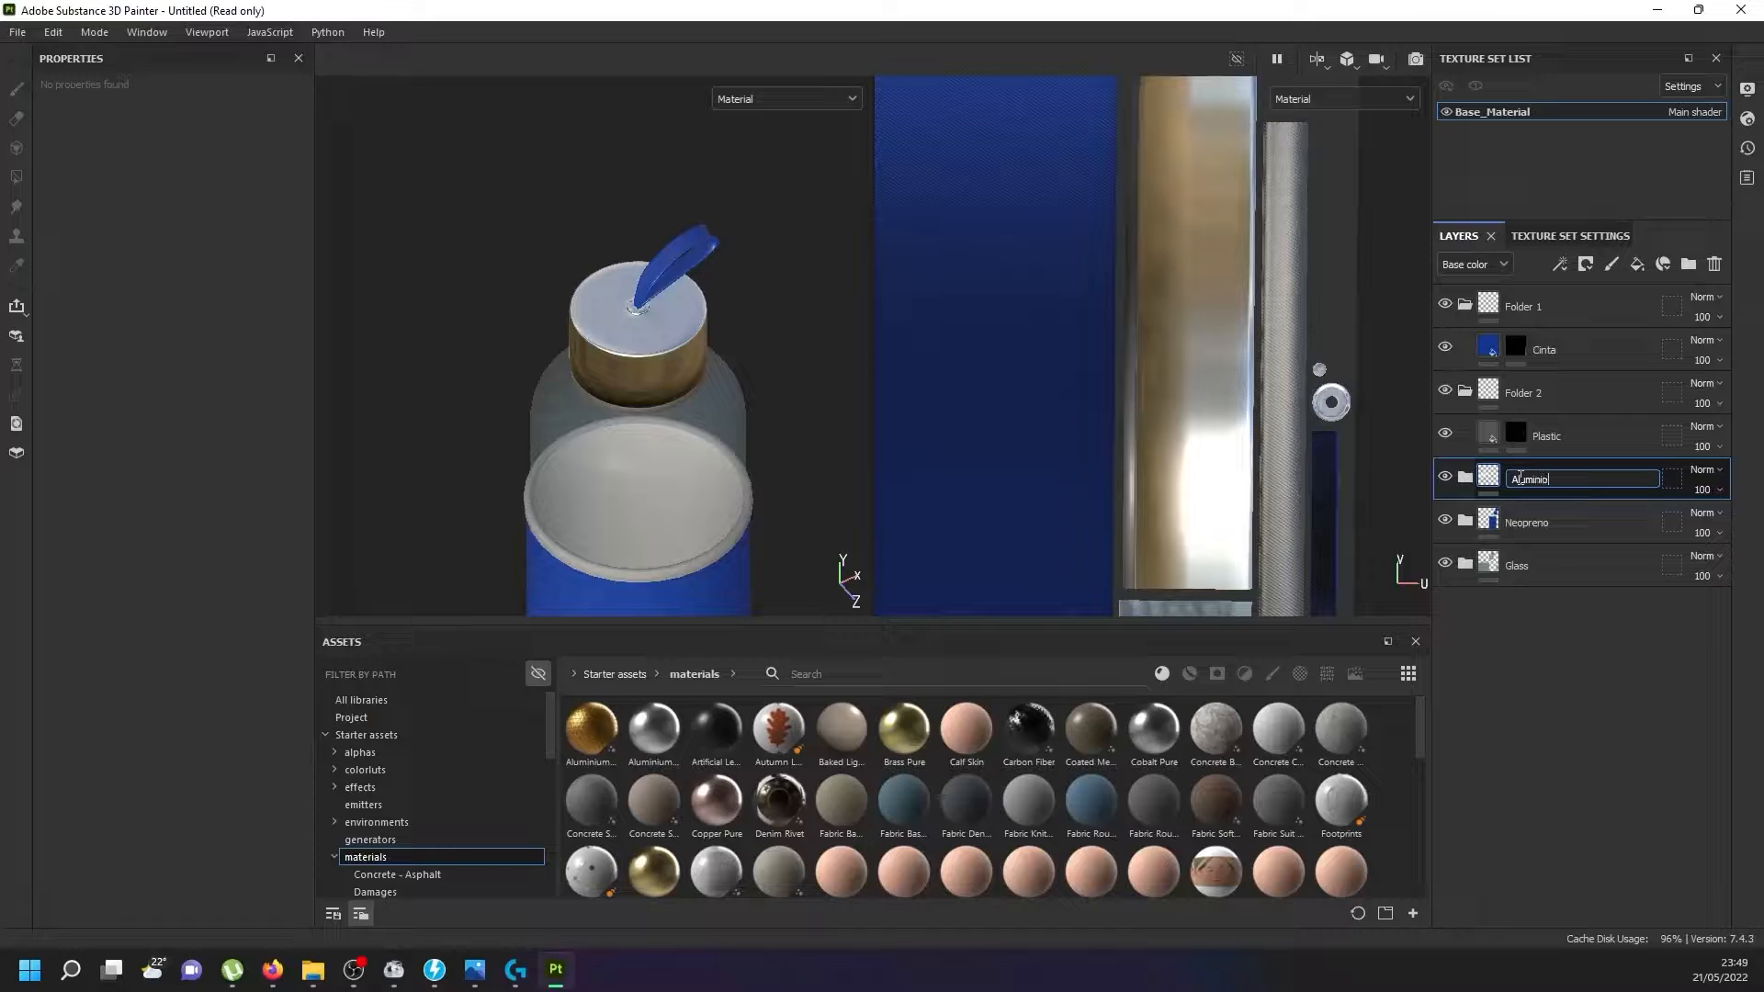
Name the folder above Neopreno Aluminio, then collapse Folder 2 and rename it Plastic.
key(Return)
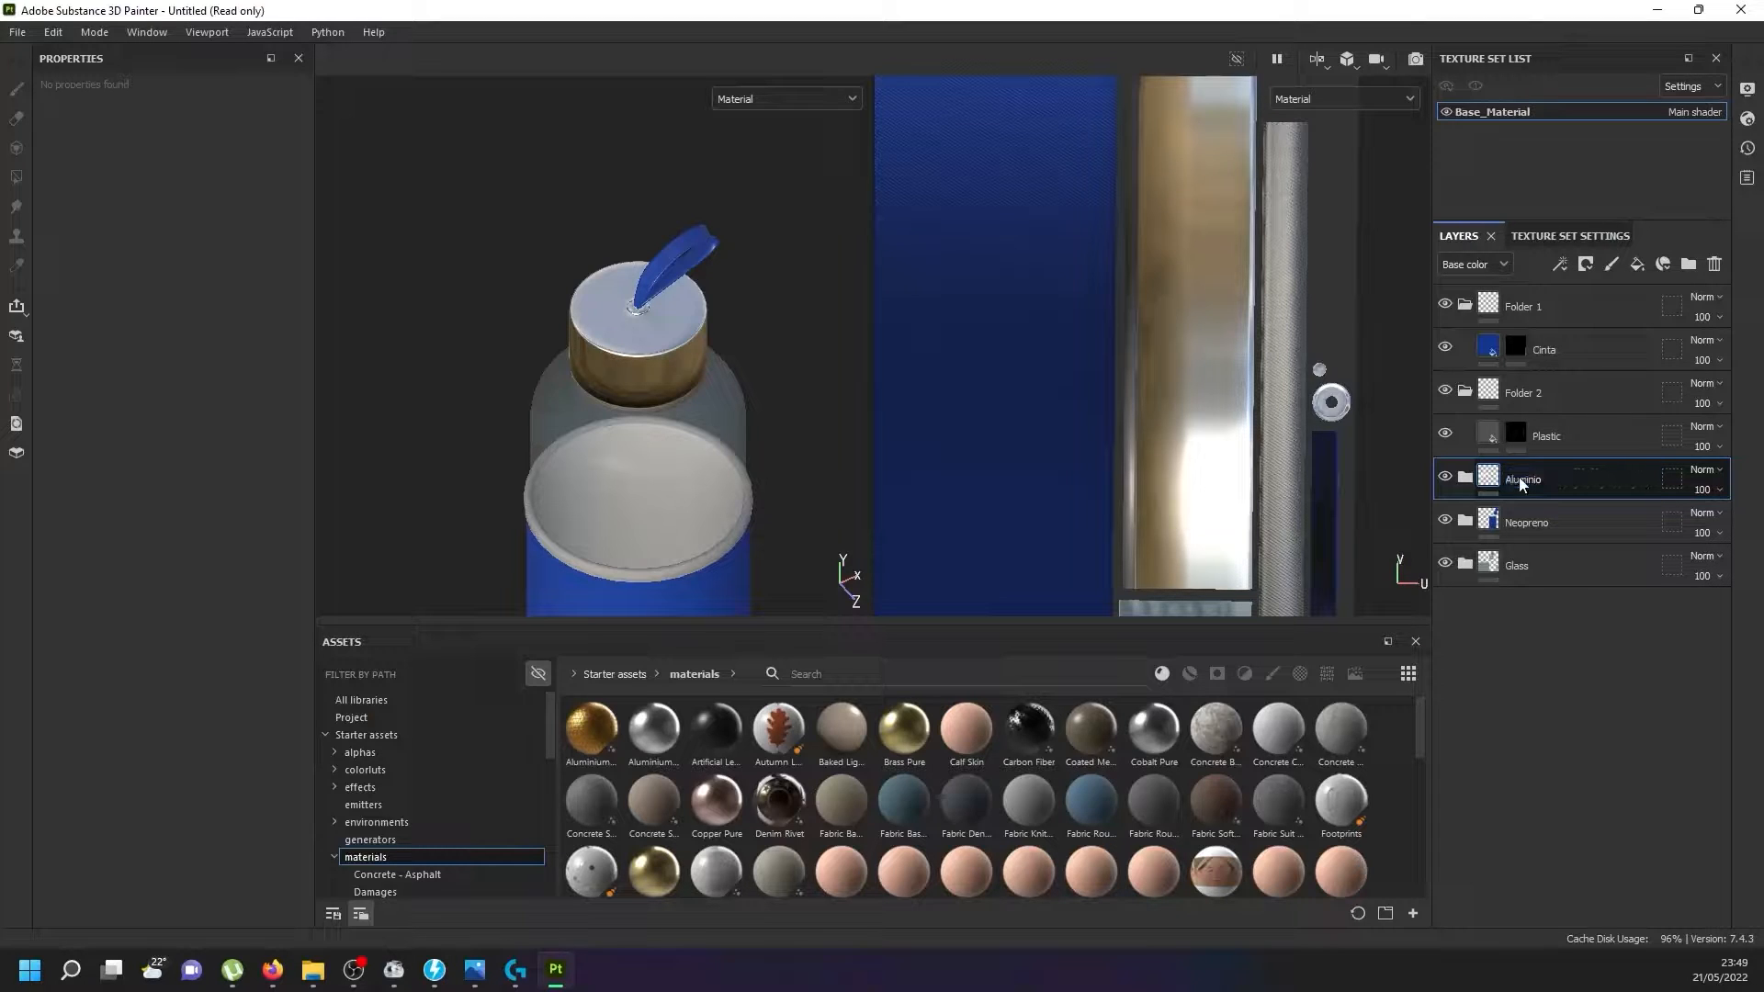
click(1466, 393)
double_click(1535, 392)
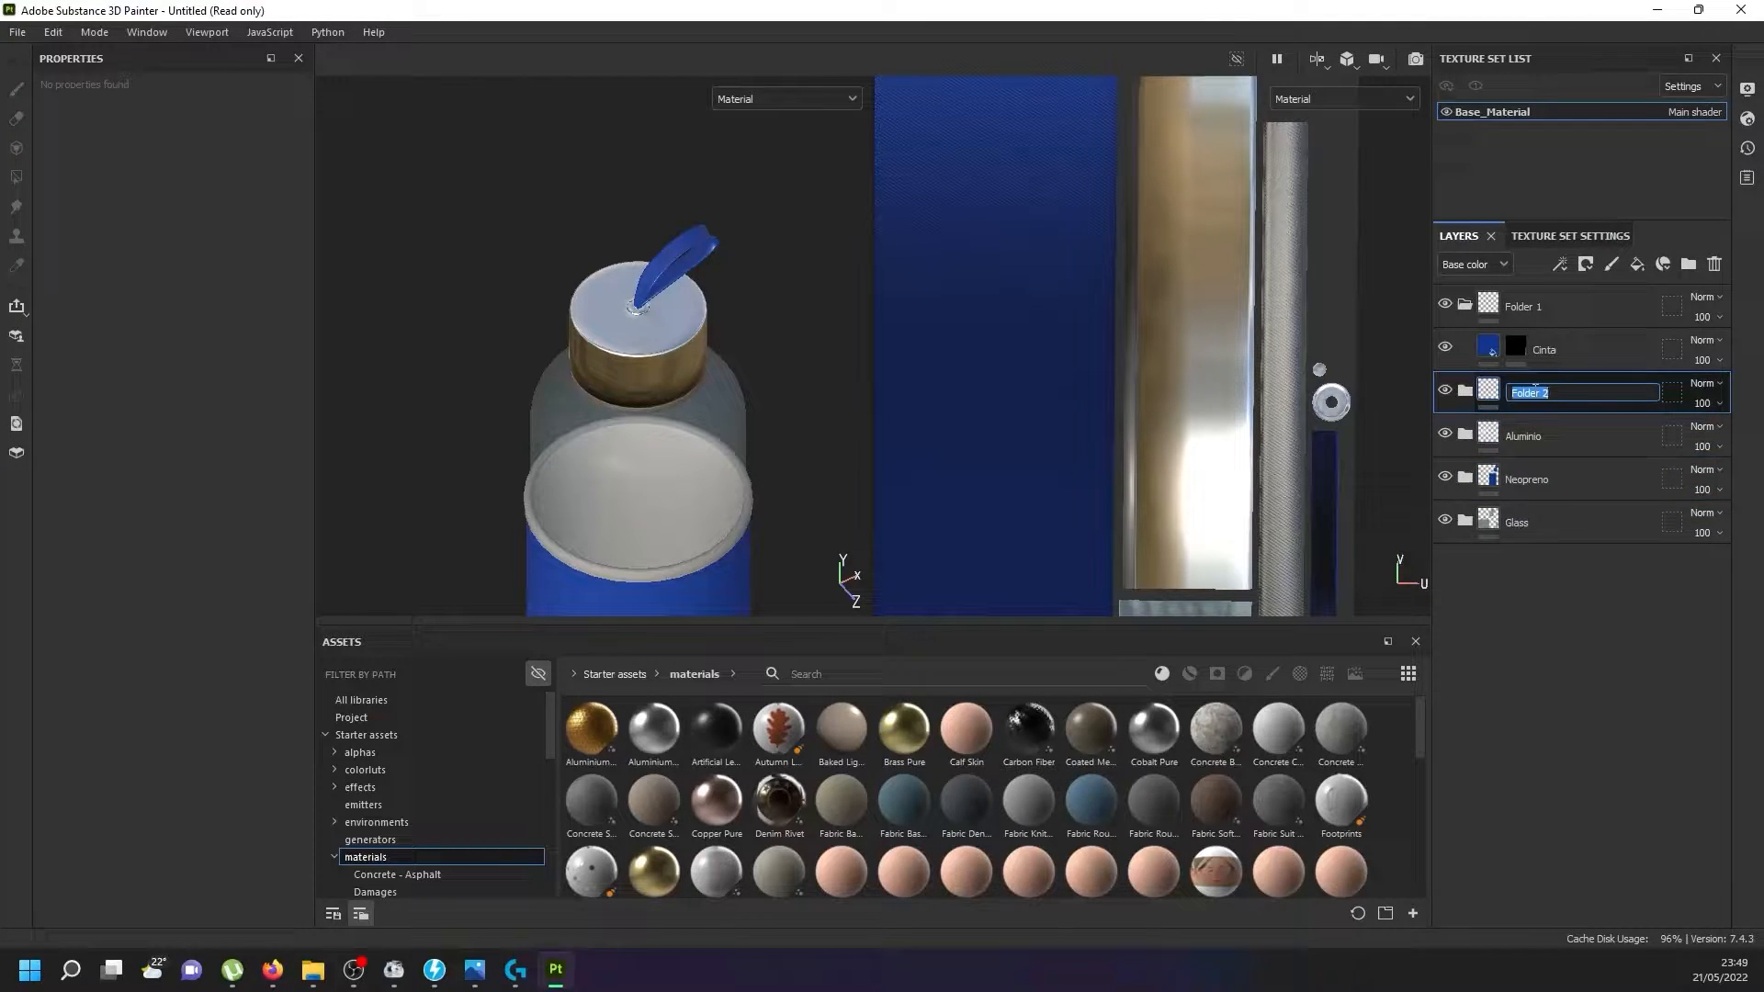
text(Plastic)
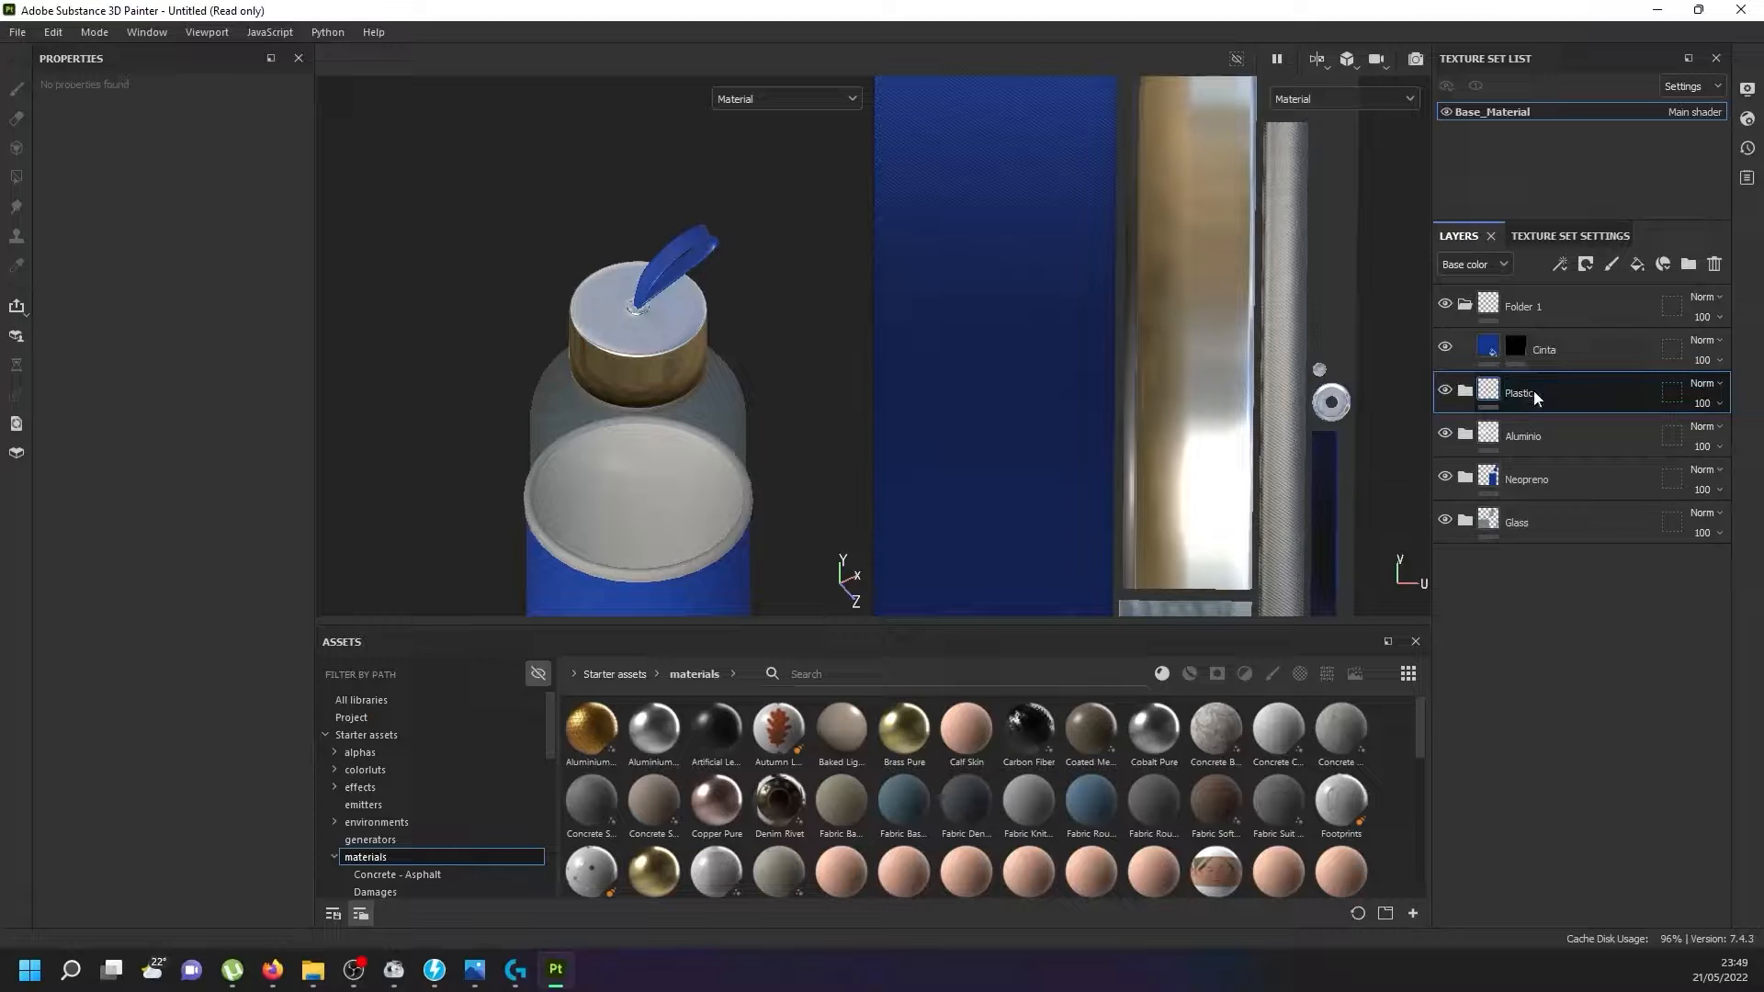
key(Return)
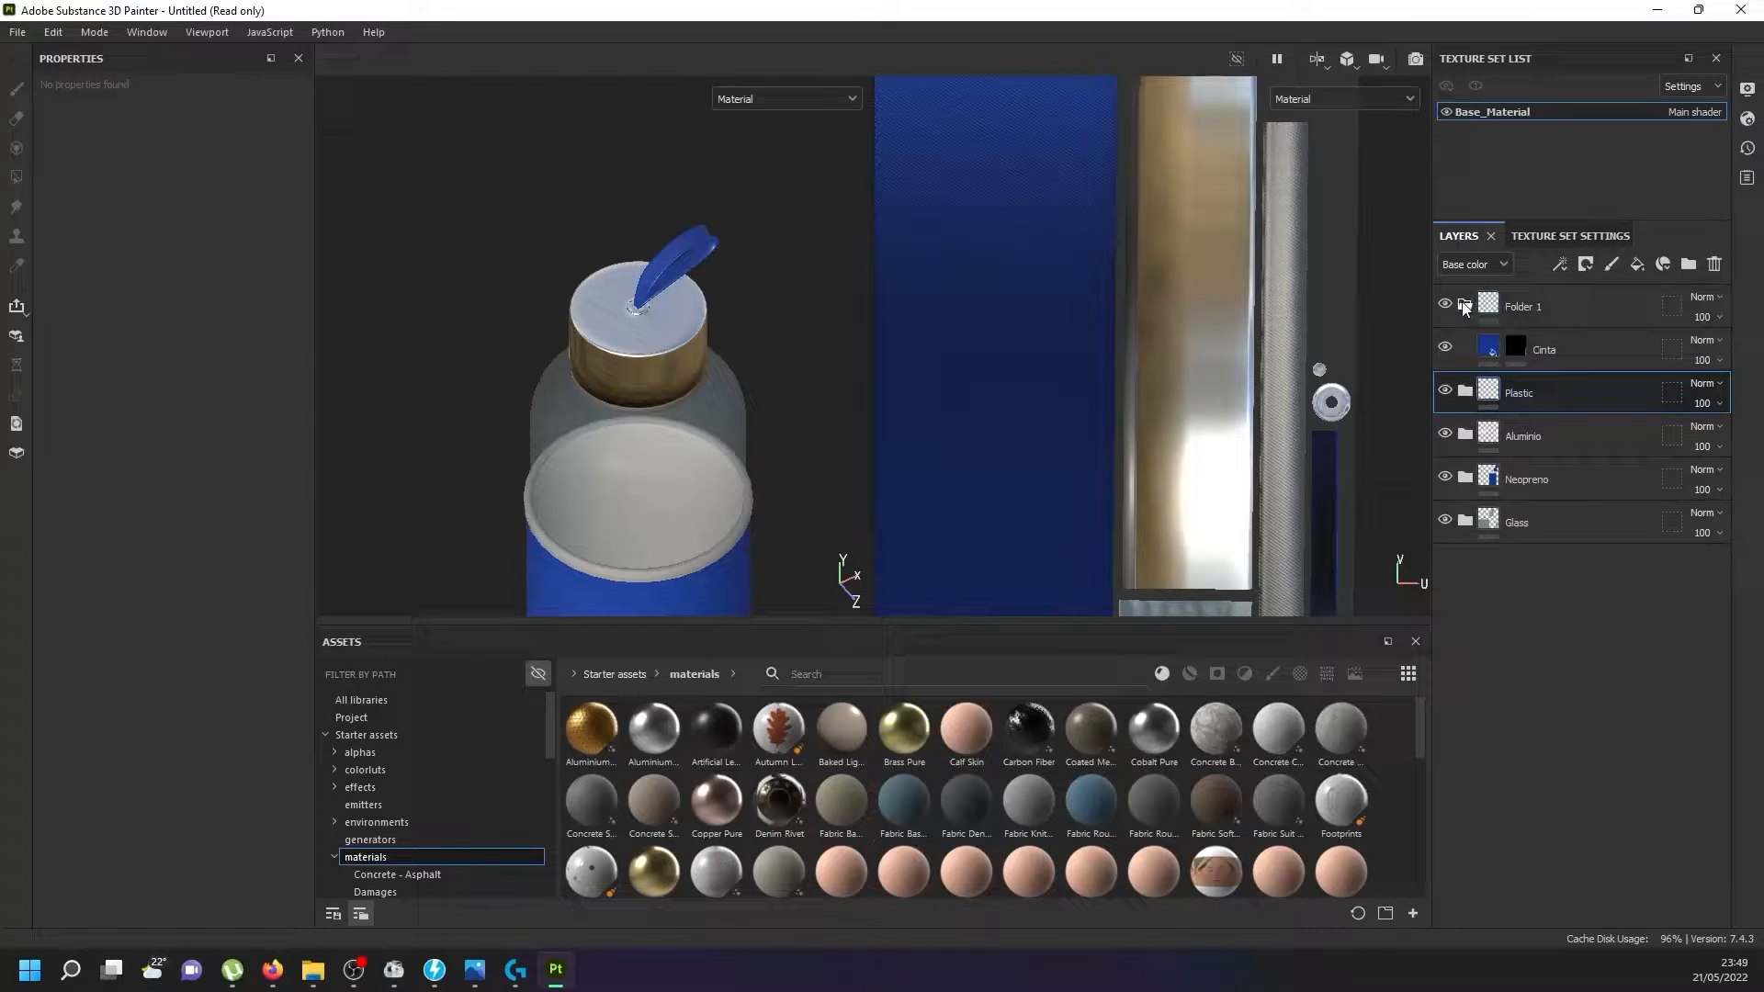
Rename Folder 1 as Cuerda and the Cinta fill layer inside it as ColorBase.
double_click(1519, 311)
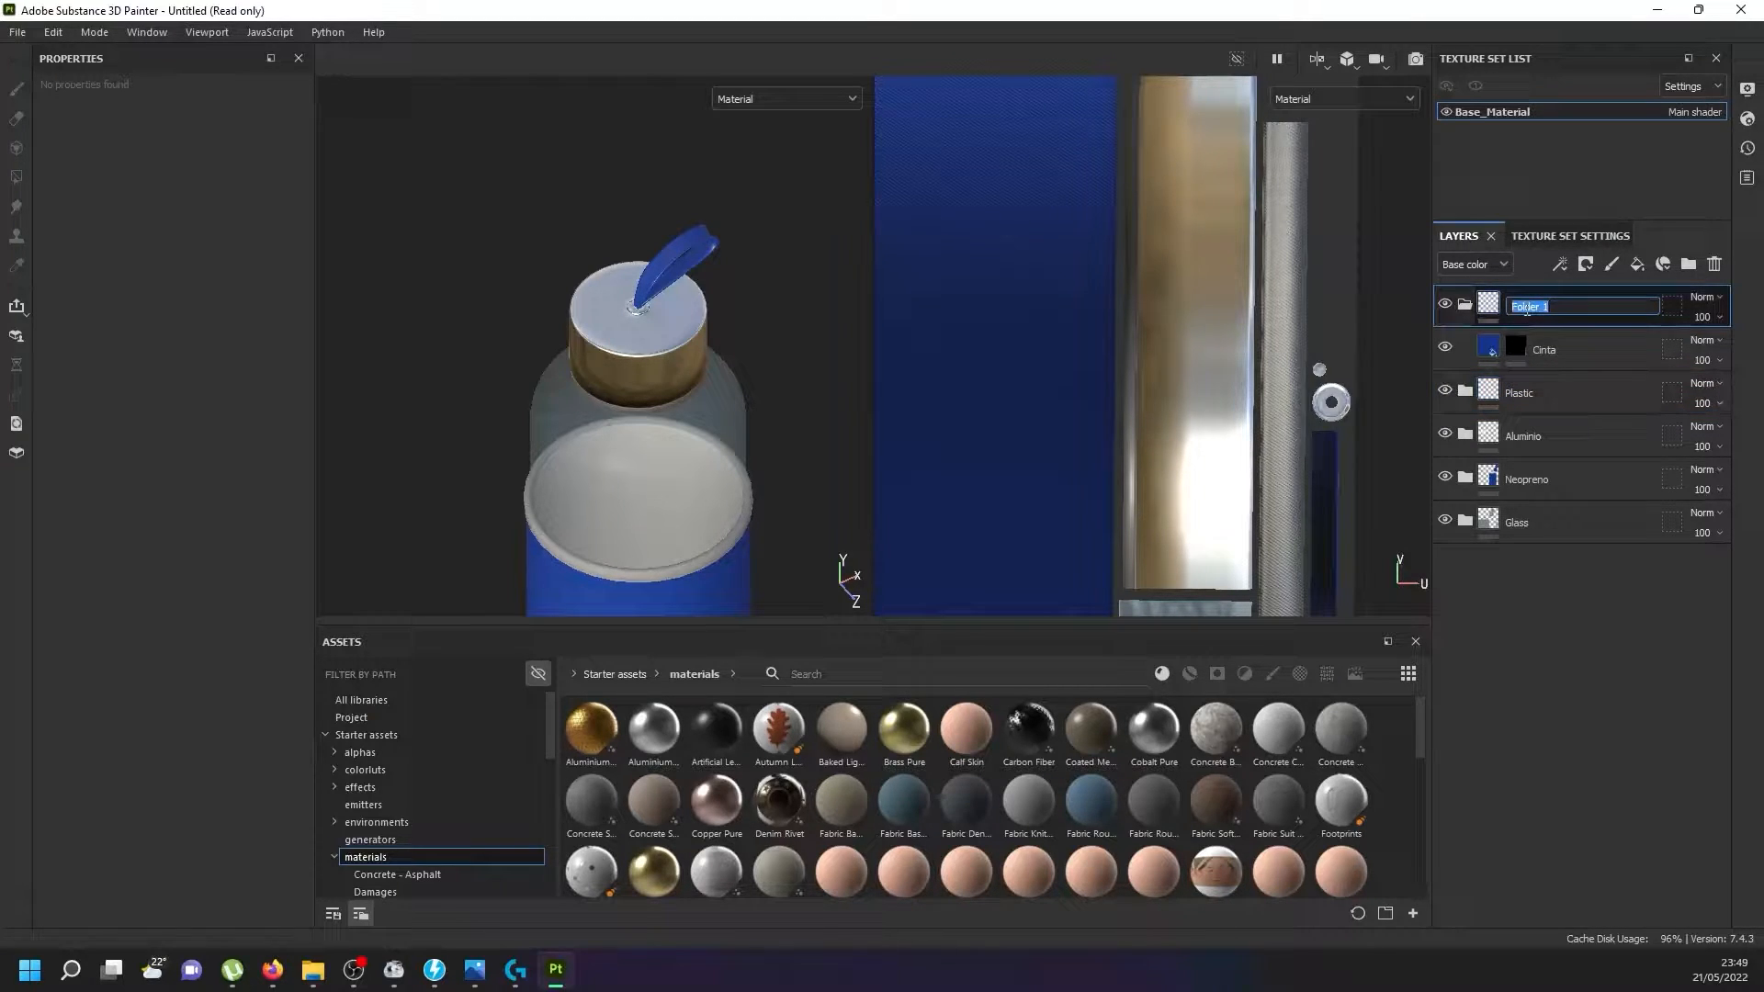
text(Cuerda)
key(Return)
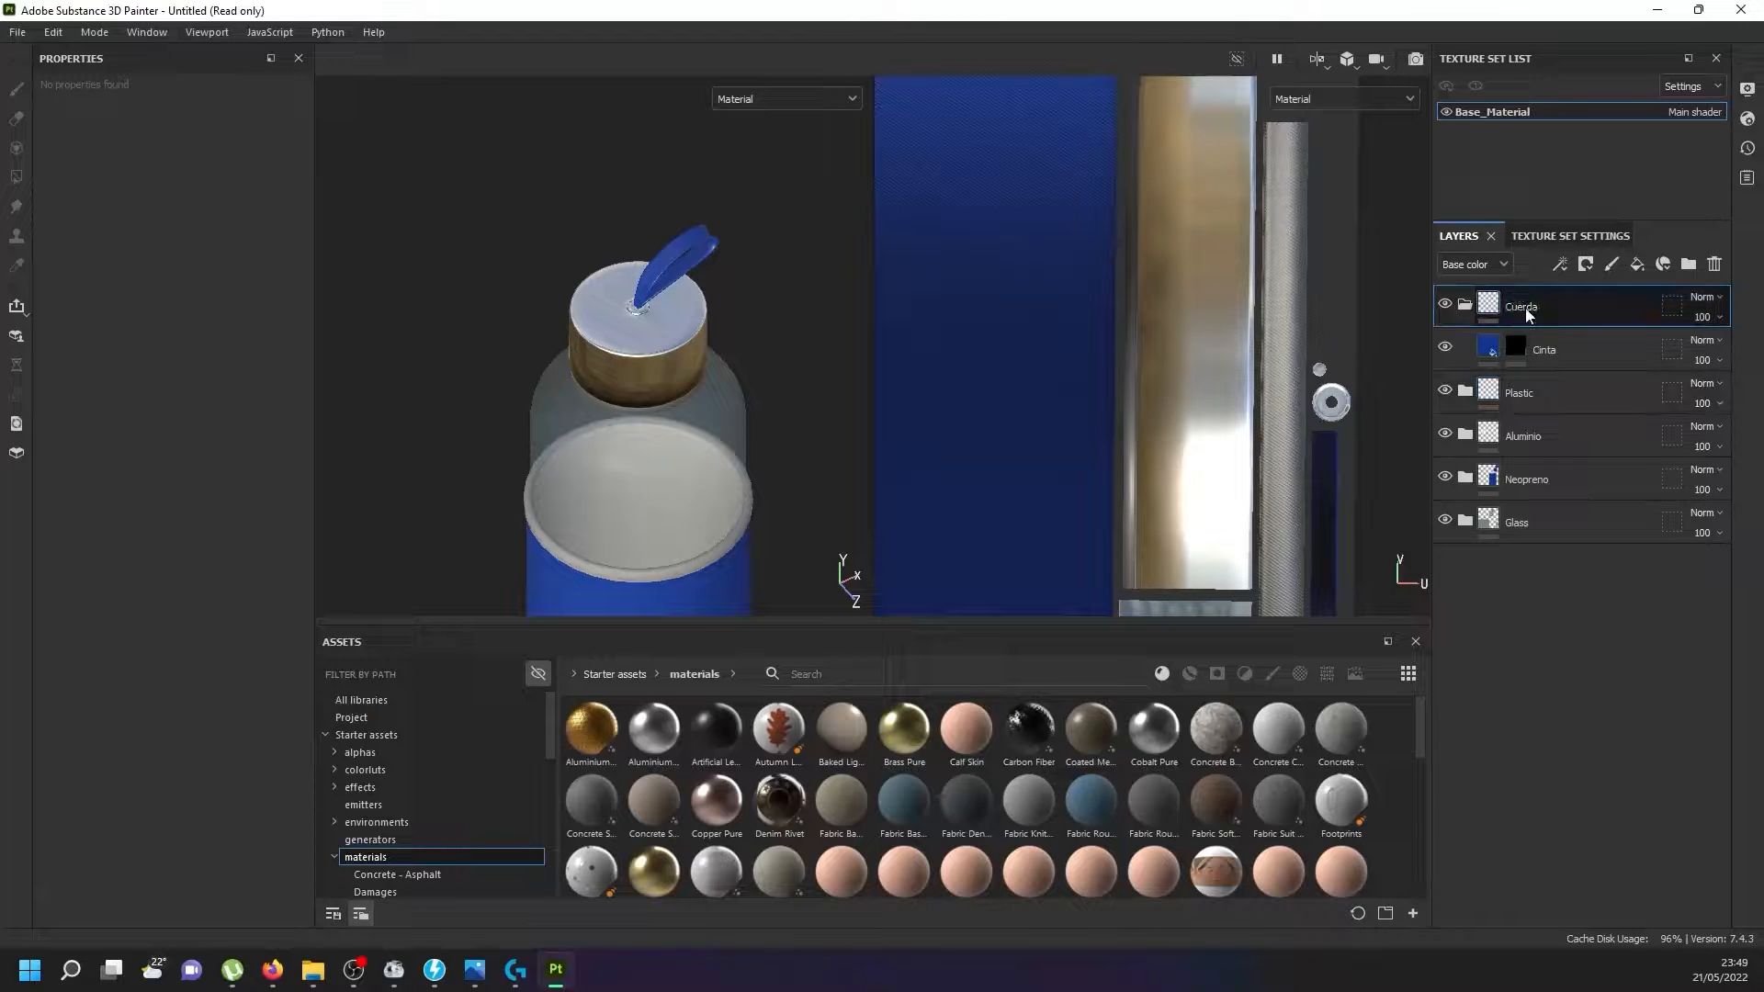
double_click(1547, 351)
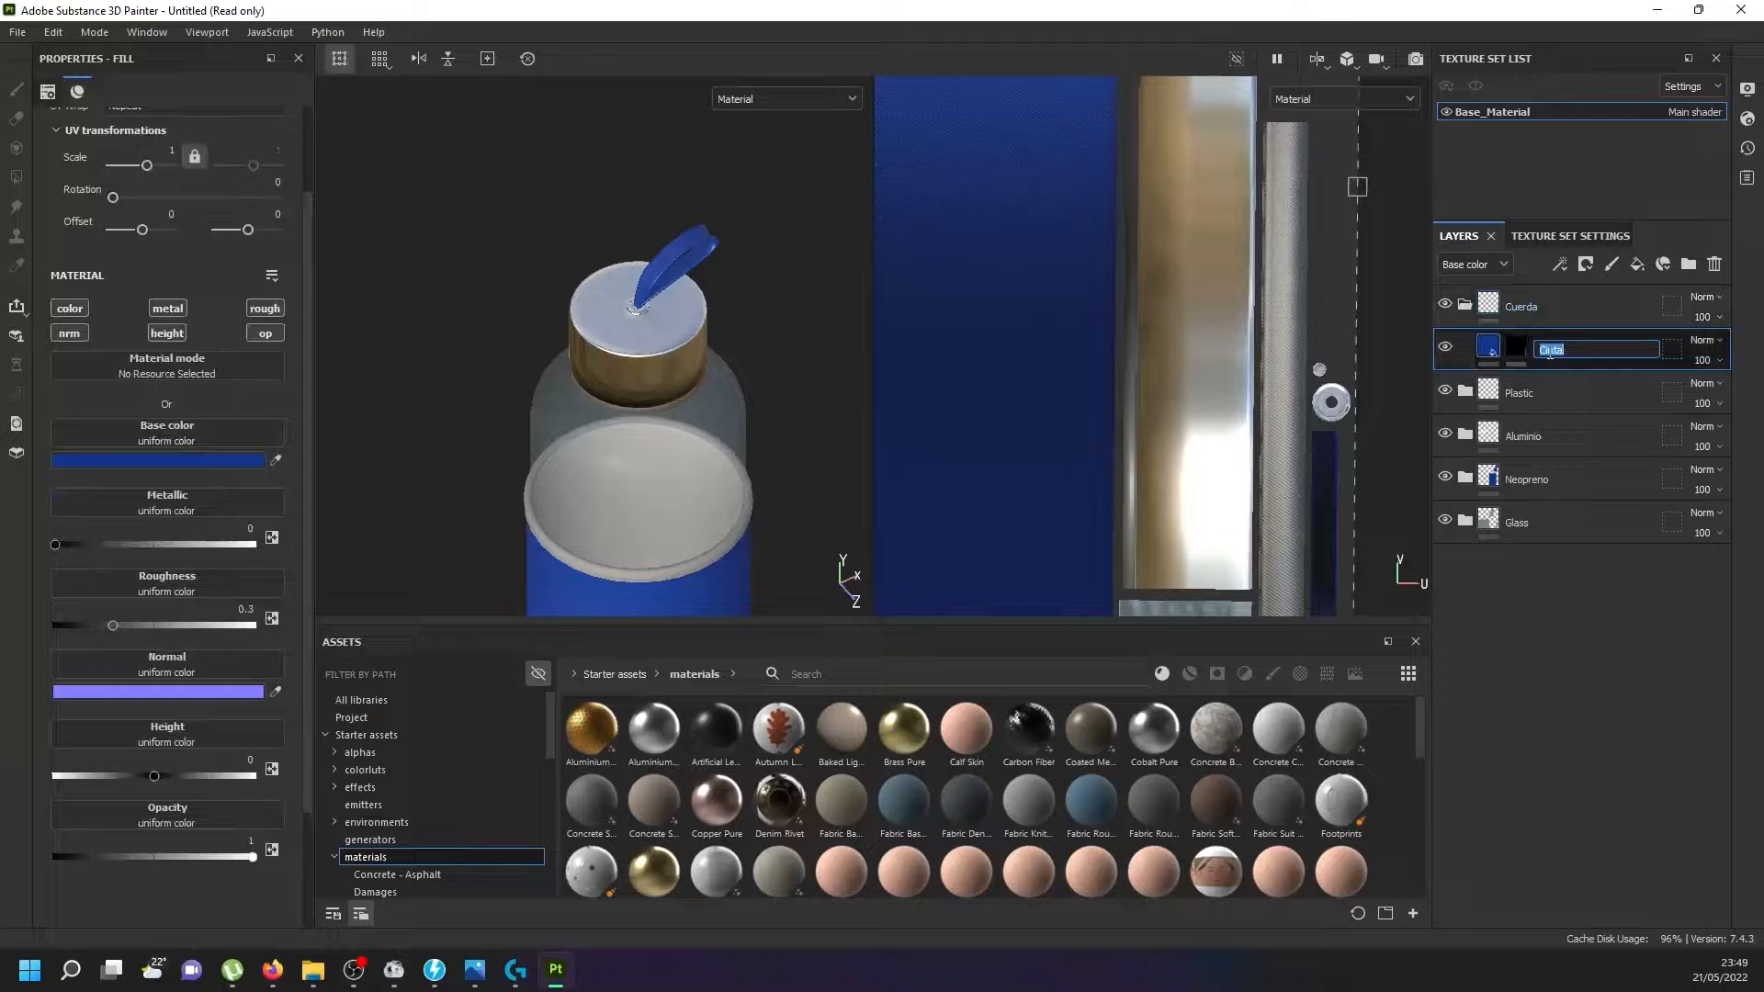
text(ColorBase)
key(Return)
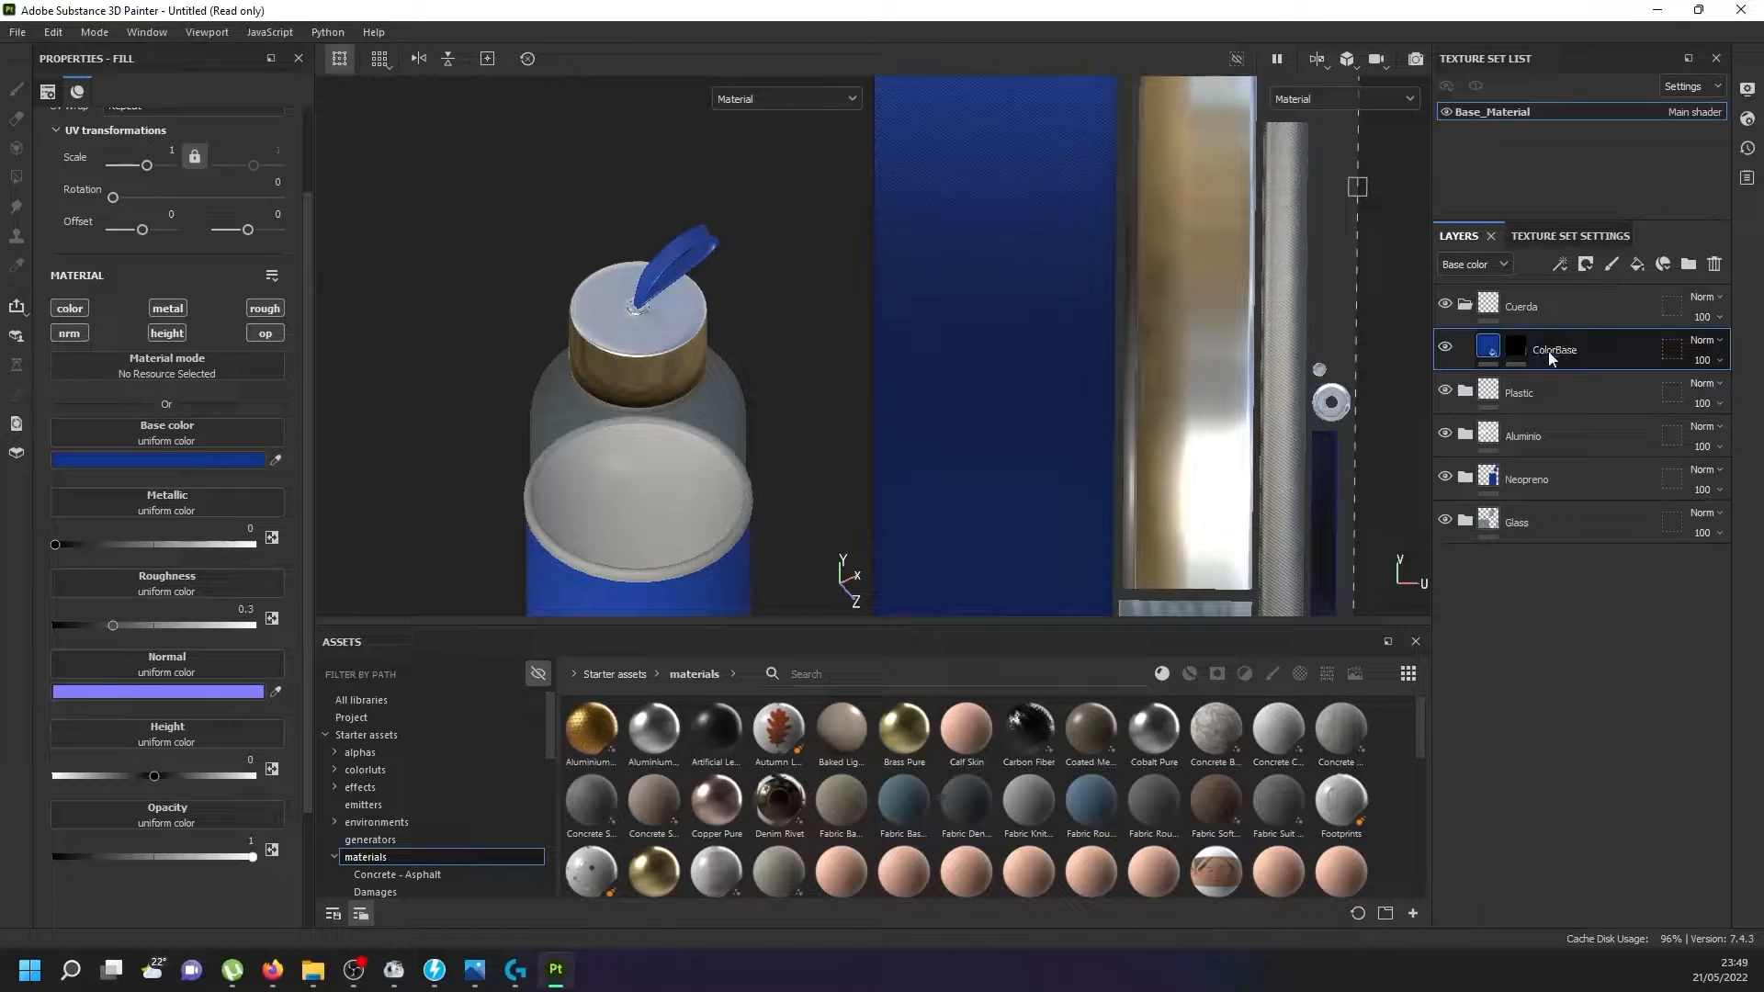
Turn off the metal, normal, height, roughness and opacity channels of ColorBase, leaving only color.
click(171, 309)
click(74, 335)
click(161, 334)
click(265, 309)
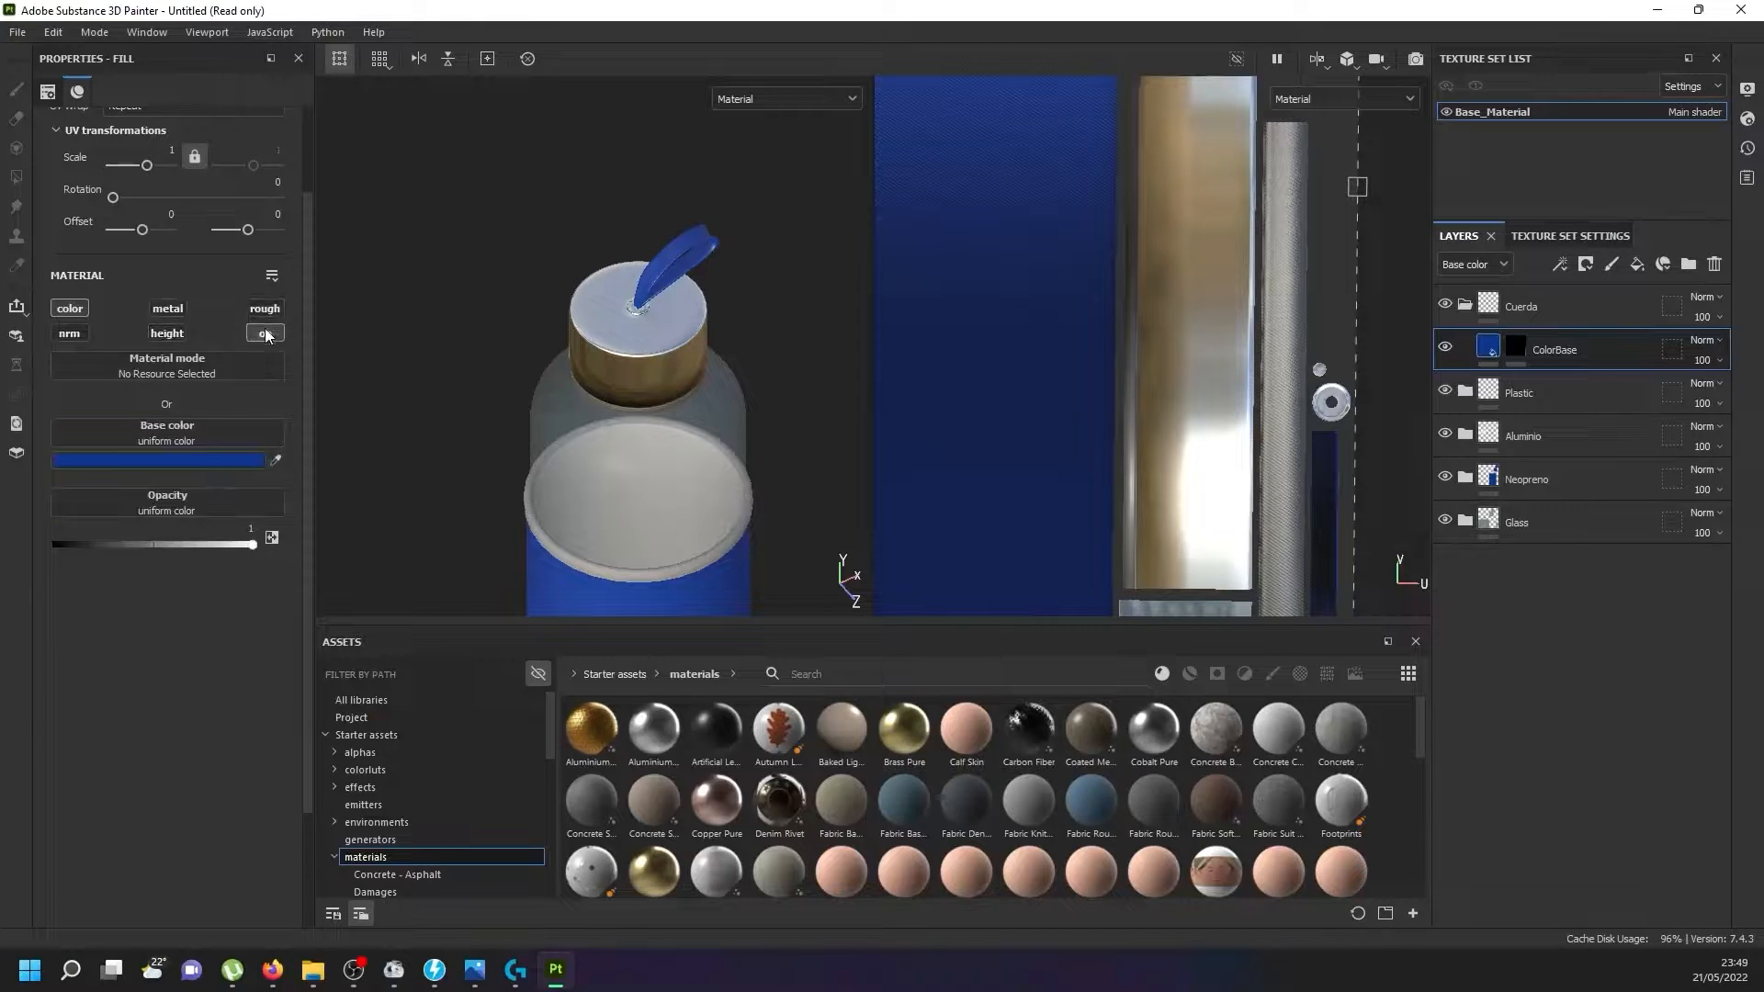
click(265, 333)
Add a fill layer above ColorBase with only the normal and height channels active and a height of 0.1.
alt+drag(592, 235, 841, 323)
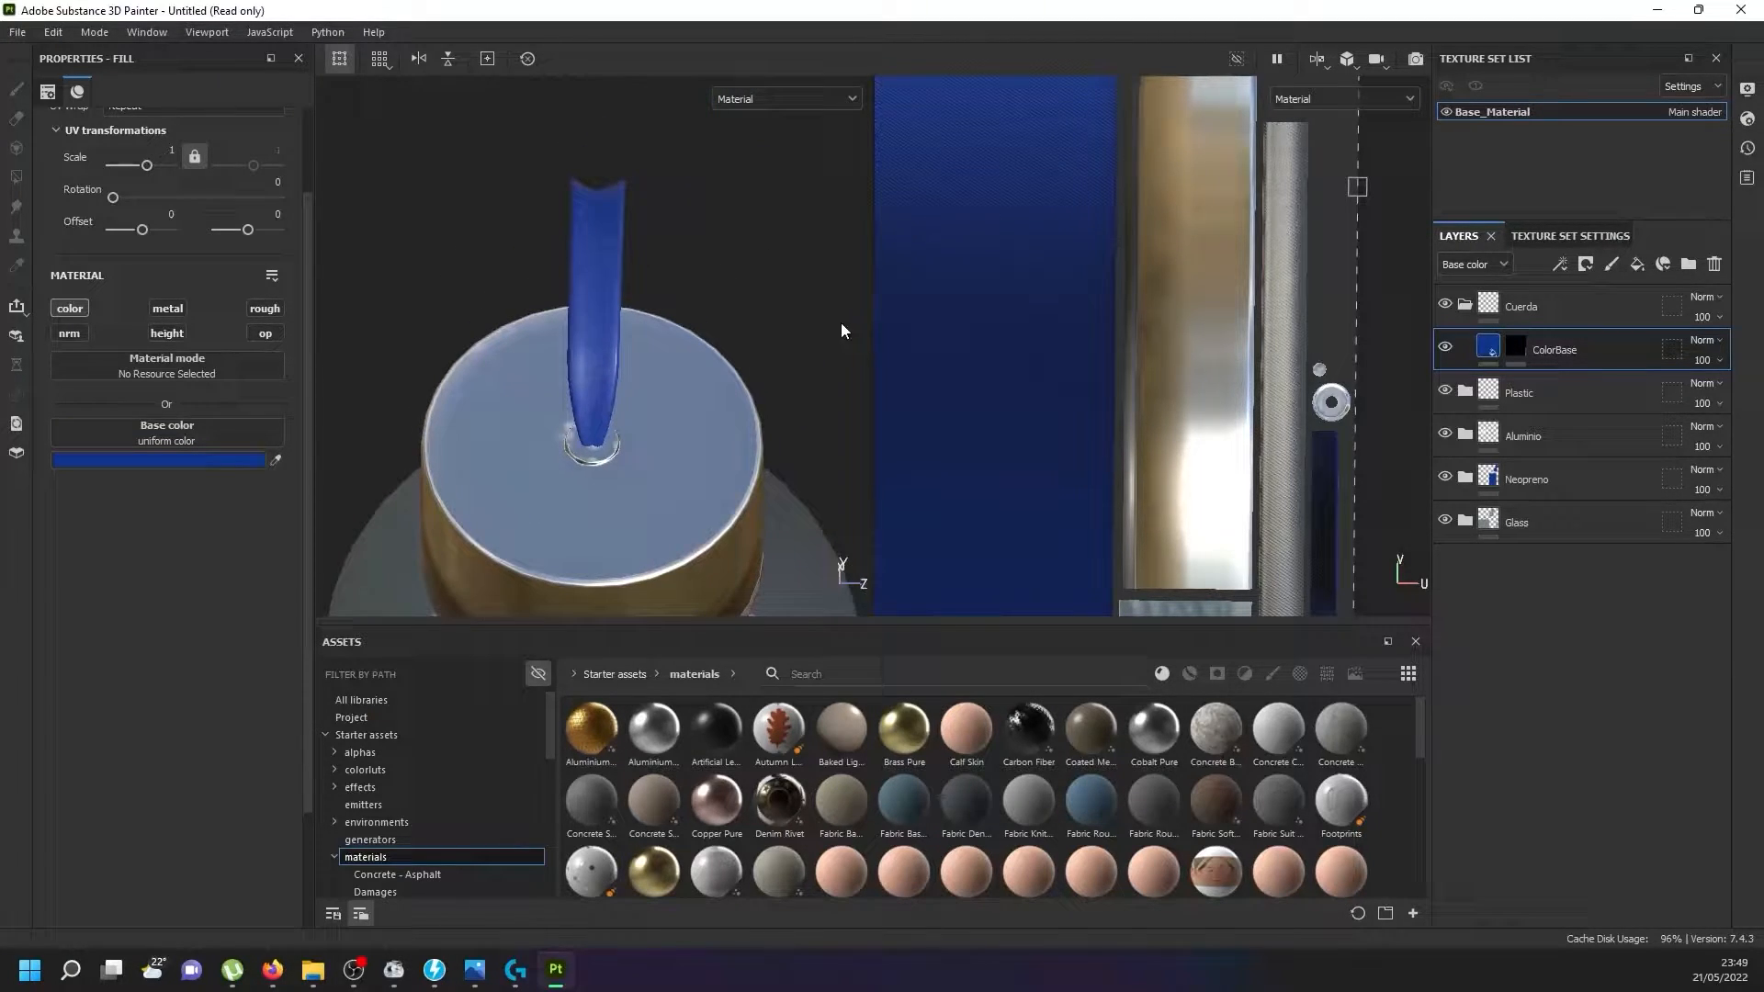
click(1632, 266)
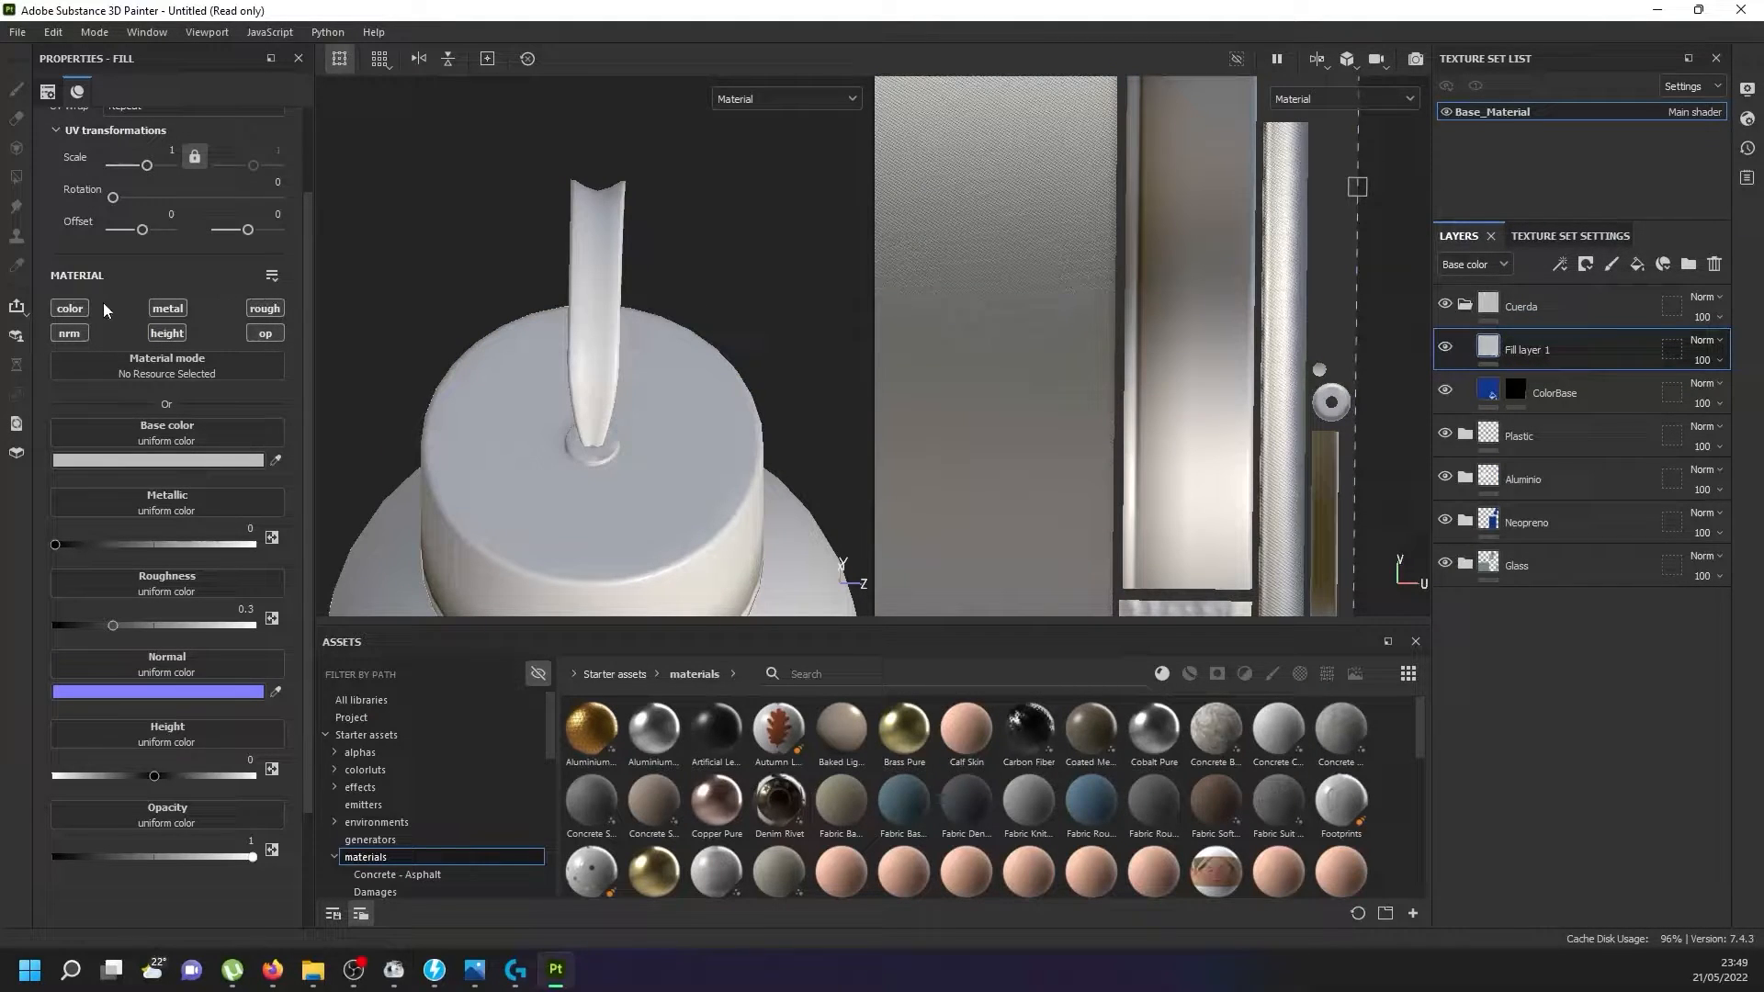
click(70, 308)
click(167, 307)
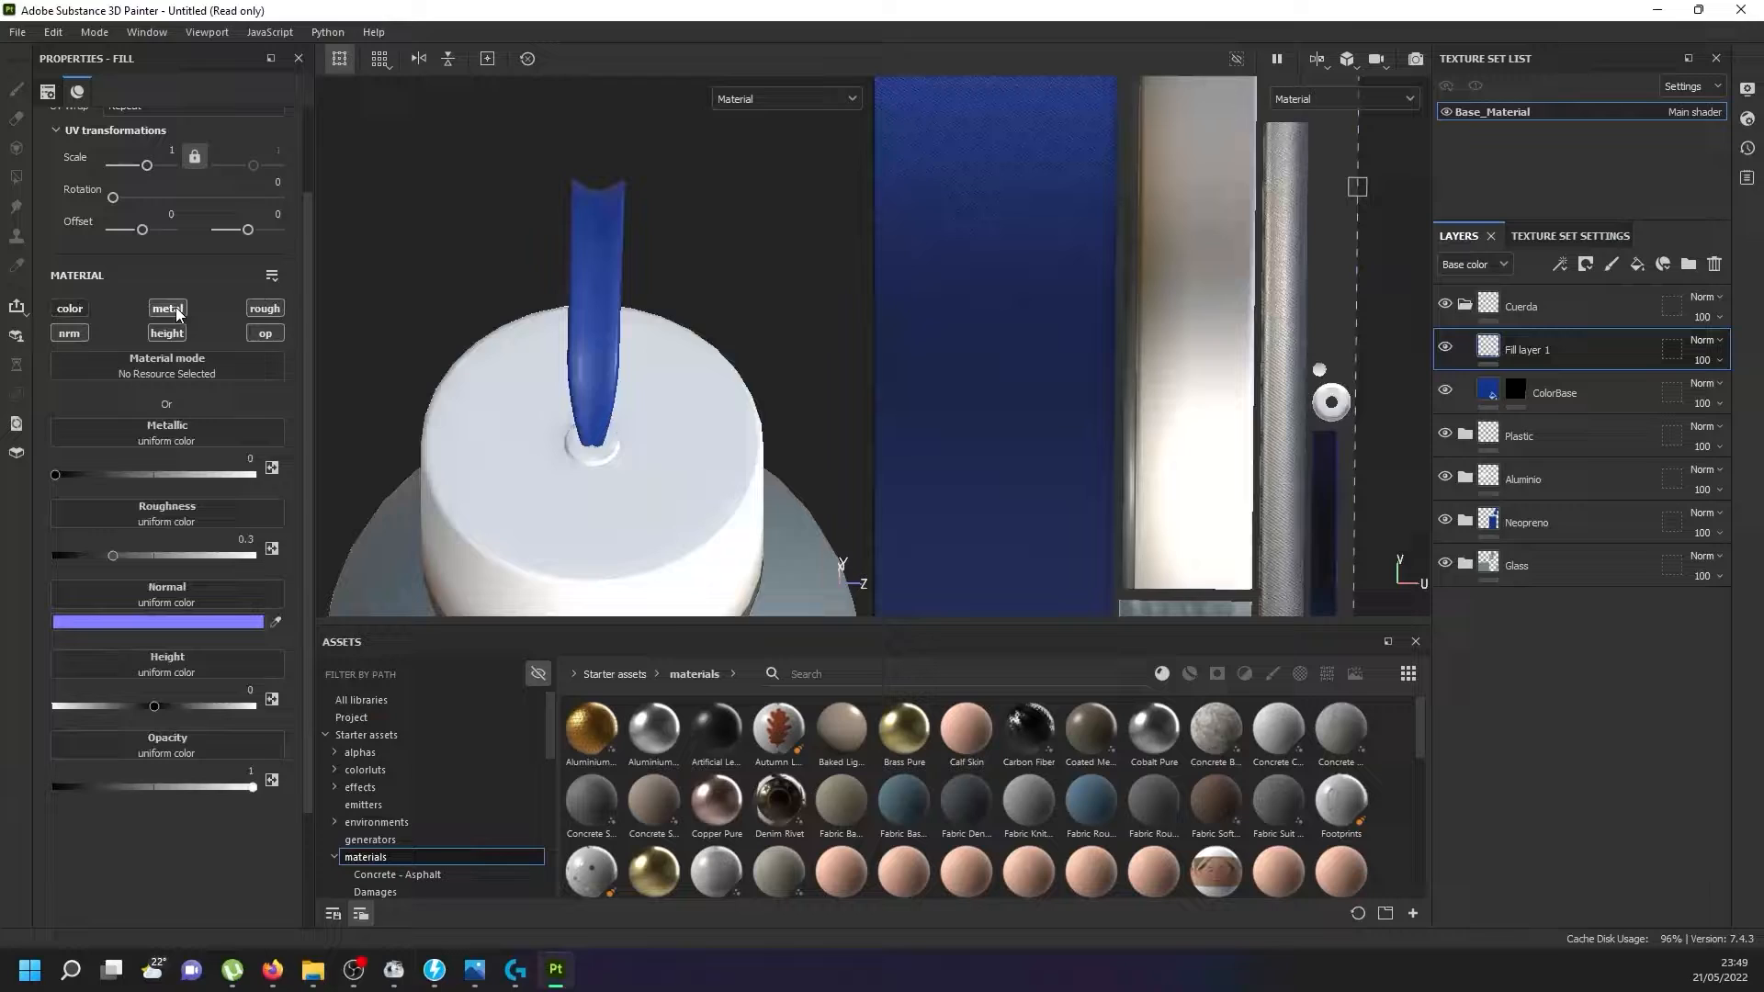
click(250, 311)
click(266, 337)
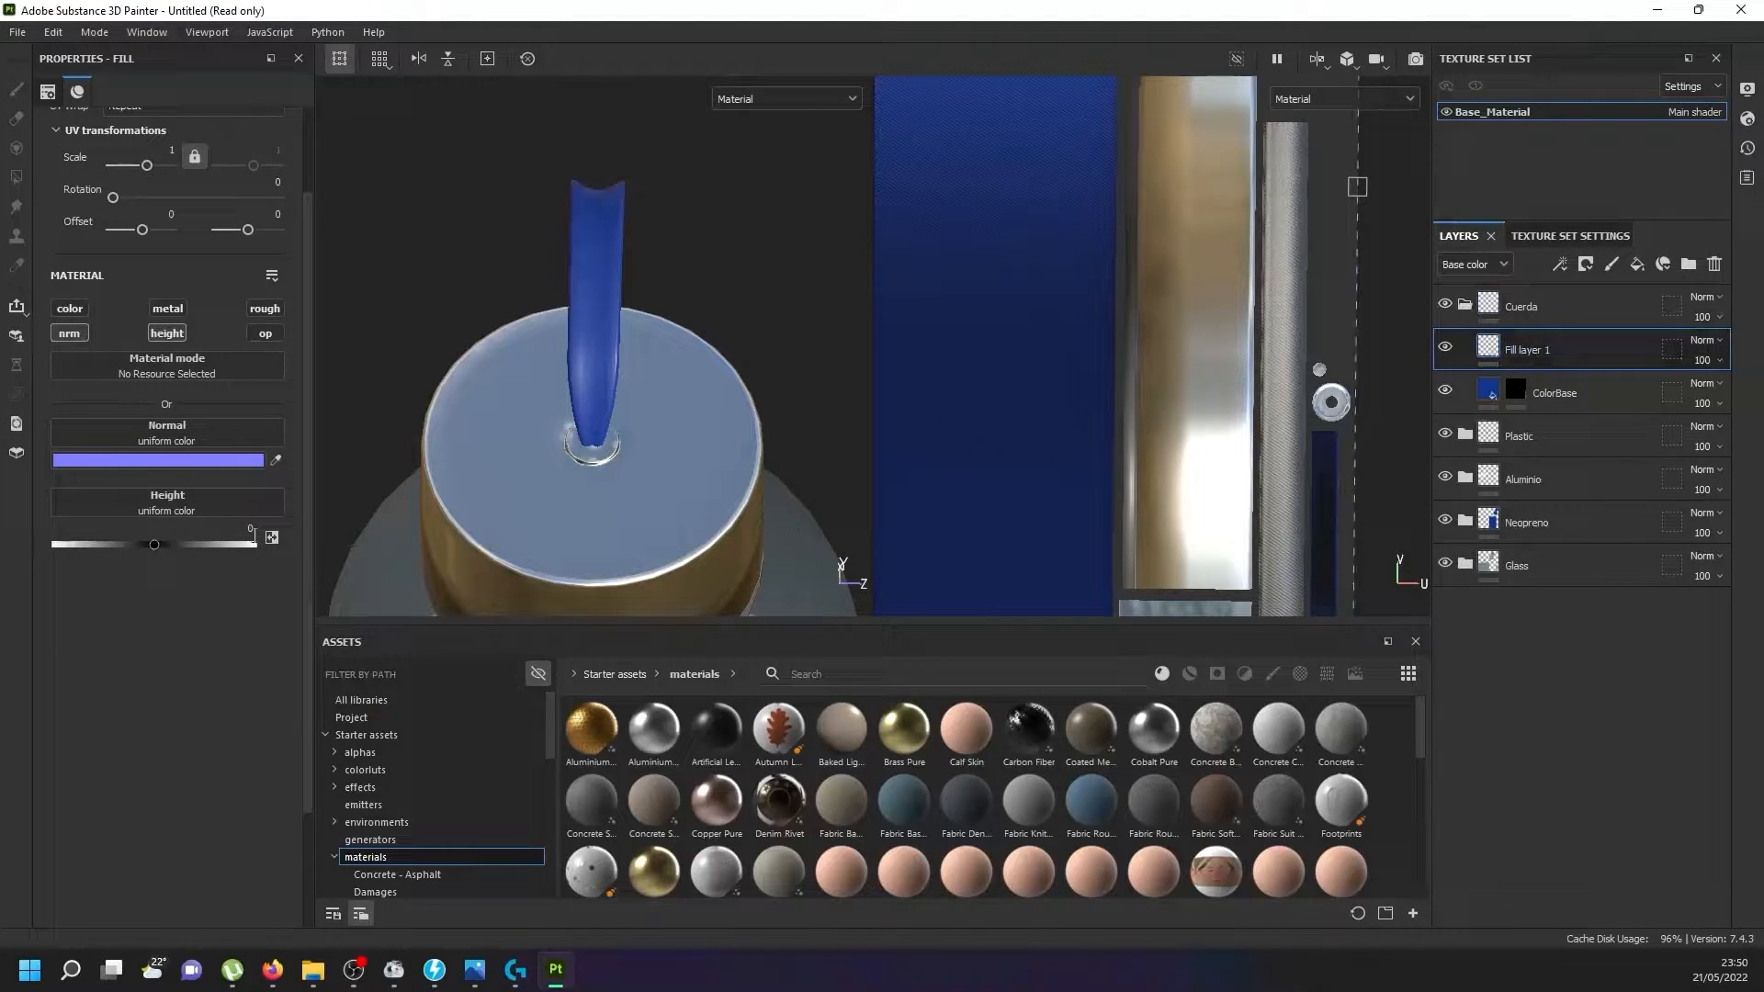
click(248, 527)
Add a black mask to the new fill layer and put a fill effect in that mask.
right_click(1540, 350)
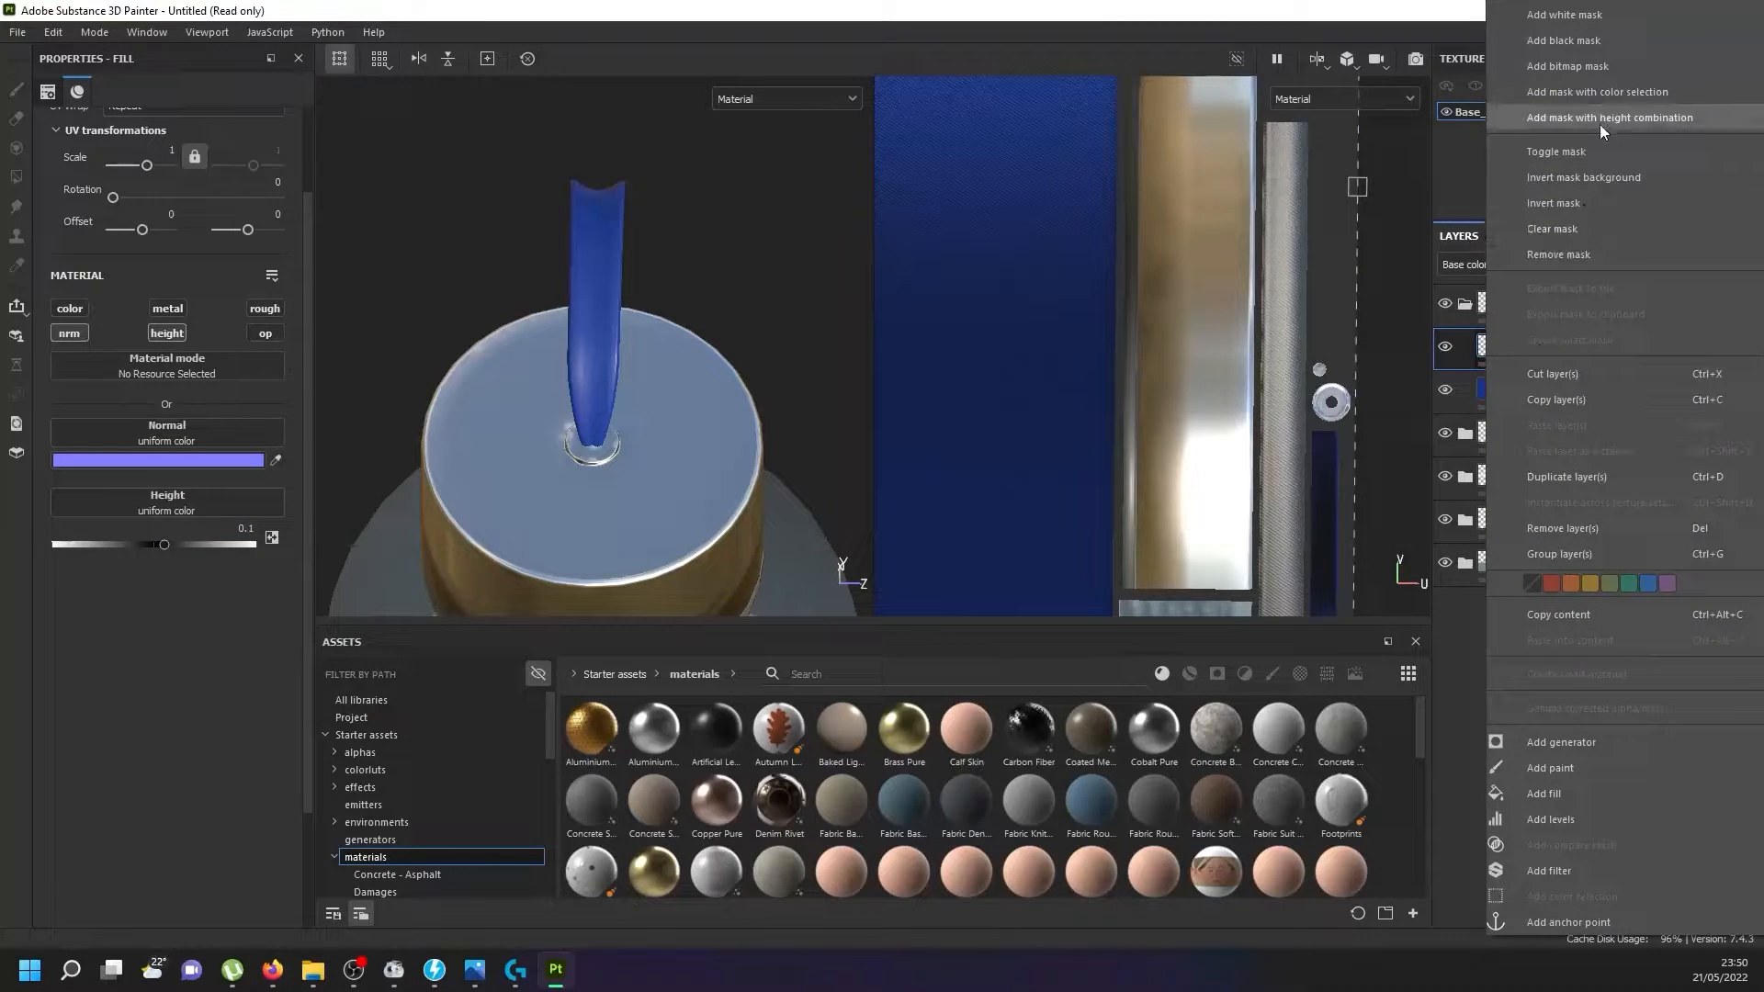
click(1595, 46)
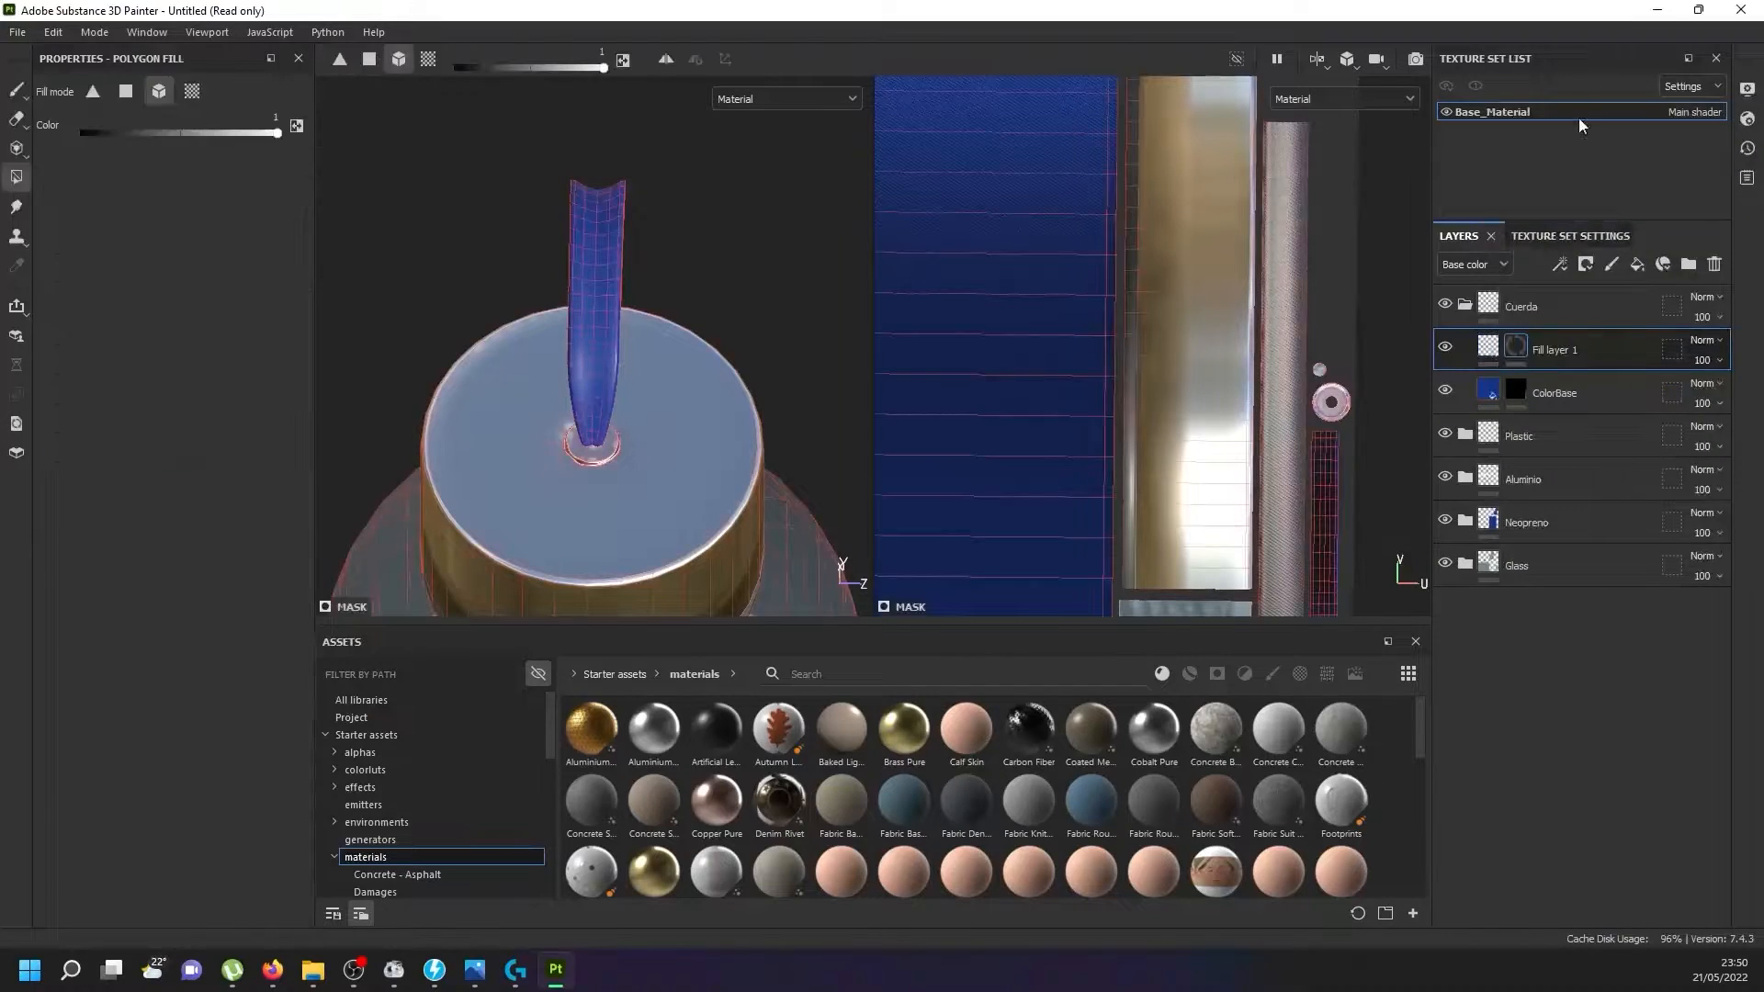
right_click(1518, 349)
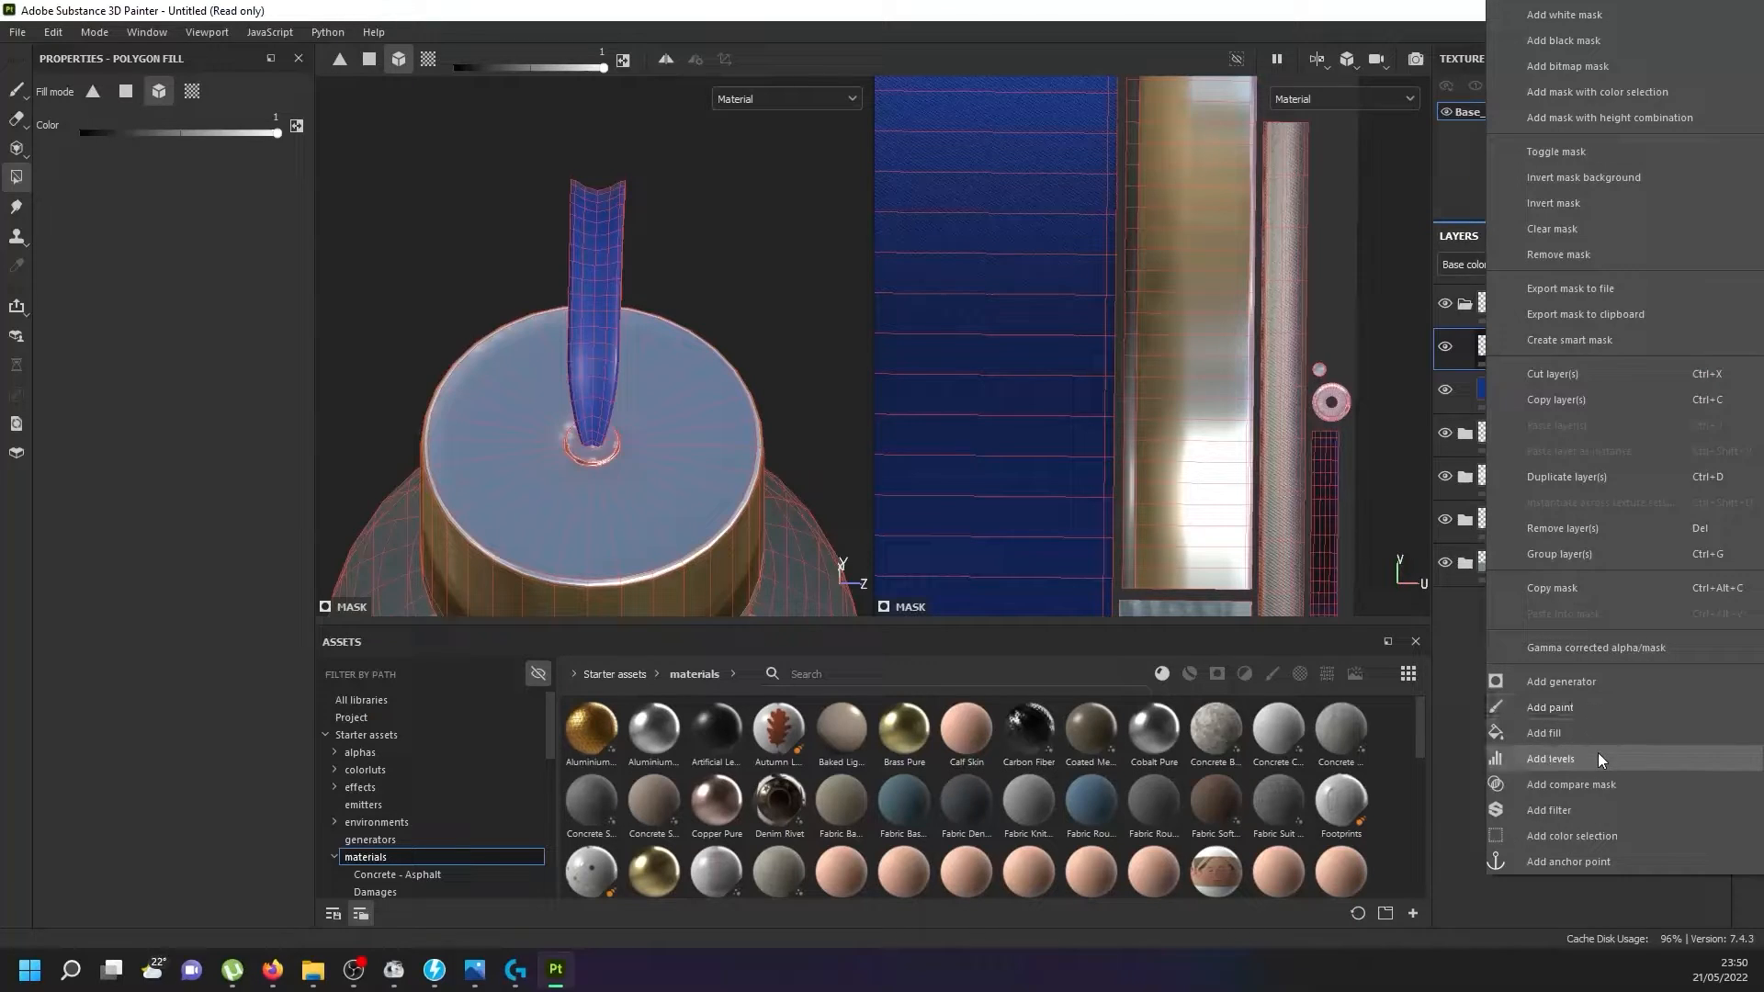
key(Escape)
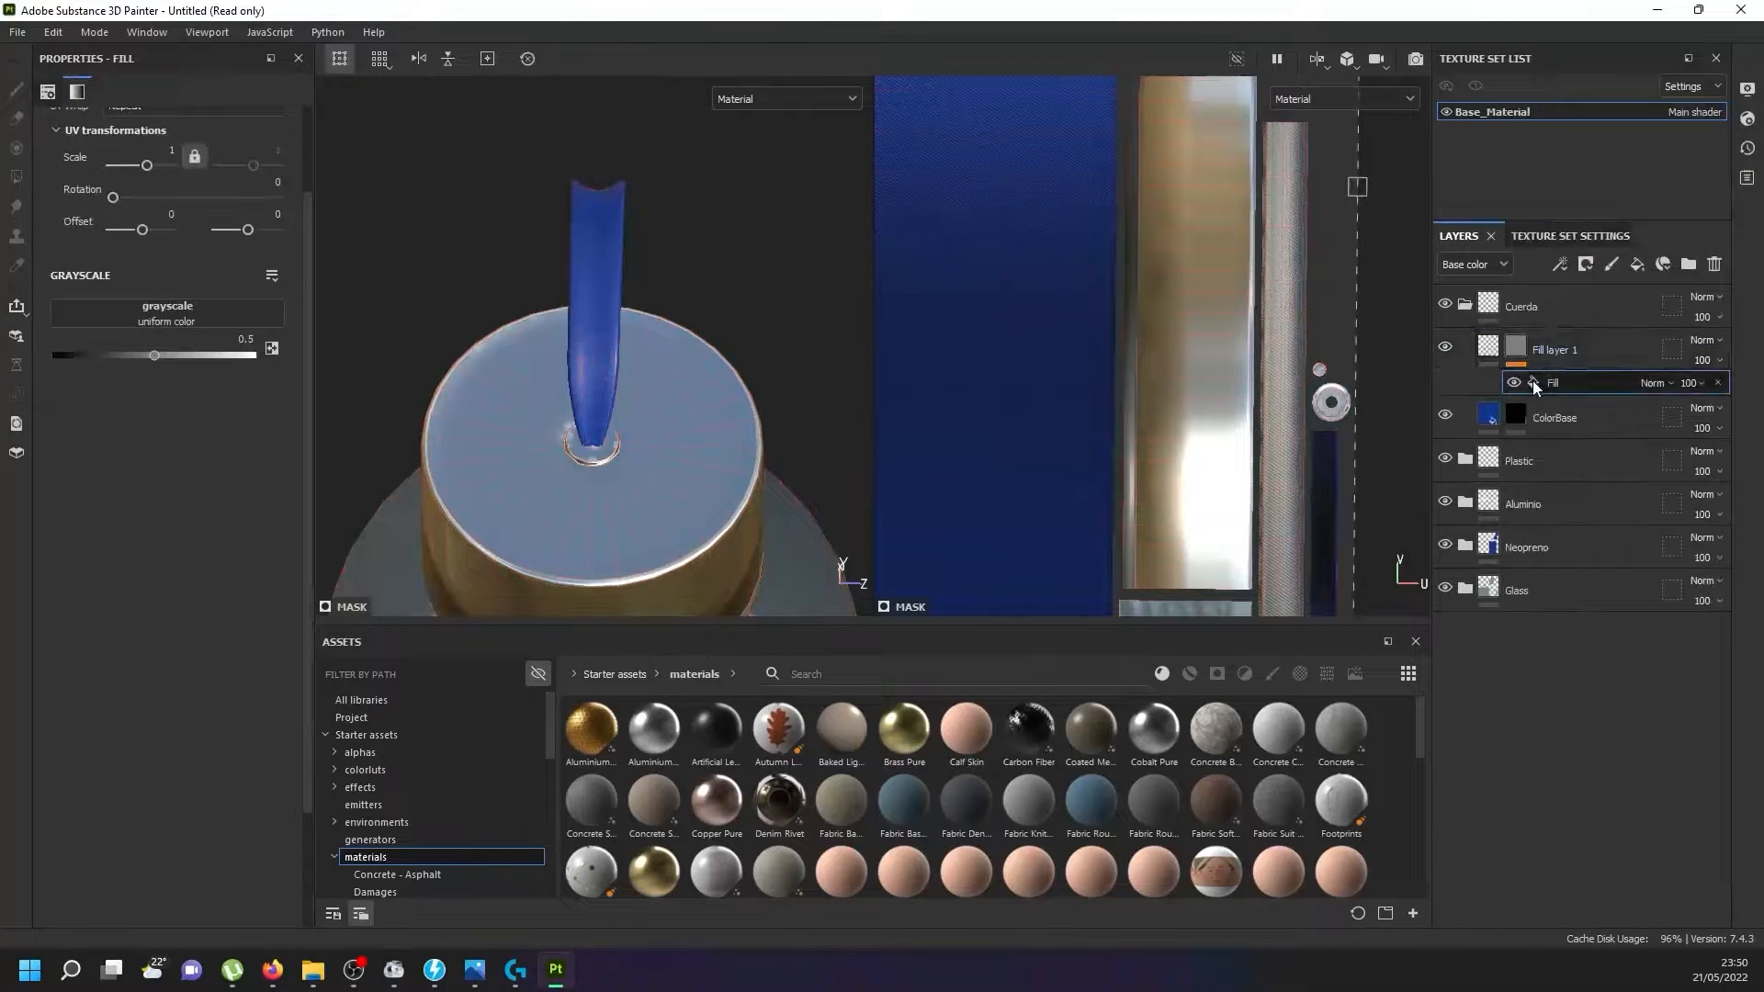
click(1533, 380)
Assign the Fabric Diagonal texture to the grayscale of the mask's fill effect.
click(182, 311)
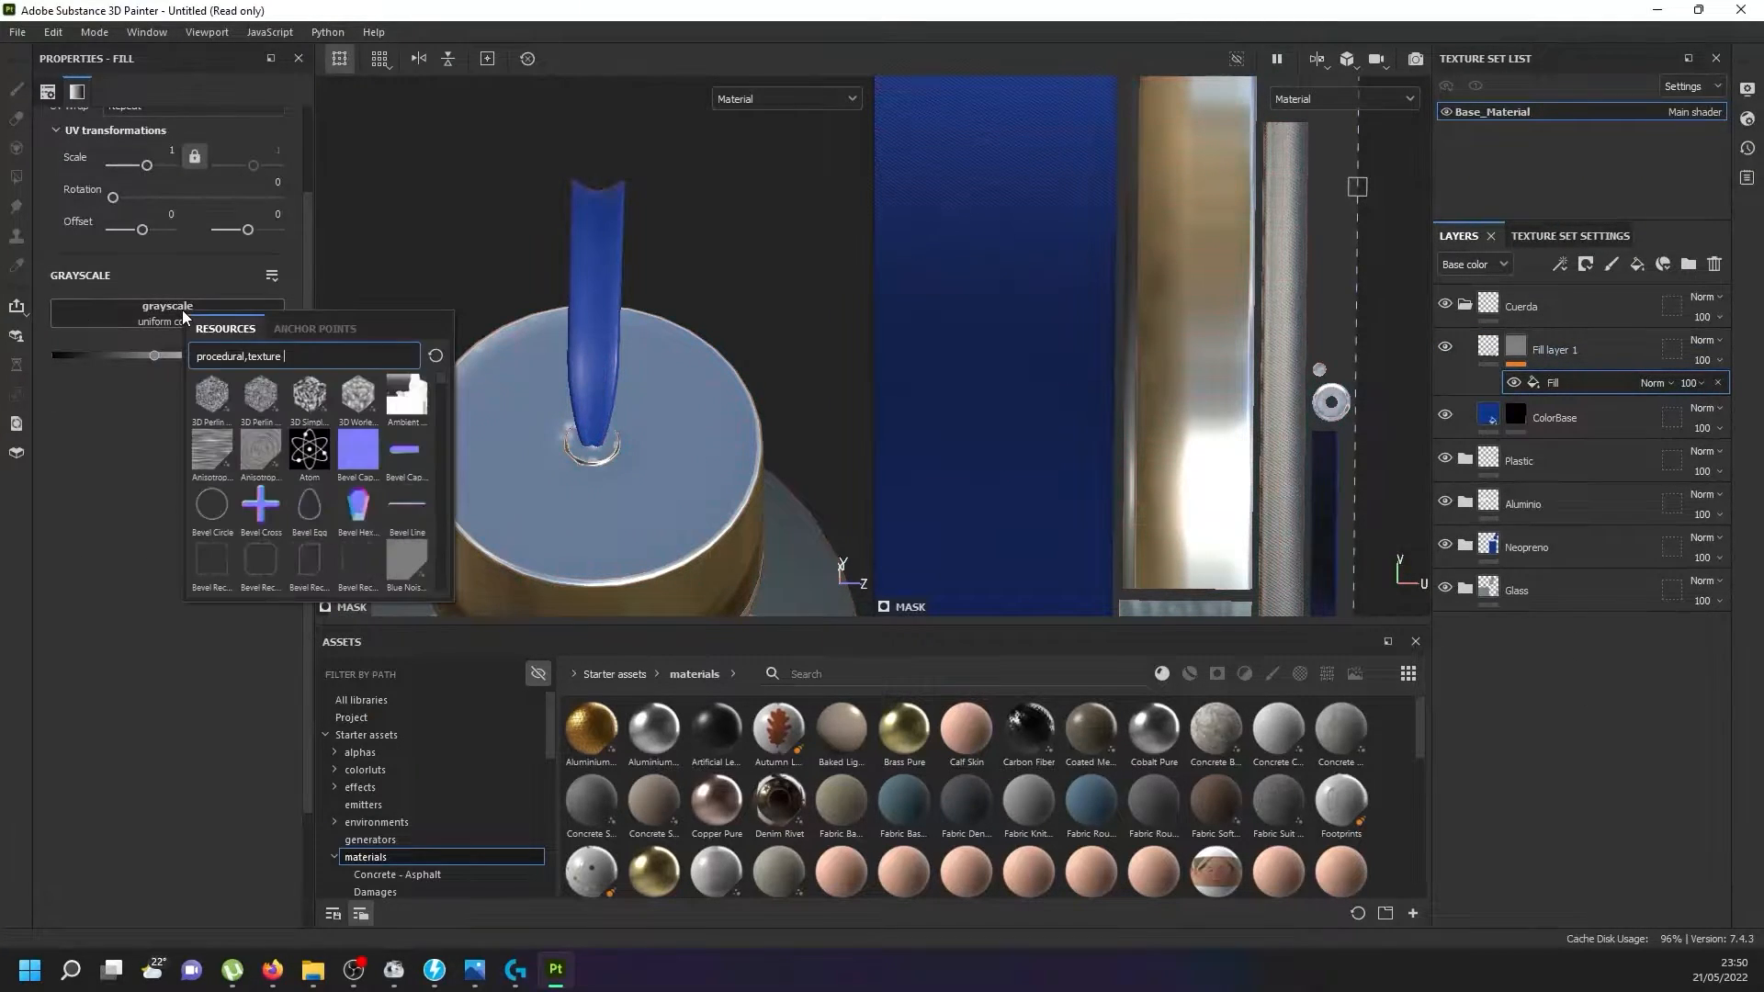
scroll(289, 505, down, 3)
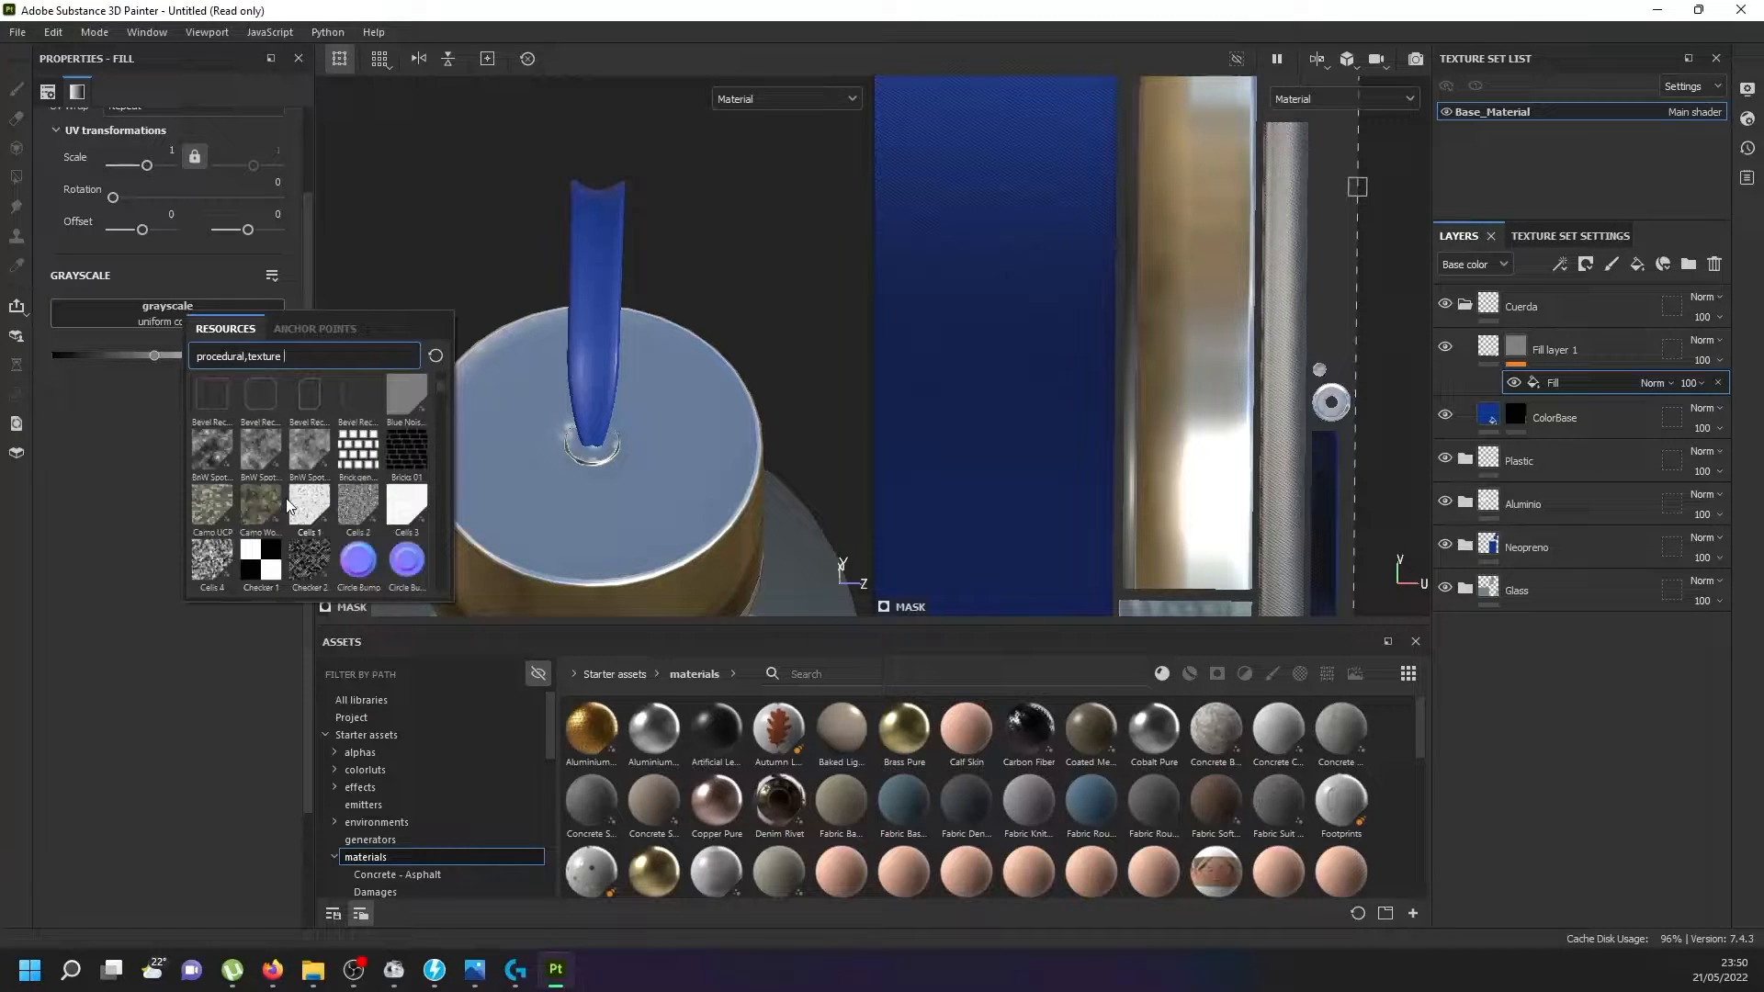
scroll(288, 504, down, 3)
scroll(286, 503, down, 5)
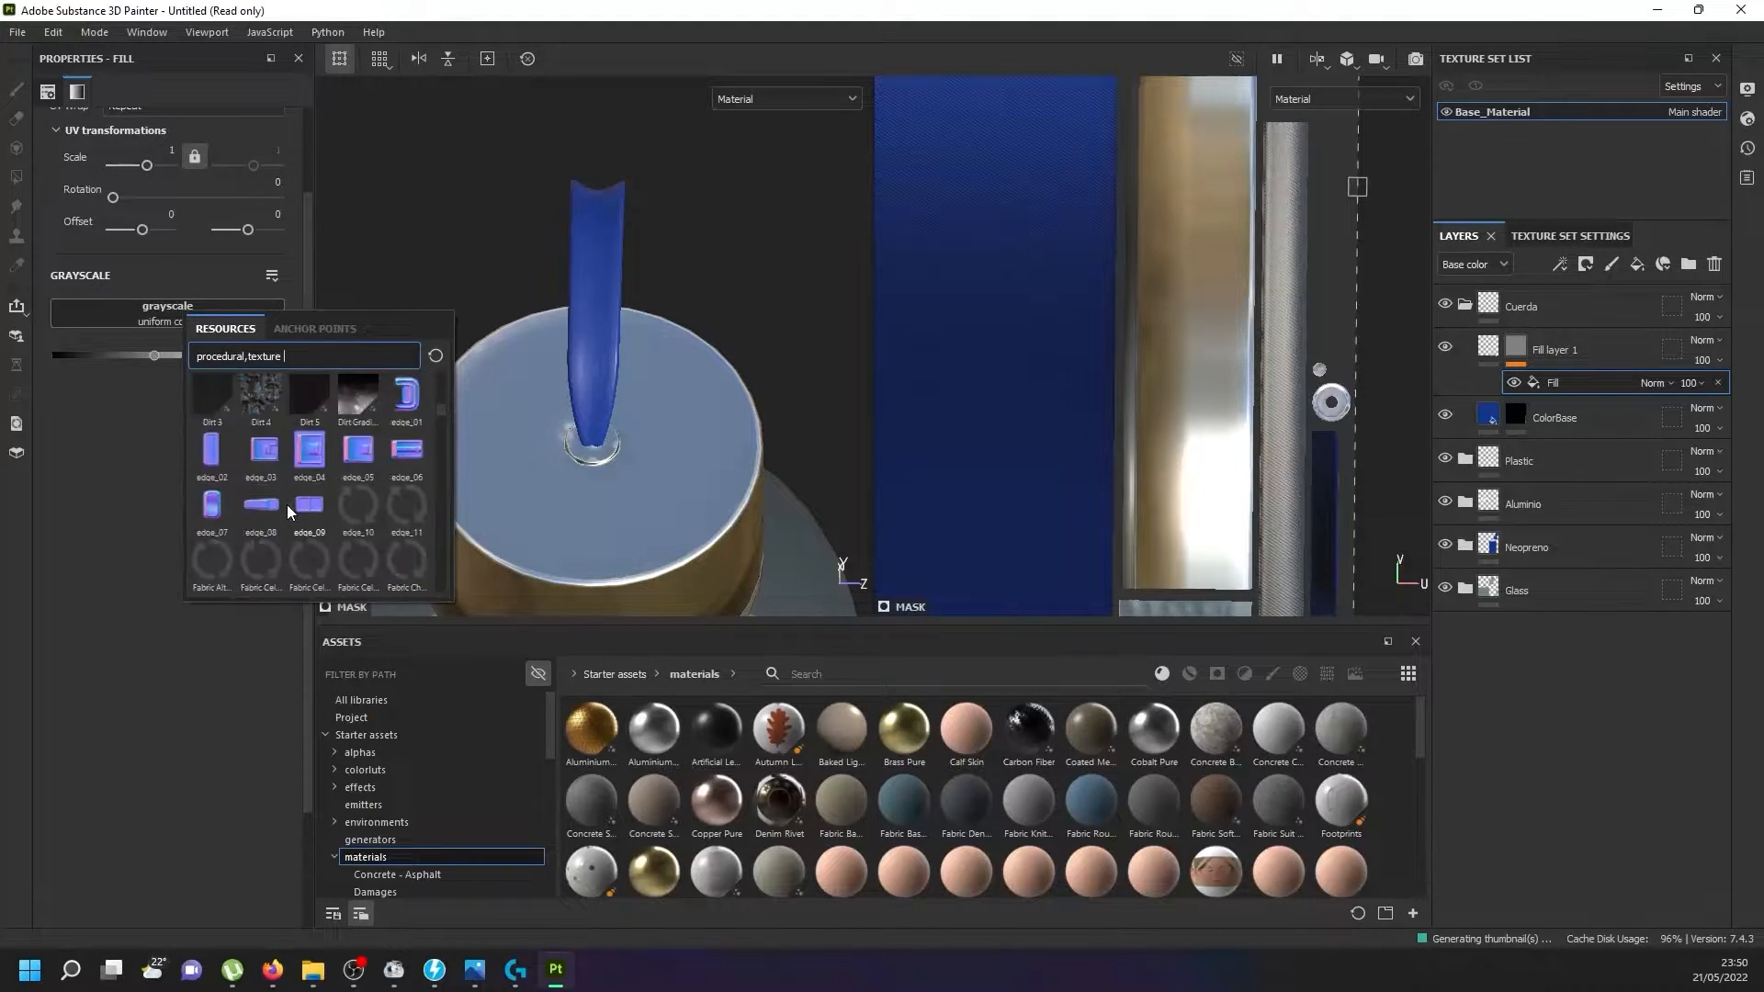
scroll(287, 505, down, 3)
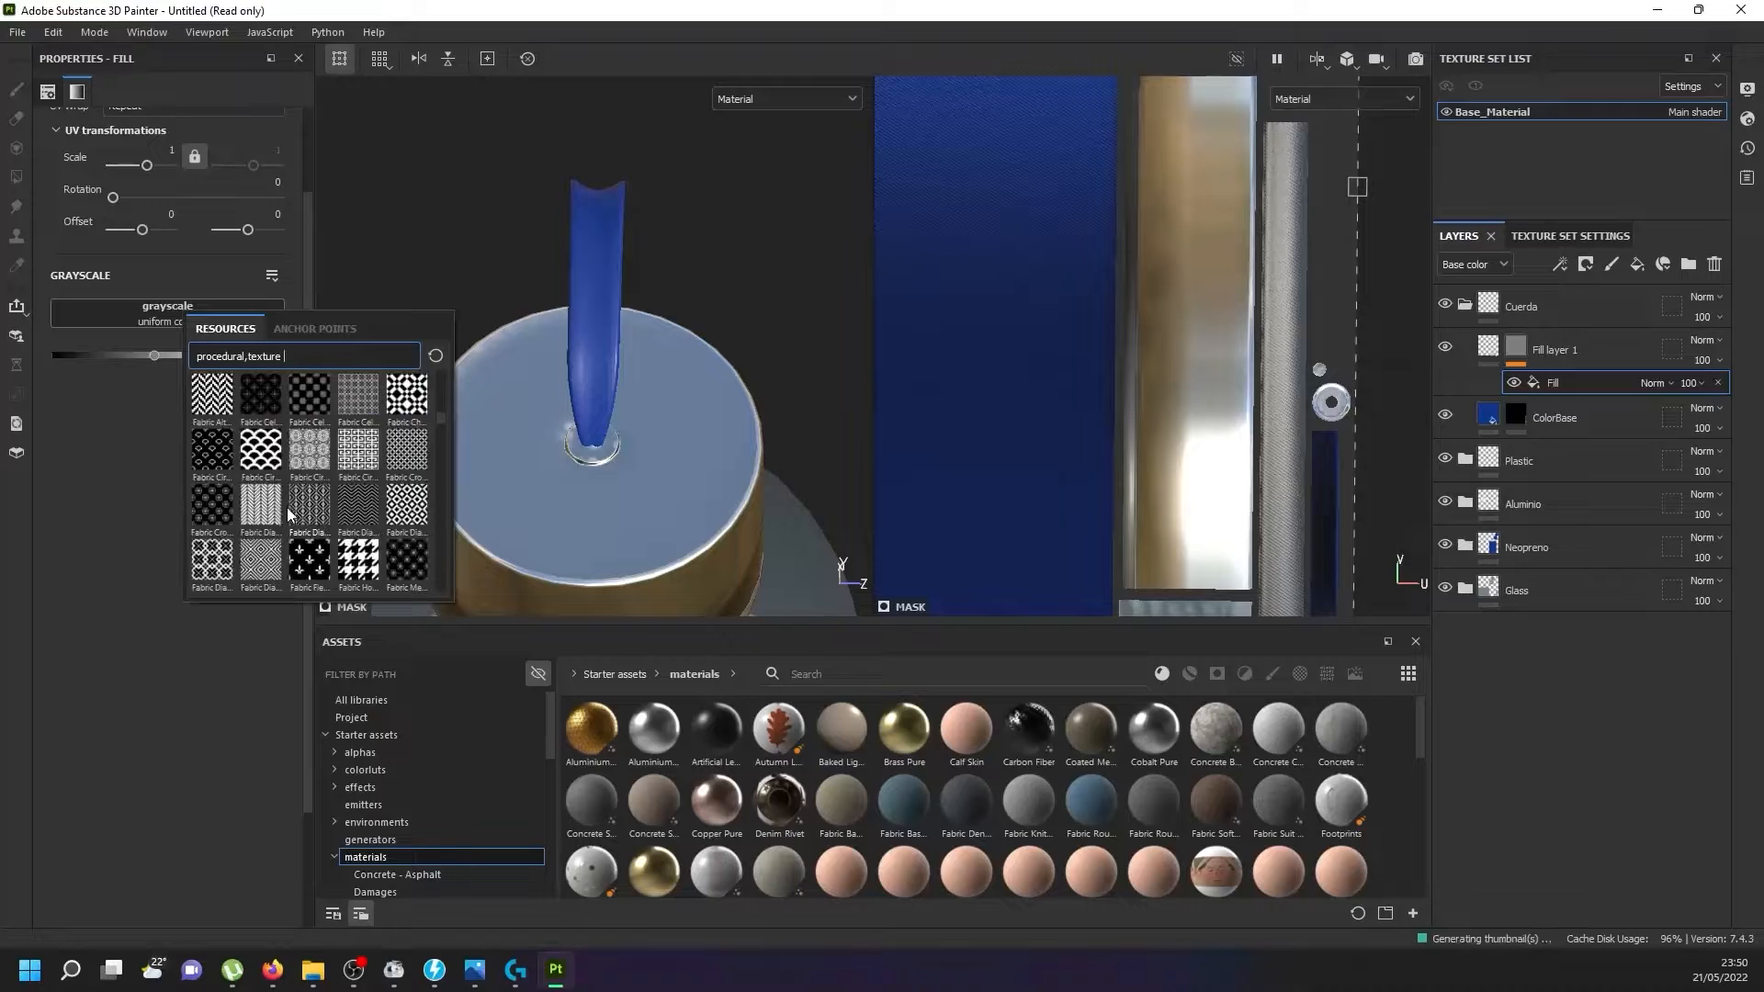
click(261, 505)
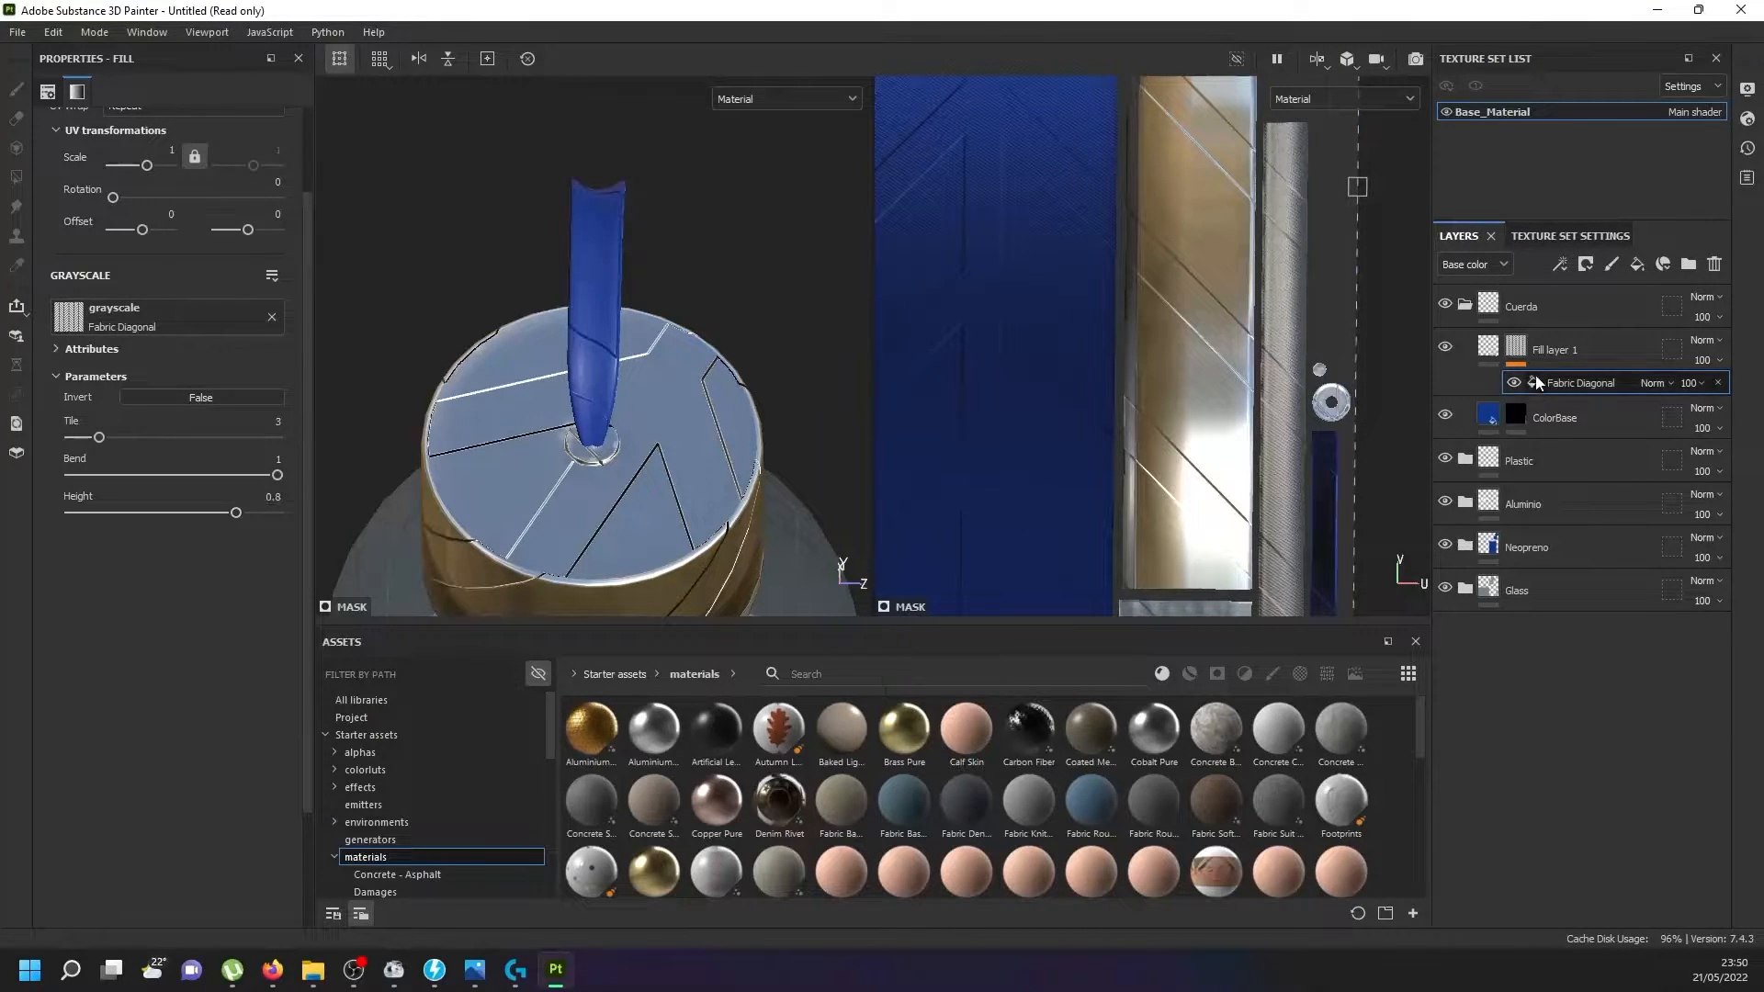
Add a black mask to the Cuerda folder and polygon-fill the strap mesh so the folder affects only the strap.
click(1535, 314)
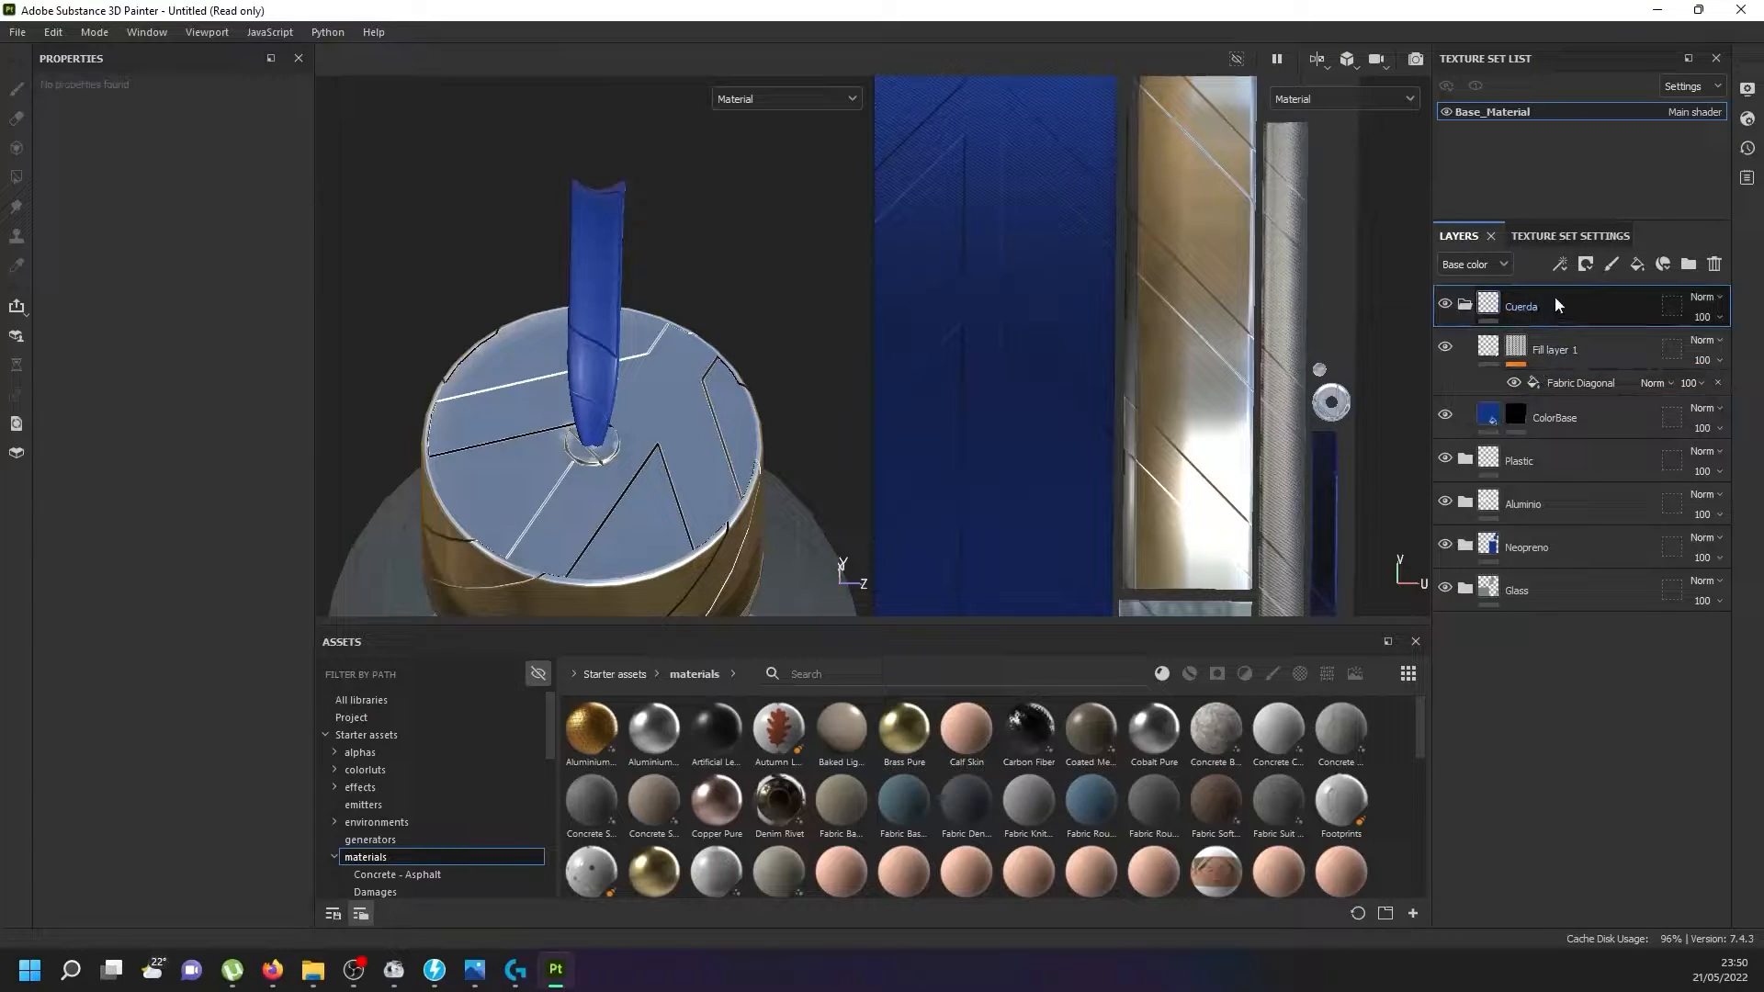
right_click(1554, 296)
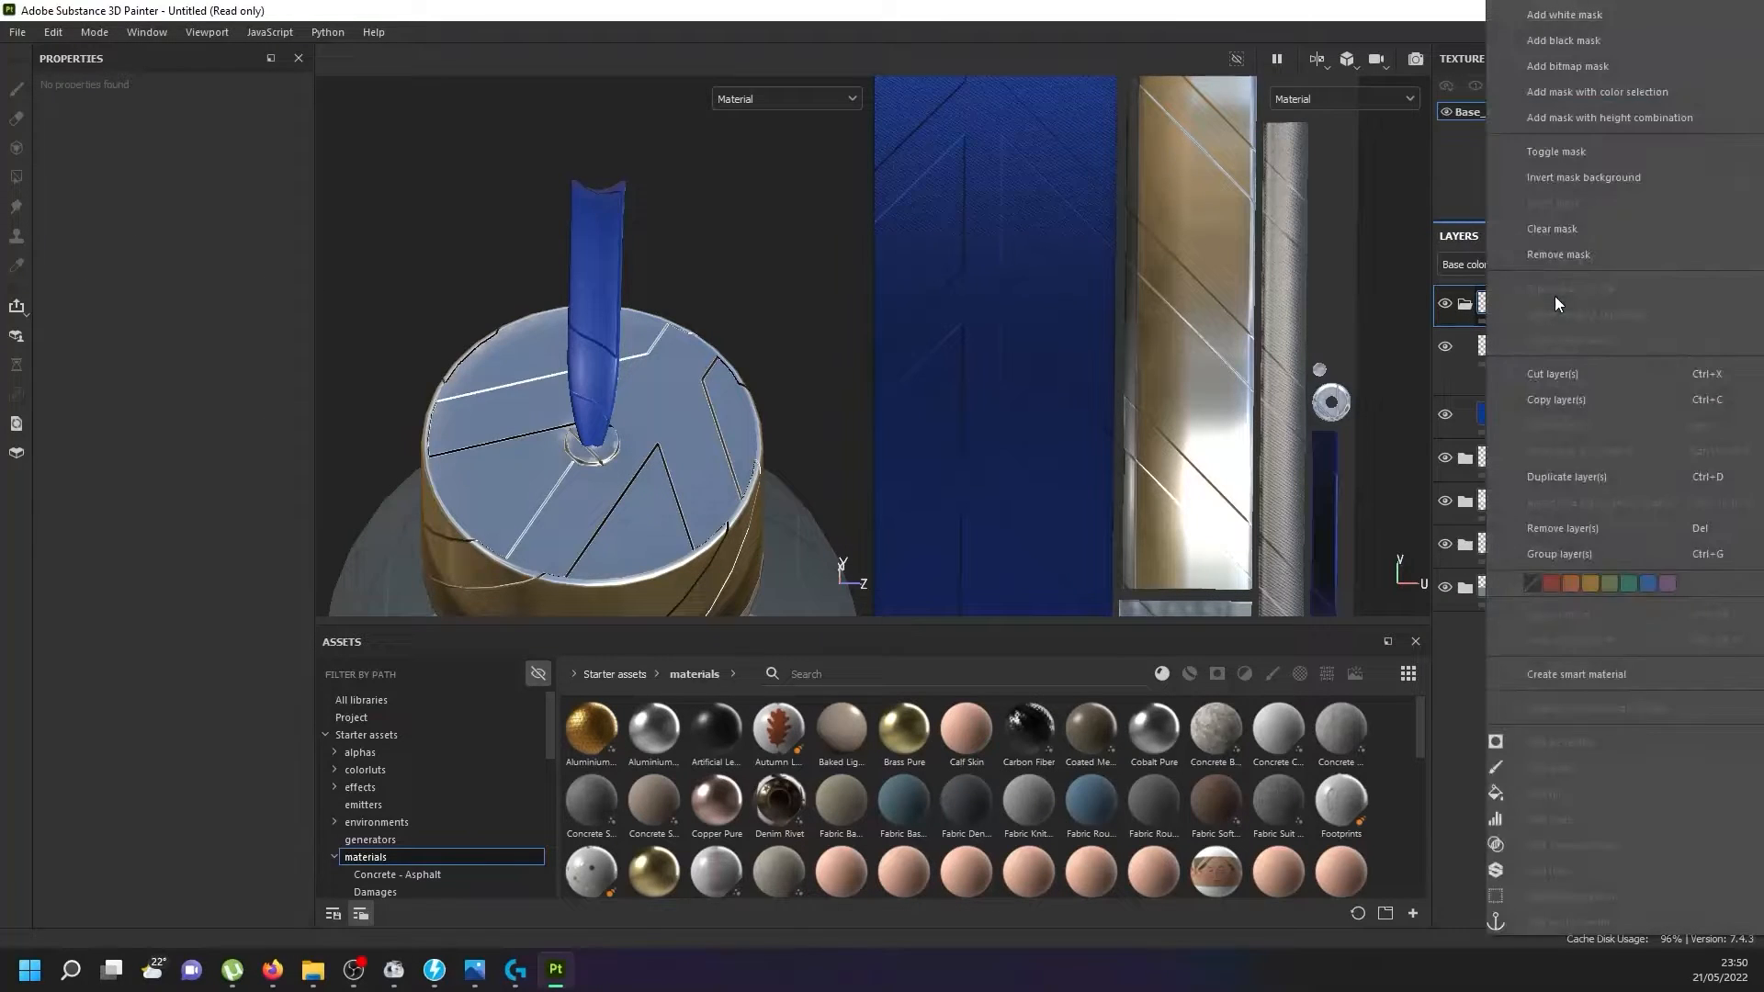
click(1593, 40)
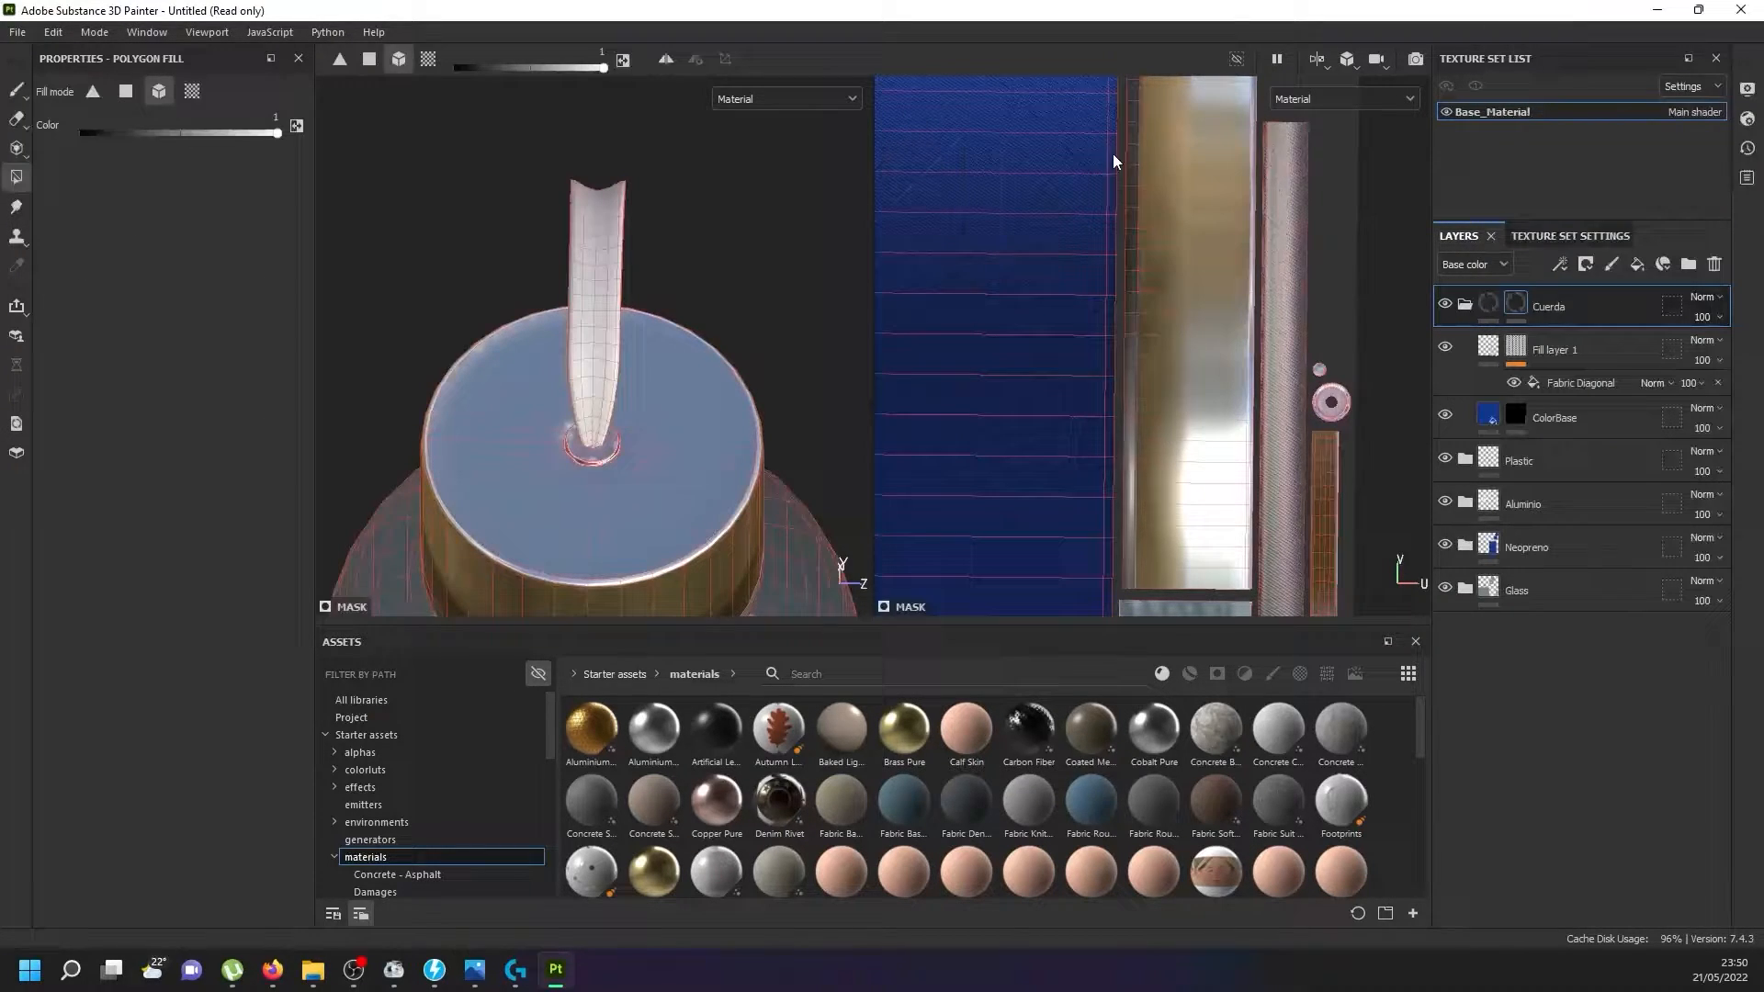
click(609, 285)
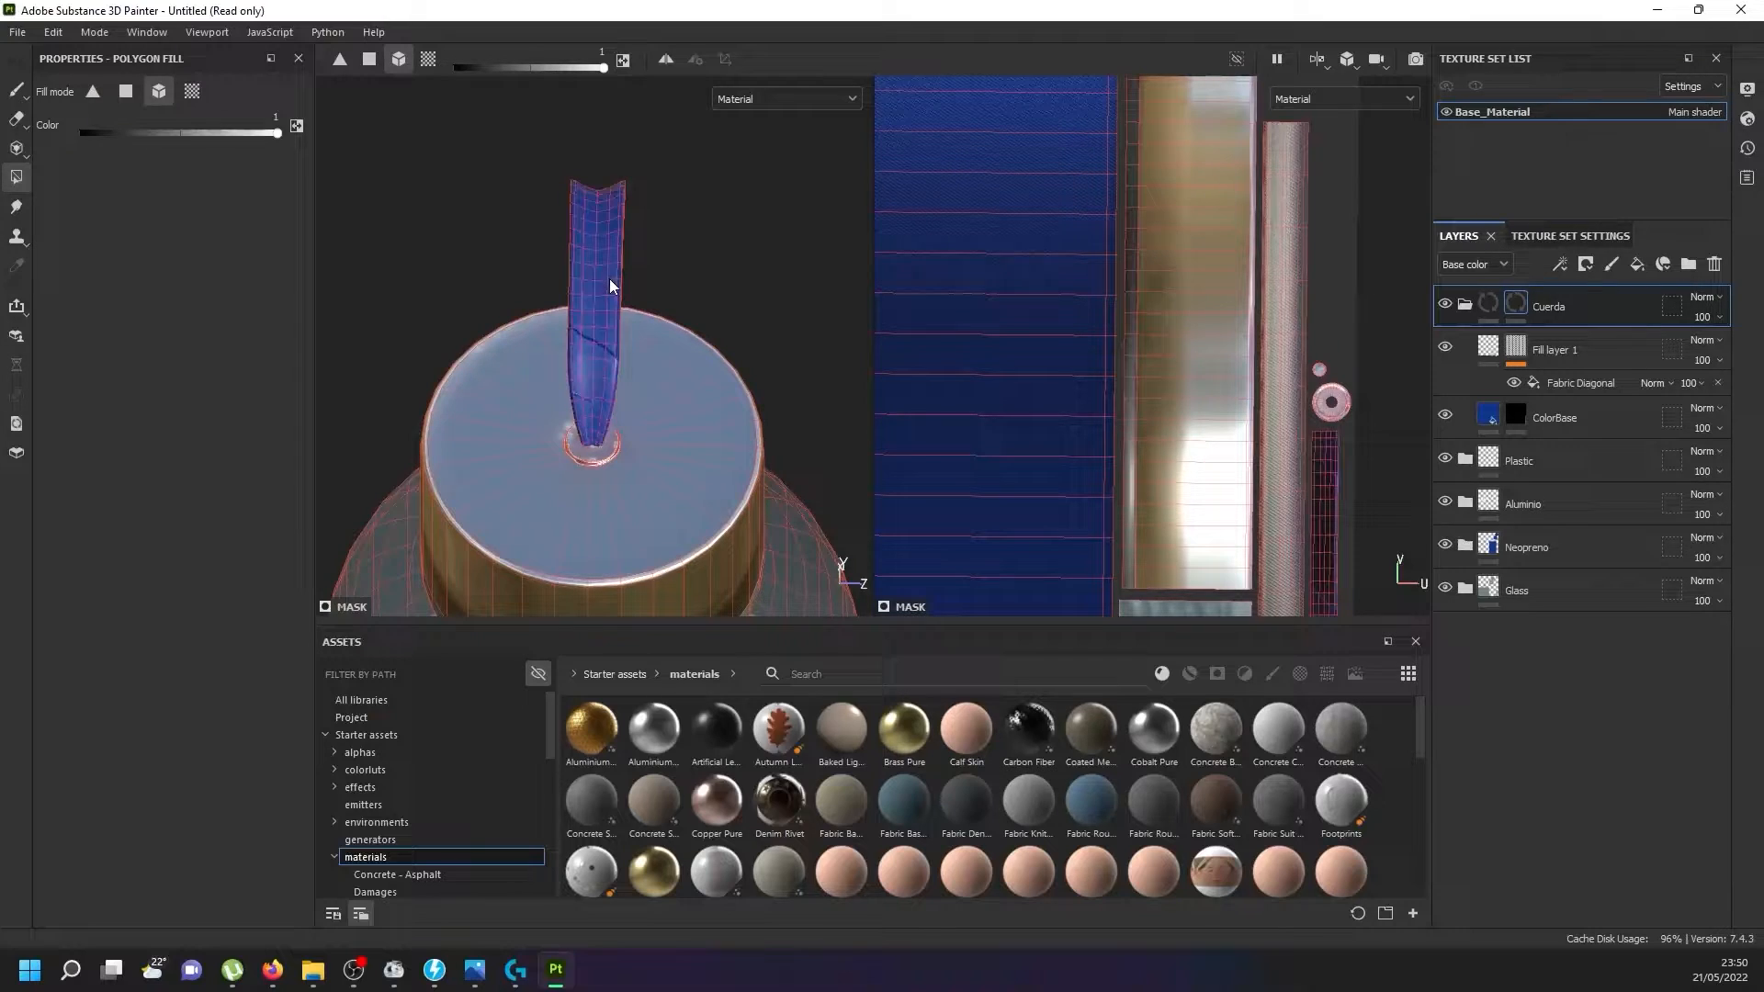
Set the UV scale of the Fabric Diagonal mask fill to 105.13 and check the weave on the strap.
click(1518, 345)
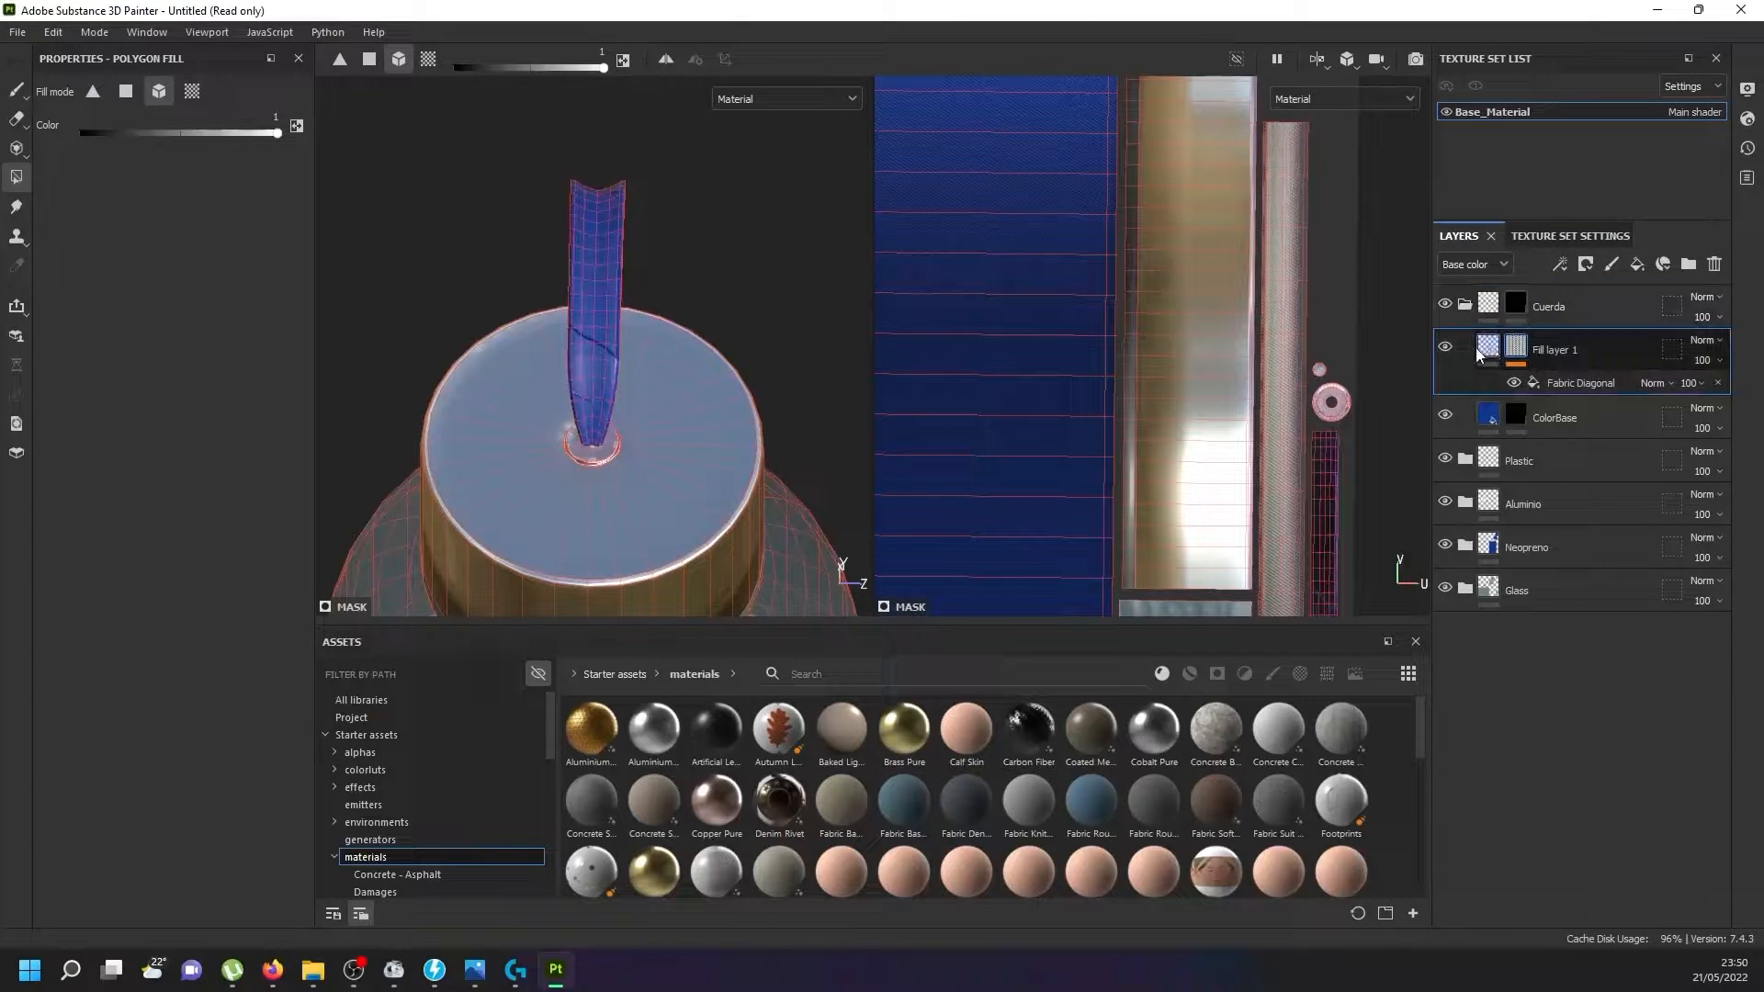
click(1549, 380)
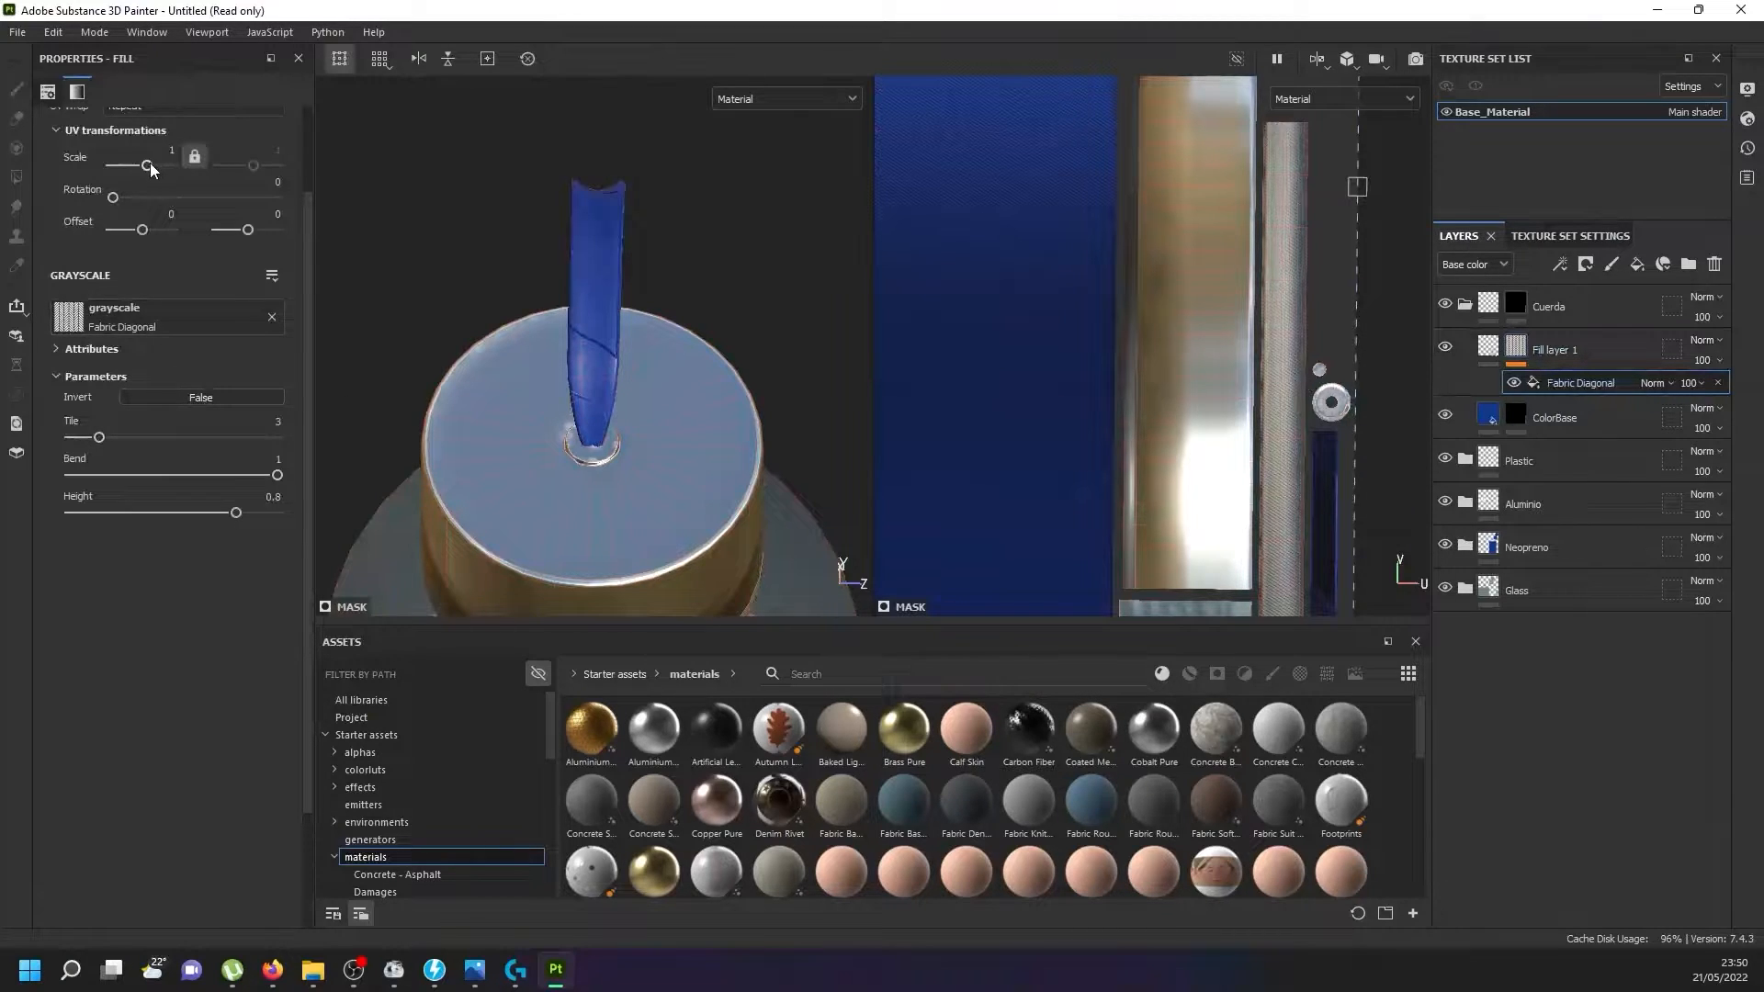
drag(151, 163, 168, 162)
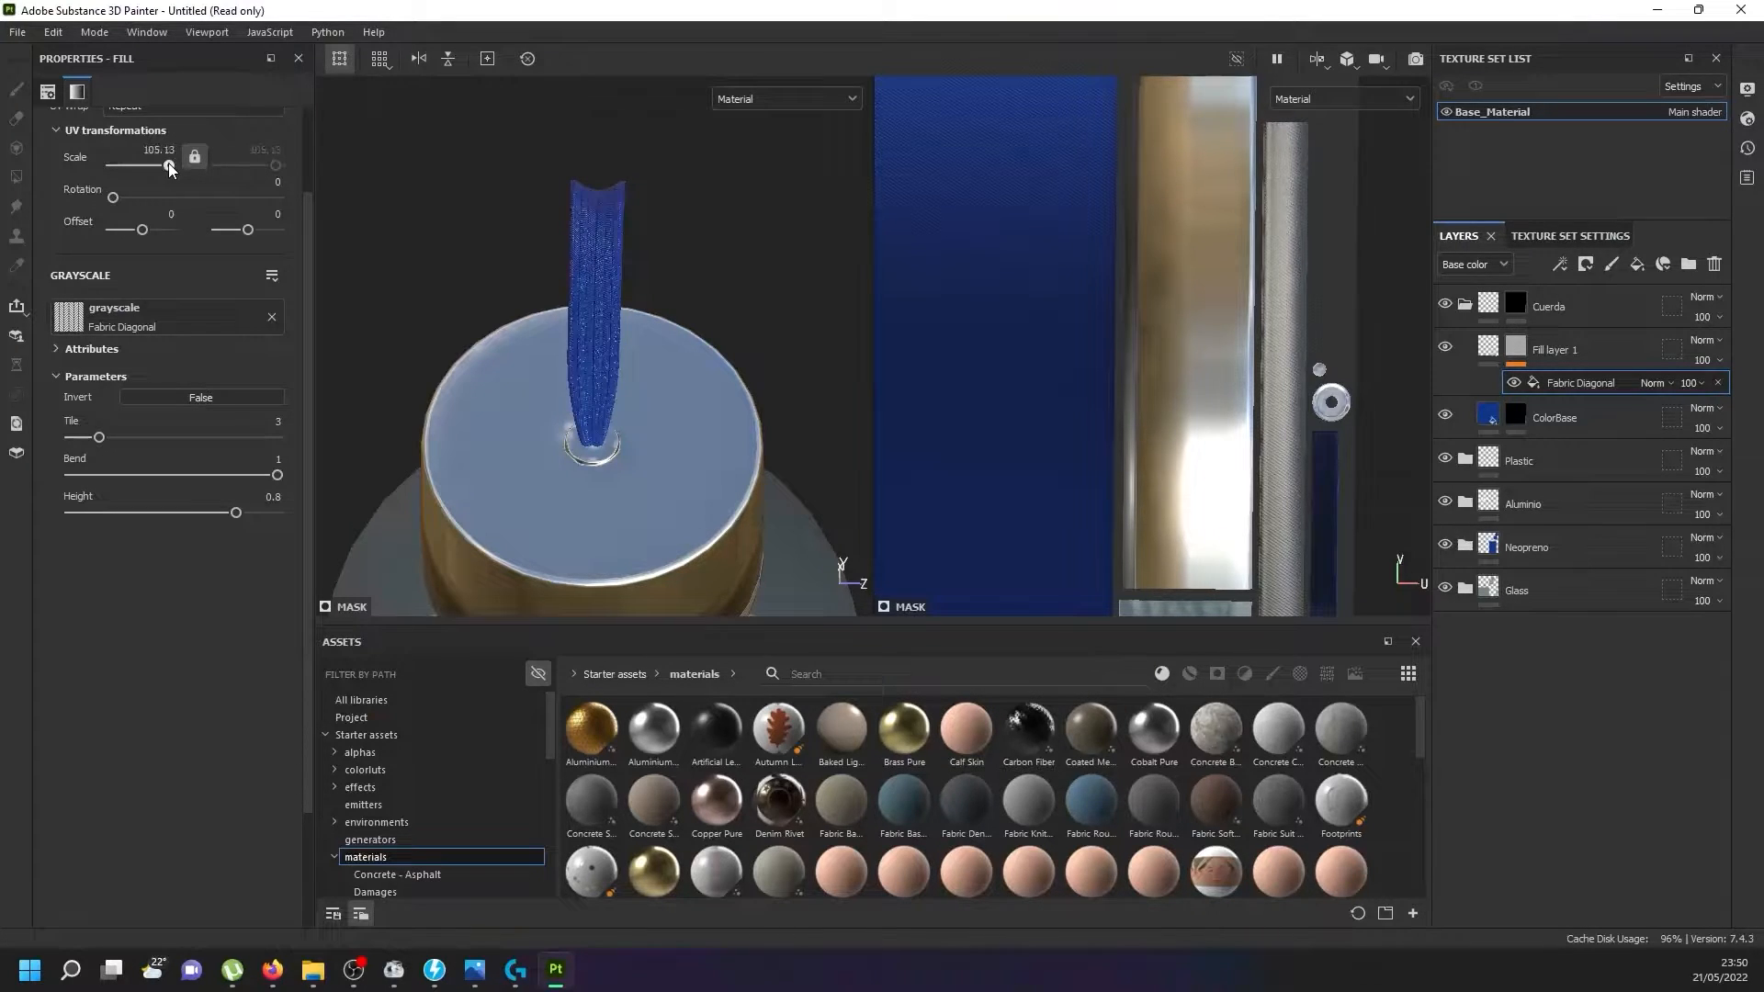
scroll(566, 343, up, 8)
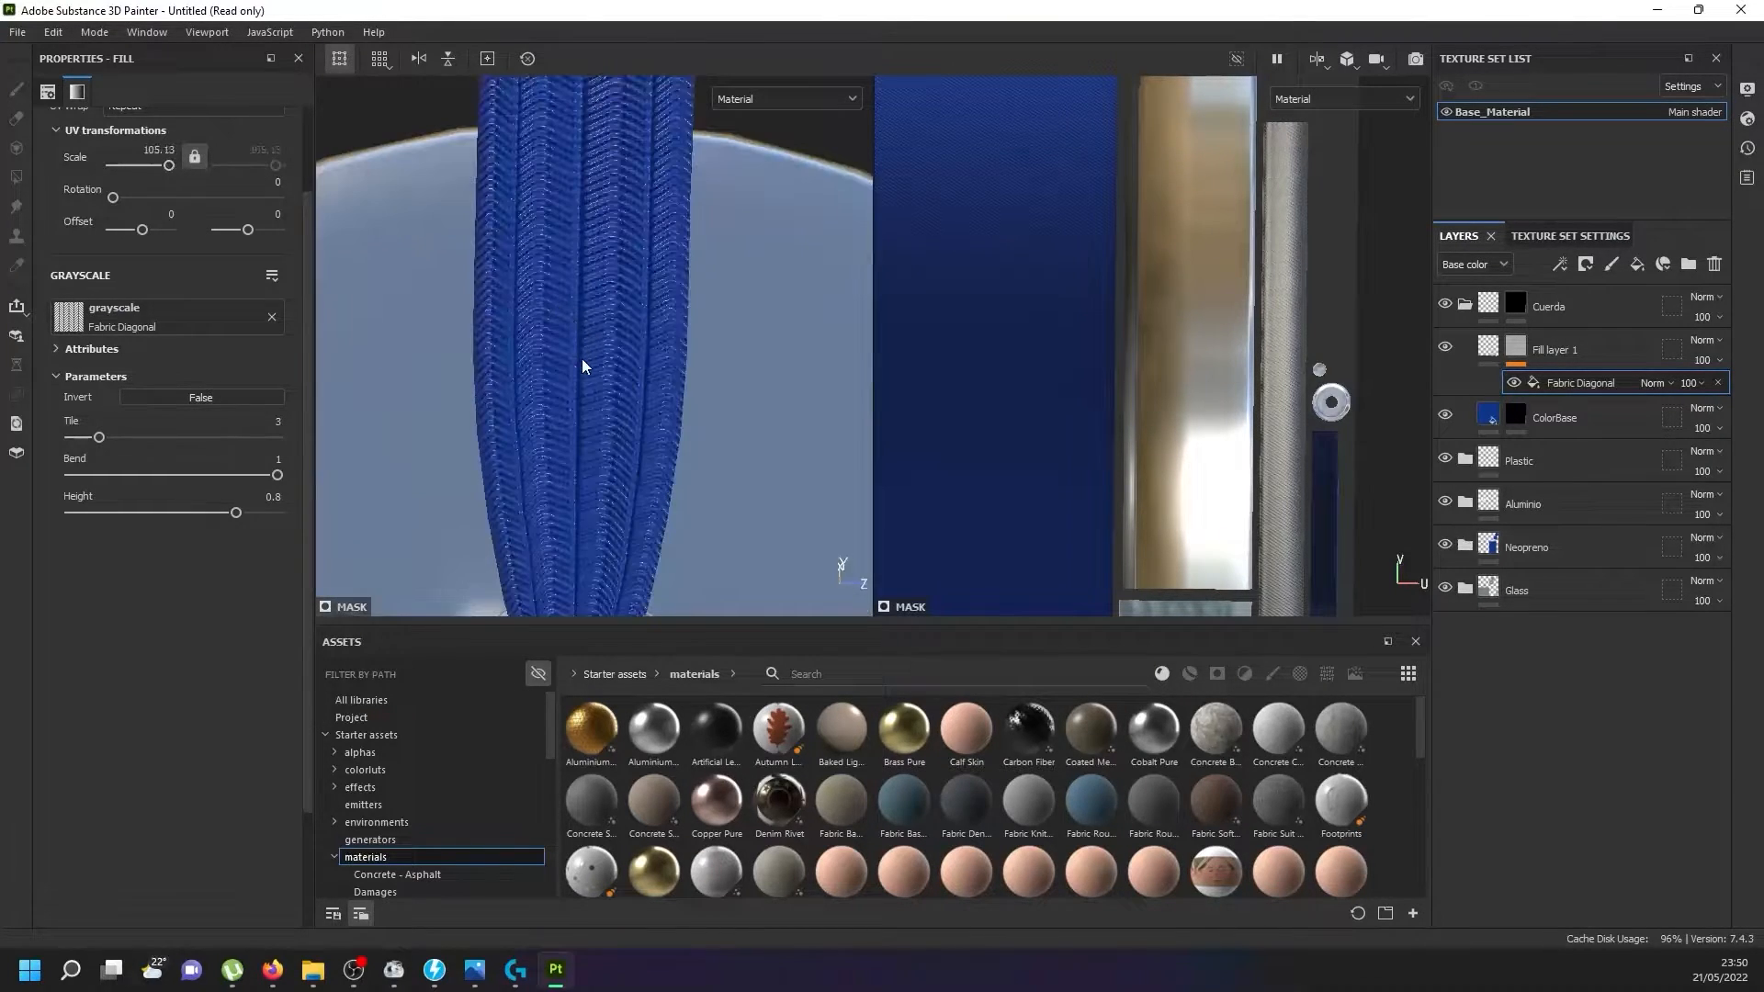
scroll(573, 309, down, 5)
alt+drag(595, 321, 520, 317)
scroll(535, 253, up, 4)
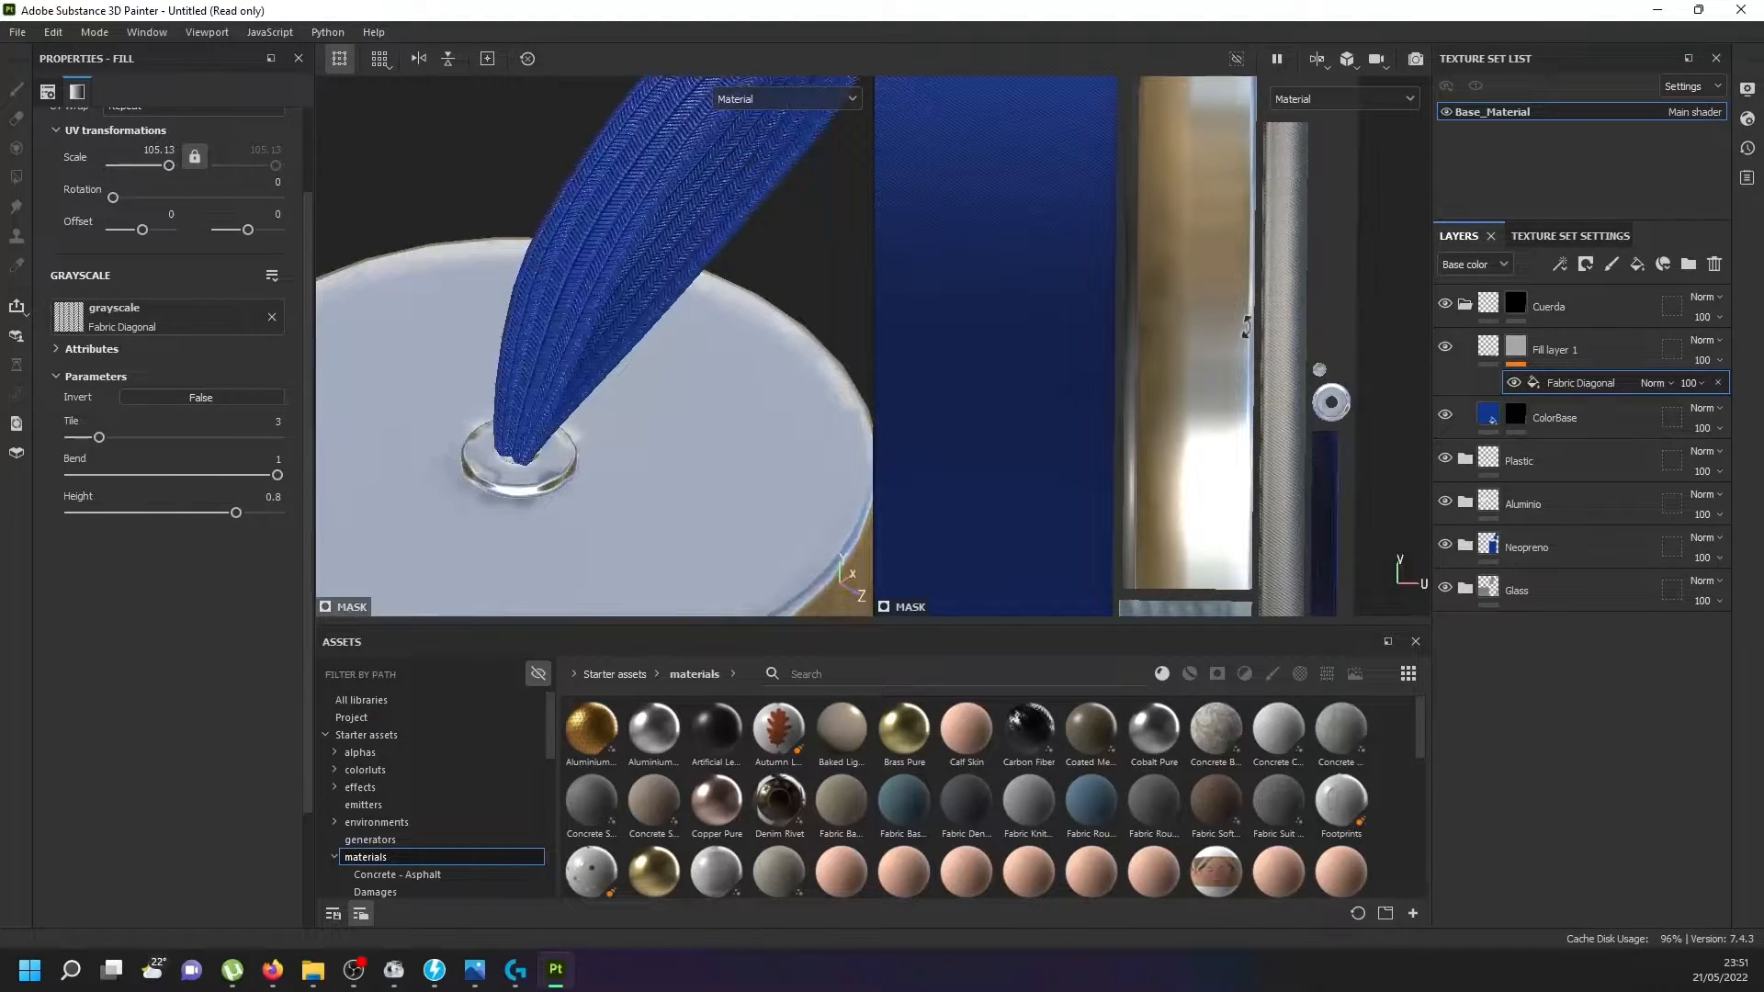
Set the height of the strap's weave fill layer to 0.01 and inspect the relief on the strap.
click(1498, 348)
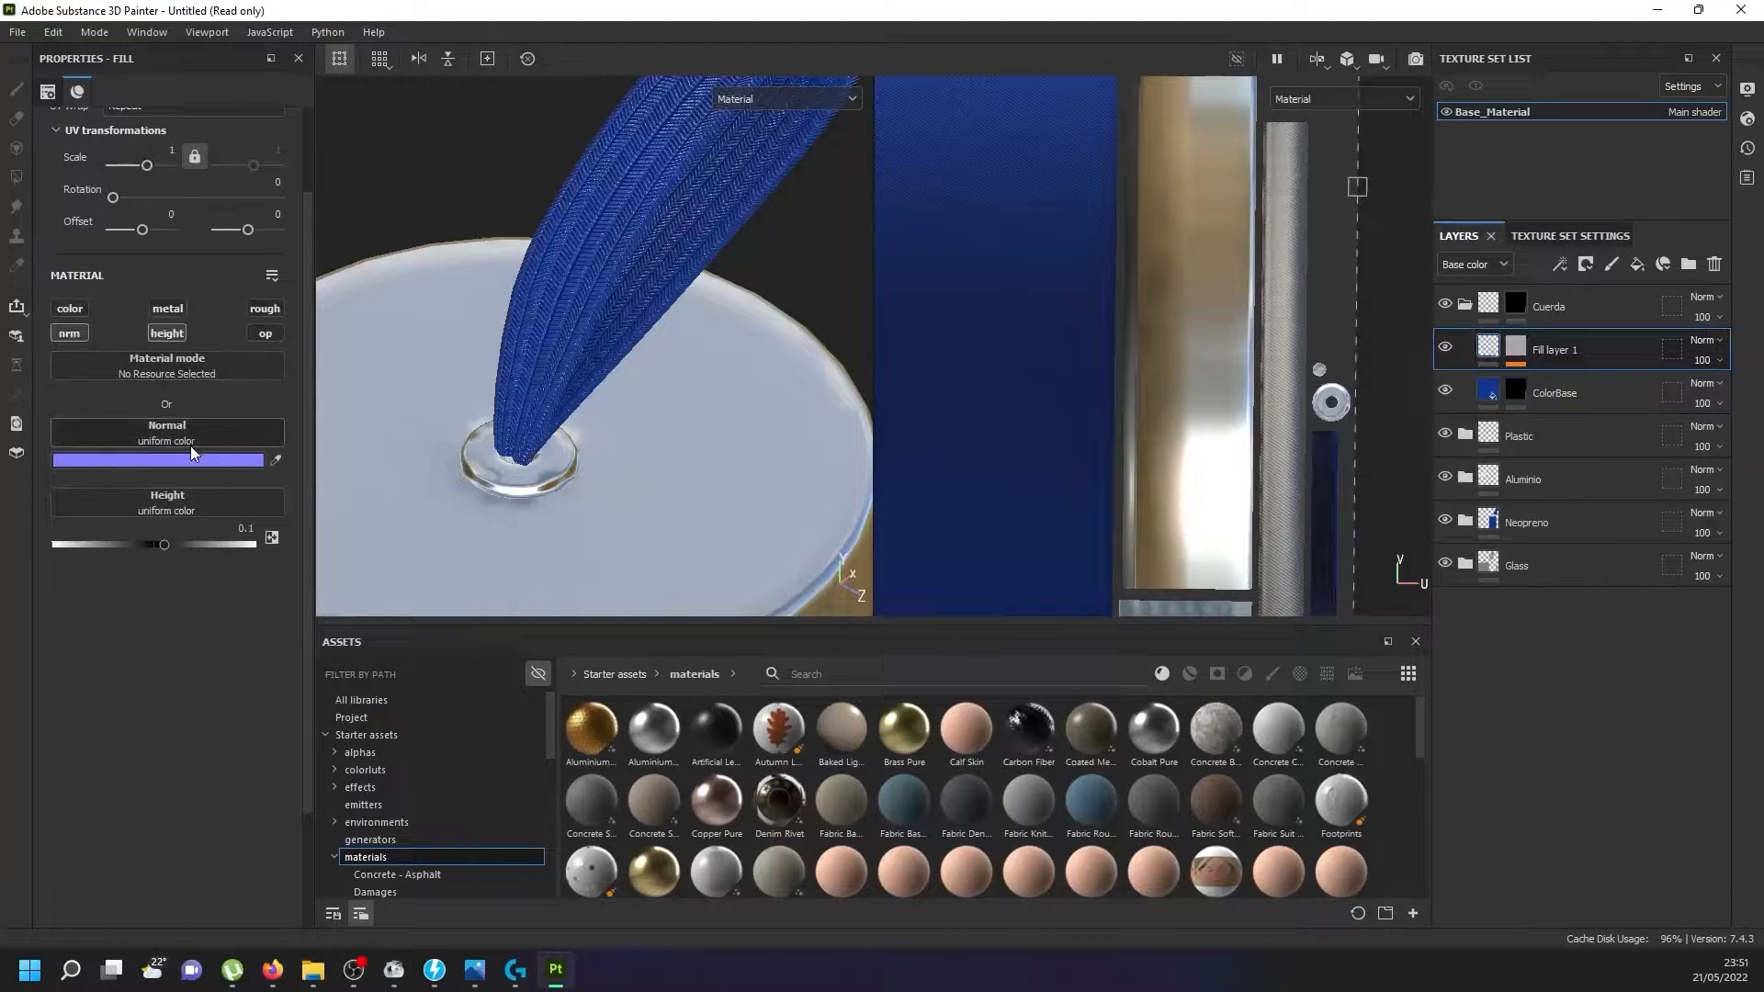
click(249, 530)
key(Return)
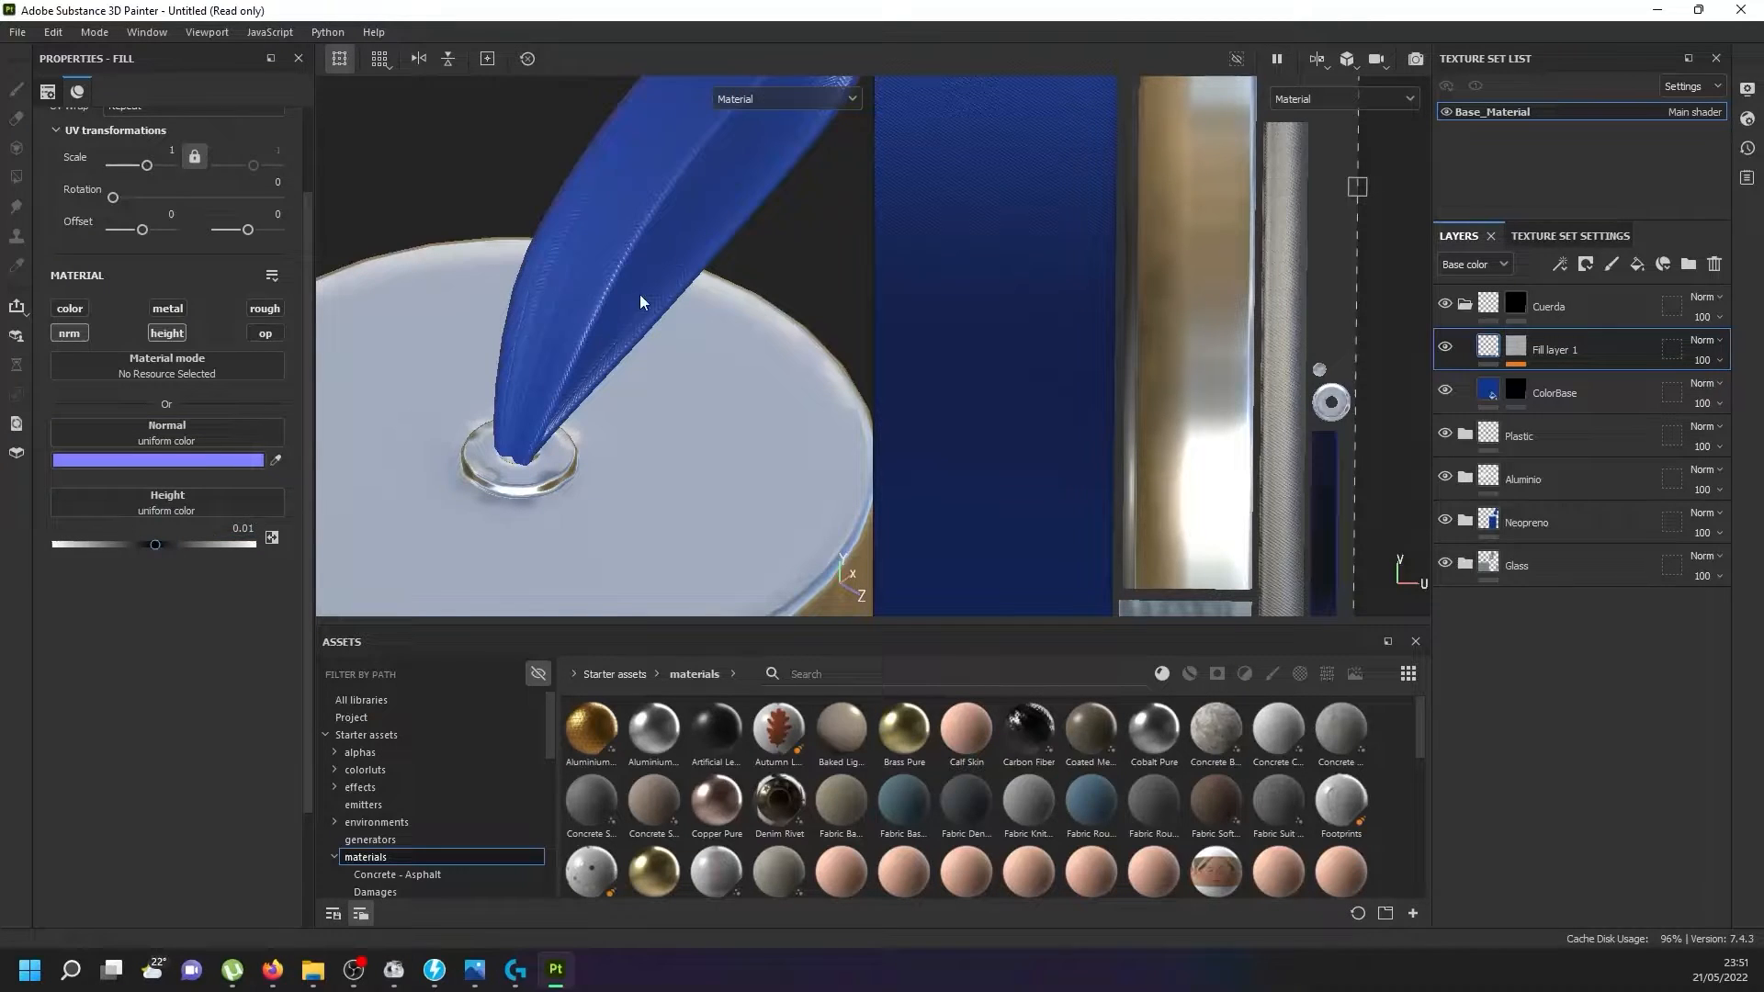
alt+drag(640, 296, 543, 301)
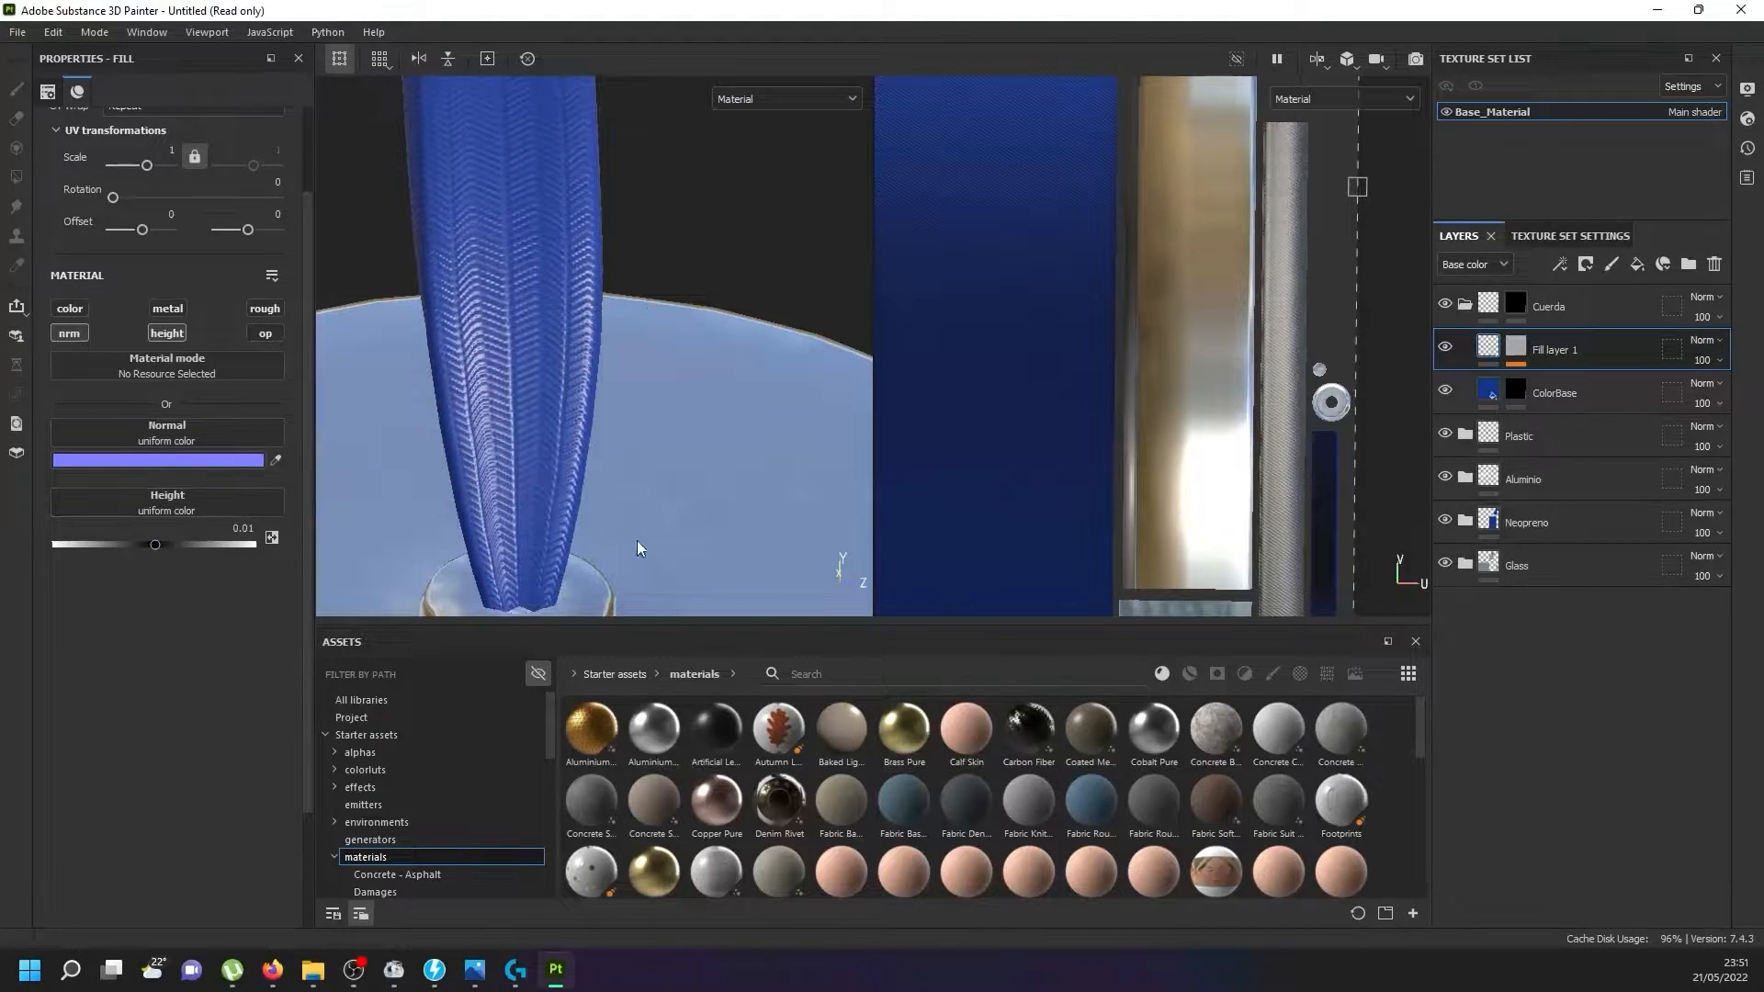
click(1518, 348)
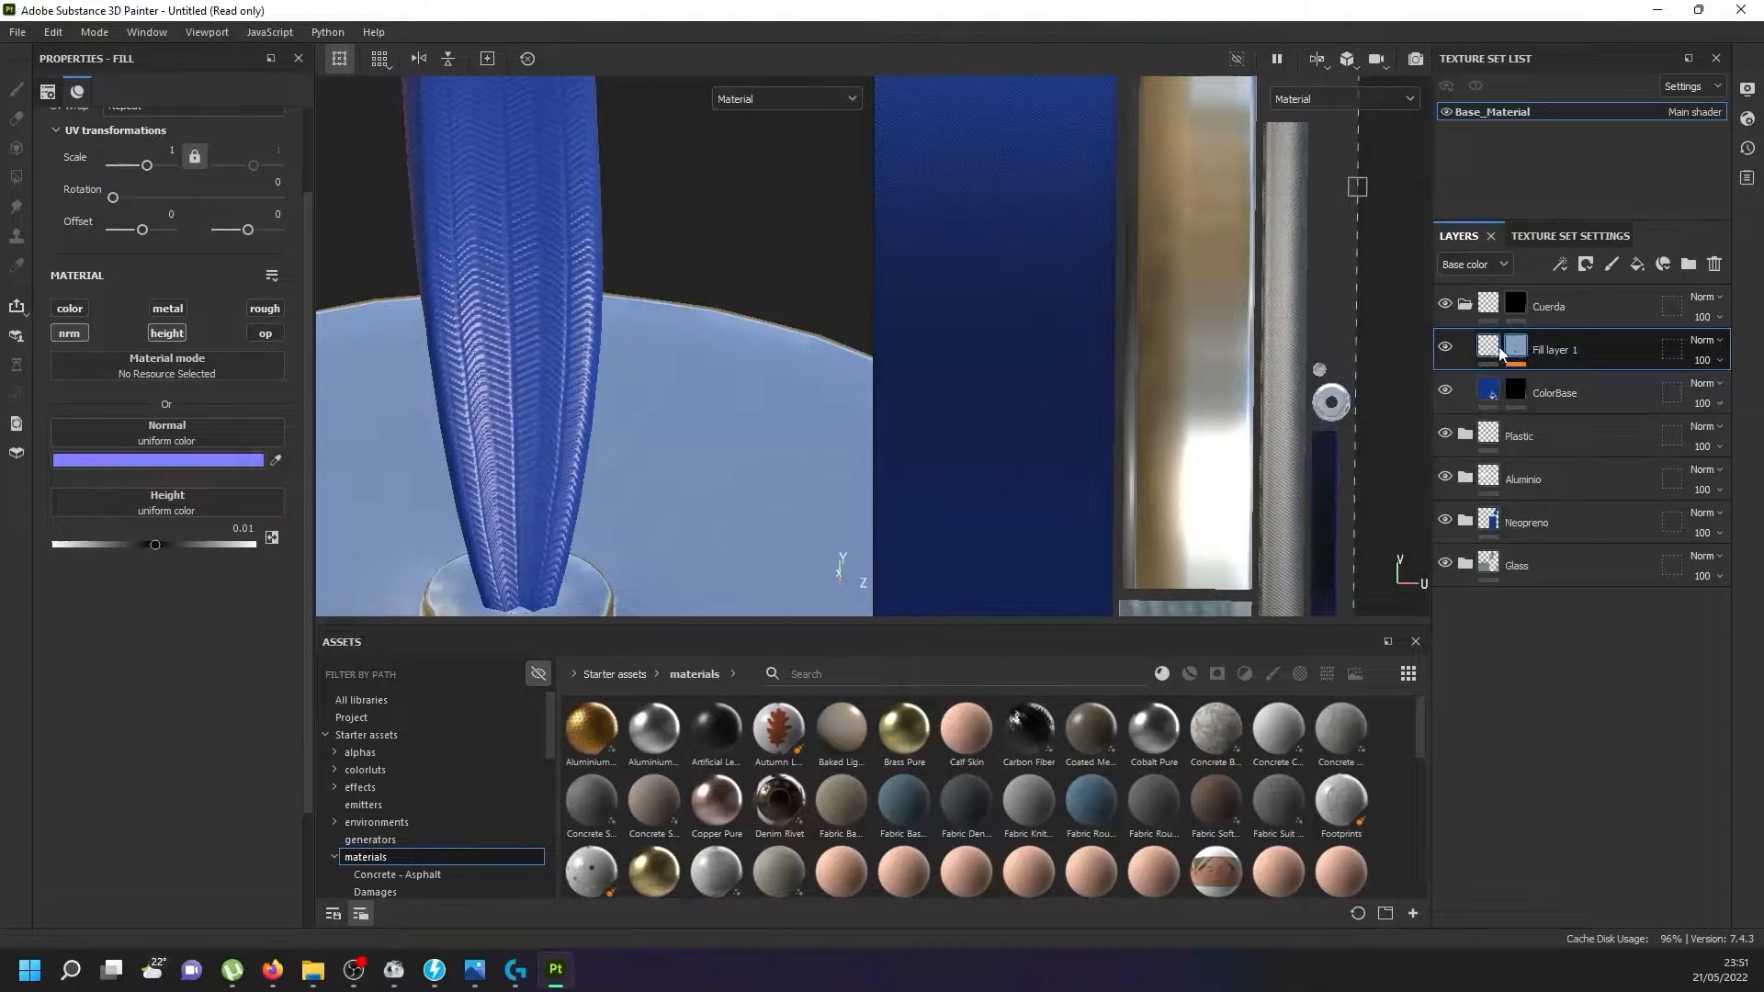
Enable the color channel on the strap's weave fill layer and set its base color to near-black 080808.
click(1490, 350)
click(70, 308)
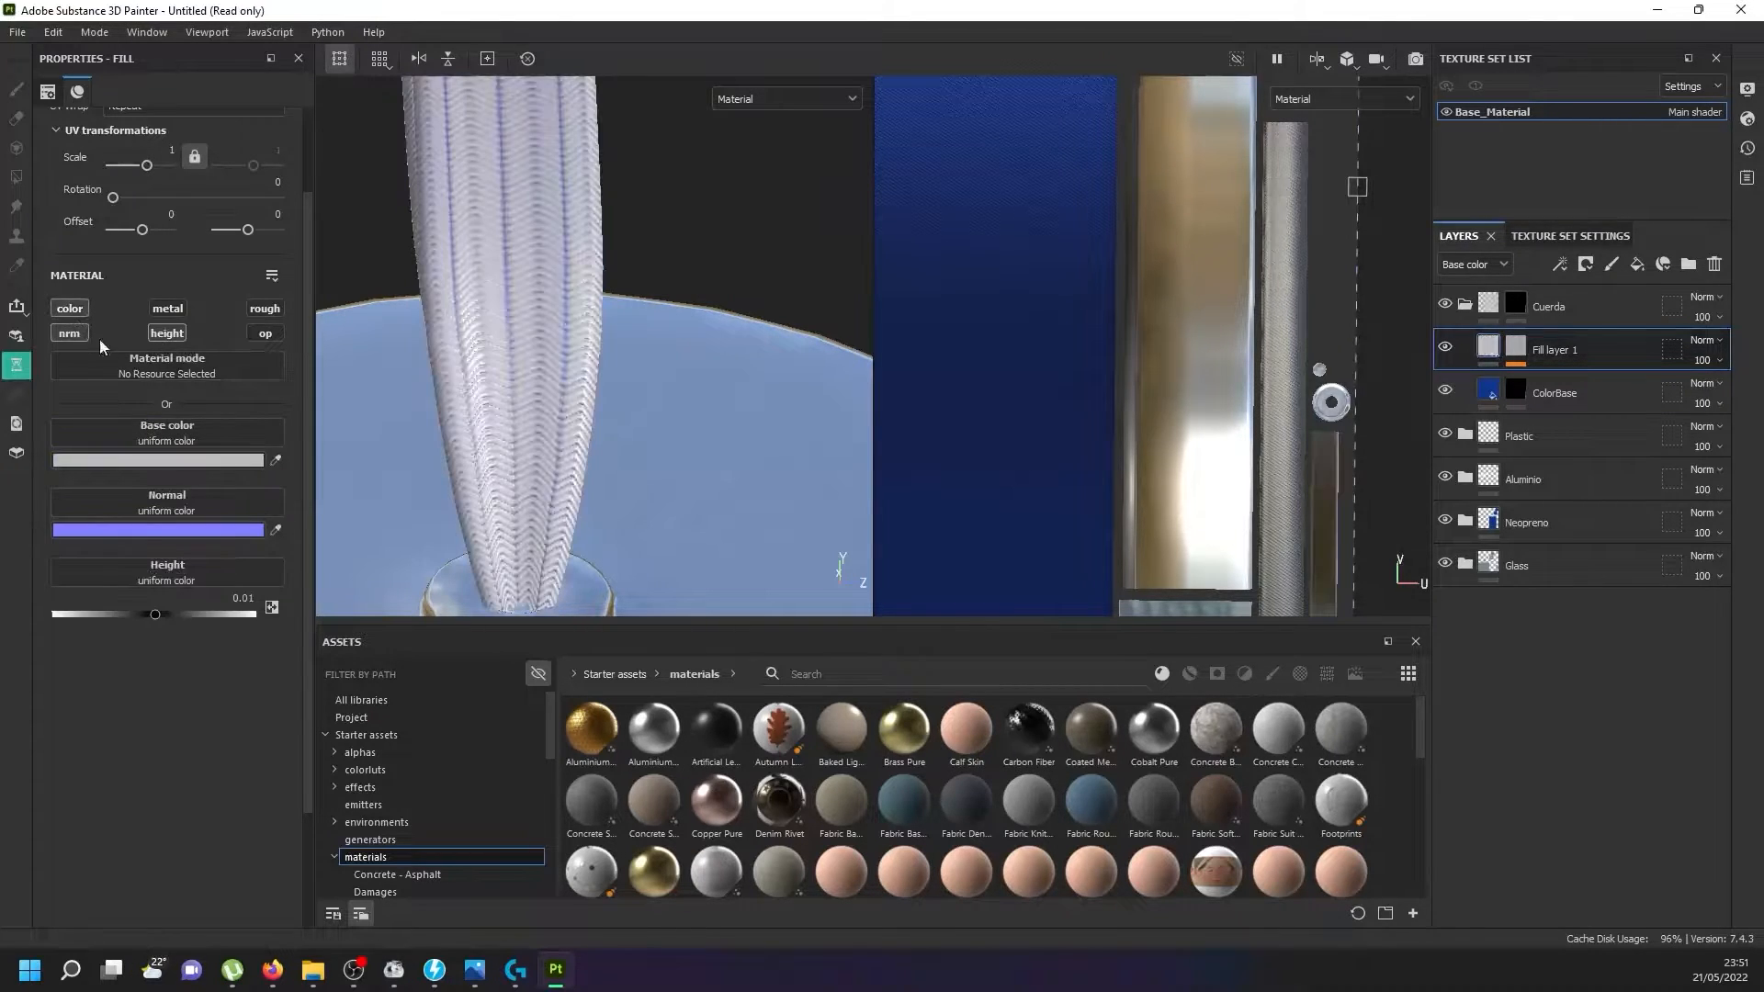
click(157, 459)
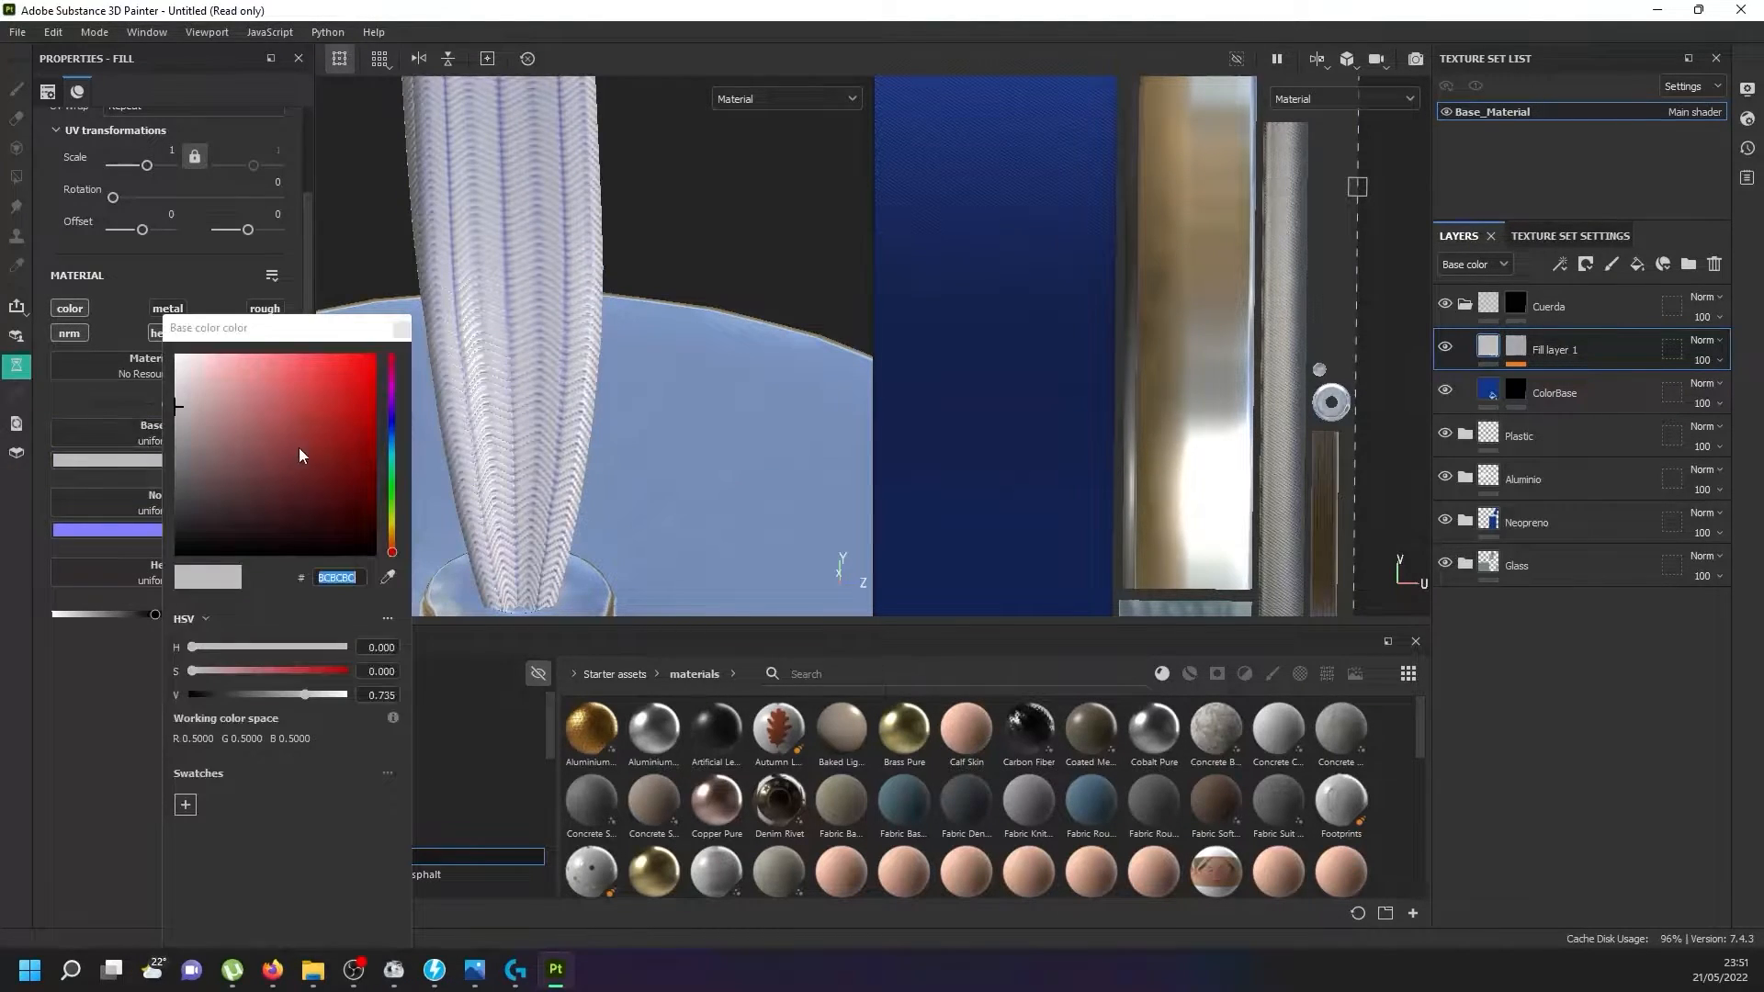
click(188, 419)
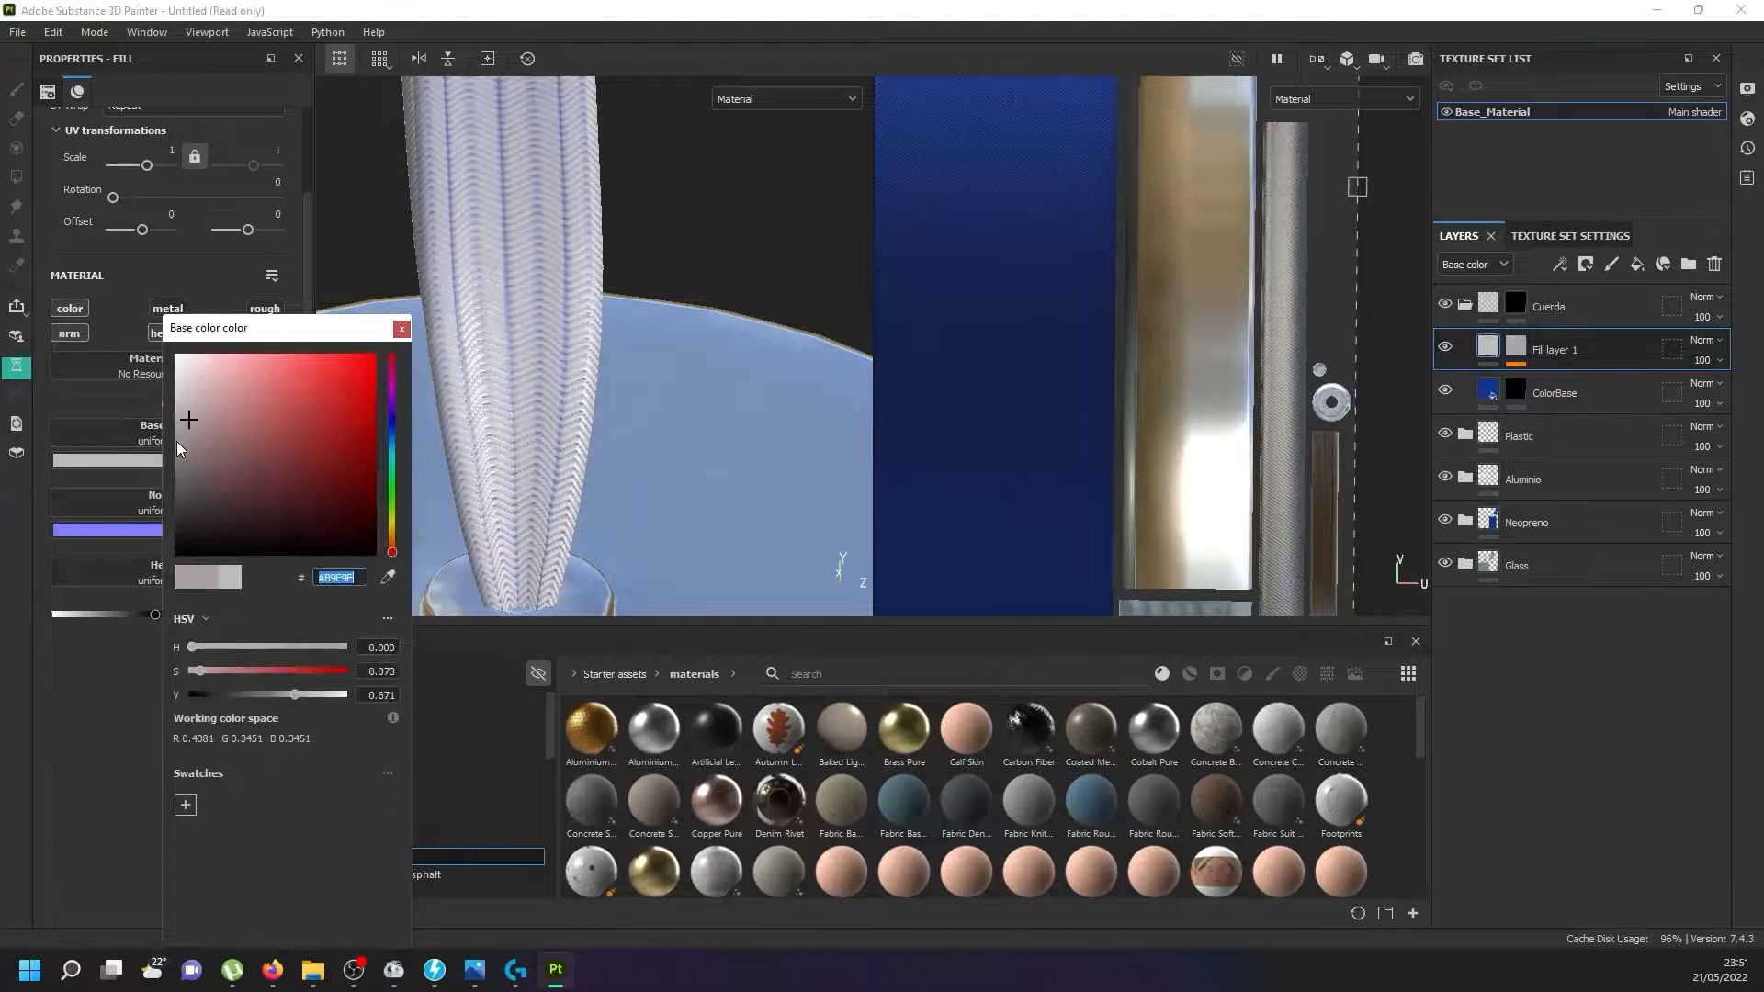
drag(176, 491, 169, 551)
click(109, 680)
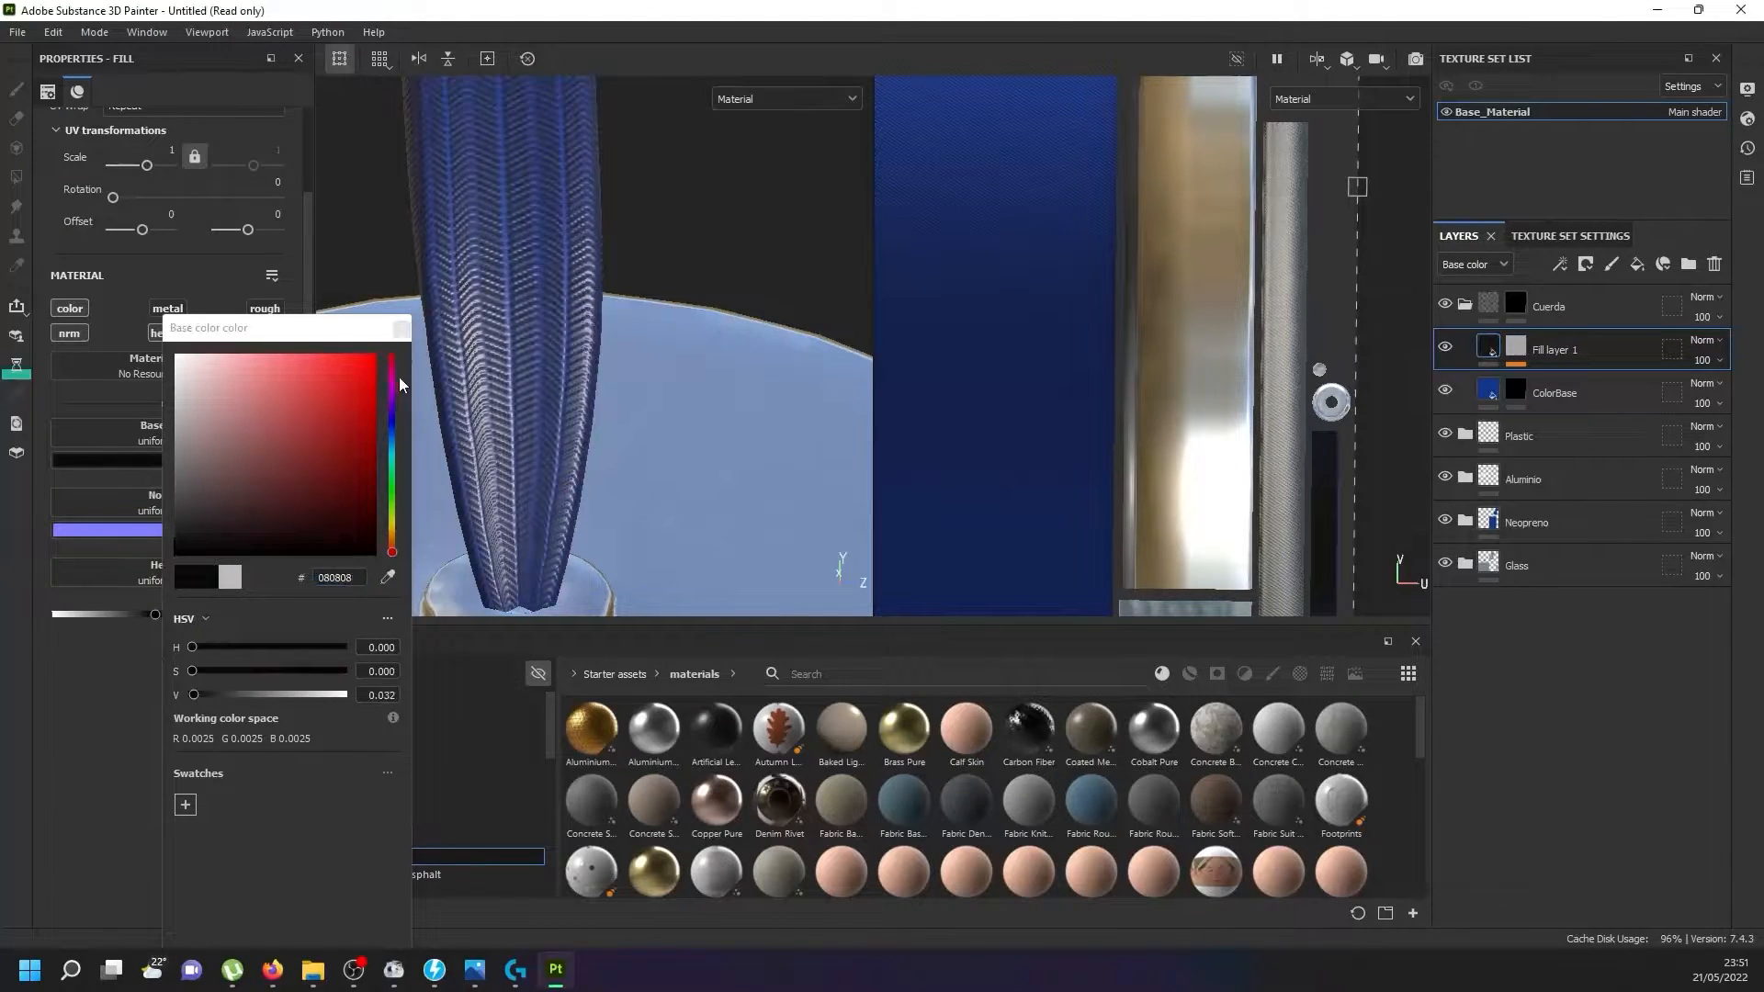
click(402, 328)
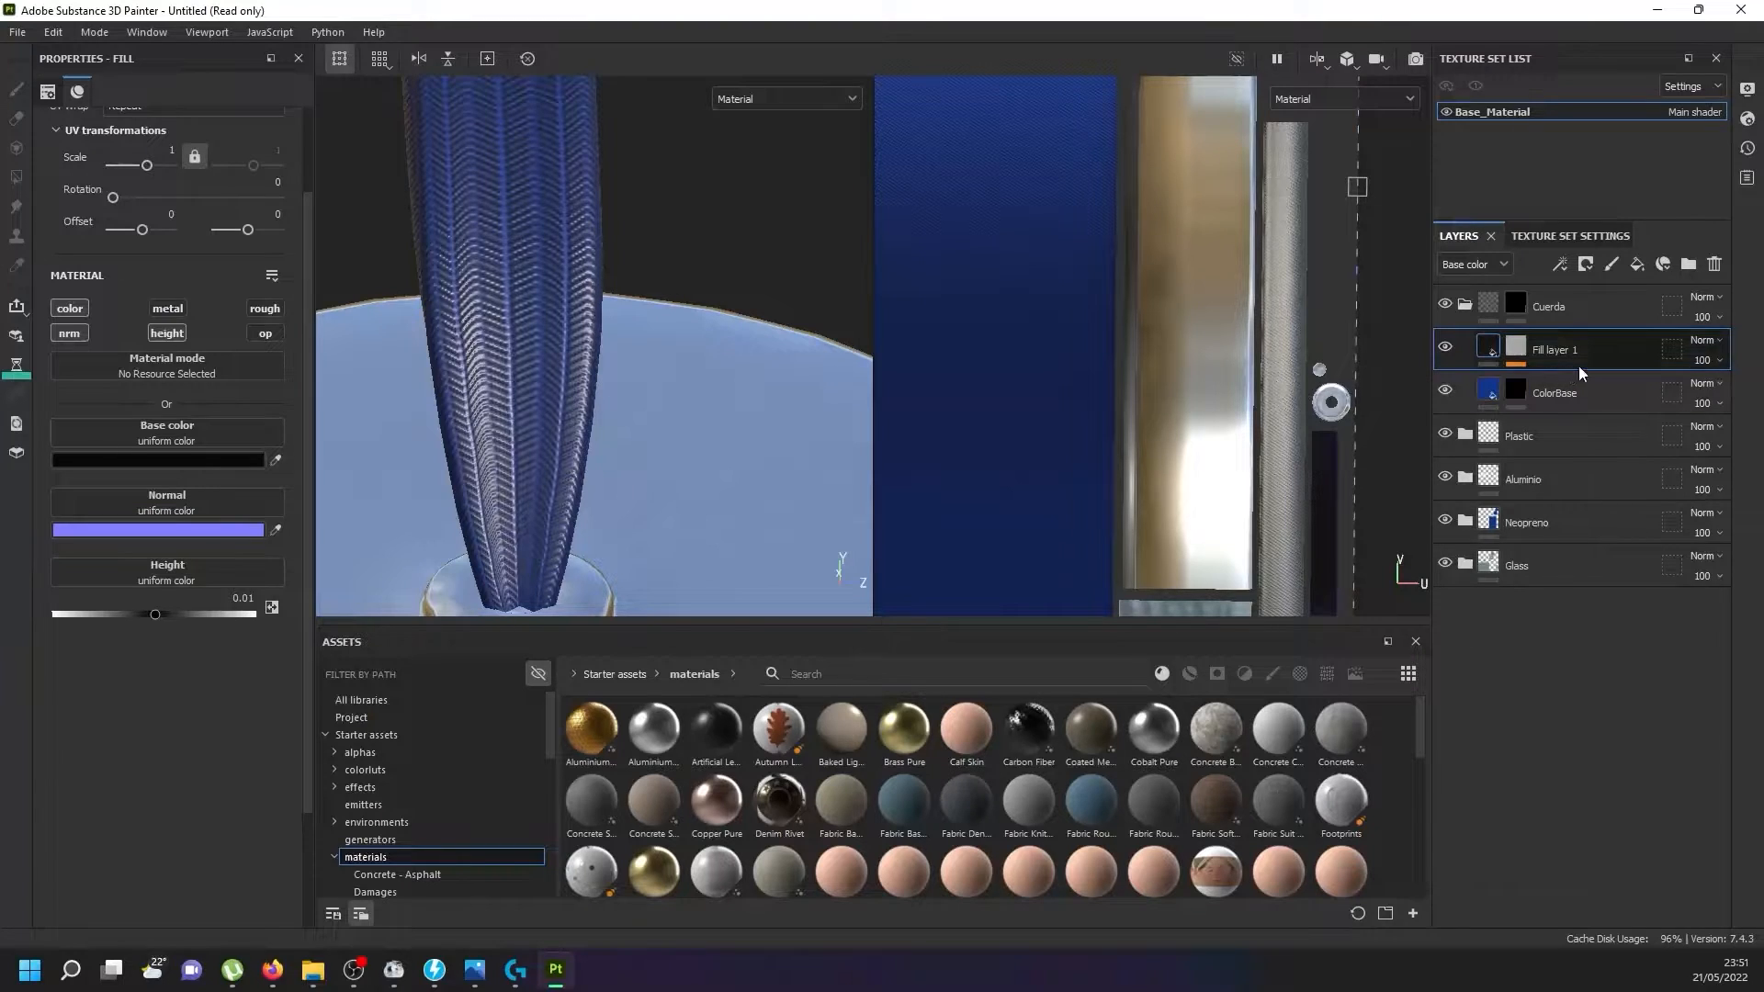
Add a Levels effect to the weave layer's mask, invert it, and inspect the weave up close on the strap.
click(1518, 357)
click(1541, 379)
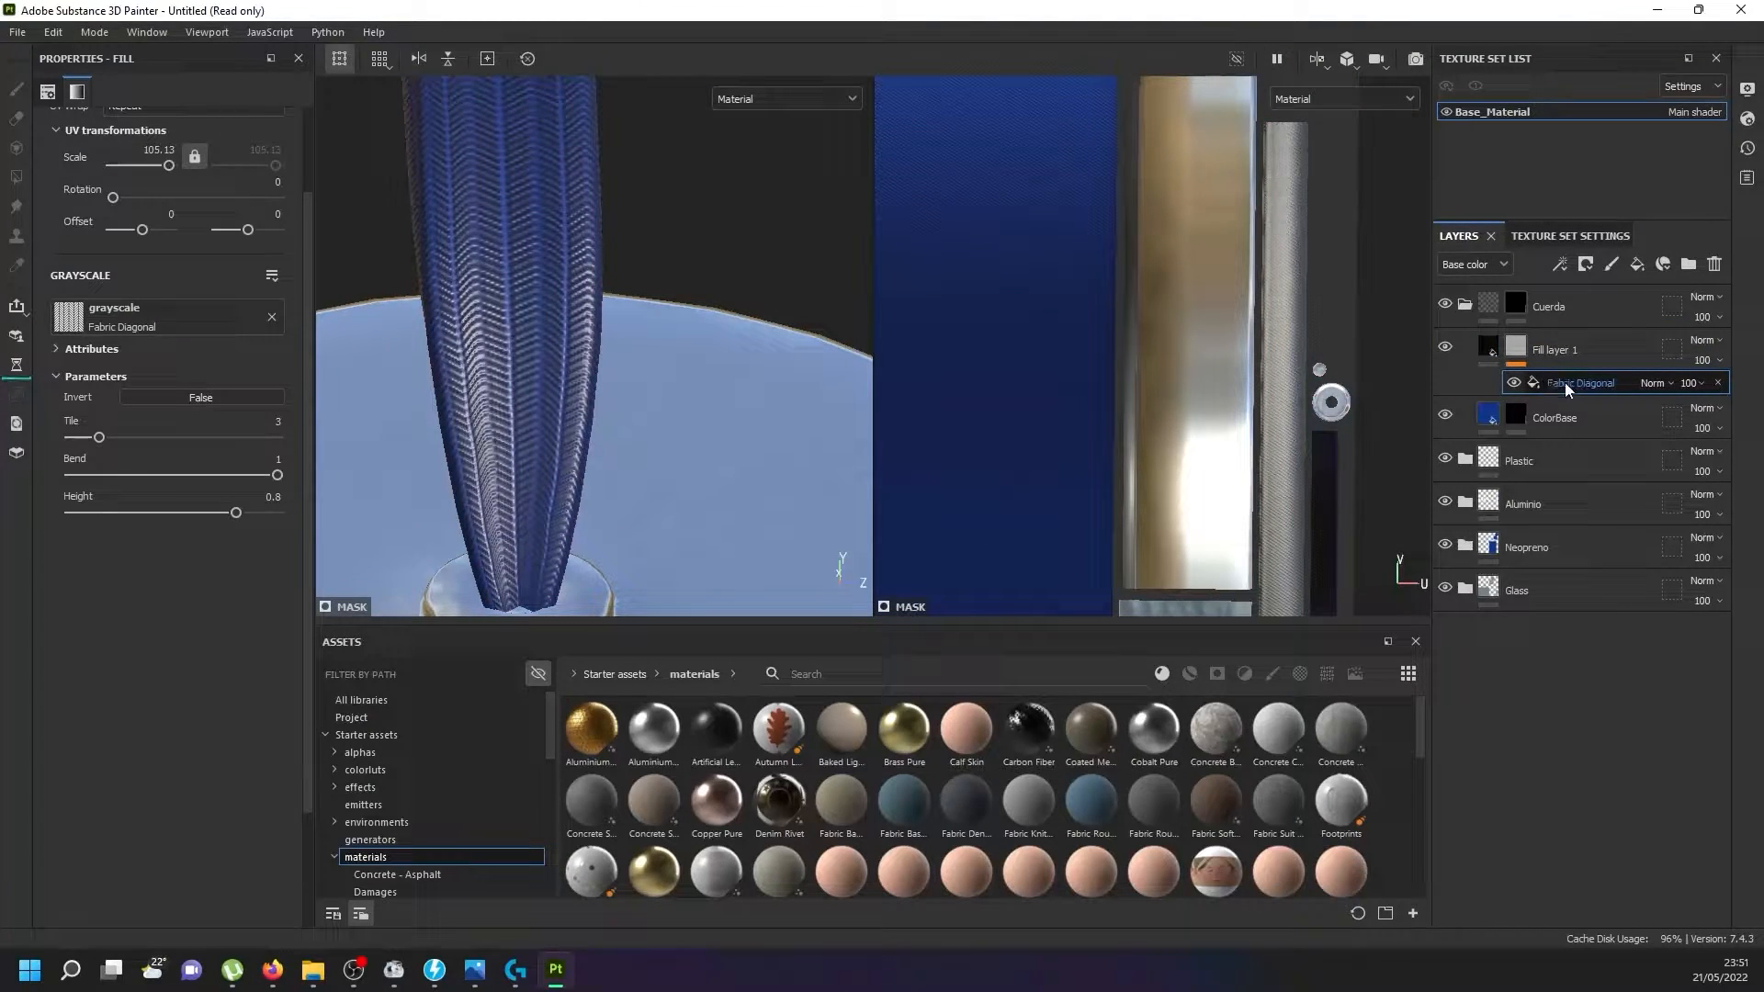
right_click(1522, 349)
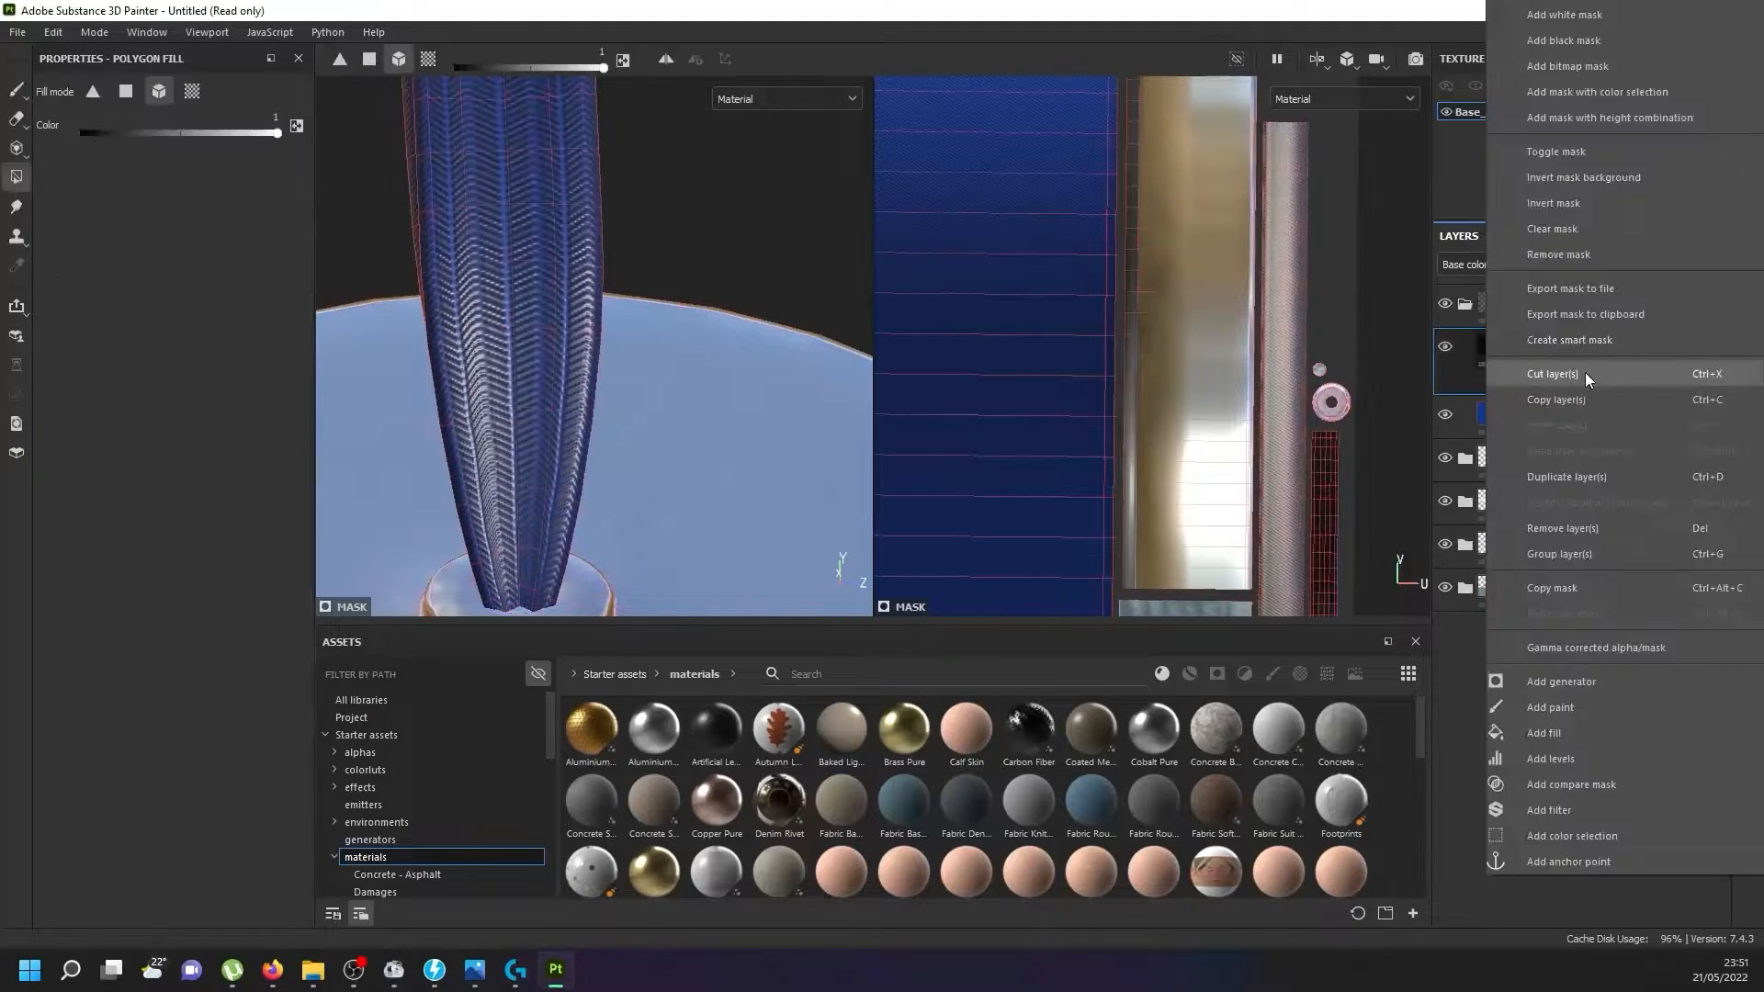
click(1591, 755)
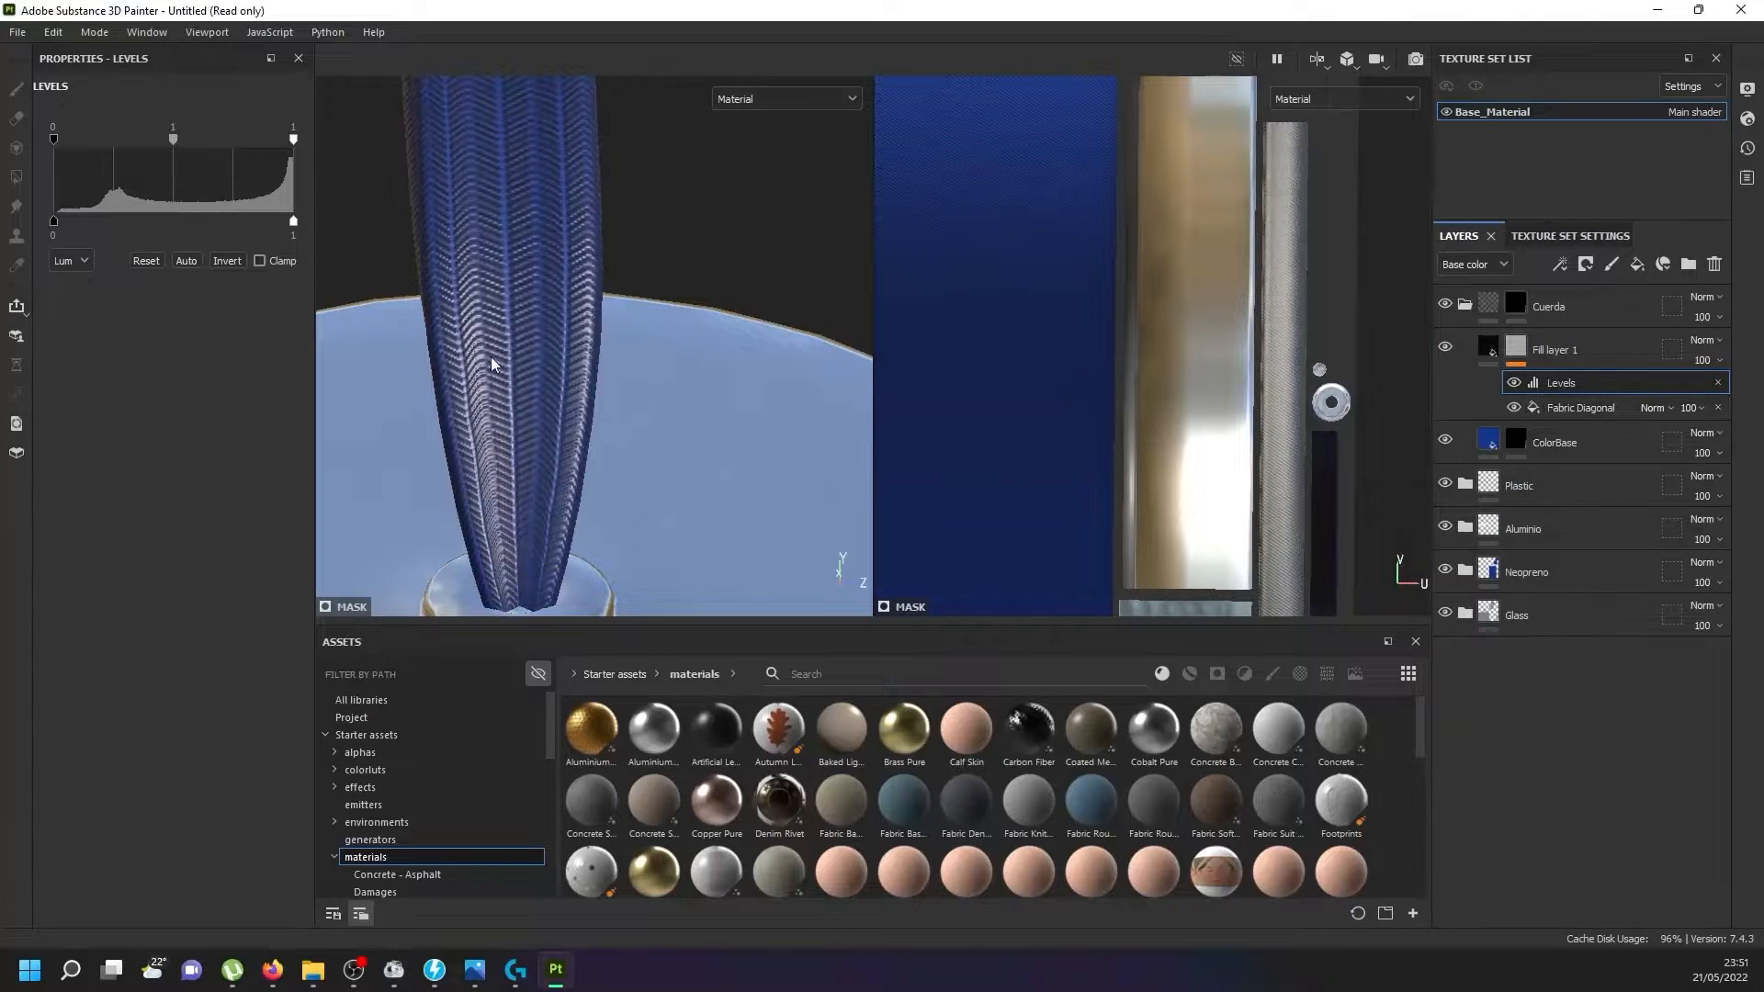
click(227, 261)
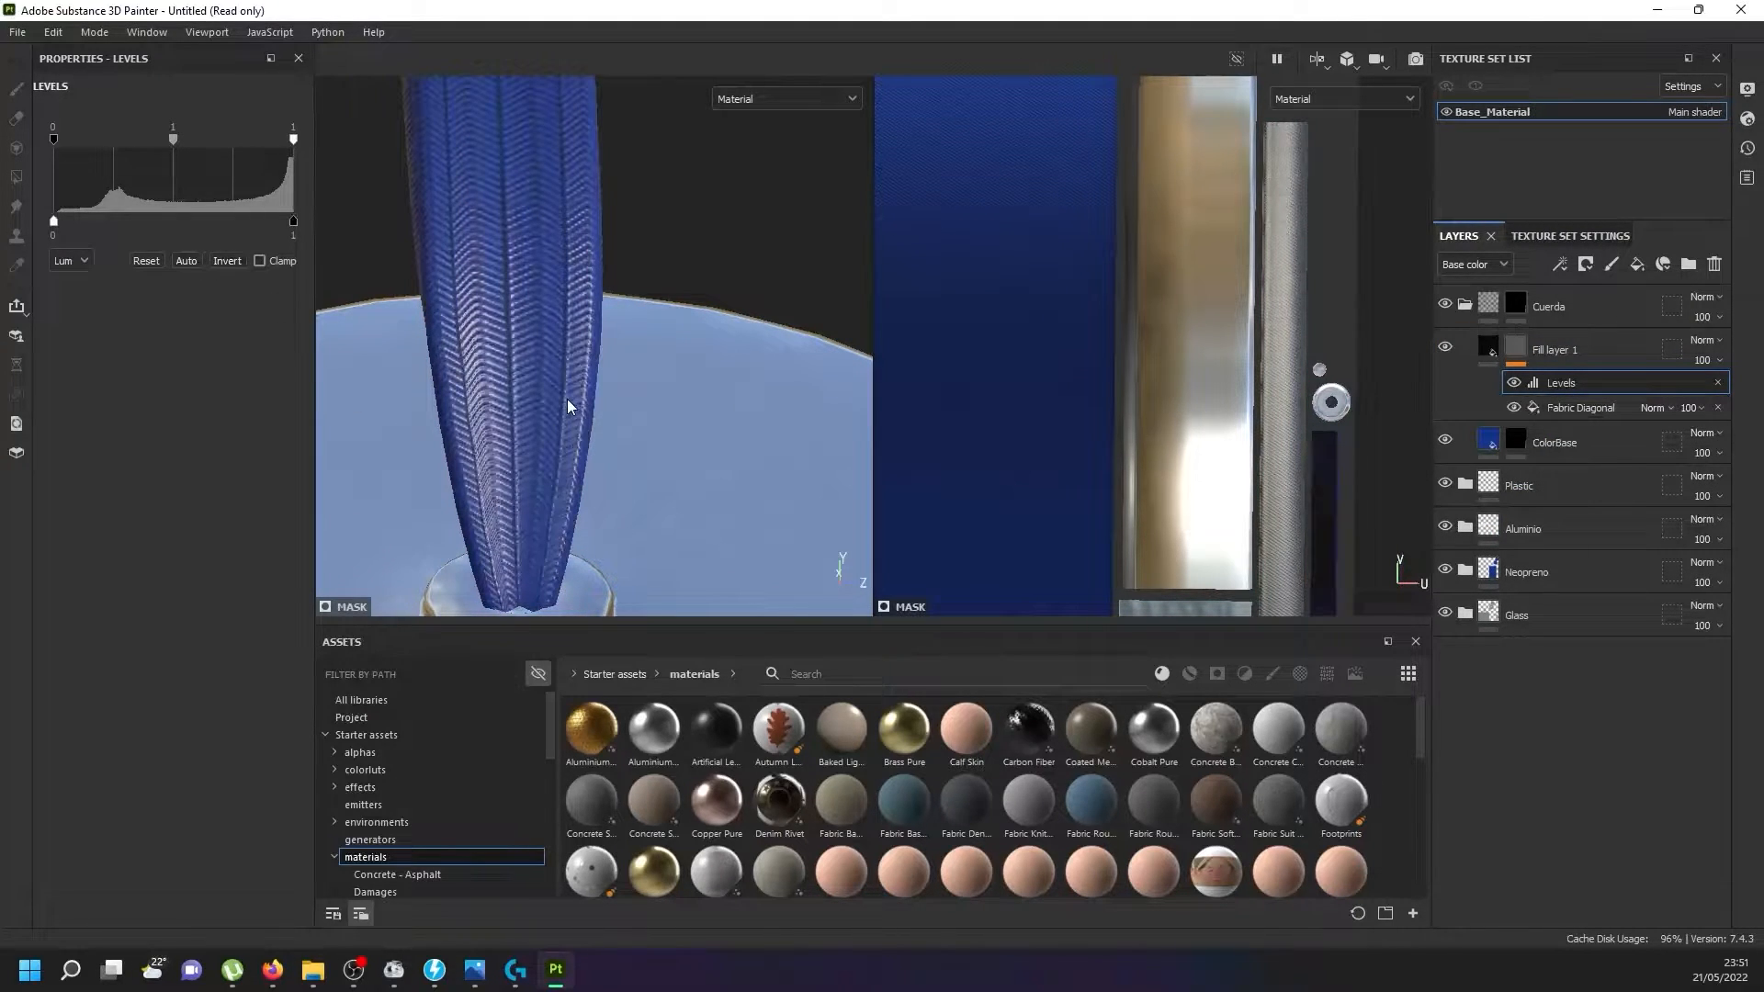
scroll(551, 368, up, 3)
scroll(539, 347, up, 3)
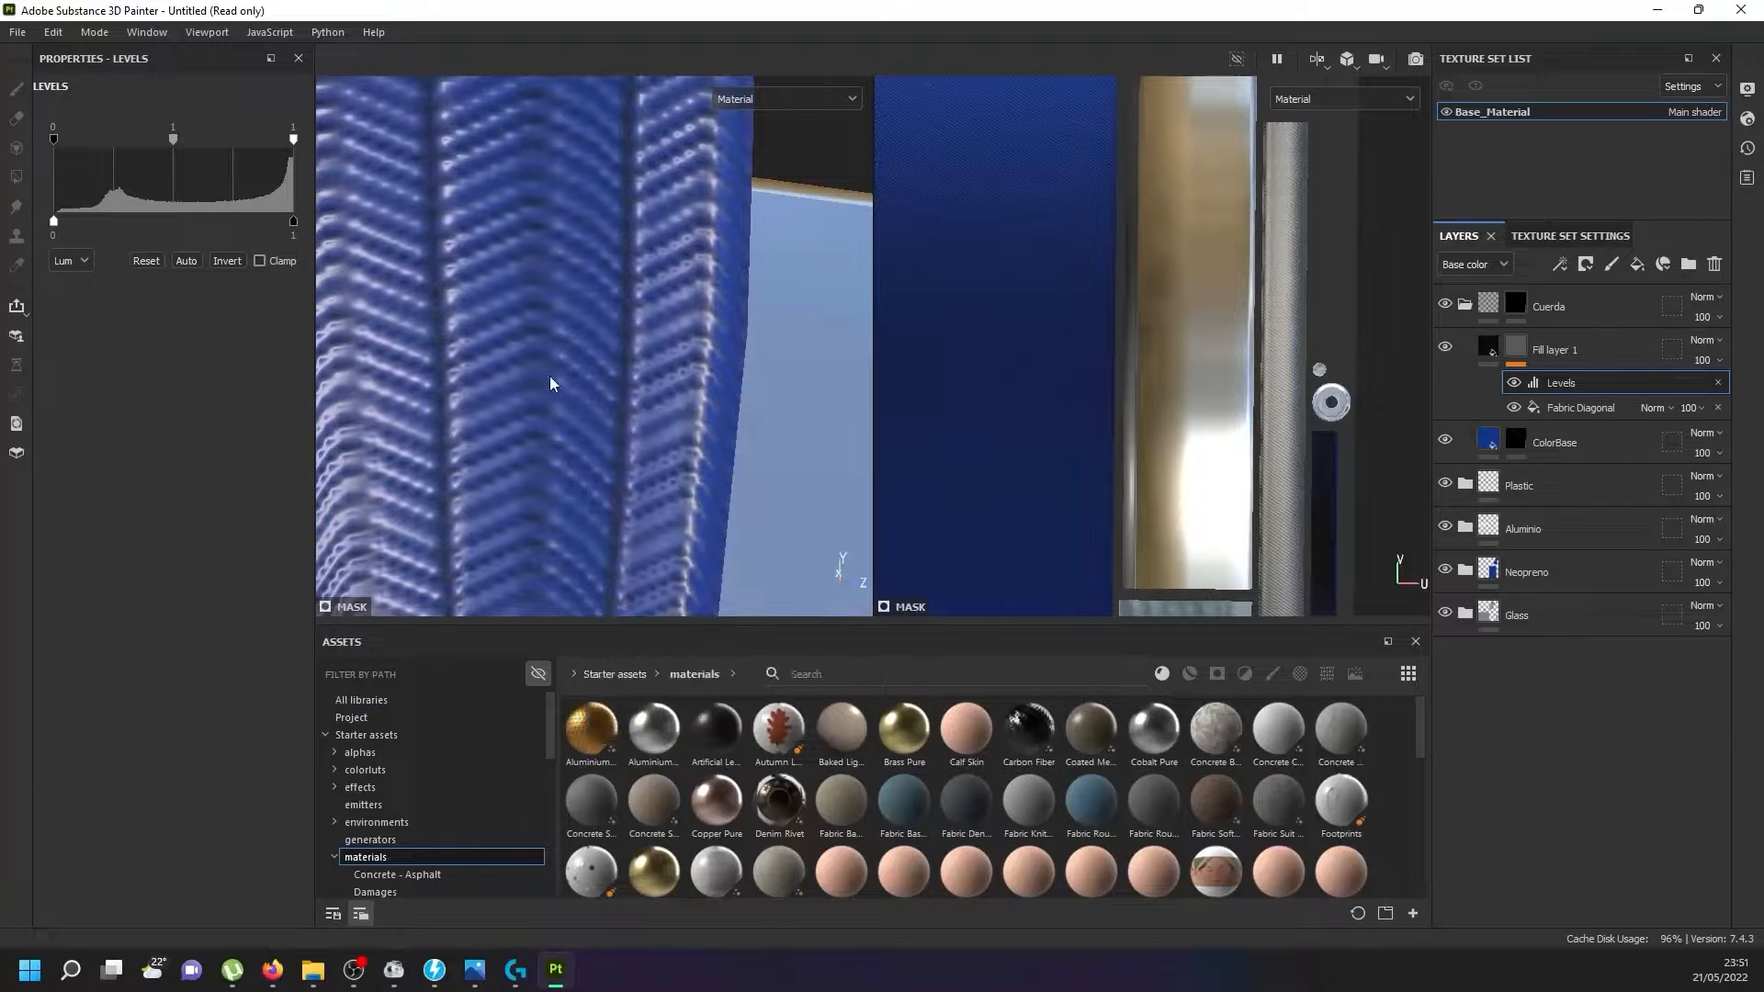
alt+drag(520, 477, 563, 466)
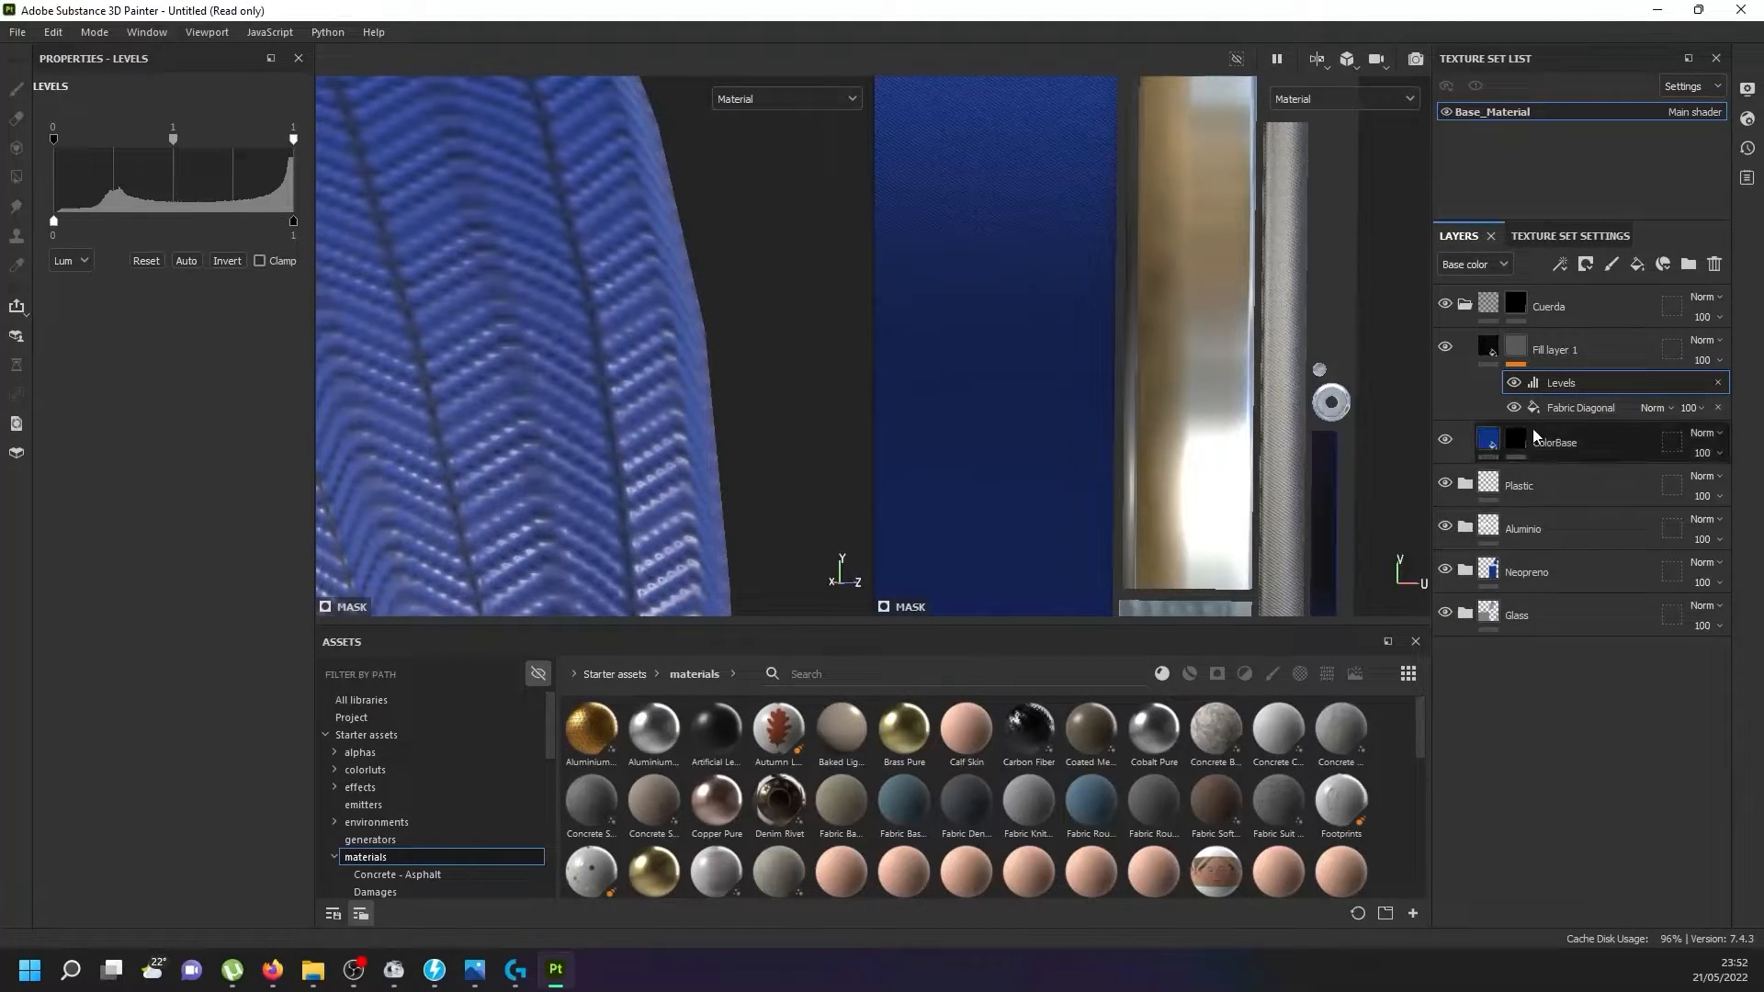
Set the height of the strap's weave fill layer to -0.01.
click(1490, 360)
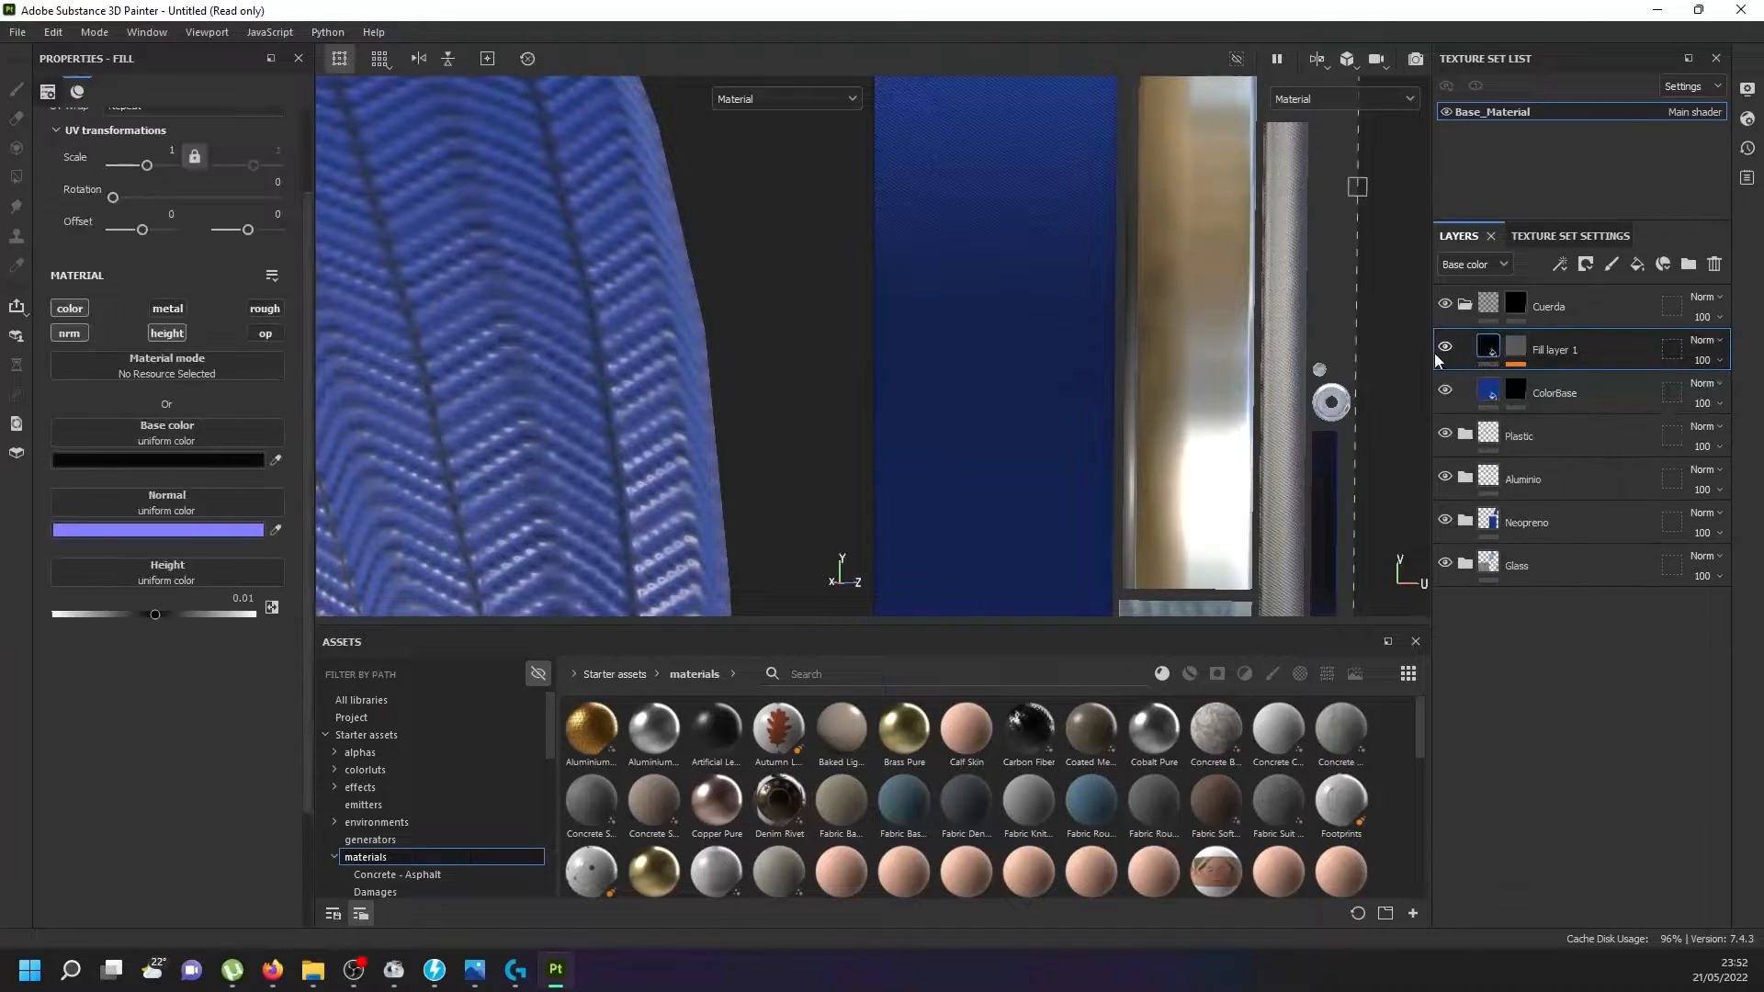
click(232, 598)
key(Return)
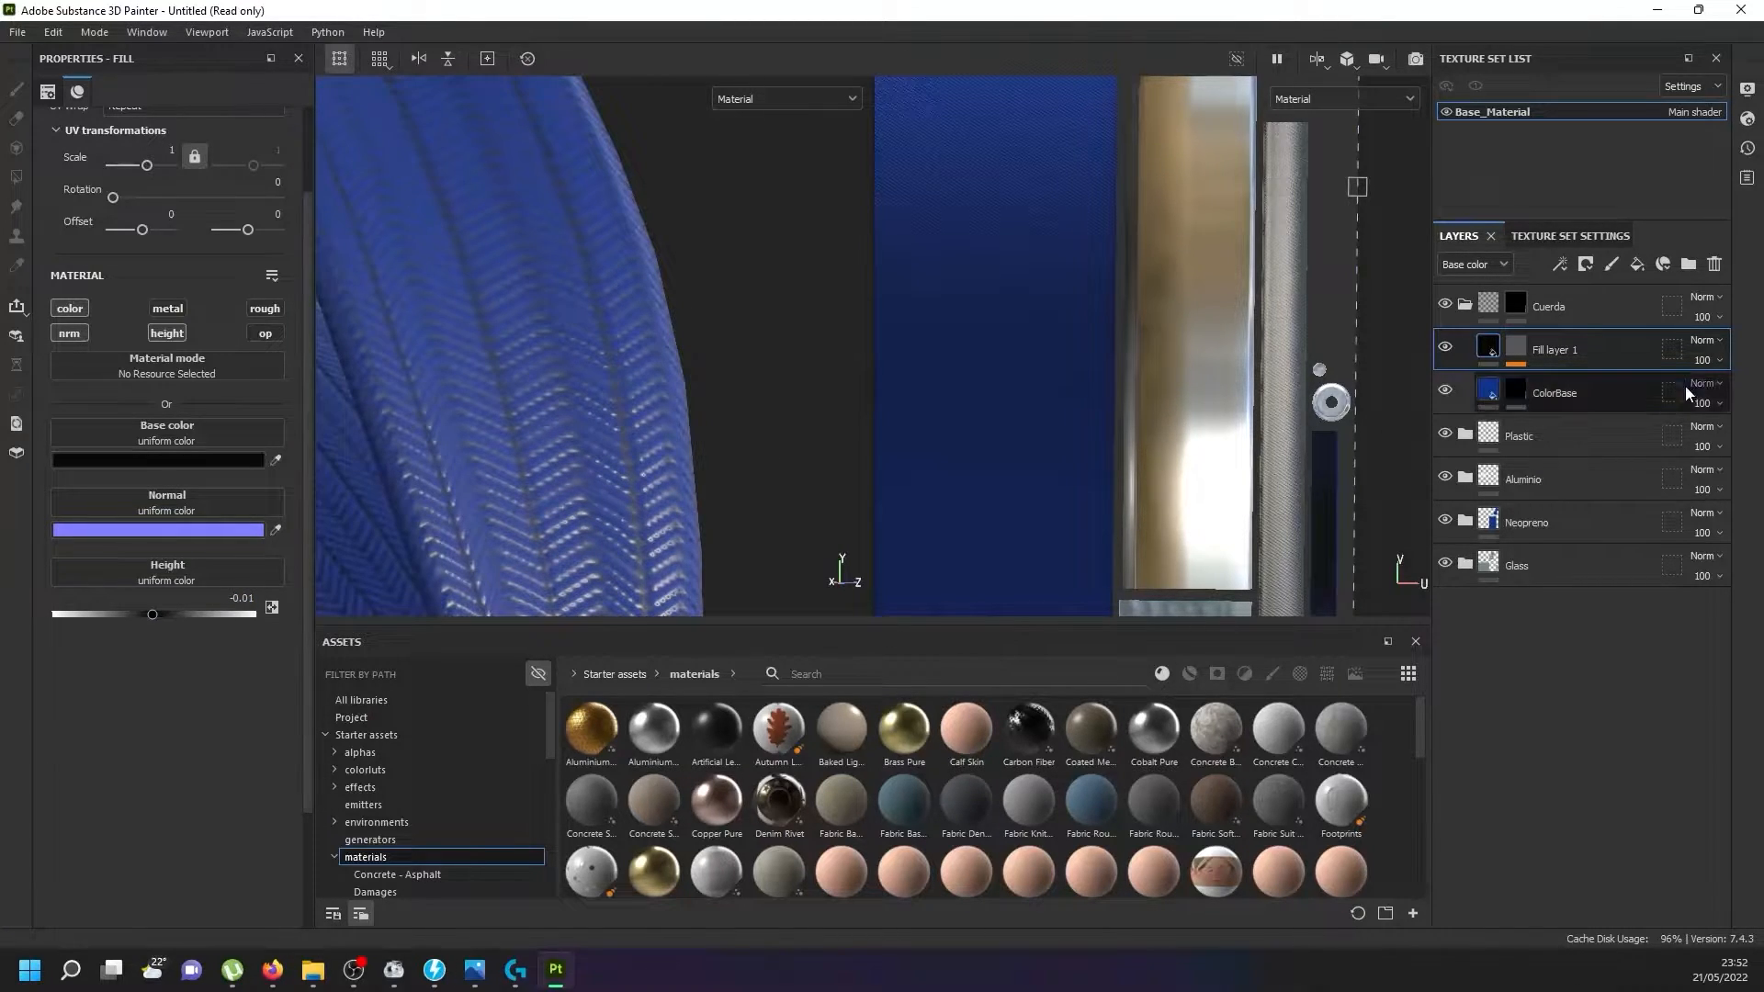
Set the weave layer's base color blending to Multiply at 62 opacity and check the strap from several angles.
click(1712, 343)
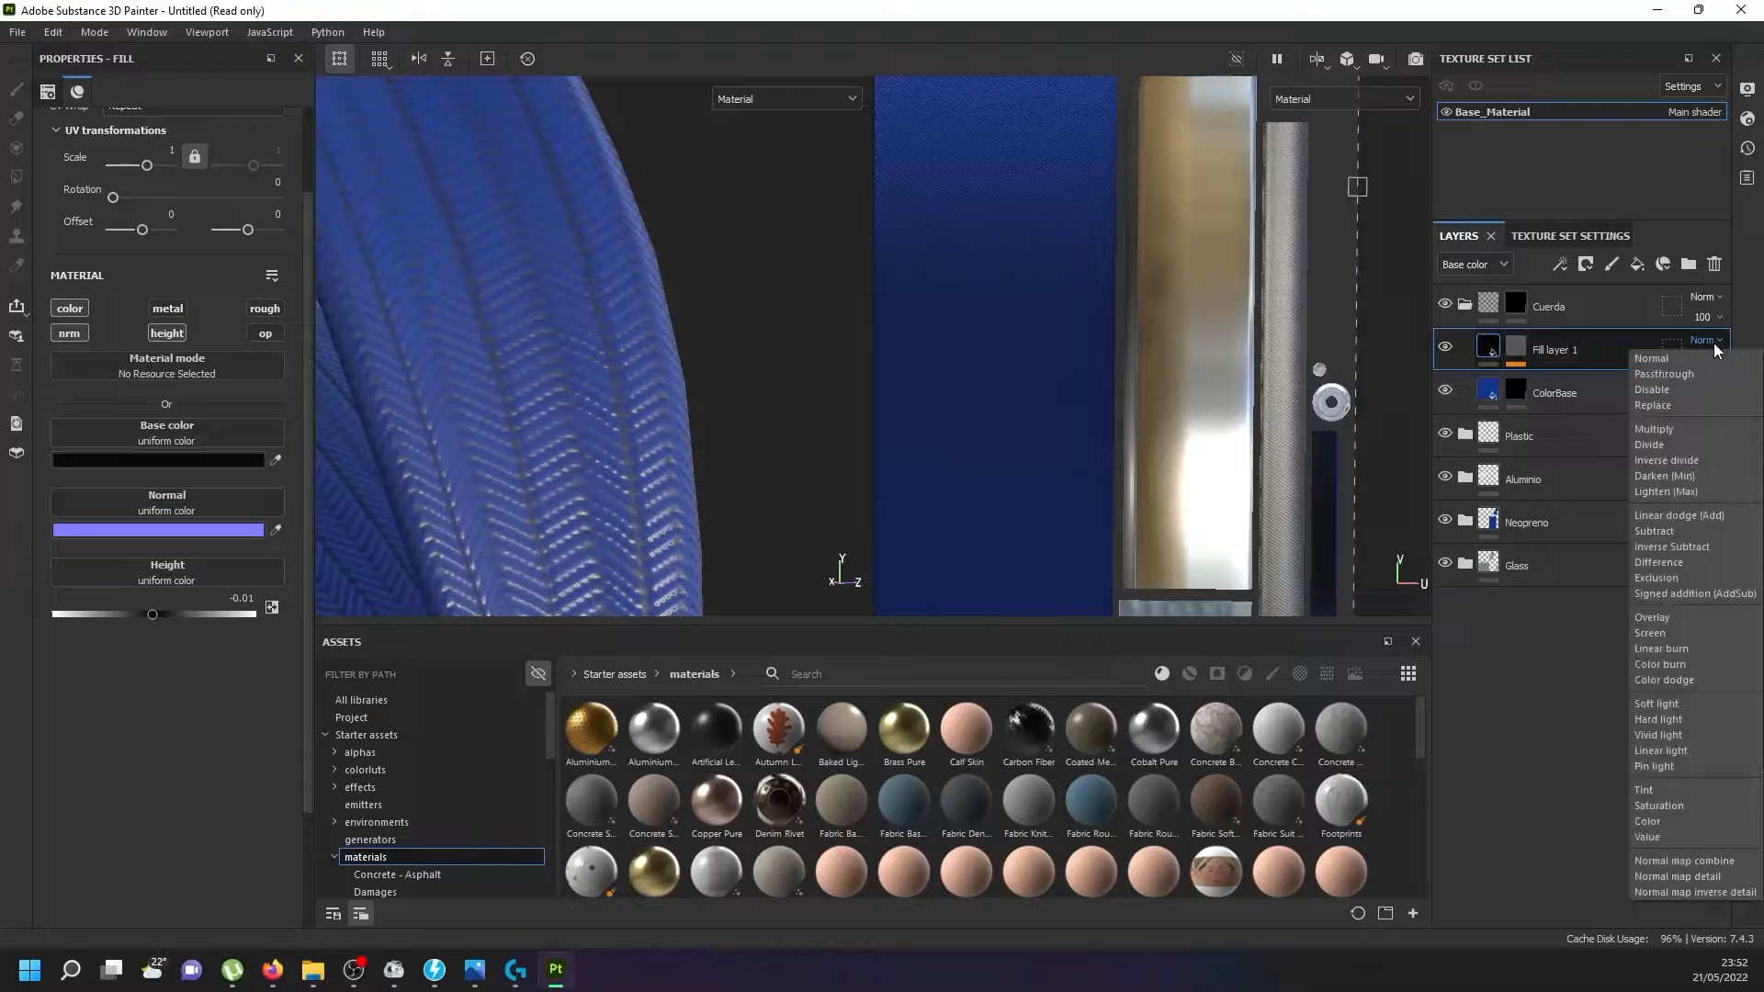
click(1683, 428)
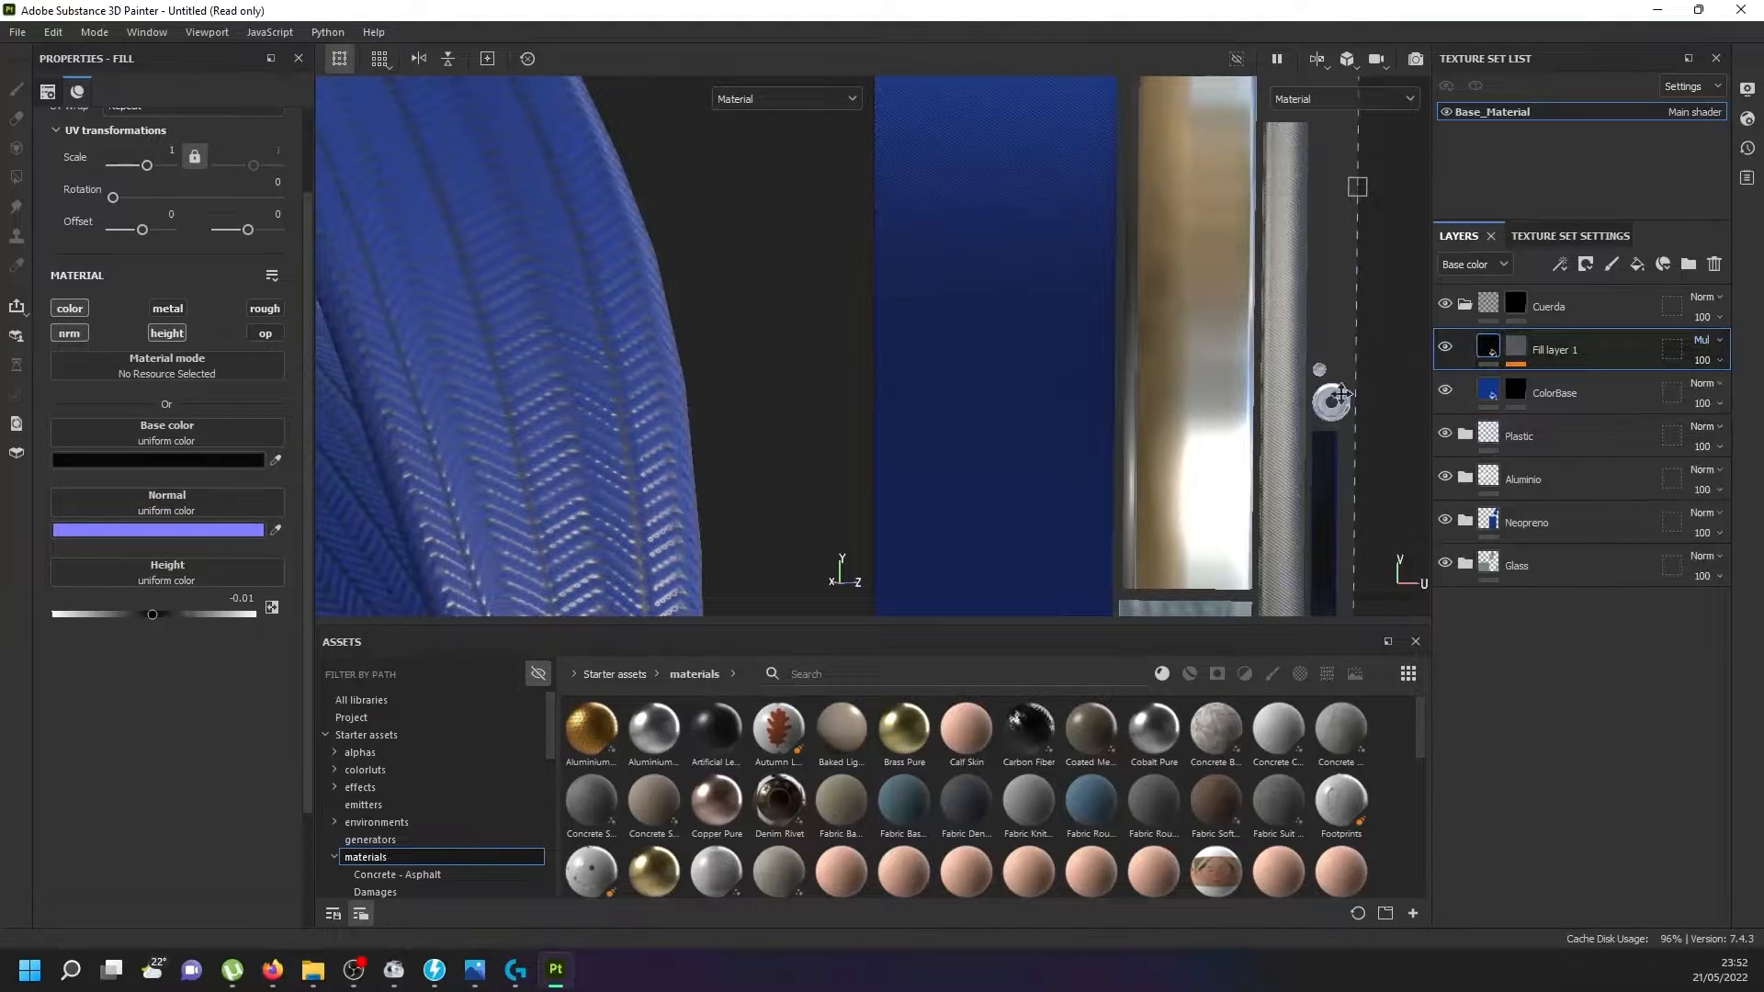
click(1717, 366)
mouse_move(1753, 393)
mouse_down()
mouse_move(1694, 399)
mouse_move(1714, 395)
mouse_up()
scroll(725, 337, down, 6)
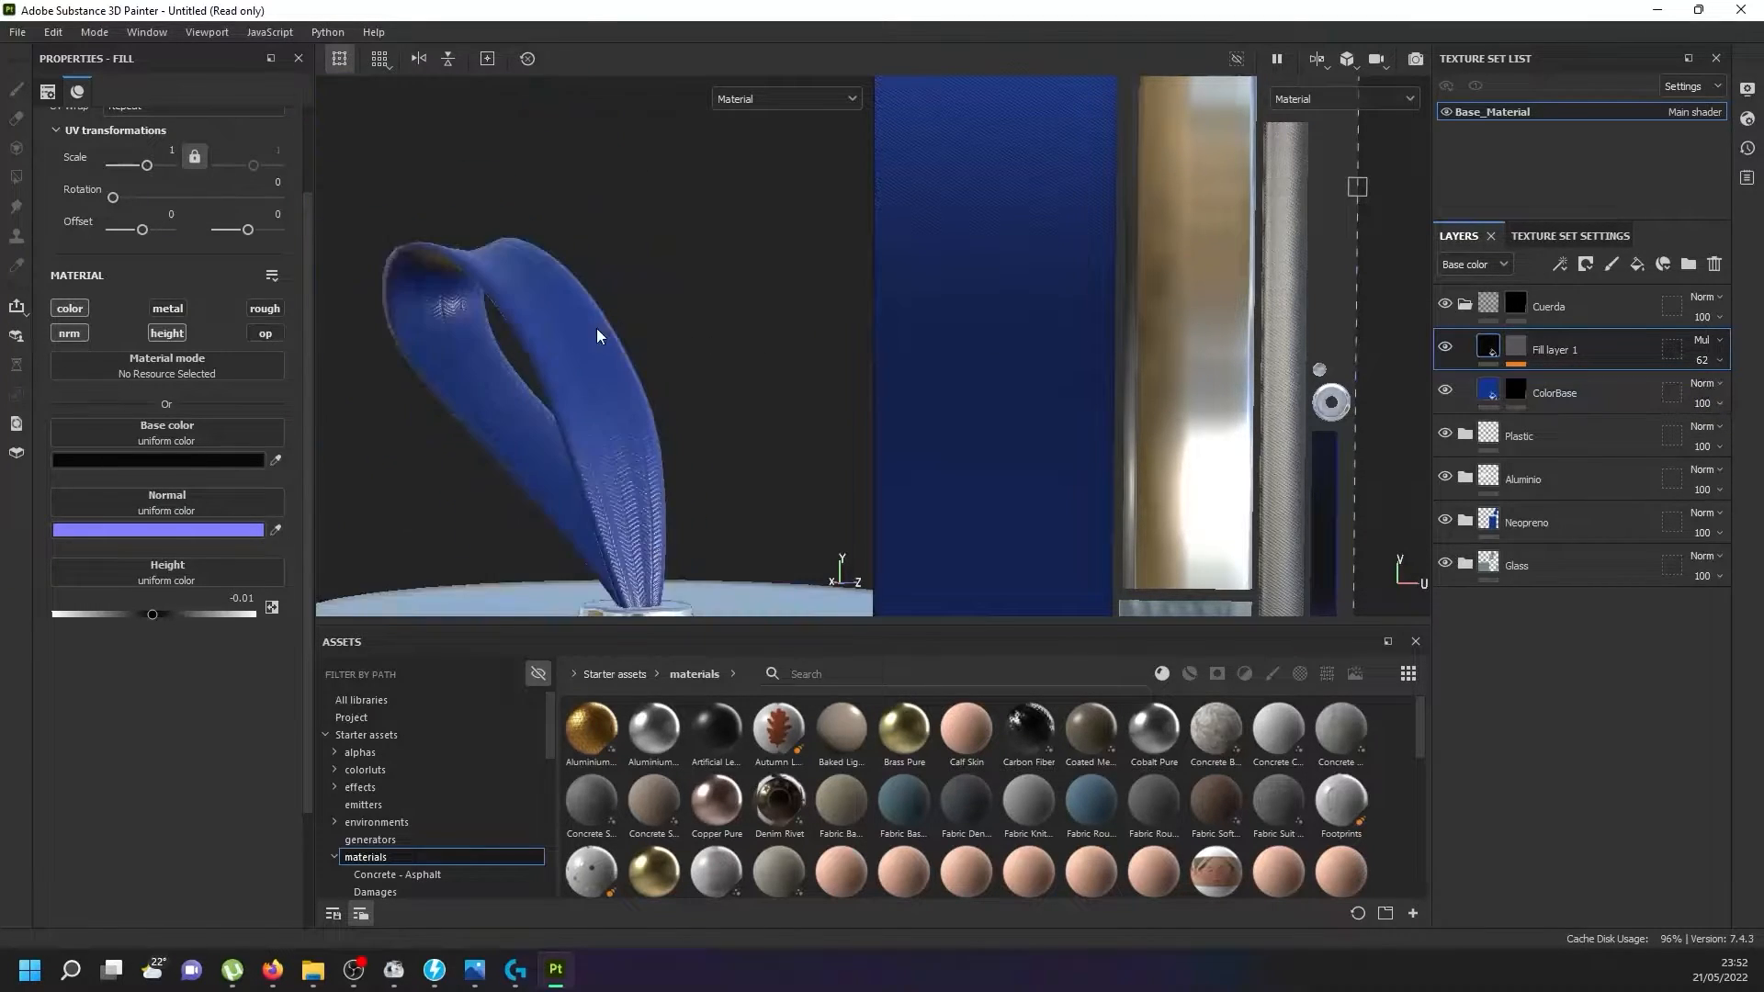
scroll(599, 329, up, 3)
alt+drag(635, 309, 360, 445)
scroll(542, 345, up, 4)
alt+drag(542, 350, 790, 349)
Try the Fence 01 texture as the grayscale of the weave mask's fill effect and check it on the strap.
click(1512, 351)
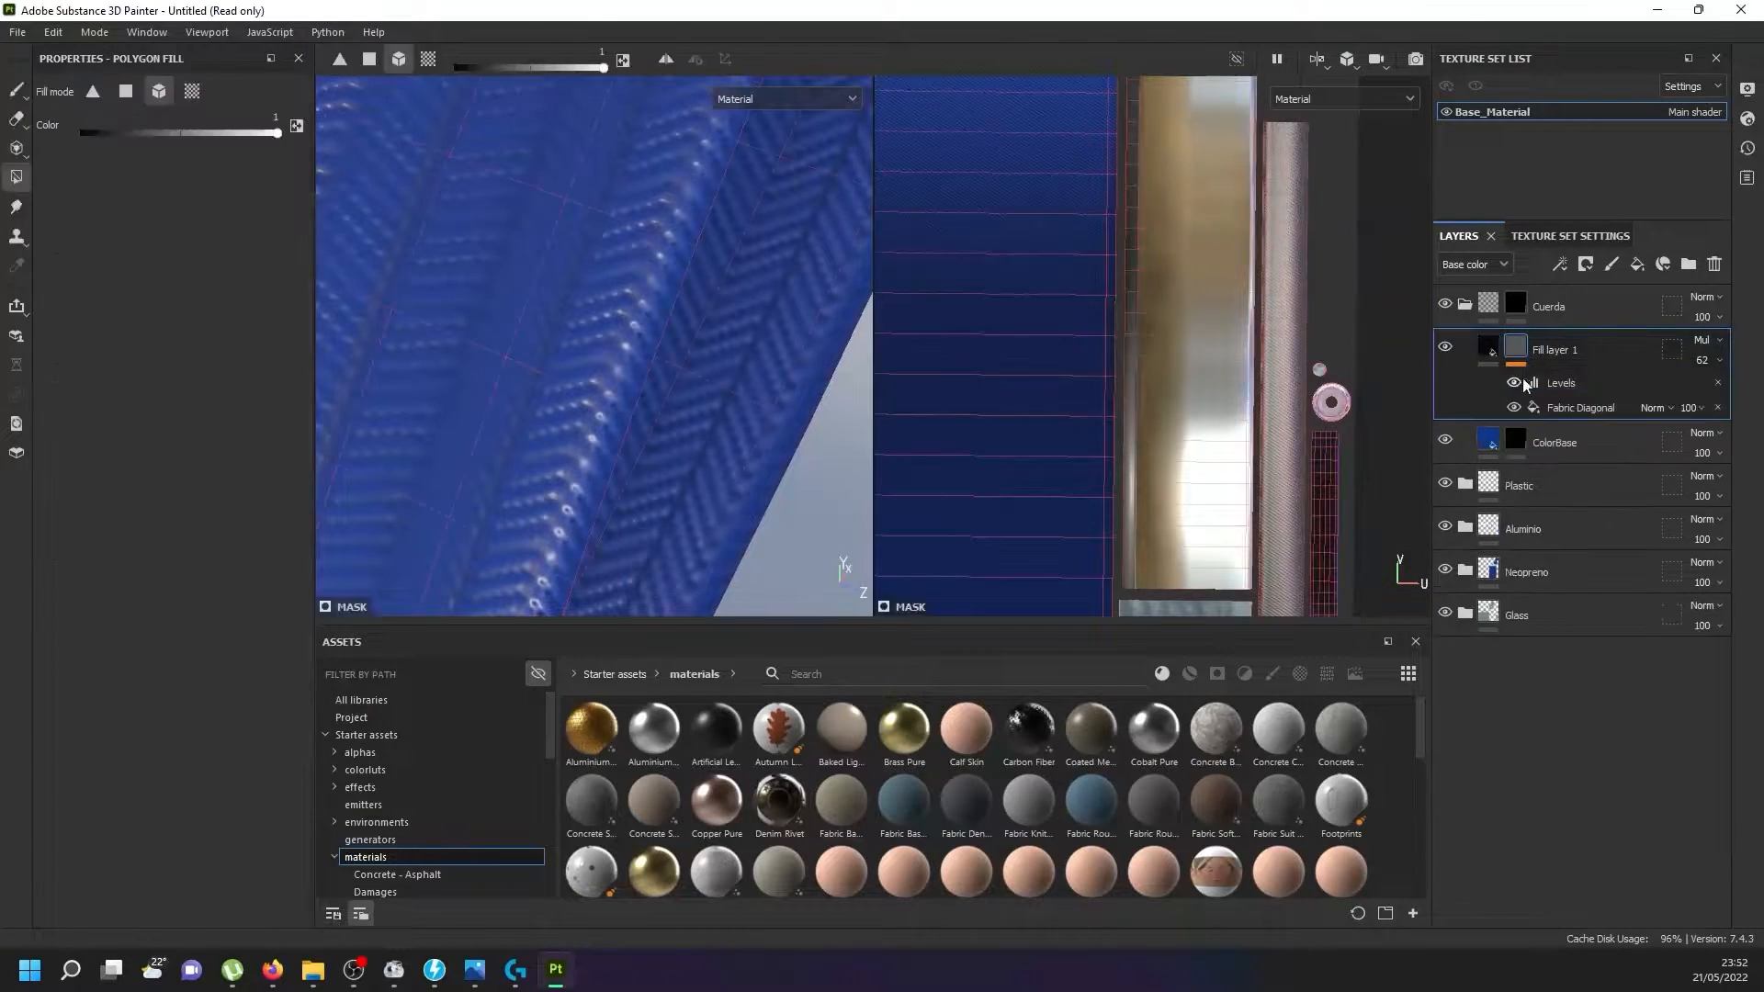
click(1553, 404)
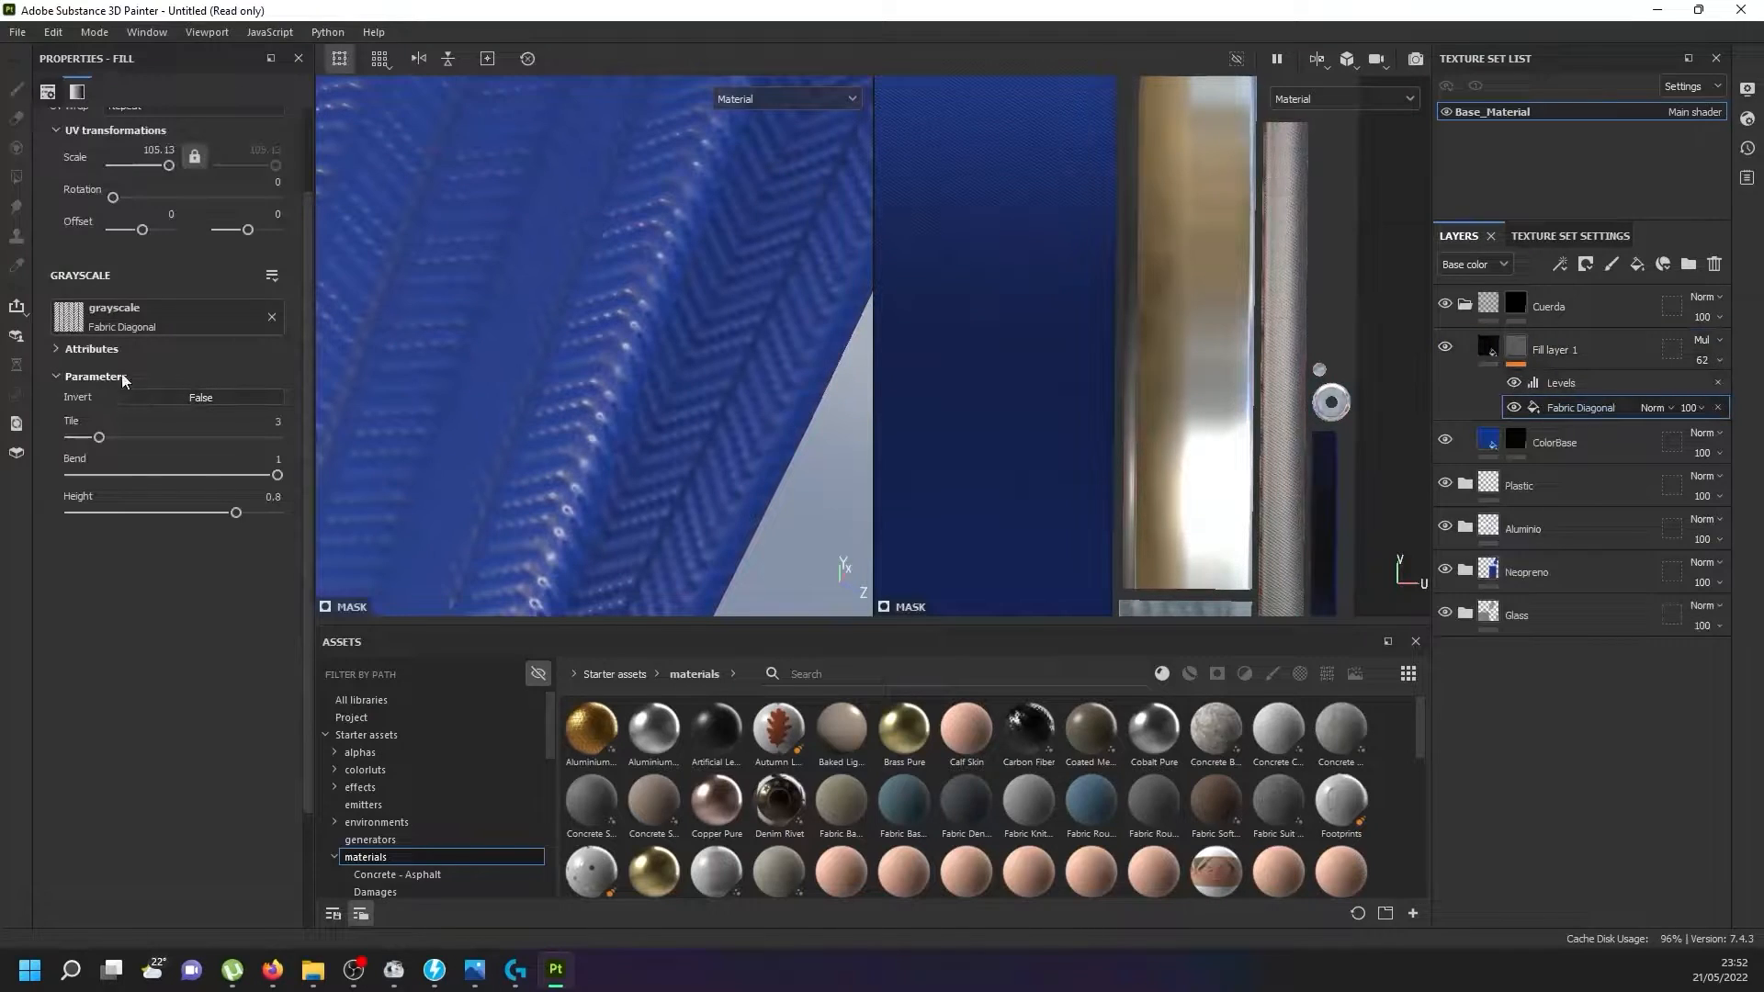
click(155, 316)
scroll(261, 507, down, 5)
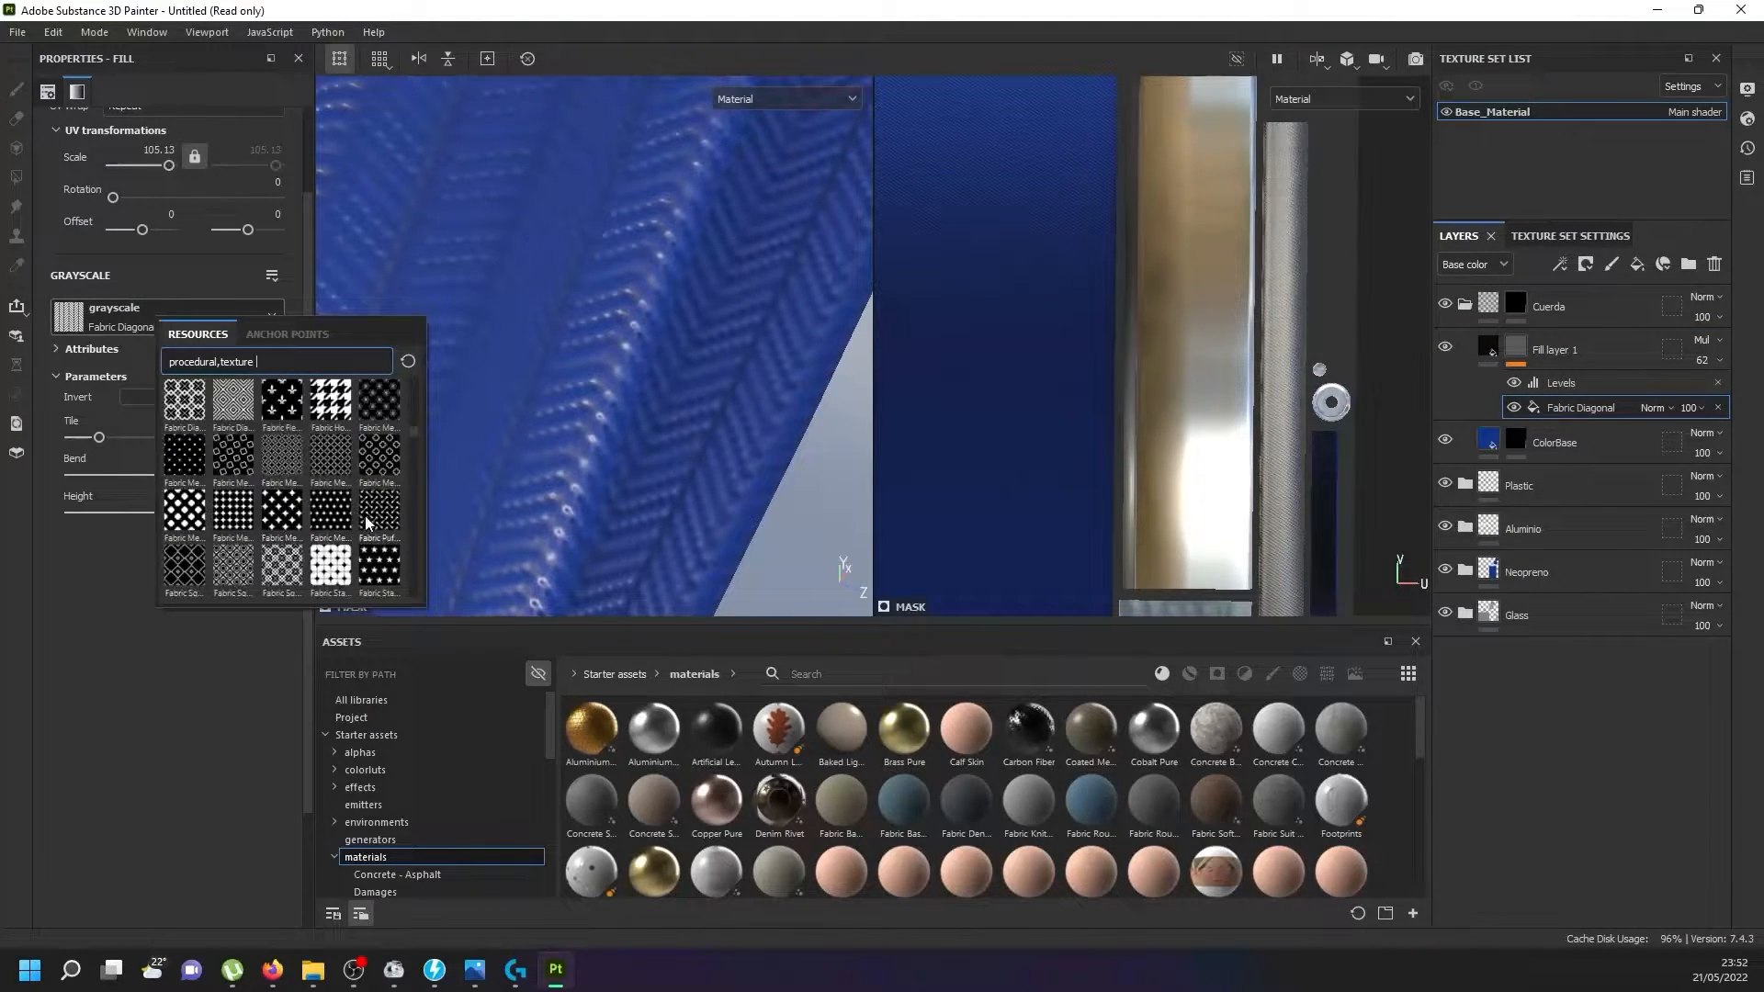
scroll(370, 523, down, 3)
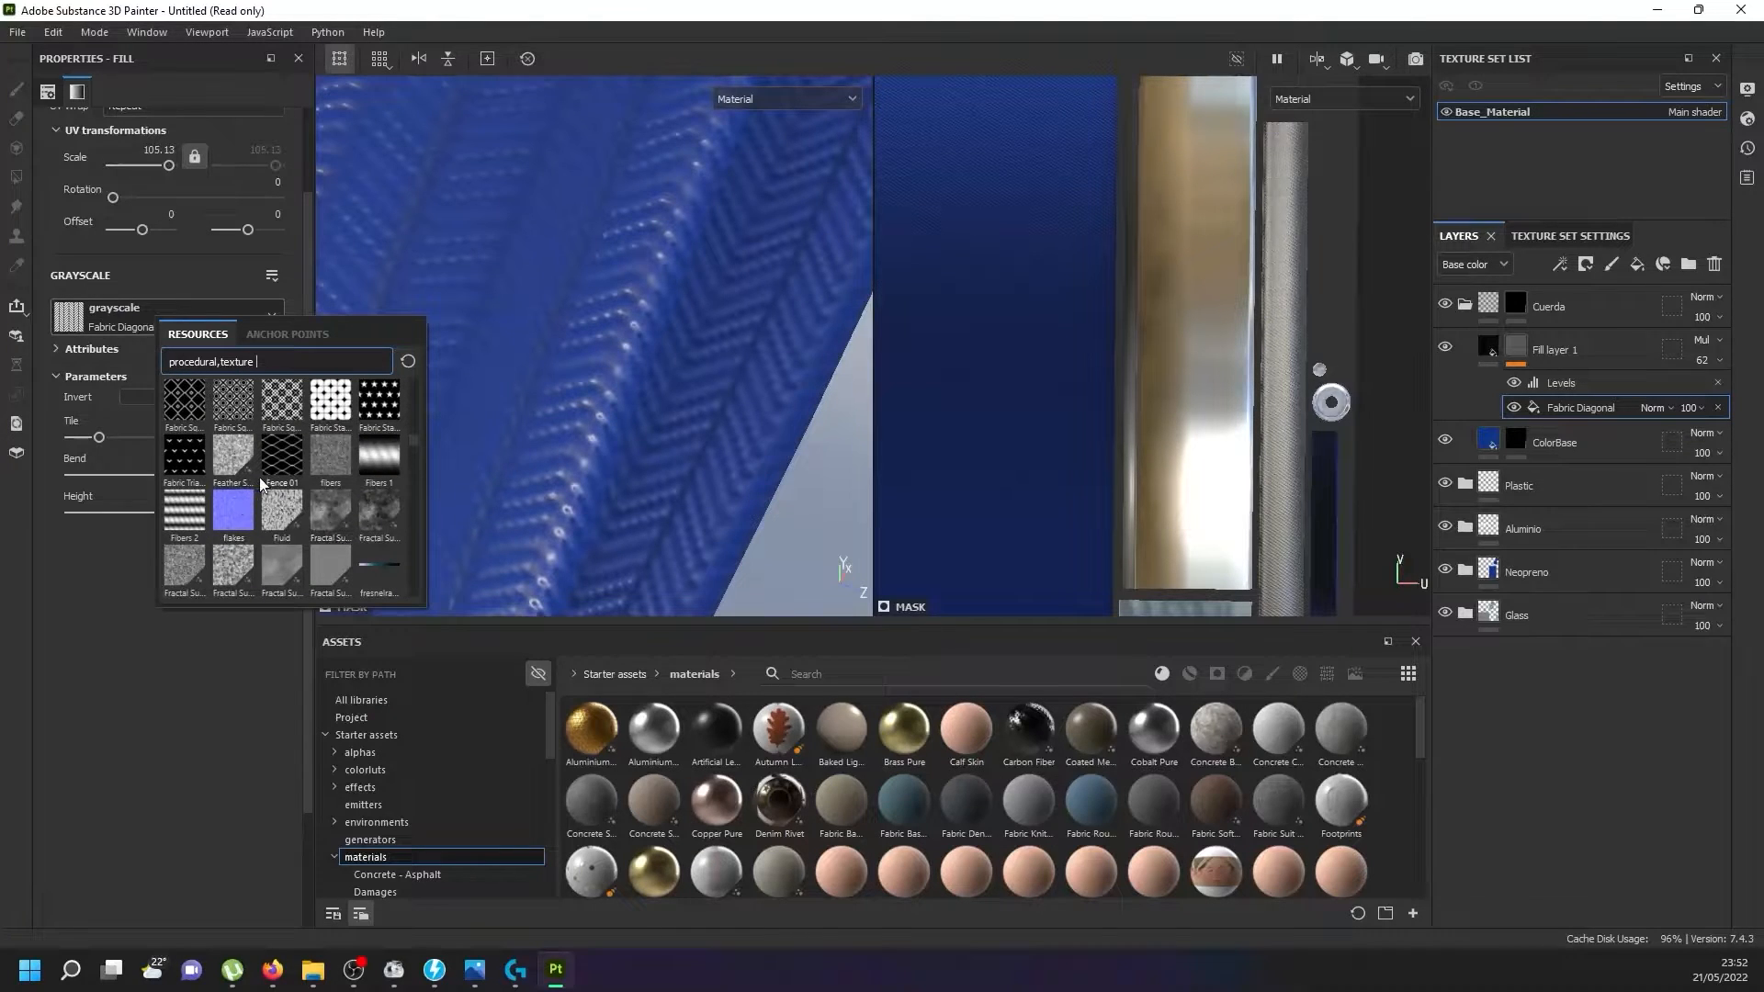
click(283, 458)
scroll(604, 410, down, 6)
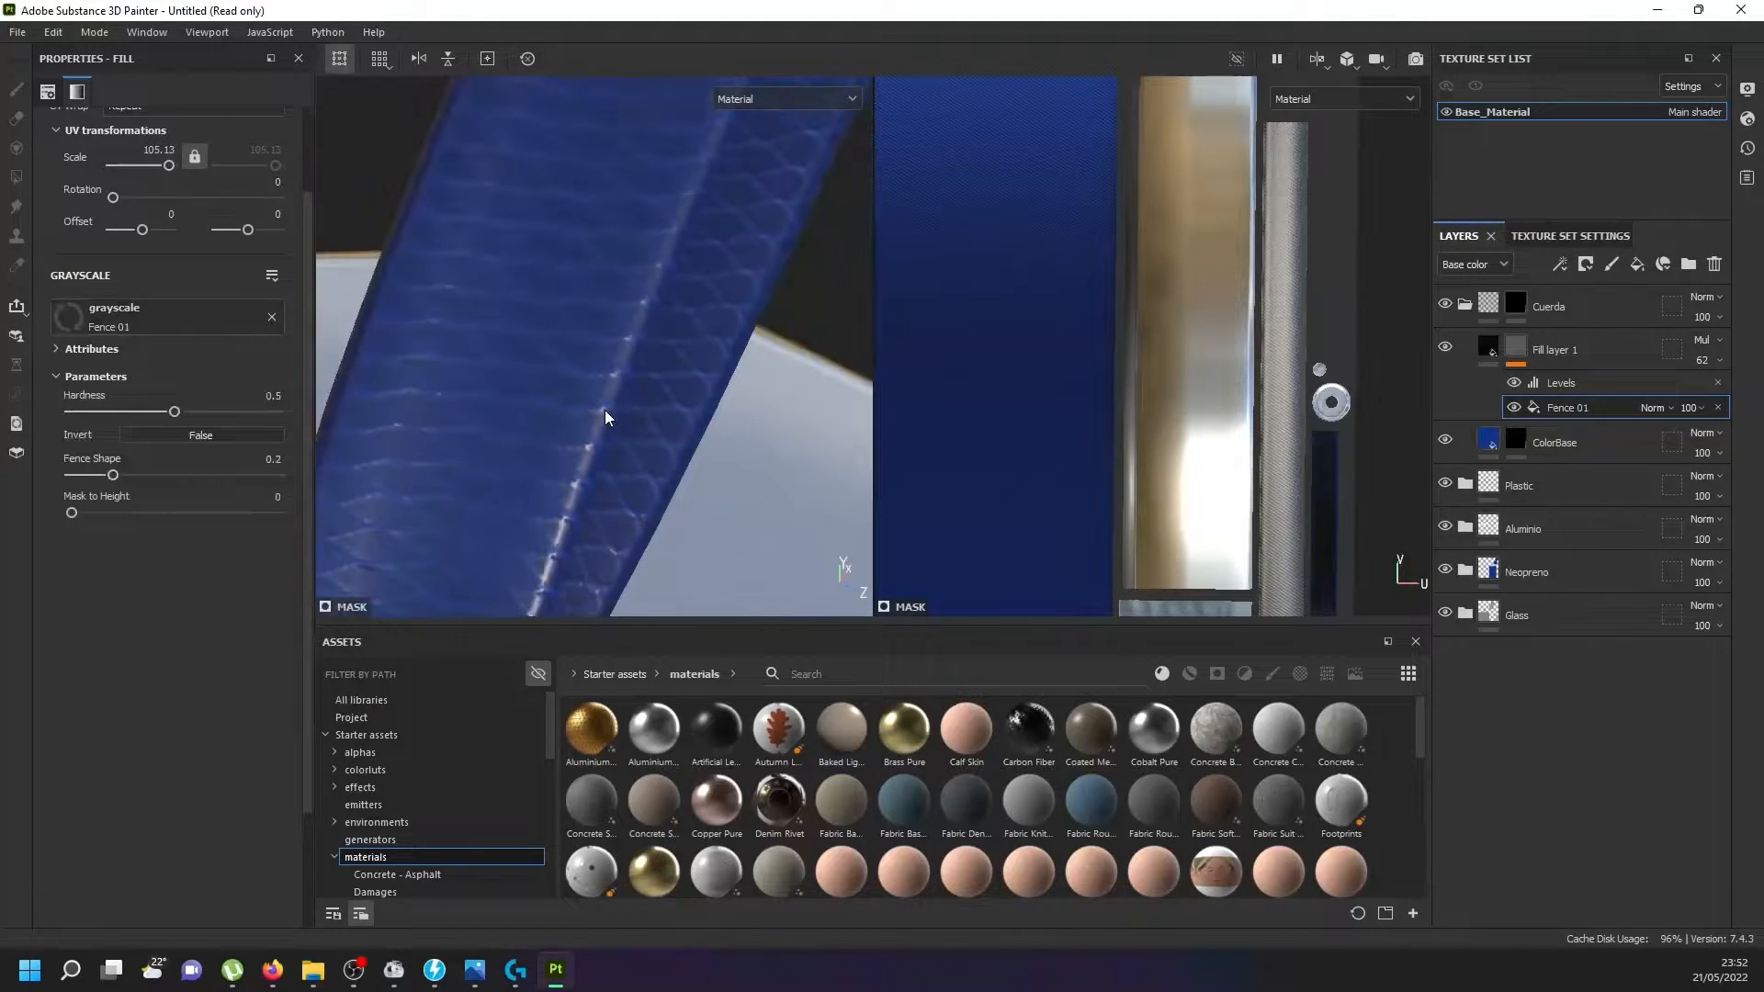
Browse the procedural textures and reassign Fabric Diagonal to the weave mask's fill effect, checking the result on the strap.
click(174, 316)
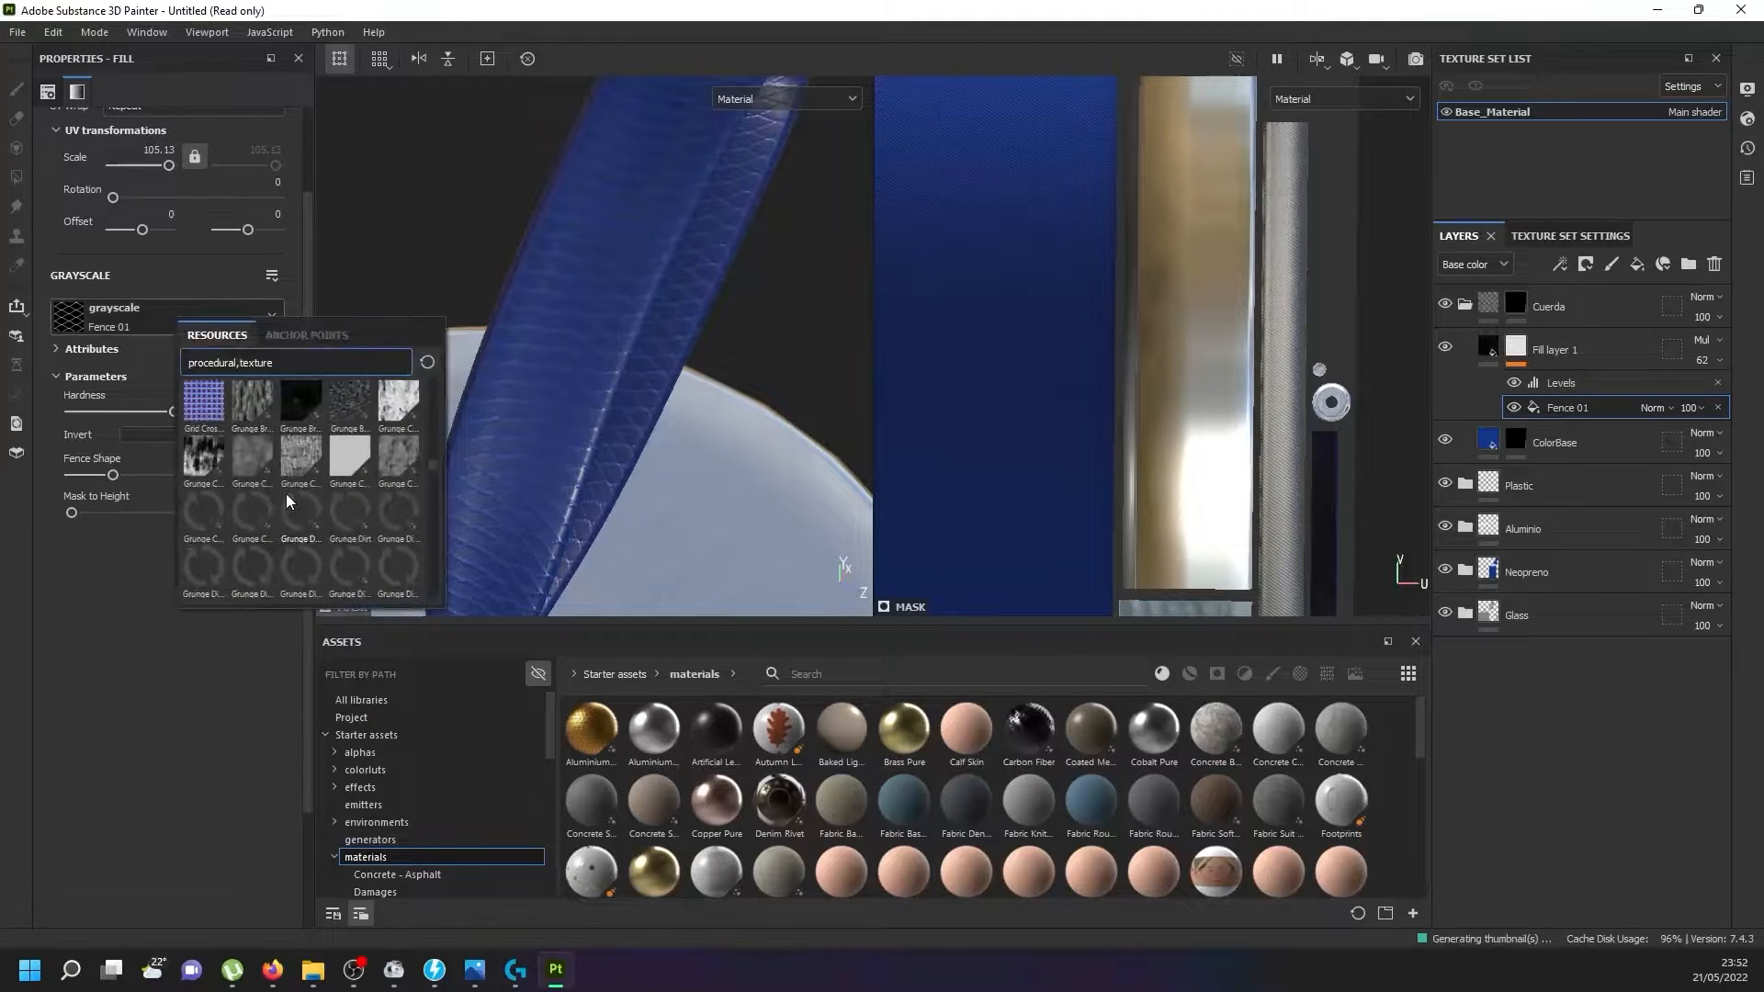
scroll(285, 493, down, 3)
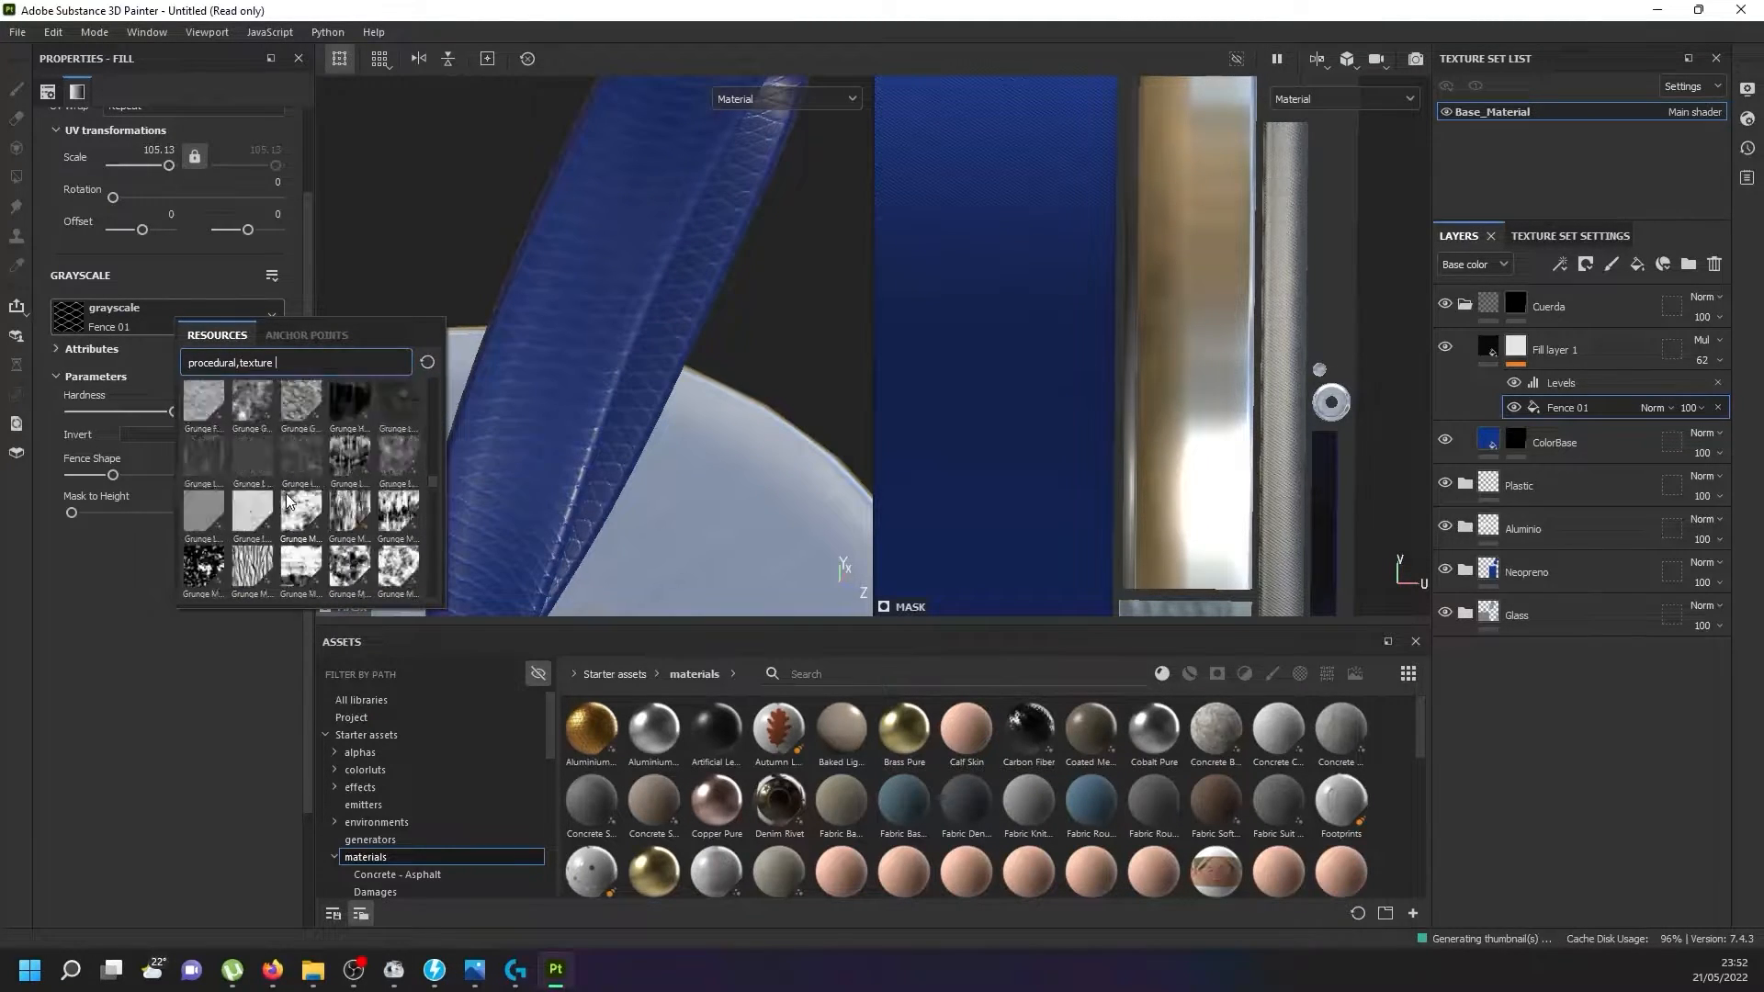
scroll(285, 493, up, 5)
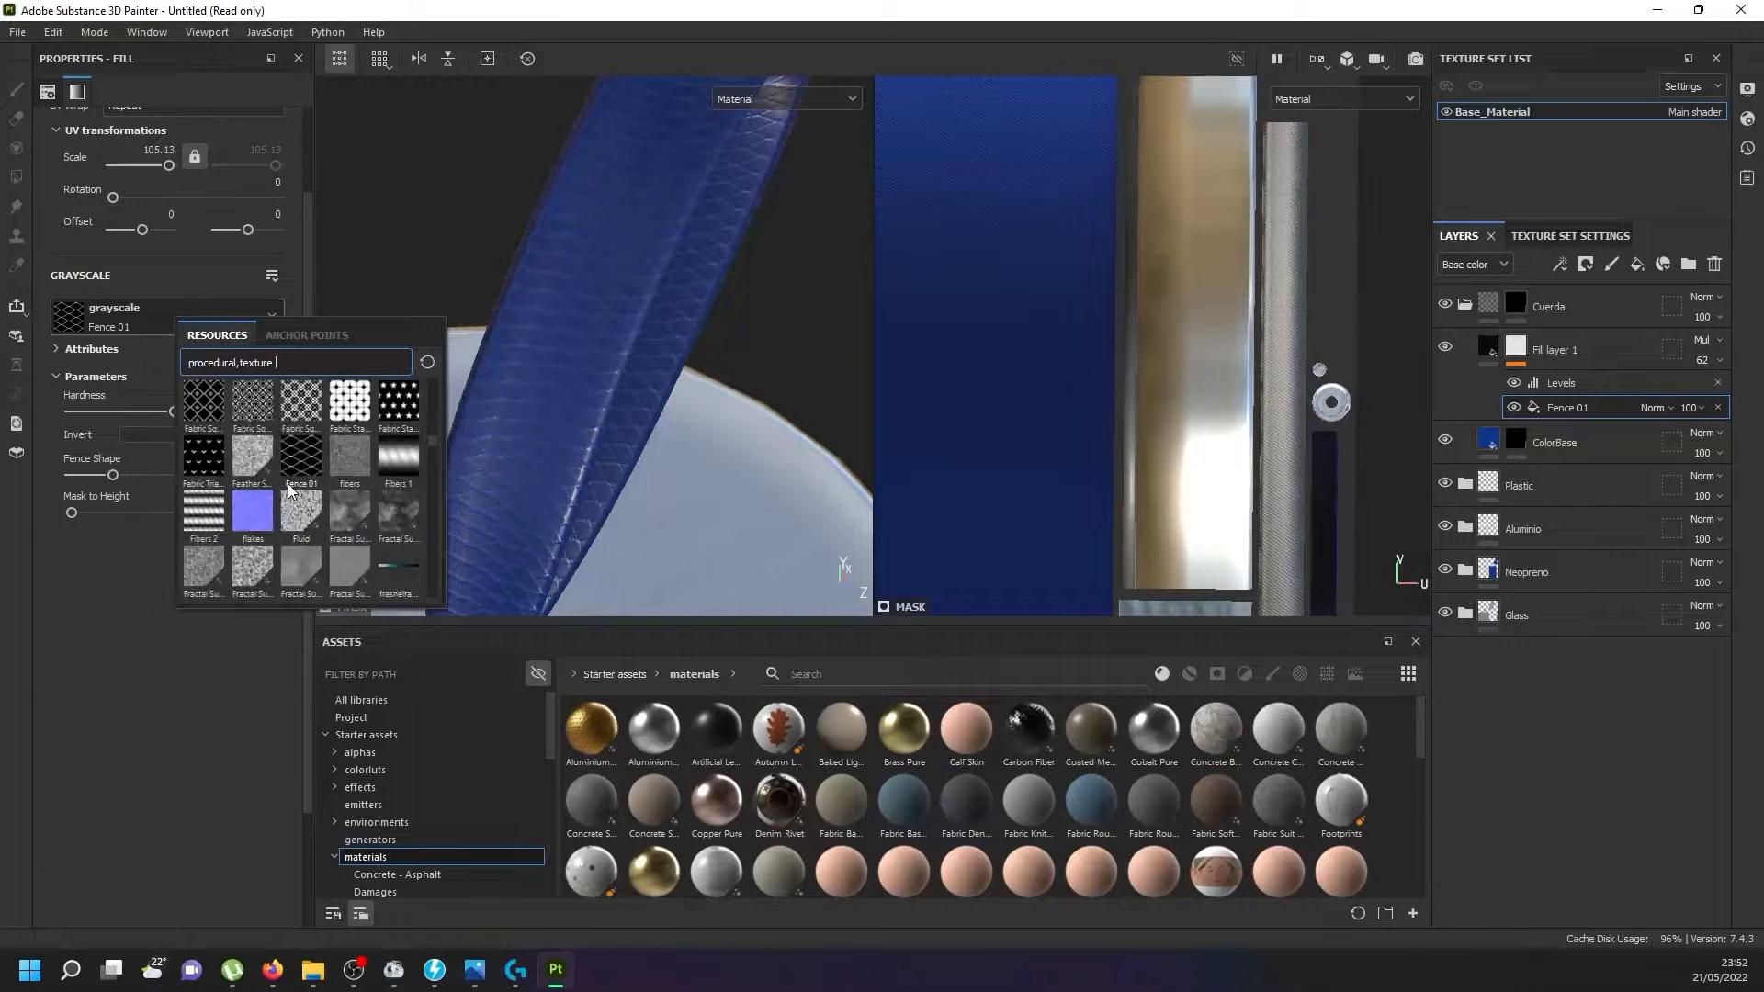
scroll(260, 485, up, 3)
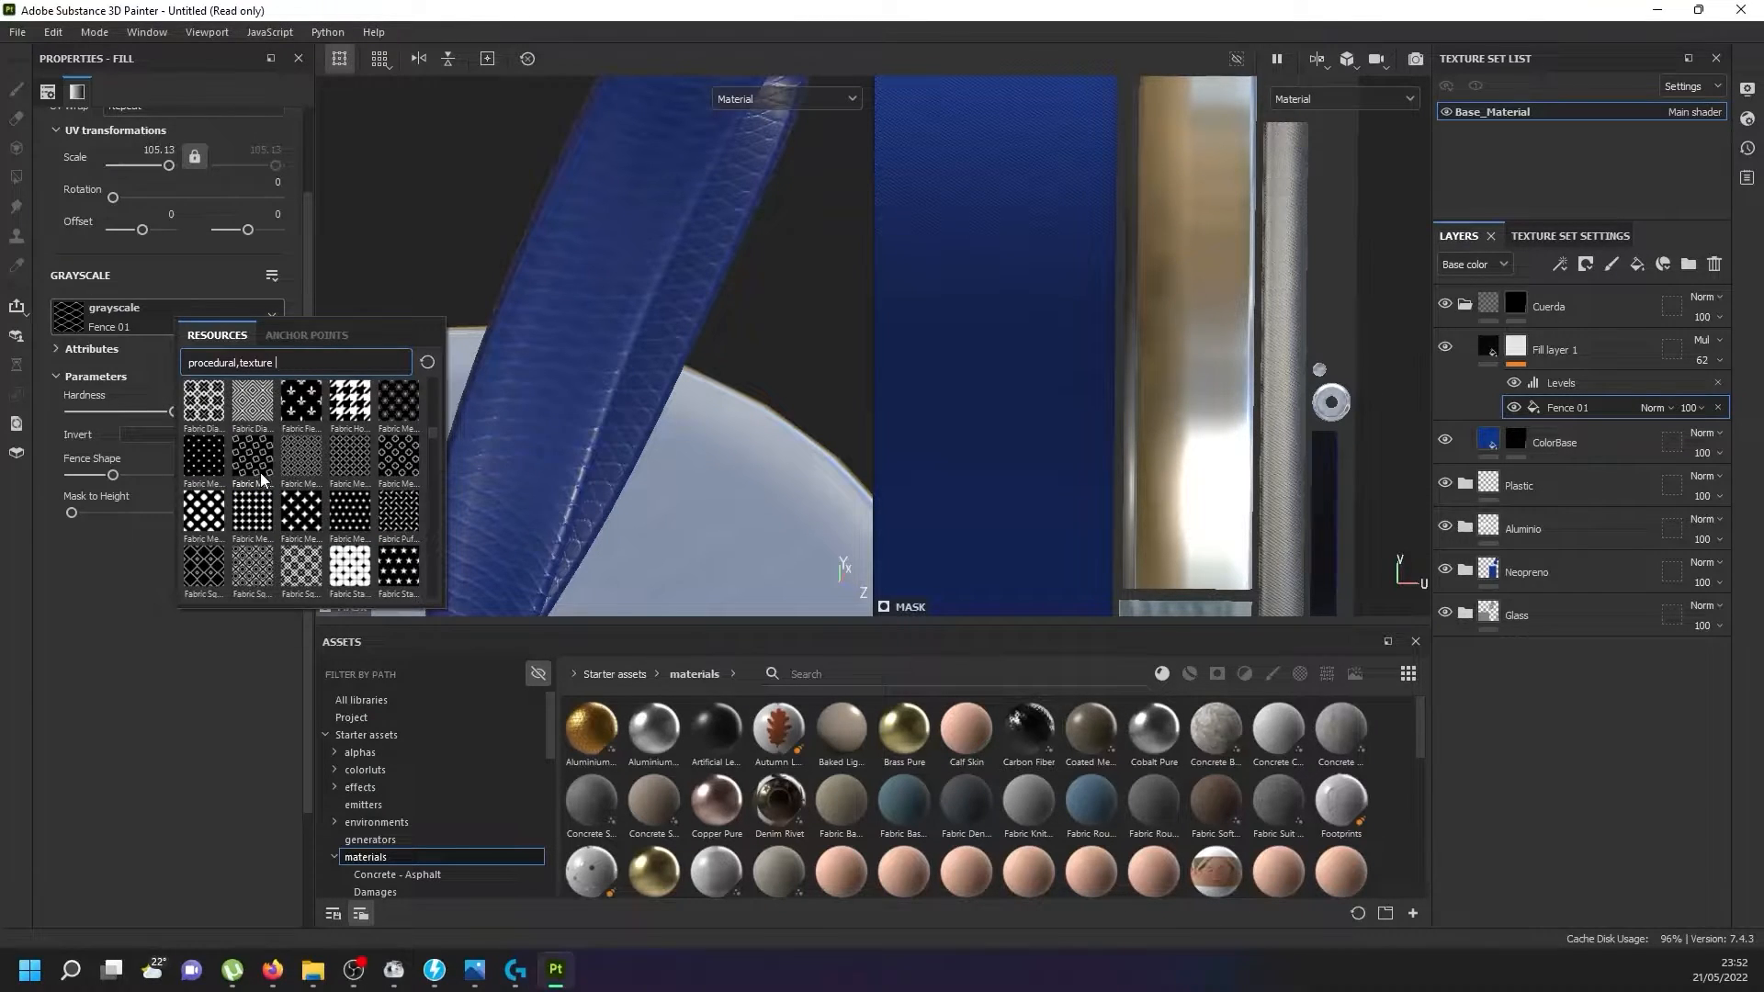
scroll(261, 479, up, 3)
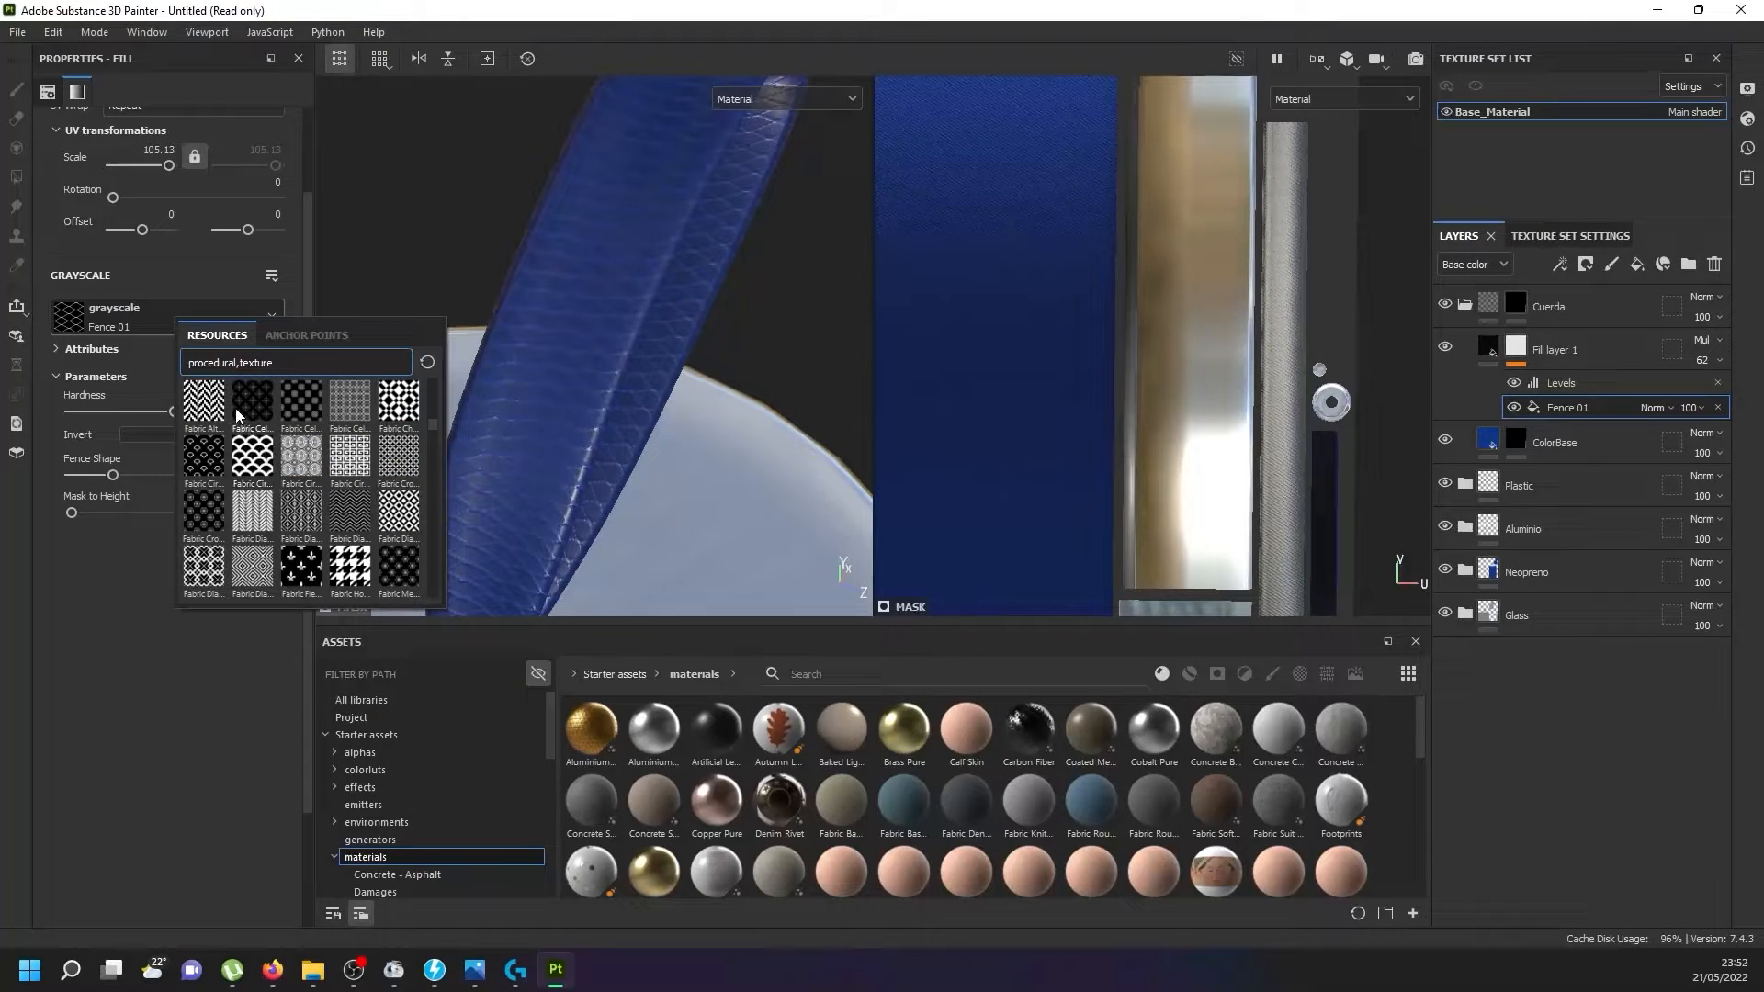
click(261, 496)
scroll(669, 378, down, 3)
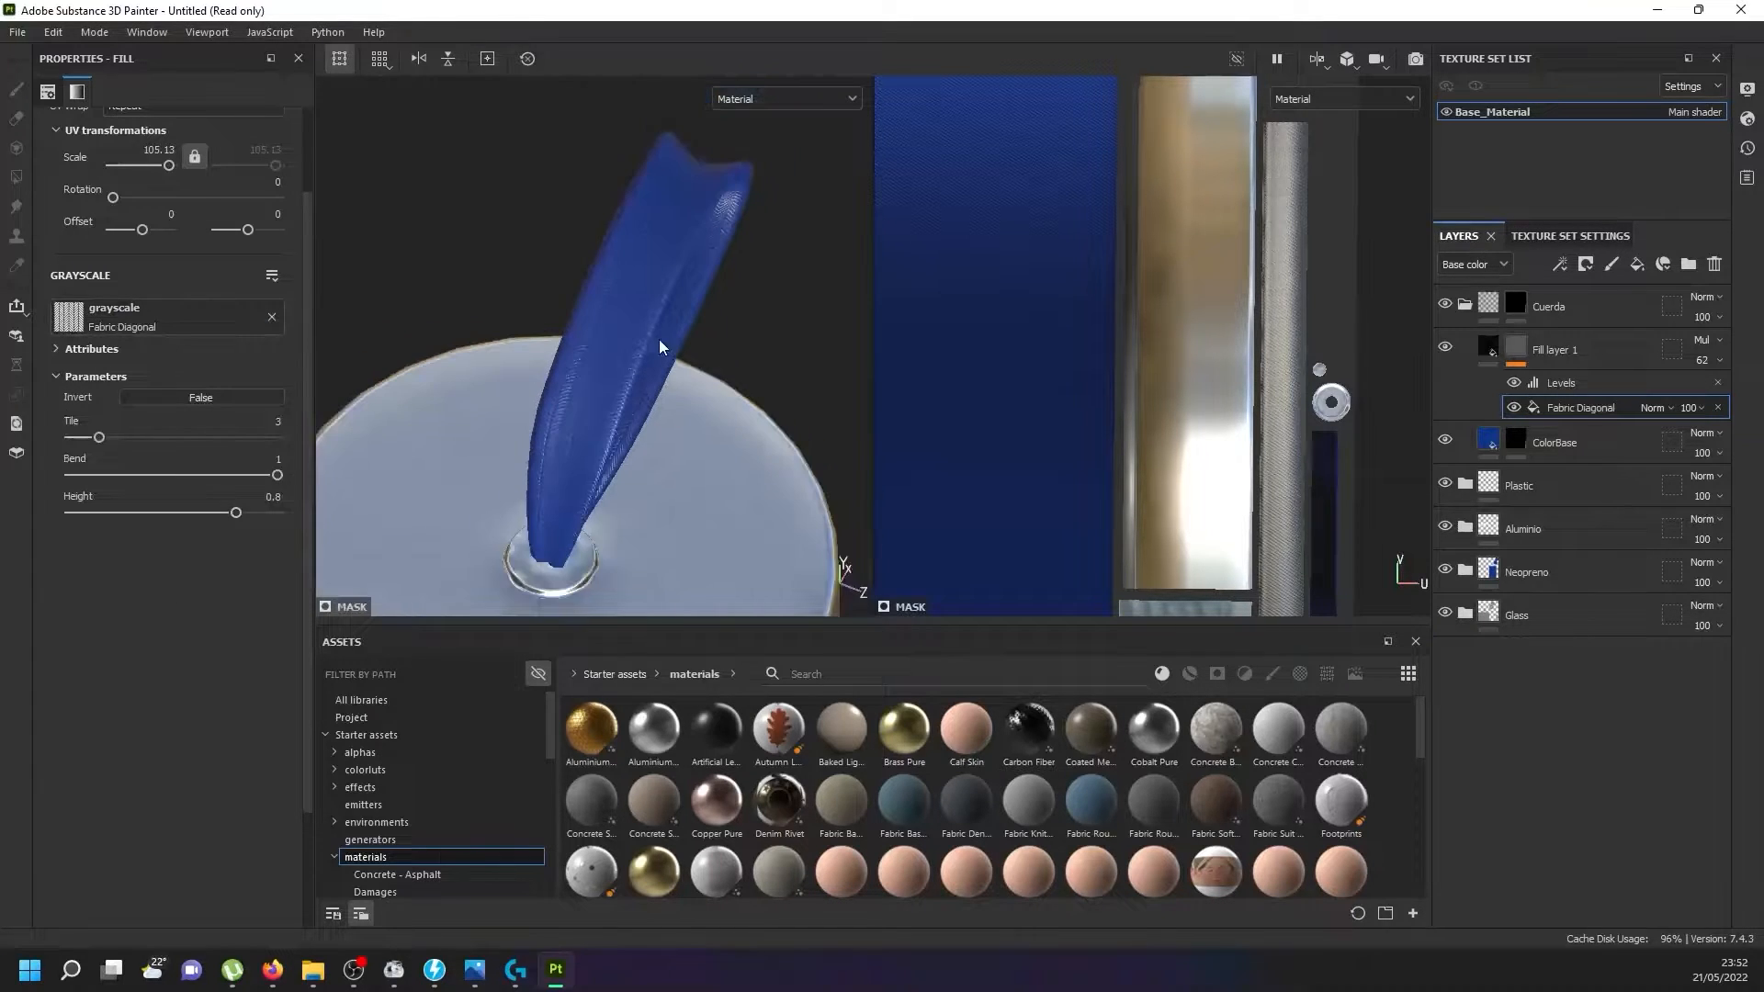
scroll(621, 323, up, 5)
alt+drag(615, 384, 615, 439)
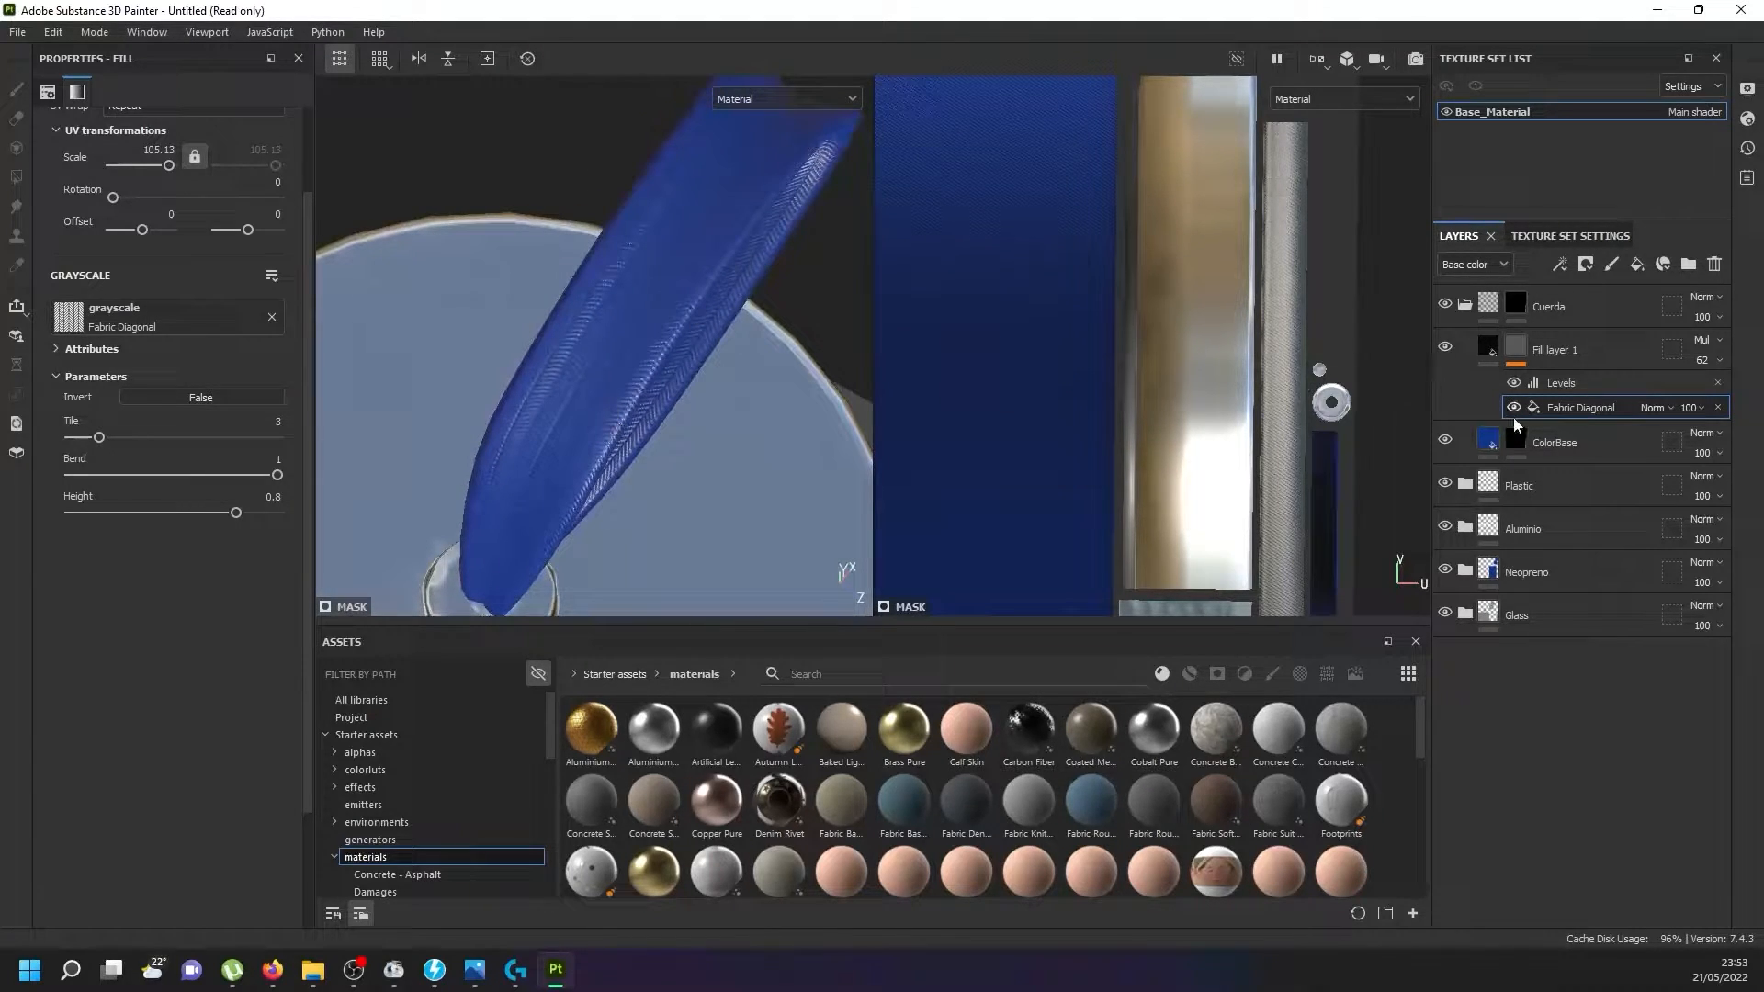
Add a fill layer above the weave layer in the Cuerda folder, keeping only its metal and rough channels active.
click(1495, 439)
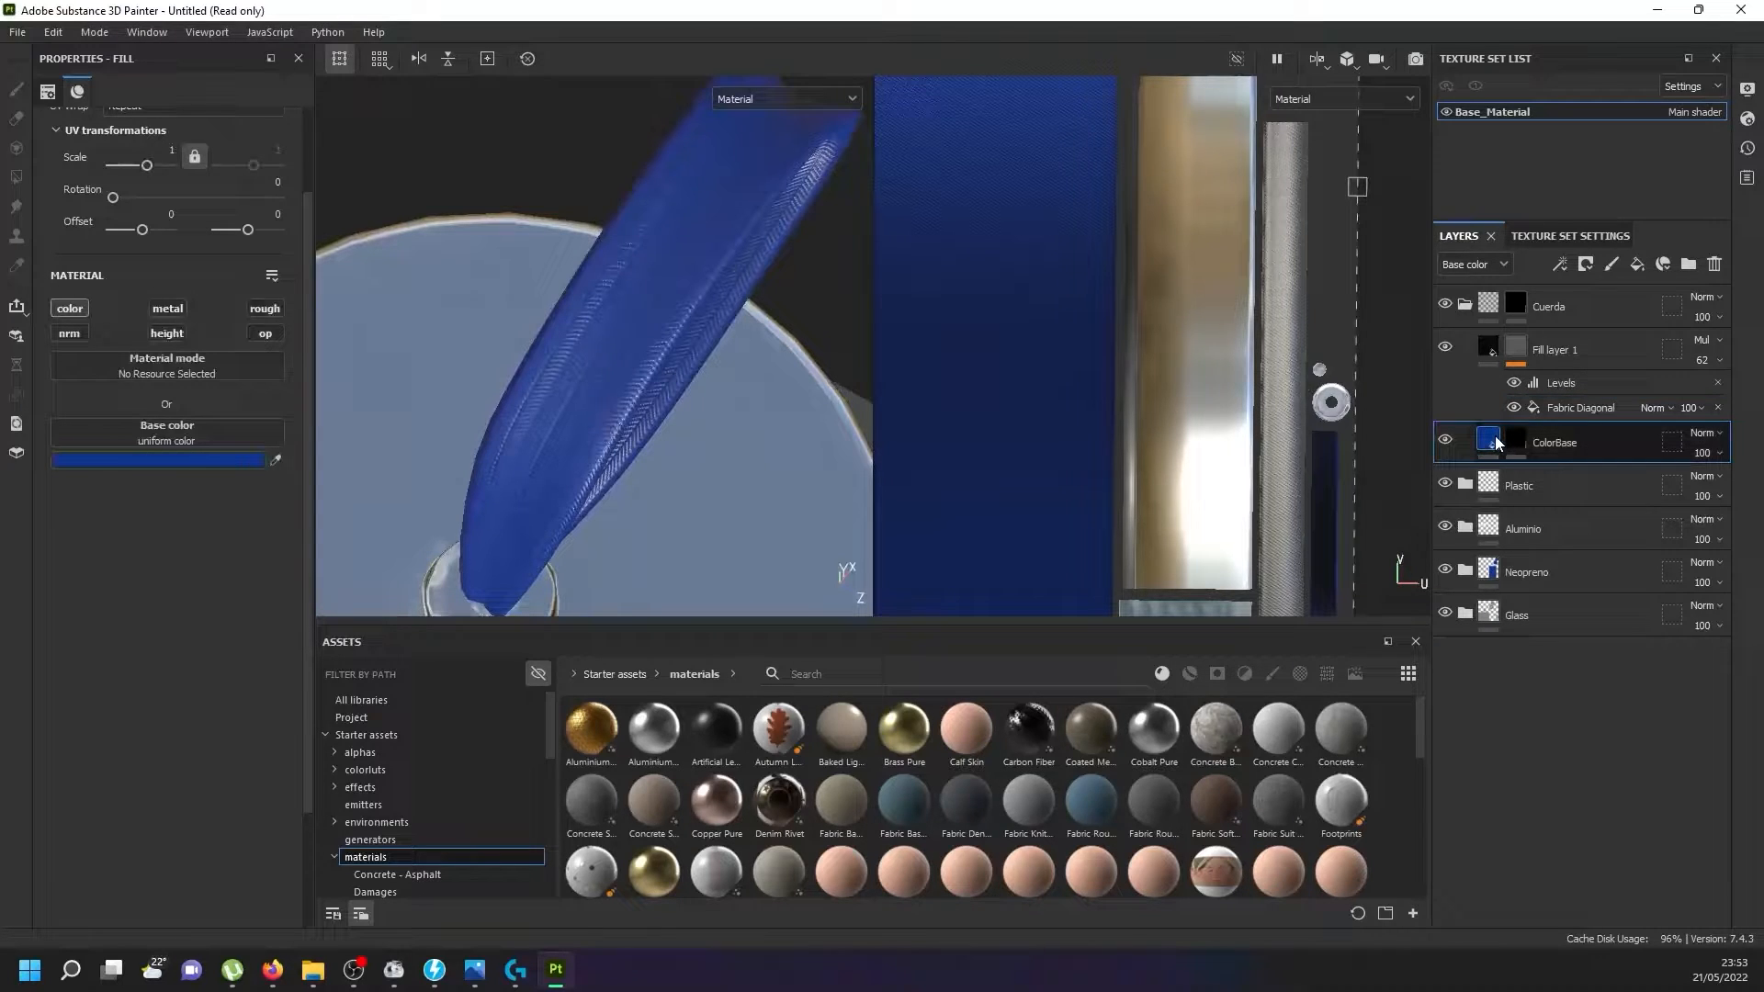
click(1582, 349)
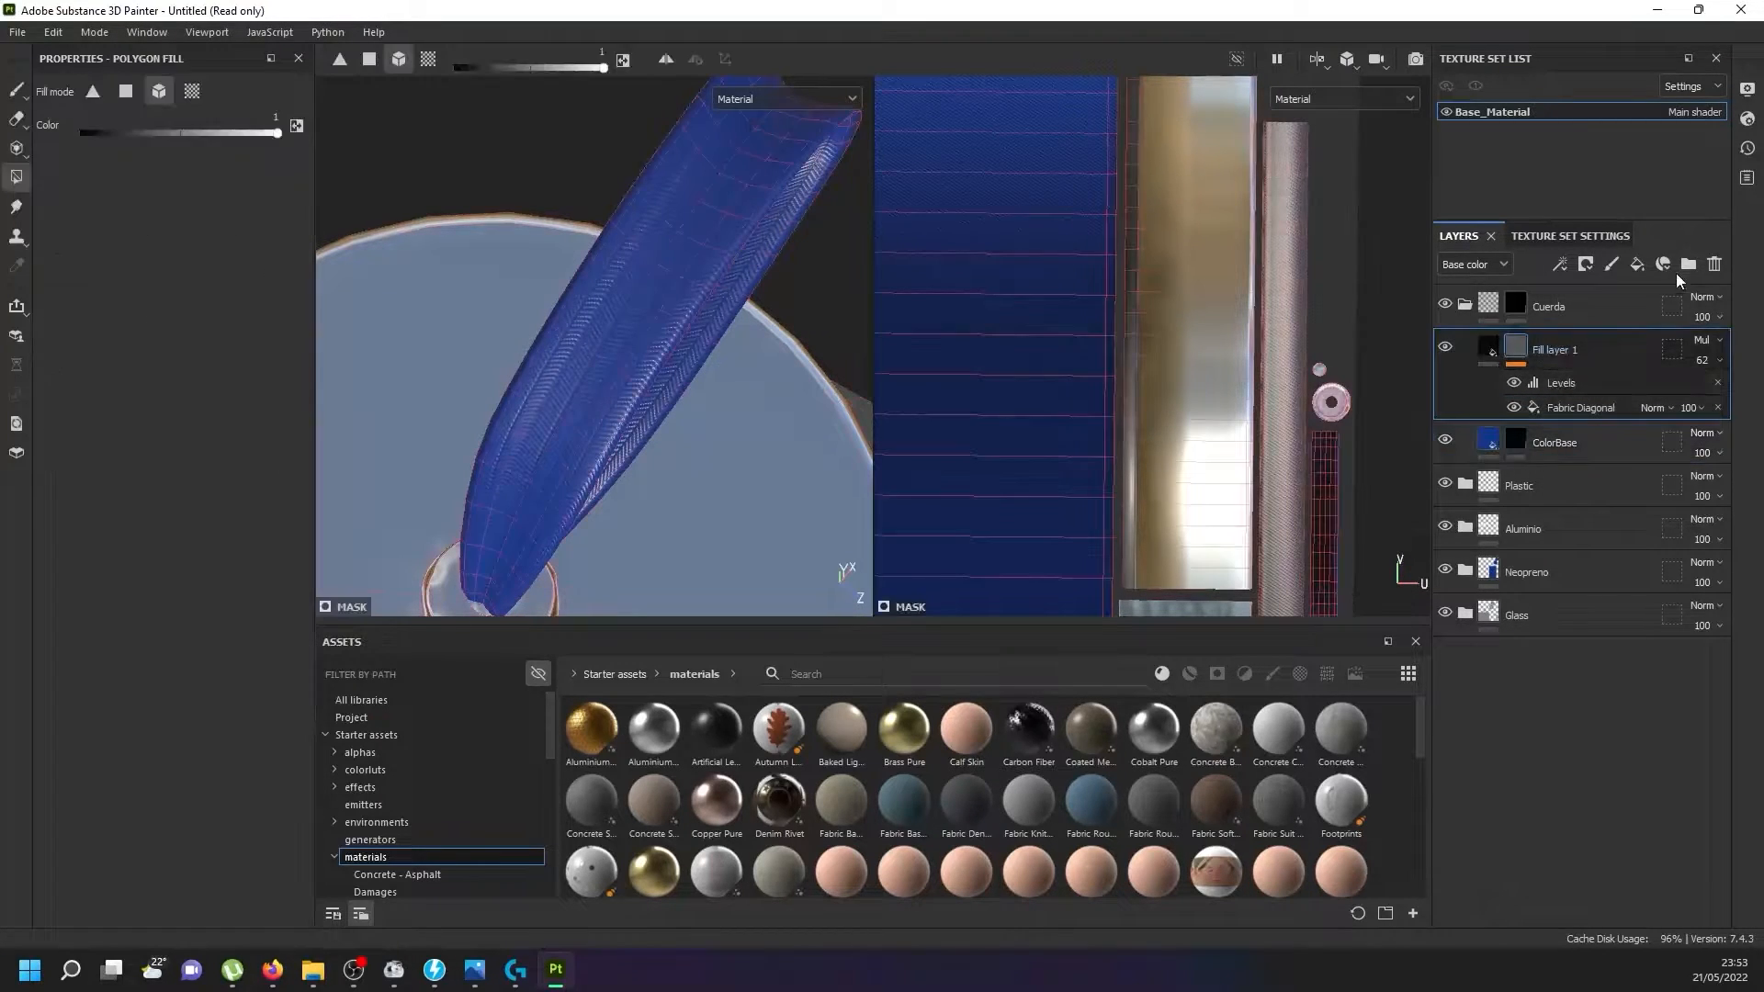
click(1645, 261)
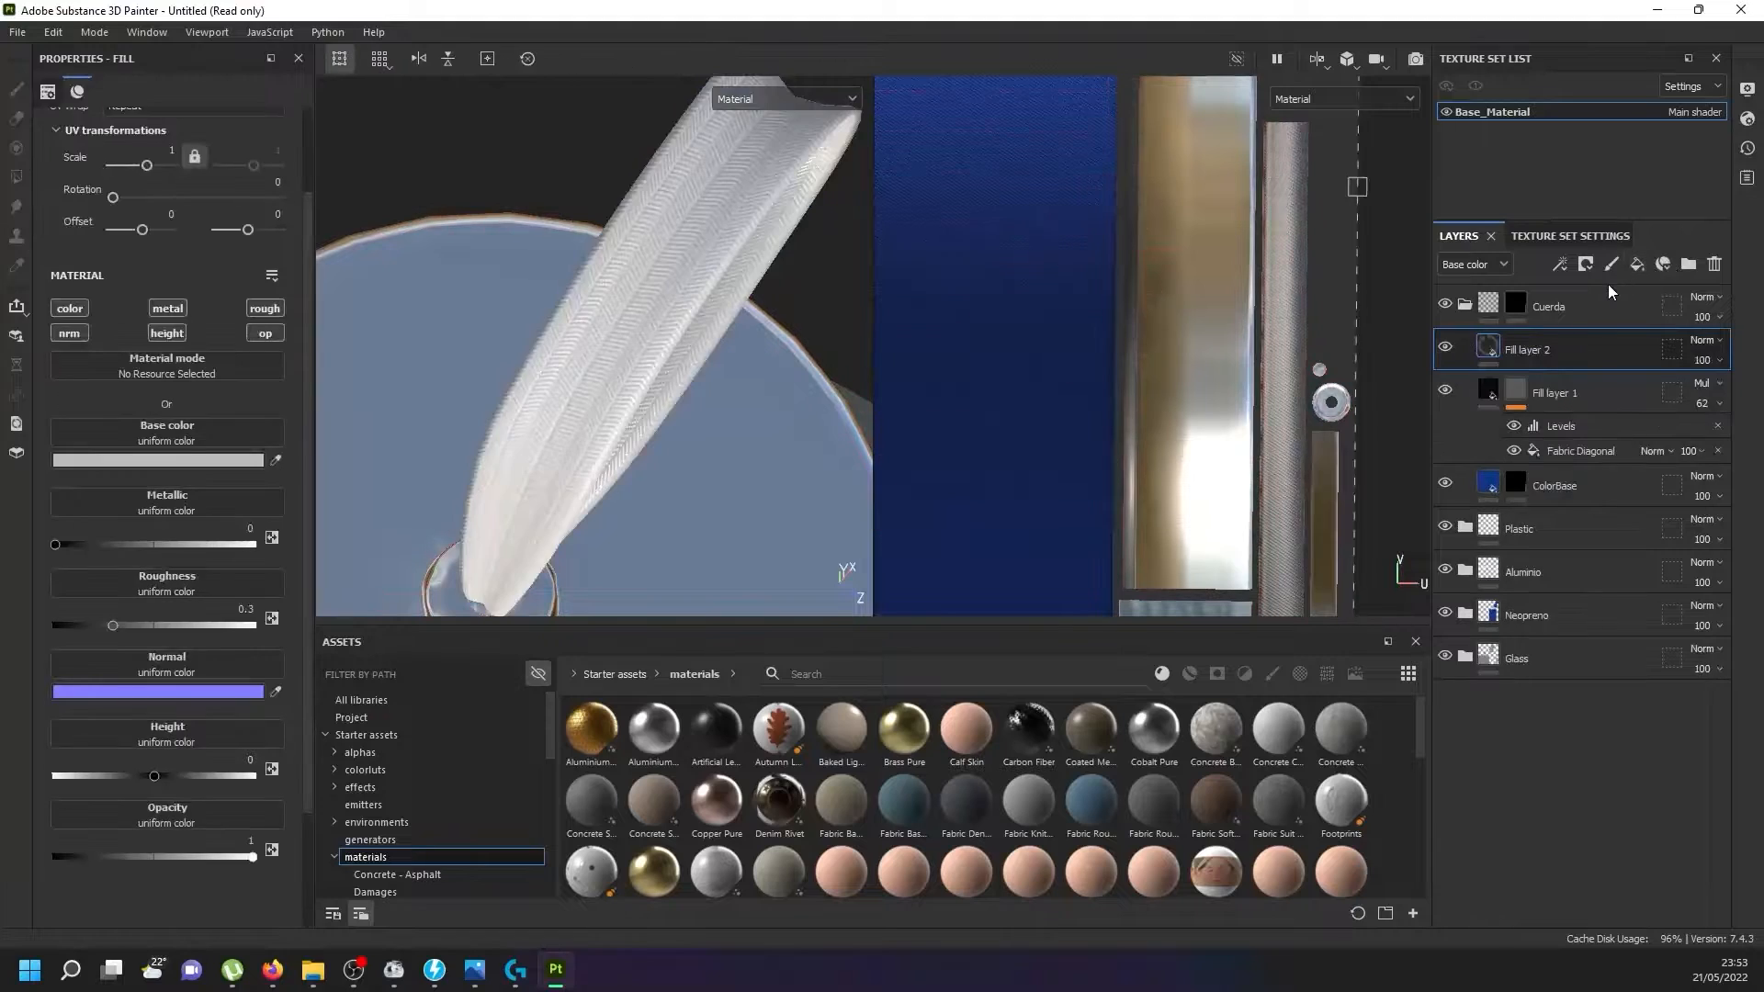
click(69, 308)
click(71, 335)
click(162, 337)
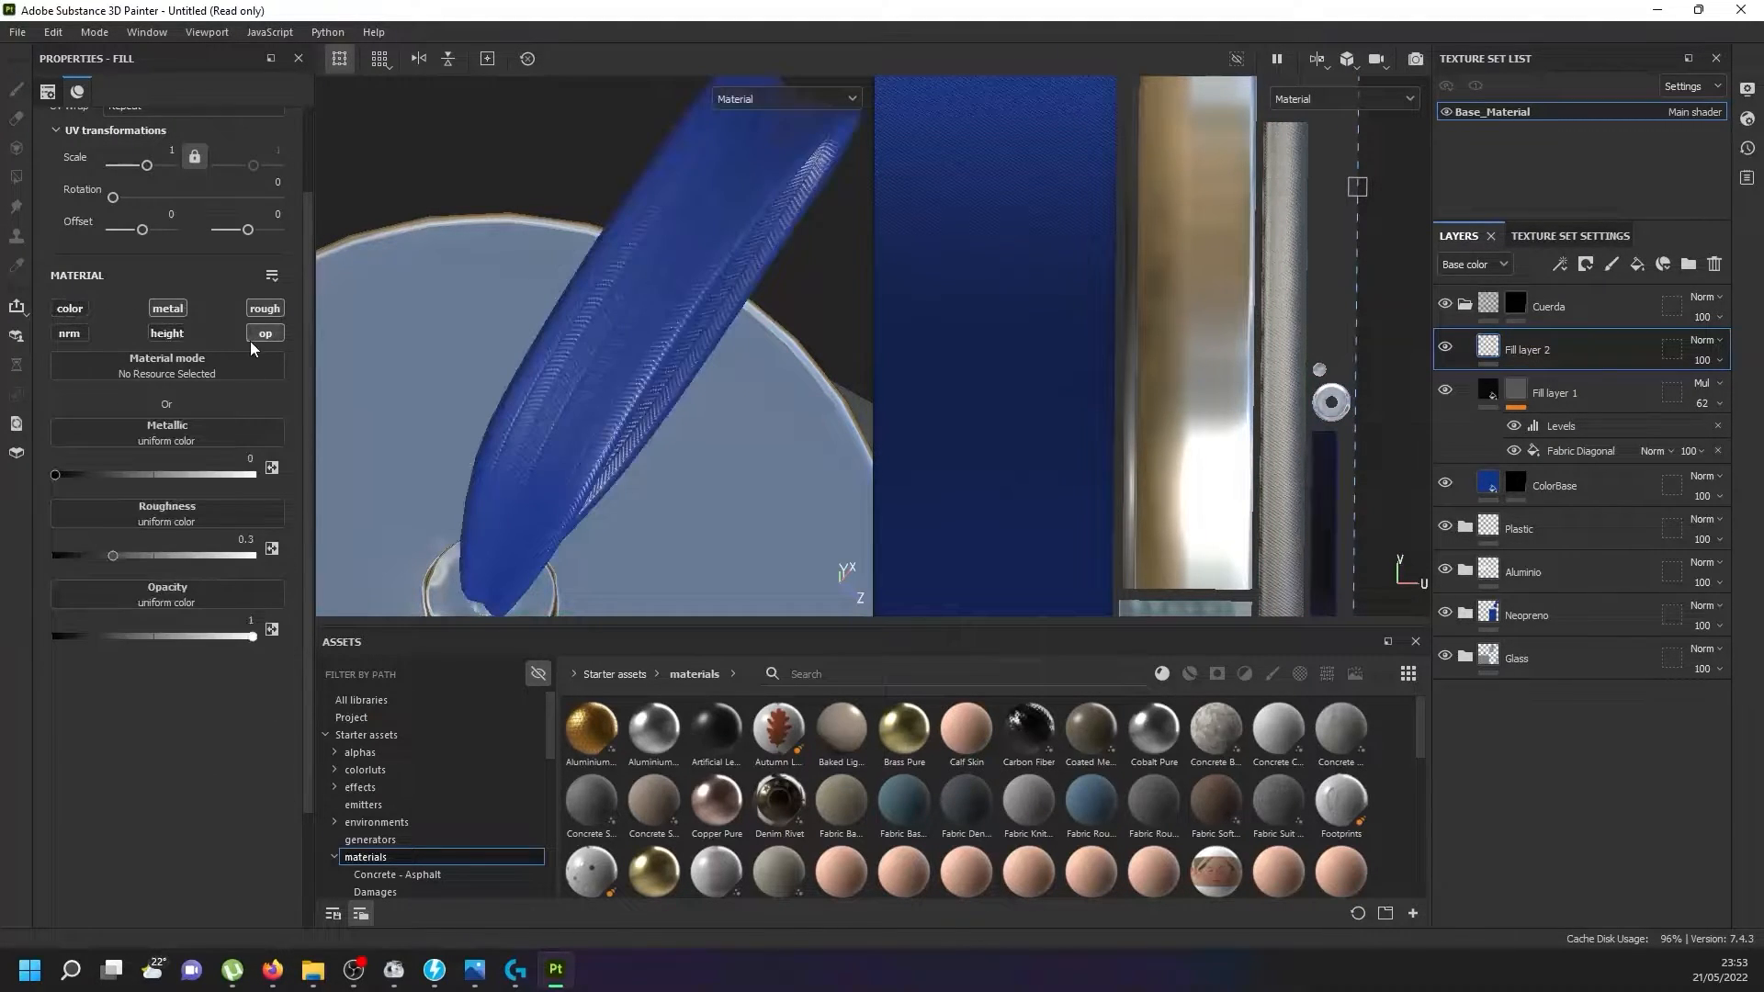
click(254, 337)
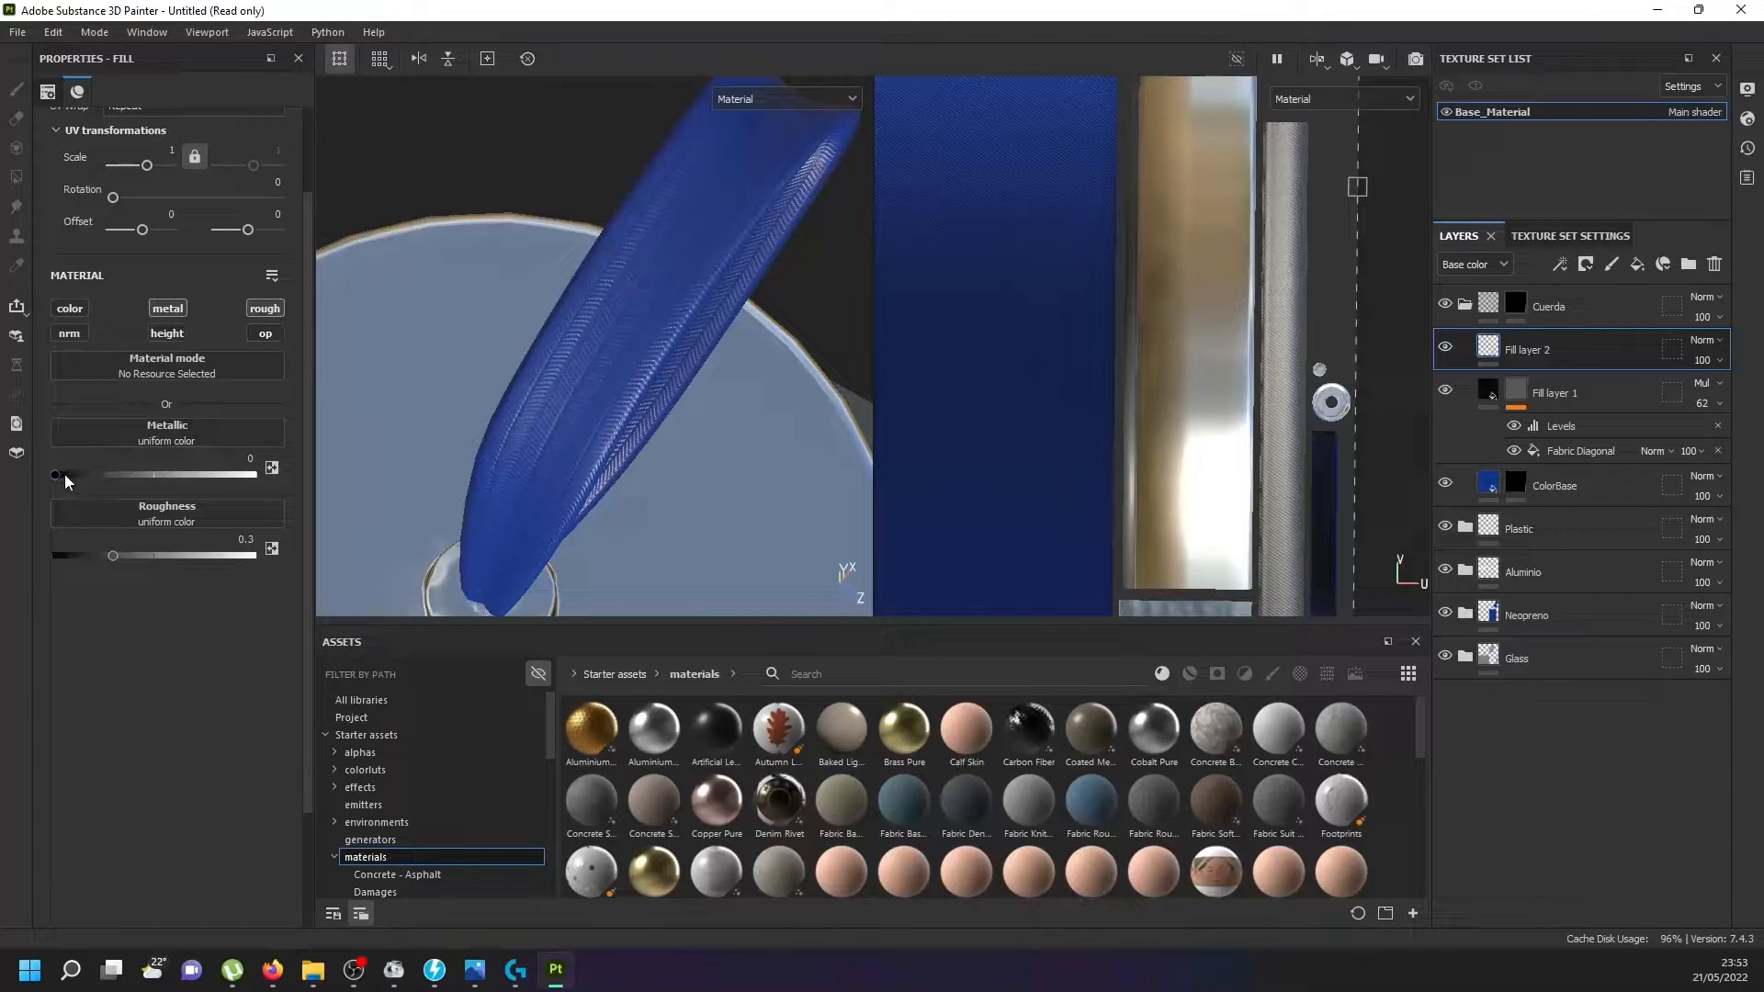
Try a metallic of 0 and a roughness of about 0.53 on Fill layer 2, checking the strap's sheen.
drag(73, 474, 454, 460)
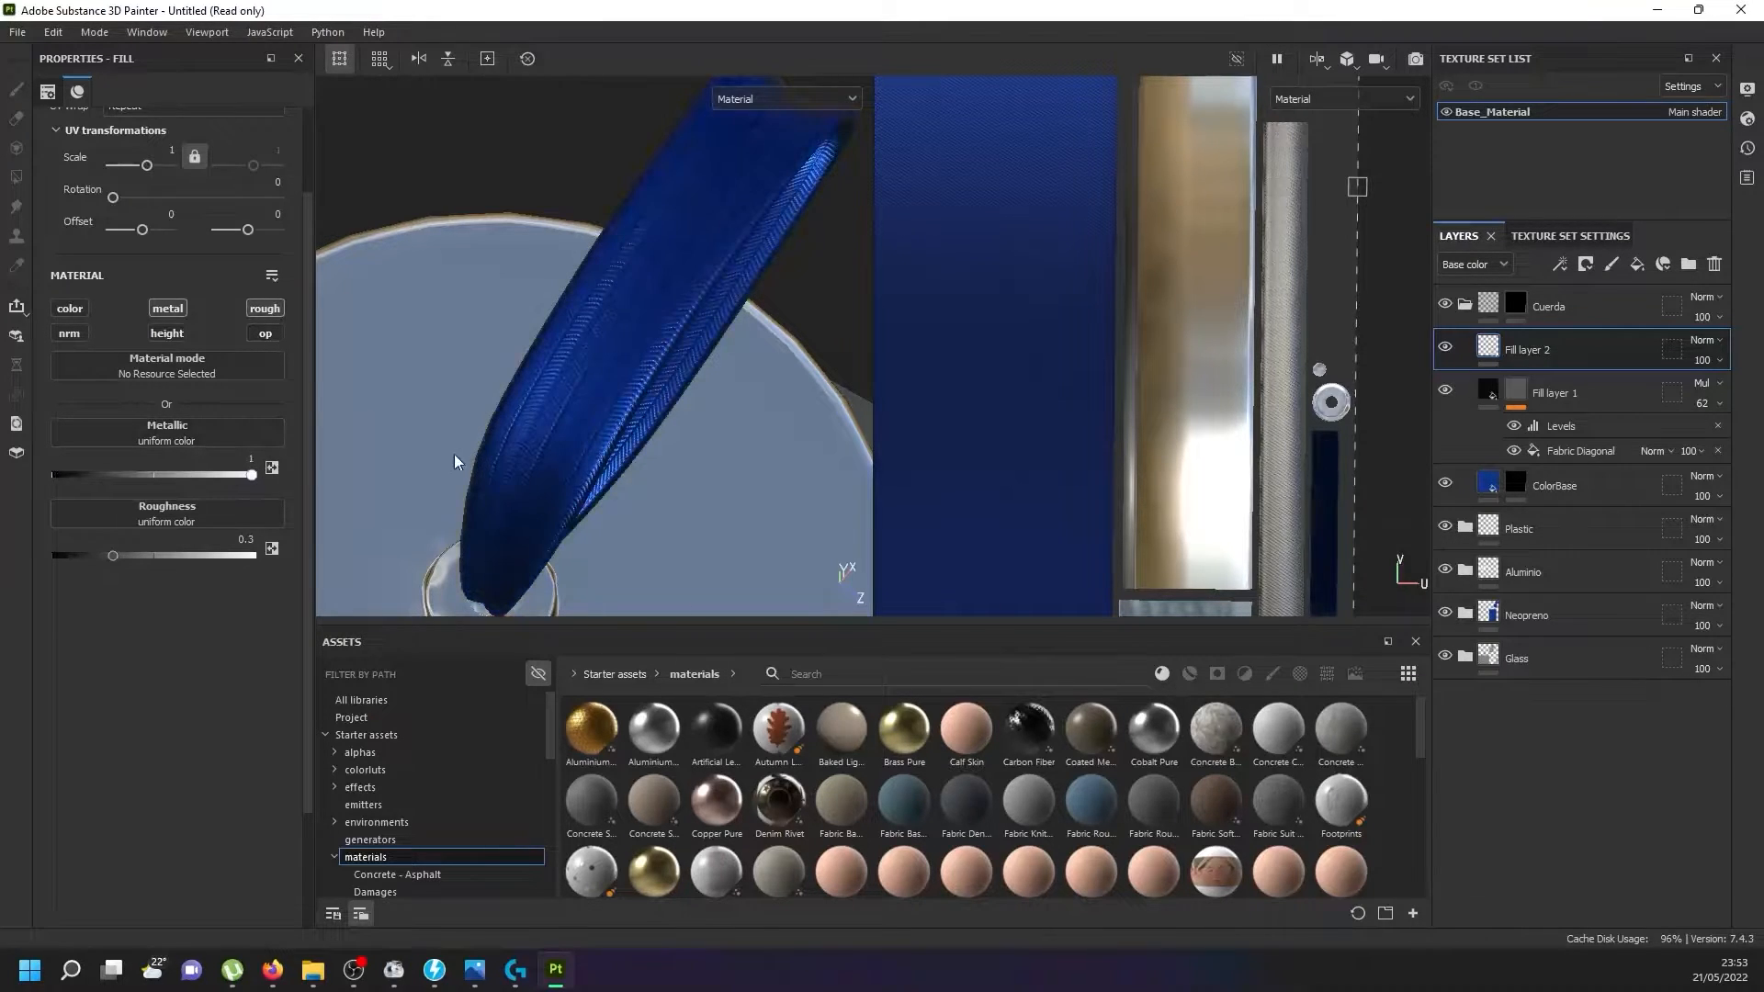
drag(156, 469, 77, 469)
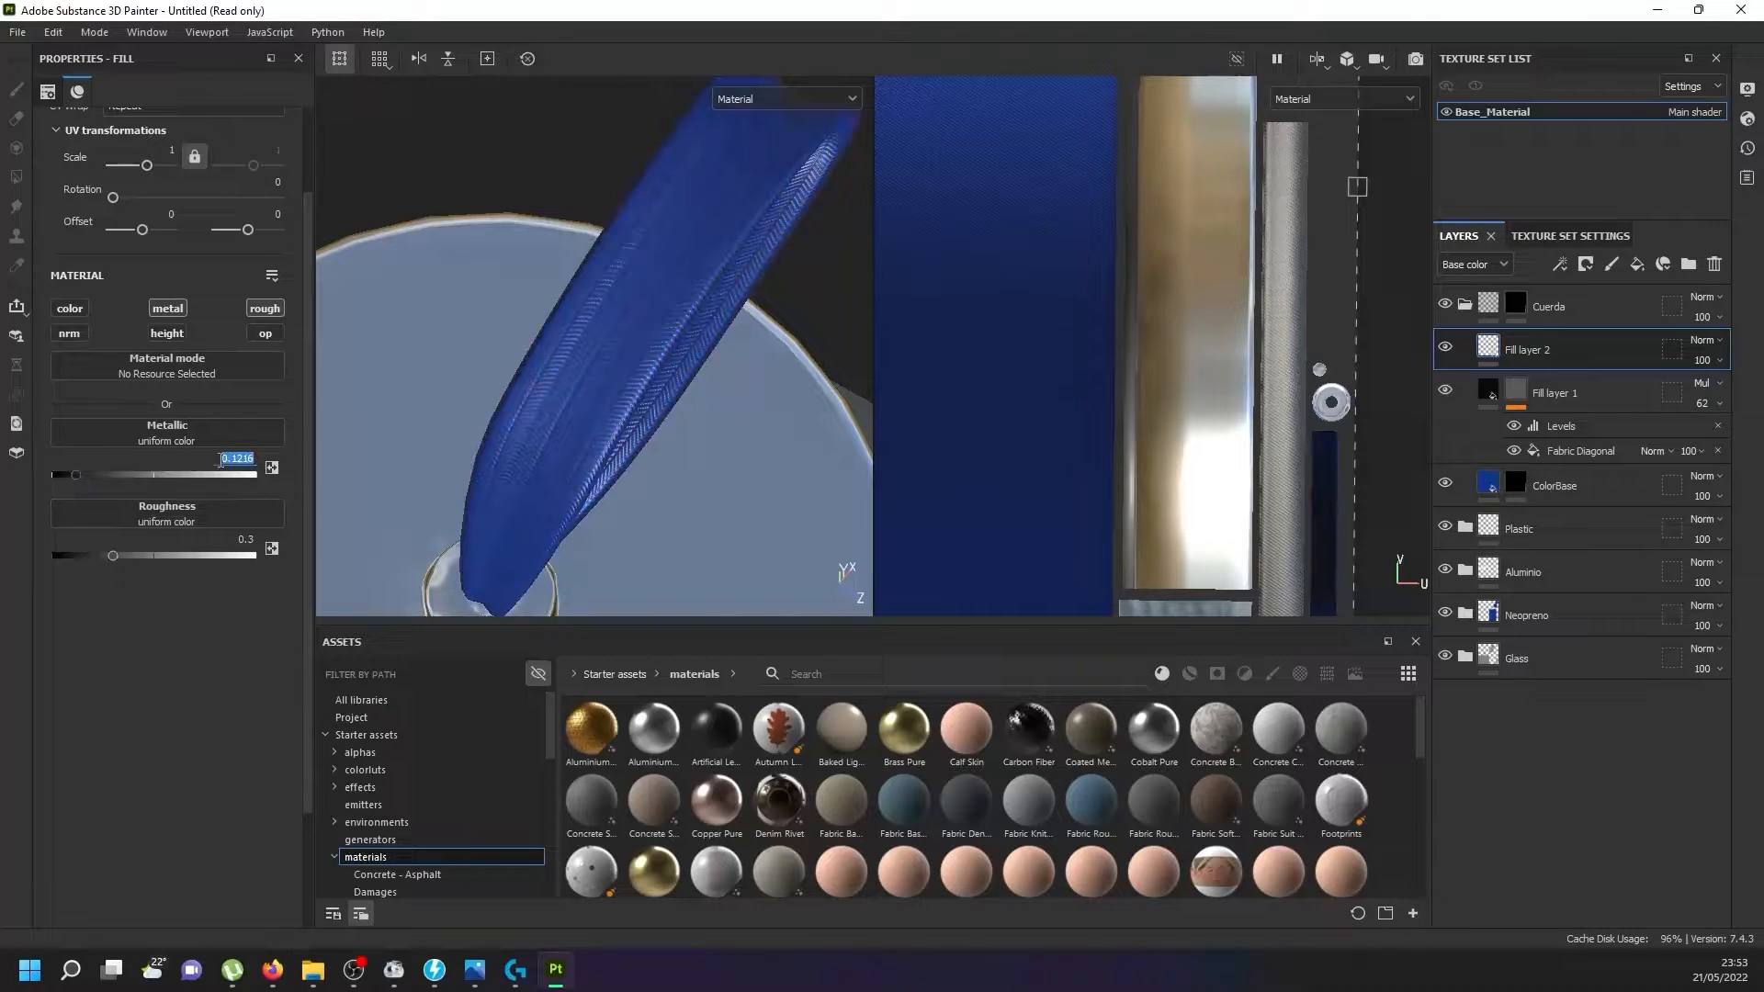
text(0)
key(Return)
drag(118, 553, 160, 553)
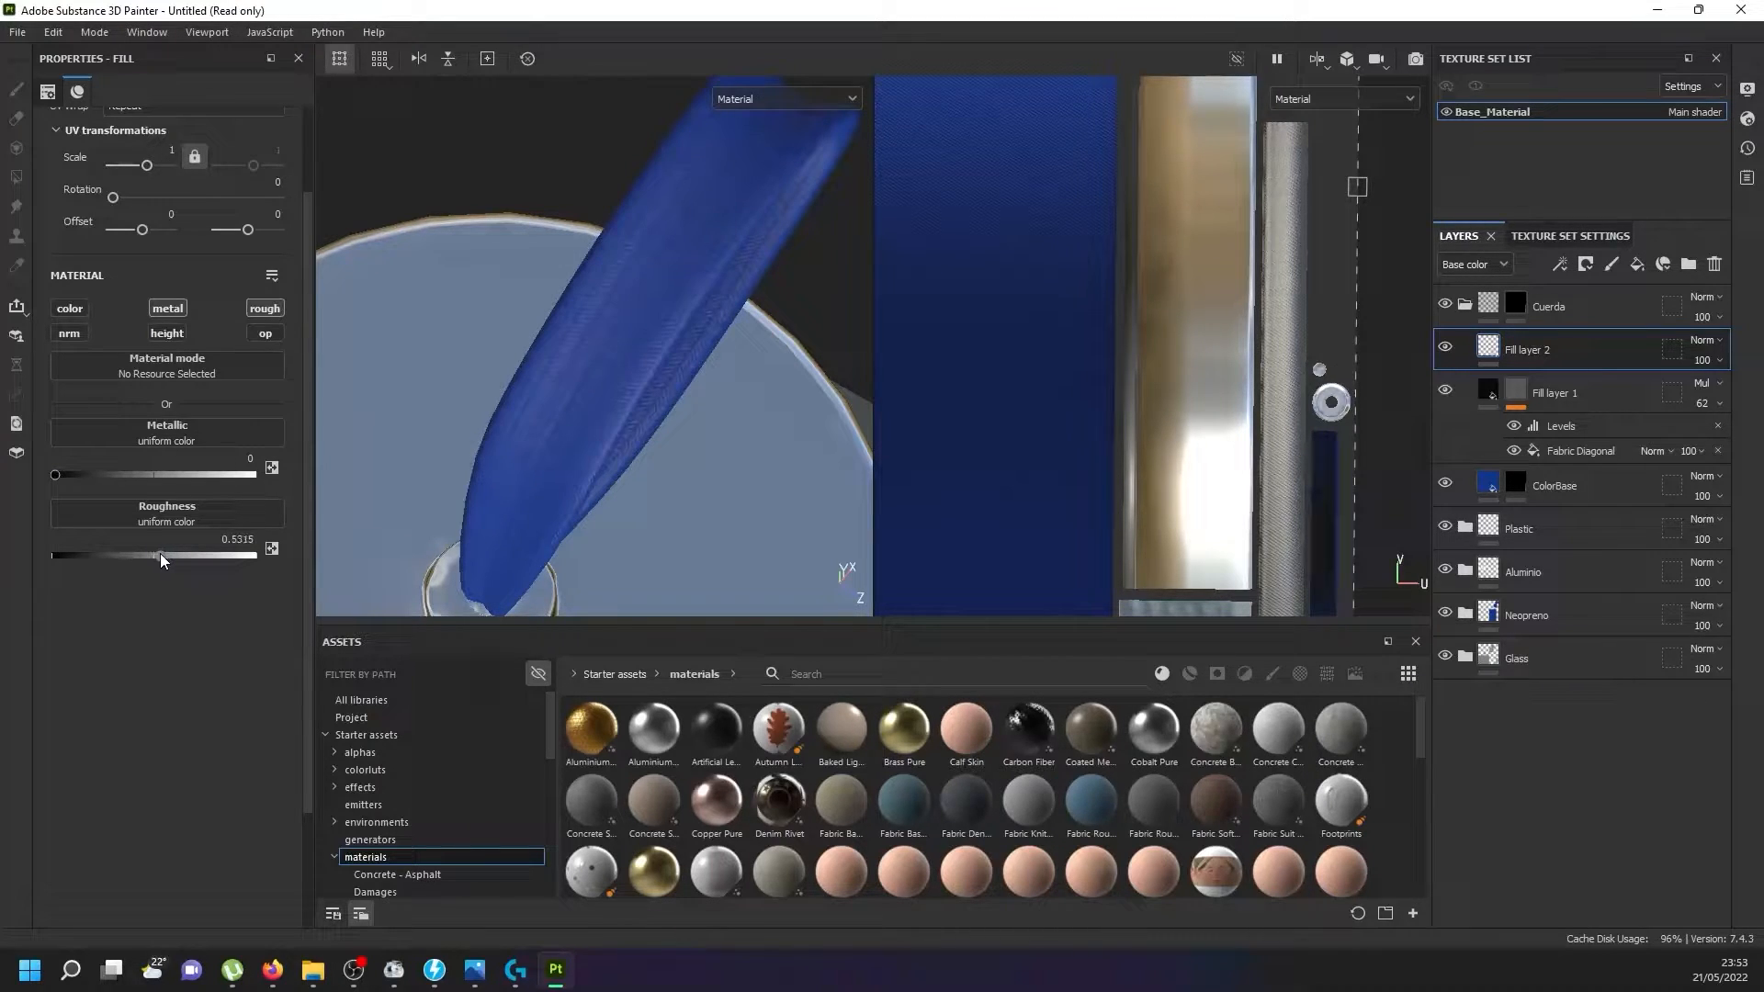
scroll(580, 351, up, 5)
alt+drag(614, 402, 666, 405)
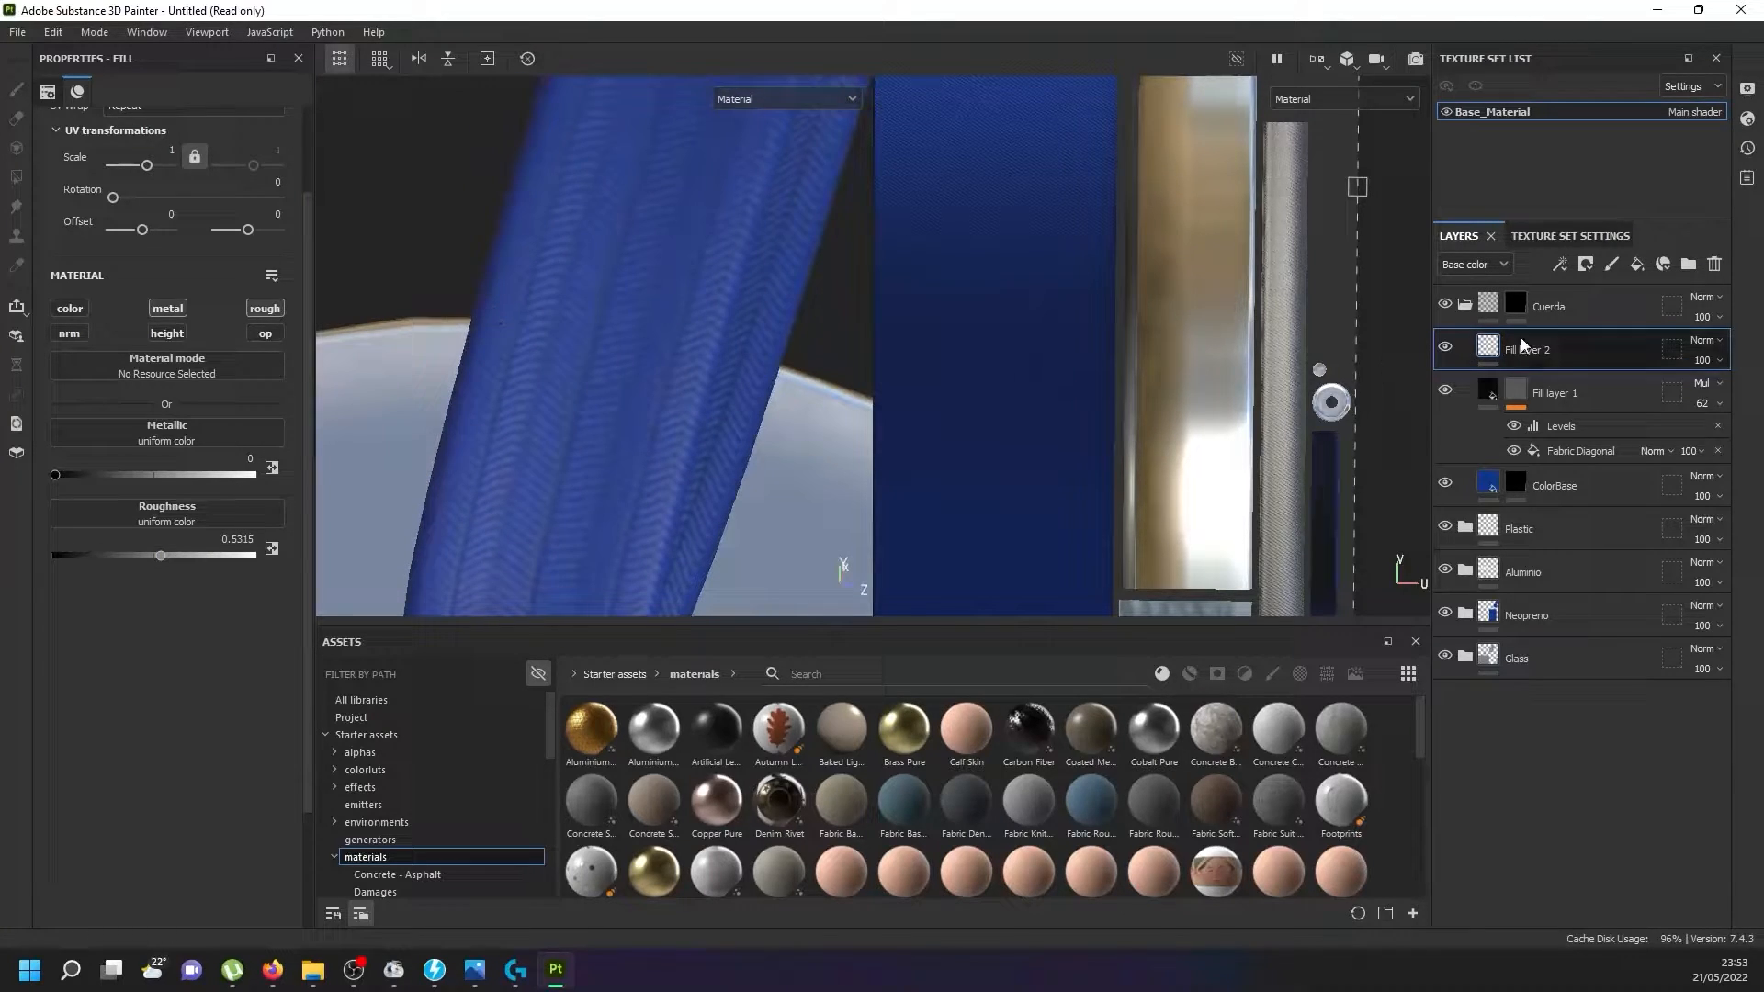
Delete Fill layer 2 and enable the rough channel on the weave layer, setting its roughness to about 0.9.
click(1713, 265)
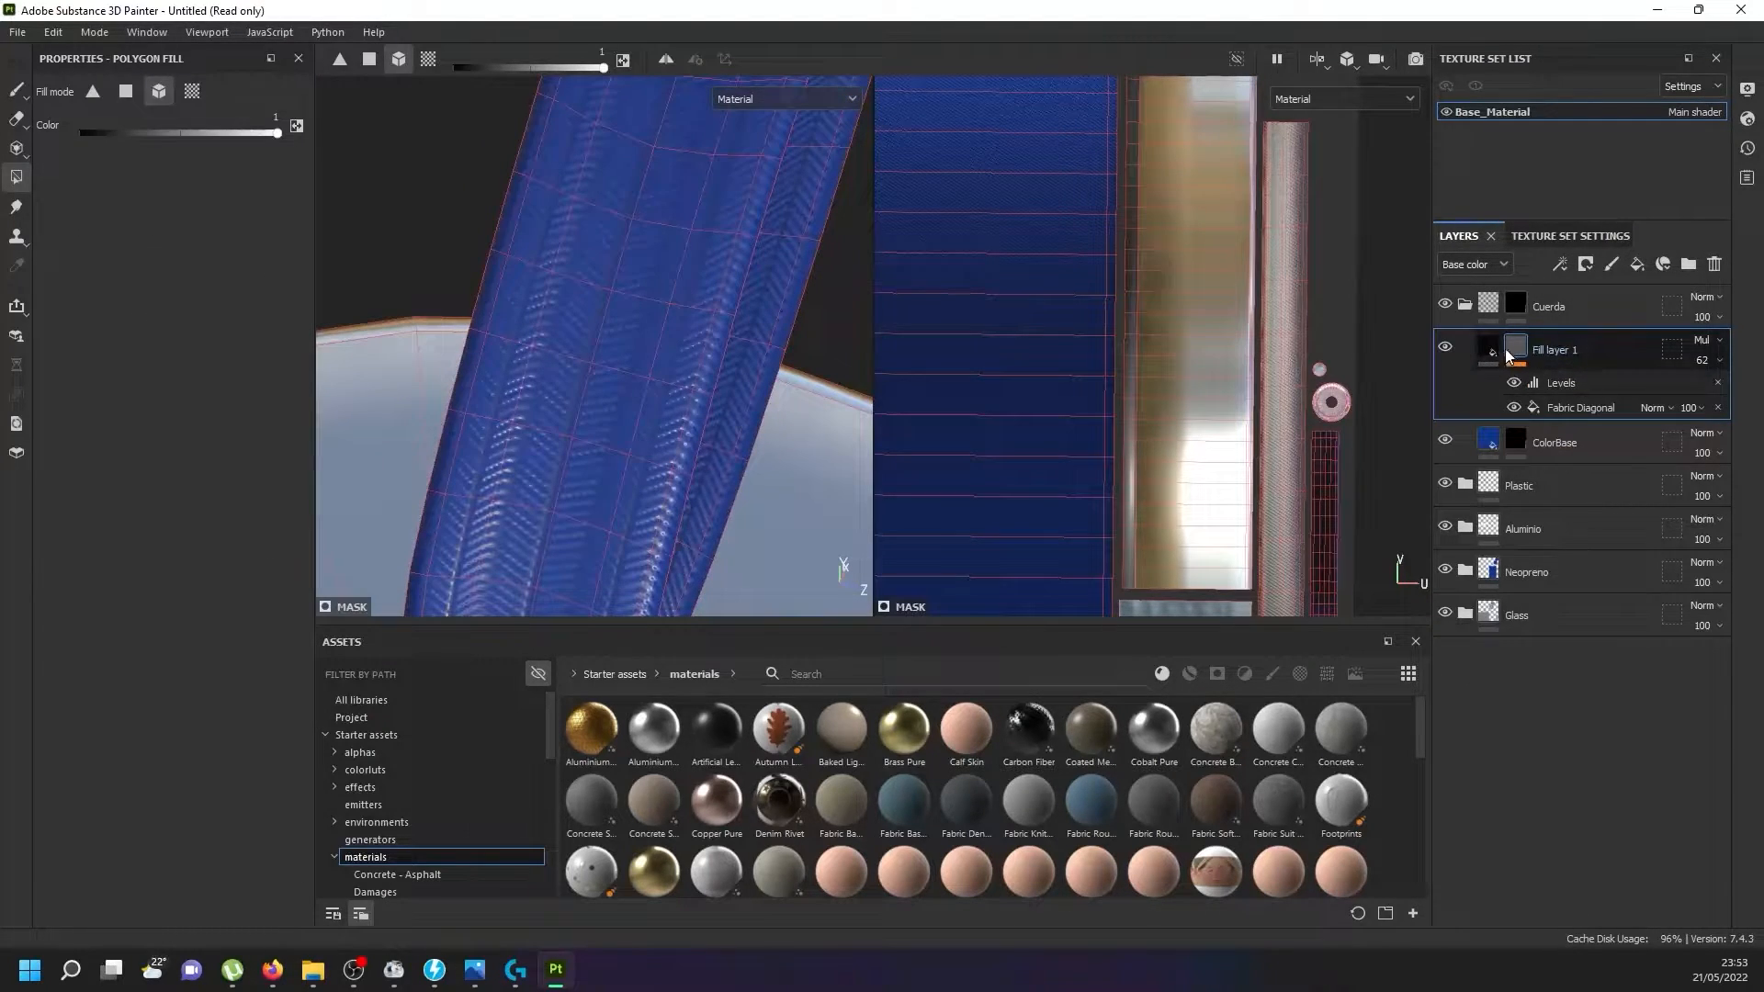
click(1490, 348)
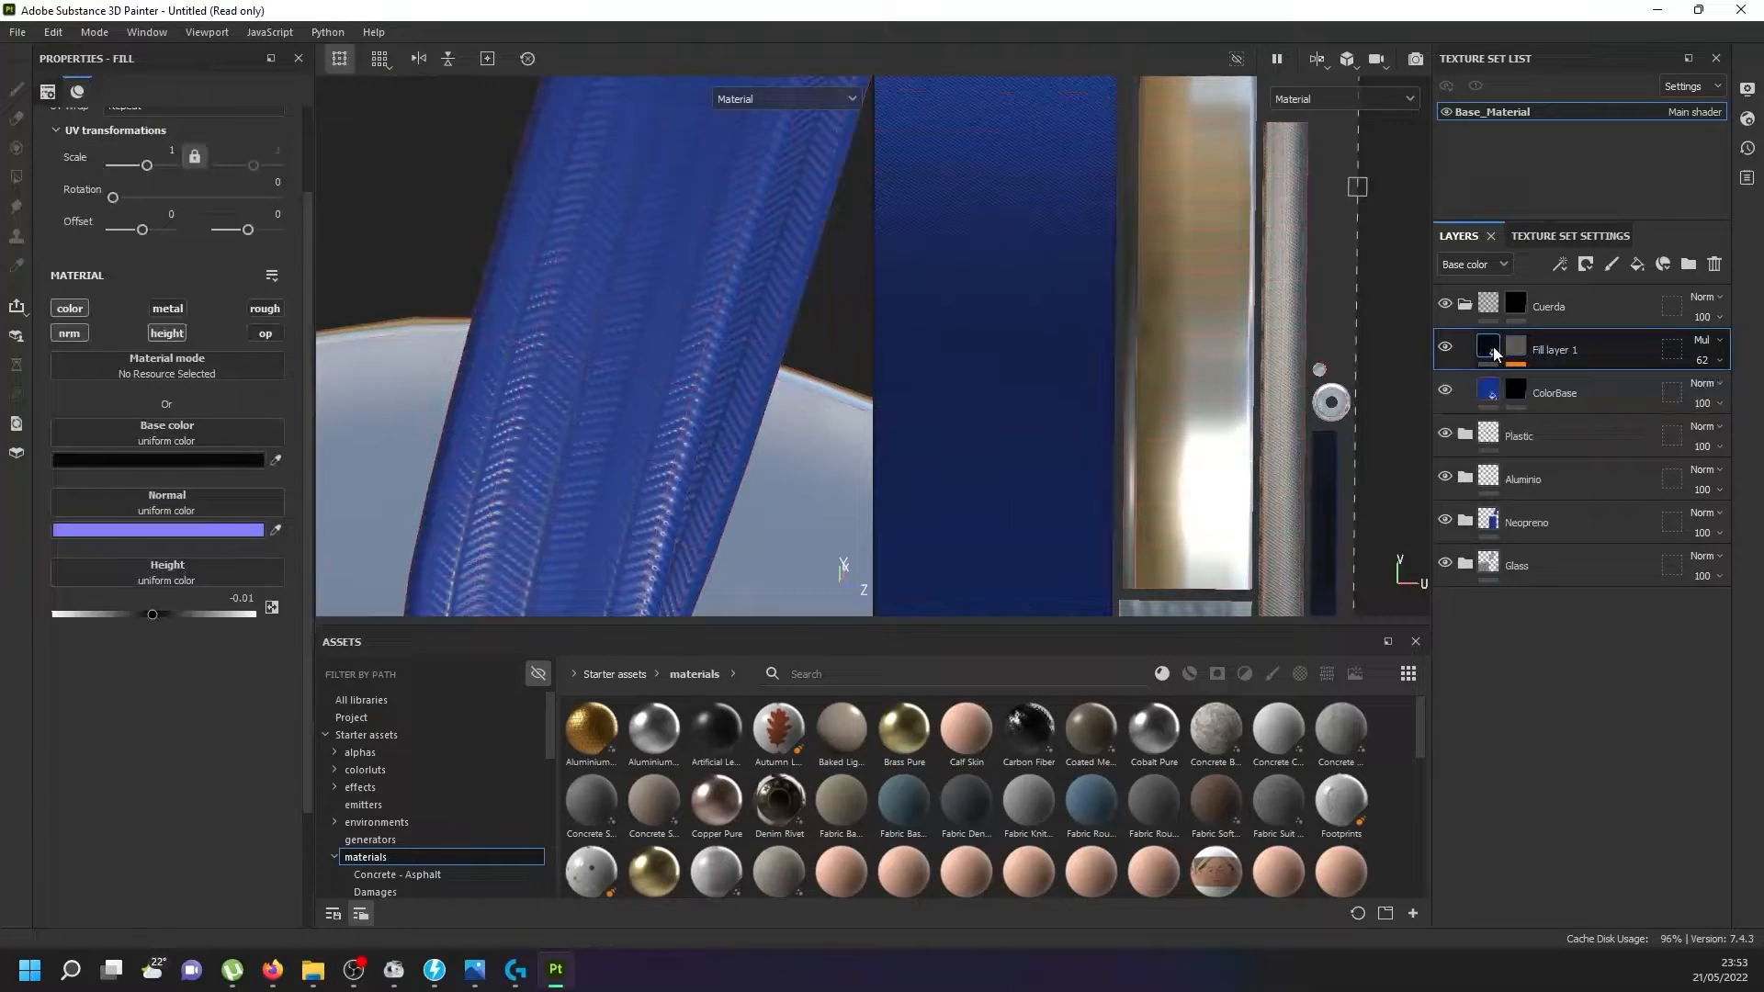
click(265, 311)
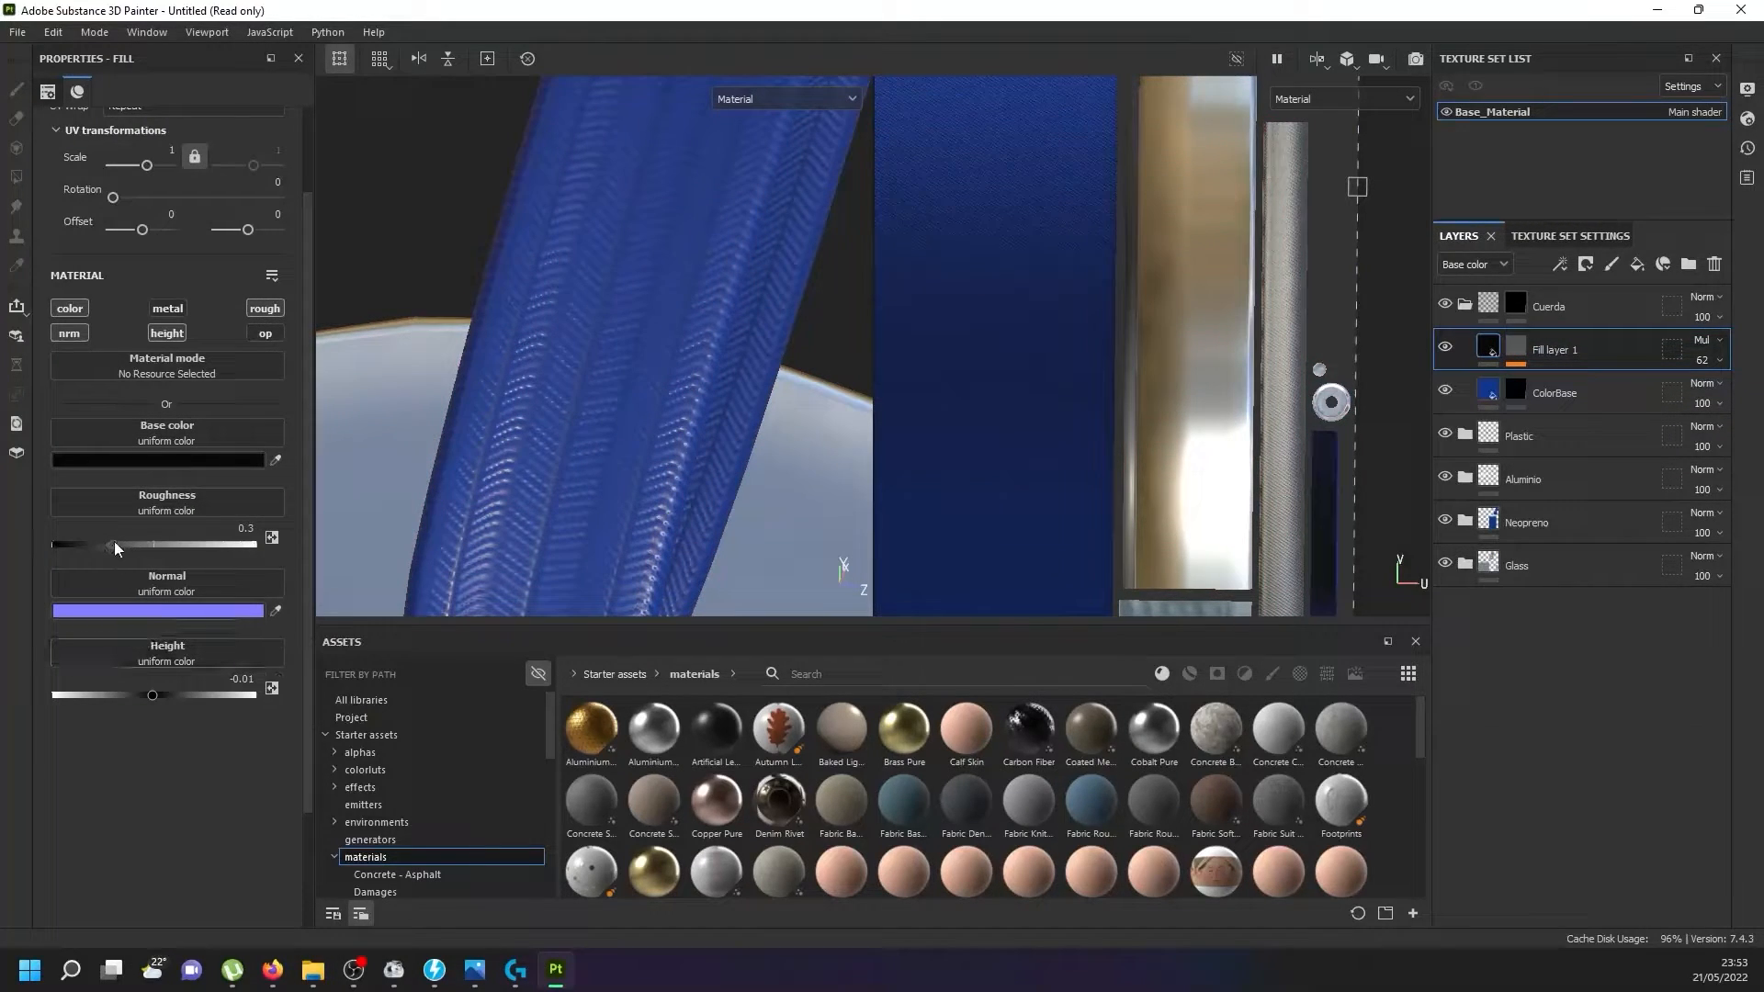
drag(116, 543, 249, 542)
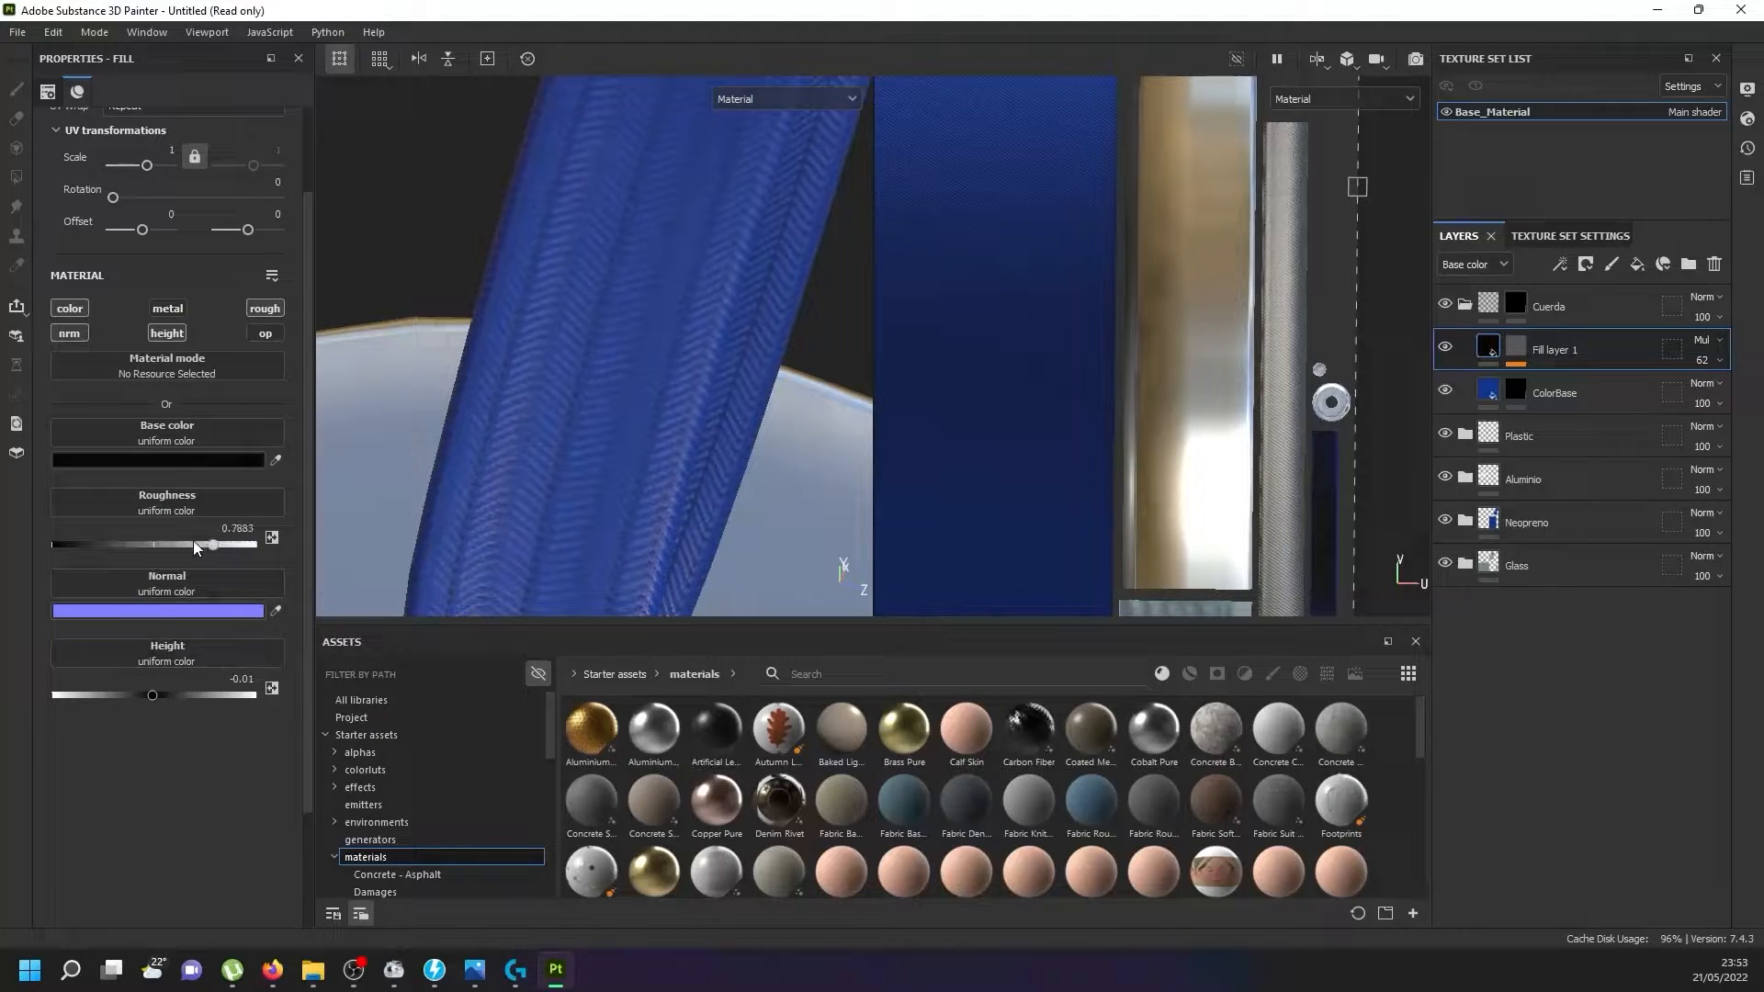
drag(222, 542, 234, 542)
Enable the weave layer's metal channel at about 0.17 and set its roughness to about 0.86, checking the strap.
click(181, 307)
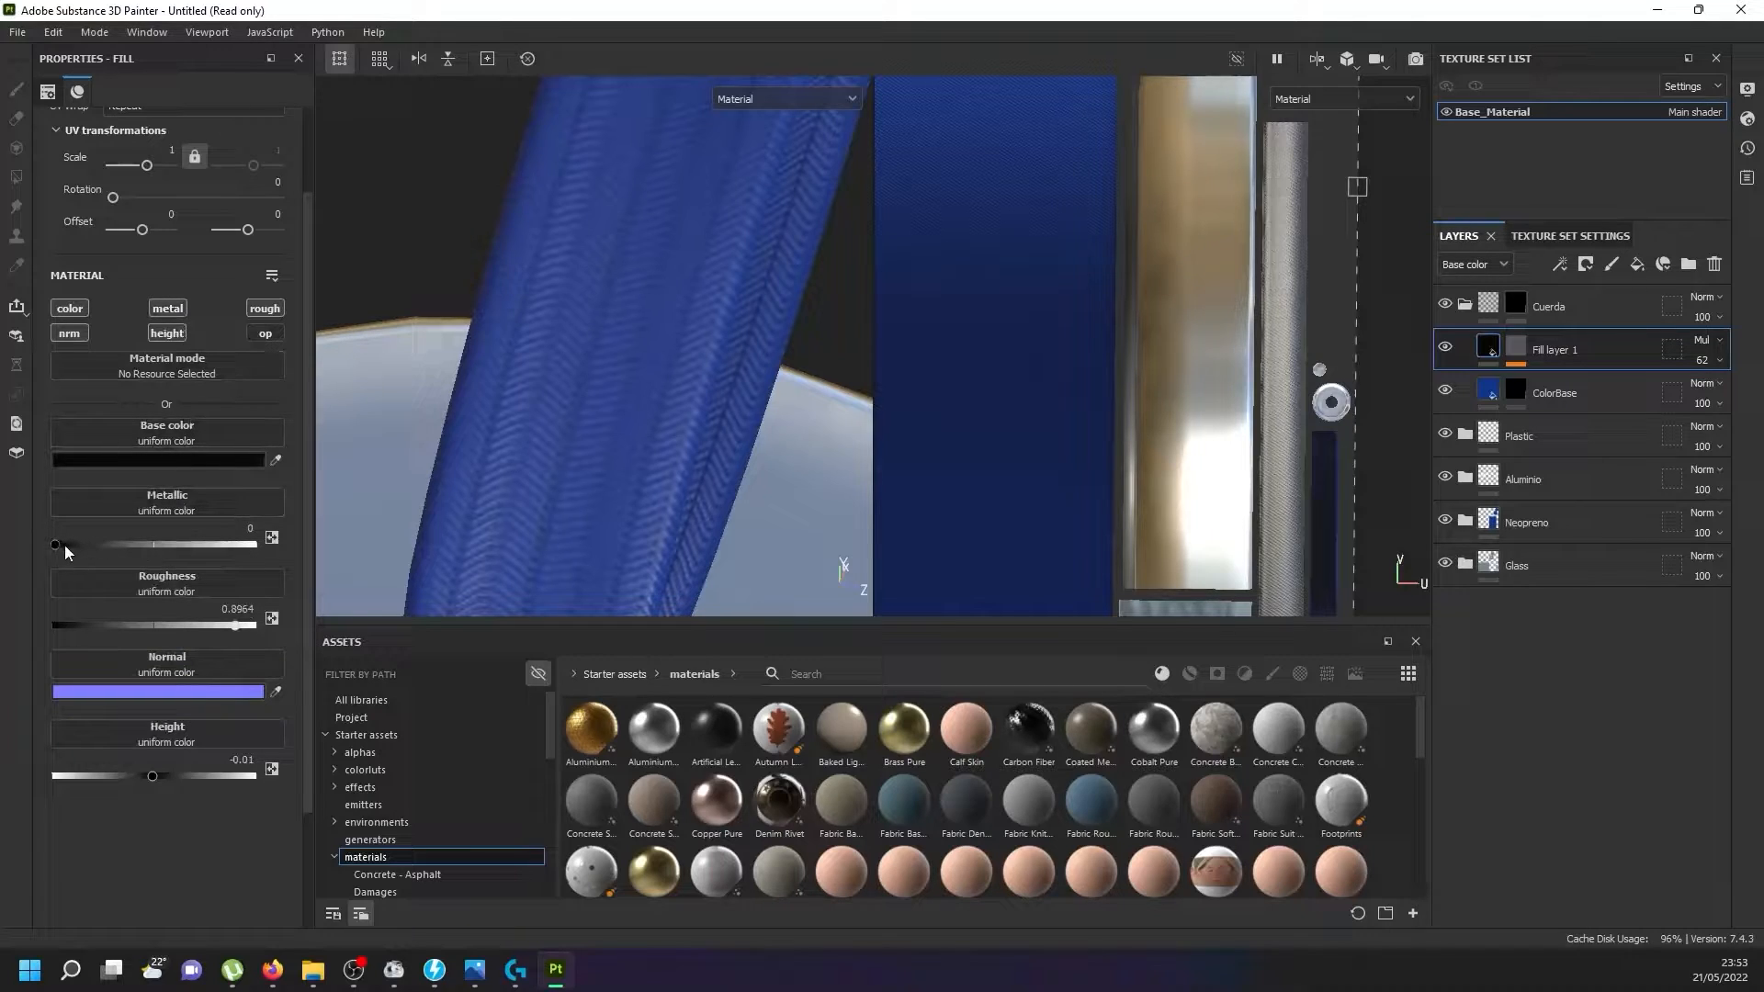
mouse_move(63, 544)
mouse_down()
mouse_move(174, 538)
mouse_move(86, 542)
mouse_up()
drag(234, 624, 207, 621)
scroll(678, 438, down, 3)
scroll(664, 419, up, 6)
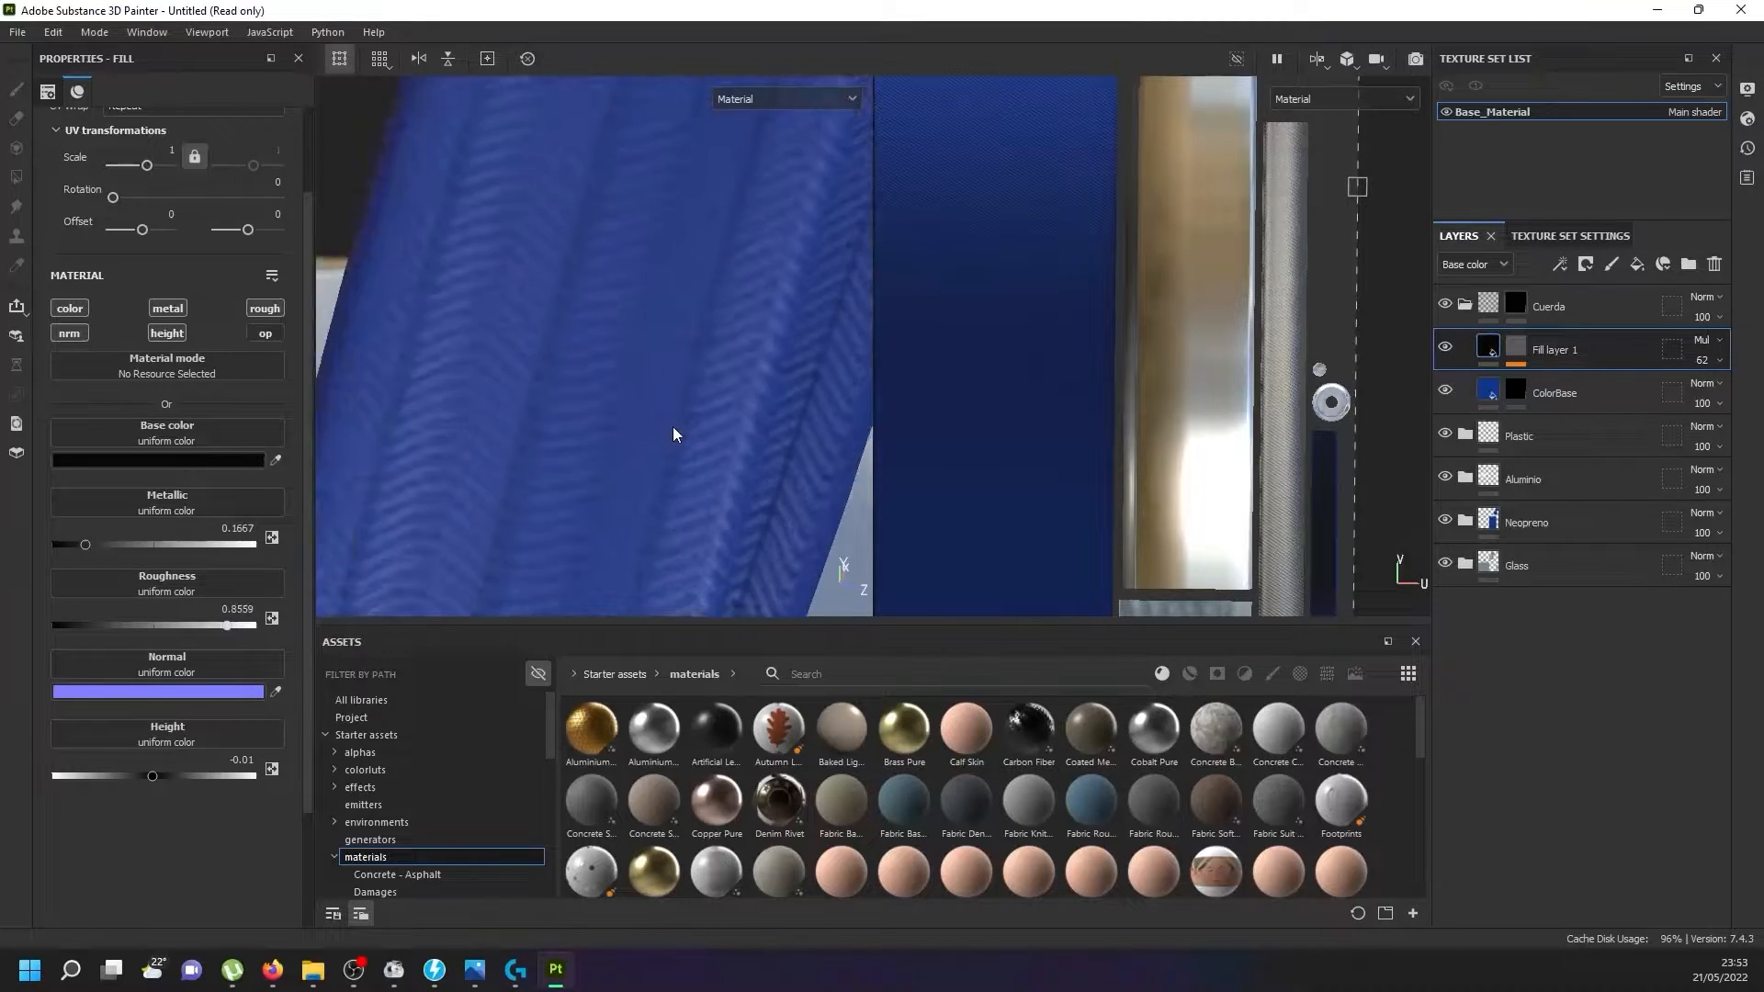
scroll(673, 434, down, 3)
scroll(670, 454, up, 2)
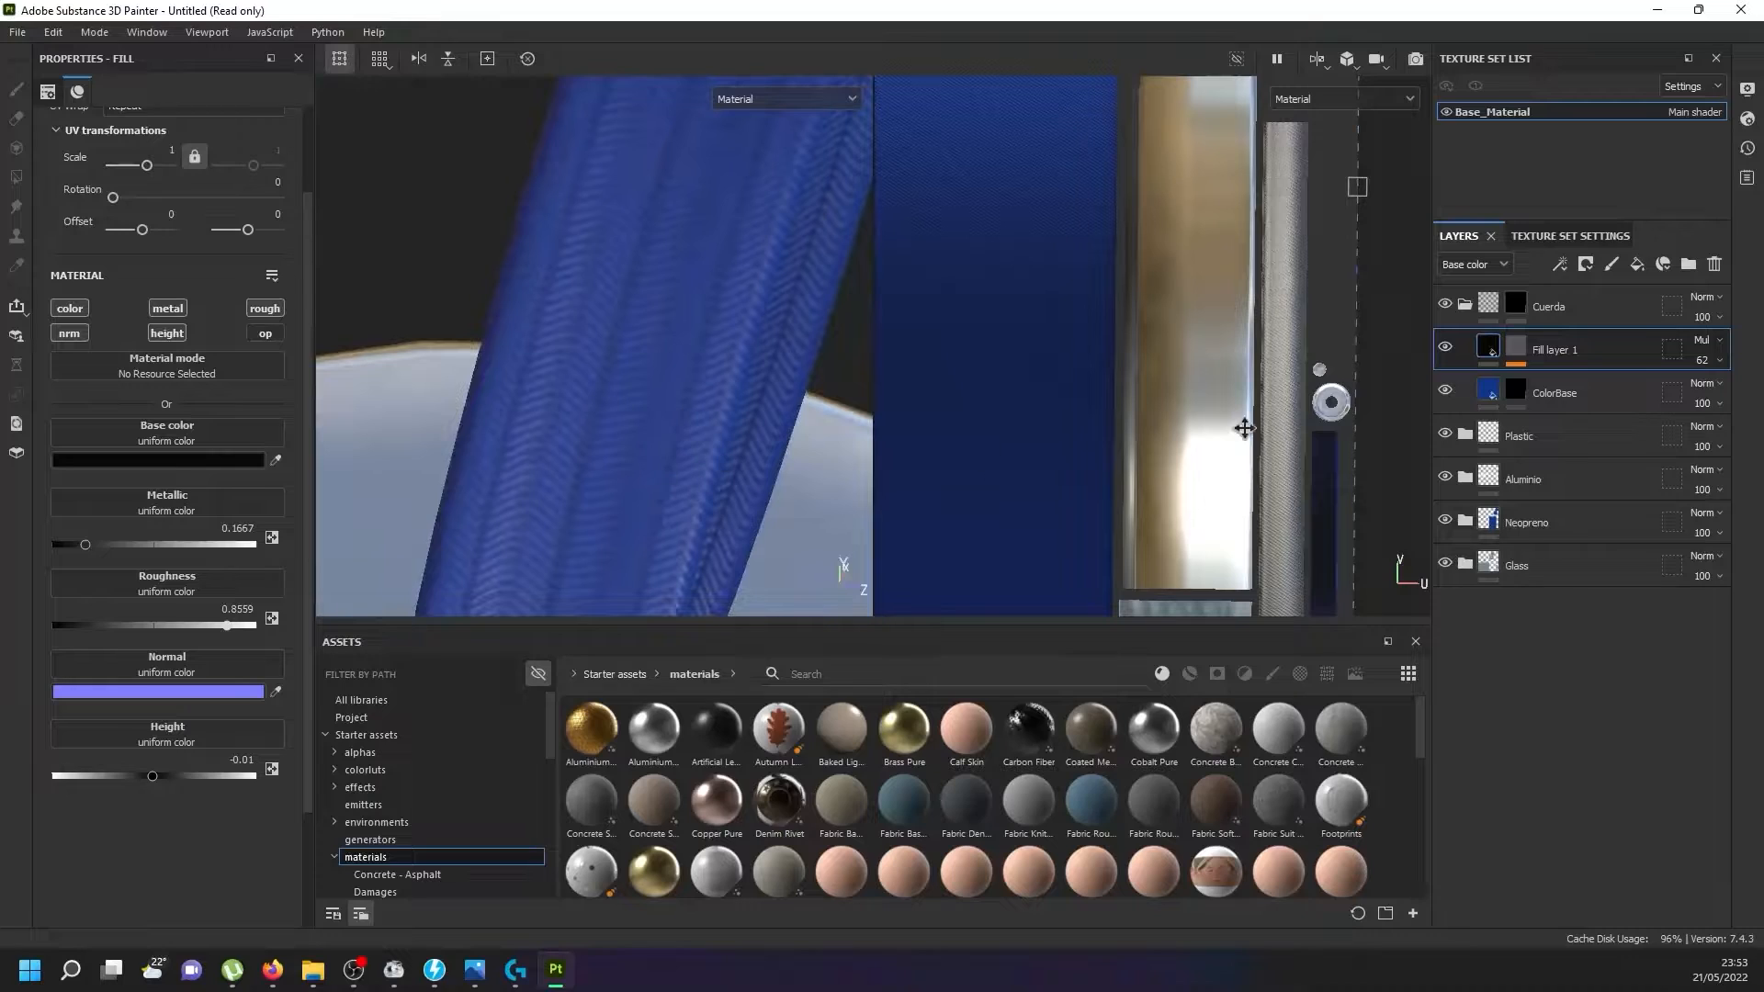
Set the UV scale of the weave mask's Fabric Diagonal fill to 100 and check the strap from several angles.
click(1515, 347)
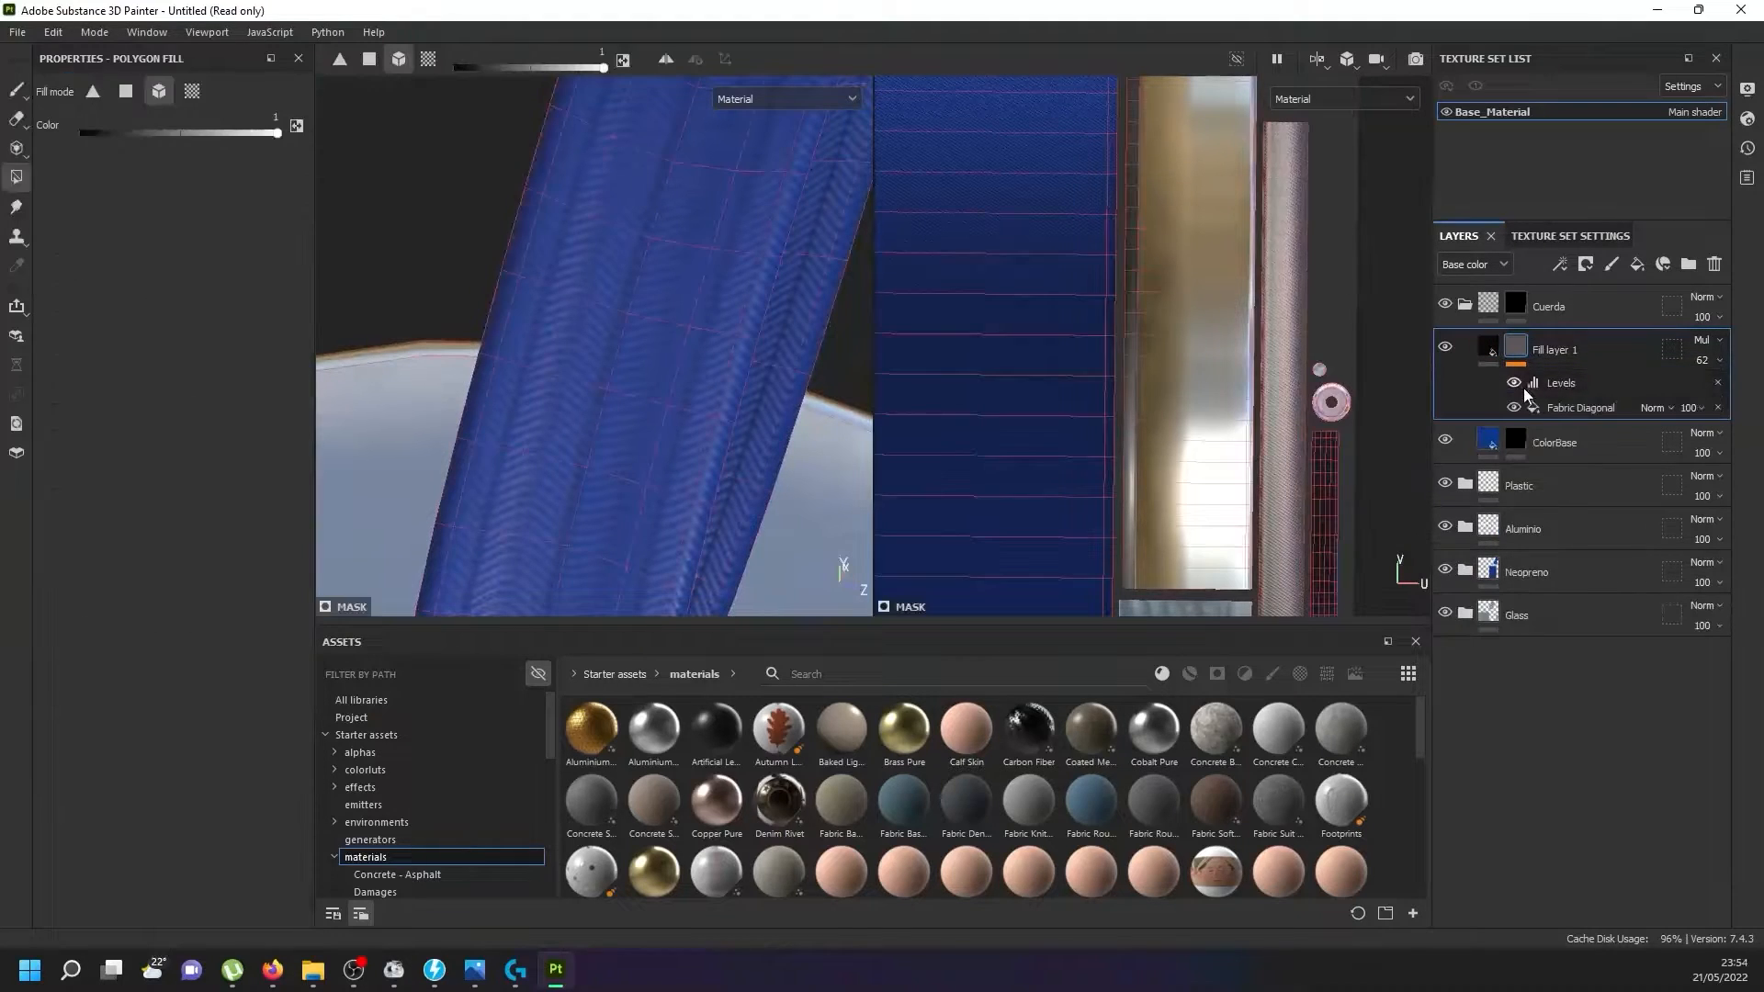
click(1540, 407)
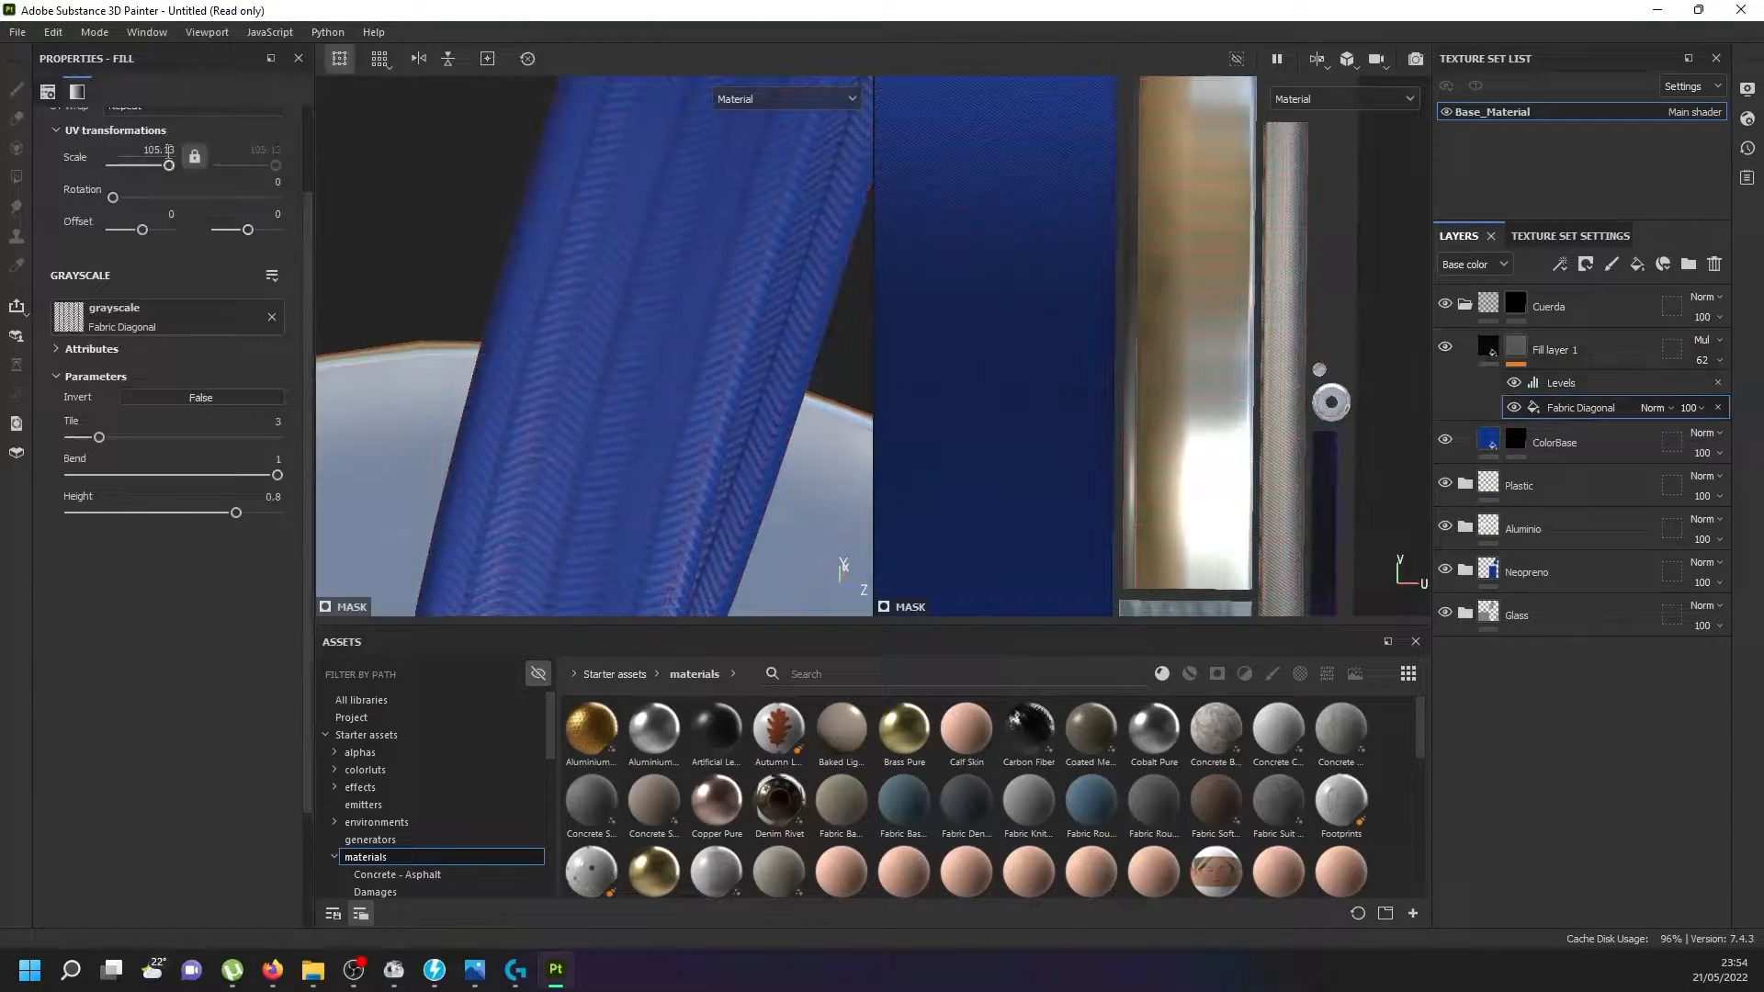
double_click(157, 148)
text(100)
key(Return)
scroll(614, 396, down, 3)
scroll(614, 388, down, 2)
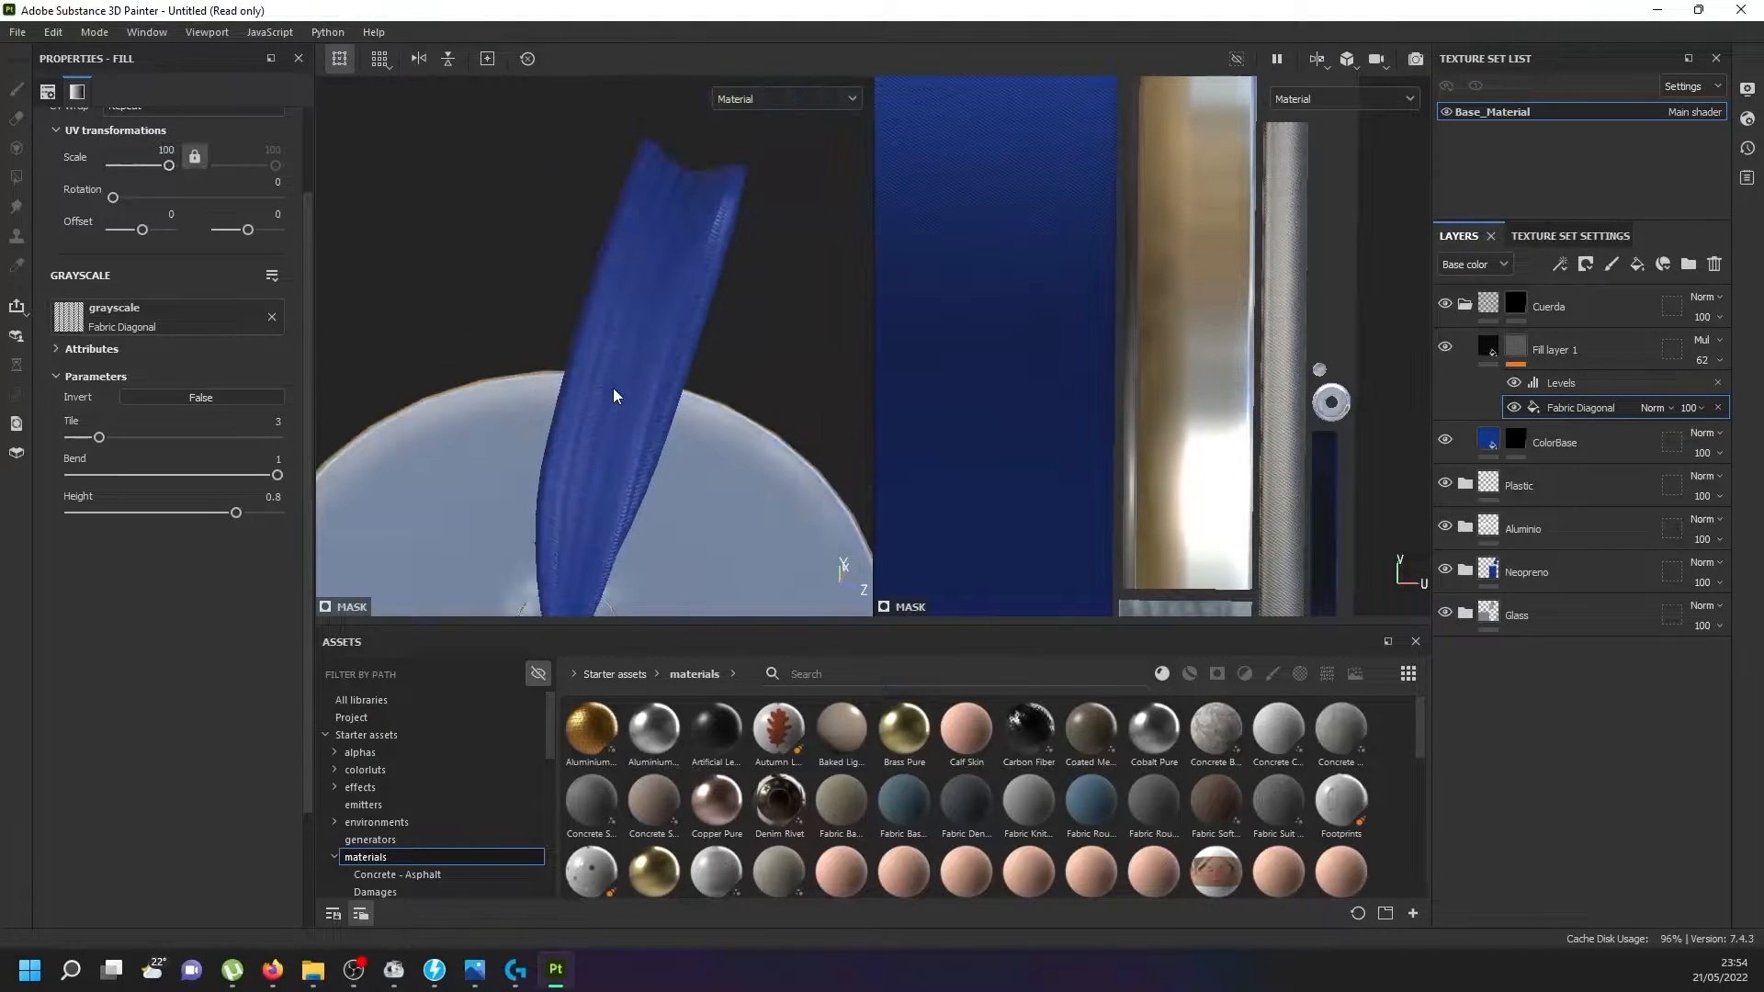
alt+drag(614, 388, 552, 460)
scroll(618, 414, up, 4)
scroll(620, 419, down, 5)
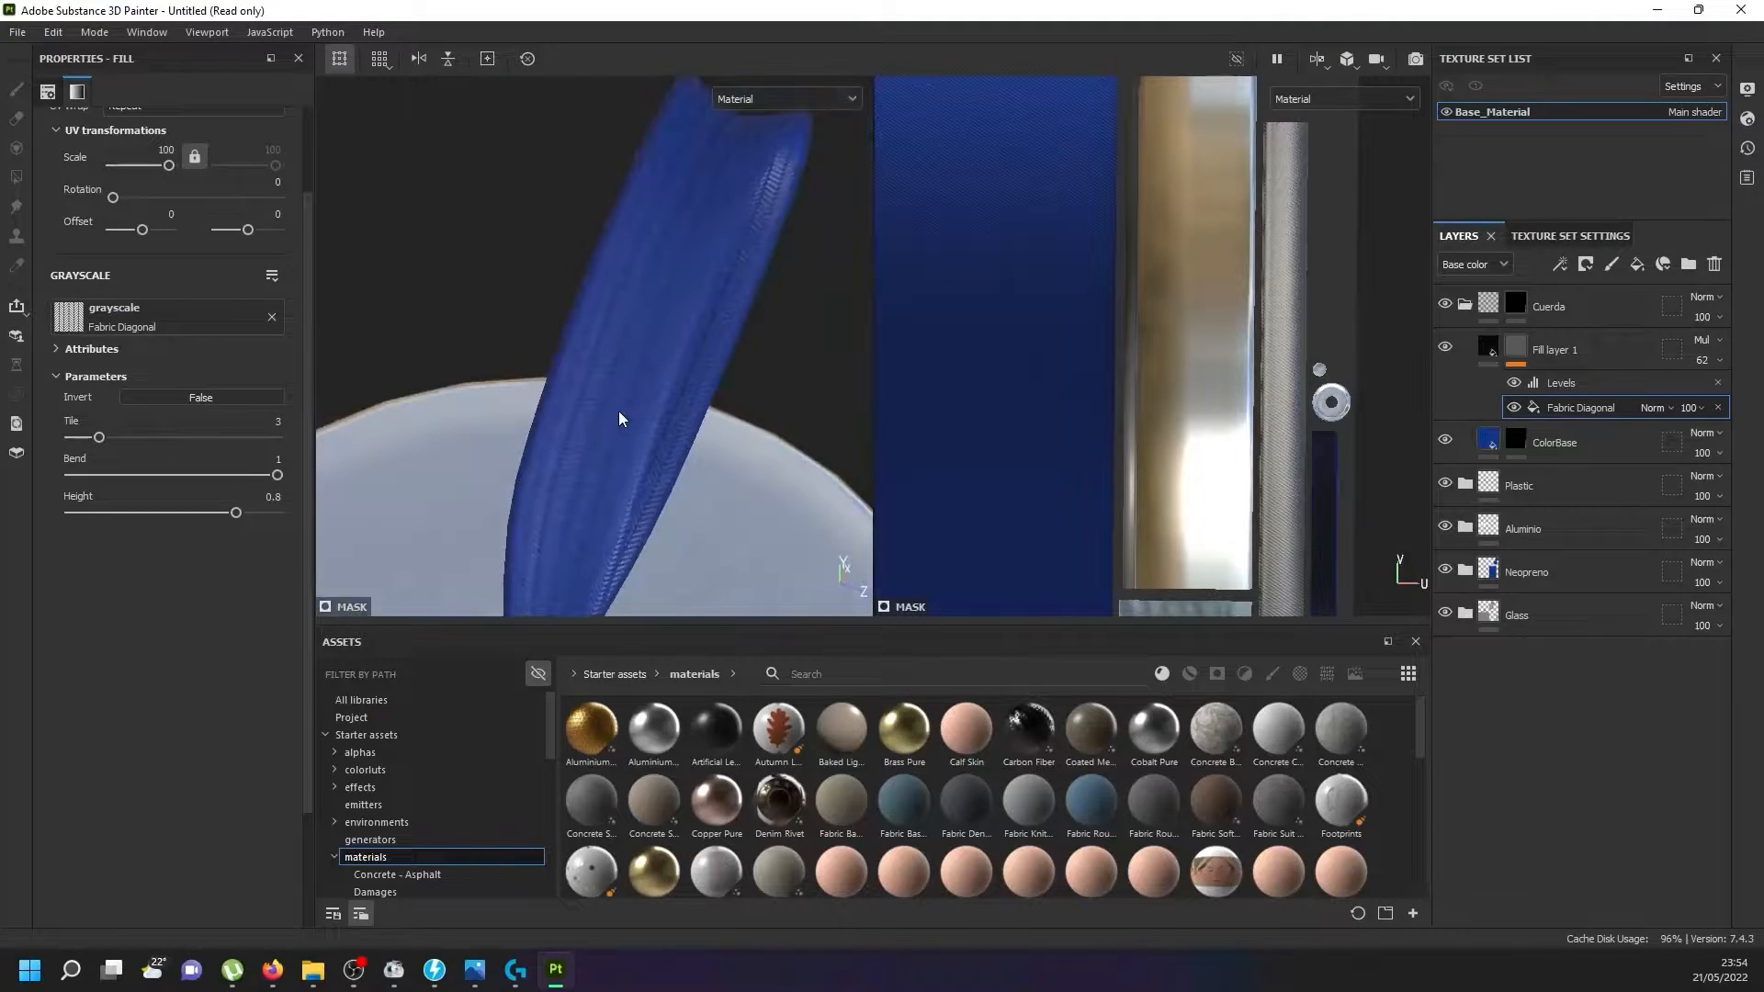
mouse_move(616, 412)
alt+mouse_down()
mouse_move(582, 476)
mouse_move(449, 372)
mouse_move(603, 472)
mouse_move(619, 445)
alt+mouse_up()
scroll(620, 445, up, 4)
scroll(685, 362, down, 3)
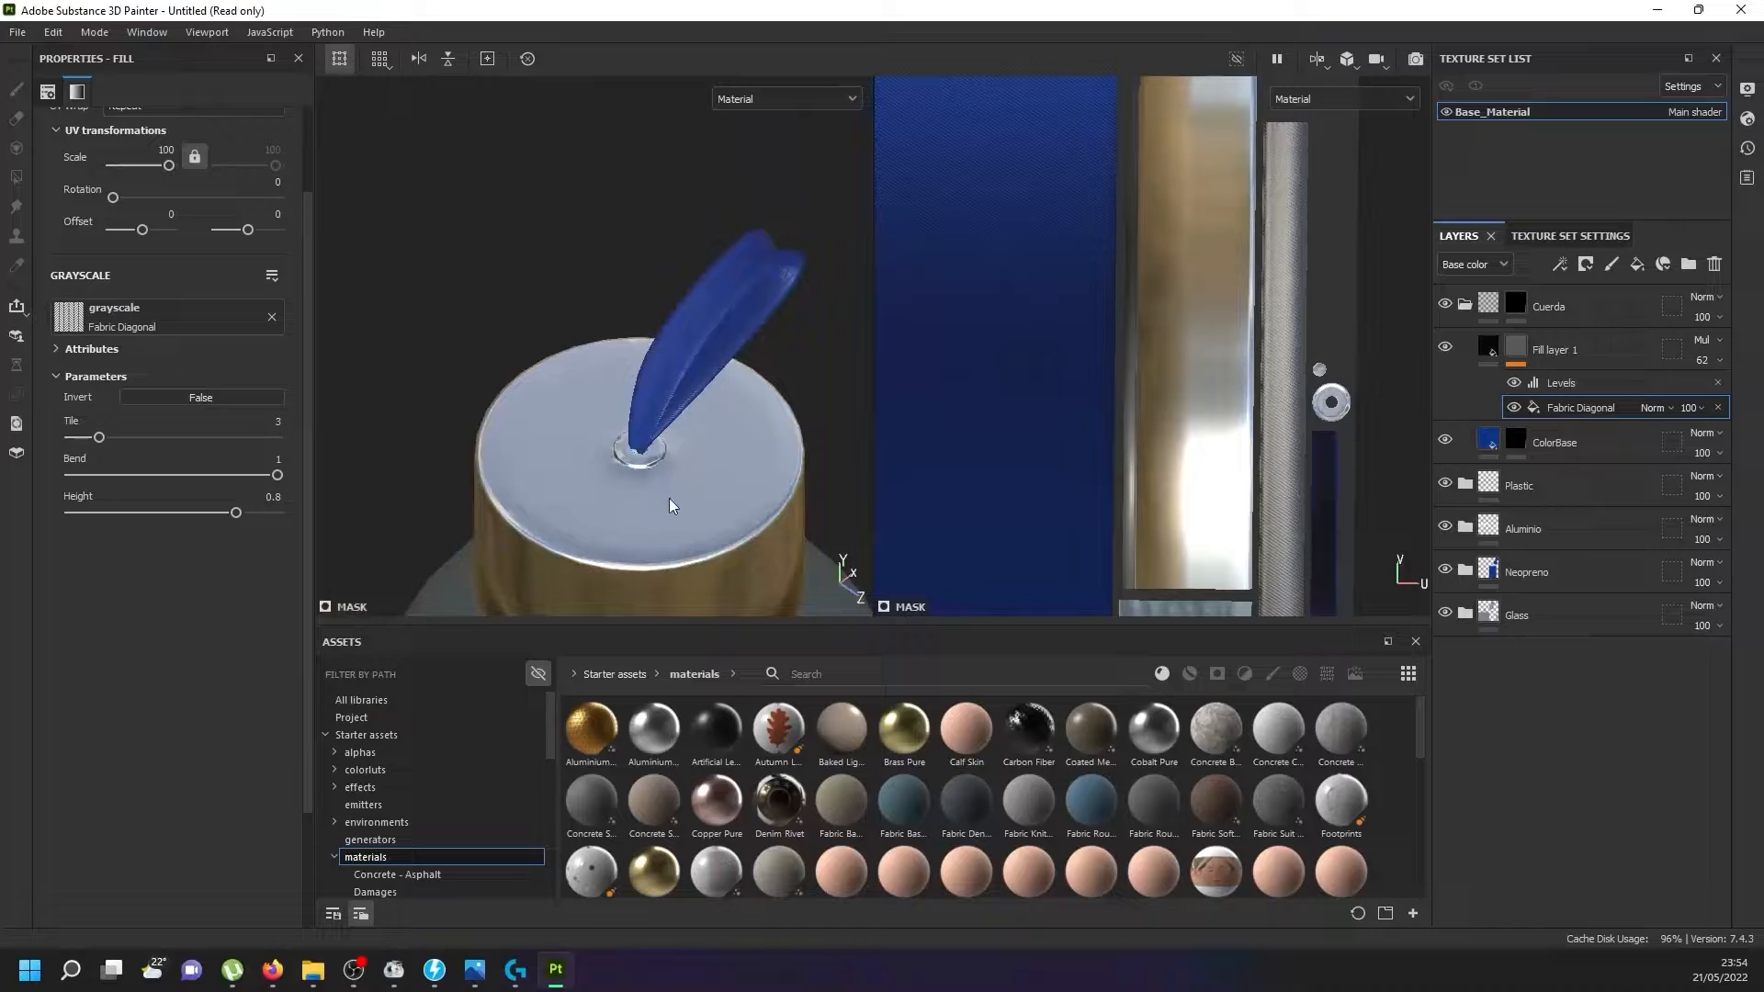
Rename the weave layer as Detail and collapse the Cuerda folder.
click(1569, 351)
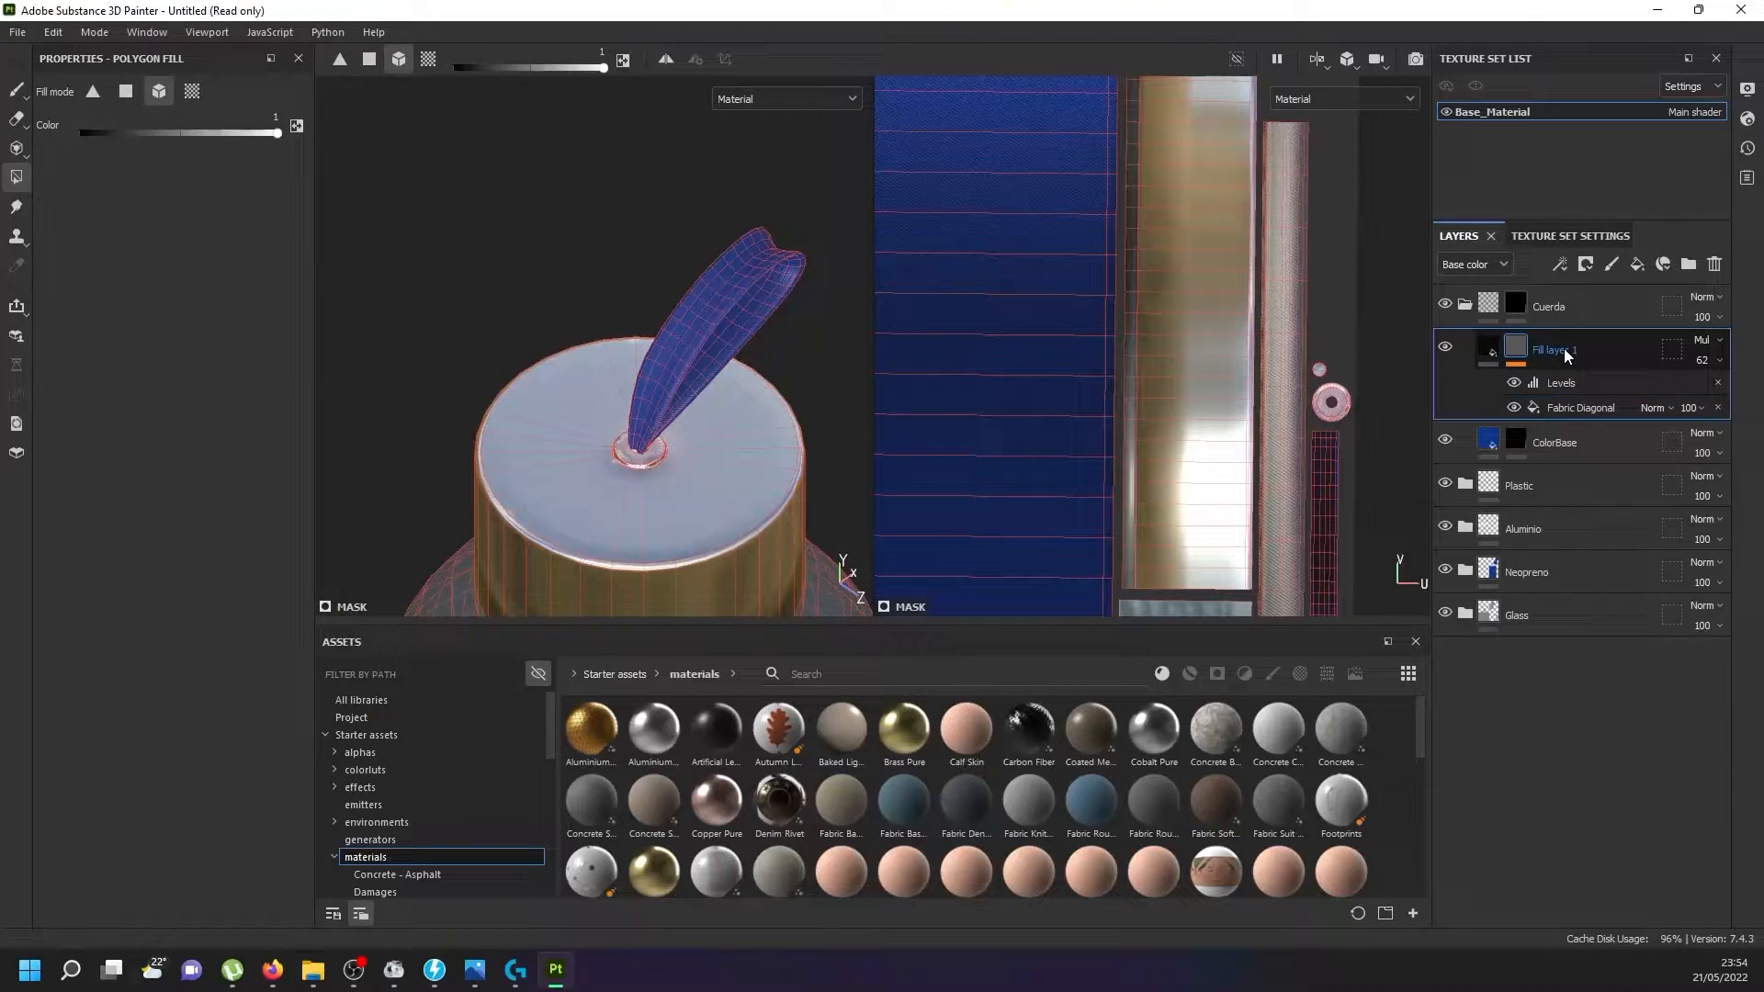
double_click(1564, 349)
text(Detail)
key(Return)
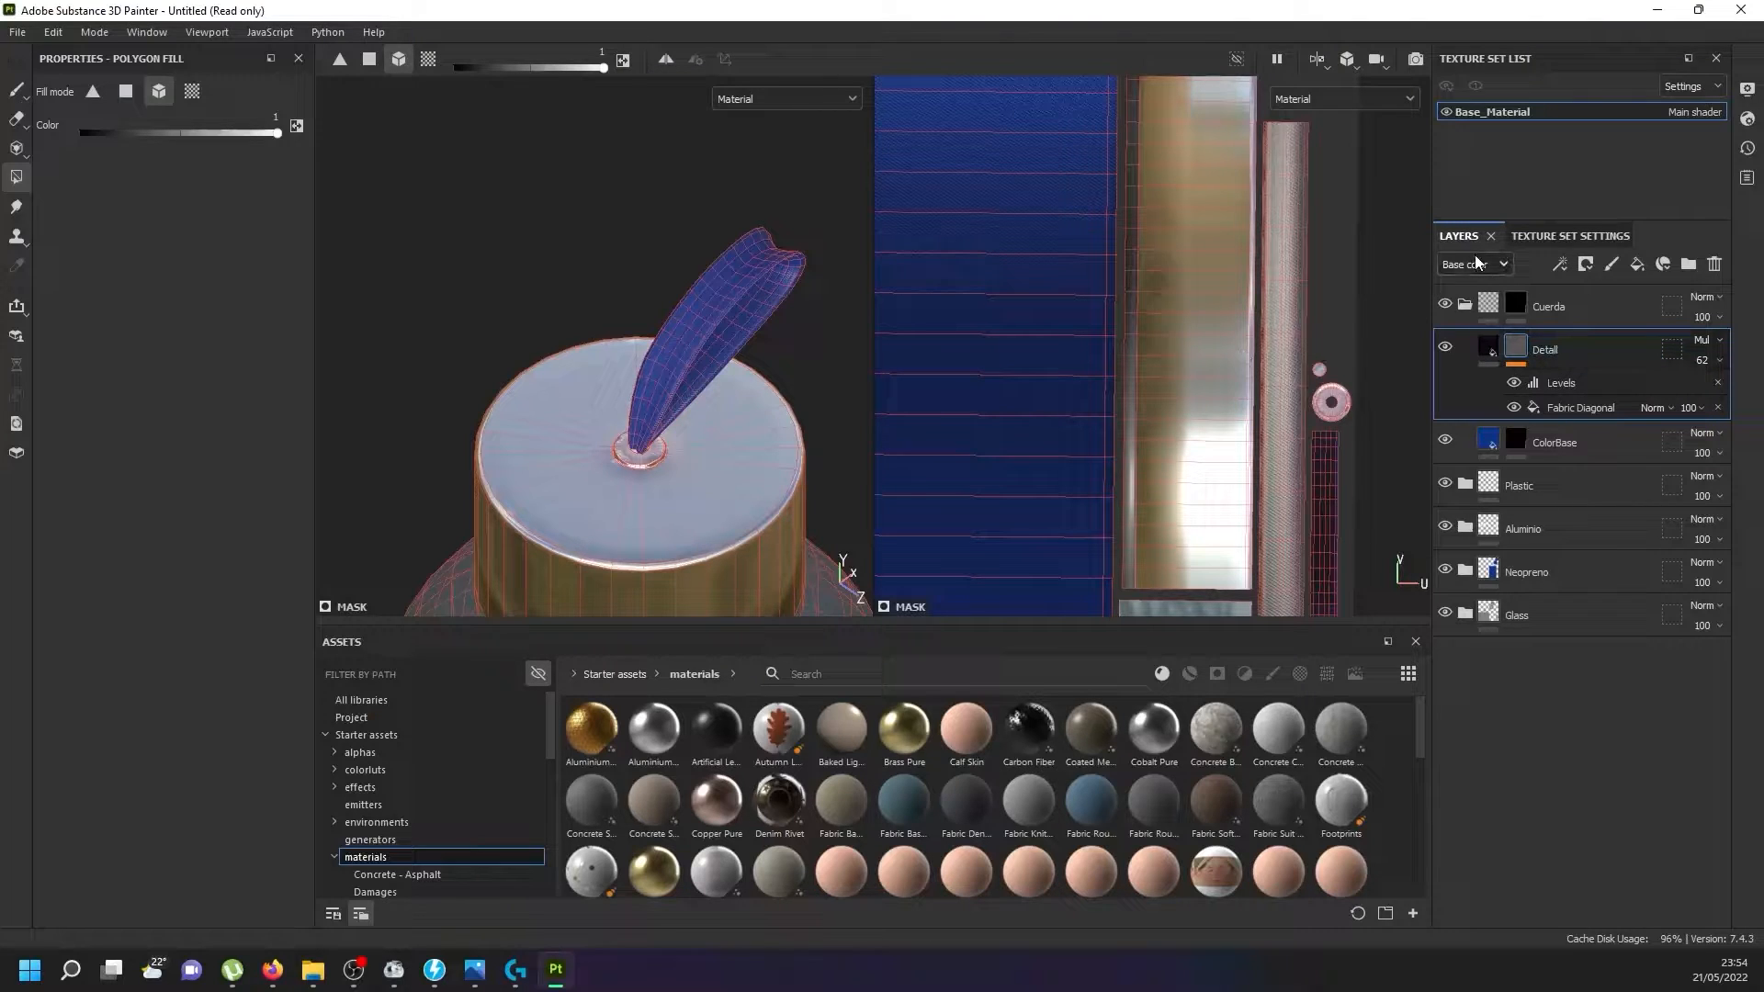
click(1465, 305)
Save the project under the name Cantimplora.
key(ctrl)
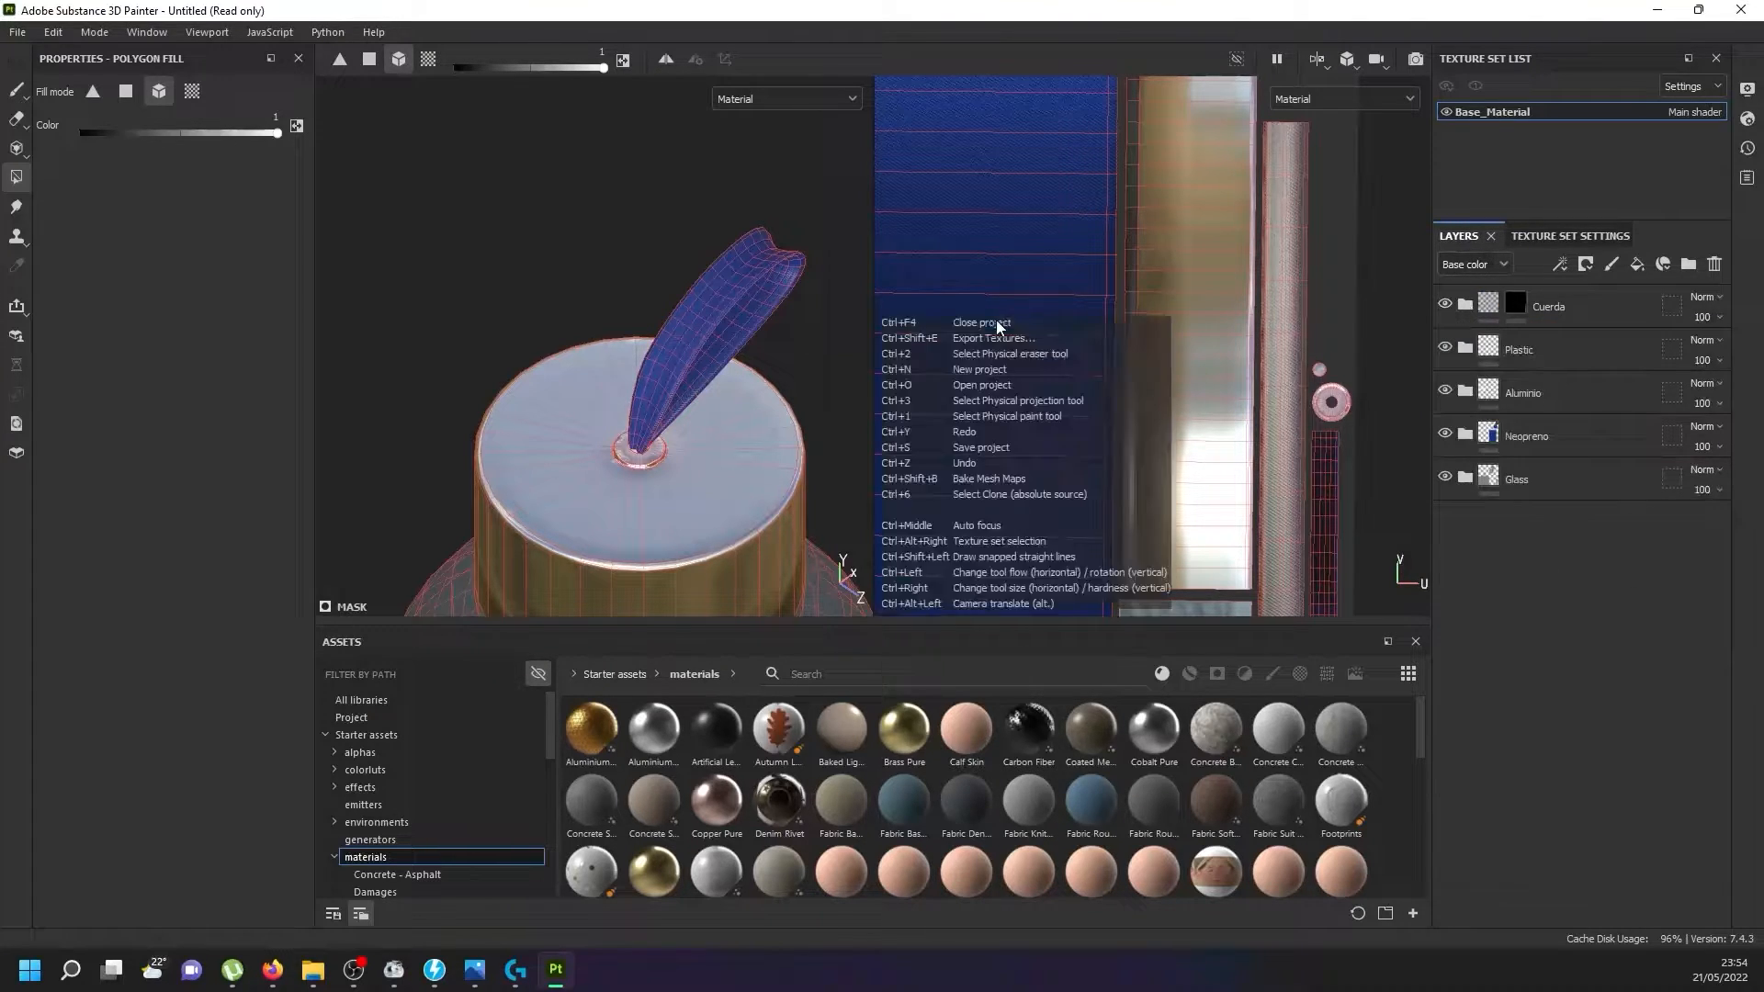
key(ctrl+s)
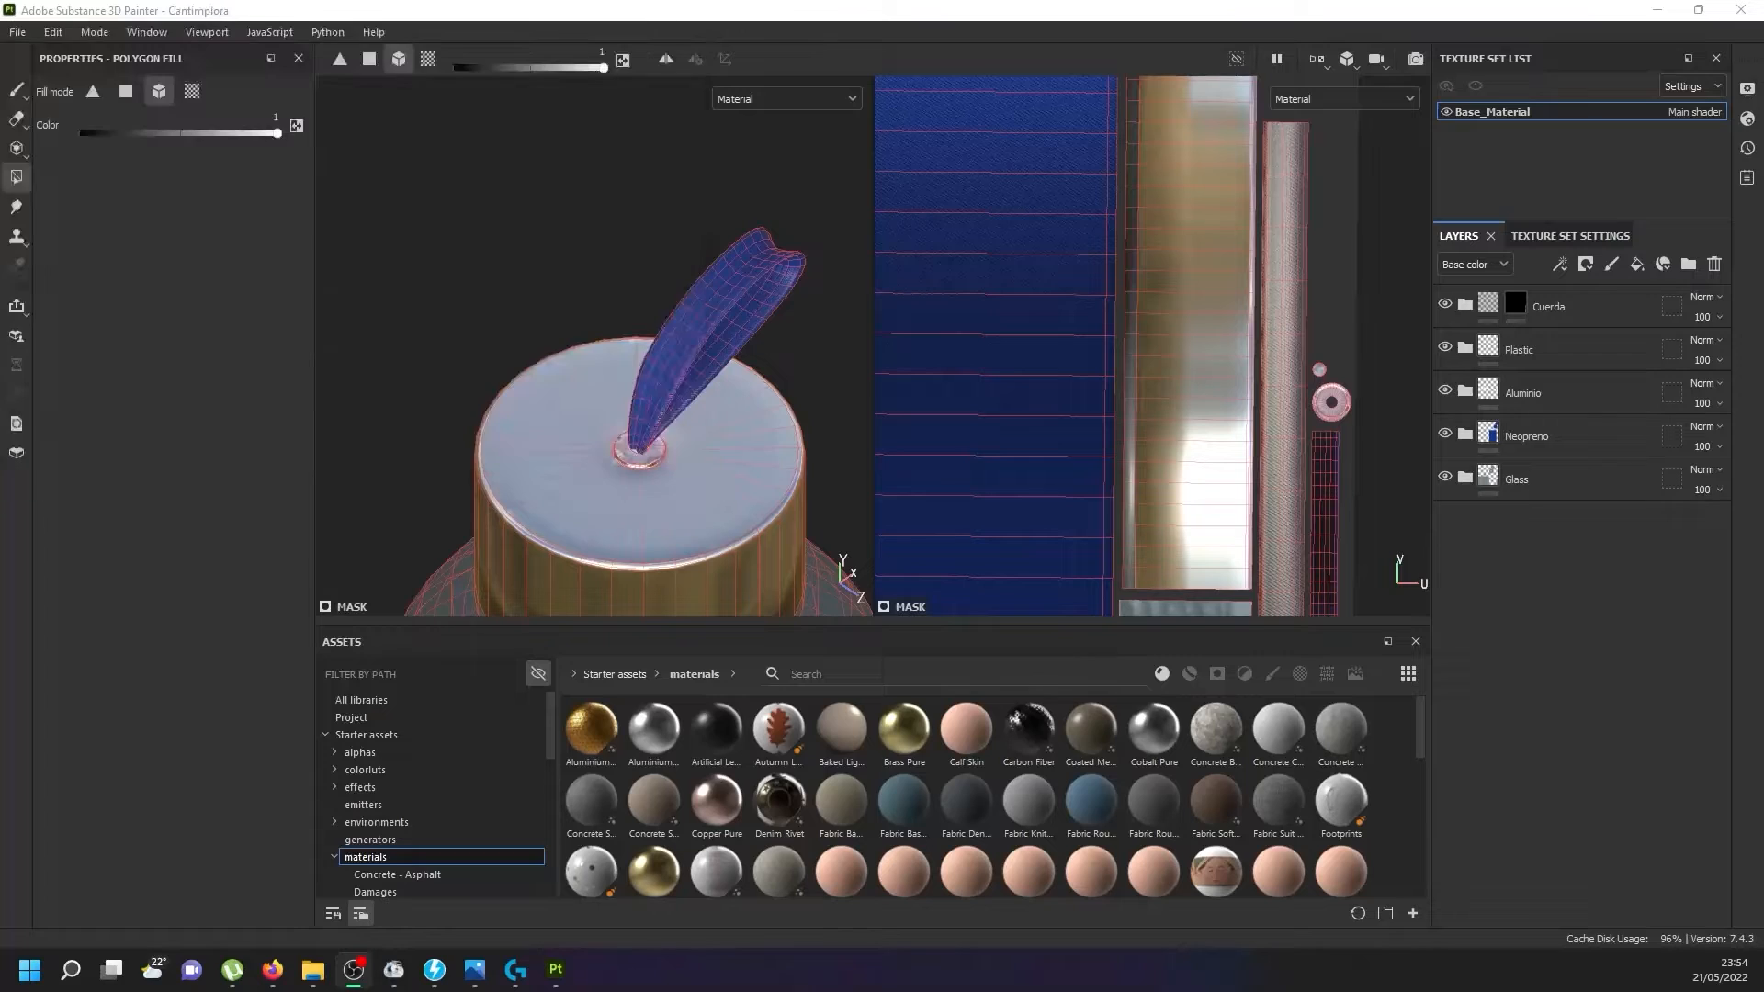
mouse_move(789, 418)
alt+mouse_down()
mouse_move(689, 481)
mouse_move(669, 526)
mouse_move(669, 422)
mouse_move(685, 515)
mouse_move(697, 500)
alt+mouse_up()
scroll(653, 482, up, 4)
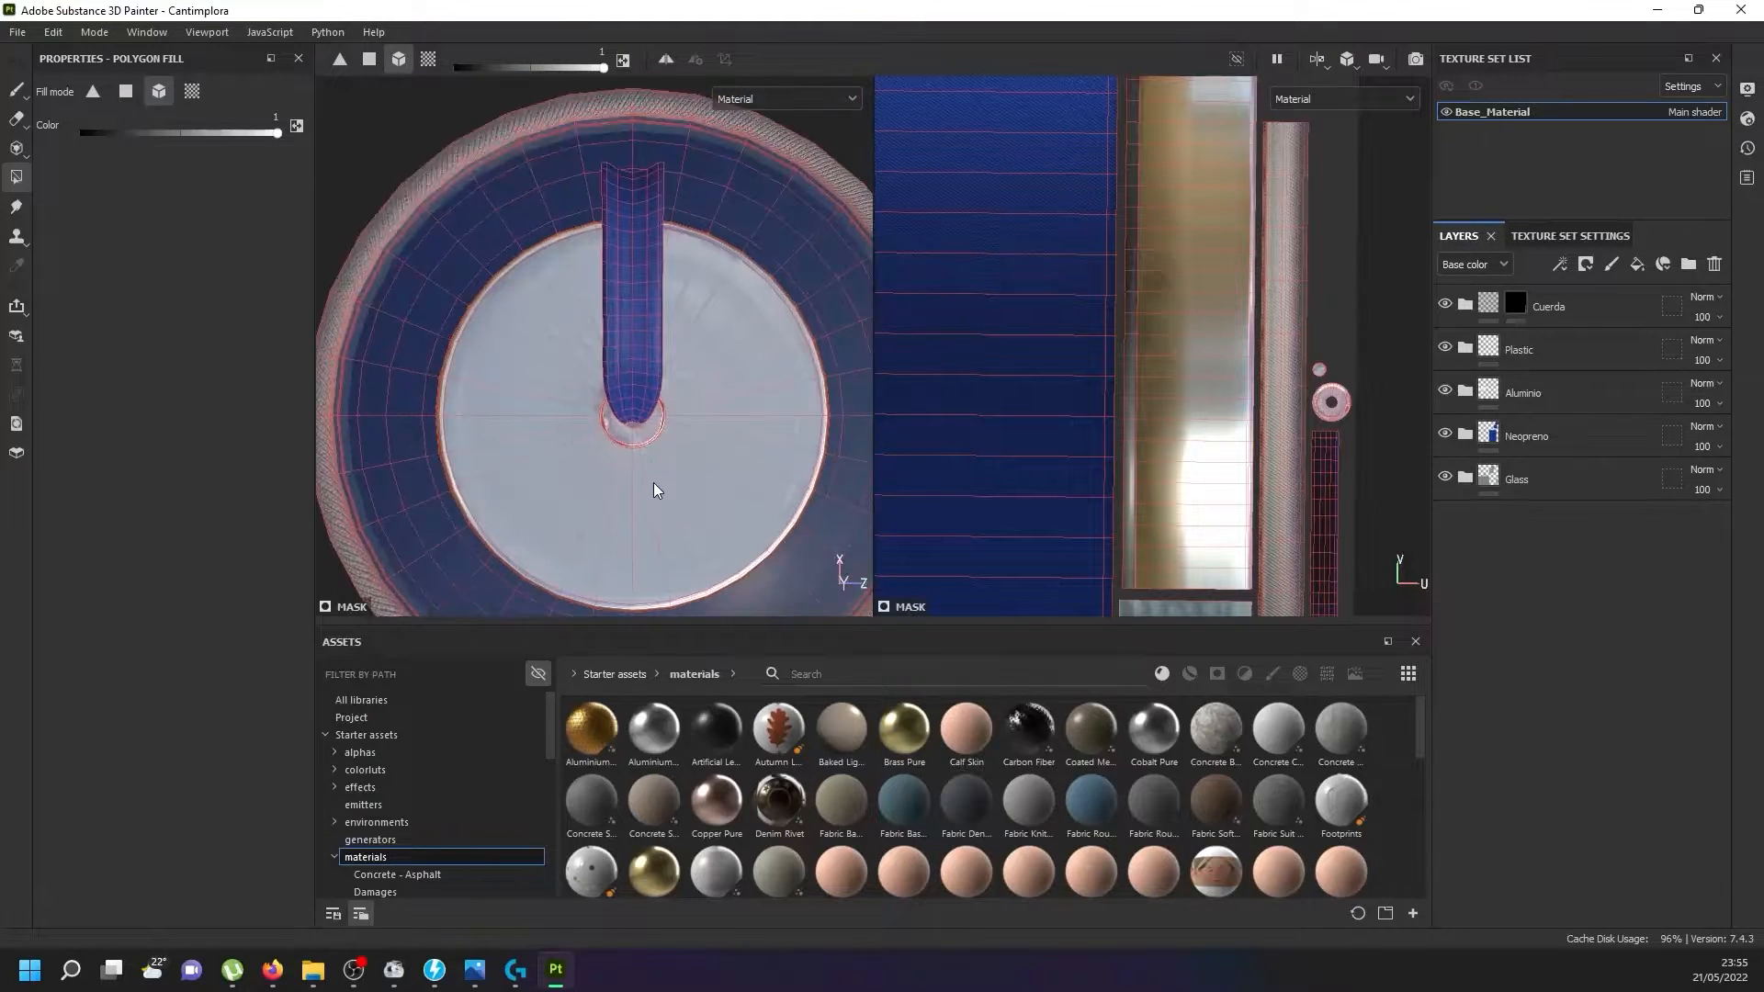
Add a fill layer above Aluminium Pure in the Aluminio folder, keeping only its metal and rough channels active.
click(1524, 396)
click(1464, 391)
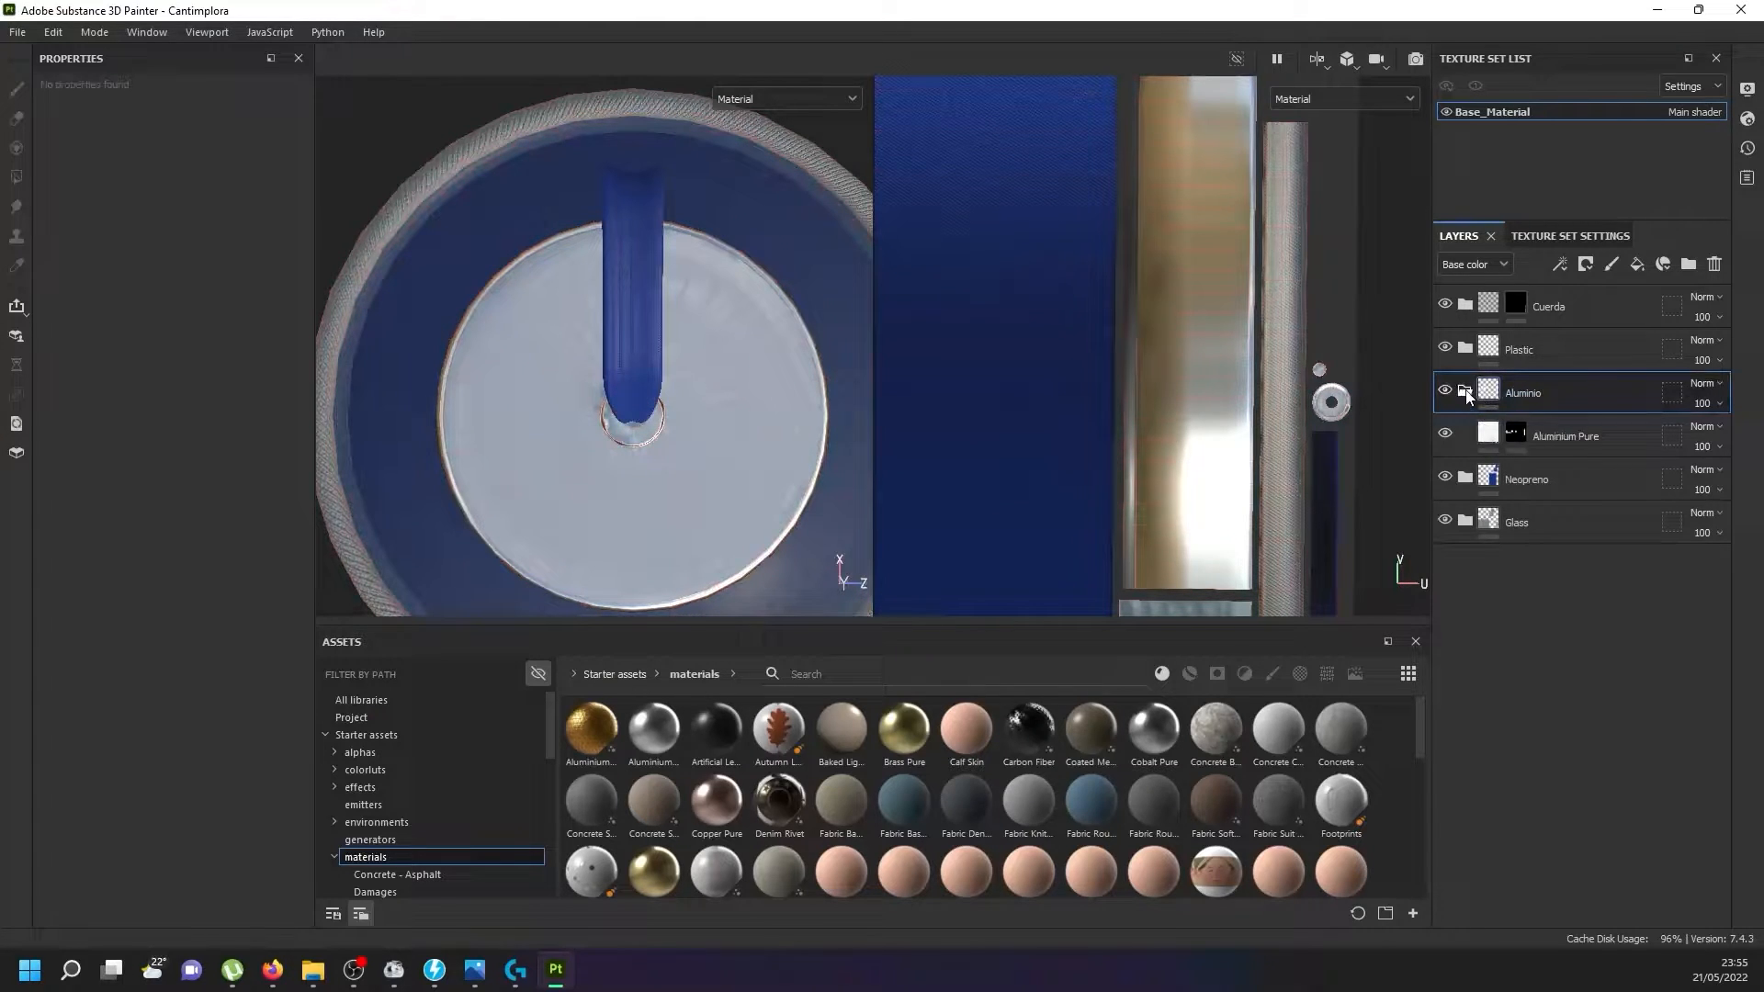
click(1549, 437)
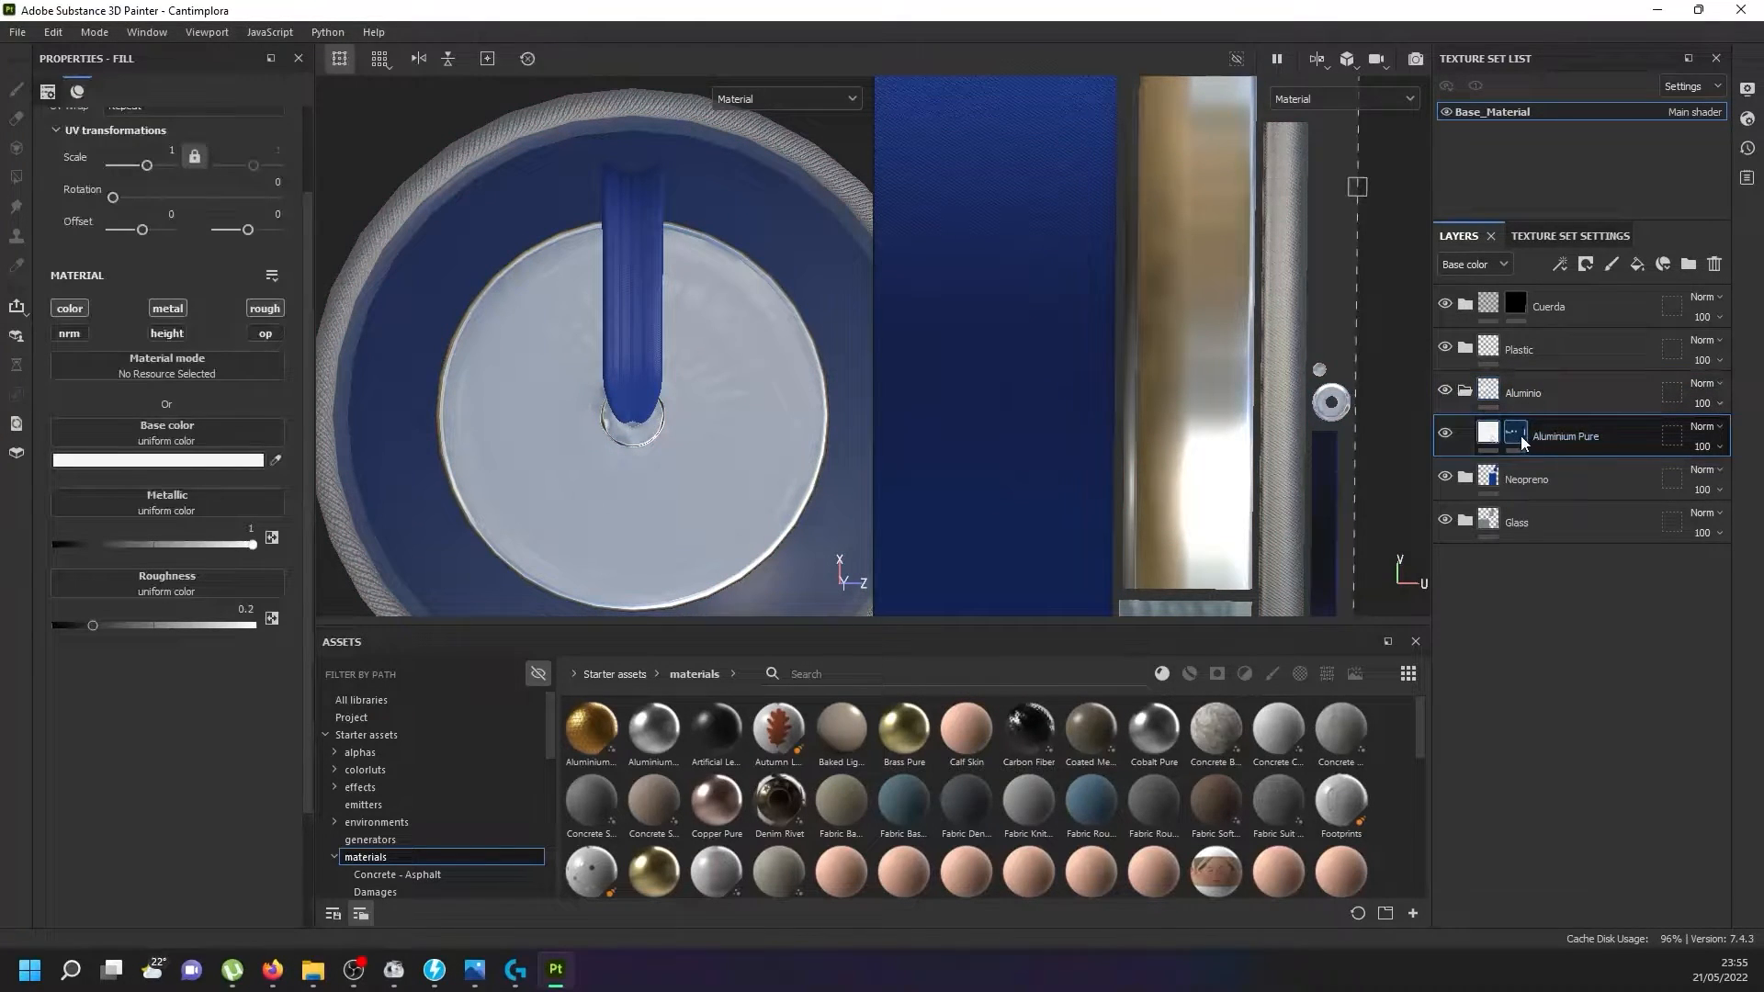
scroll(684, 474, up, 3)
scroll(684, 475, down, 2)
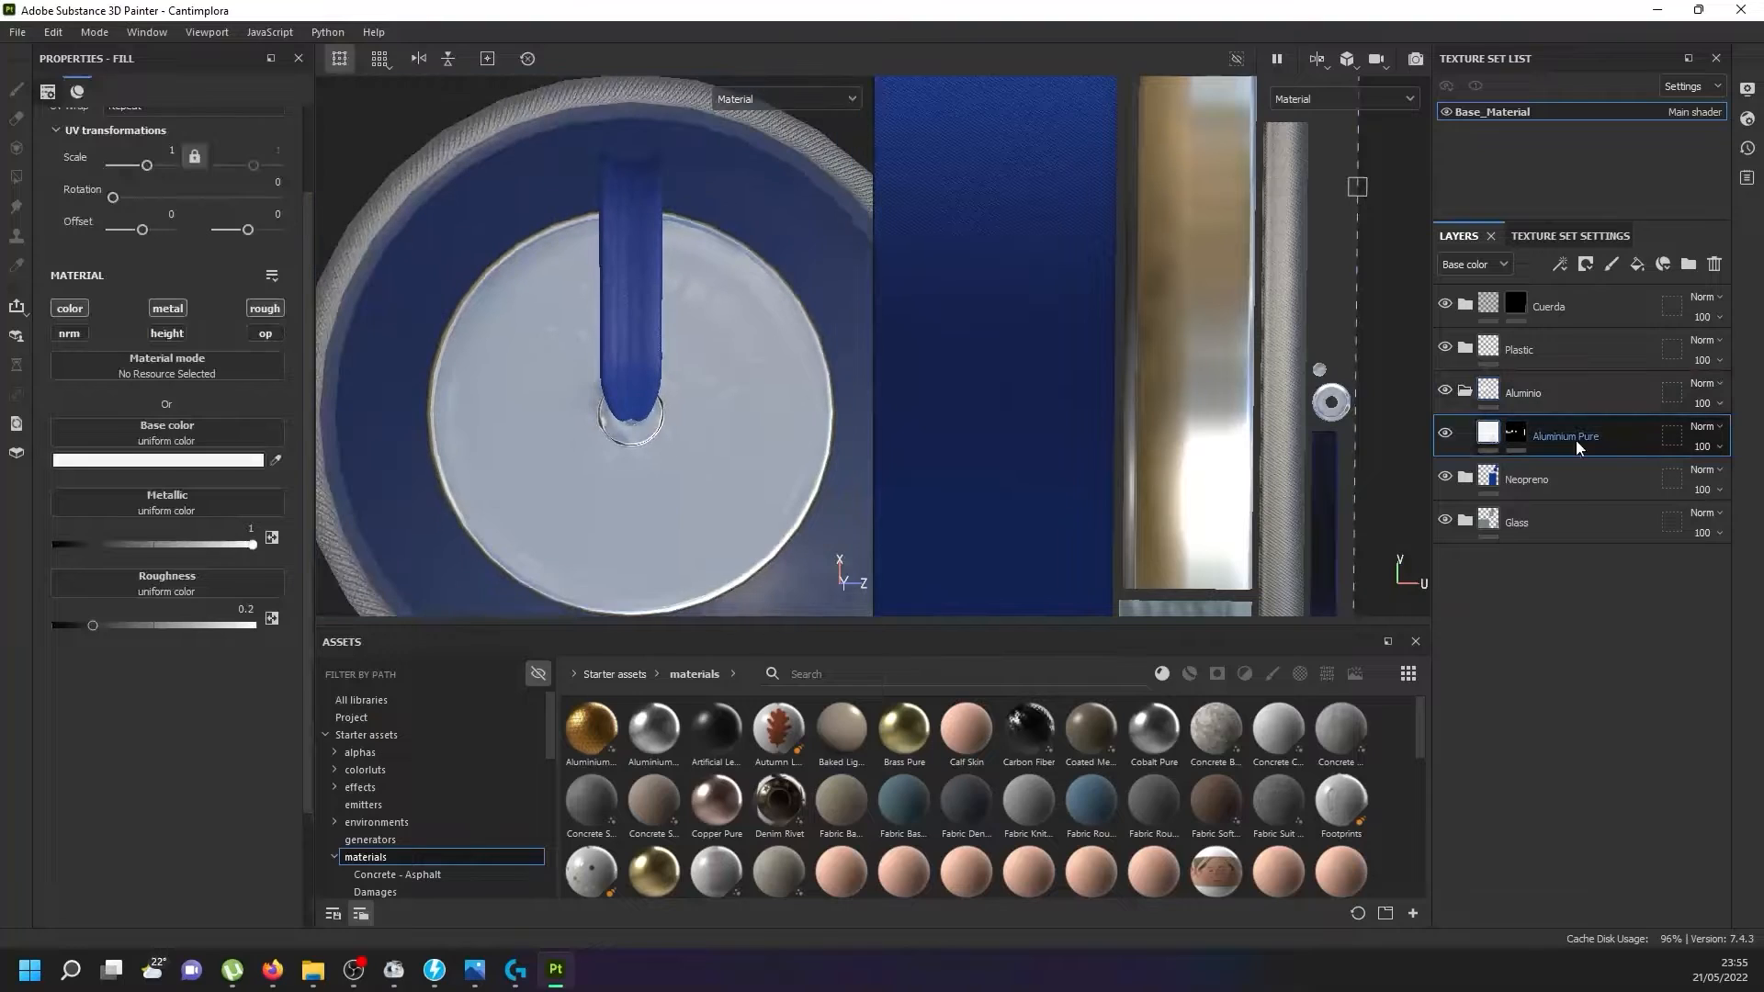
click(1636, 264)
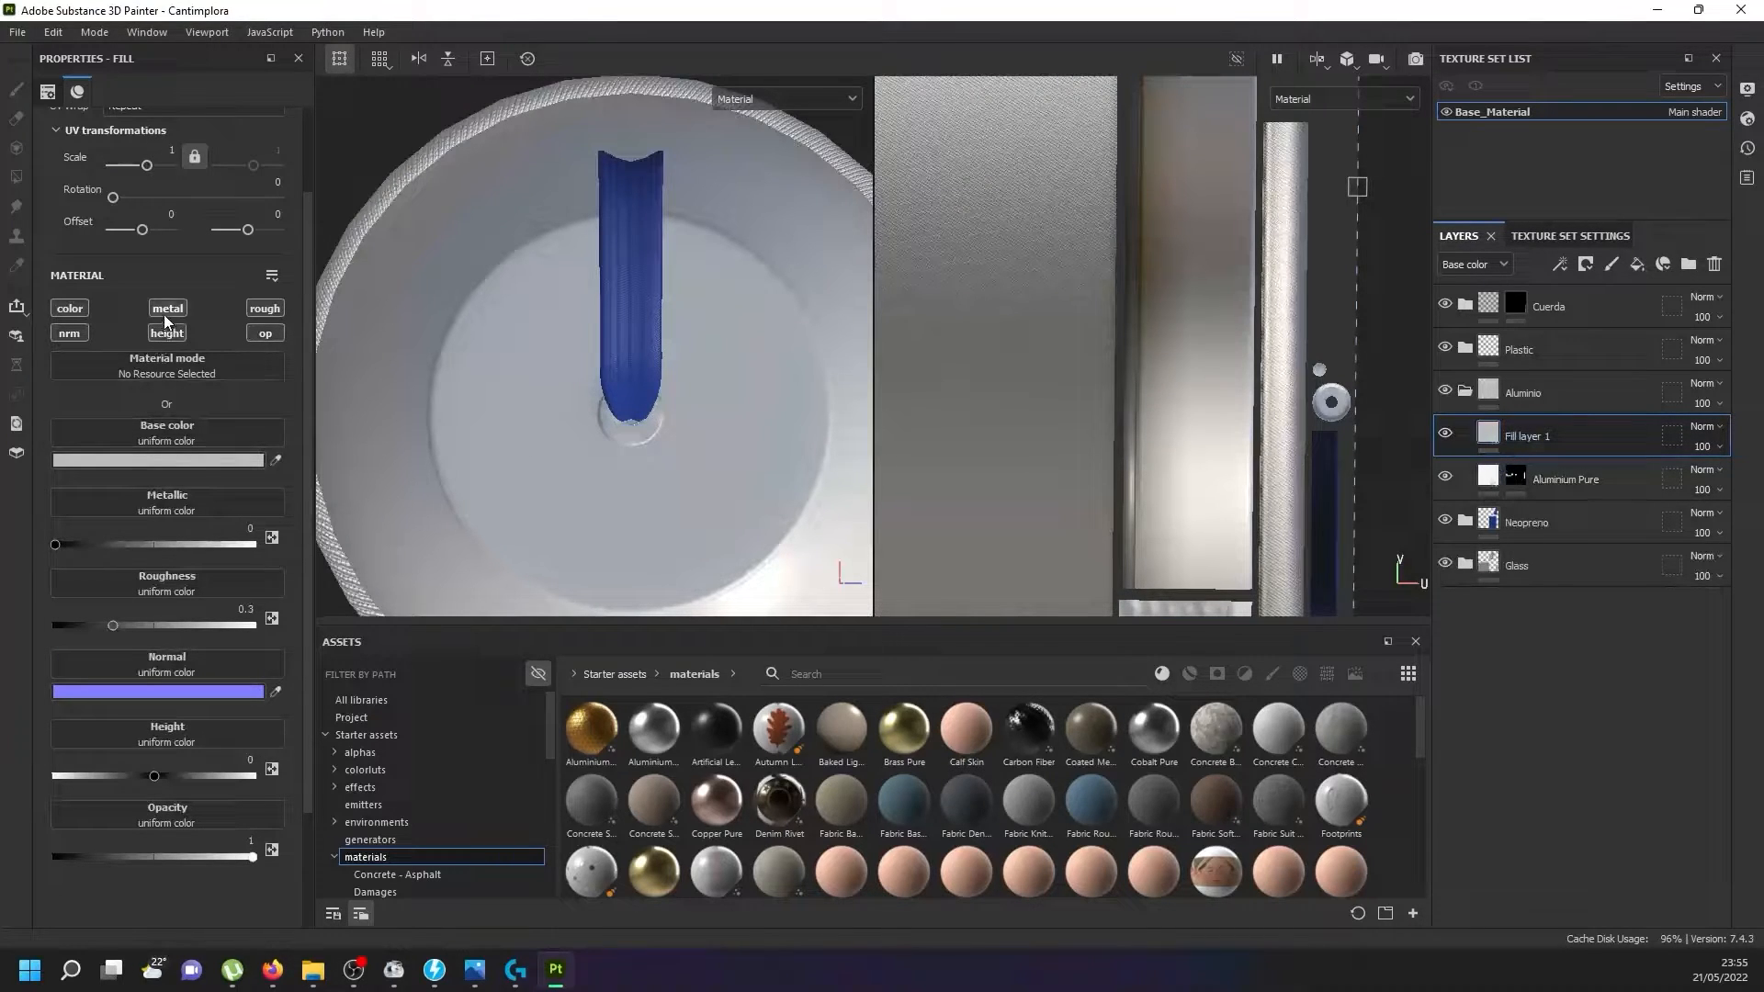
click(81, 308)
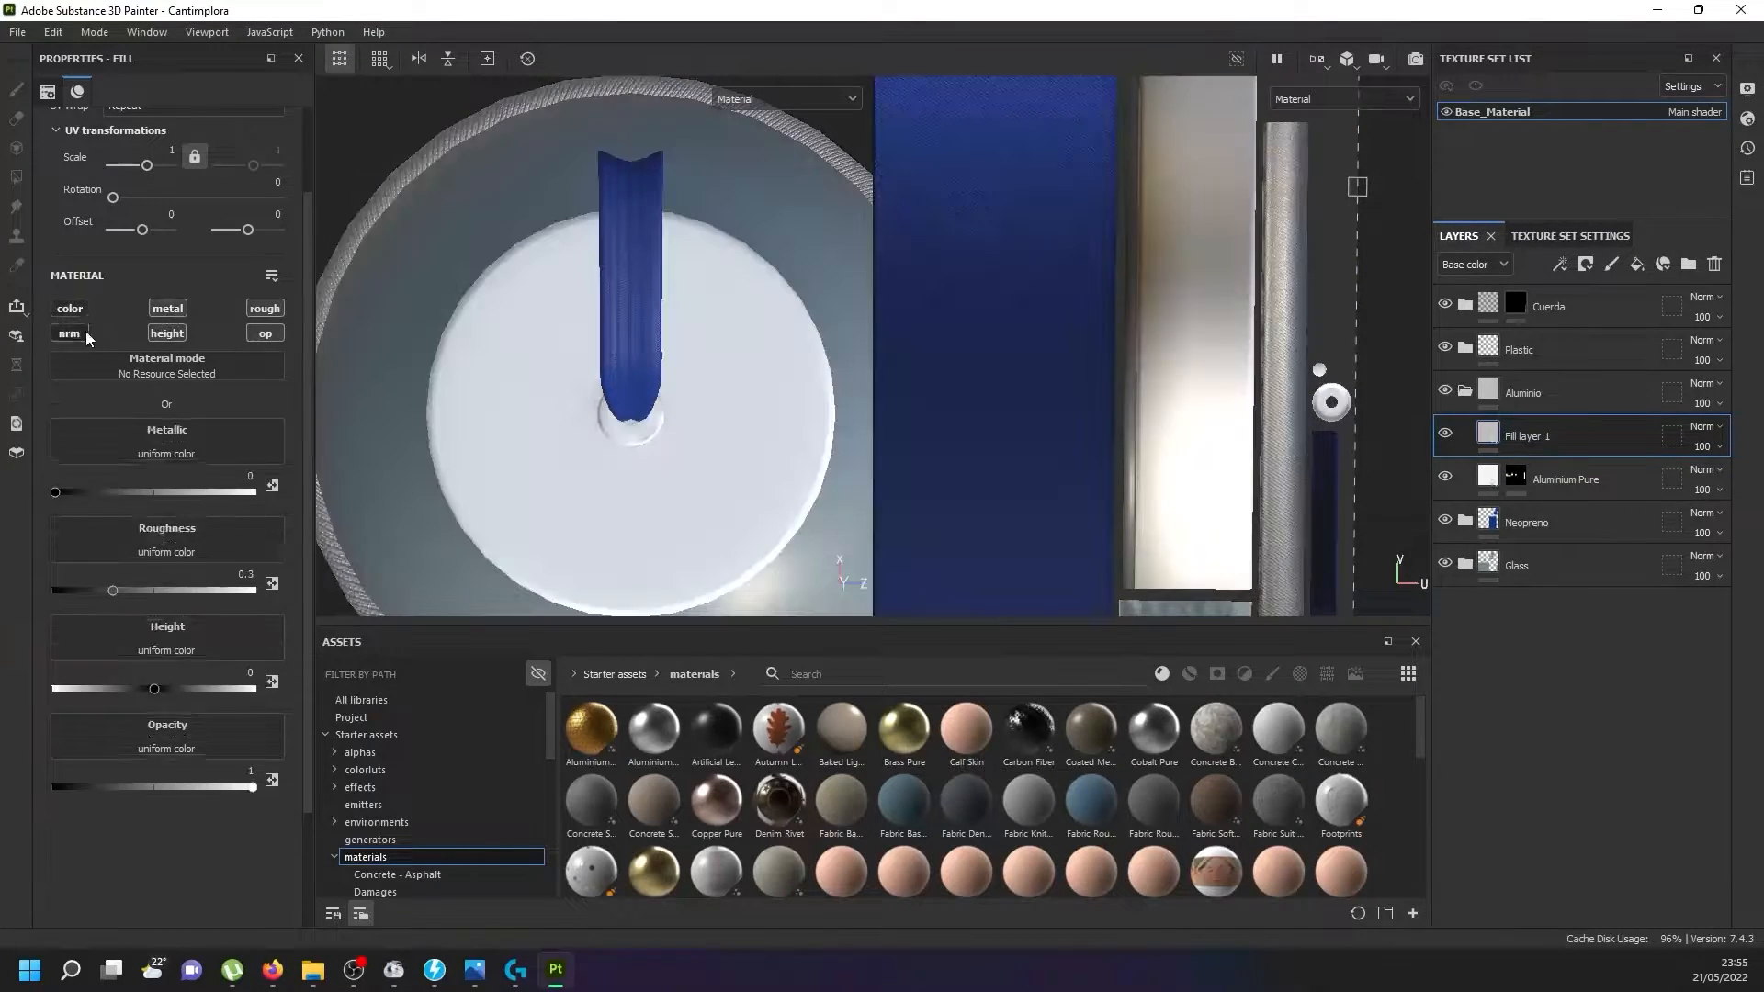
click(81, 332)
click(168, 332)
click(264, 332)
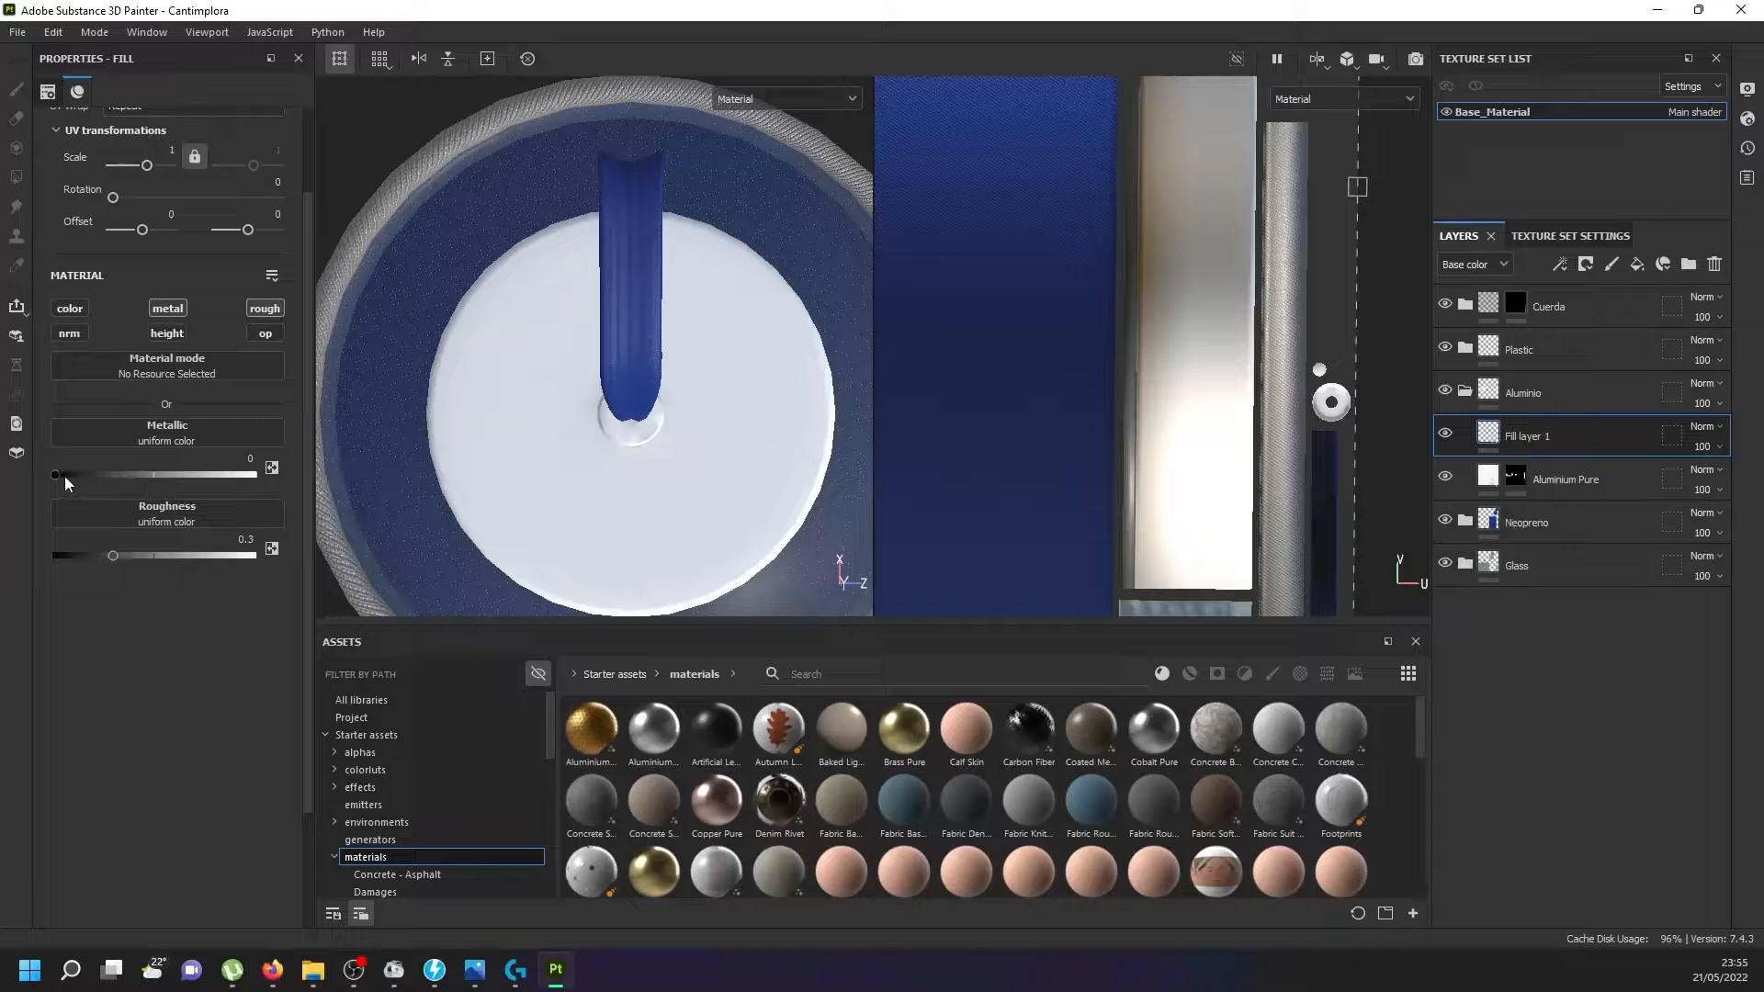
Match the new fill layer to Aluminium Pure with a metallic of 1 and a roughness of 0.2.
click(1492, 484)
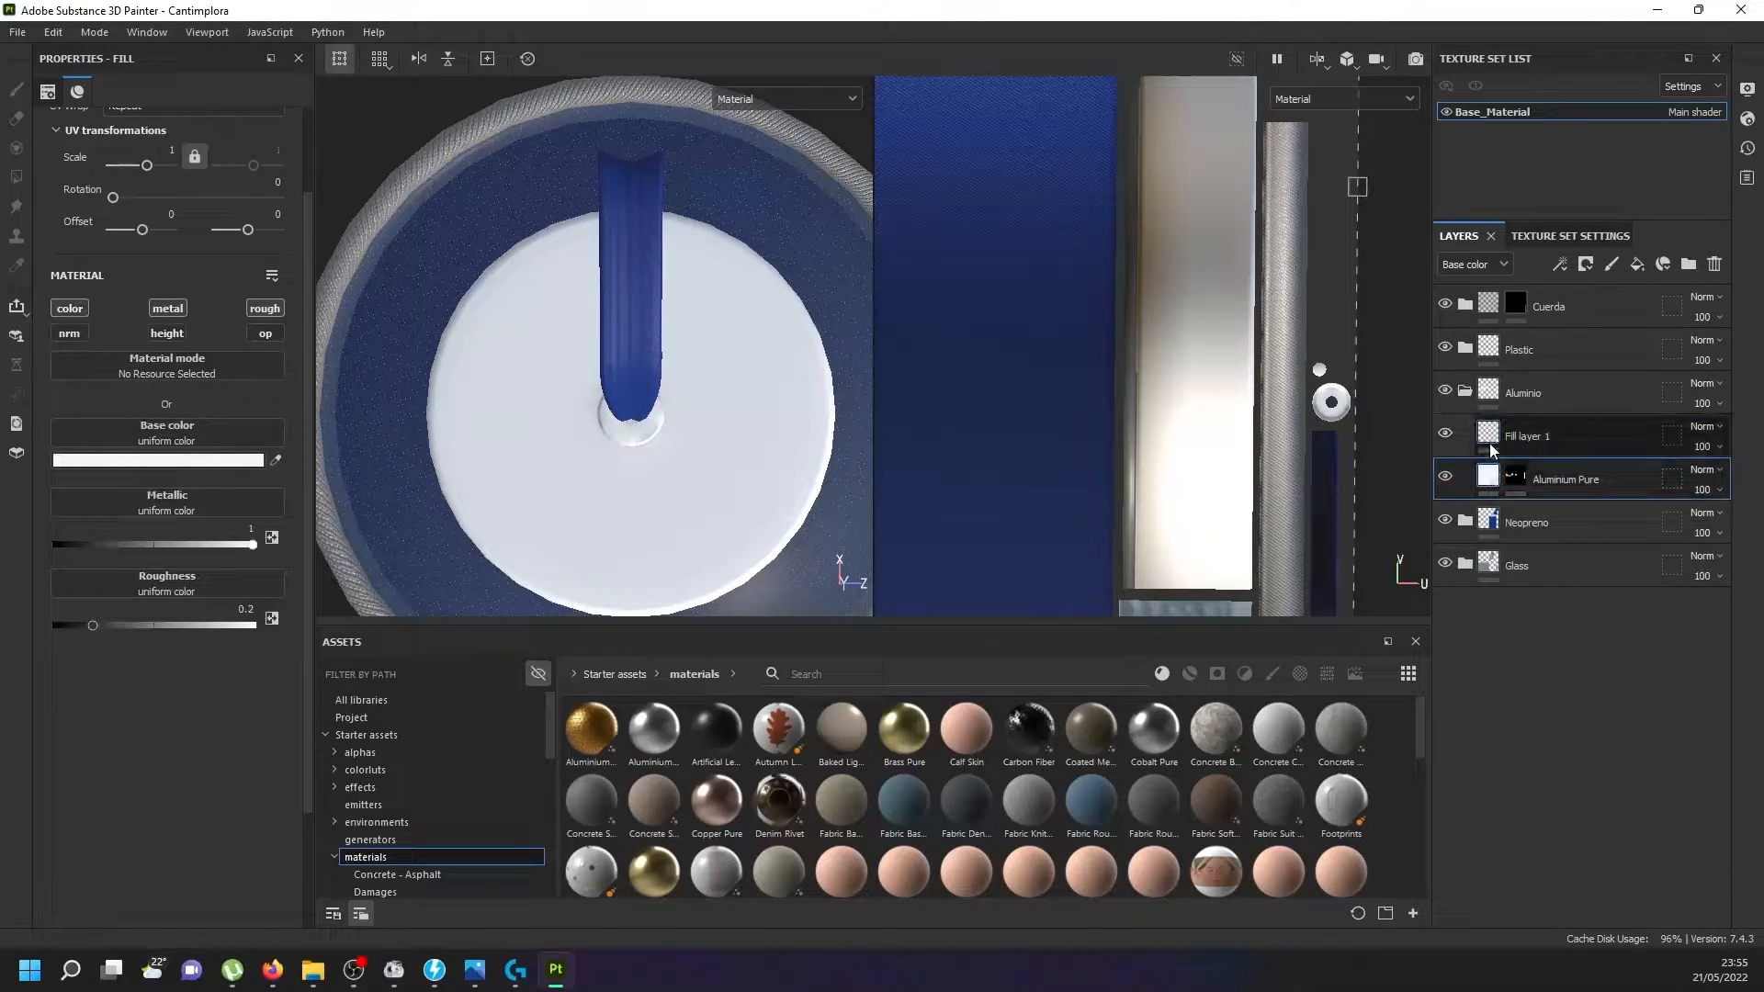
click(1492, 440)
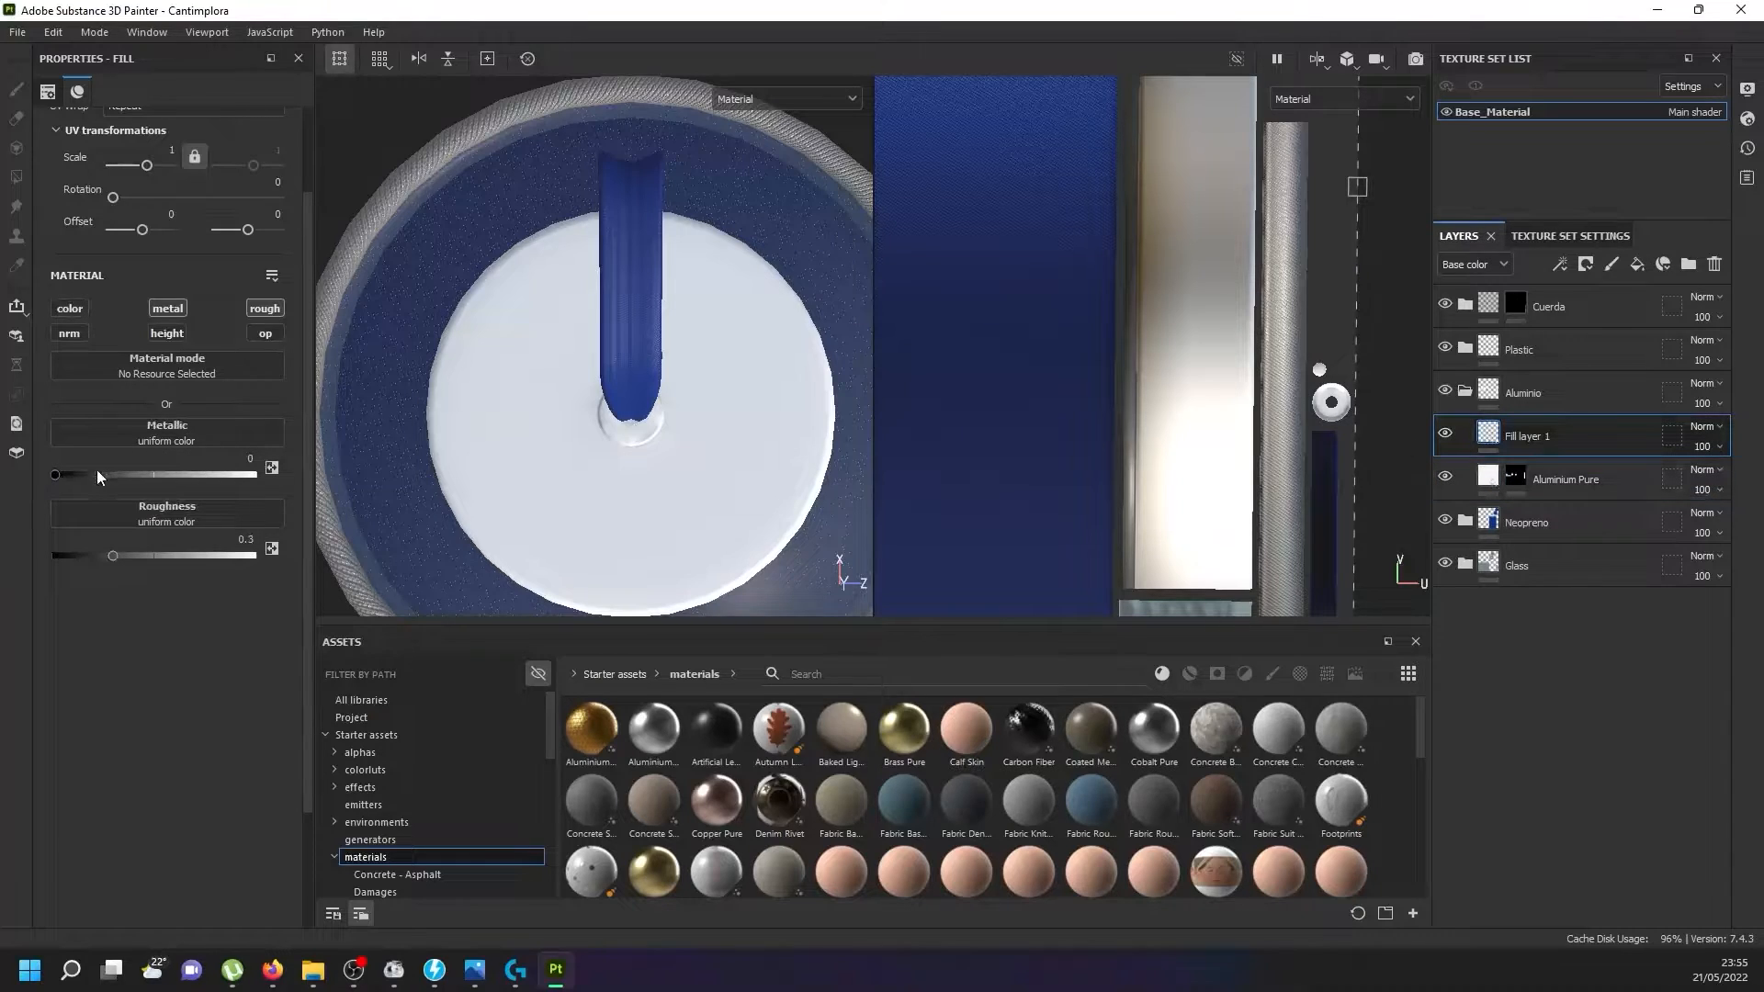
drag(99, 474, 509, 482)
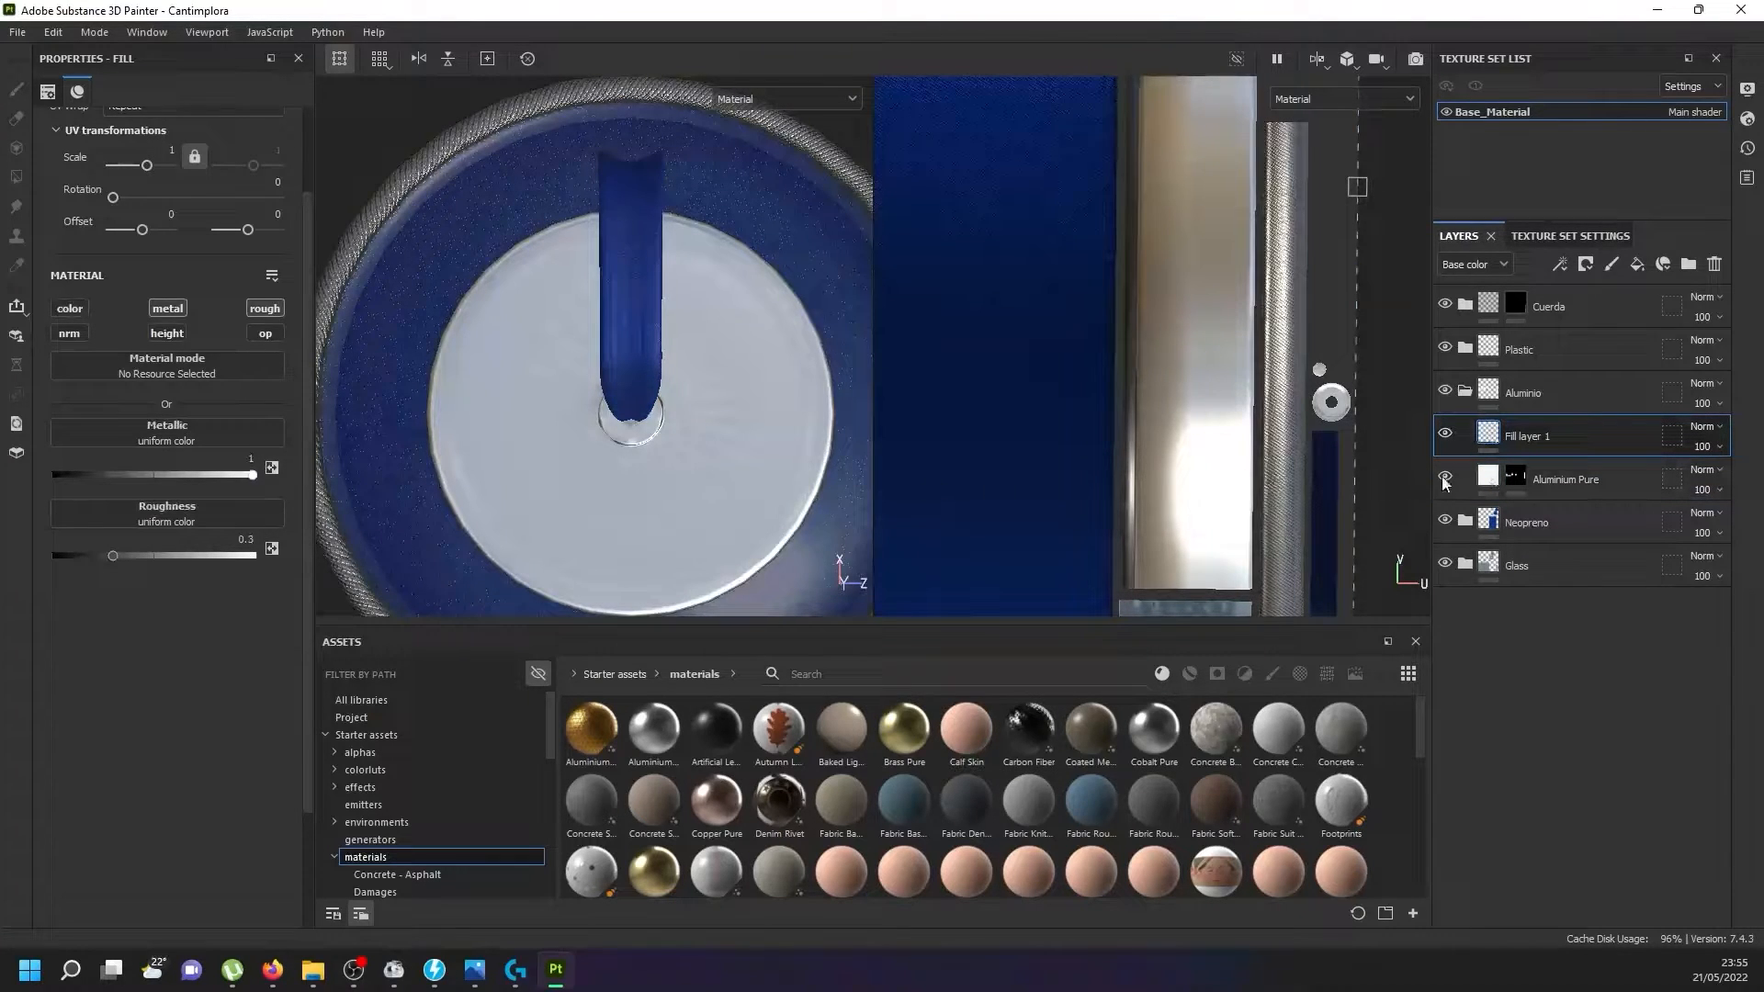
click(1489, 475)
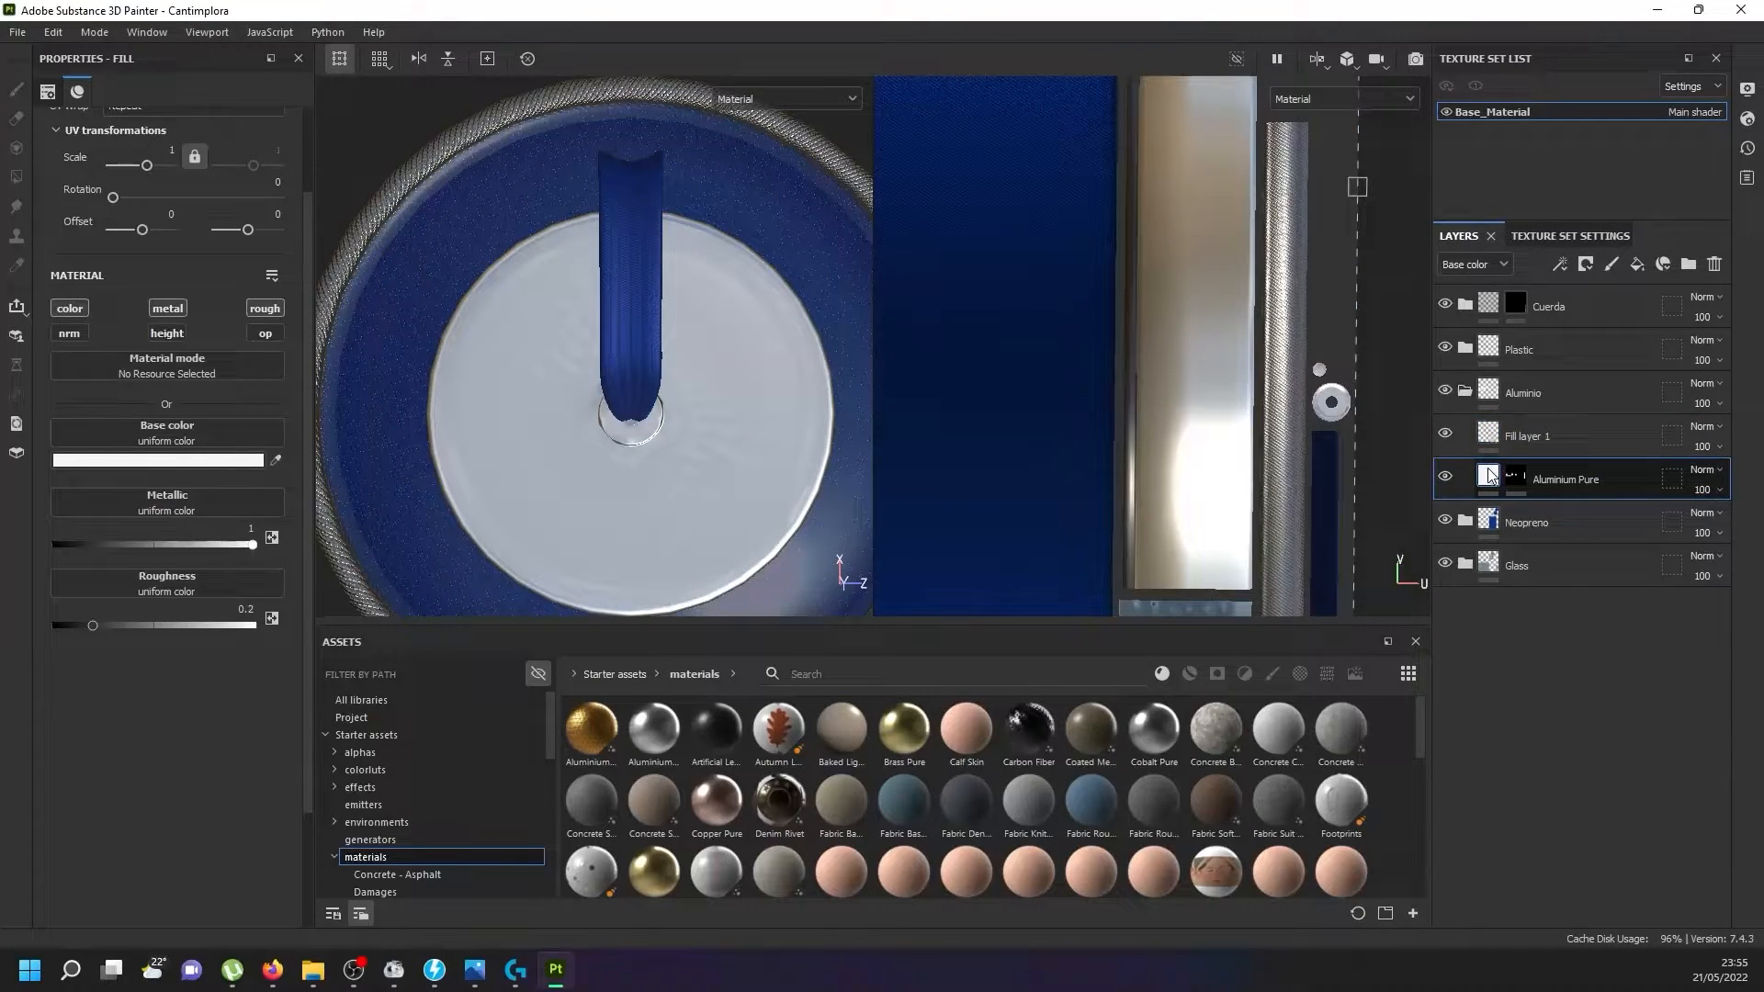
click(1491, 437)
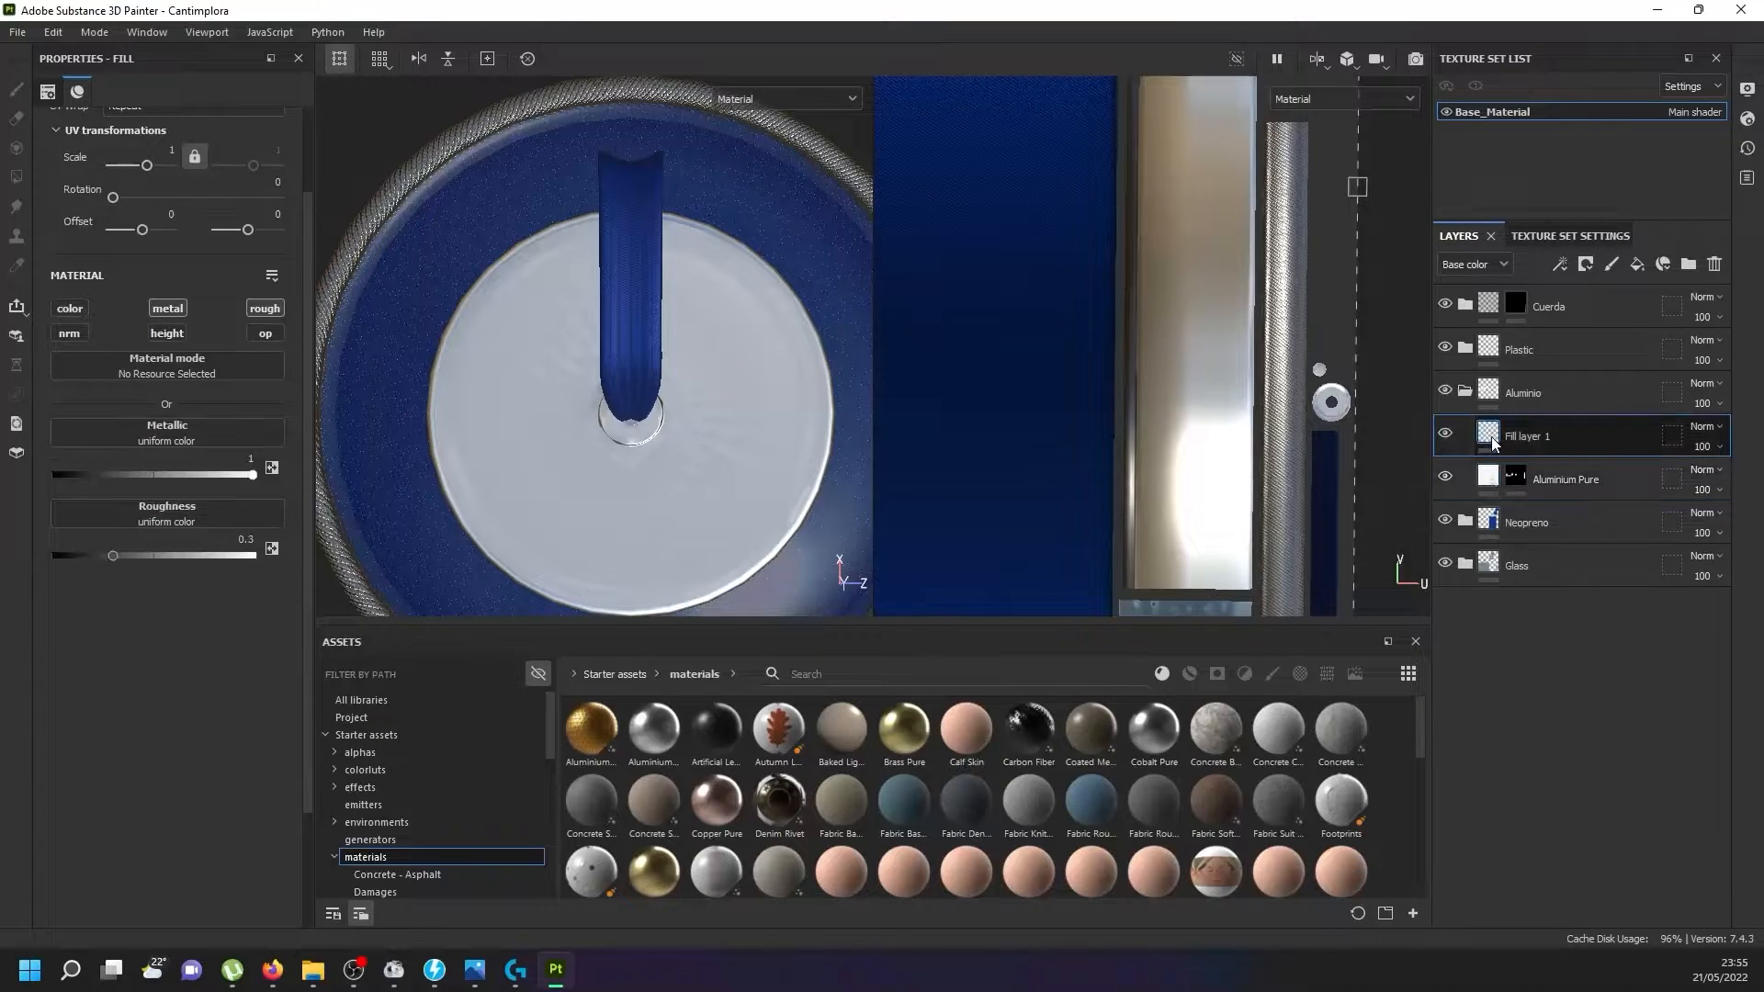
double_click(238, 540)
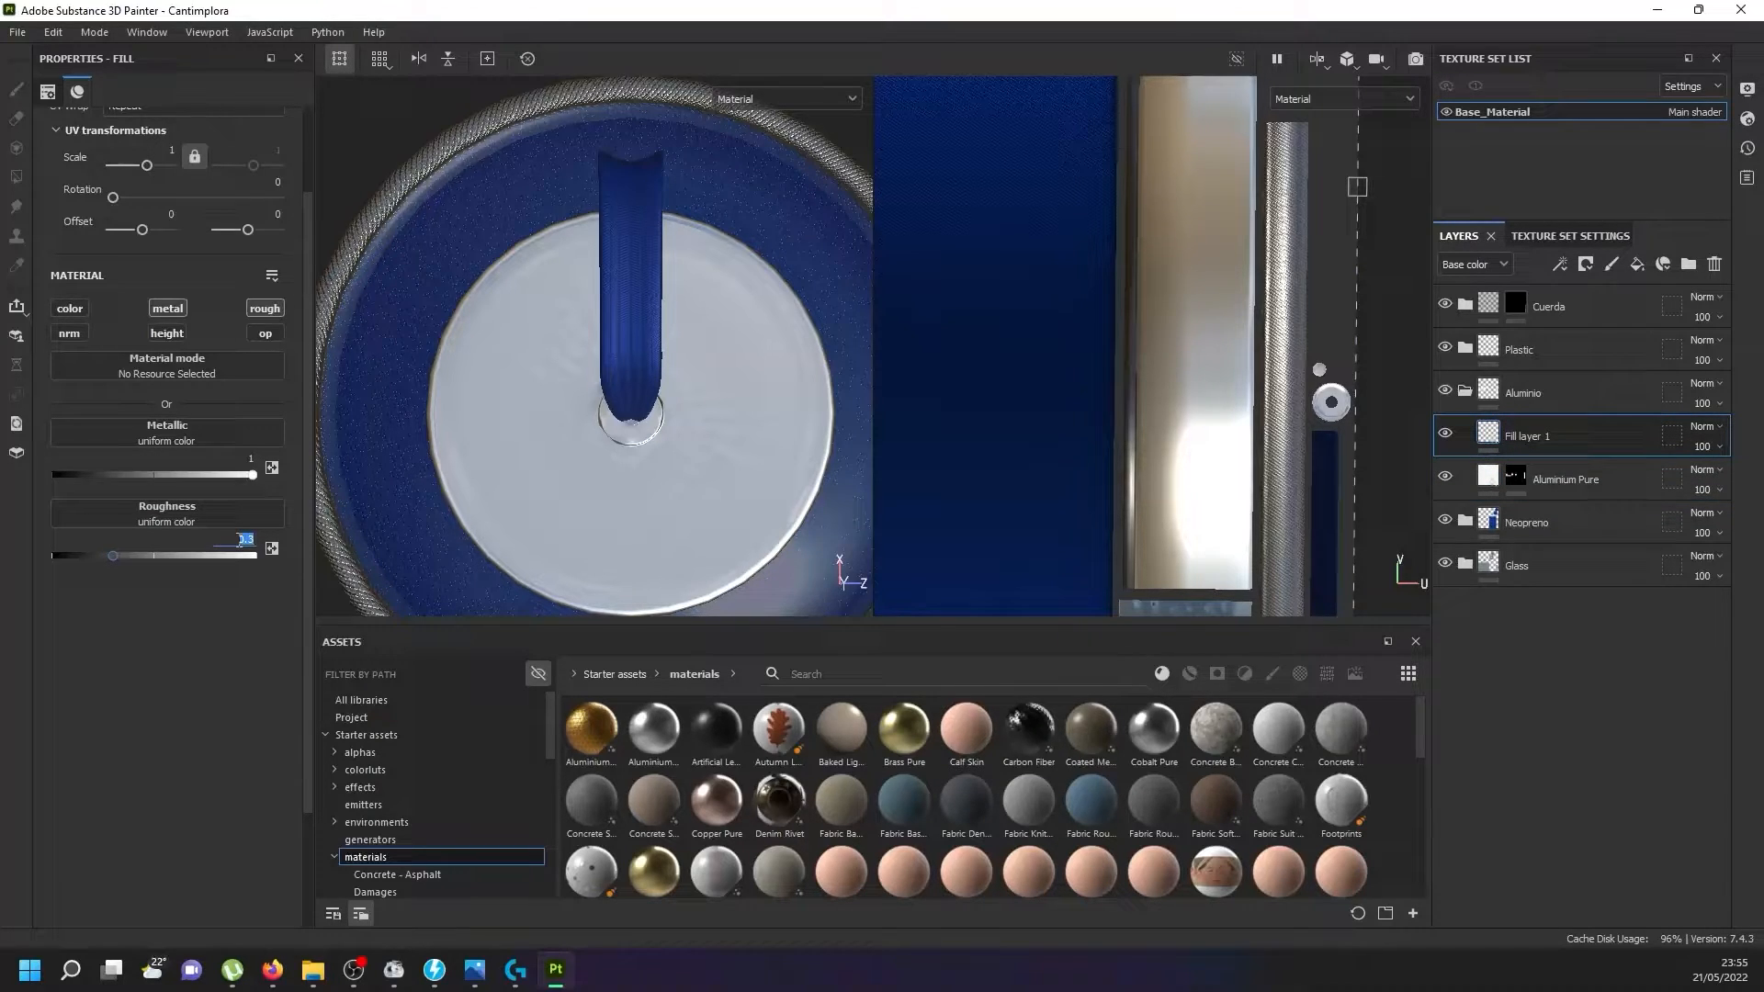
text(0.2)
key(Return)
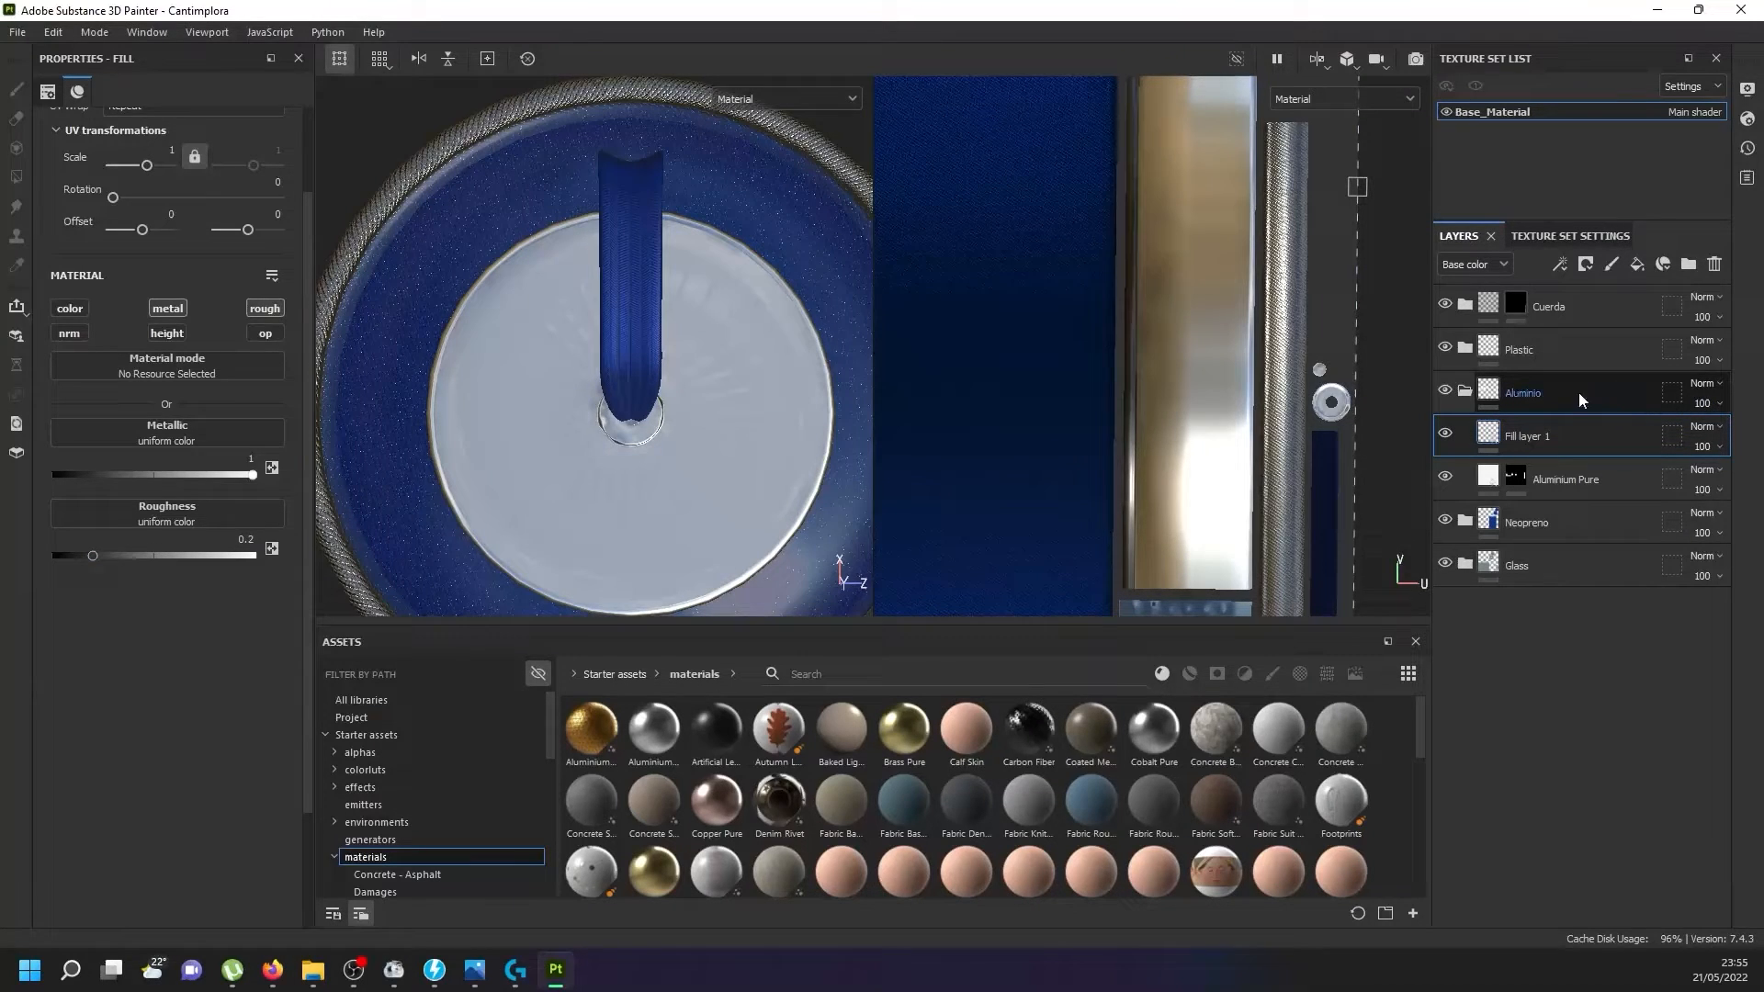
Add a black mask to the Aluminio folder and polygon-fill the cap in that mask.
click(1554, 390)
right_click(1554, 389)
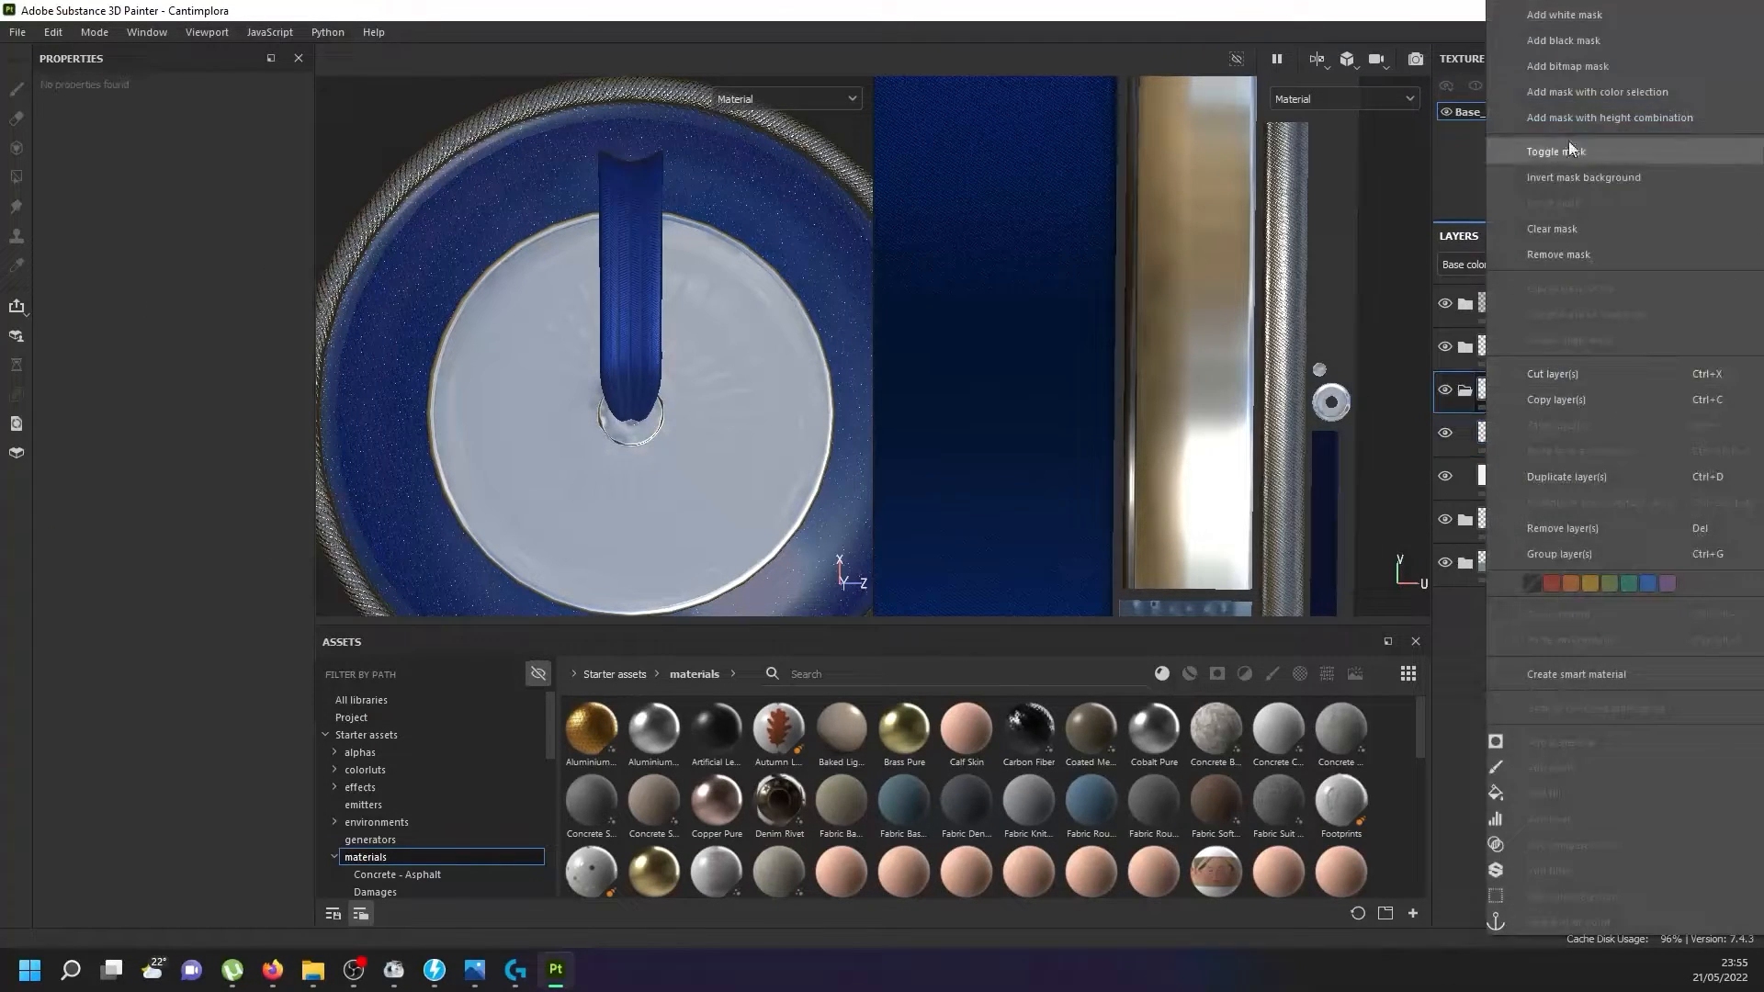
click(1606, 40)
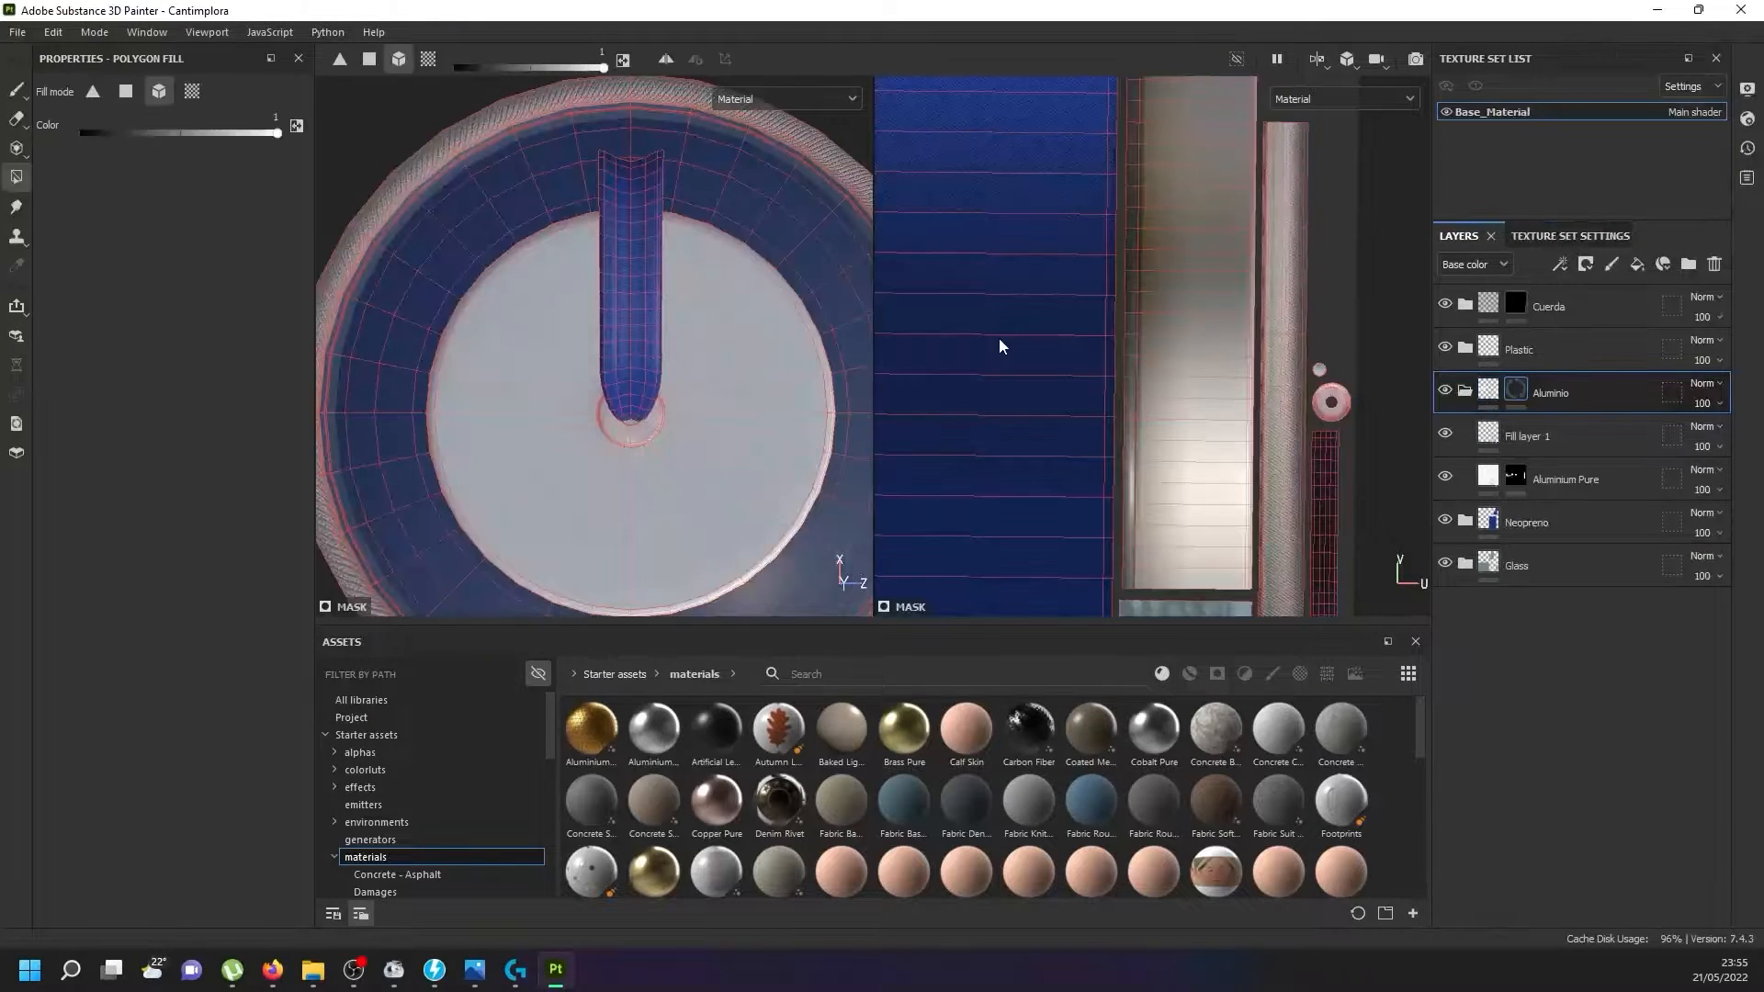
click(619, 489)
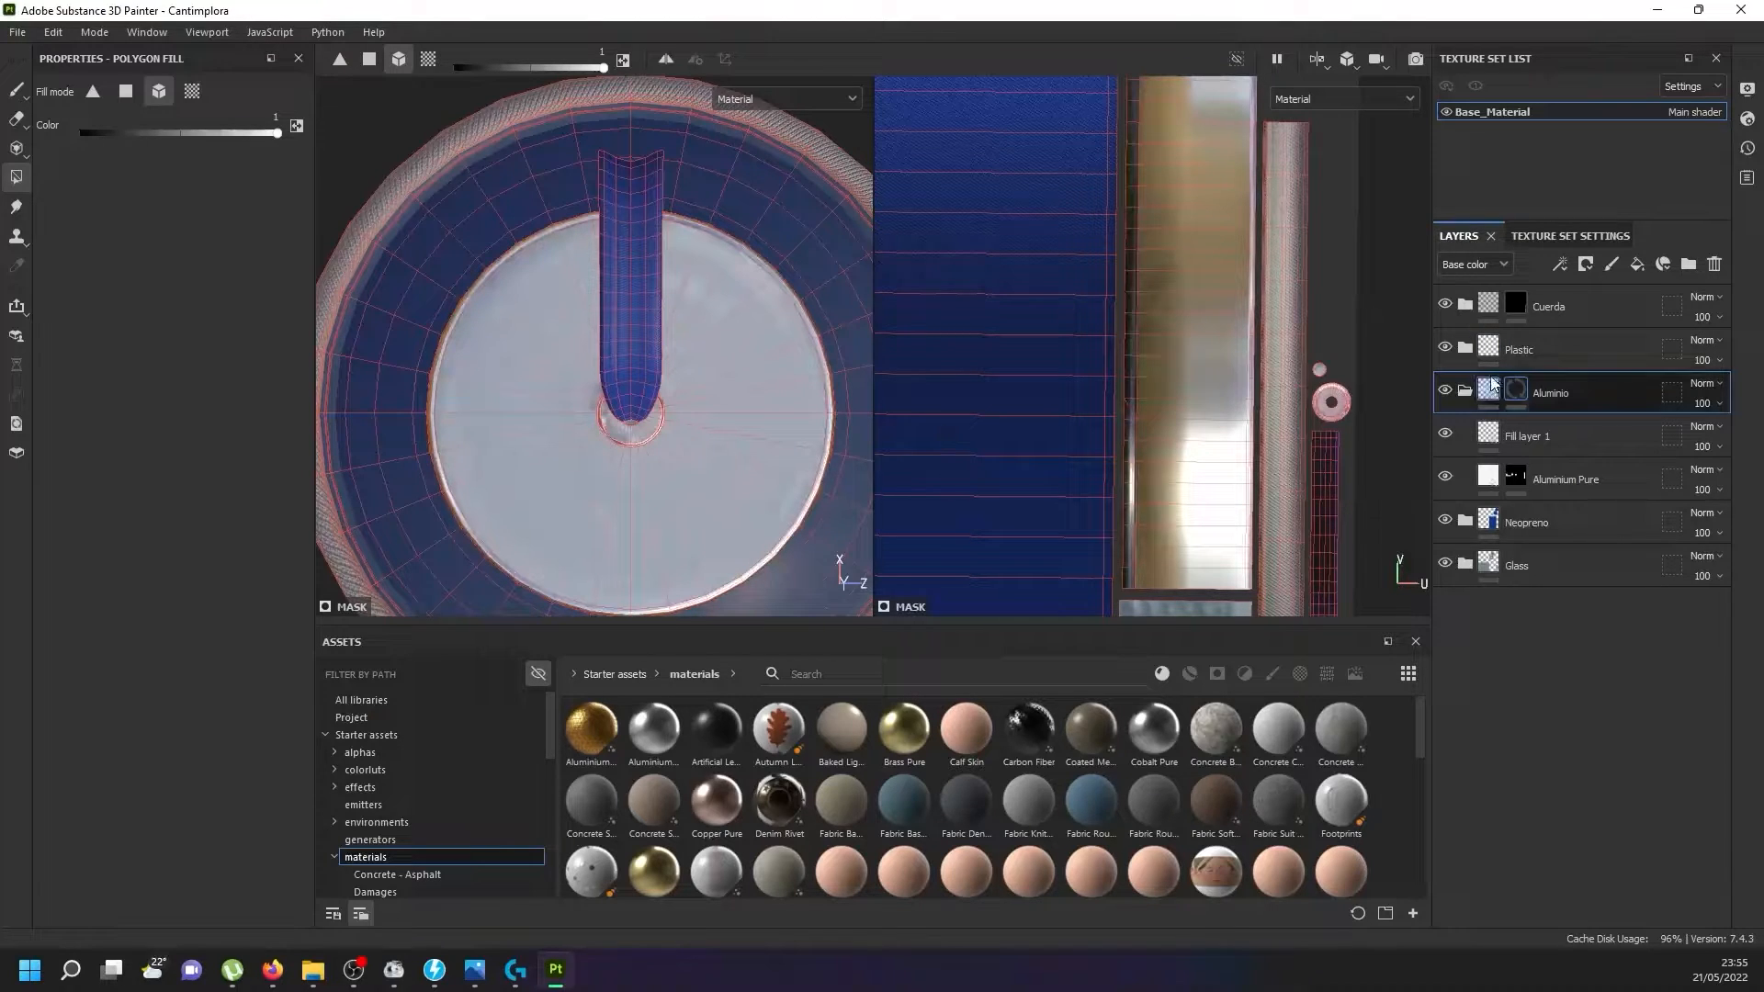
Give the fill layer above Aluminium Pure a black mask and rename the layer Aluminio Detail.
click(1507, 436)
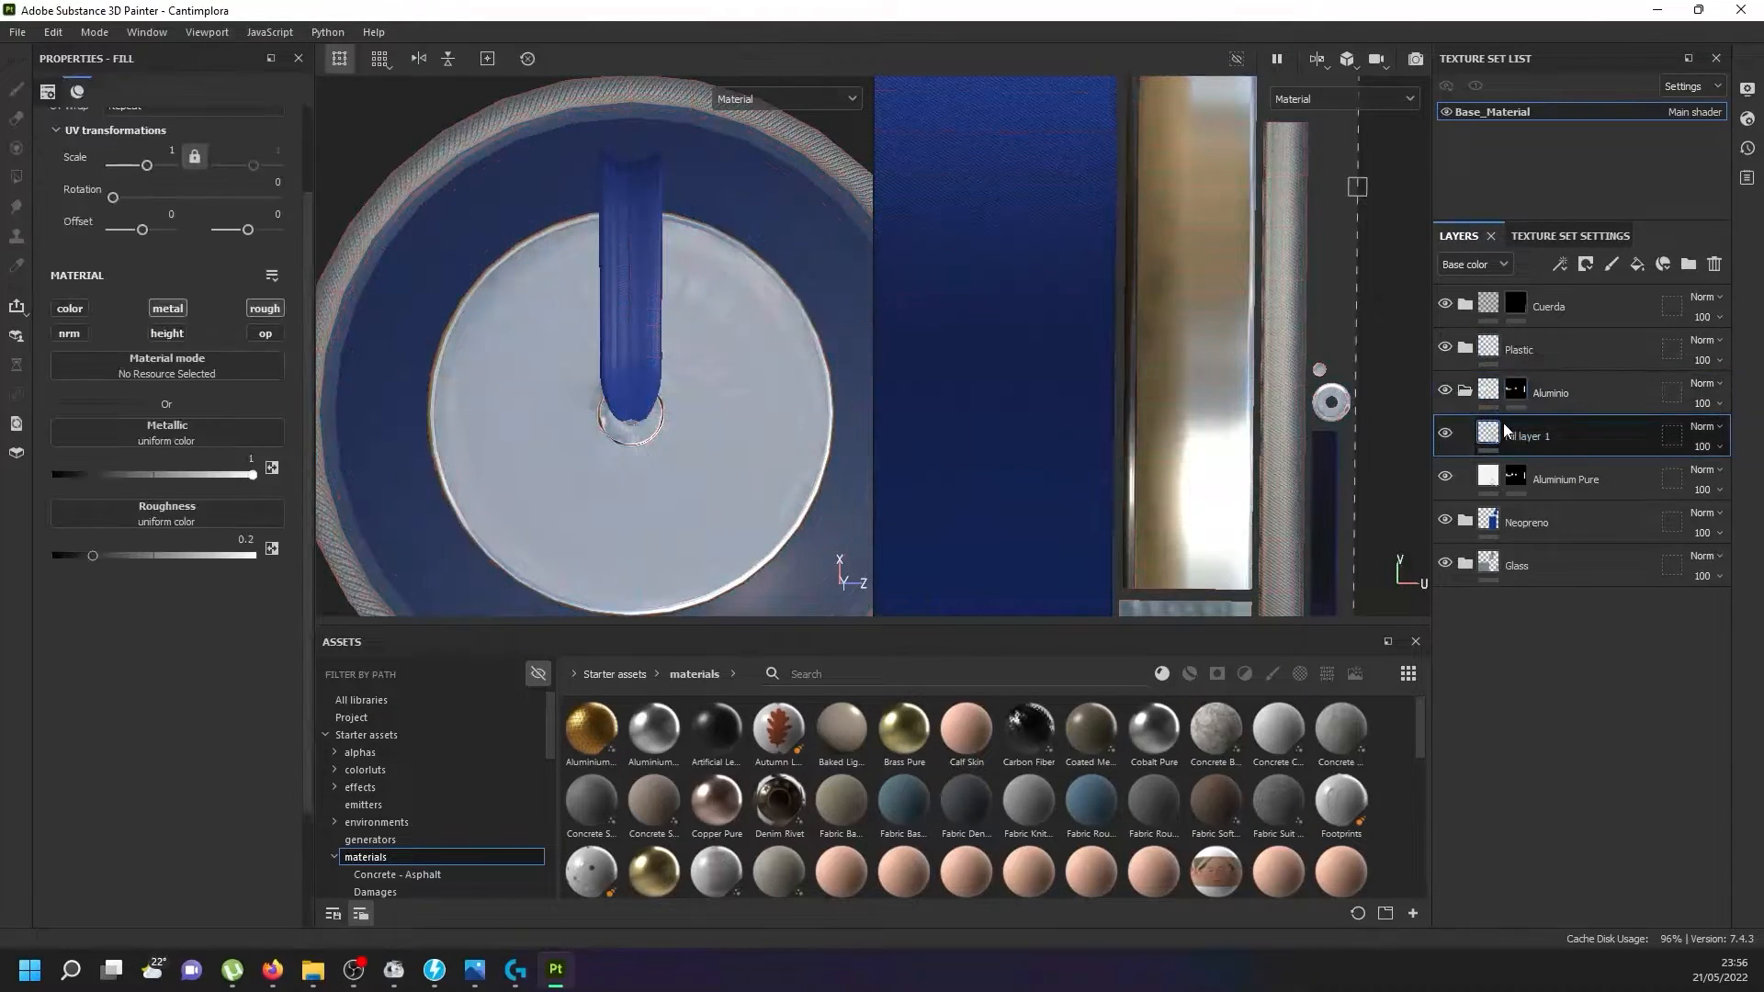
right_click(1522, 443)
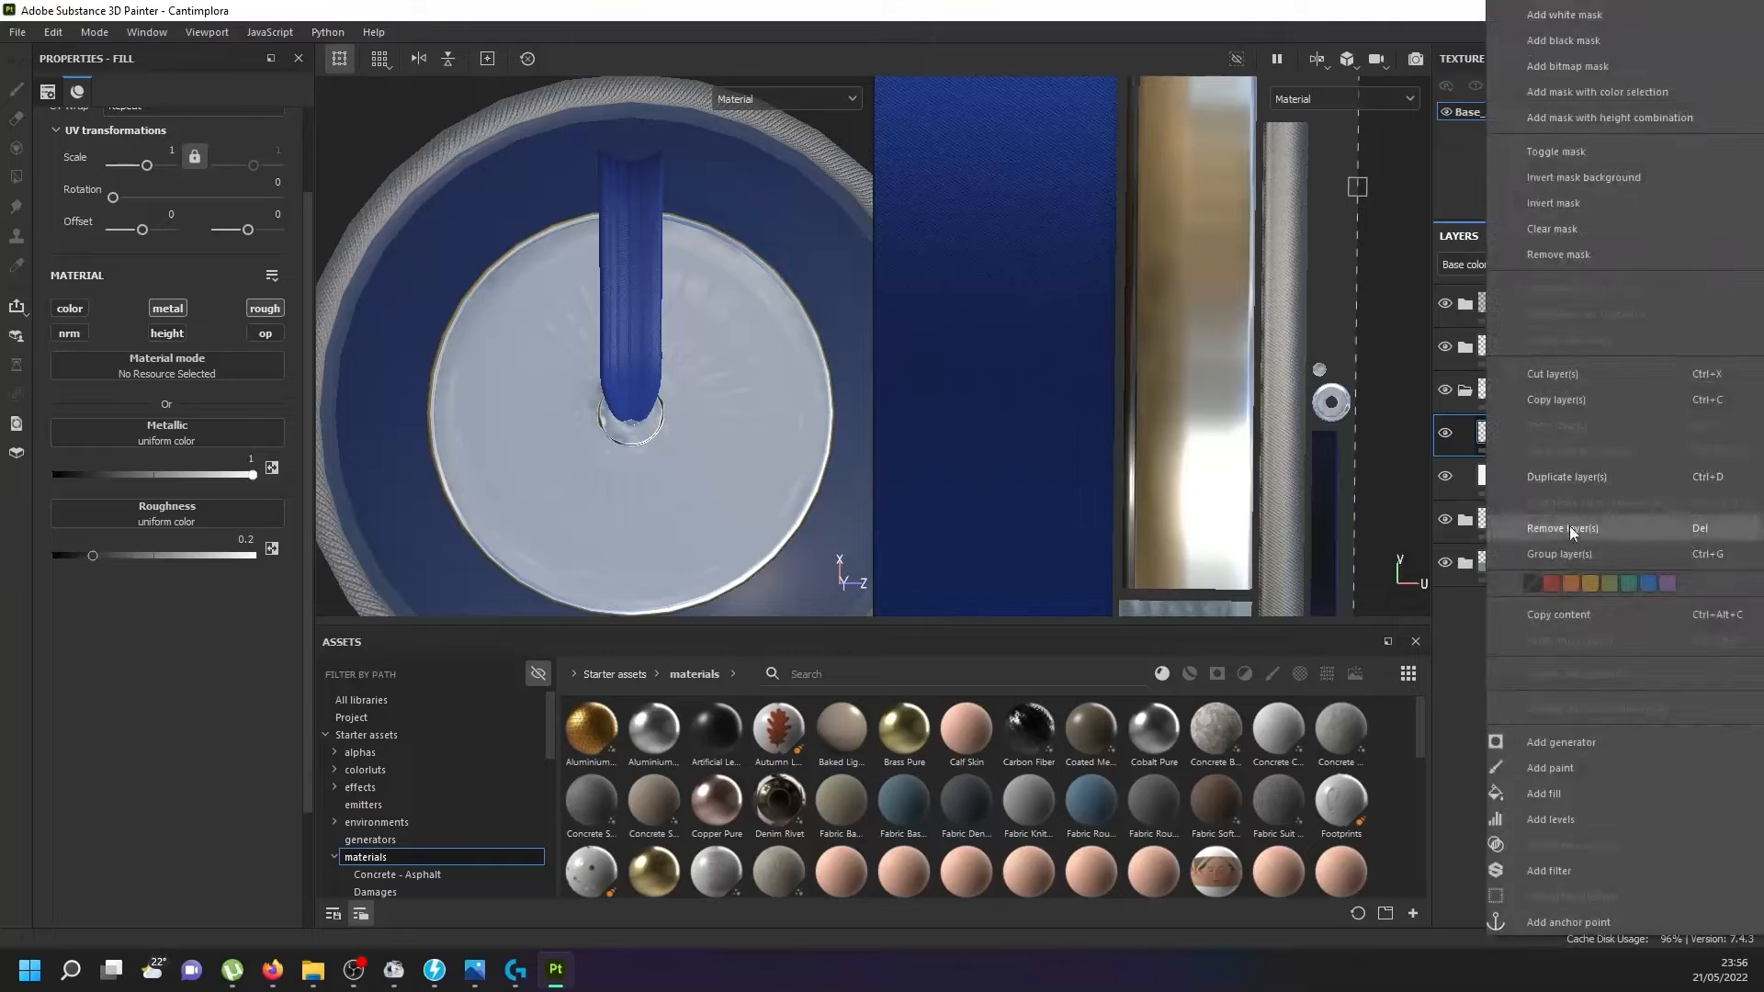
click(1585, 49)
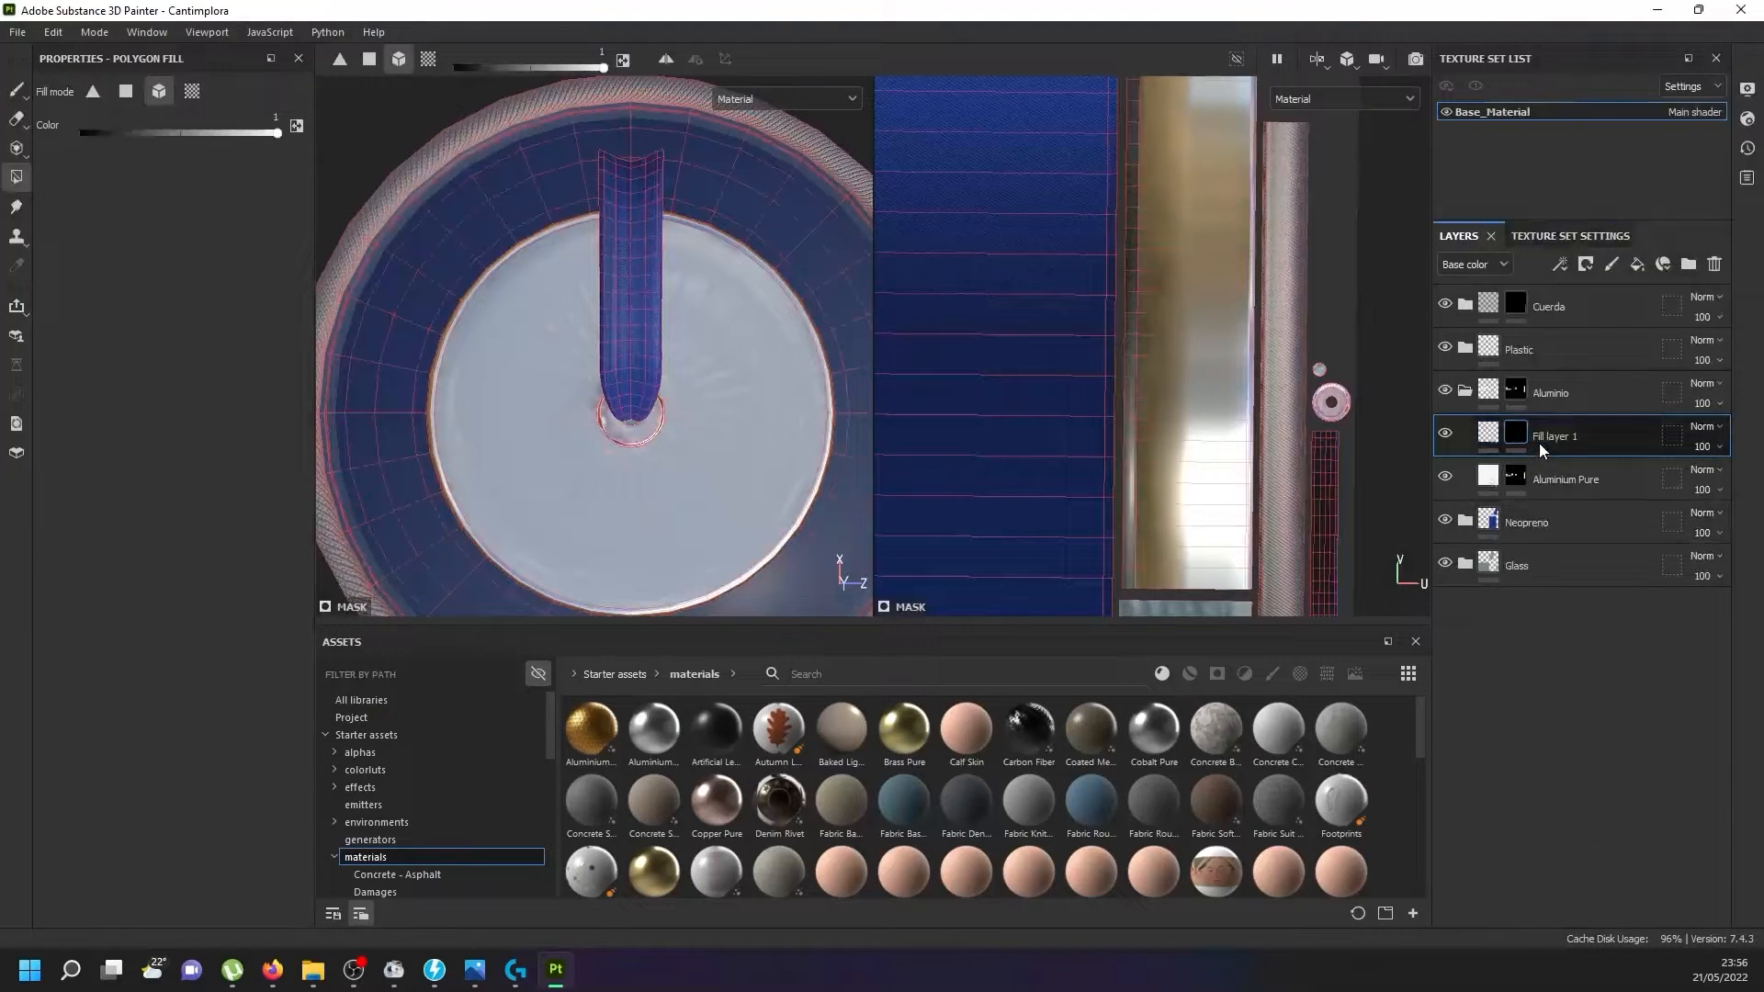
double_click(1563, 436)
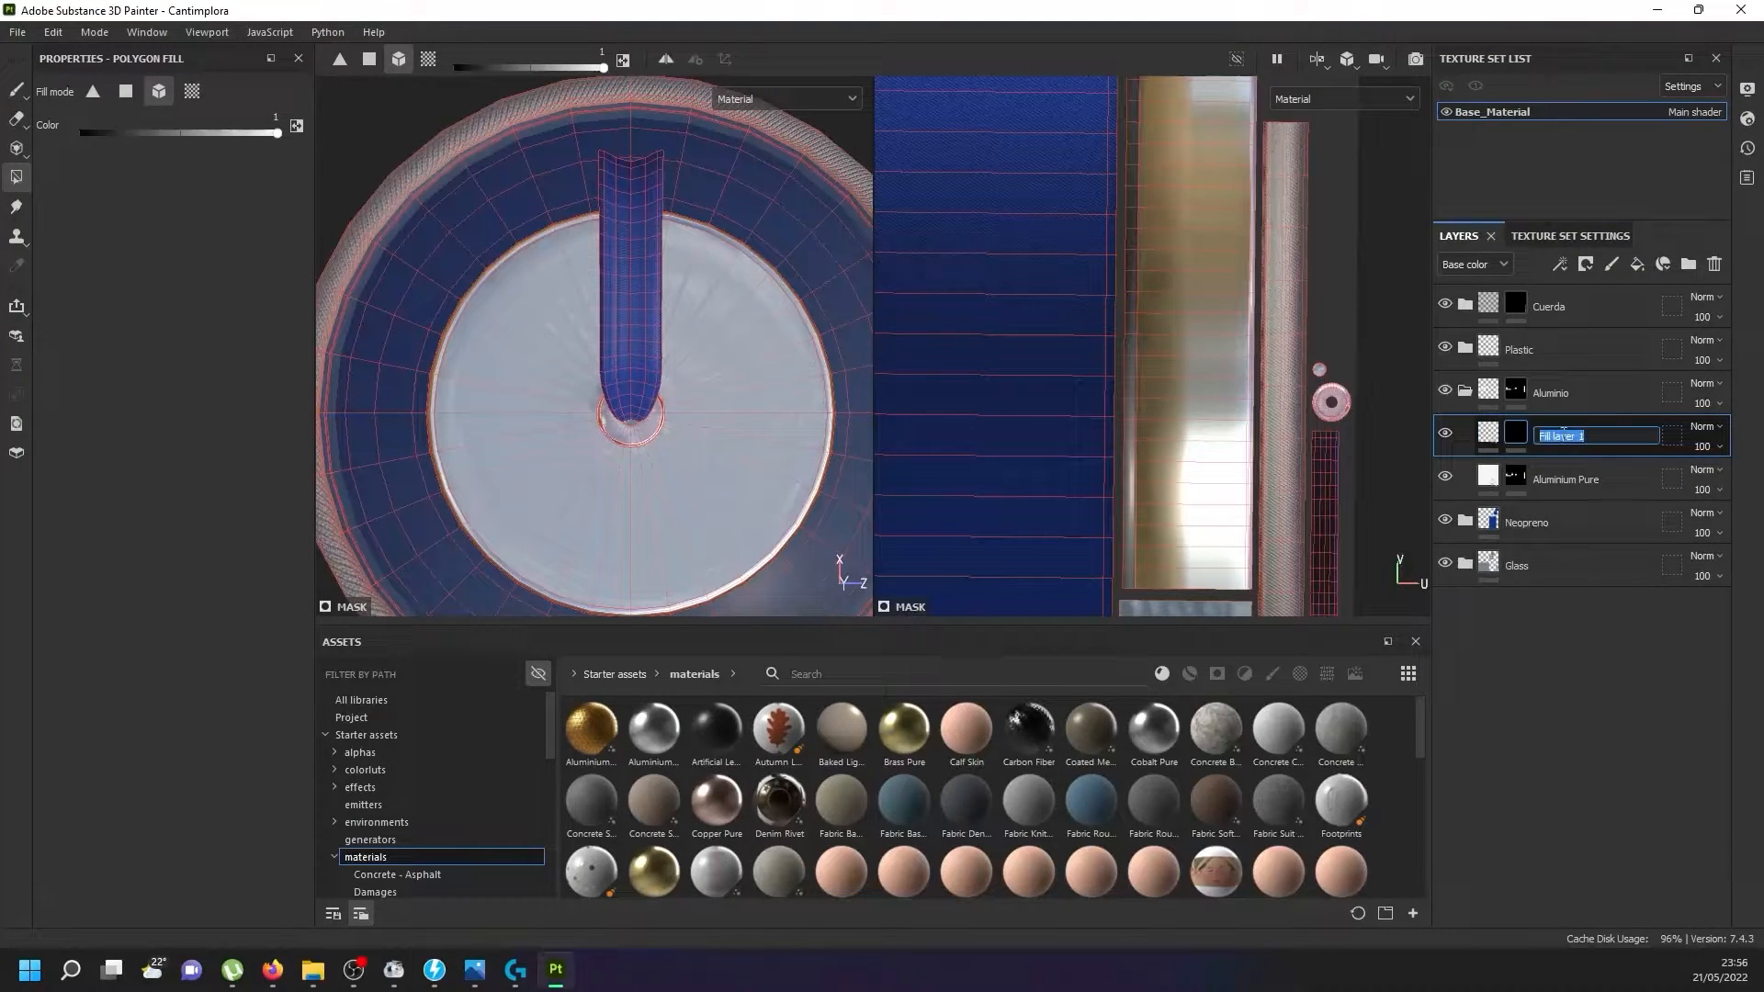
text(Aluminio Detail)
key(Return)
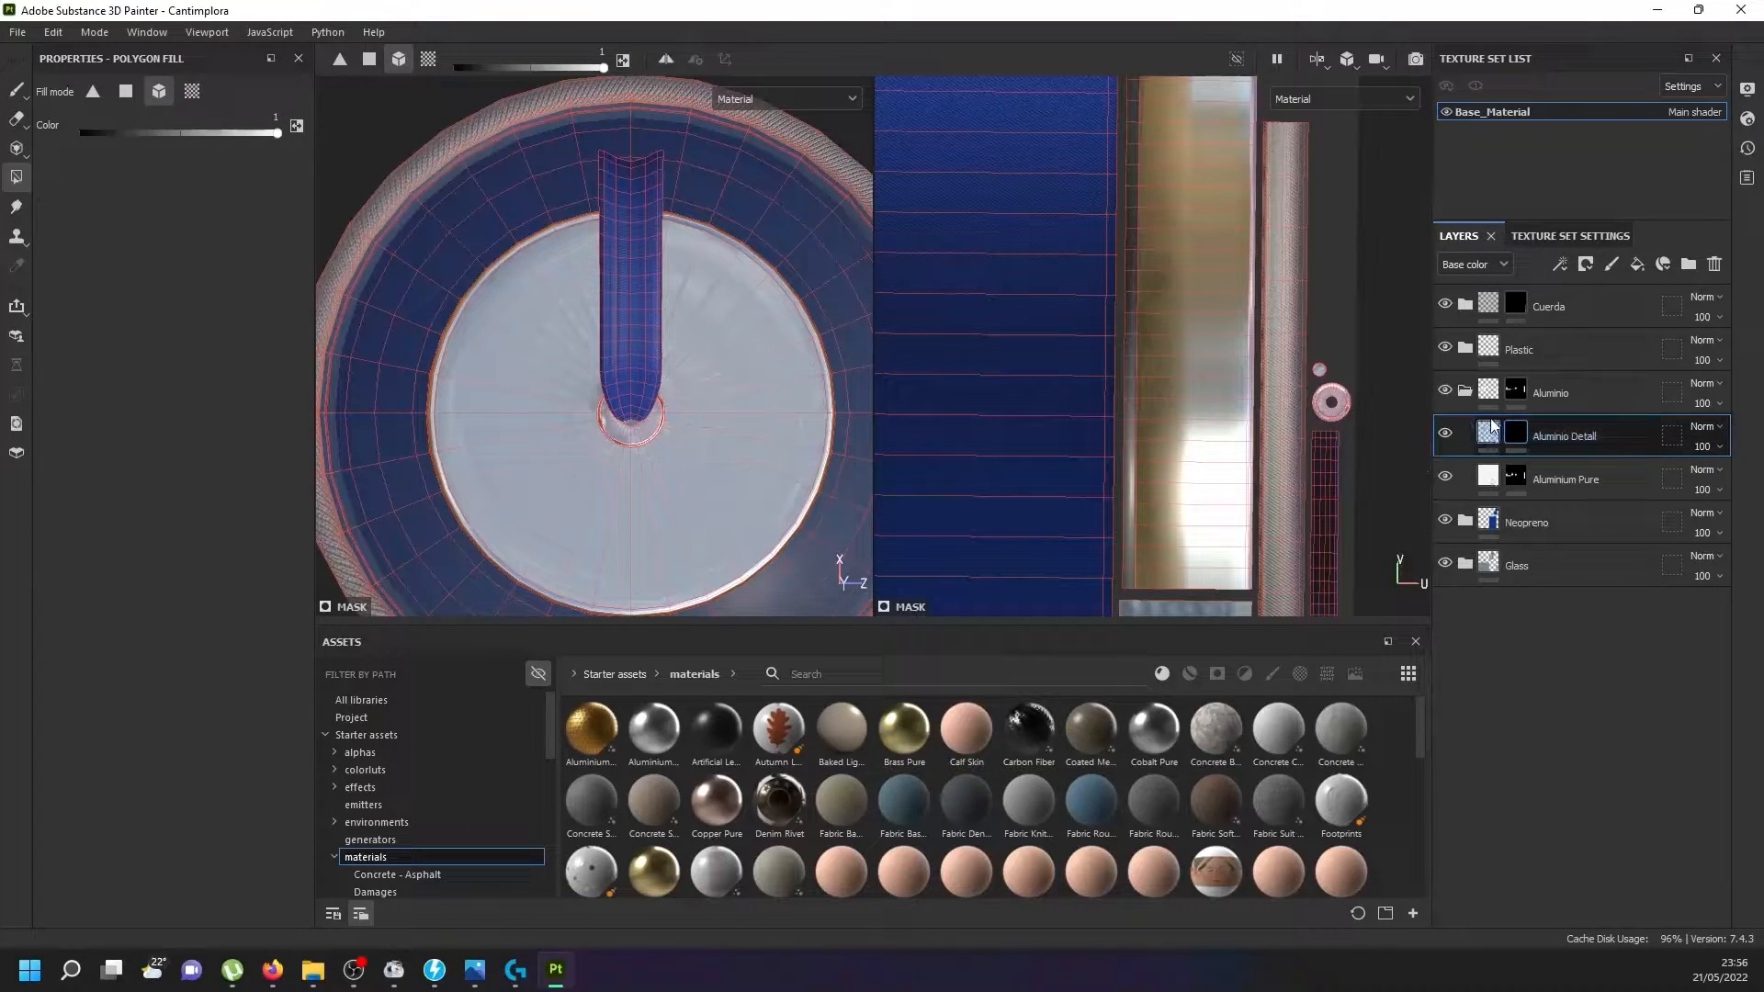
Add a fill to the Aluminio Detail mask and use the Anisotropic Radial texture as its grayscale.
right_click(1519, 432)
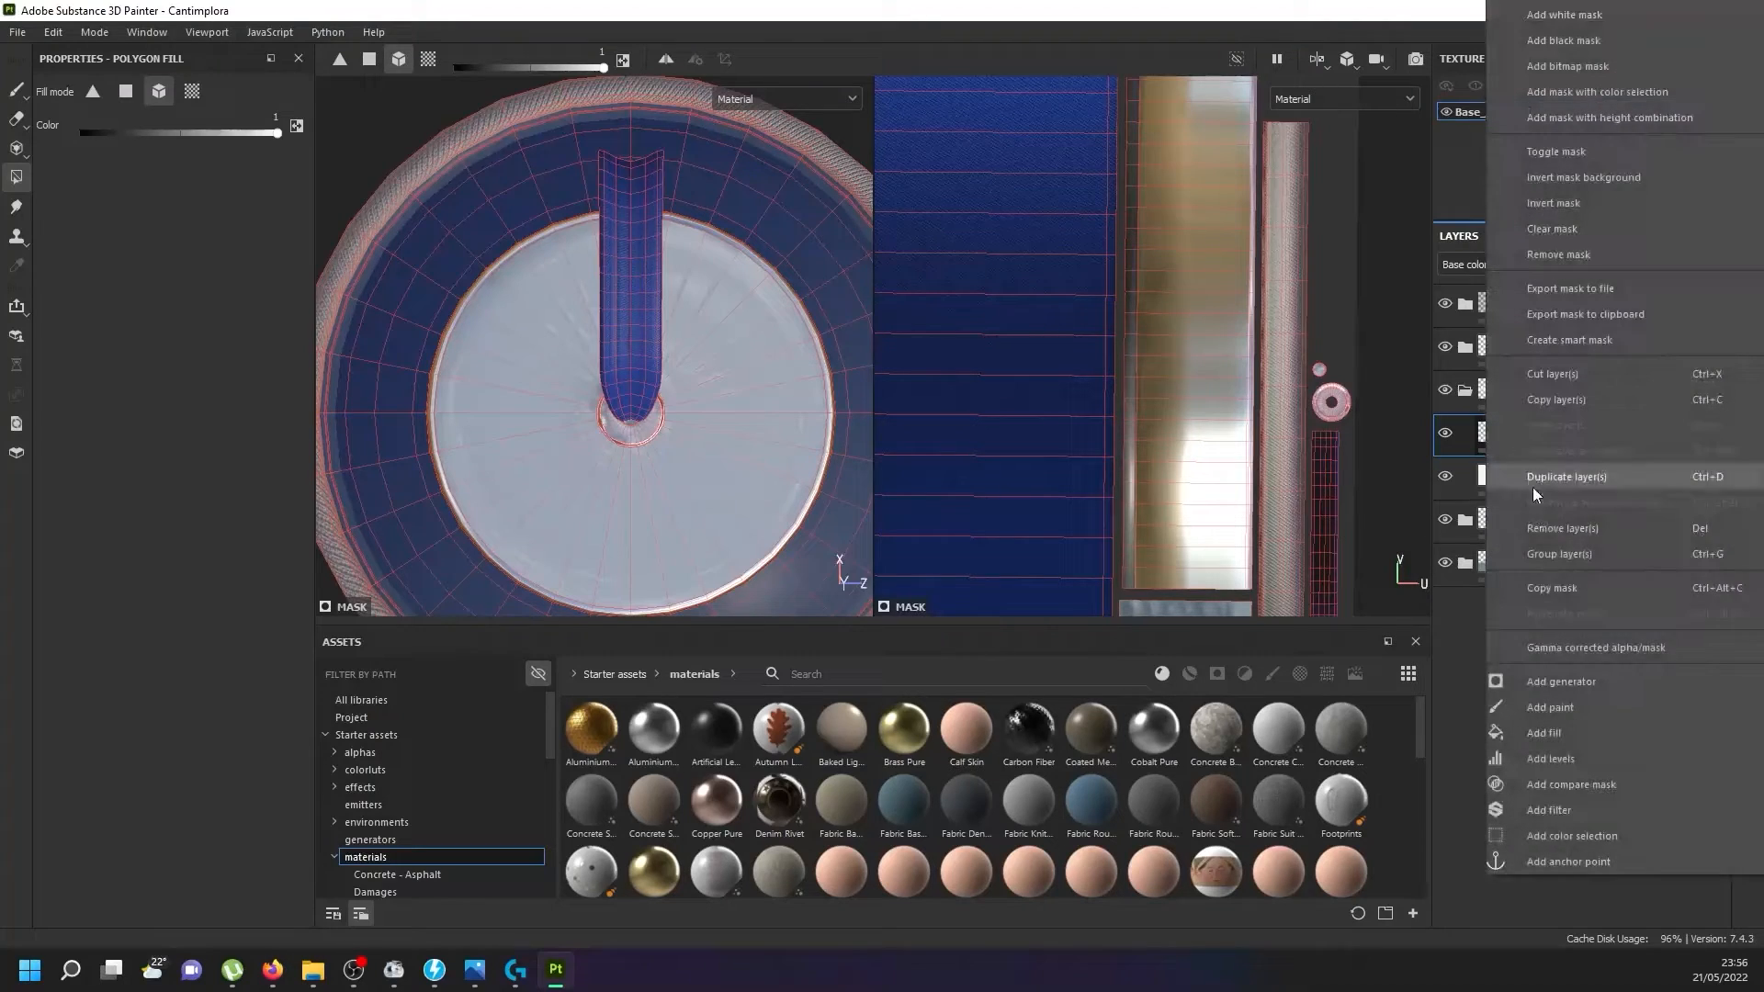
click(1567, 742)
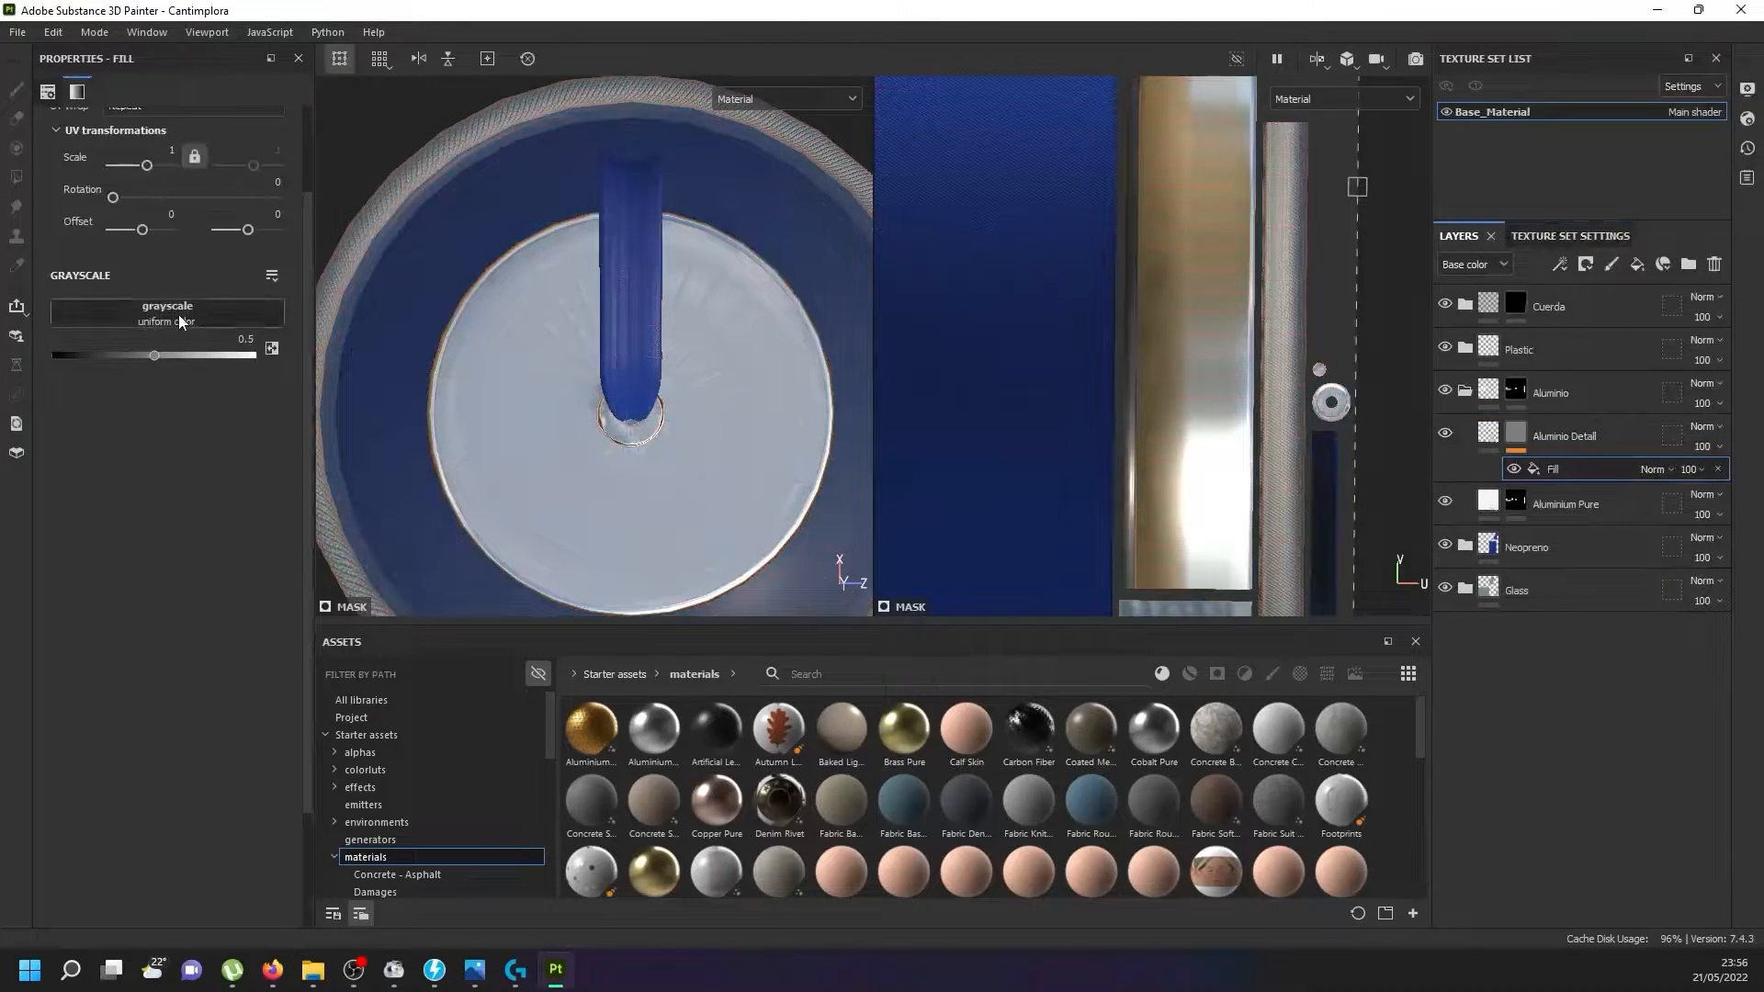
click(178, 314)
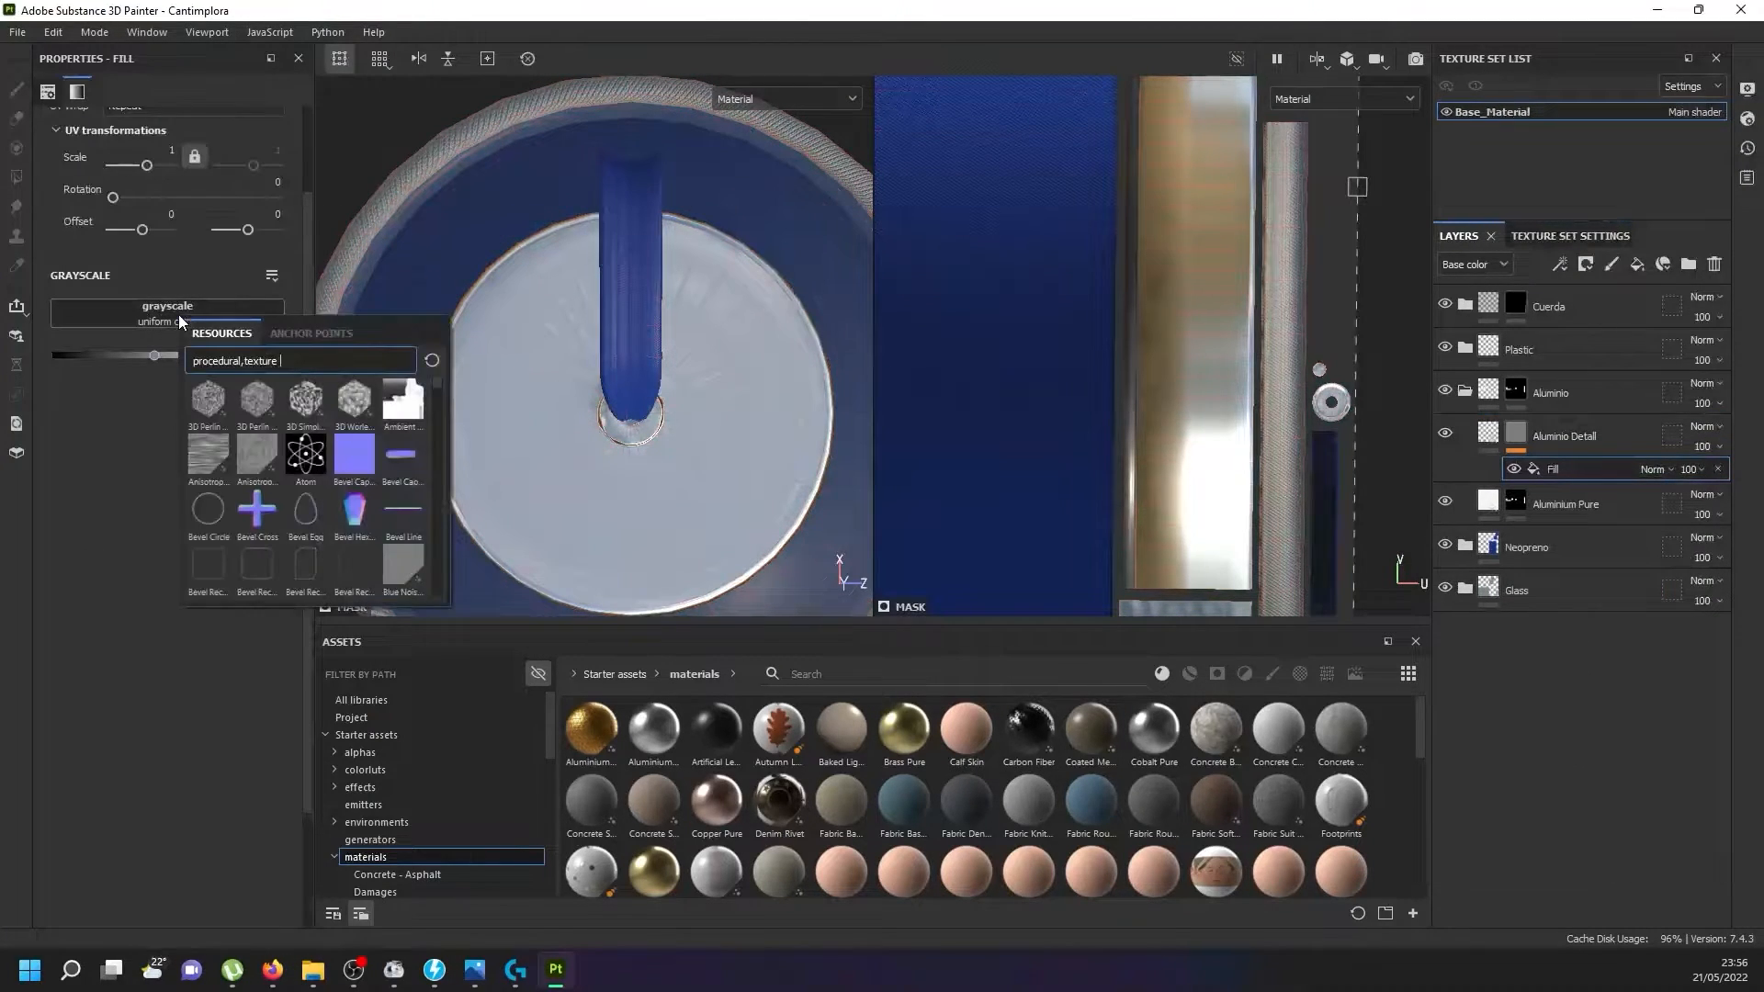
click(253, 460)
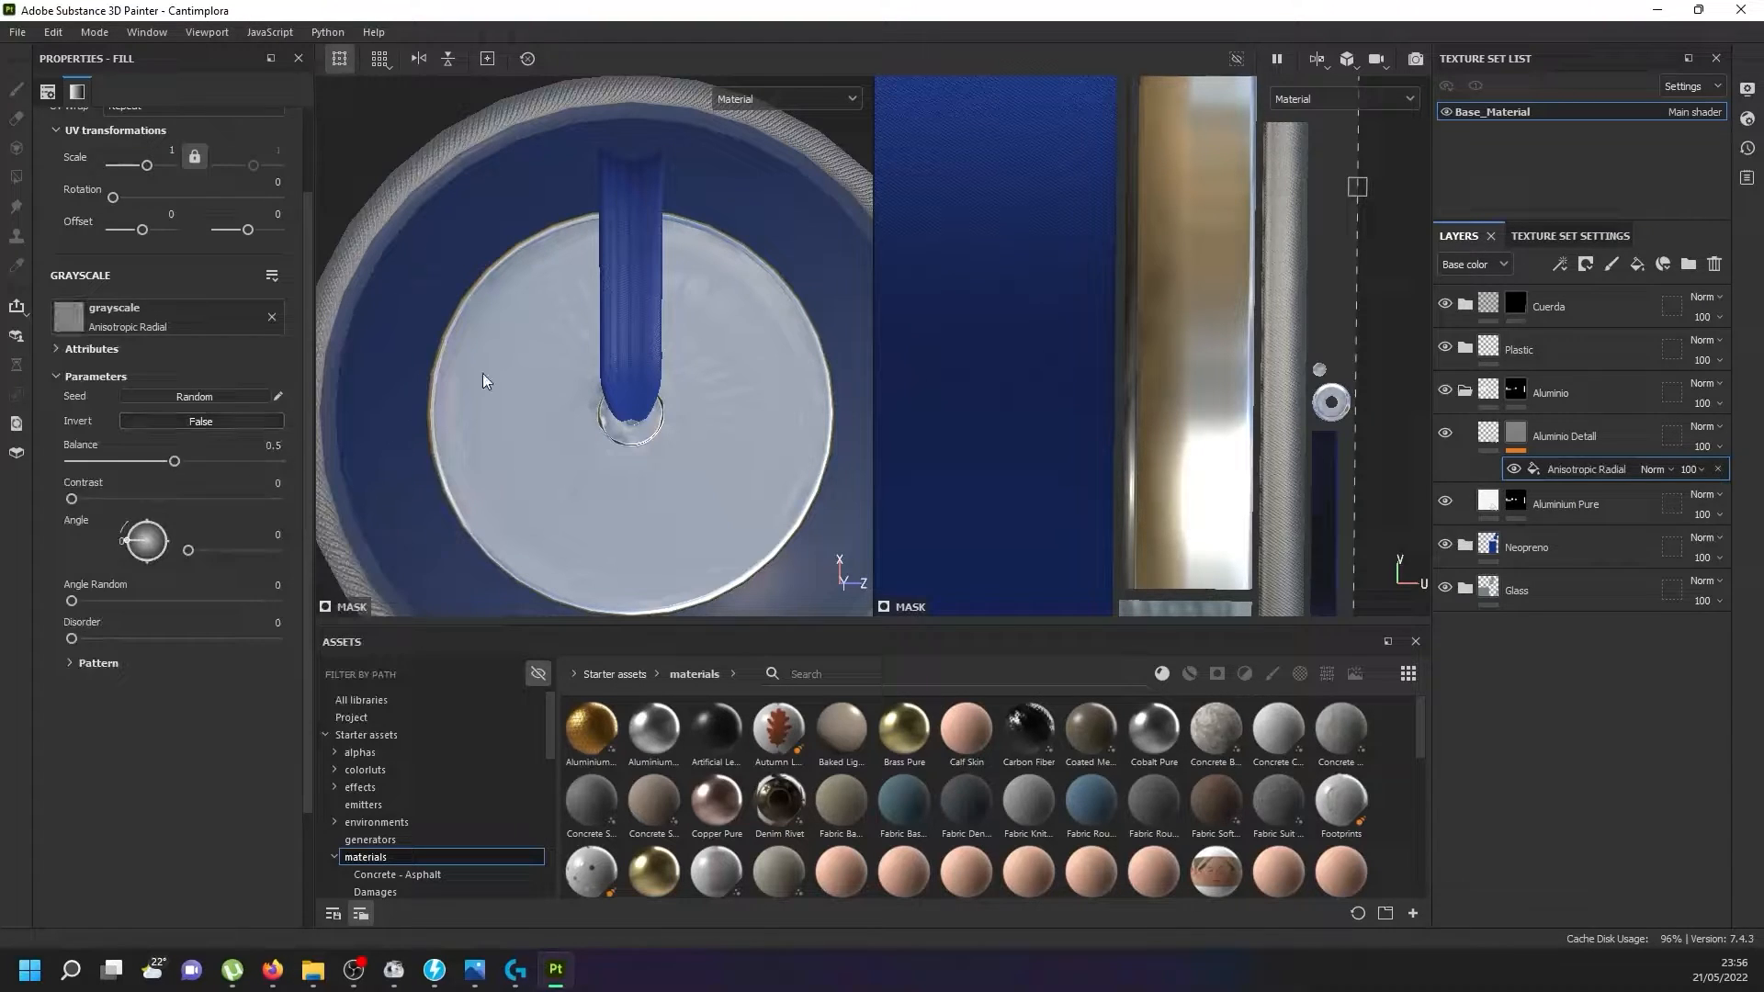
Raise the Aluminio Detail layer's roughness to about 0.45.
scroll(496, 368, down, 4)
right_click(540, 432)
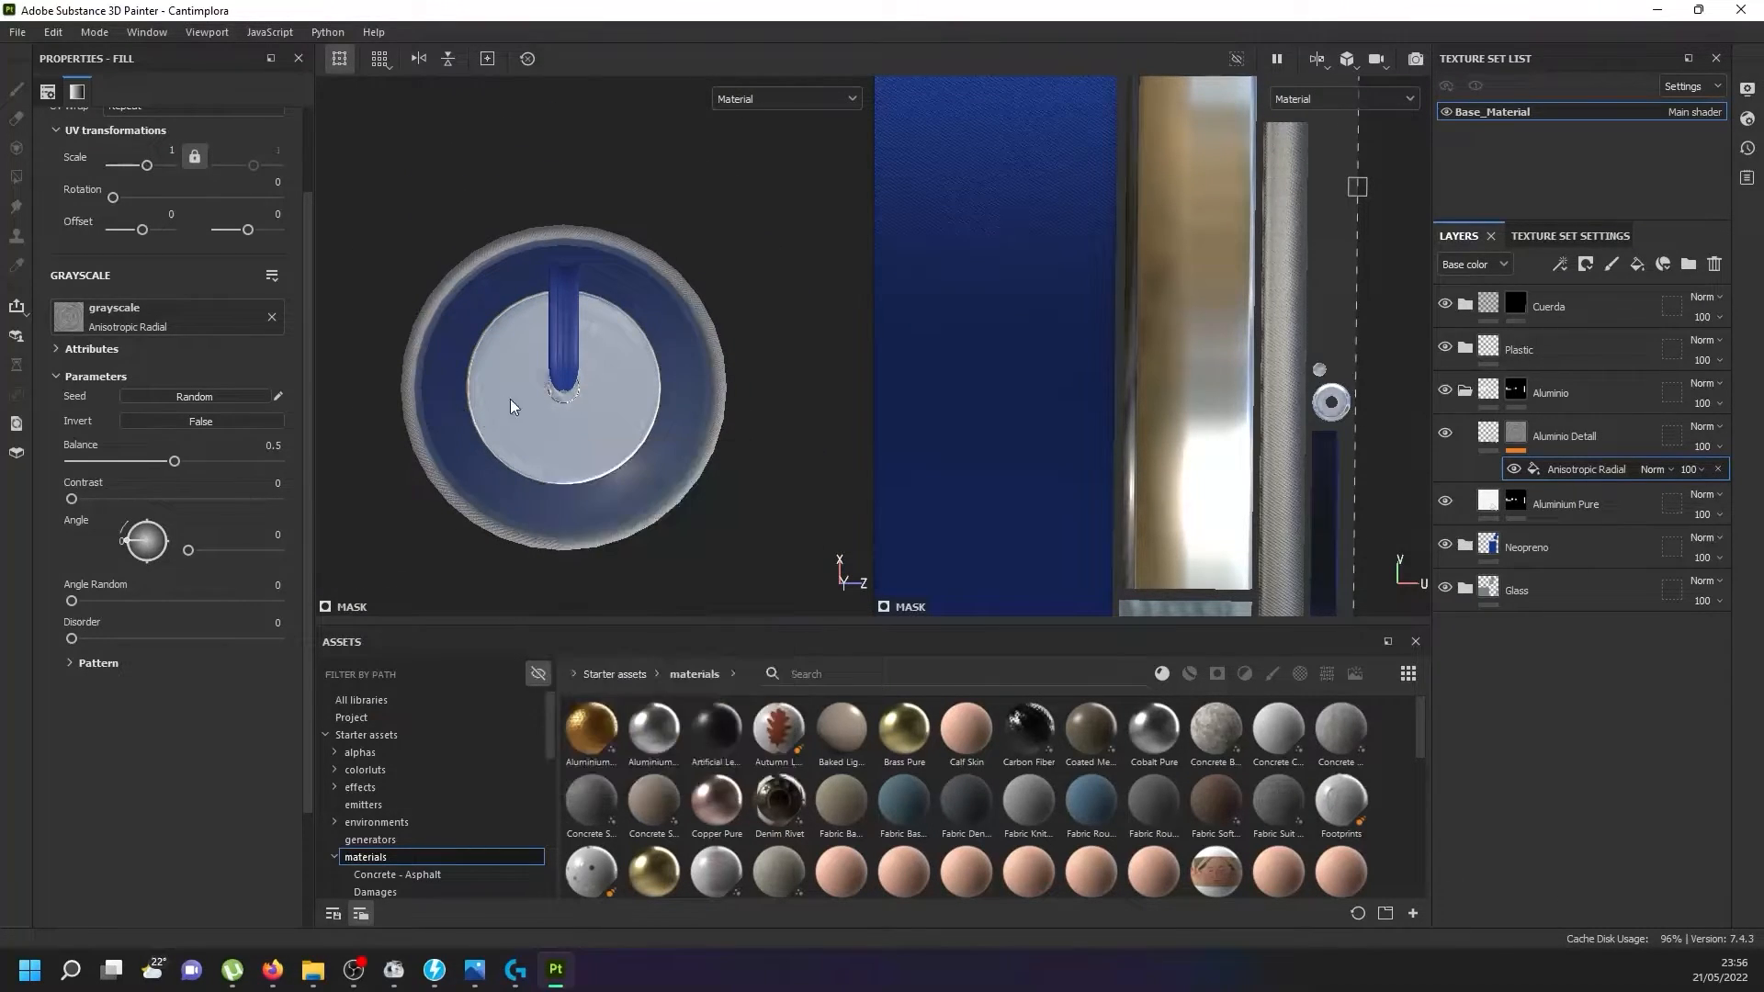
alt+drag(512, 438, 409, 421)
scroll(1073, 395, down, 10)
alt+middle_drag(1036, 420, 1191, 445)
scroll(1191, 446, down, 1)
scroll(1191, 446, up, 2)
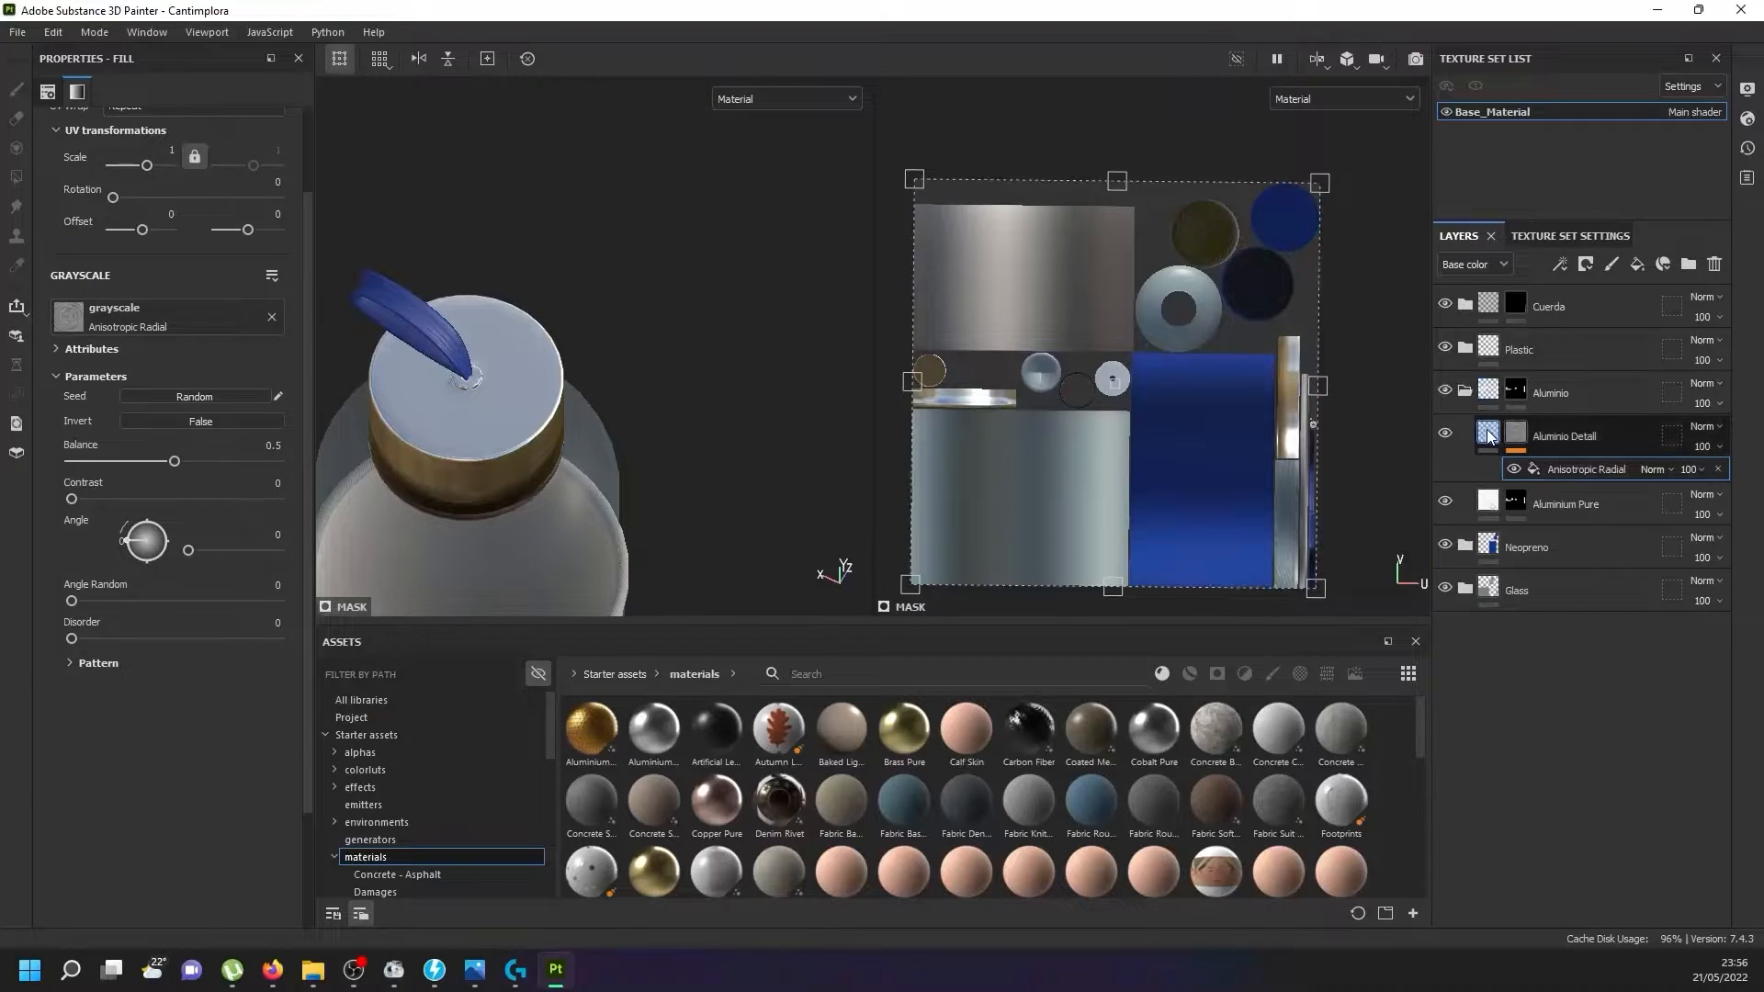
scroll(417, 412, up, 4)
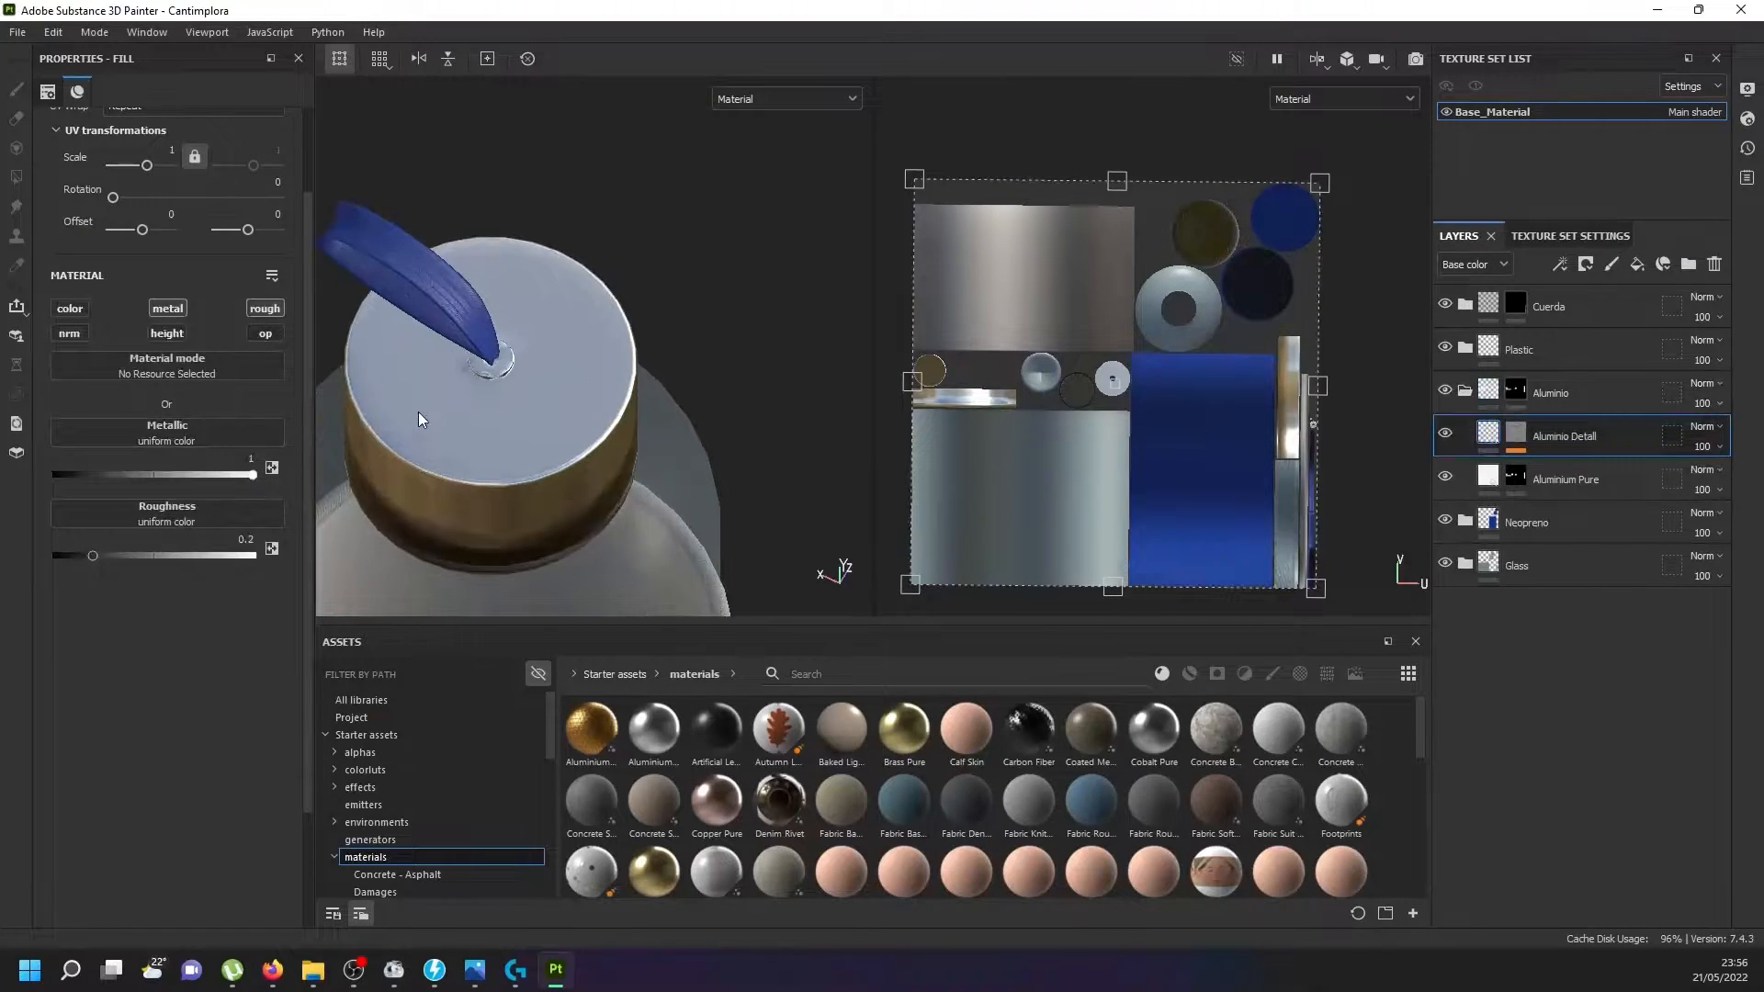
drag(97, 559, 143, 559)
alt+drag(737, 340, 722, 343)
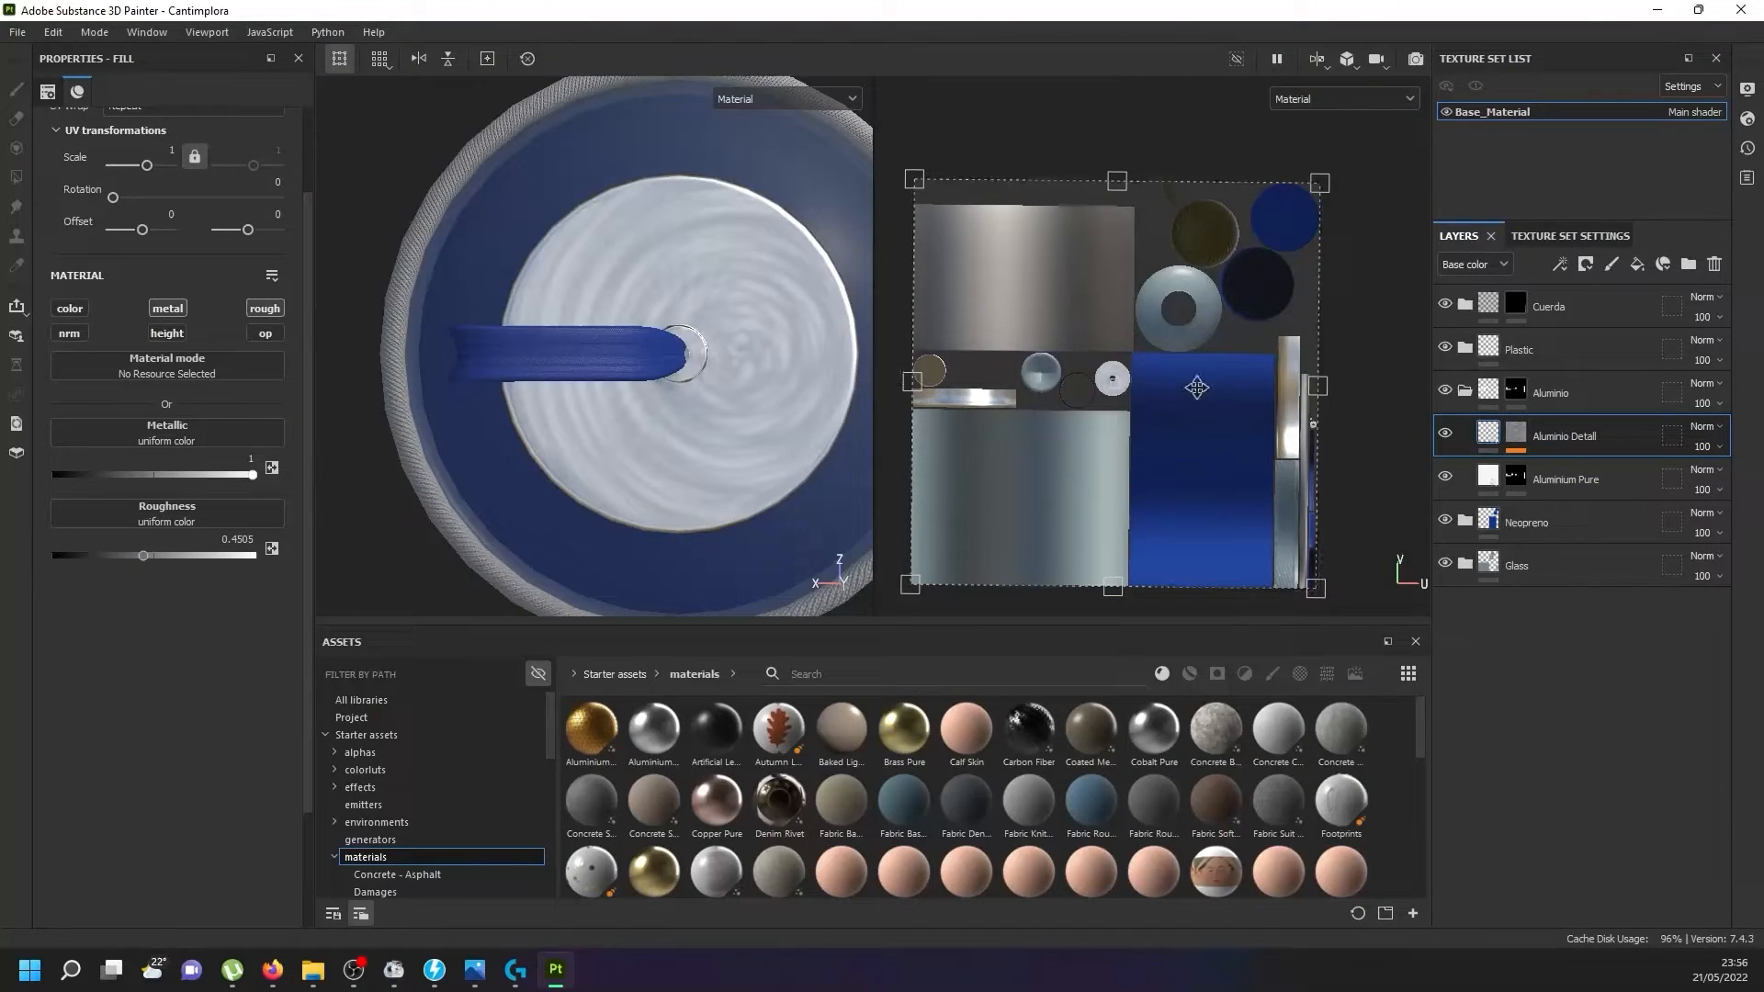
scroll(1169, 389, up, 2)
drag(1158, 397, 1200, 386)
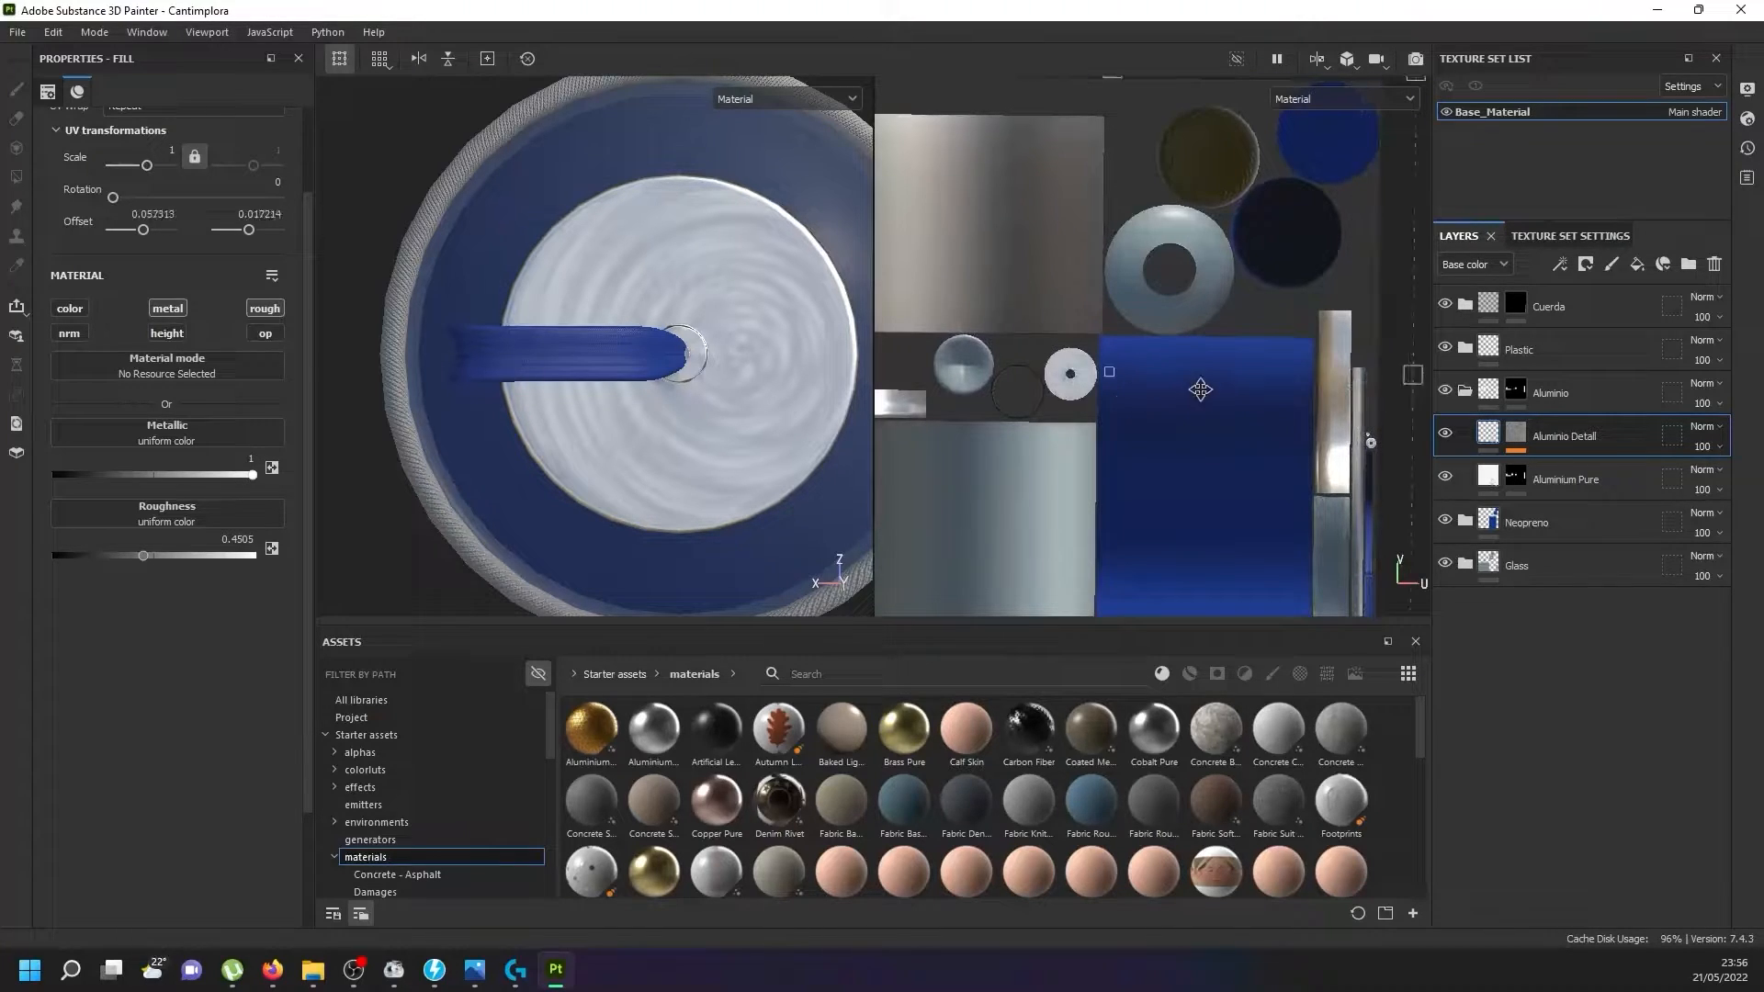
scroll(1201, 386, down, 2)
key(ctrl+z)
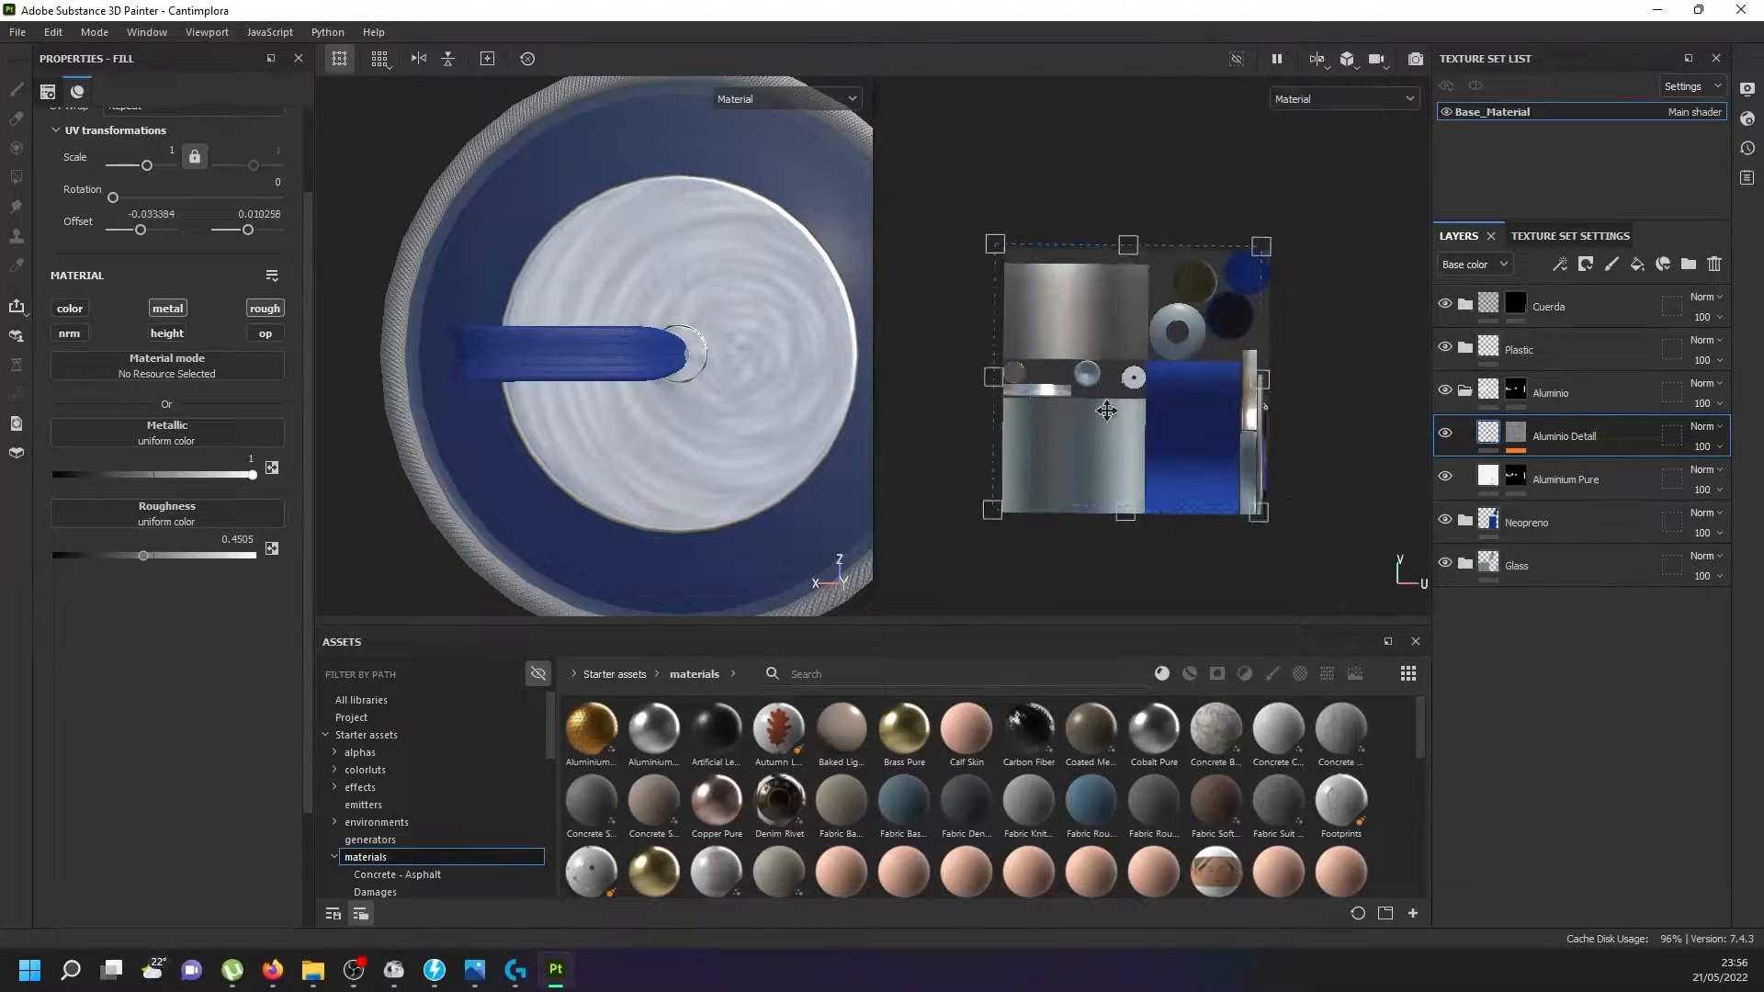
key(ctrl+z)
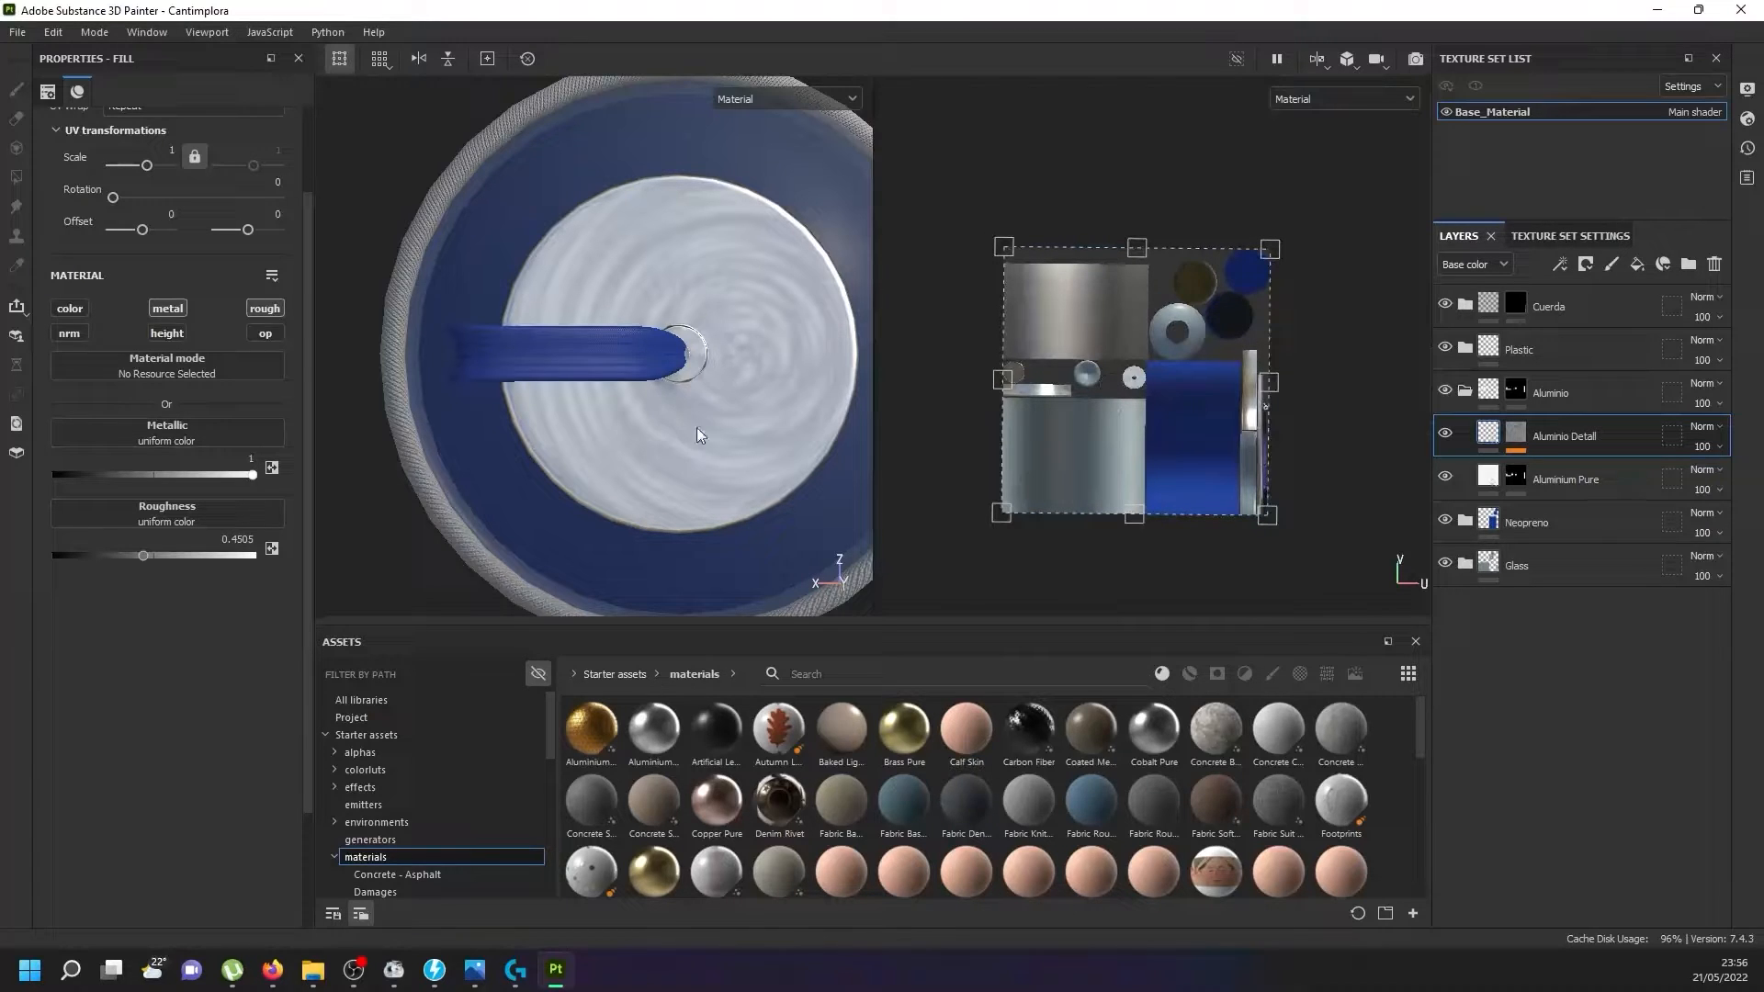
Offset the mask's Anisotropic Radial fill to about -0.0067 and 0.0127, centring it on the cap's top disc in UV space.
alt+drag(696, 434, 649, 433)
click(1516, 437)
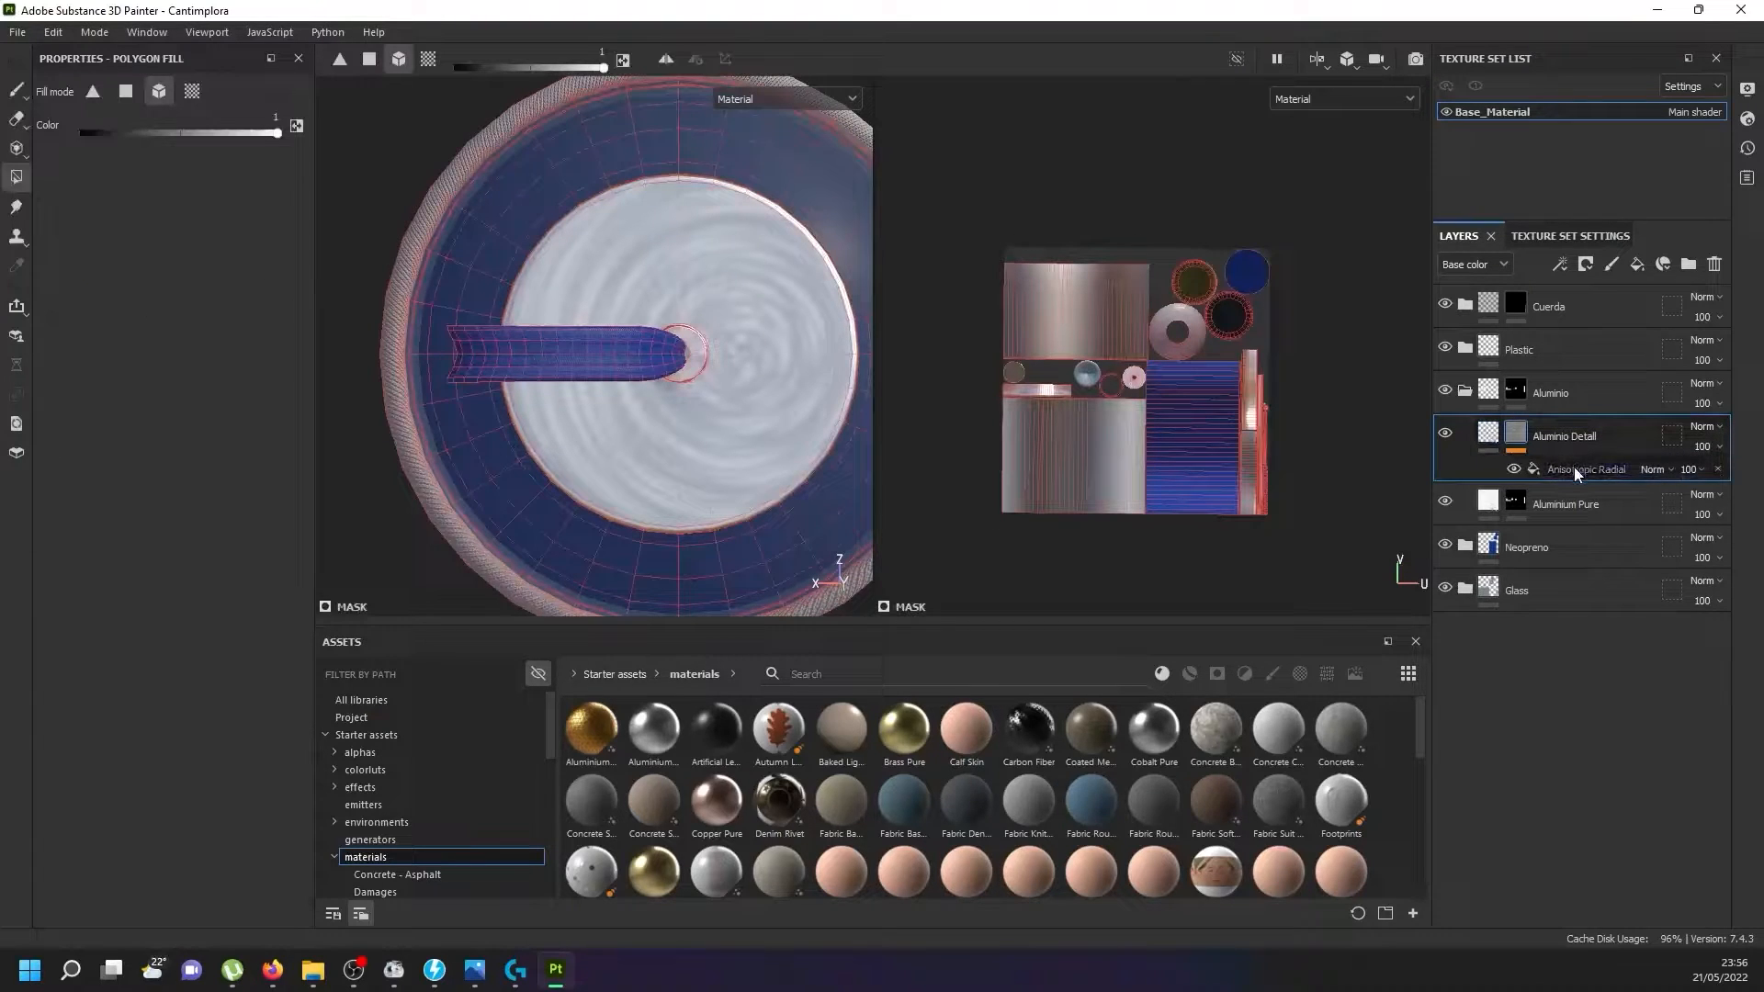
click(1574, 466)
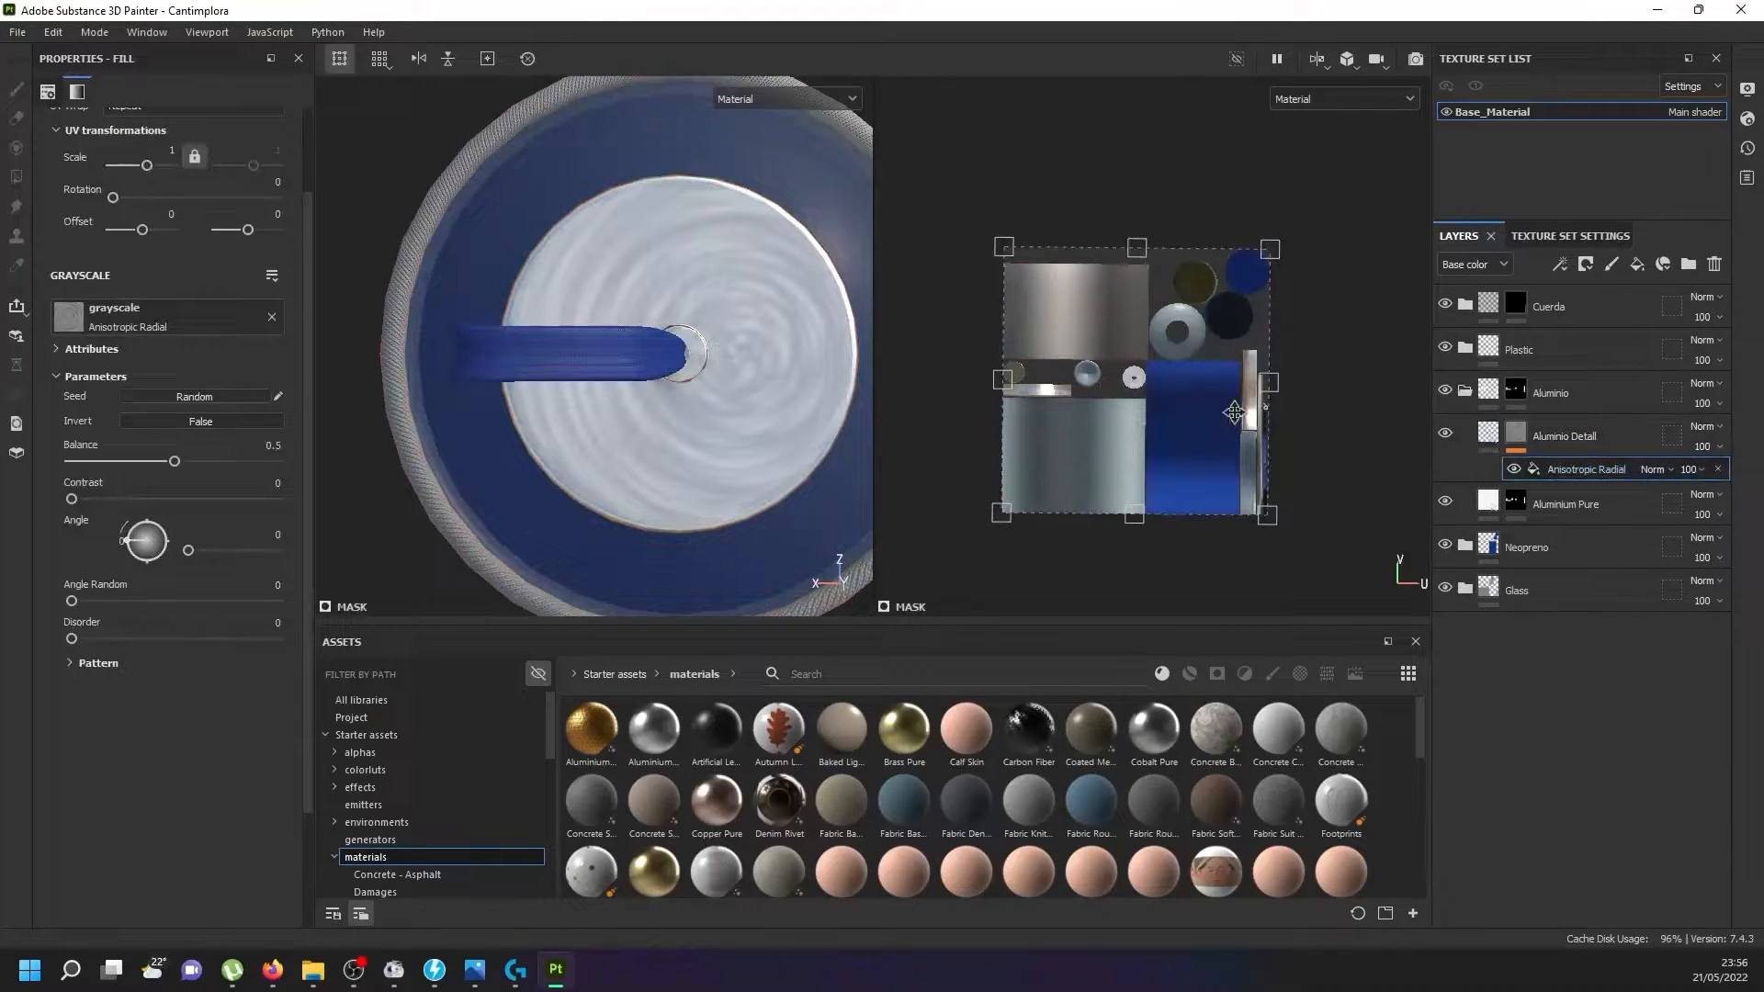
scroll(1154, 399, up, 2)
drag(1154, 399, 1194, 395)
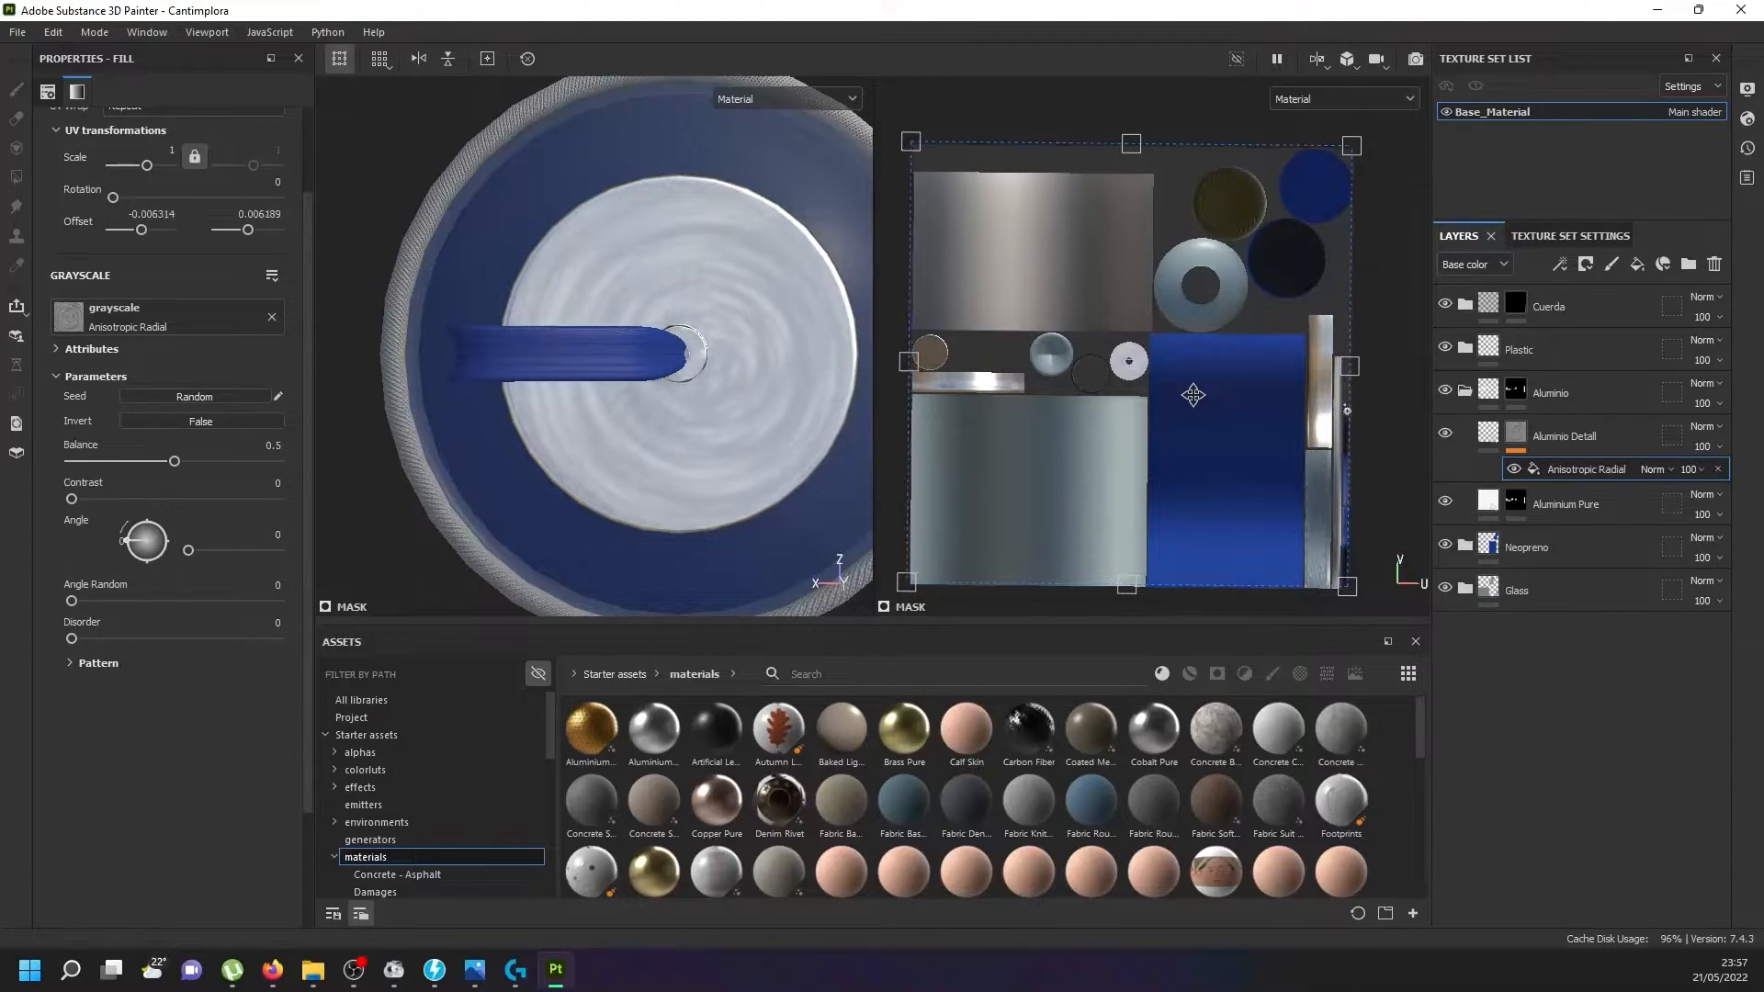
scroll(1131, 372, up, 15)
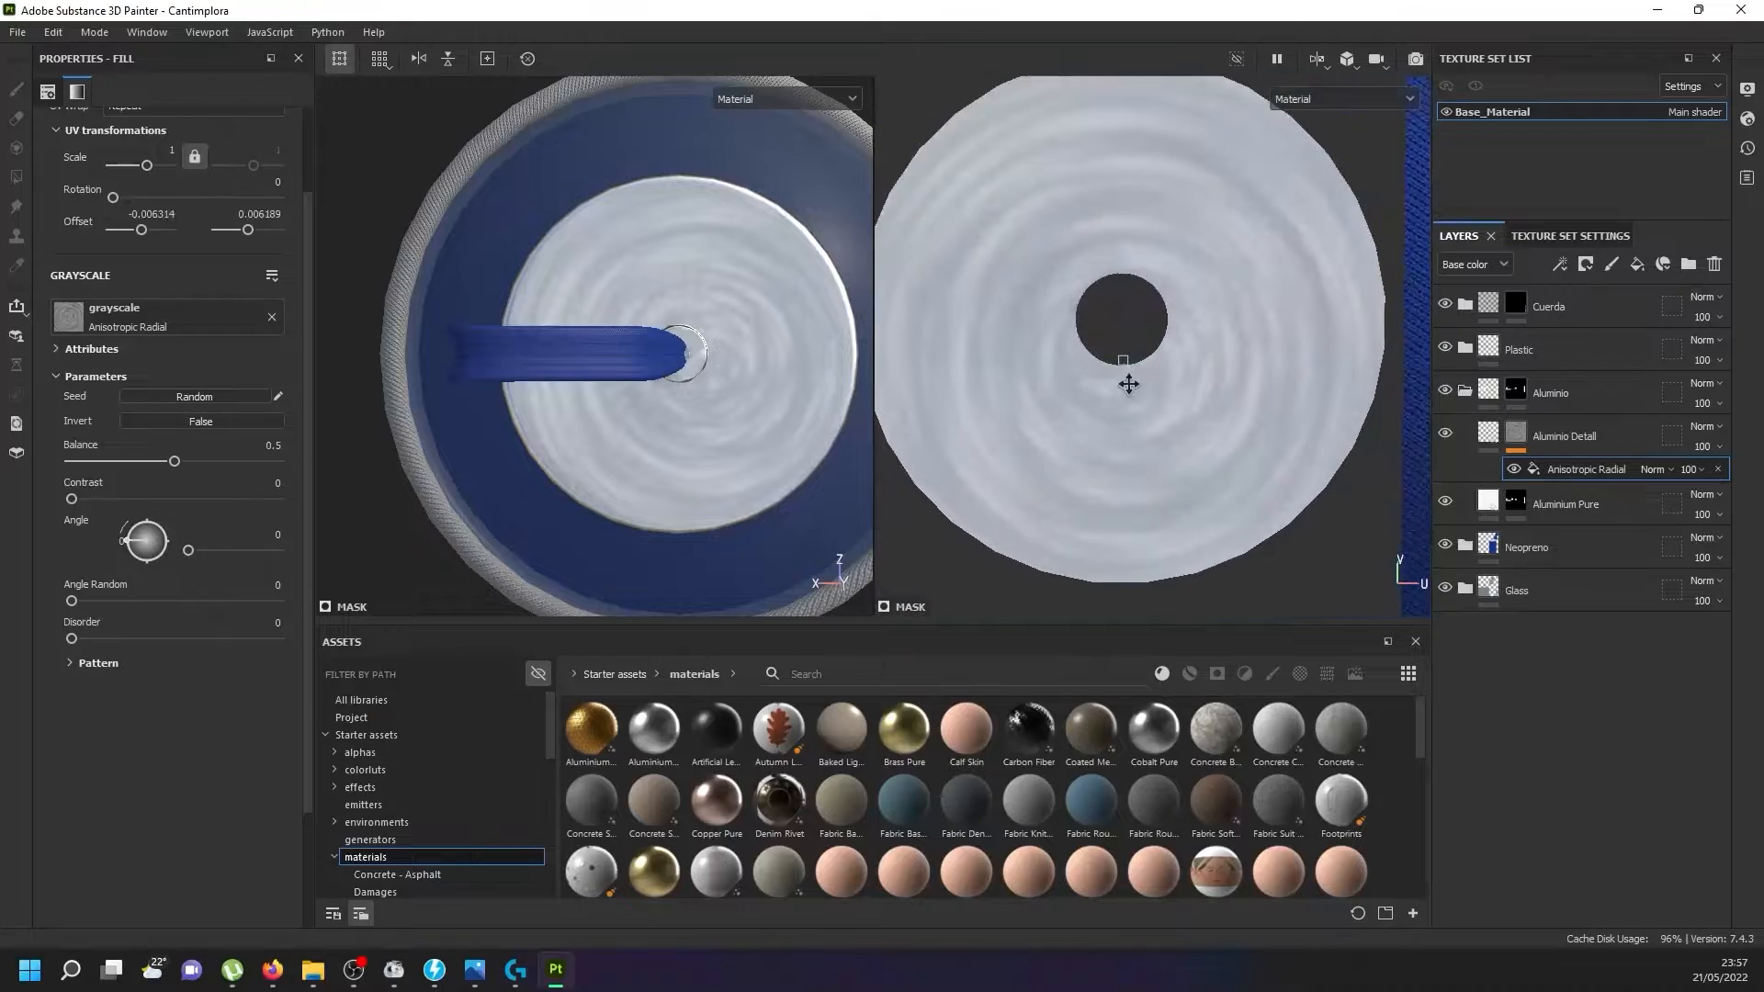
drag(1154, 415, 1152, 381)
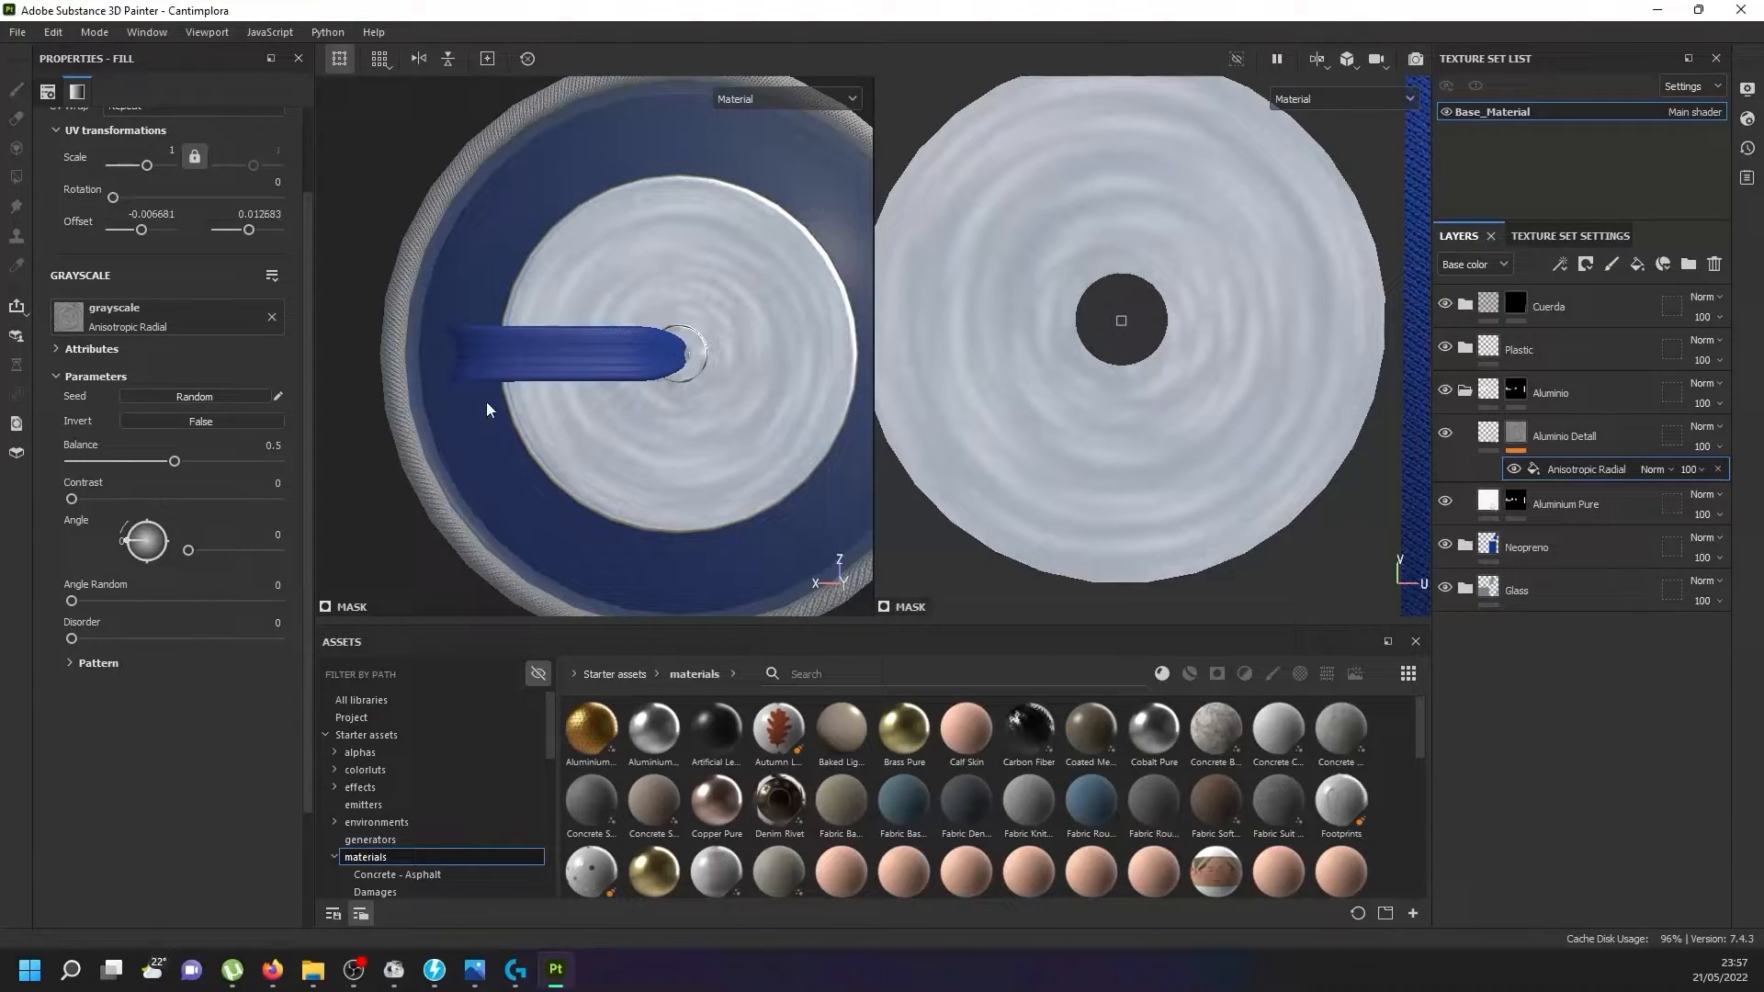
scroll(1056, 348, down, 15)
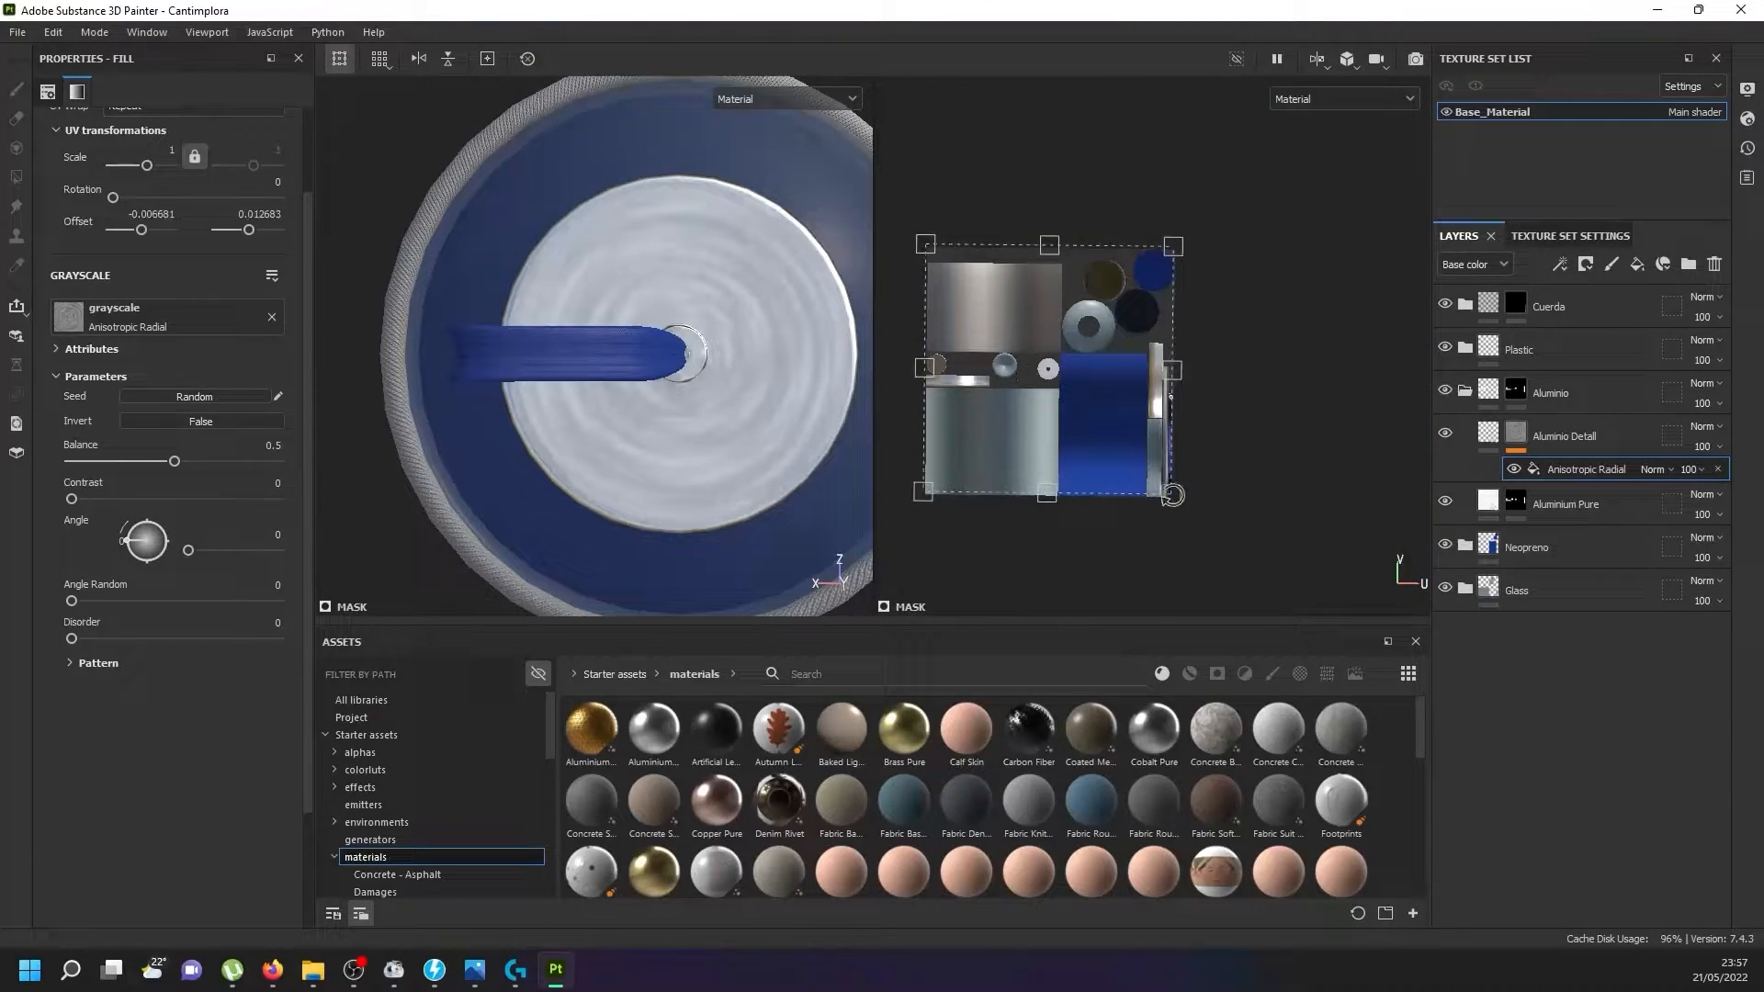
drag(1187, 490, 1147, 456)
key(ctrl+z)
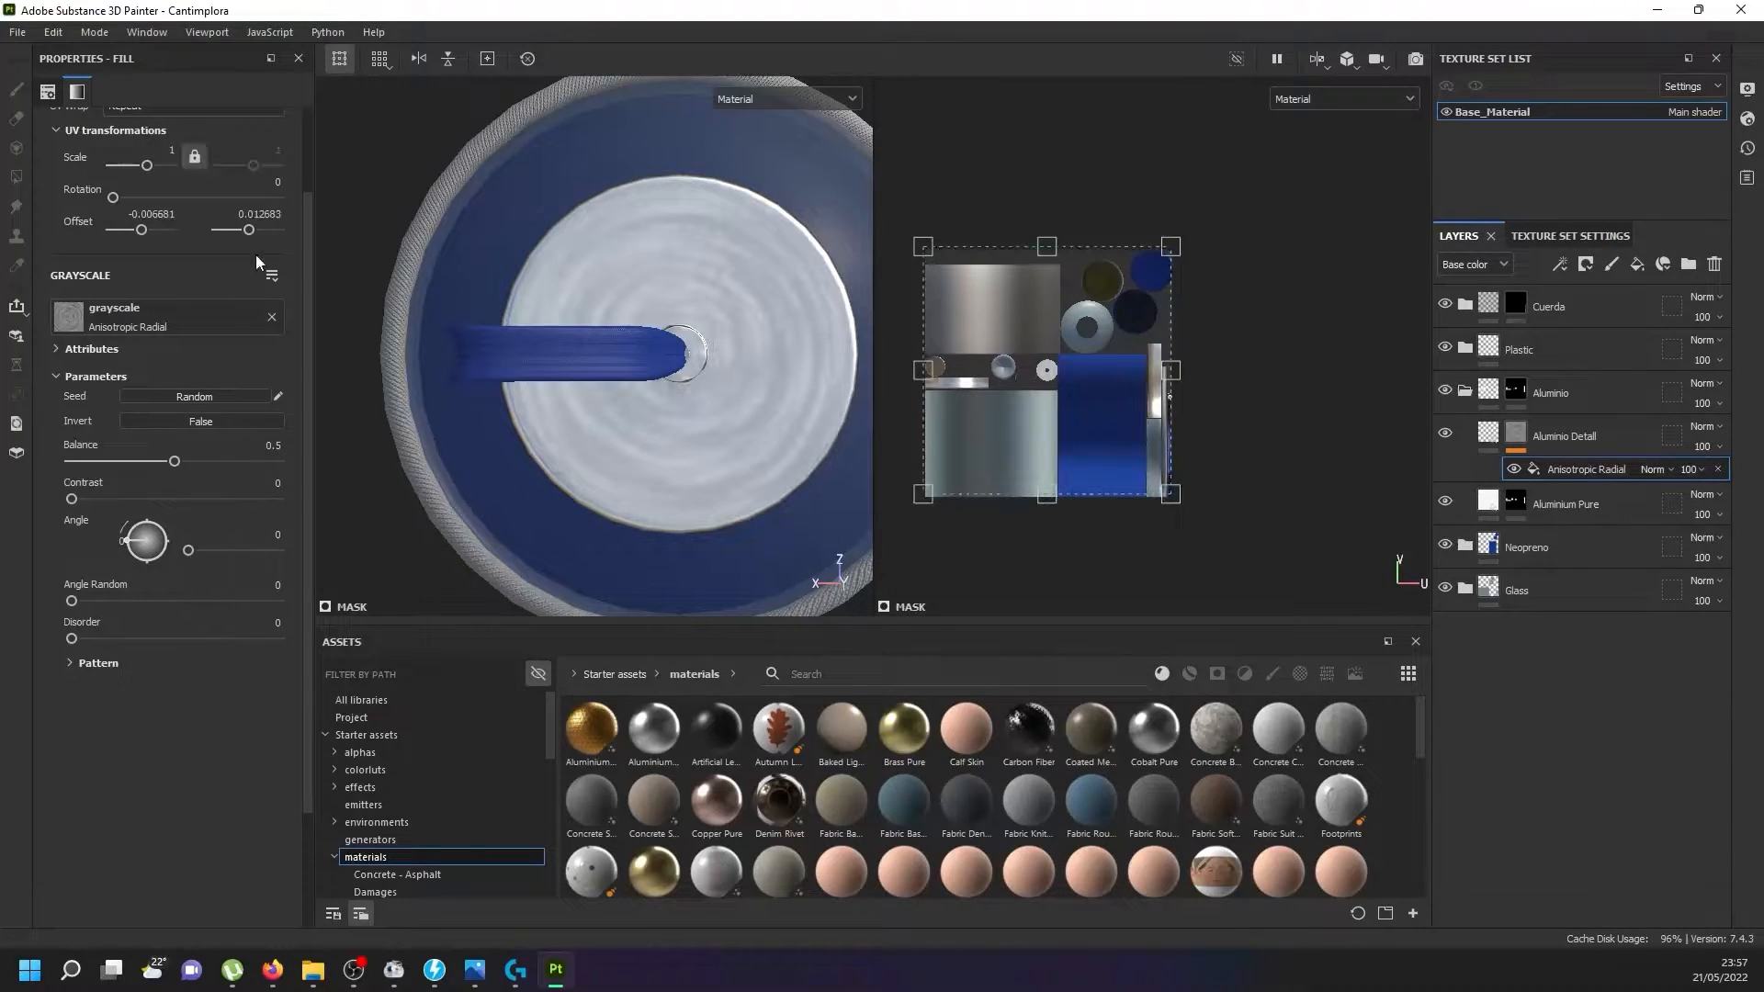
Set the Anisotropic Radial fill's UV scale to -10.08 for finer rings on the cap's top.
drag(147, 165, 132, 175)
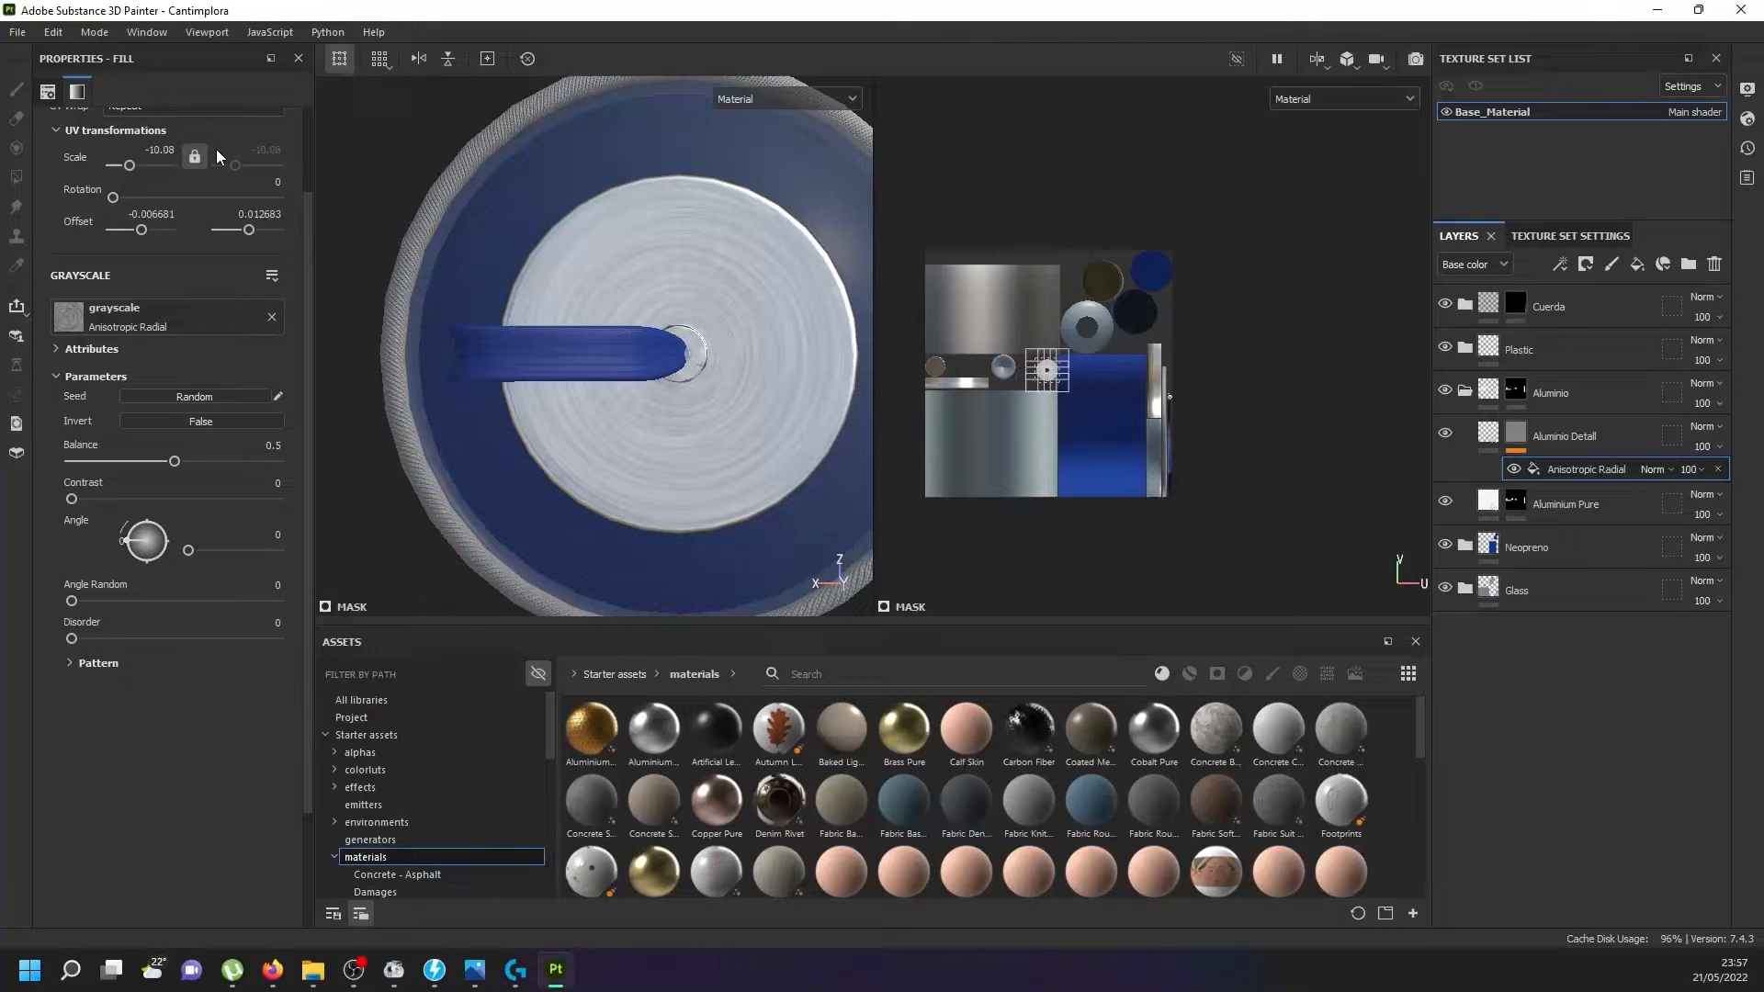
scroll(610, 366, up, 3)
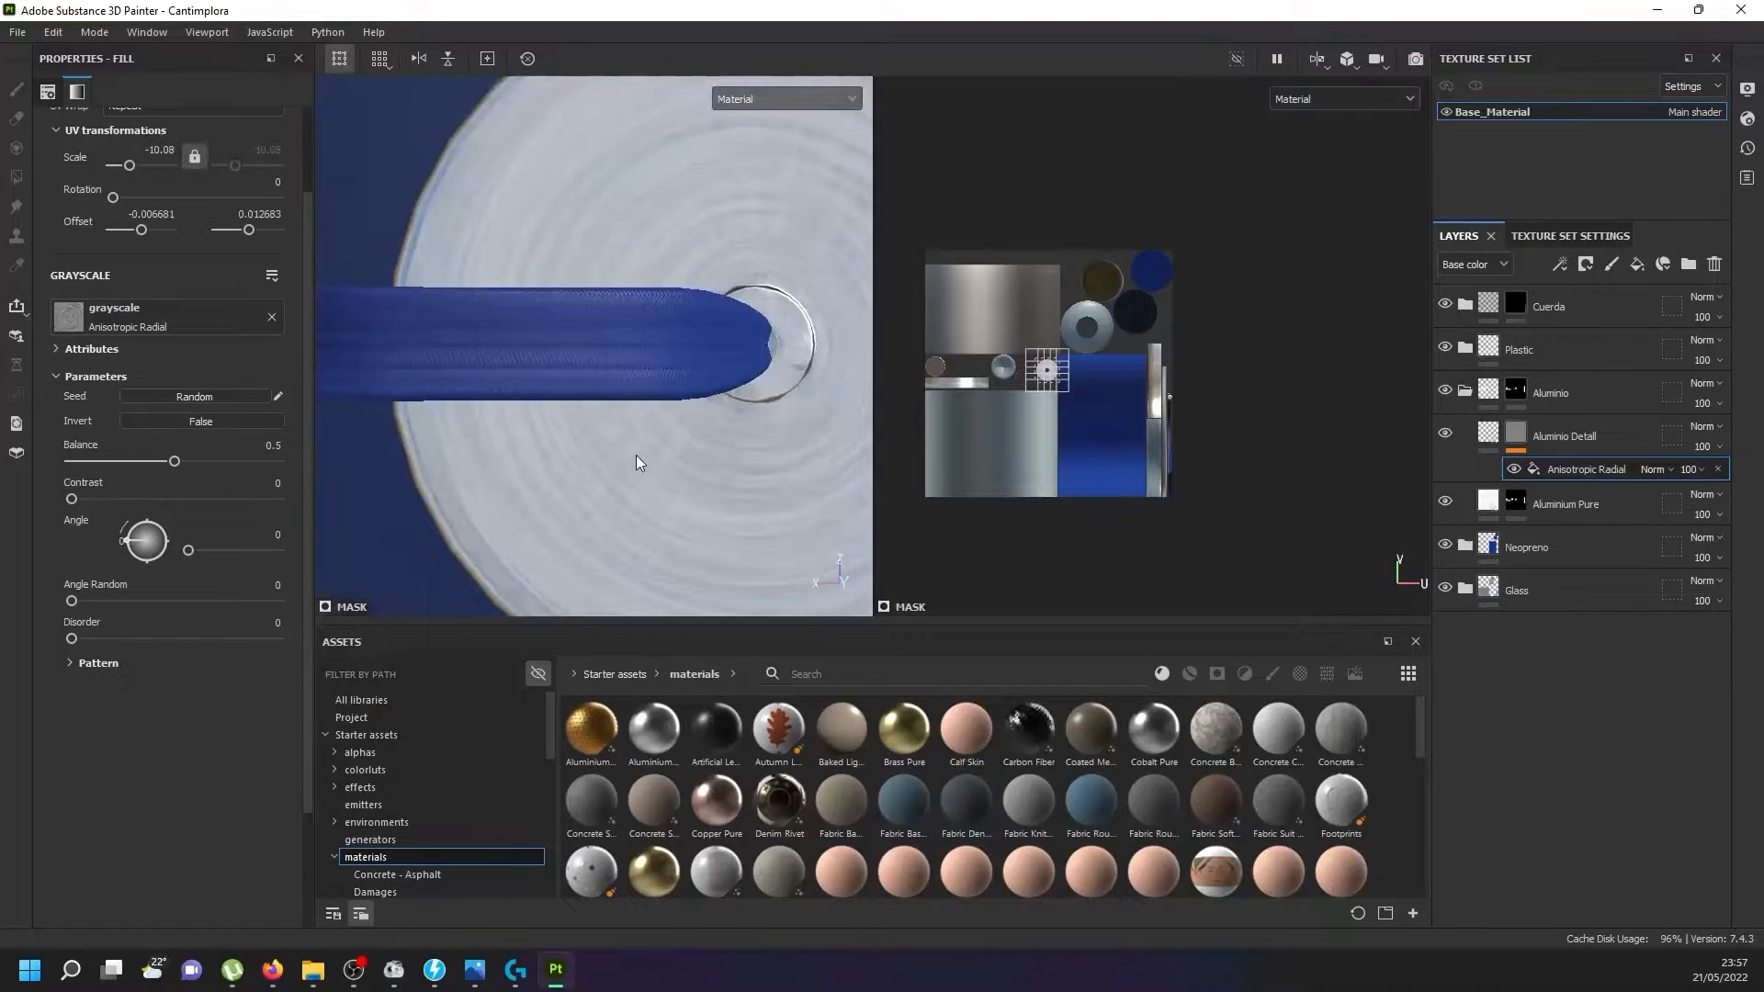
alt+drag(638, 460, 625, 371)
alt+middle_drag(625, 371, 563, 292)
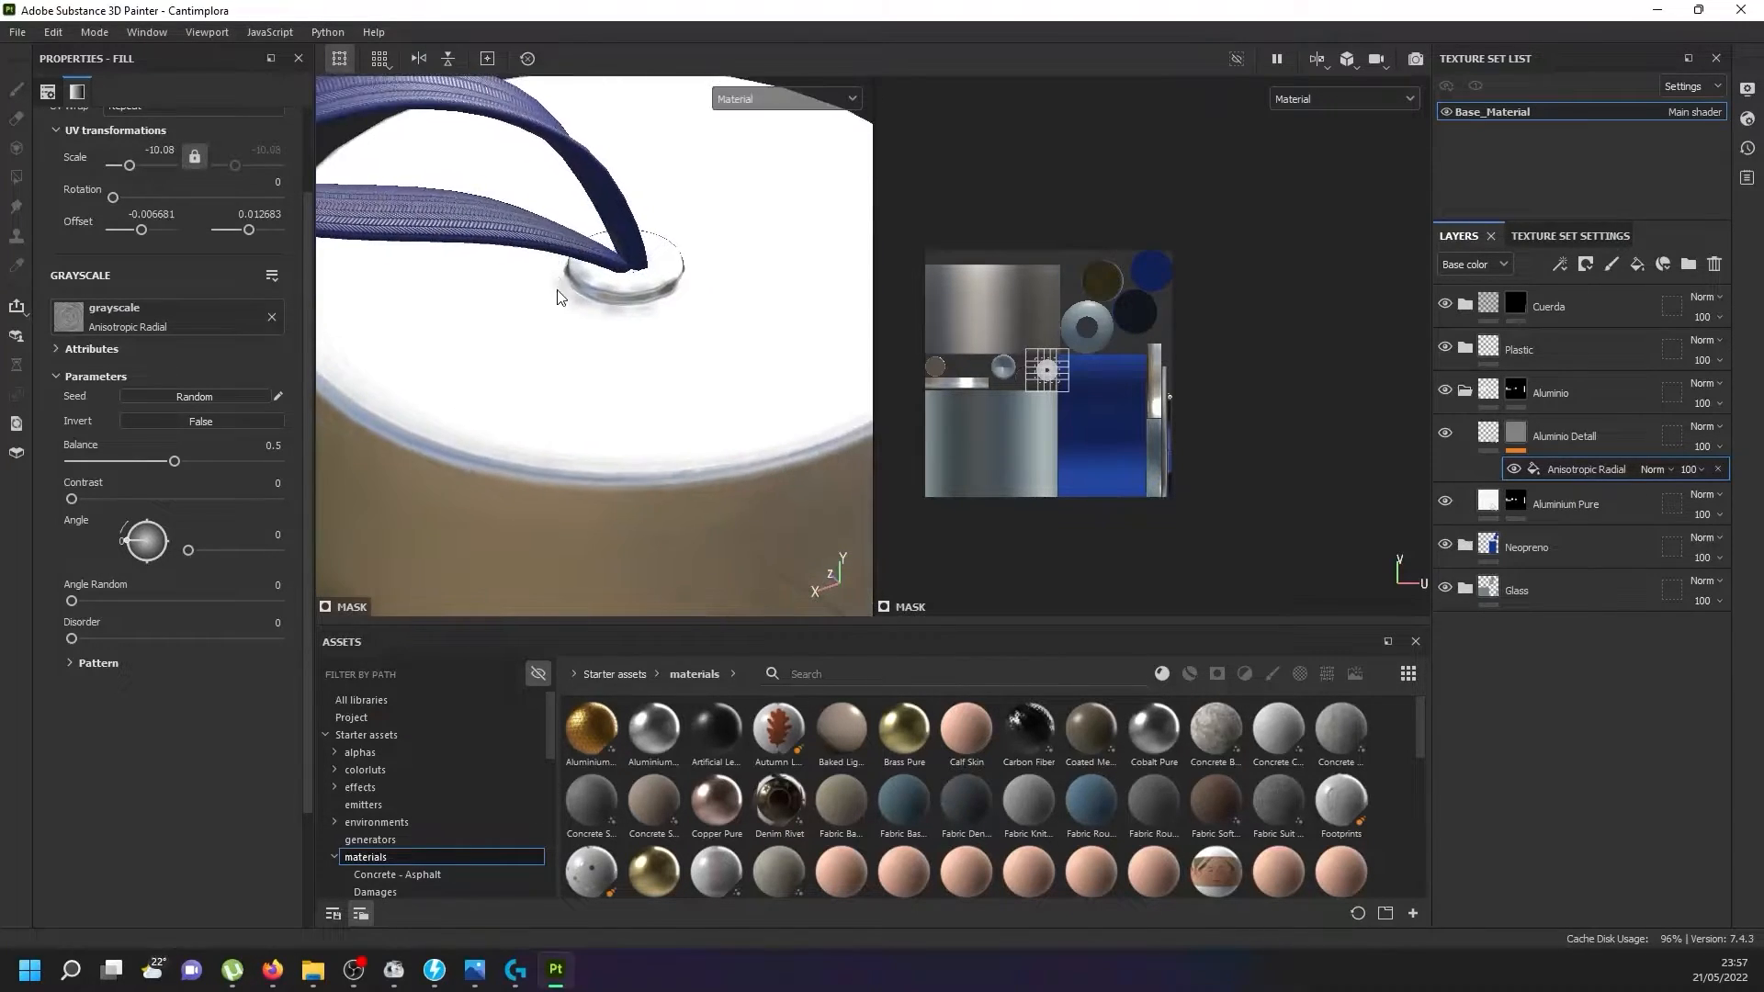
scroll(564, 294, down, 3)
alt+drag(564, 296, 475, 384)
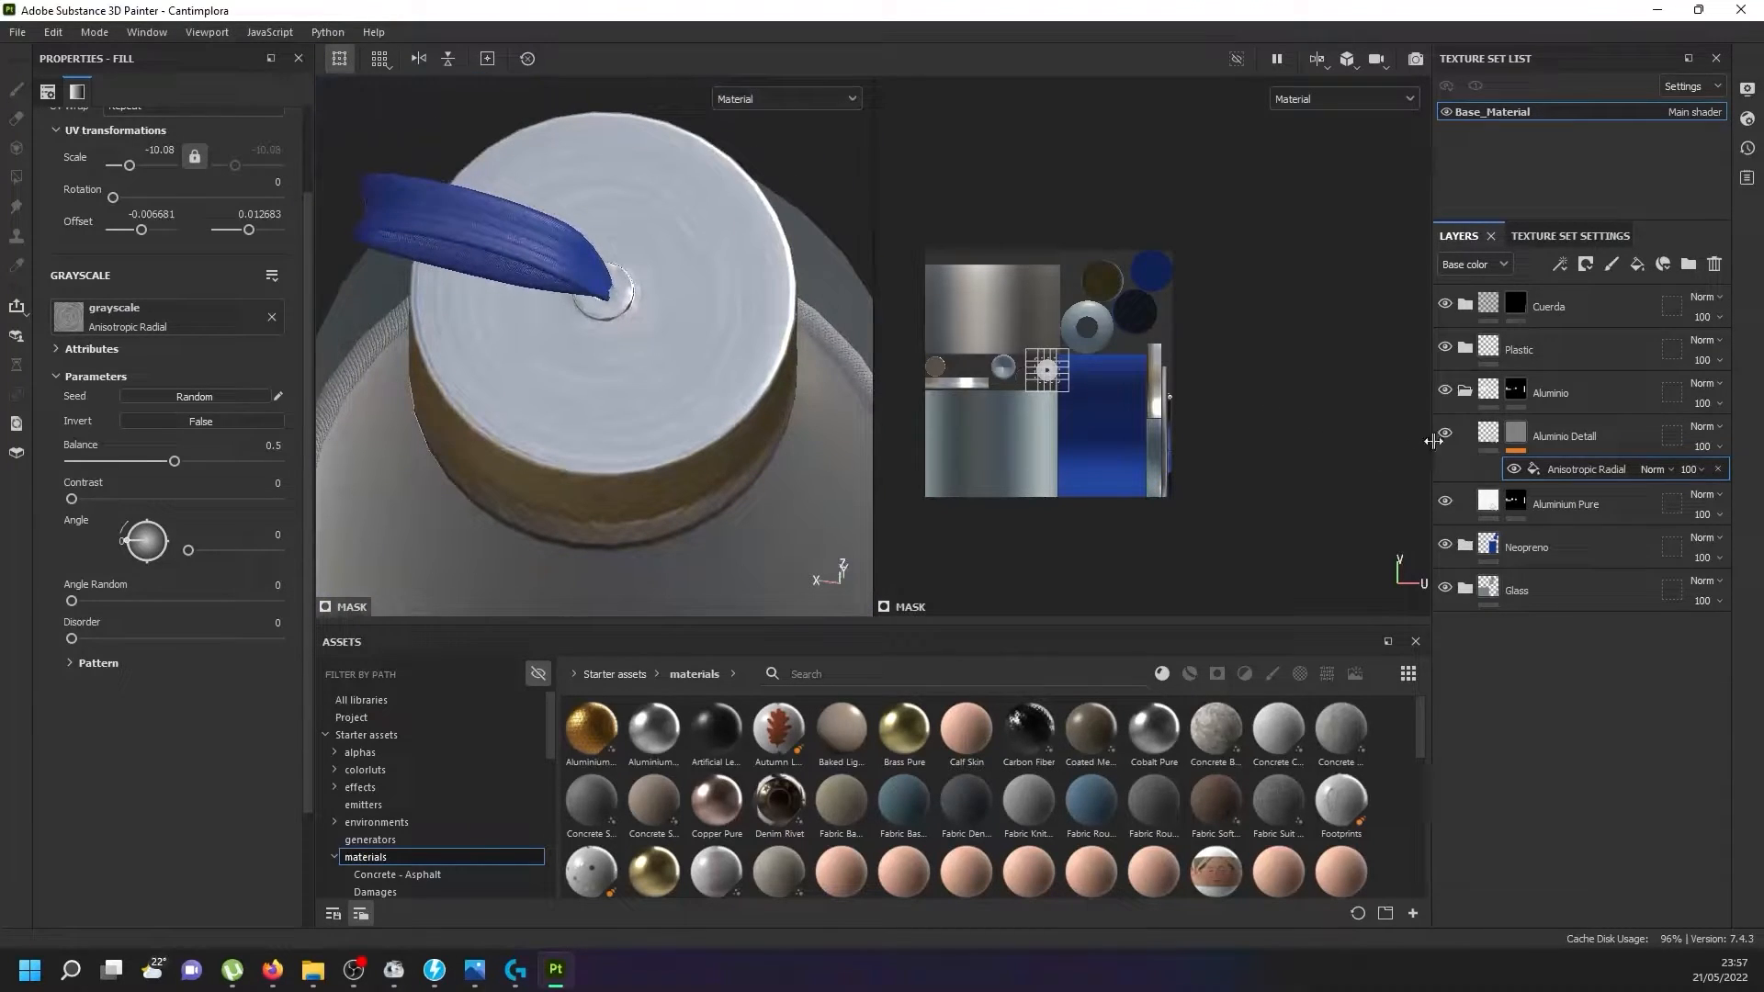
Set the Aluminio Detail layer's roughness to 0.3.
click(1488, 432)
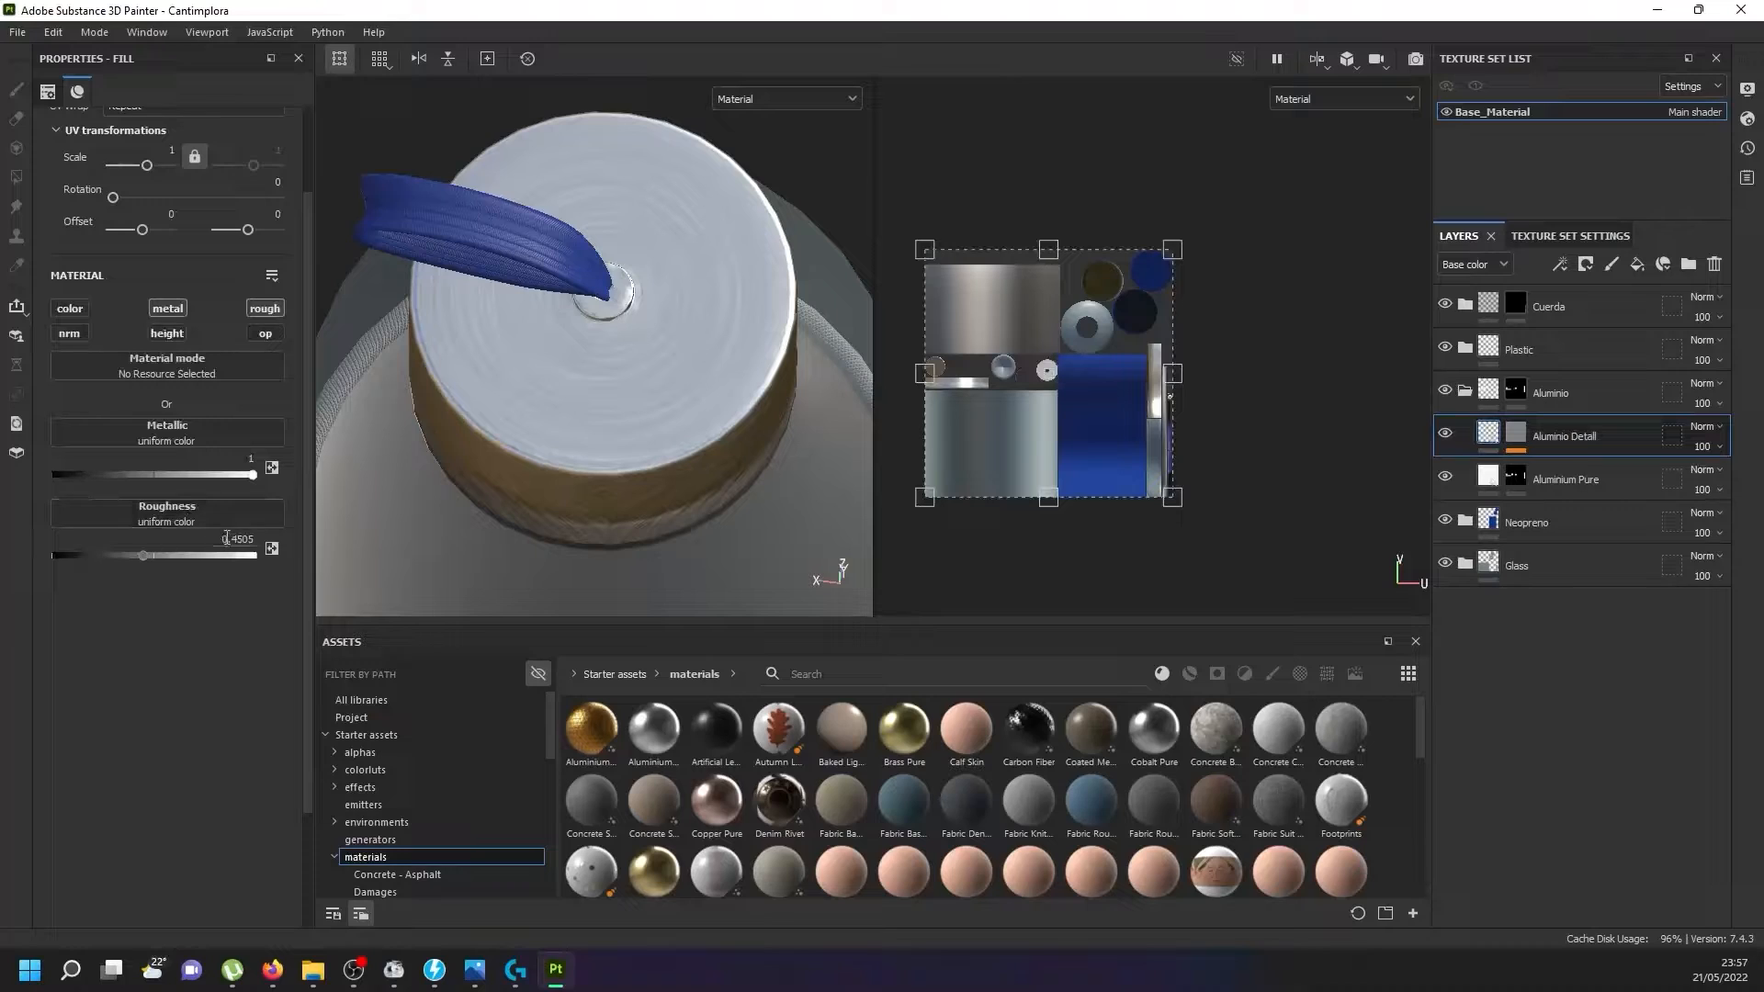
click(230, 539)
text(0.3)
key(Return)
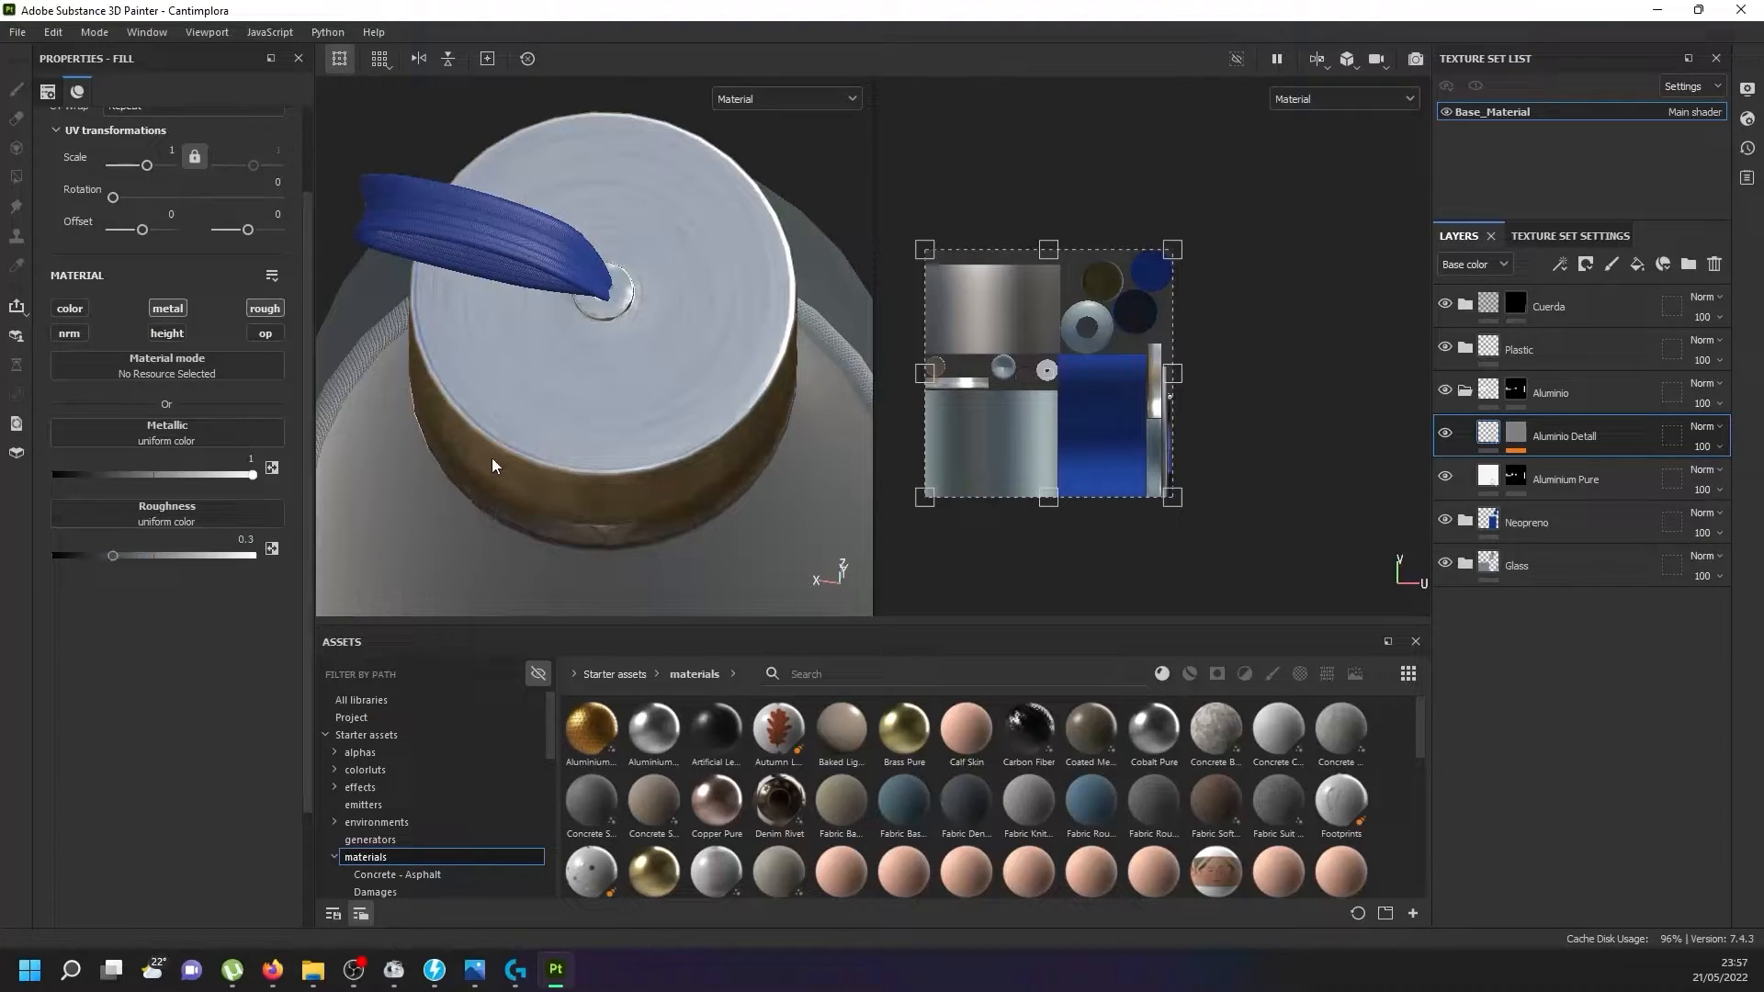
Examine the brushed finish on the aluminium cap's top disc and side wall.
scroll(533, 442, up, 3)
alt+drag(532, 444, 525, 314)
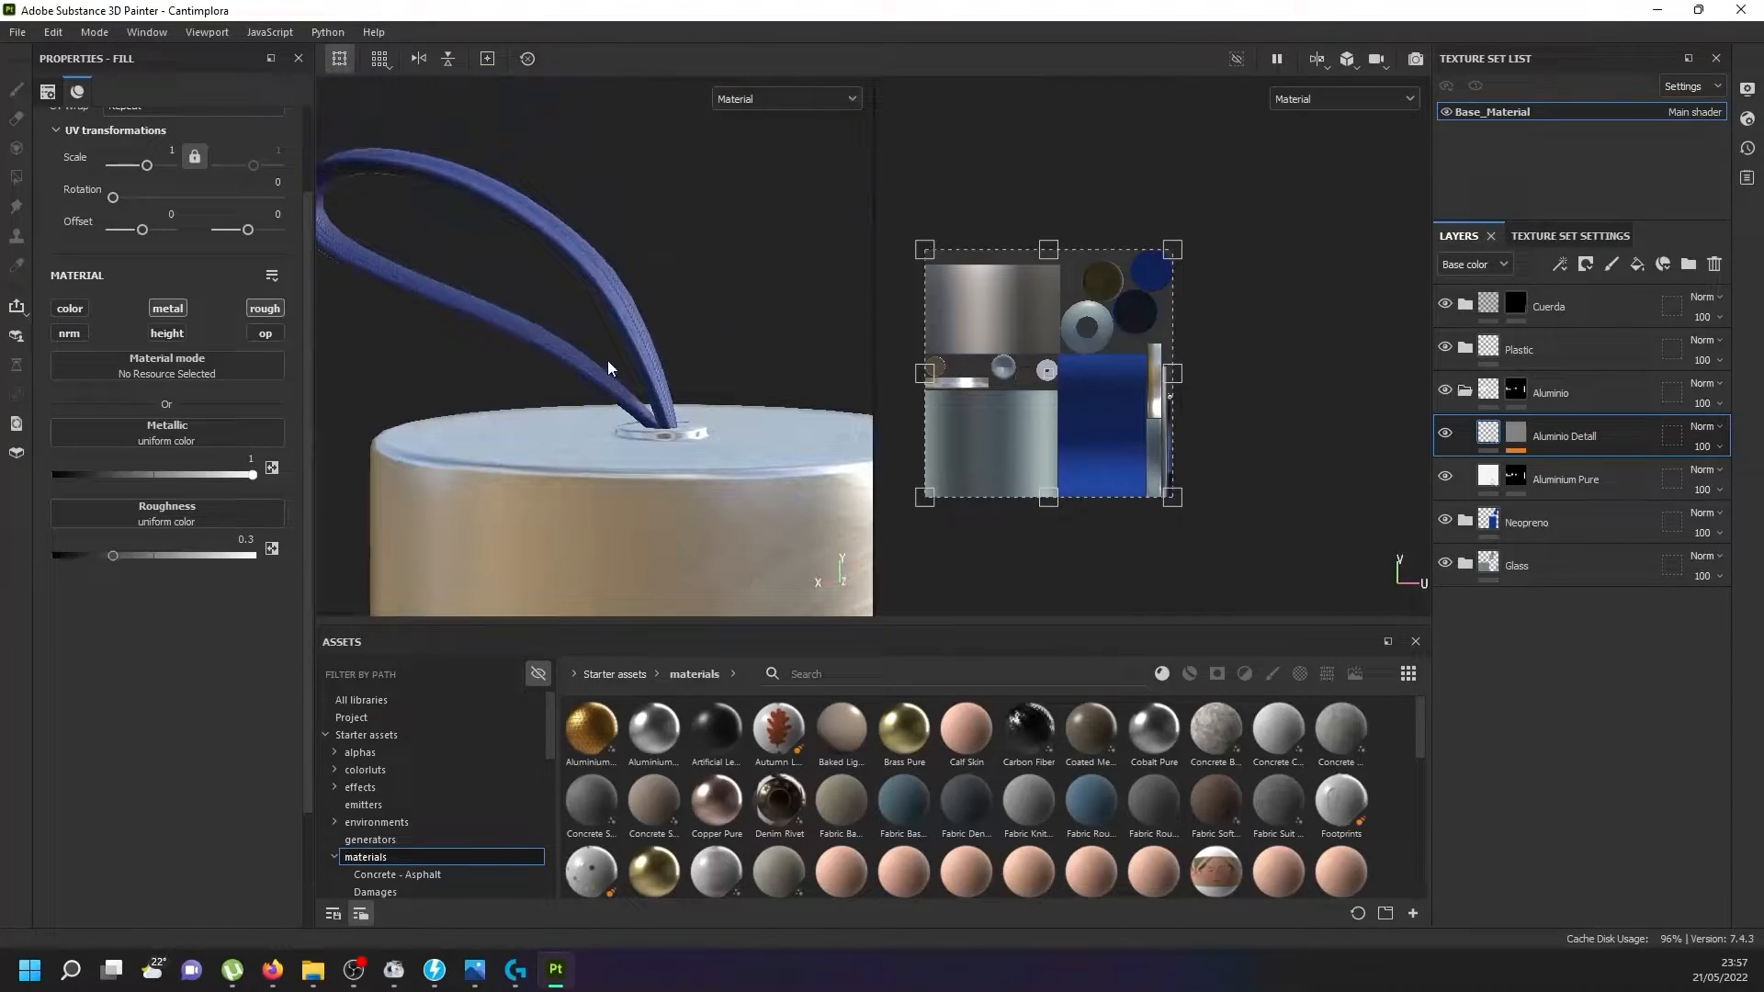
scroll(606, 367, down, 3)
scroll(592, 468, up, 1)
alt+middle_drag(593, 522, 582, 465)
alt+drag(584, 472, 565, 452)
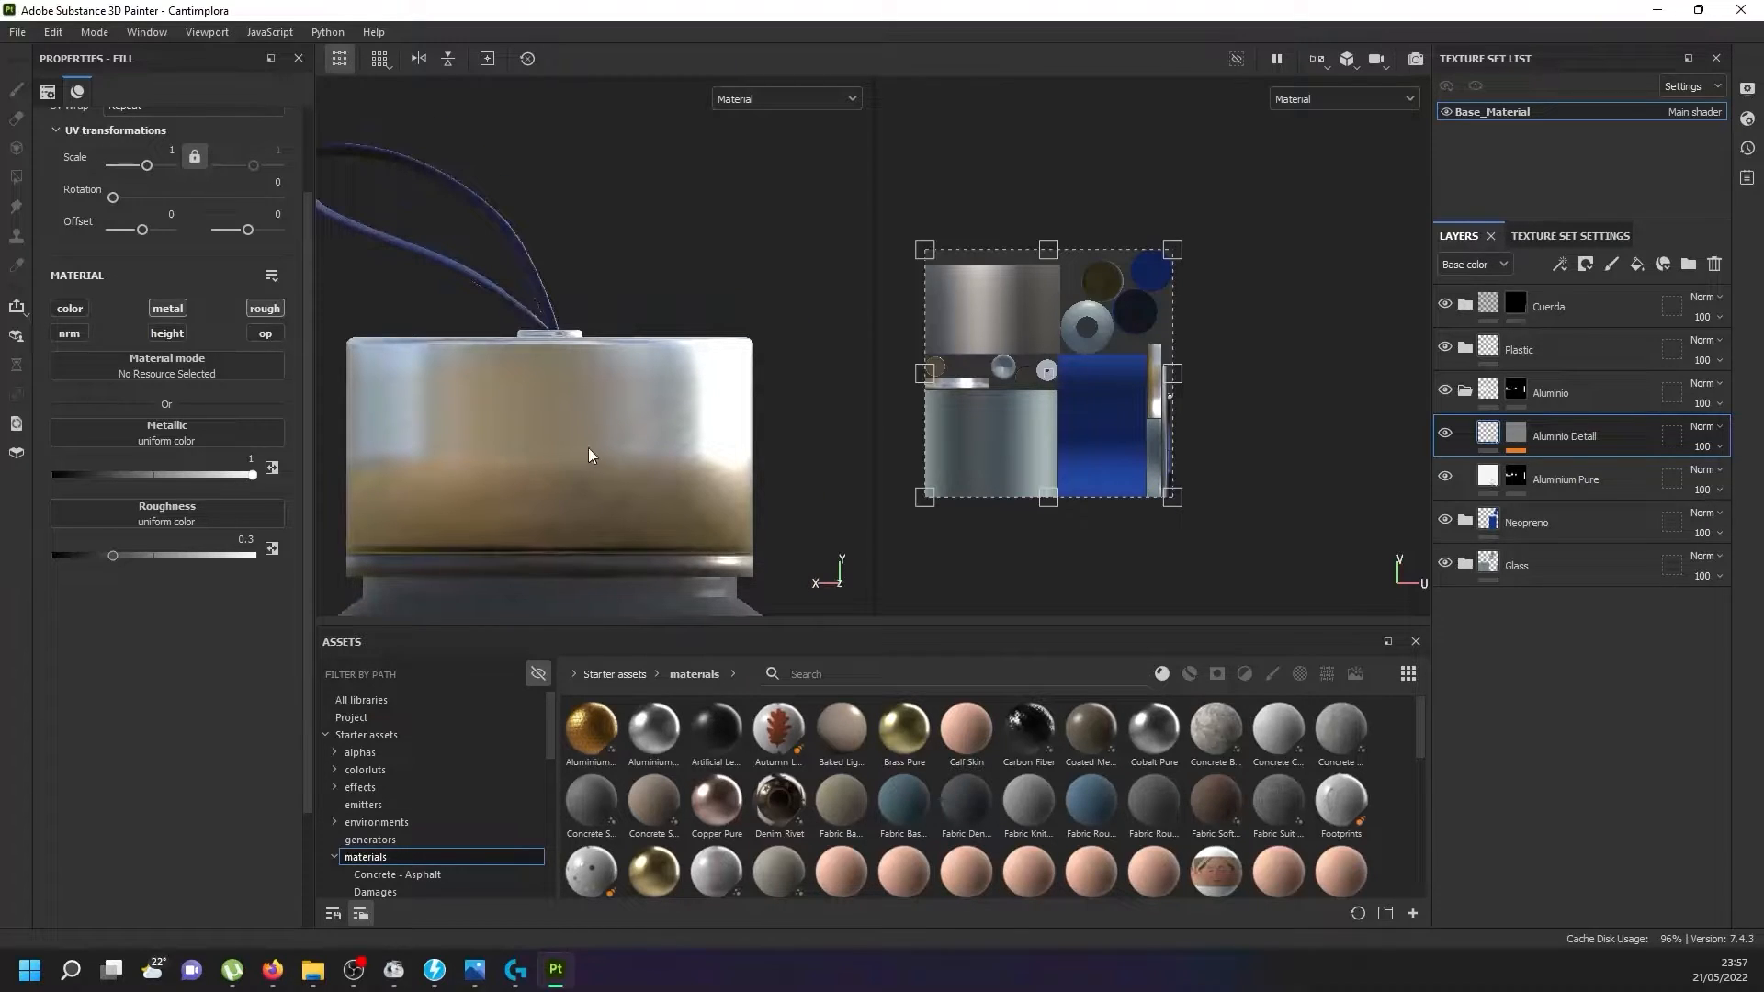
Review the projection options of the Anisotropic Radial fill in the Aluminio Detail mask, then check the cap's side.
click(1522, 435)
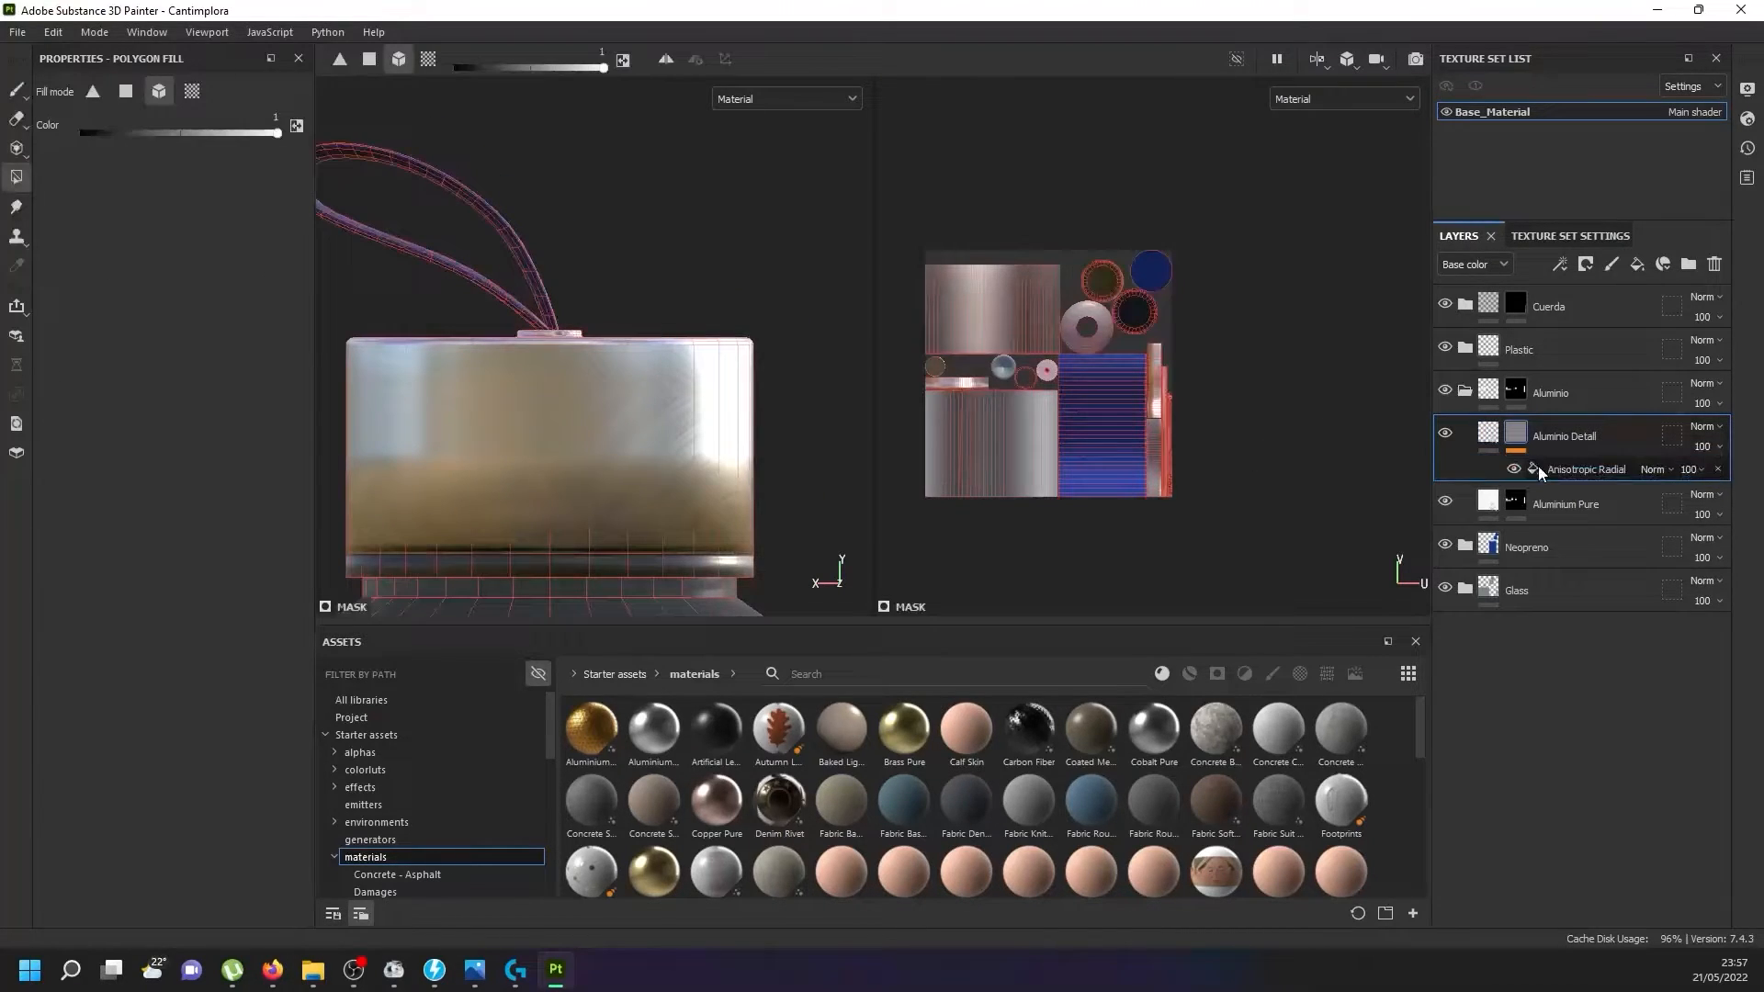
click(1538, 468)
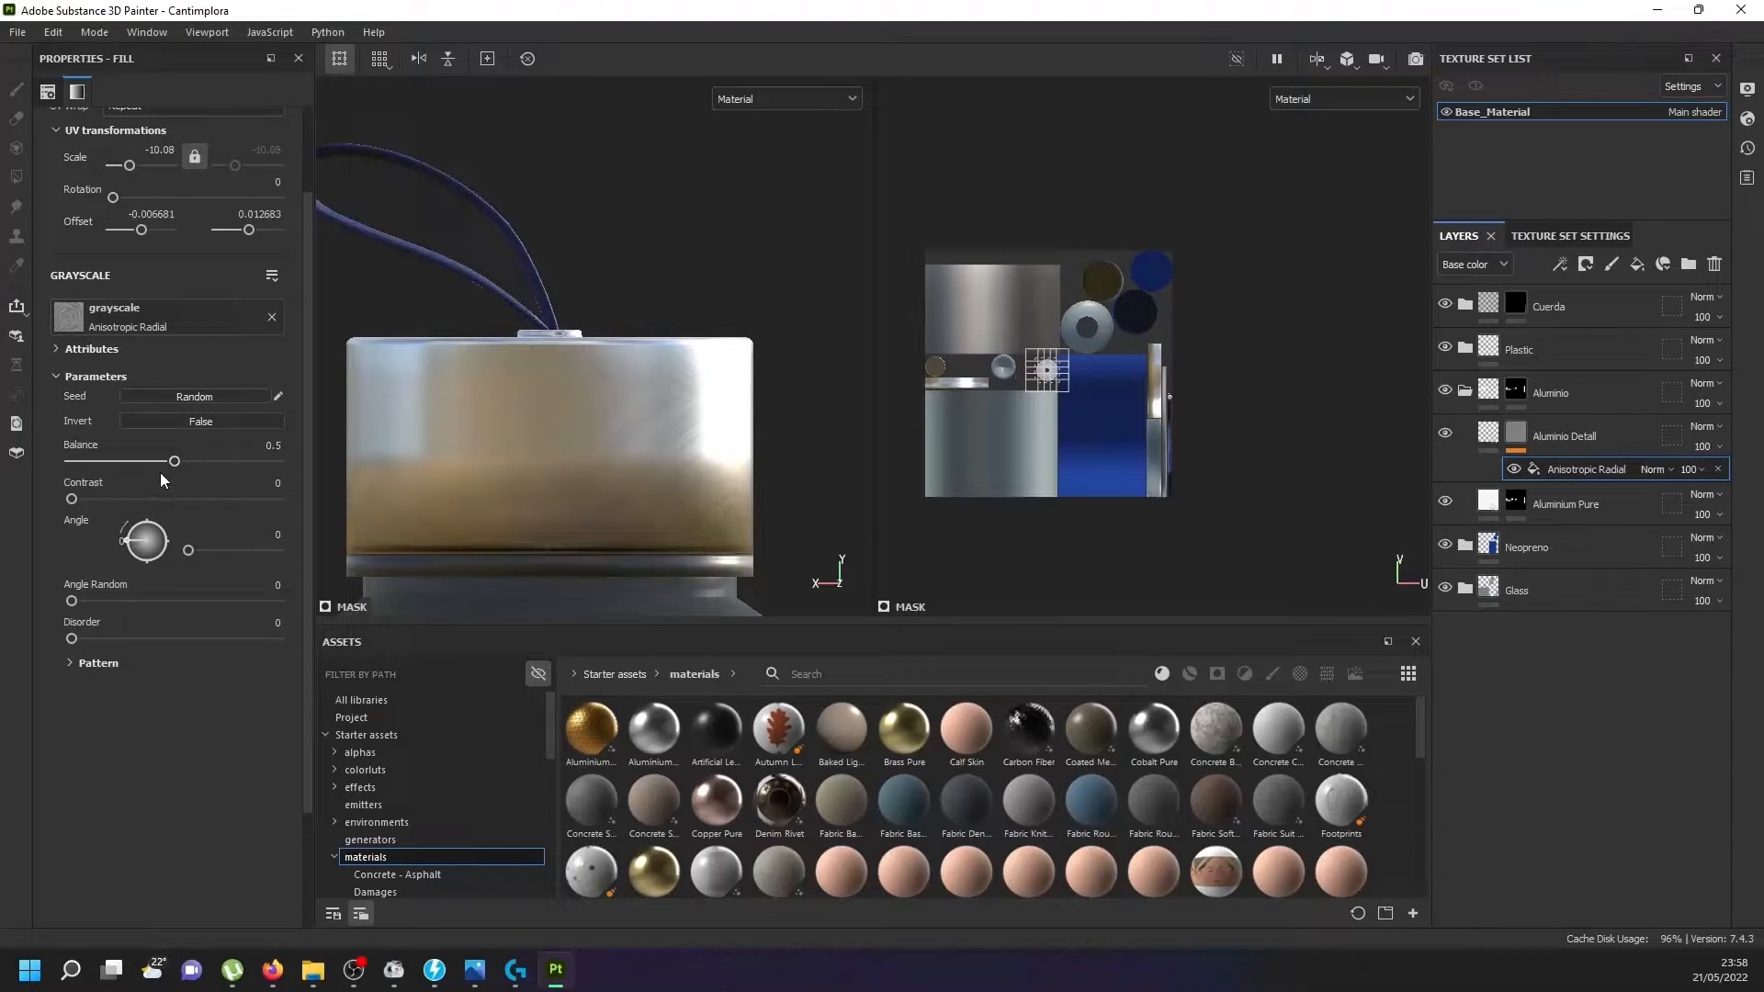
scroll(215, 268, up, 2)
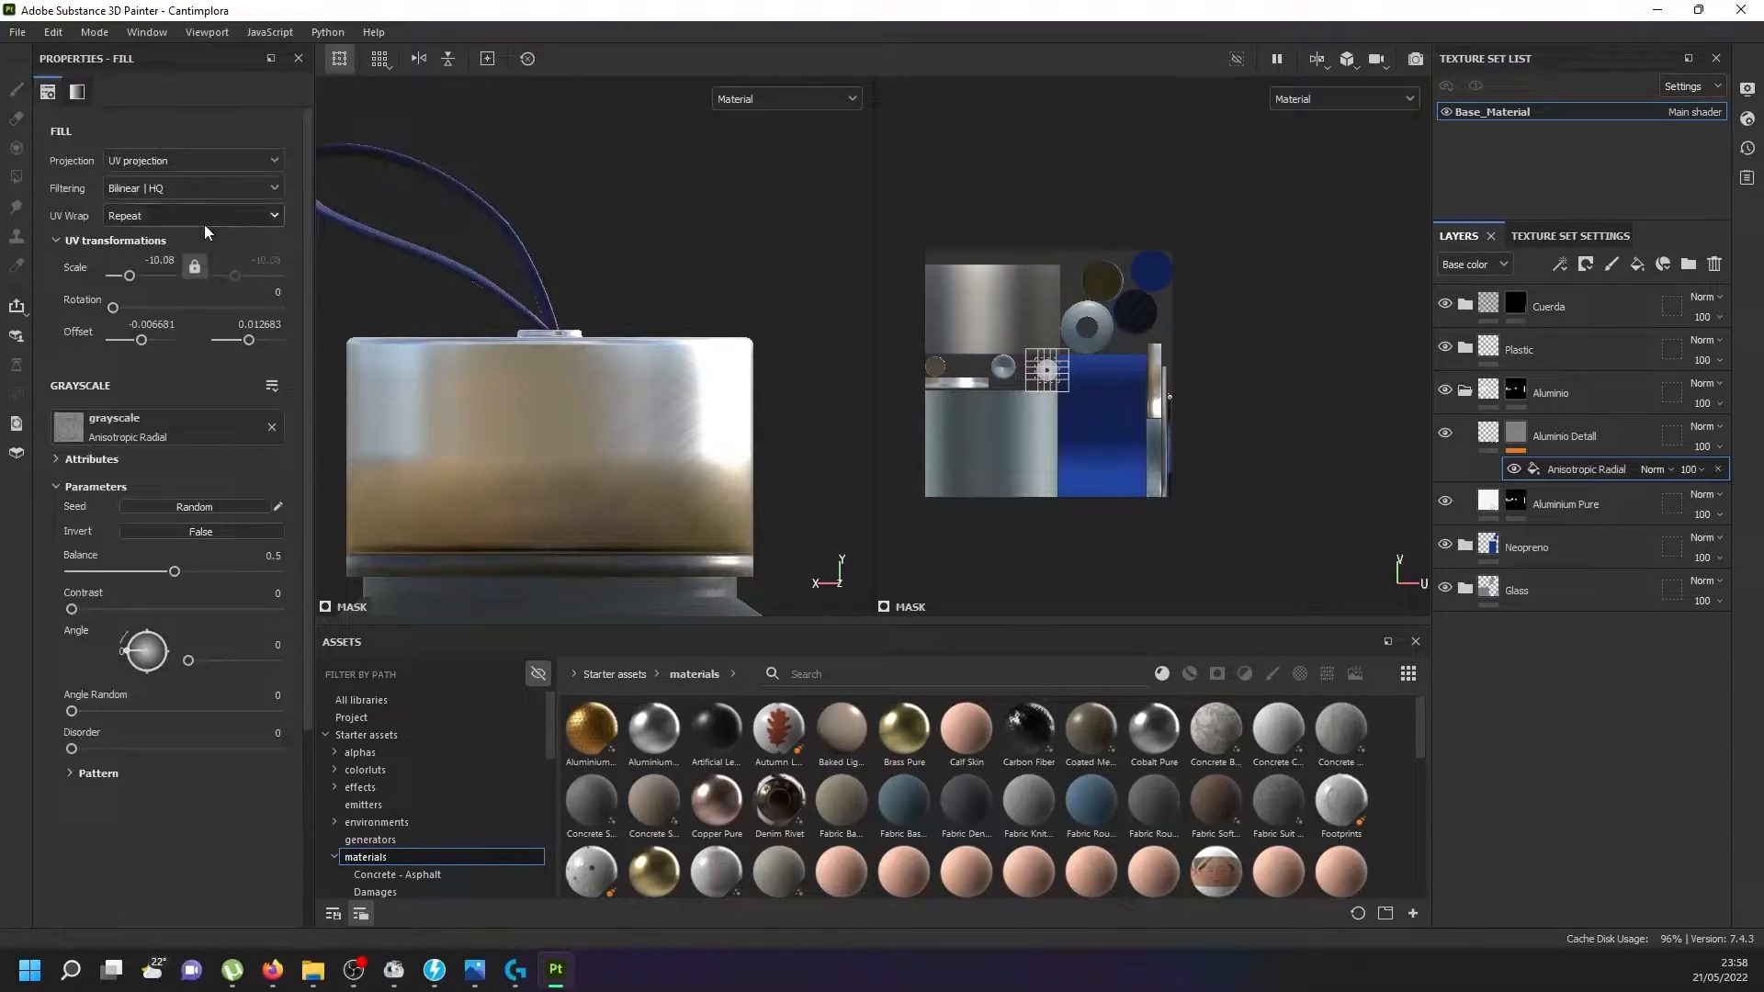
click(231, 162)
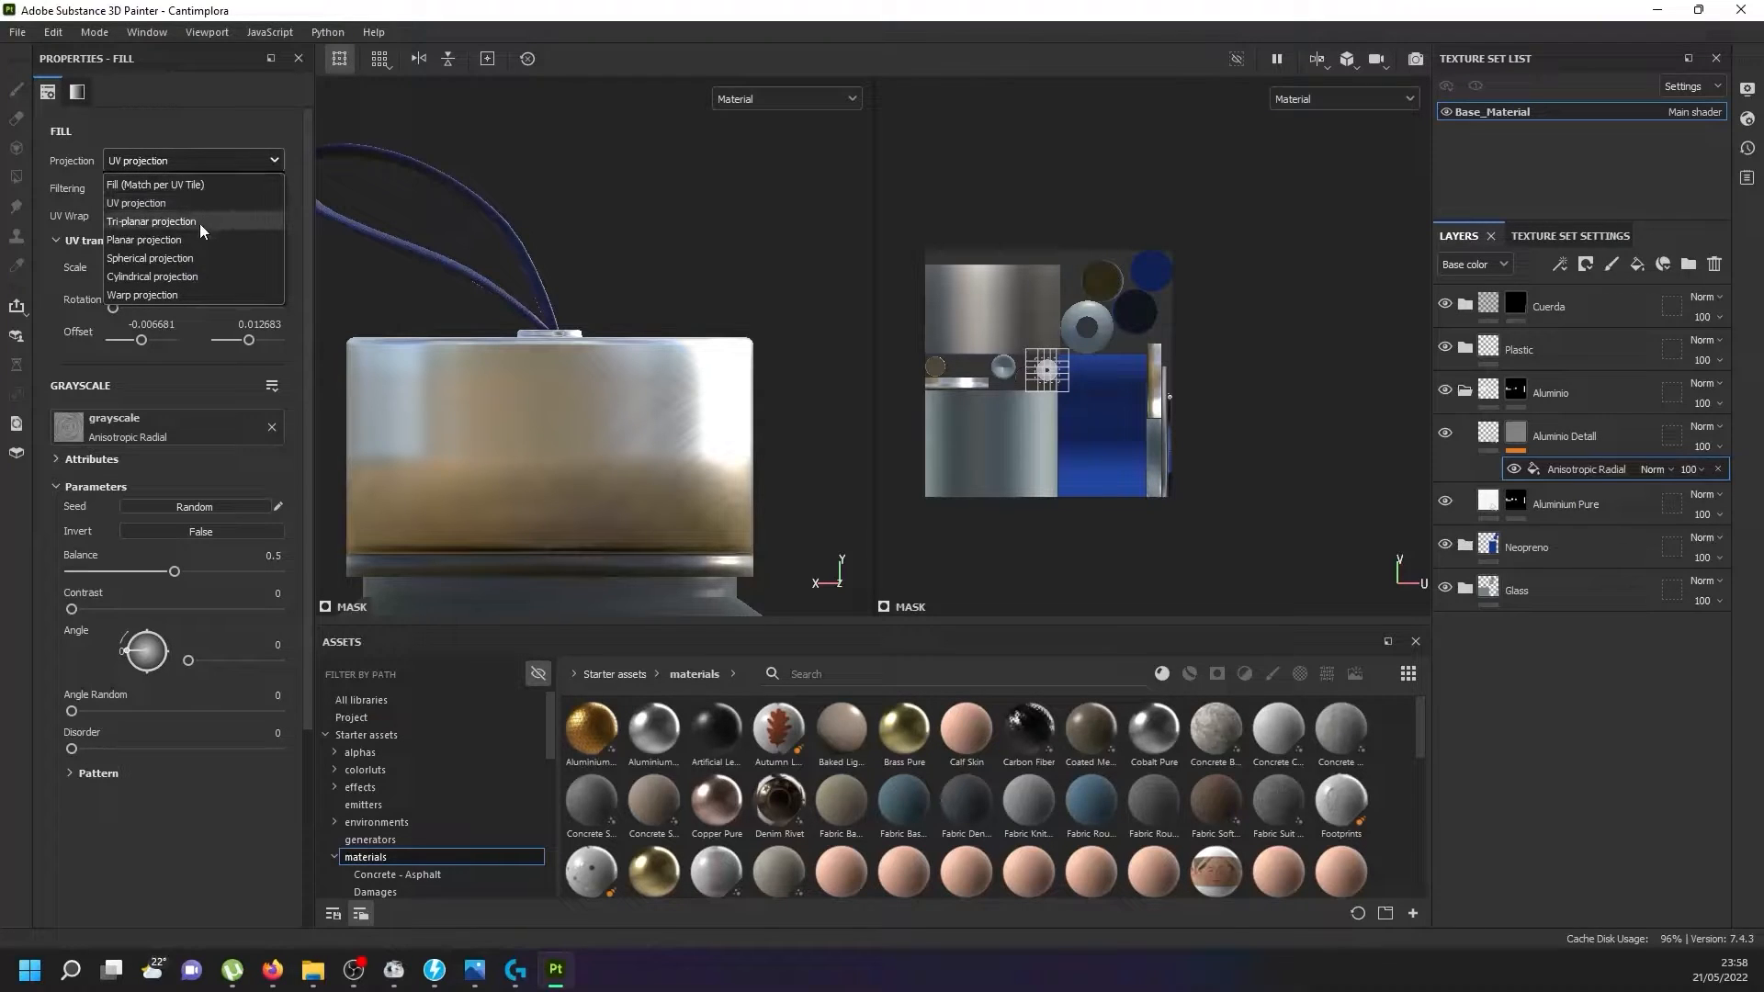
key(Escape)
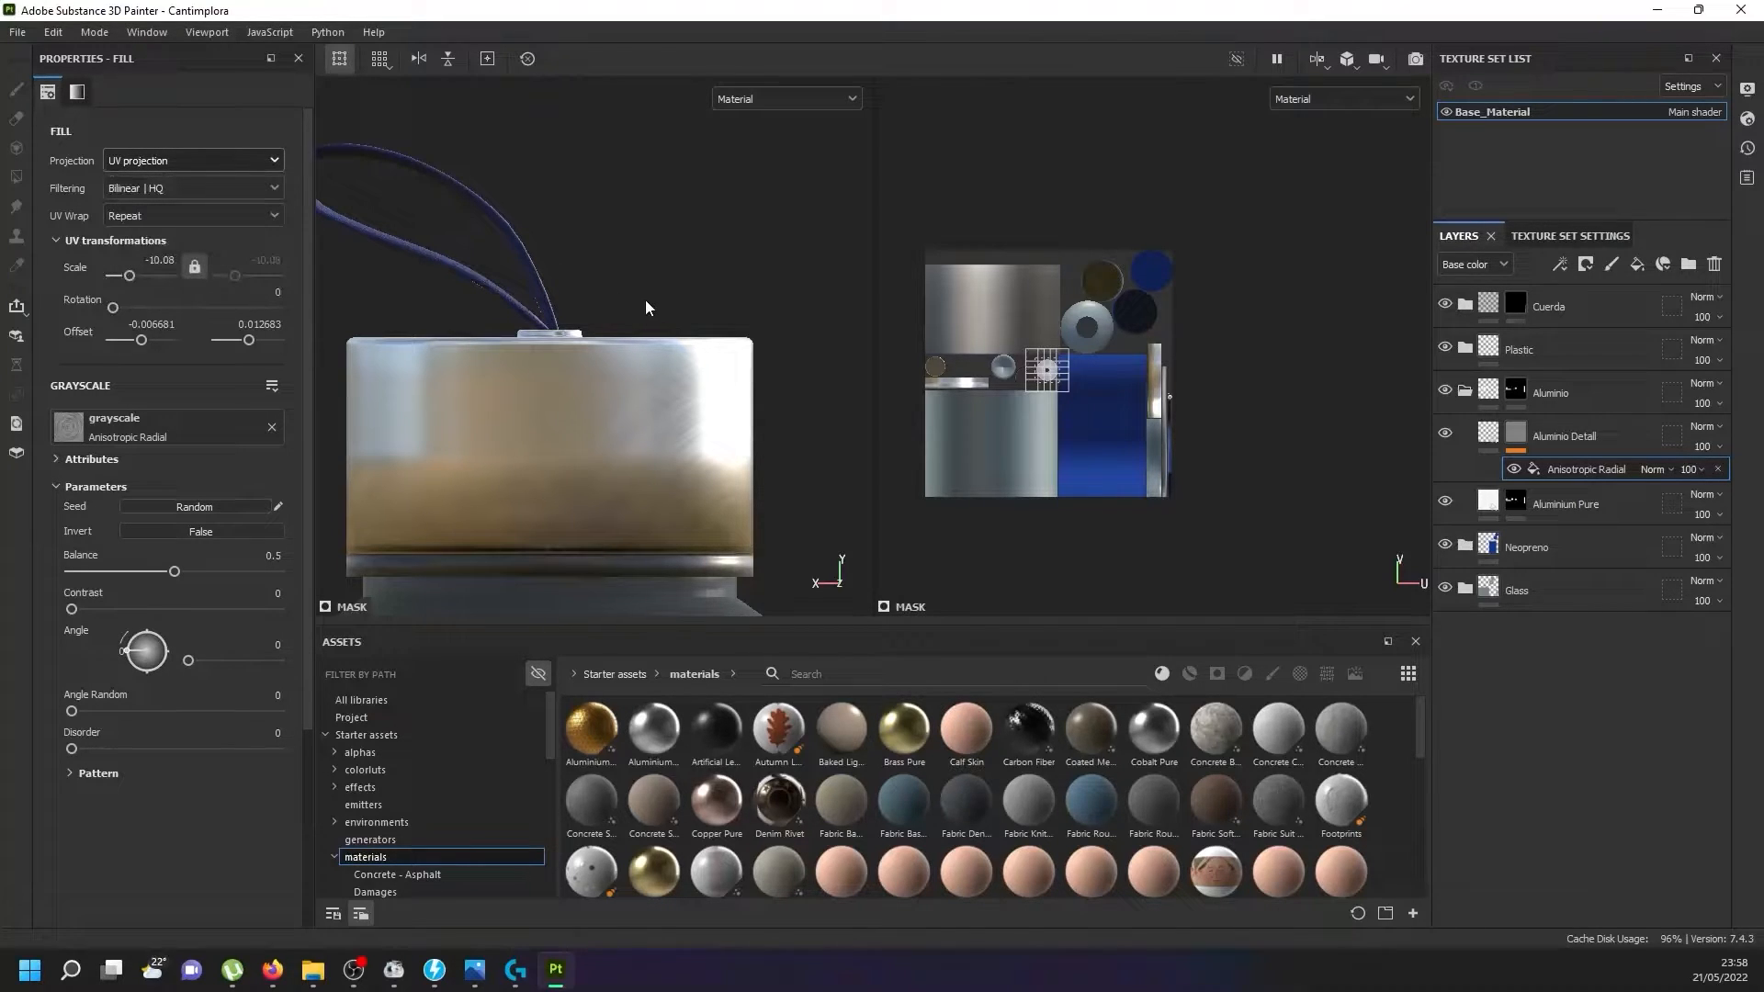
scroll(625, 302, down, 4)
scroll(613, 301, up, 2)
alt+drag(602, 299, 564, 321)
key(ctrl+z)
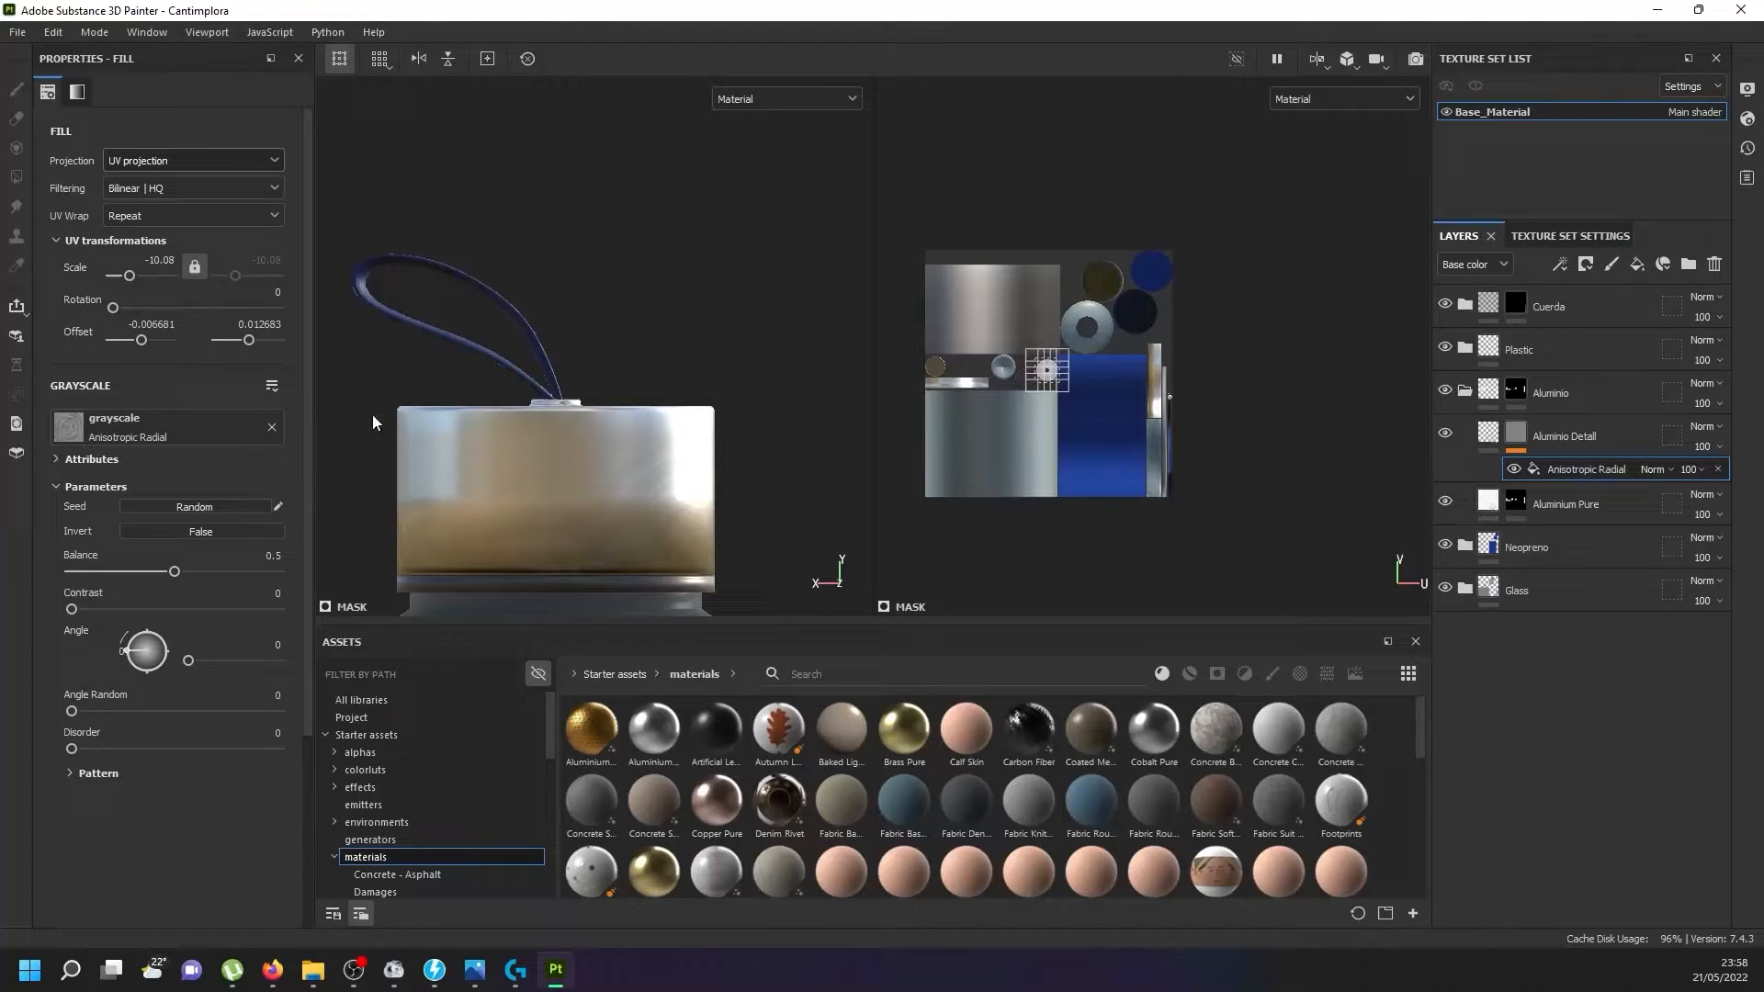
Group the Aluminio Detail layer into a folder and add a black mask to that folder.
click(1552, 437)
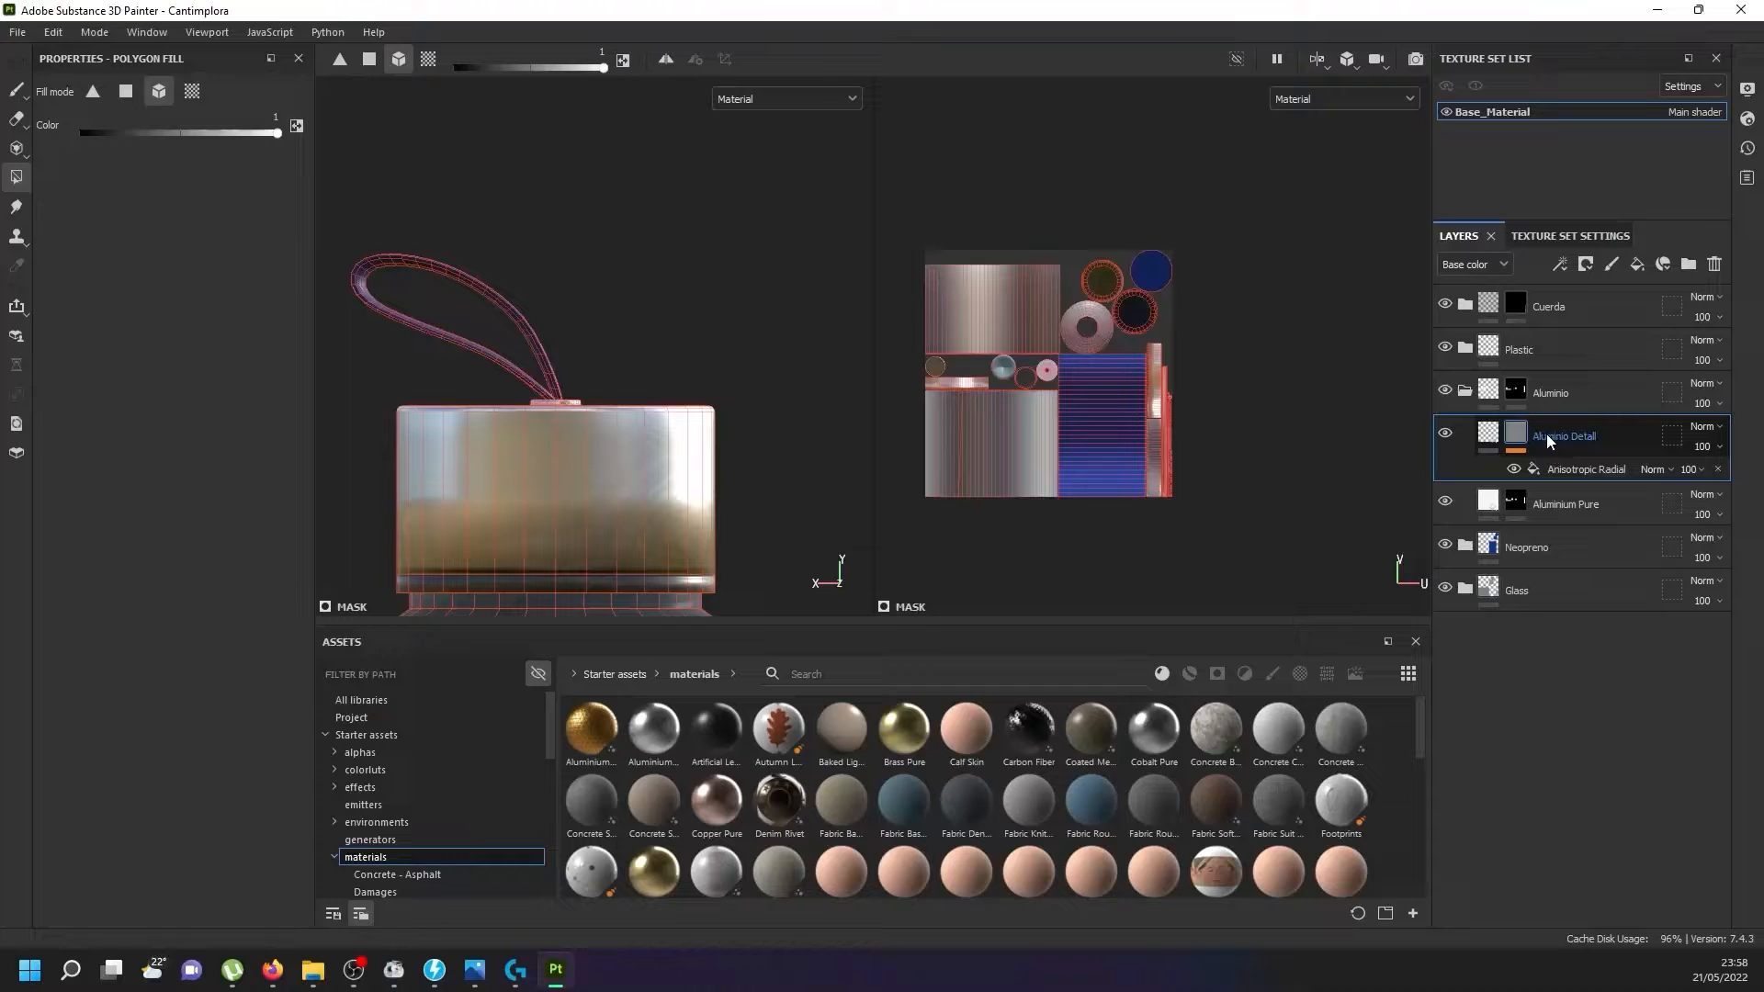
key(ctrl+g)
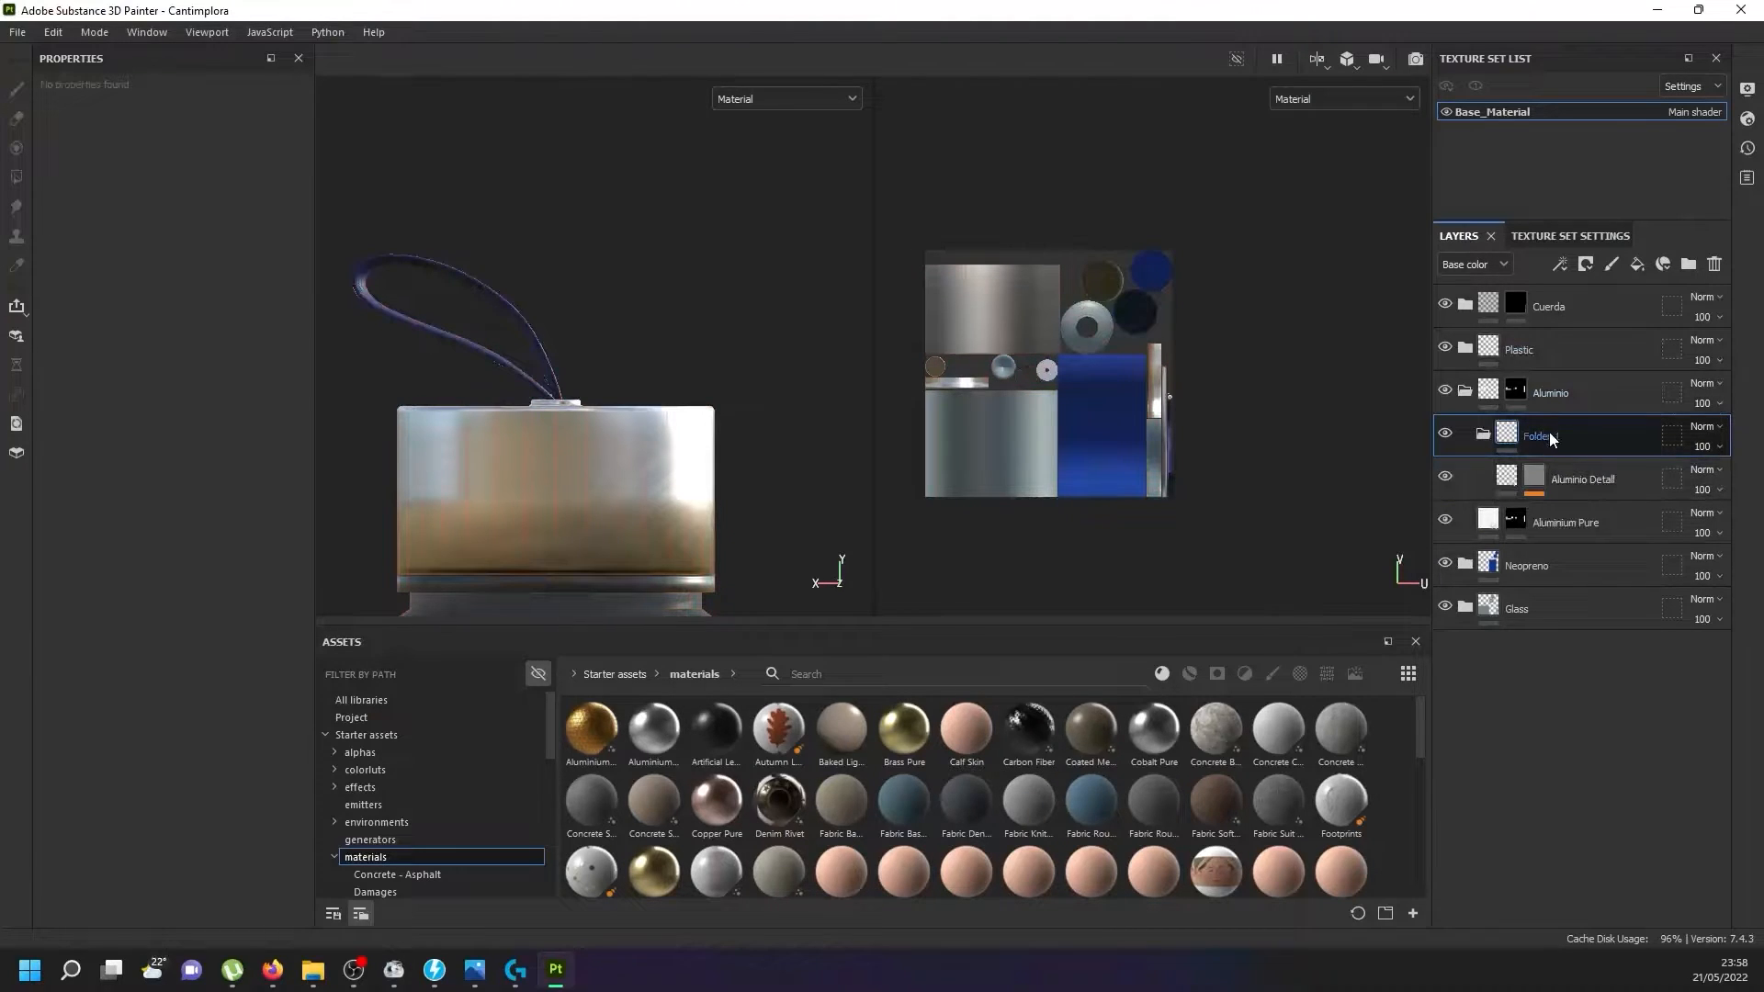
right_click(1549, 432)
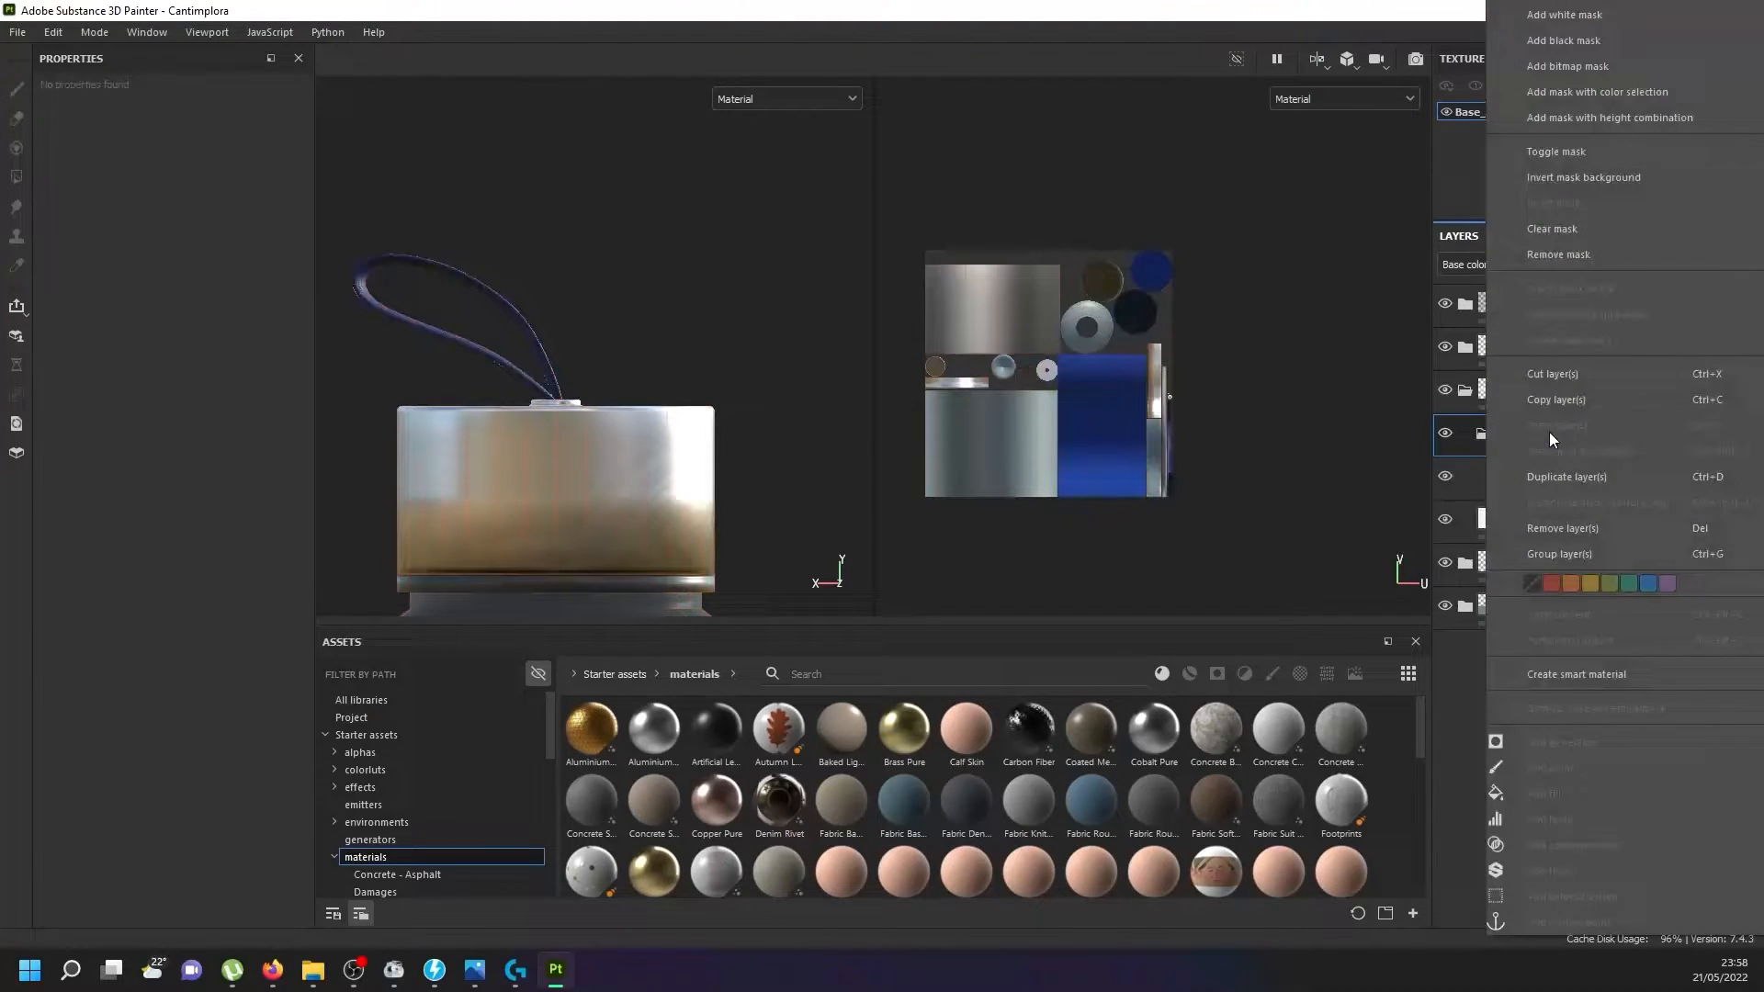
click(1596, 54)
middle_drag(635, 492, 708, 405)
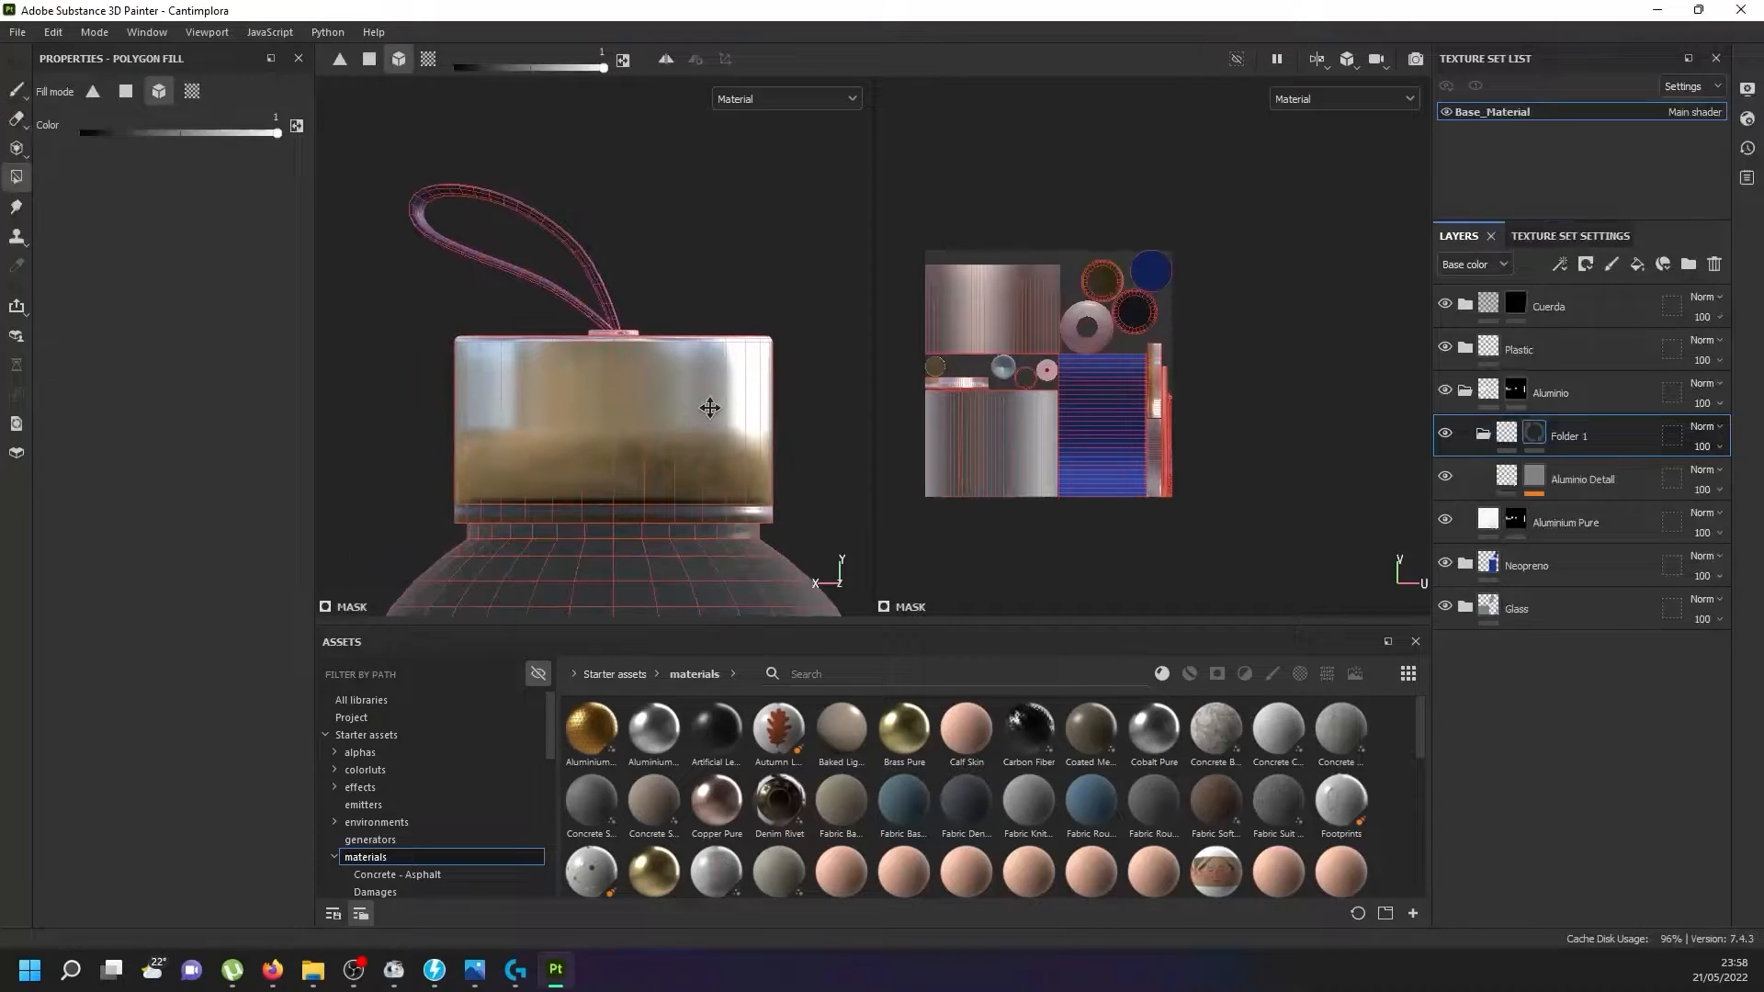
right_click(1538, 431)
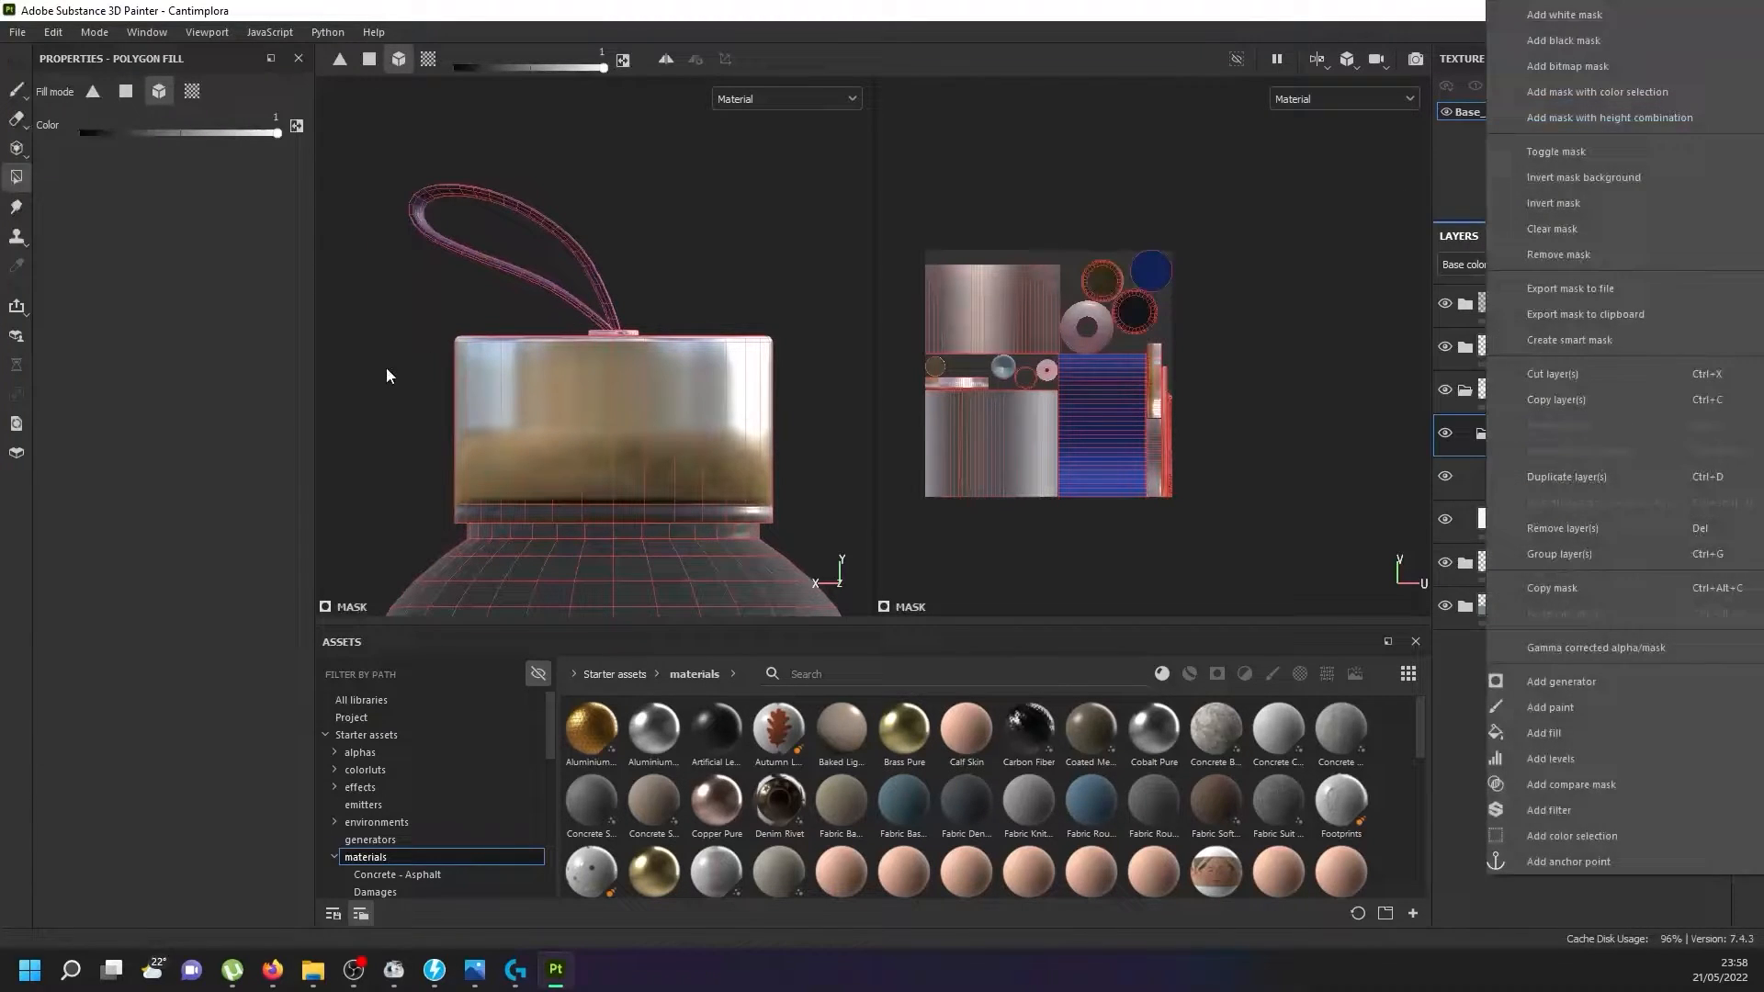
click(240, 336)
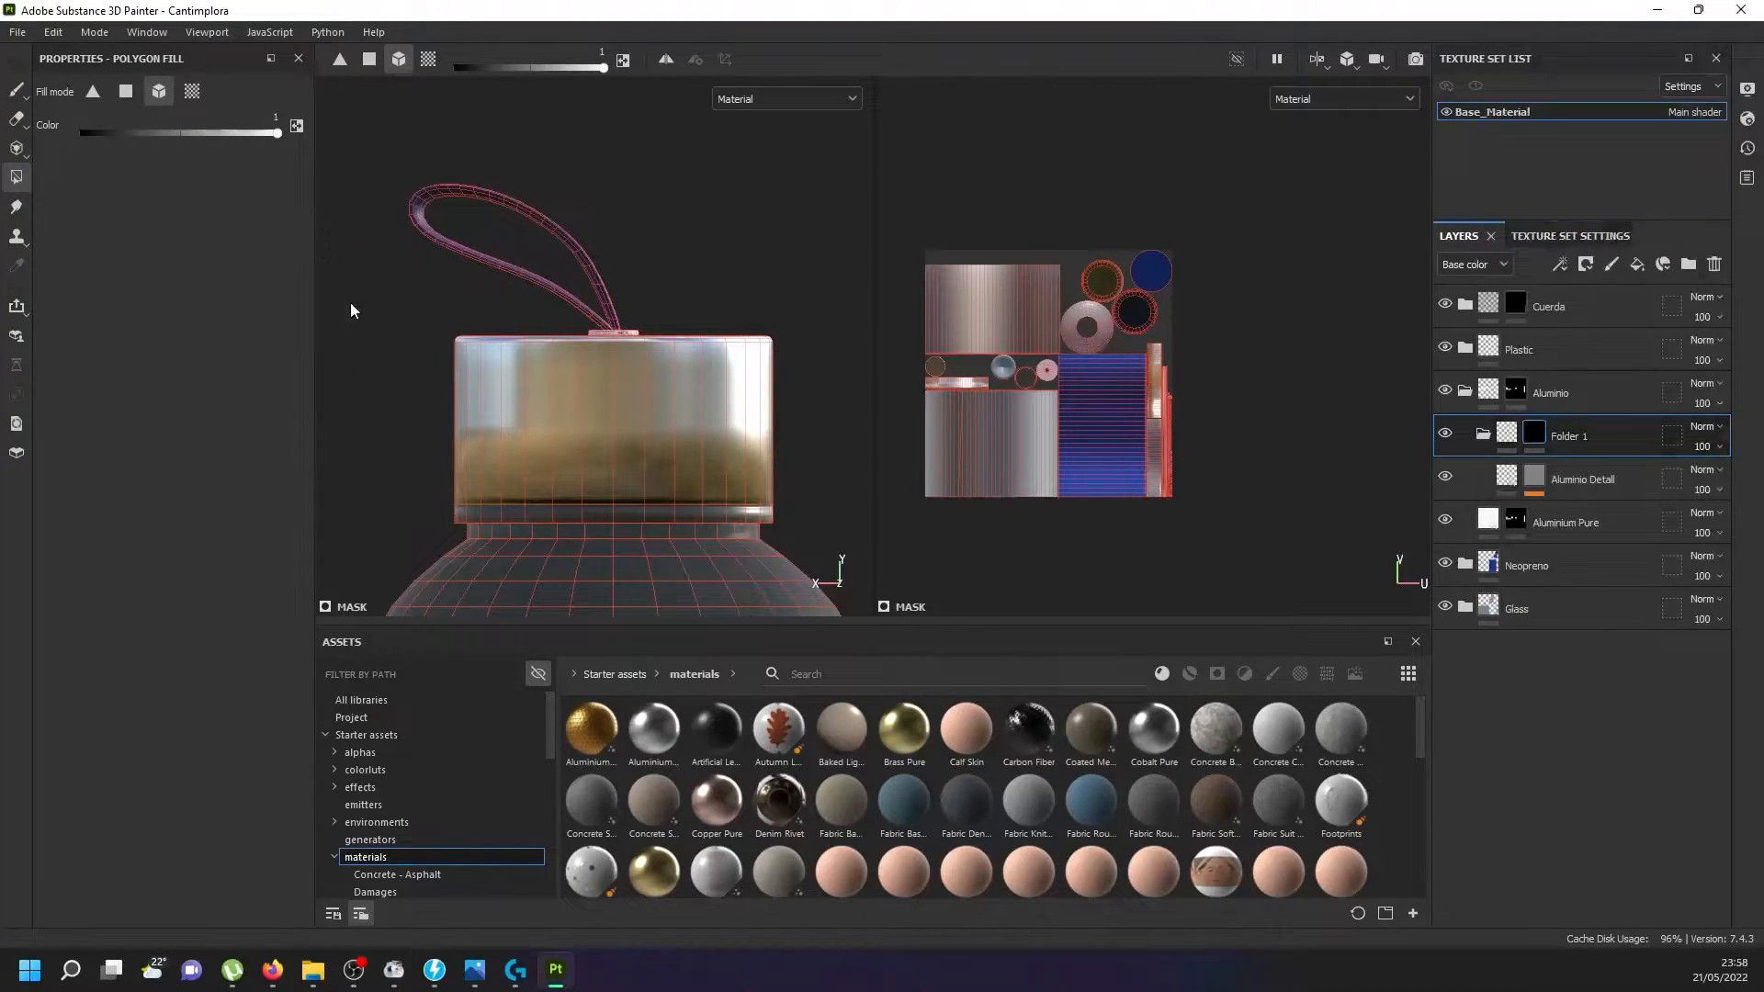
Polygon-fill the cap's top disc in UV space, using the quad fill mode, to reveal it in the folder's mask.
click(127, 91)
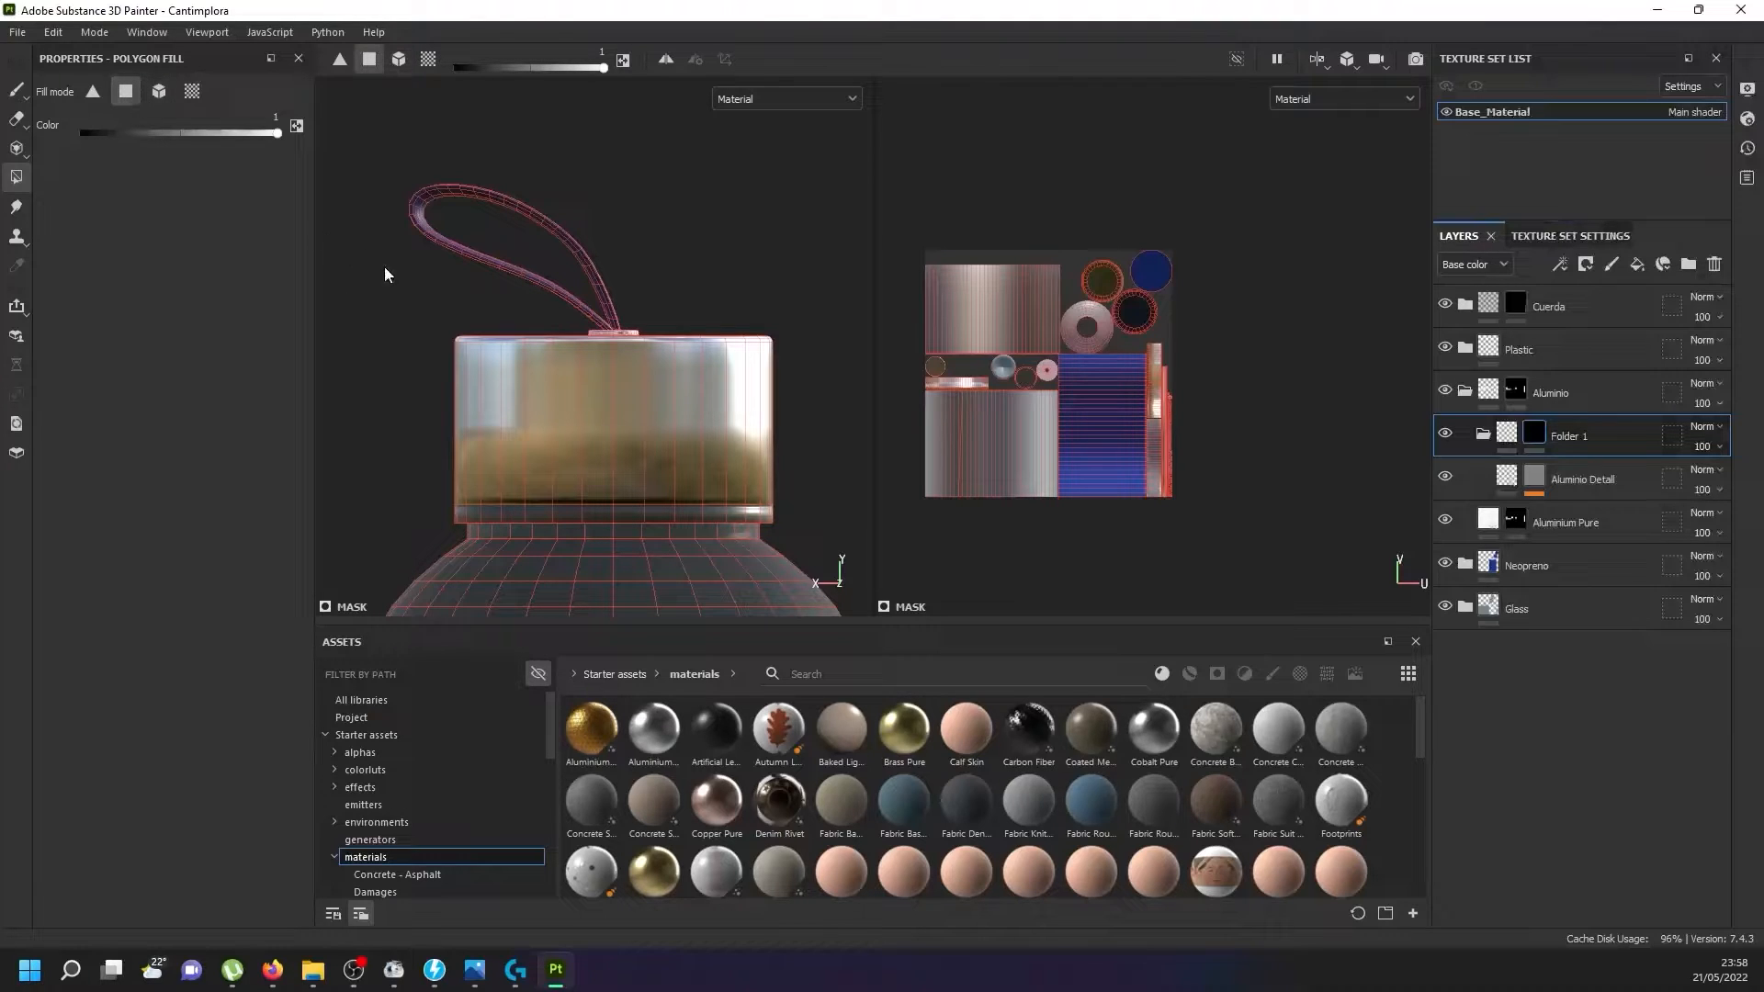
alt+drag(384, 266, 399, 432)
scroll(1079, 393, up, 5)
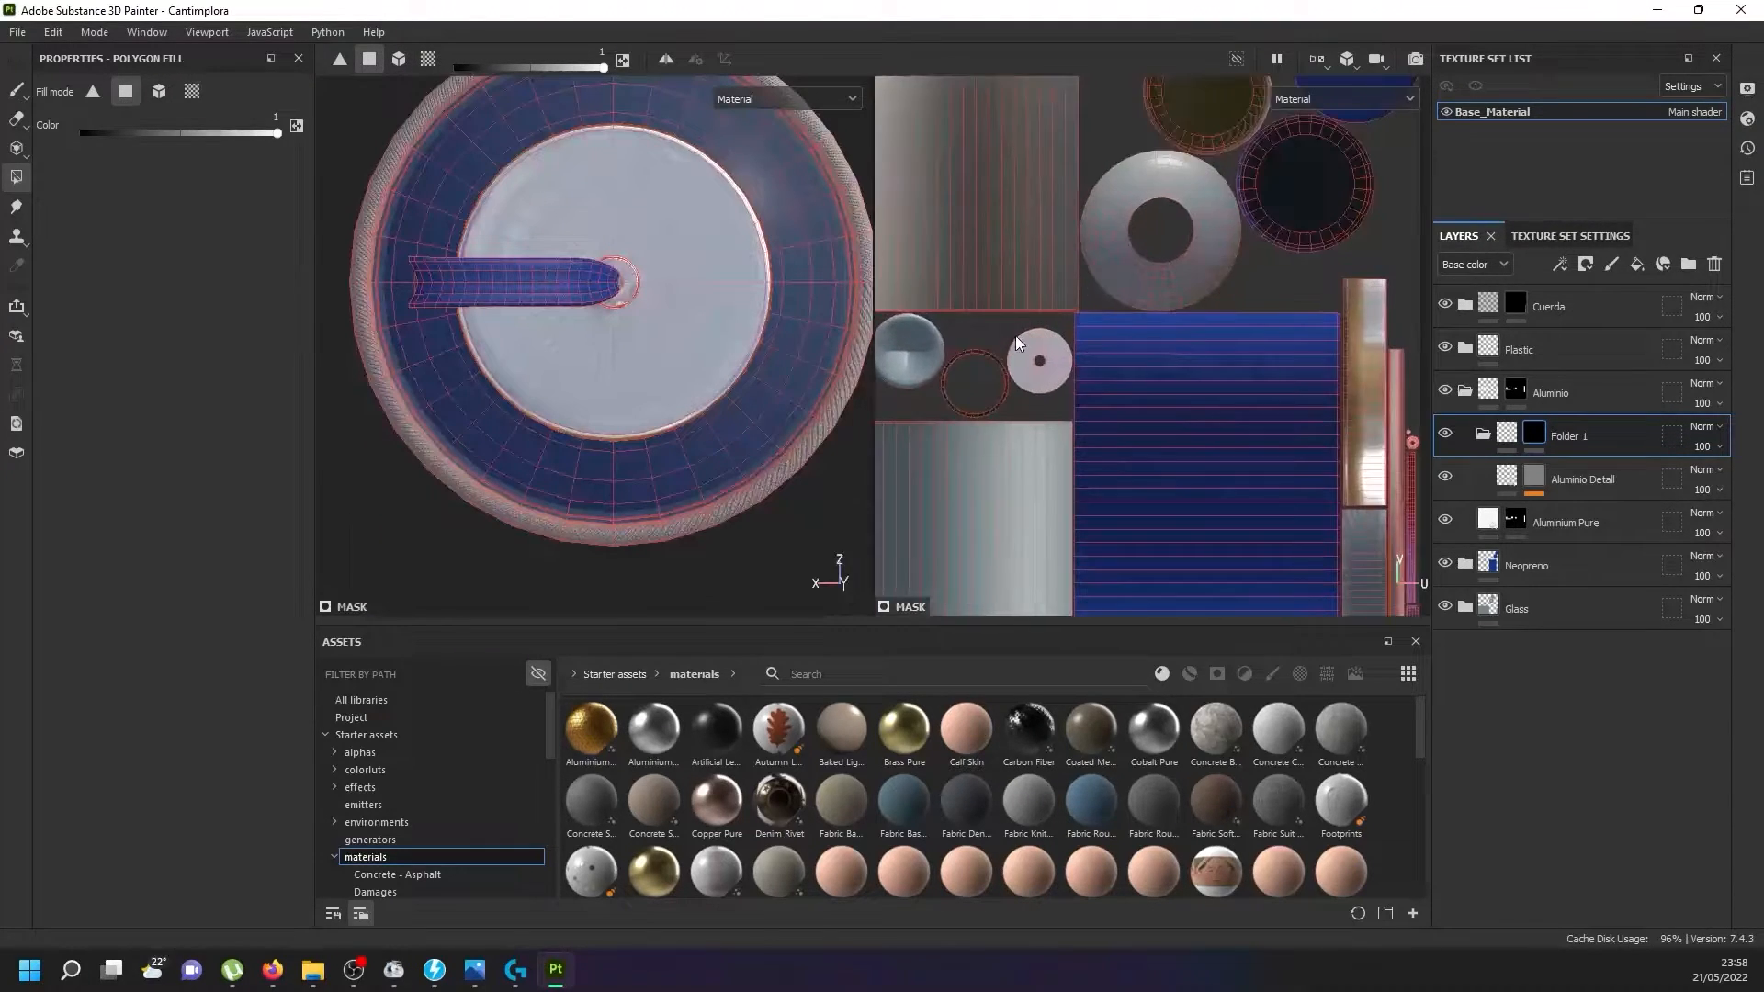
scroll(1016, 334, up, 5)
drag(944, 221, 1171, 544)
alt+drag(542, 359, 512, 216)
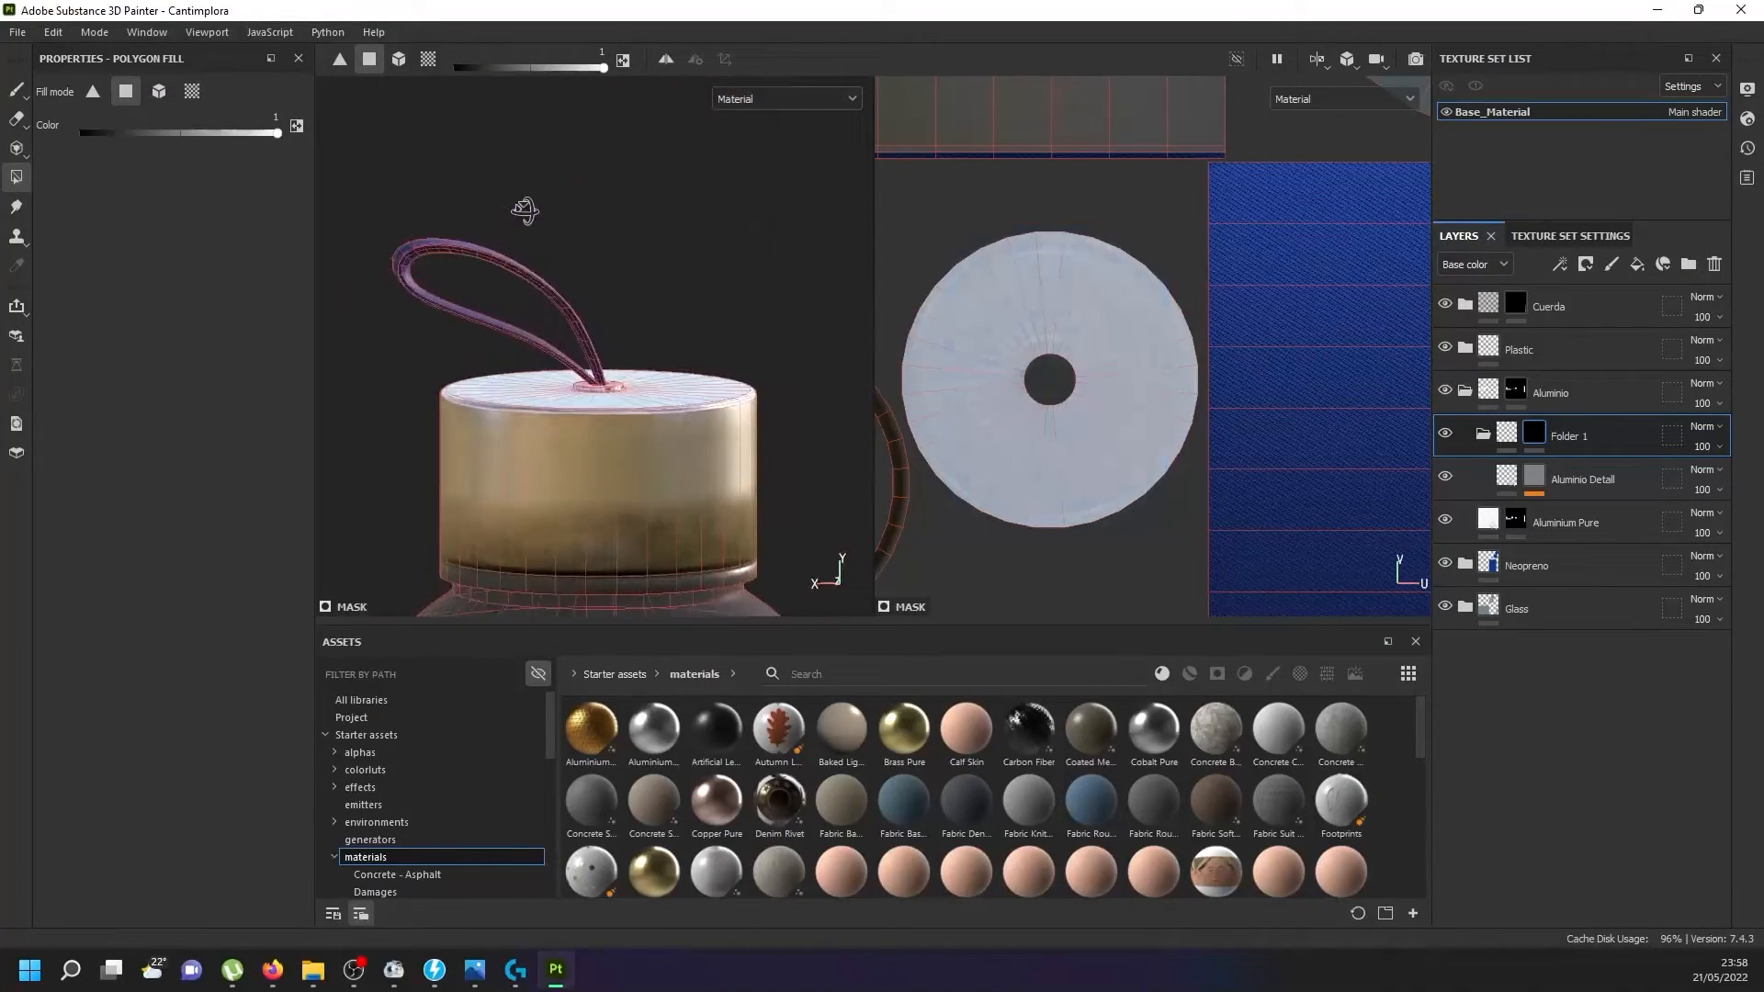
Inspect the rim where the cap's top disc meets its side wall for the mask's transition.
click(1508, 438)
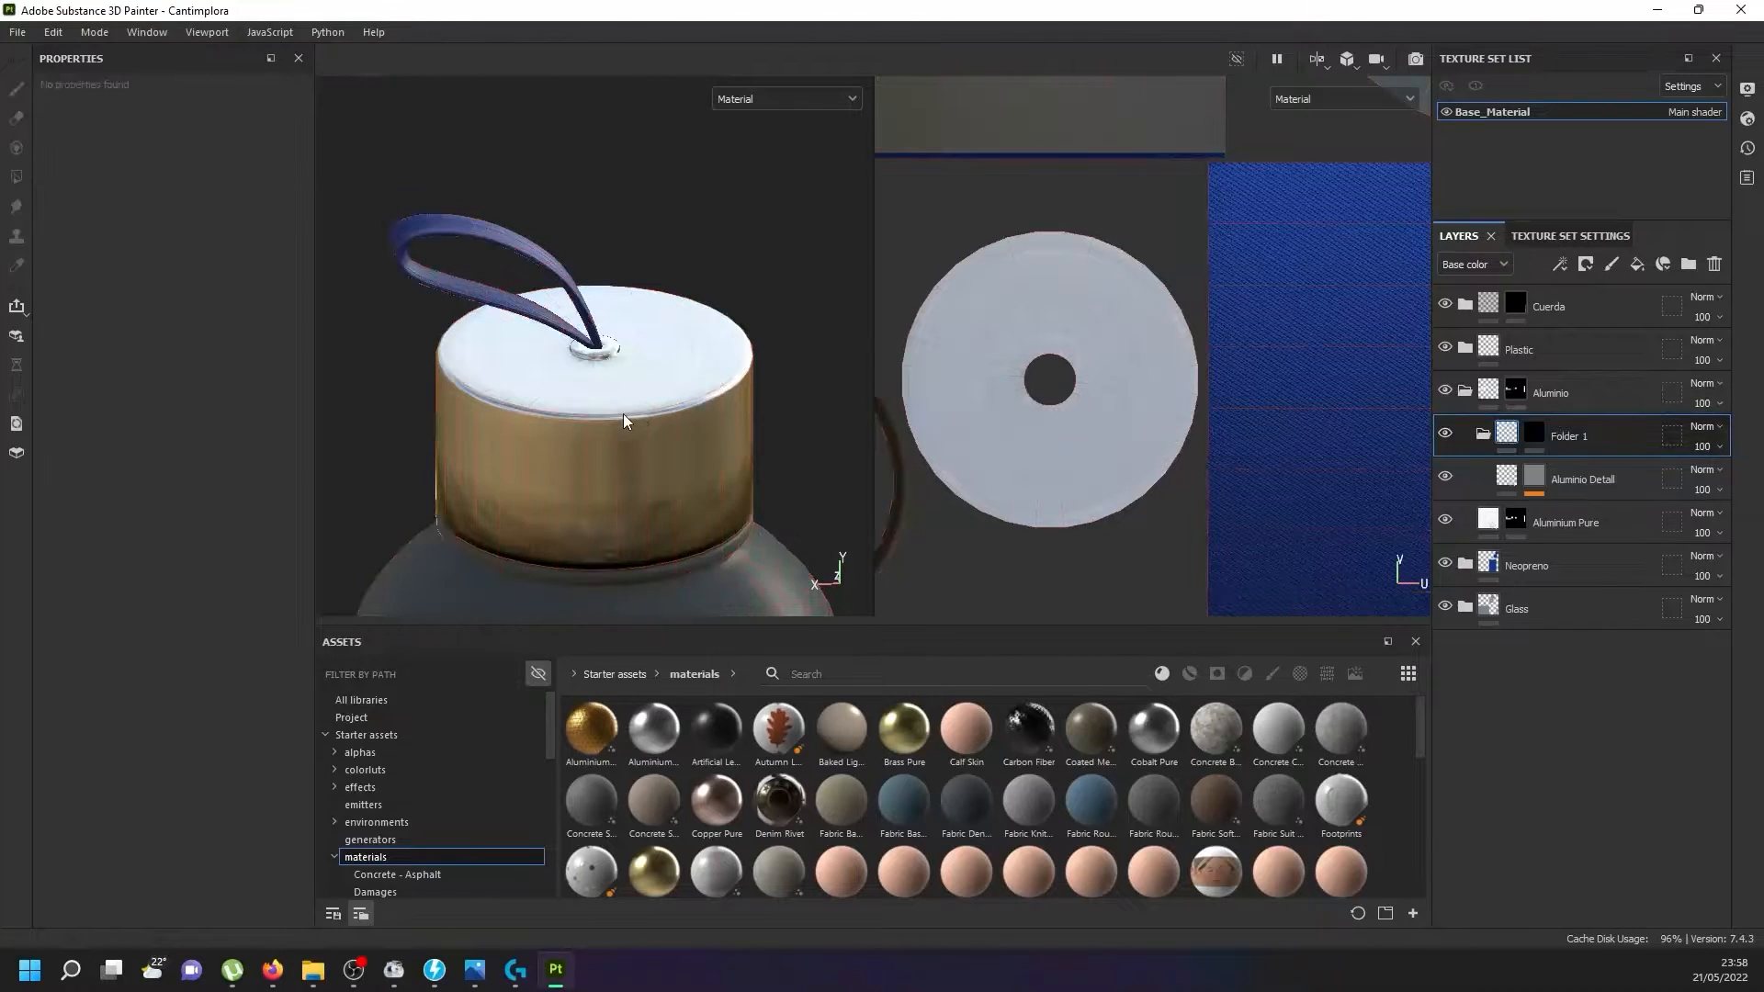
scroll(623, 413, up, 3)
alt+drag(638, 442, 640, 483)
scroll(648, 428, up, 3)
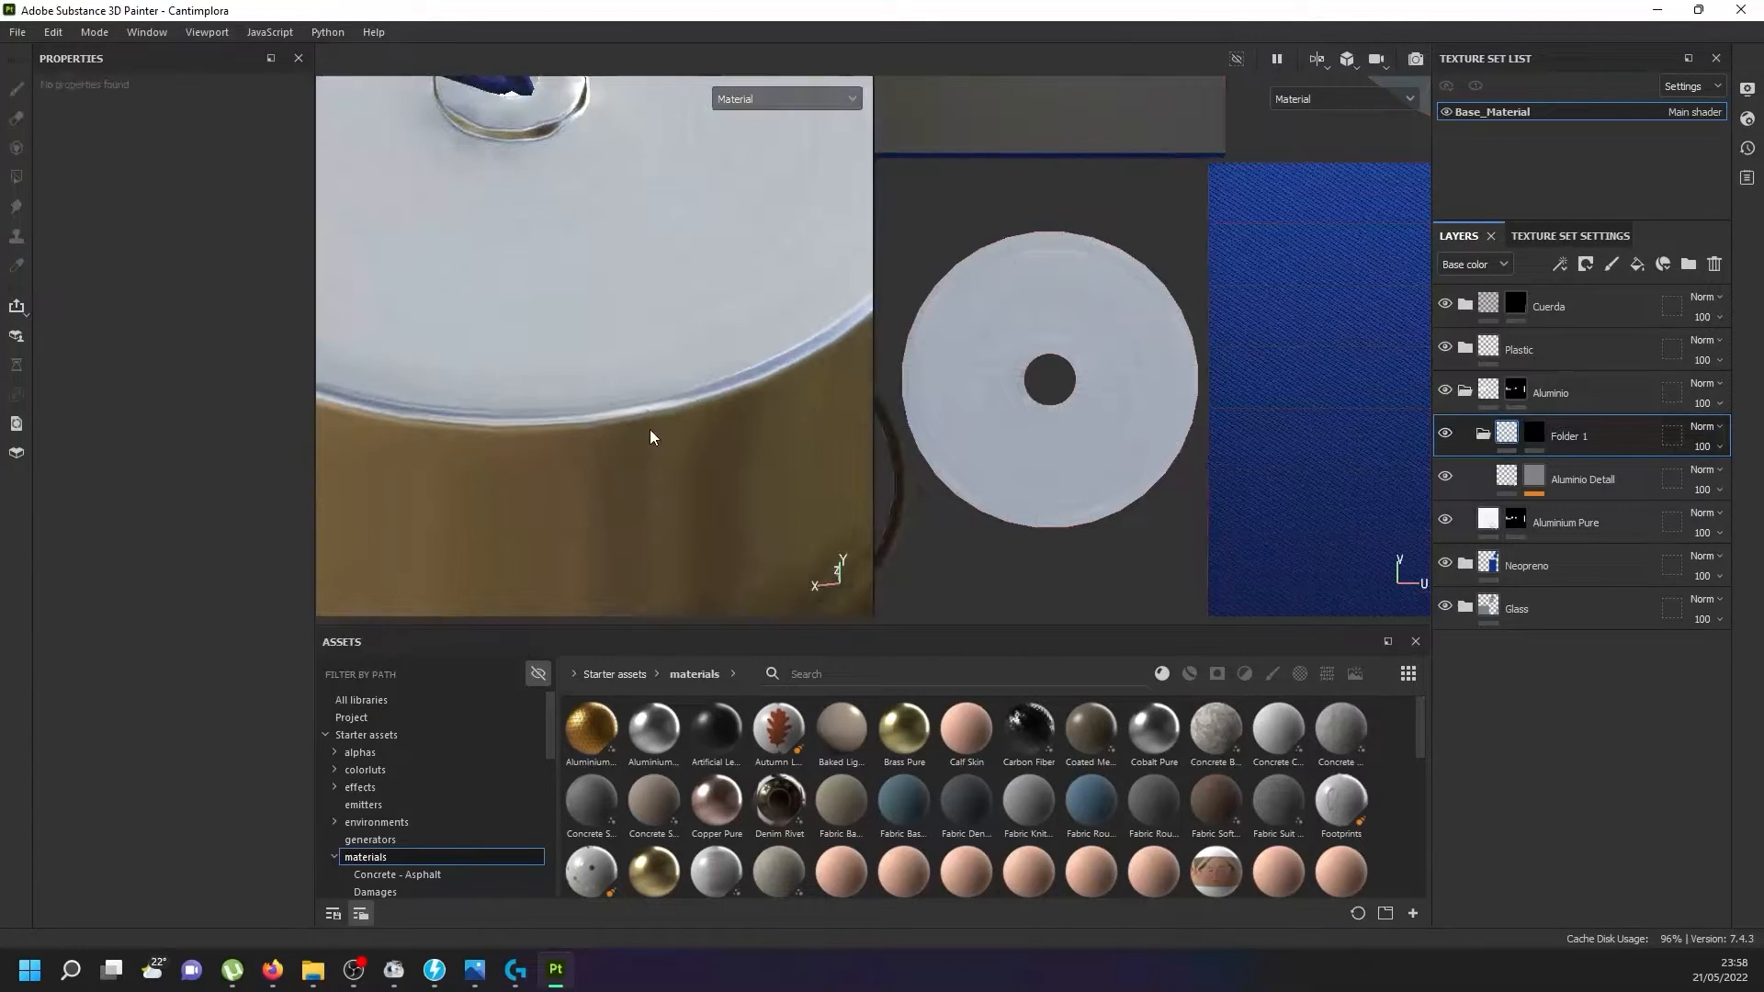
scroll(638, 397, up, 3)
mouse_move(637, 397)
alt+mouse_down()
mouse_move(635, 472)
mouse_move(634, 405)
mouse_move(575, 362)
mouse_move(591, 414)
mouse_move(643, 363)
alt+mouse_up()
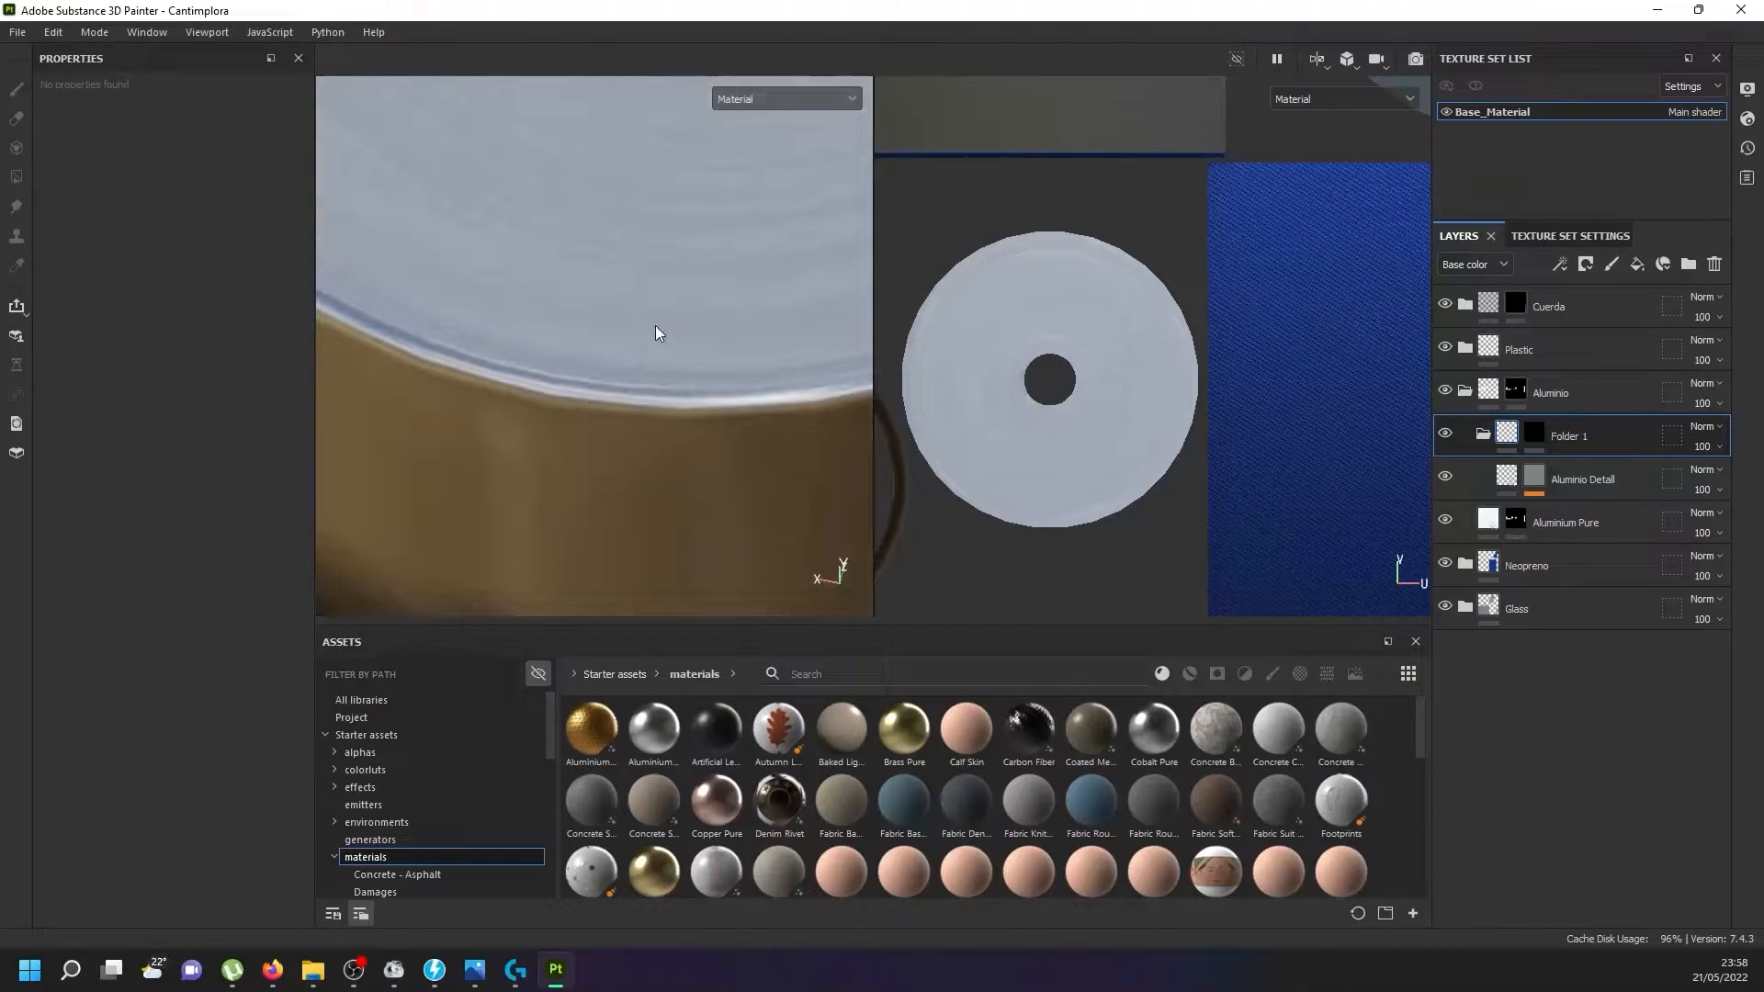
scroll(594, 366, down, 4)
scroll(472, 360, up, 3)
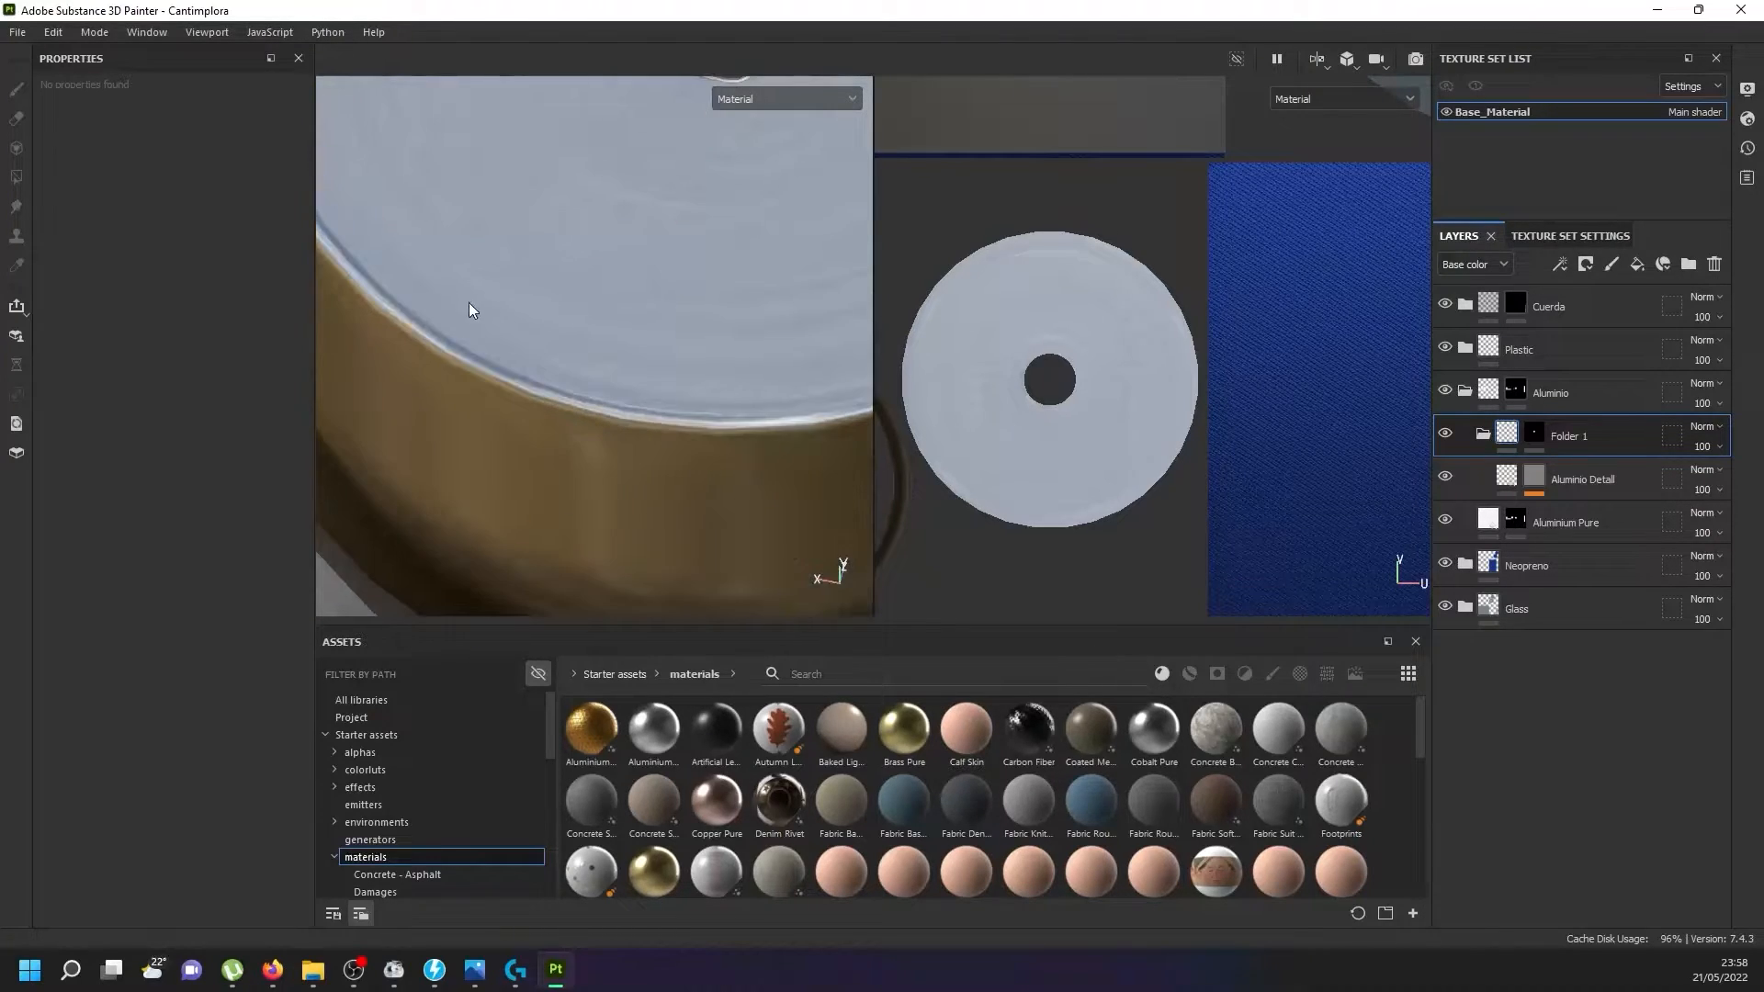
Add a filter to the folder's mask and set it to Blur.
right_click(1529, 431)
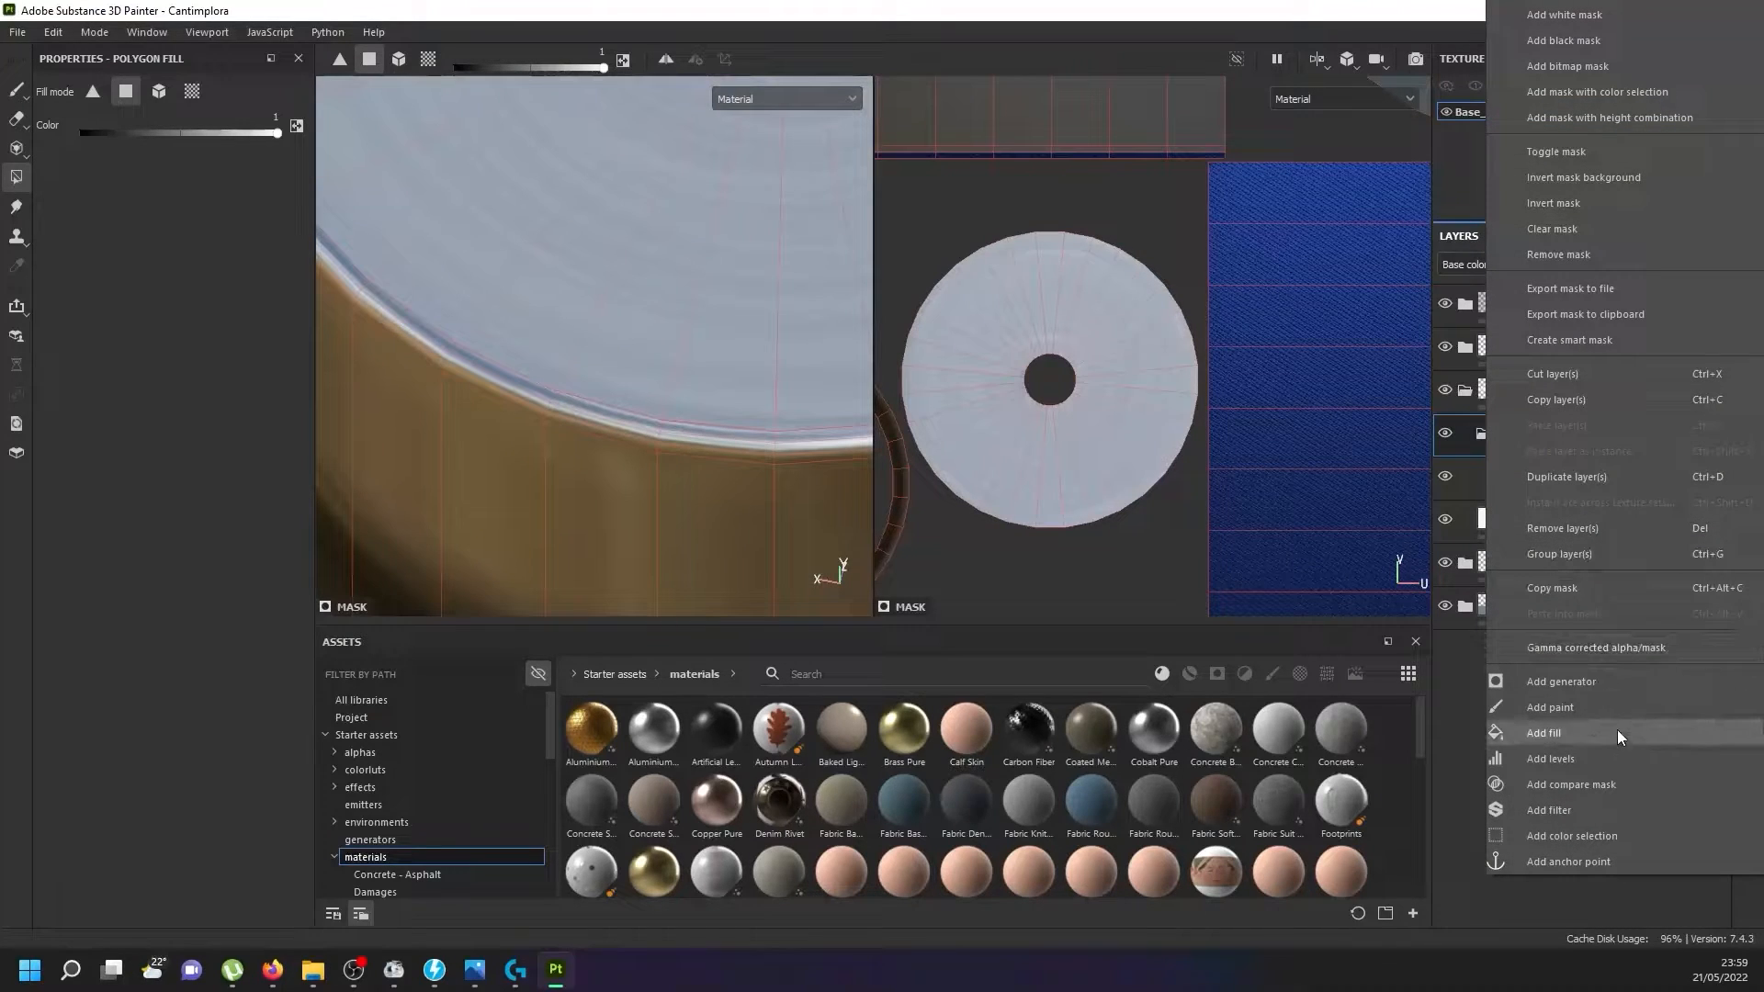
click(1606, 803)
click(129, 152)
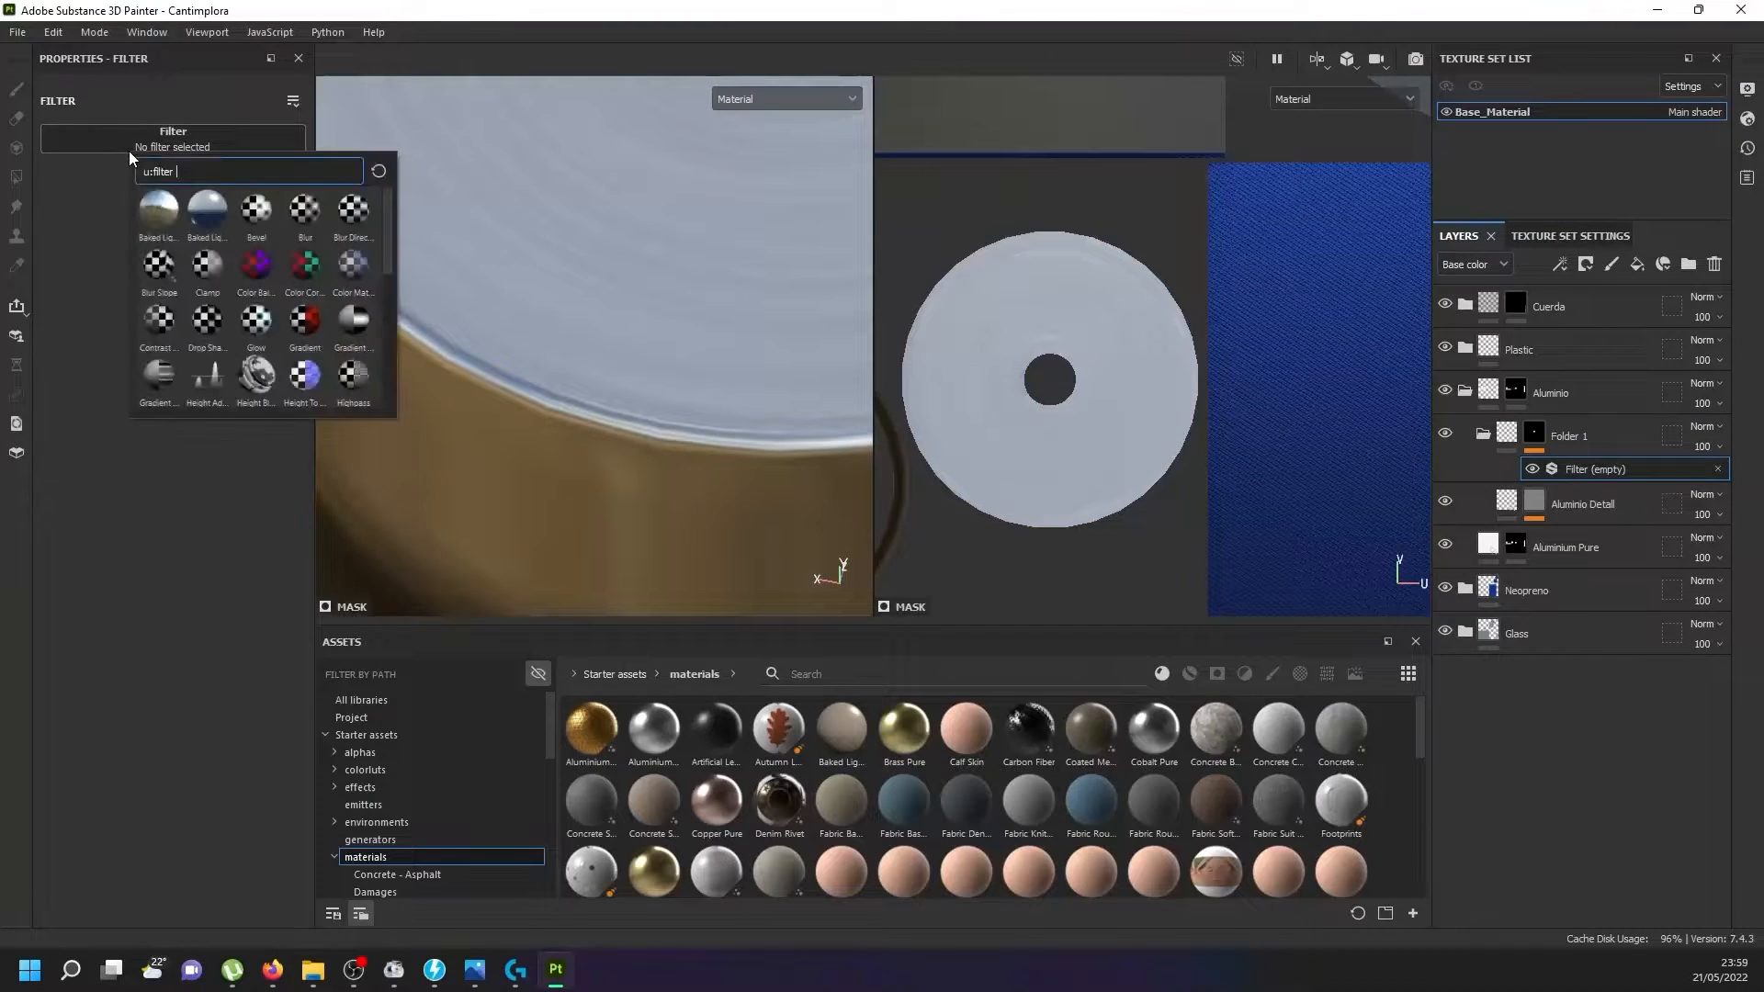
click(305, 221)
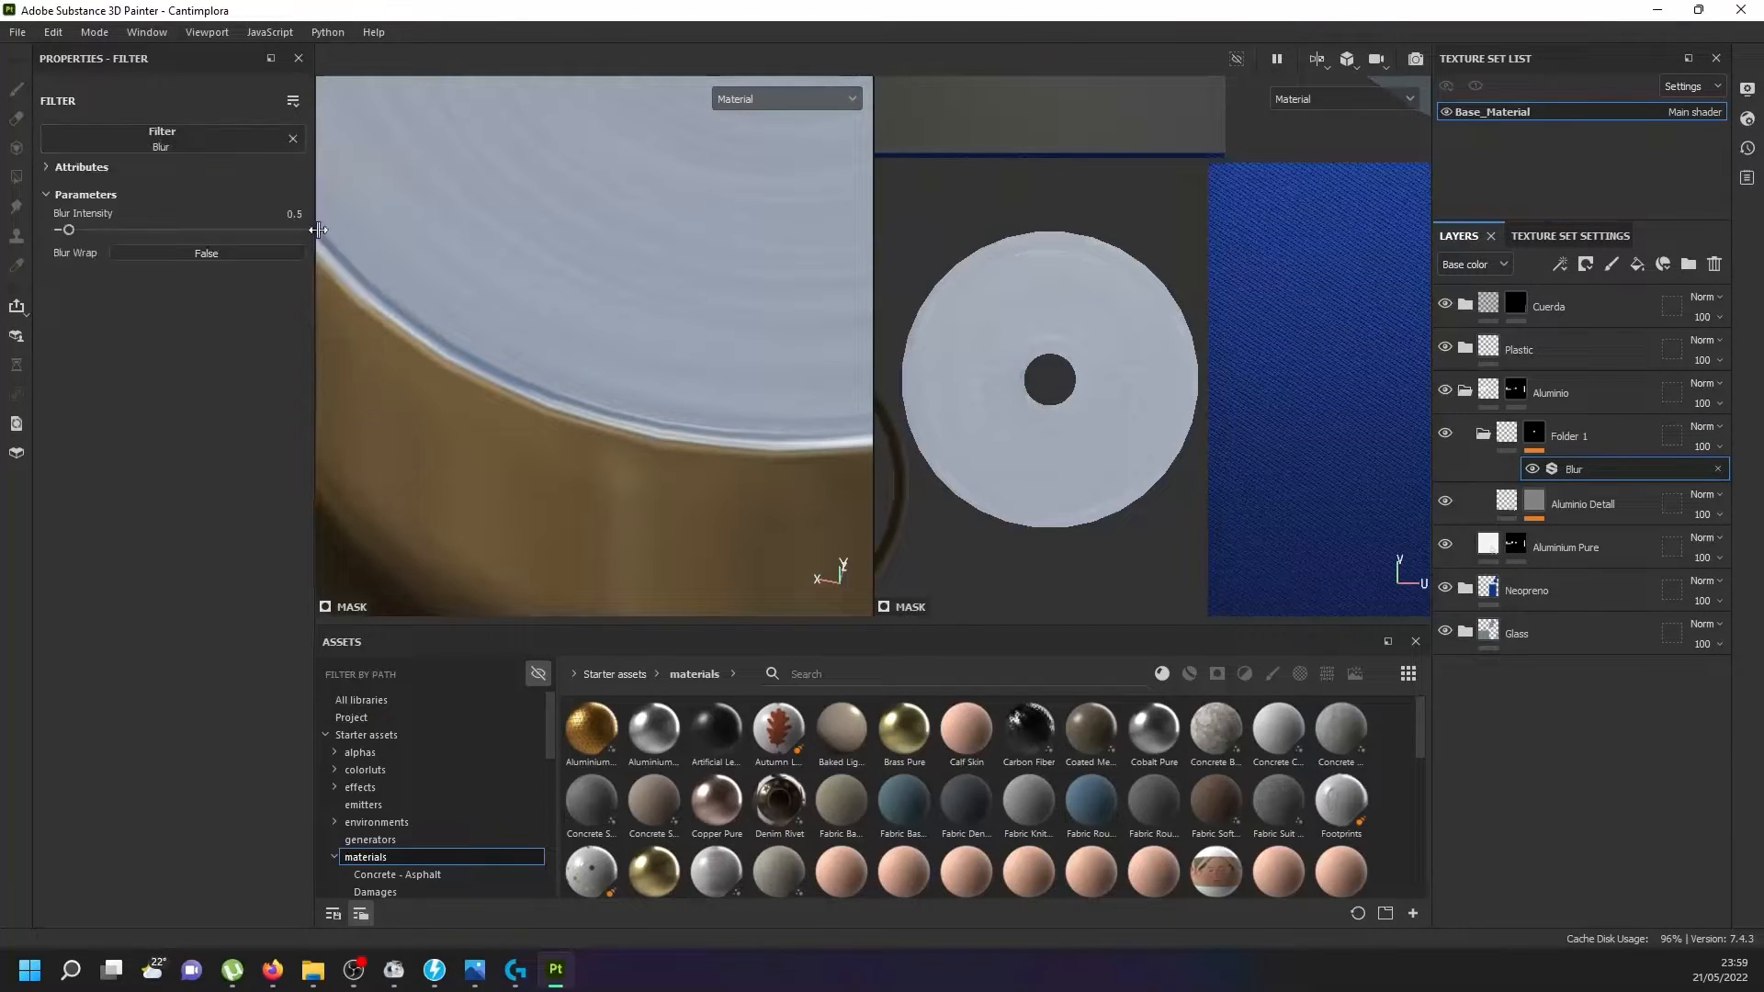
Try different Blur intensities on the folder's mask around the cap's rim, returning to 0.5.
scroll(466, 311, up, 3)
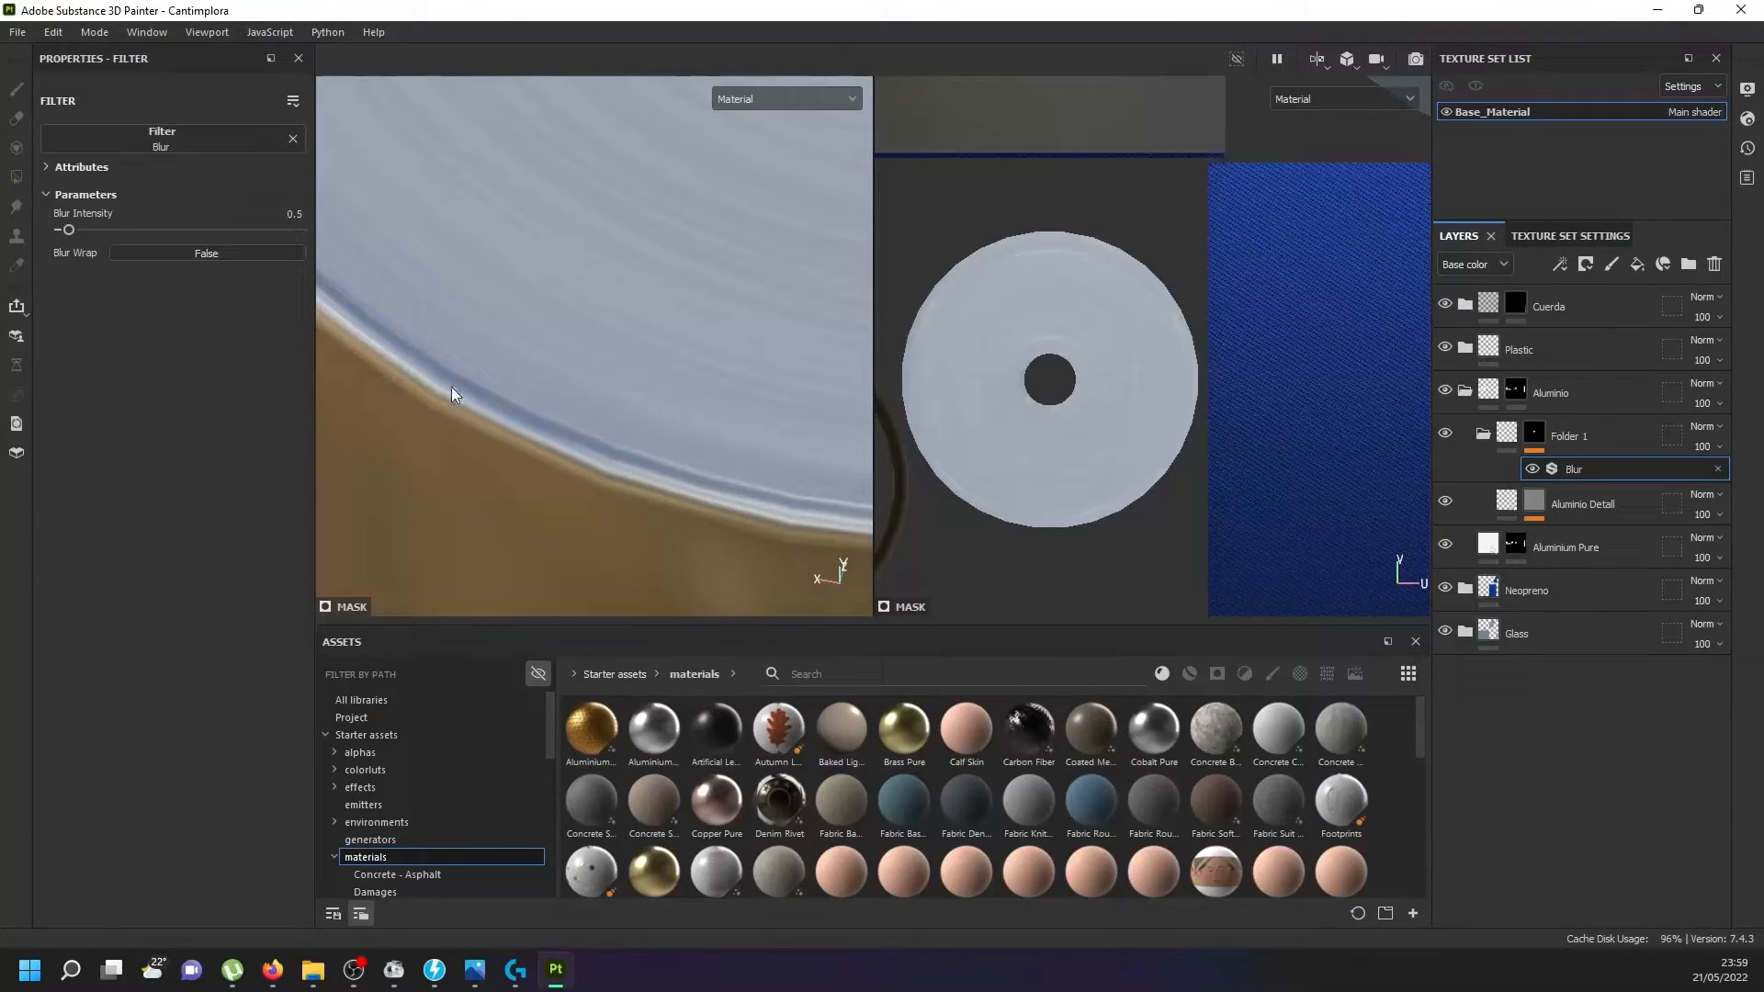
drag(72, 230, 79, 230)
click(66, 231)
alt+drag(540, 386, 505, 357)
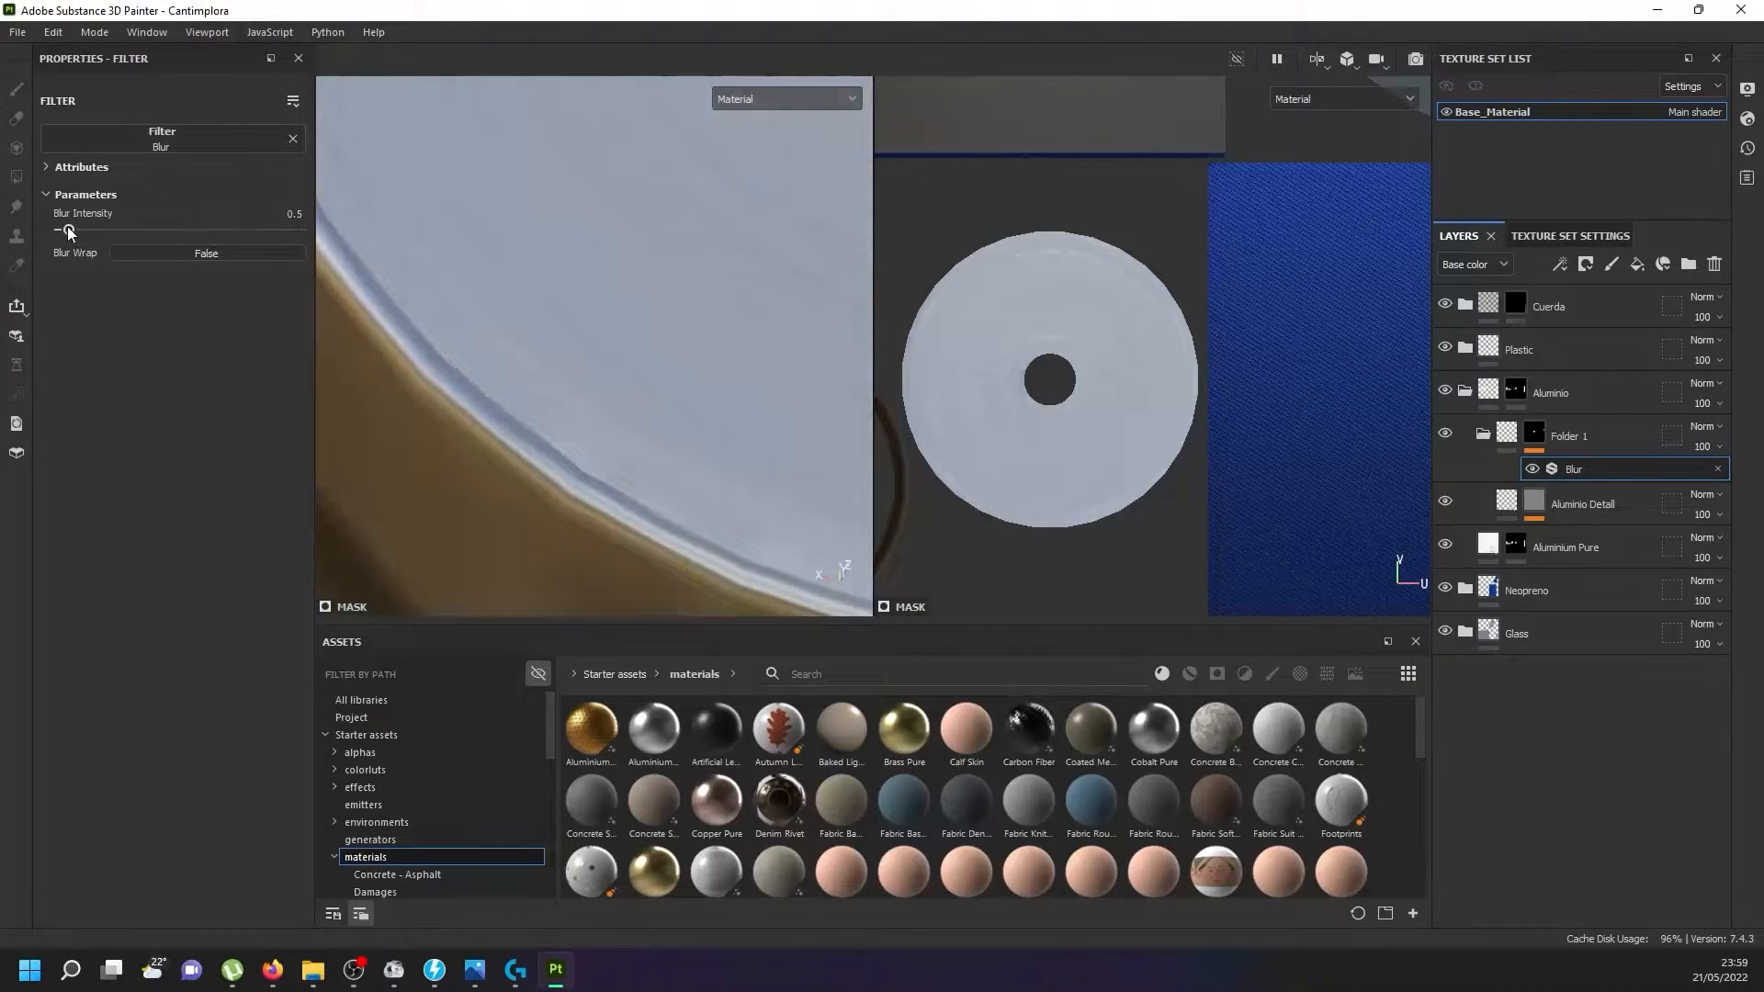
mouse_move(68, 230)
mouse_down()
mouse_move(301, 232)
mouse_move(61, 231)
mouse_up()
alt+drag(527, 301, 564, 372)
shift+right_drag(563, 368, 545, 369)
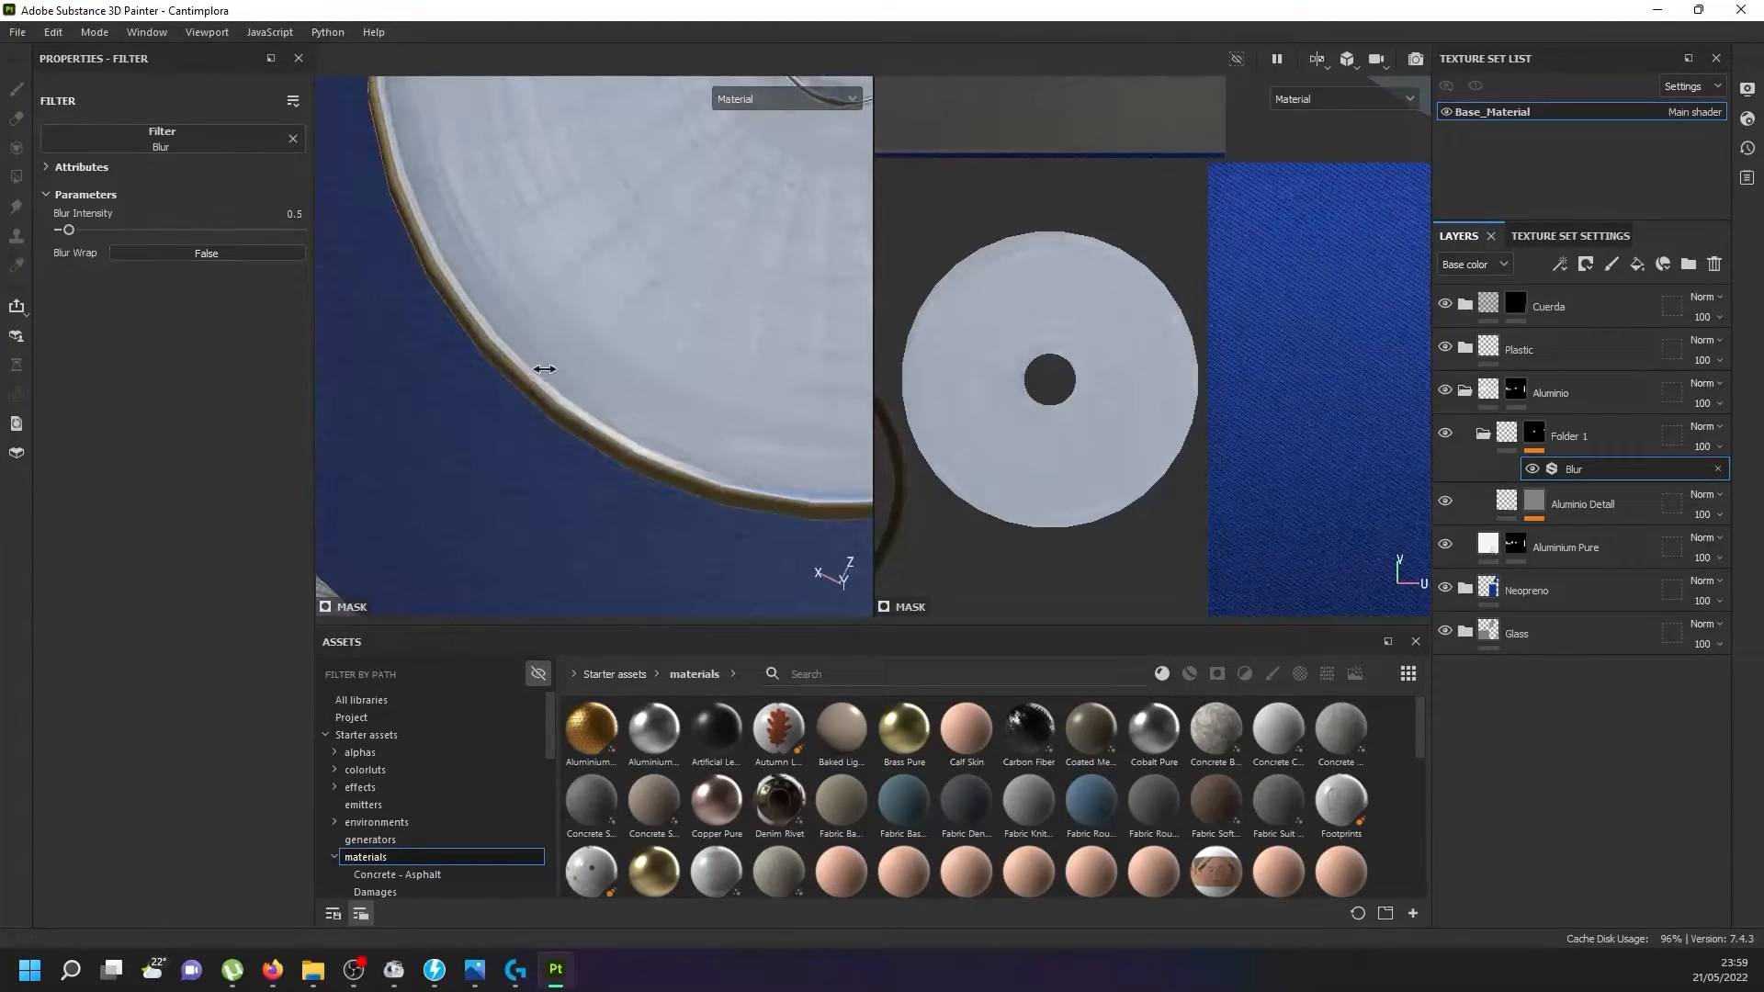
Examine the cap on the whole bottle and locate the cap's side strip in the UV layout.
alt+drag(564, 388, 647, 221)
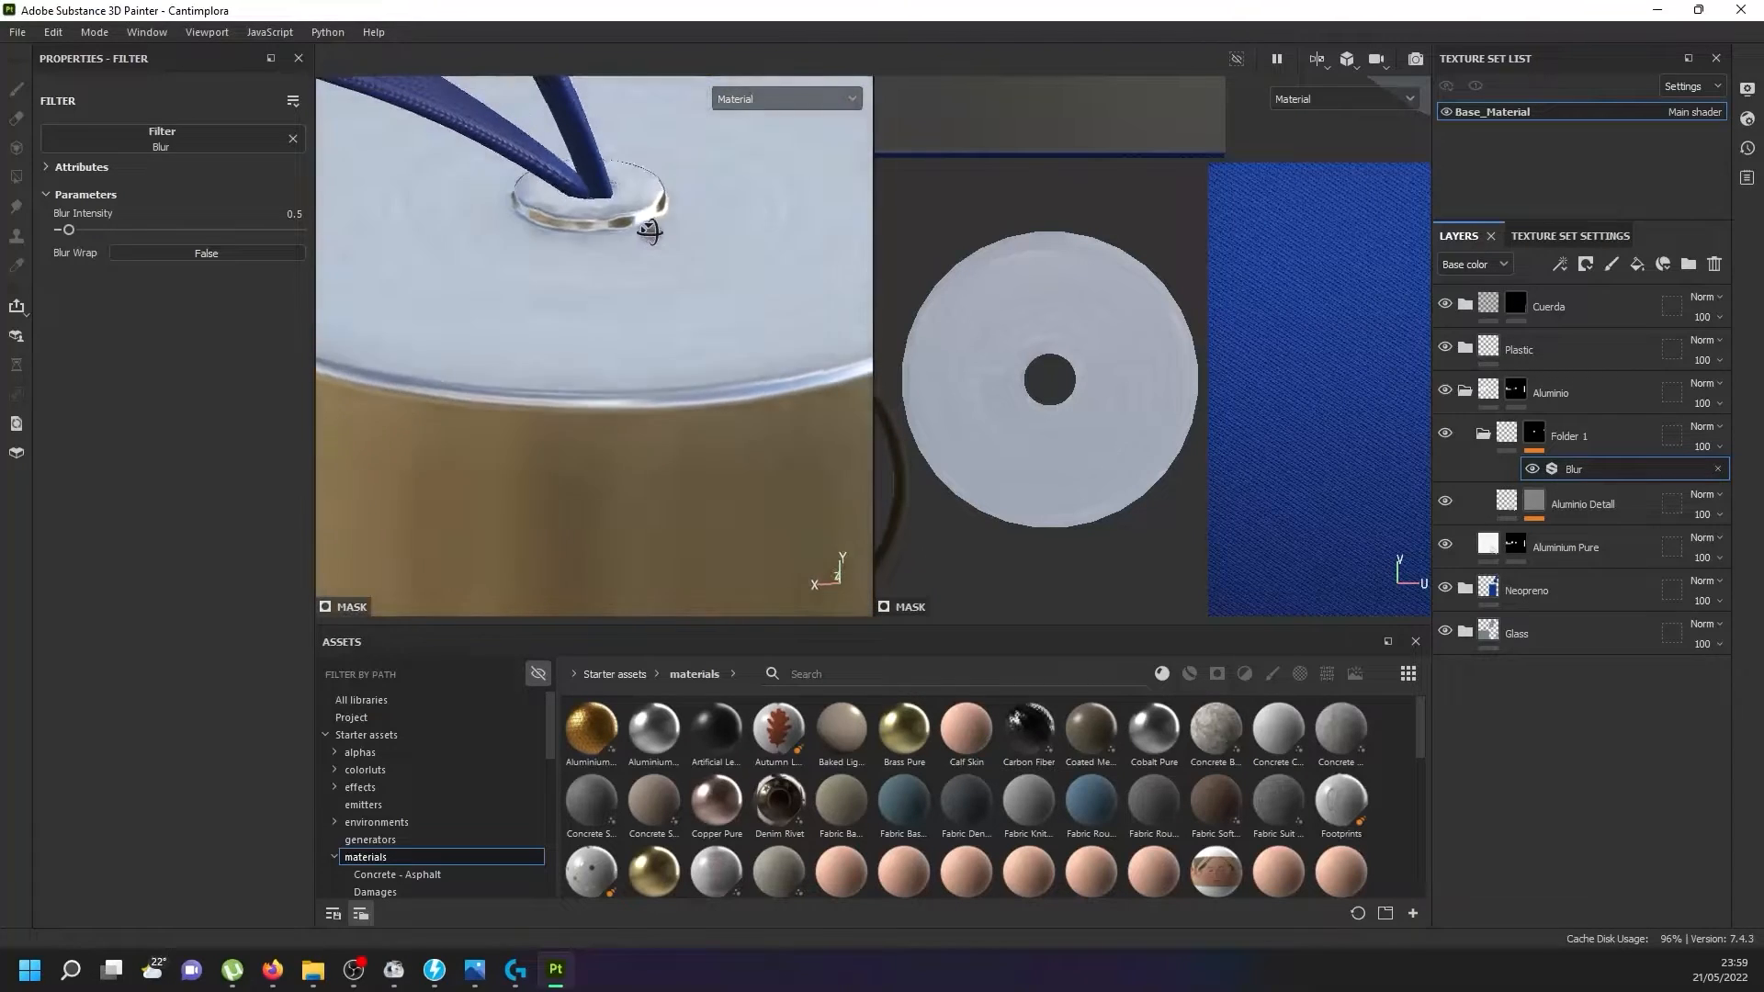
scroll(647, 219, down, 6)
alt+drag(663, 302, 659, 265)
scroll(717, 315, down, 6)
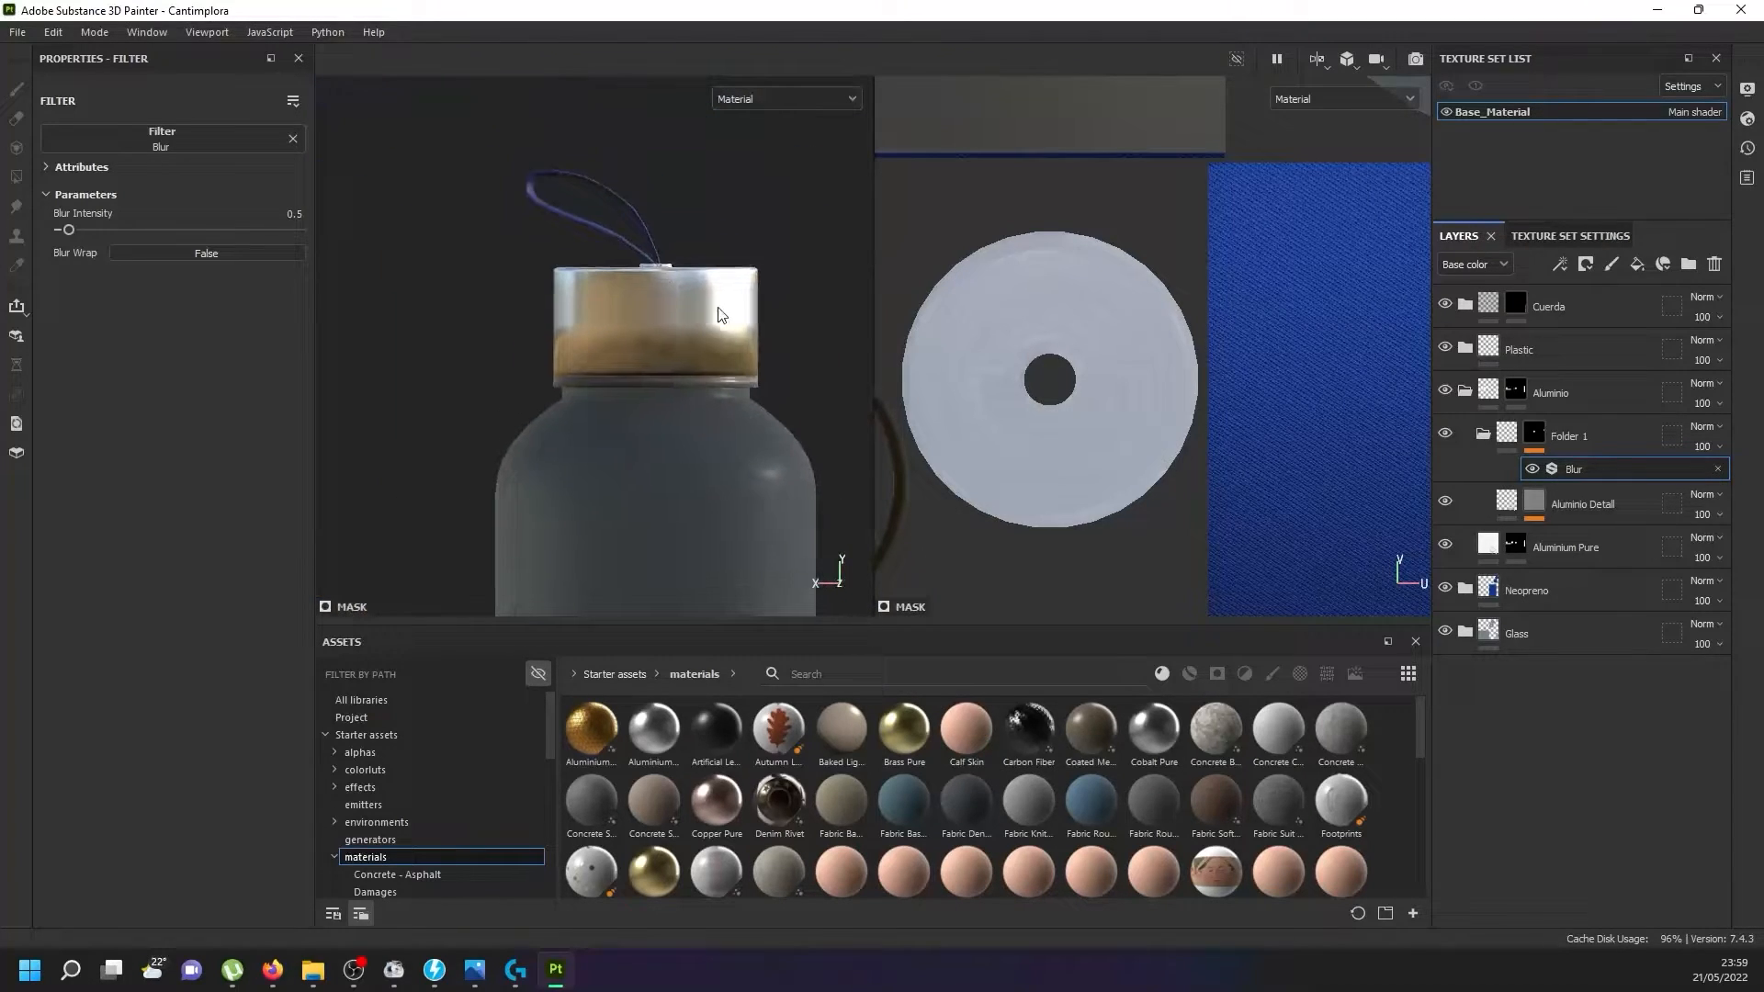
scroll(1106, 213, down, 8)
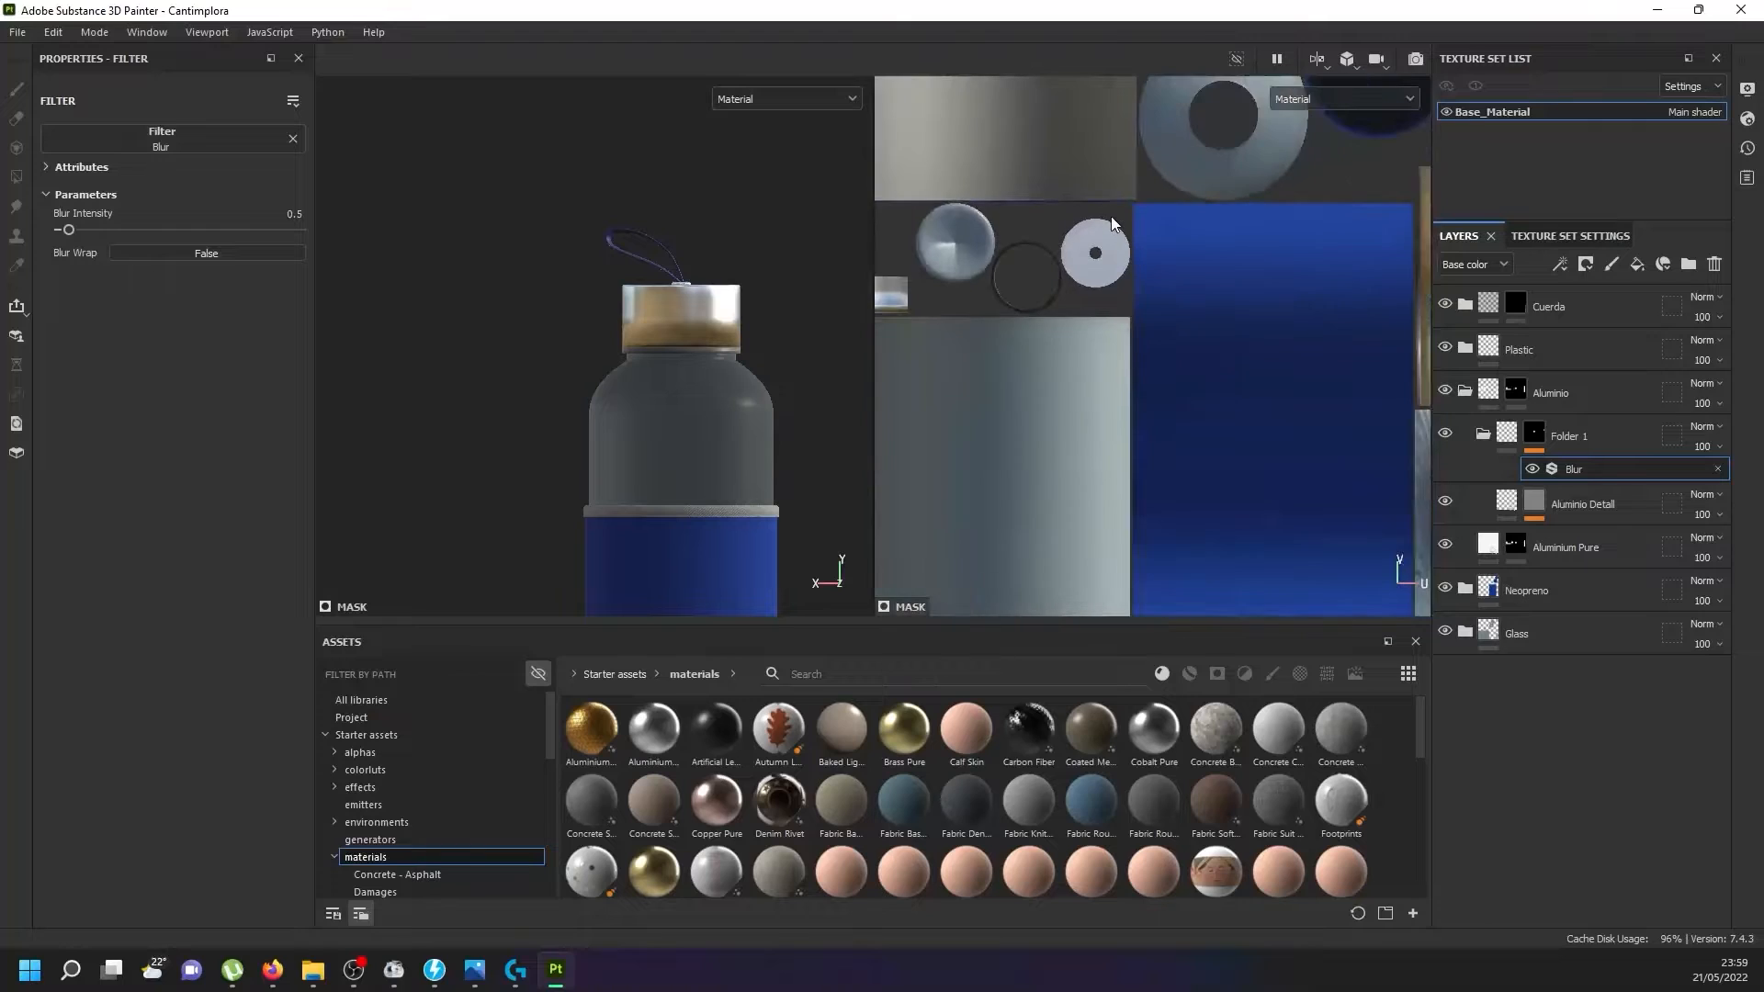
scroll(945, 273, up, 5)
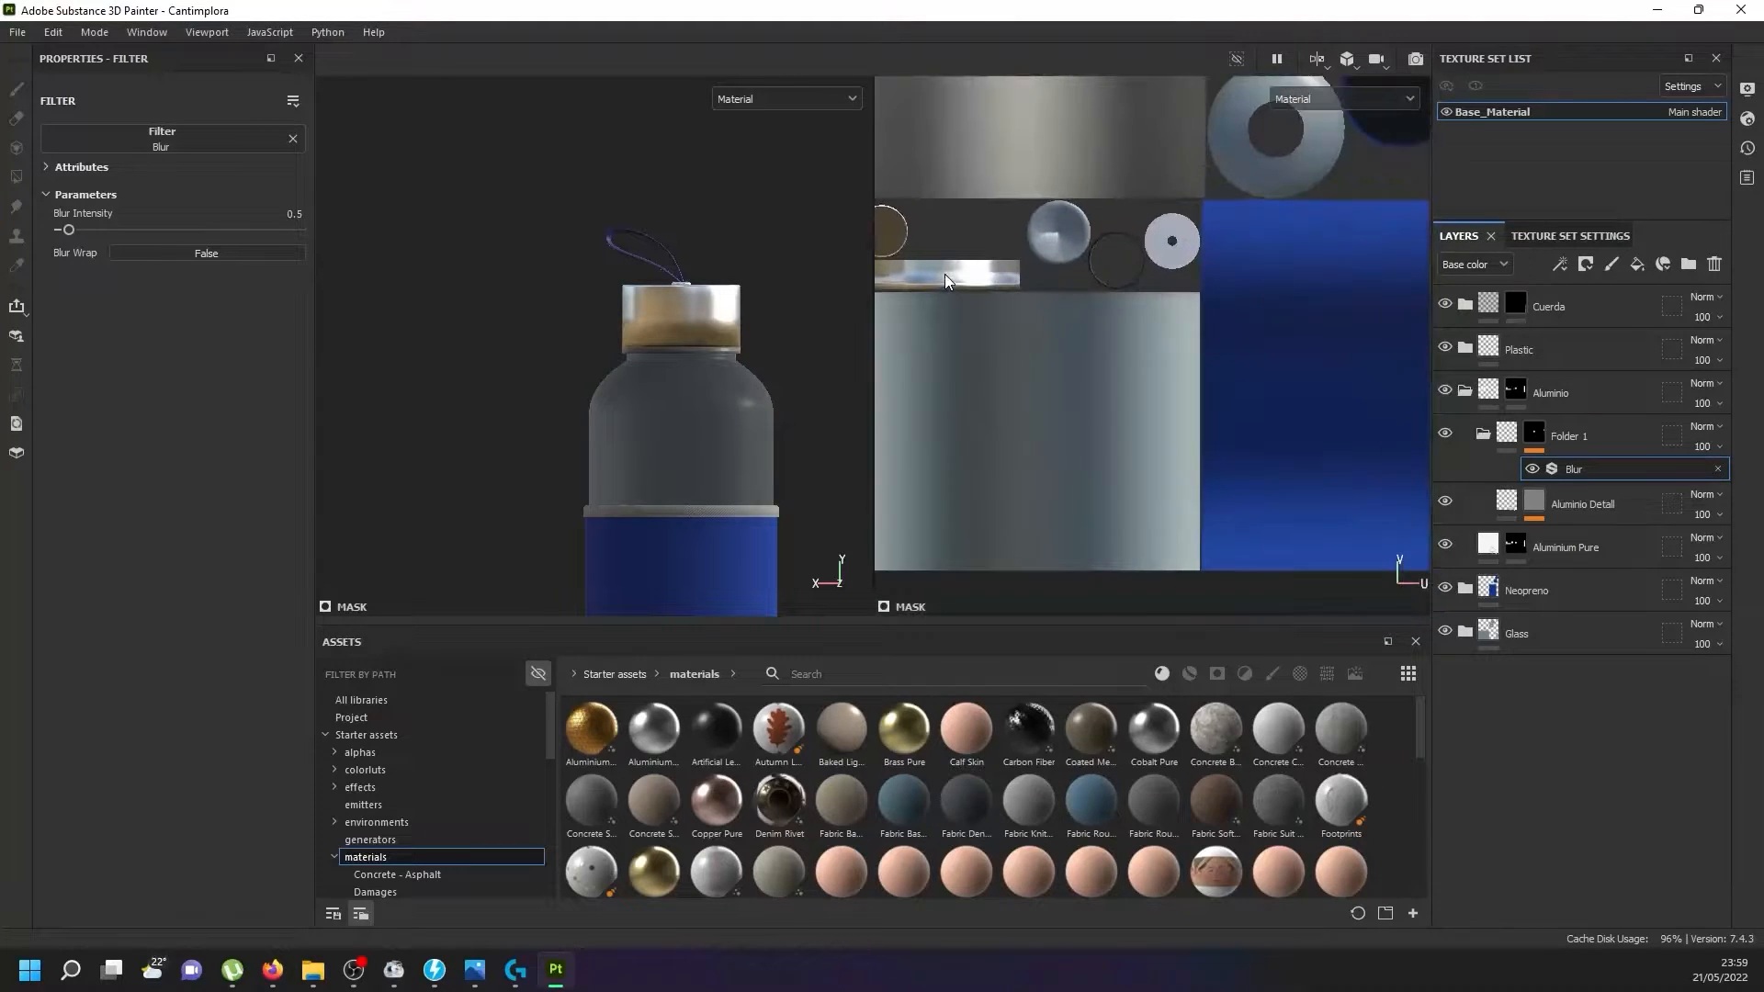
mouse_move(940, 276)
alt+mouse_down()
mouse_move(1009, 277)
mouse_move(946, 256)
alt+mouse_up()
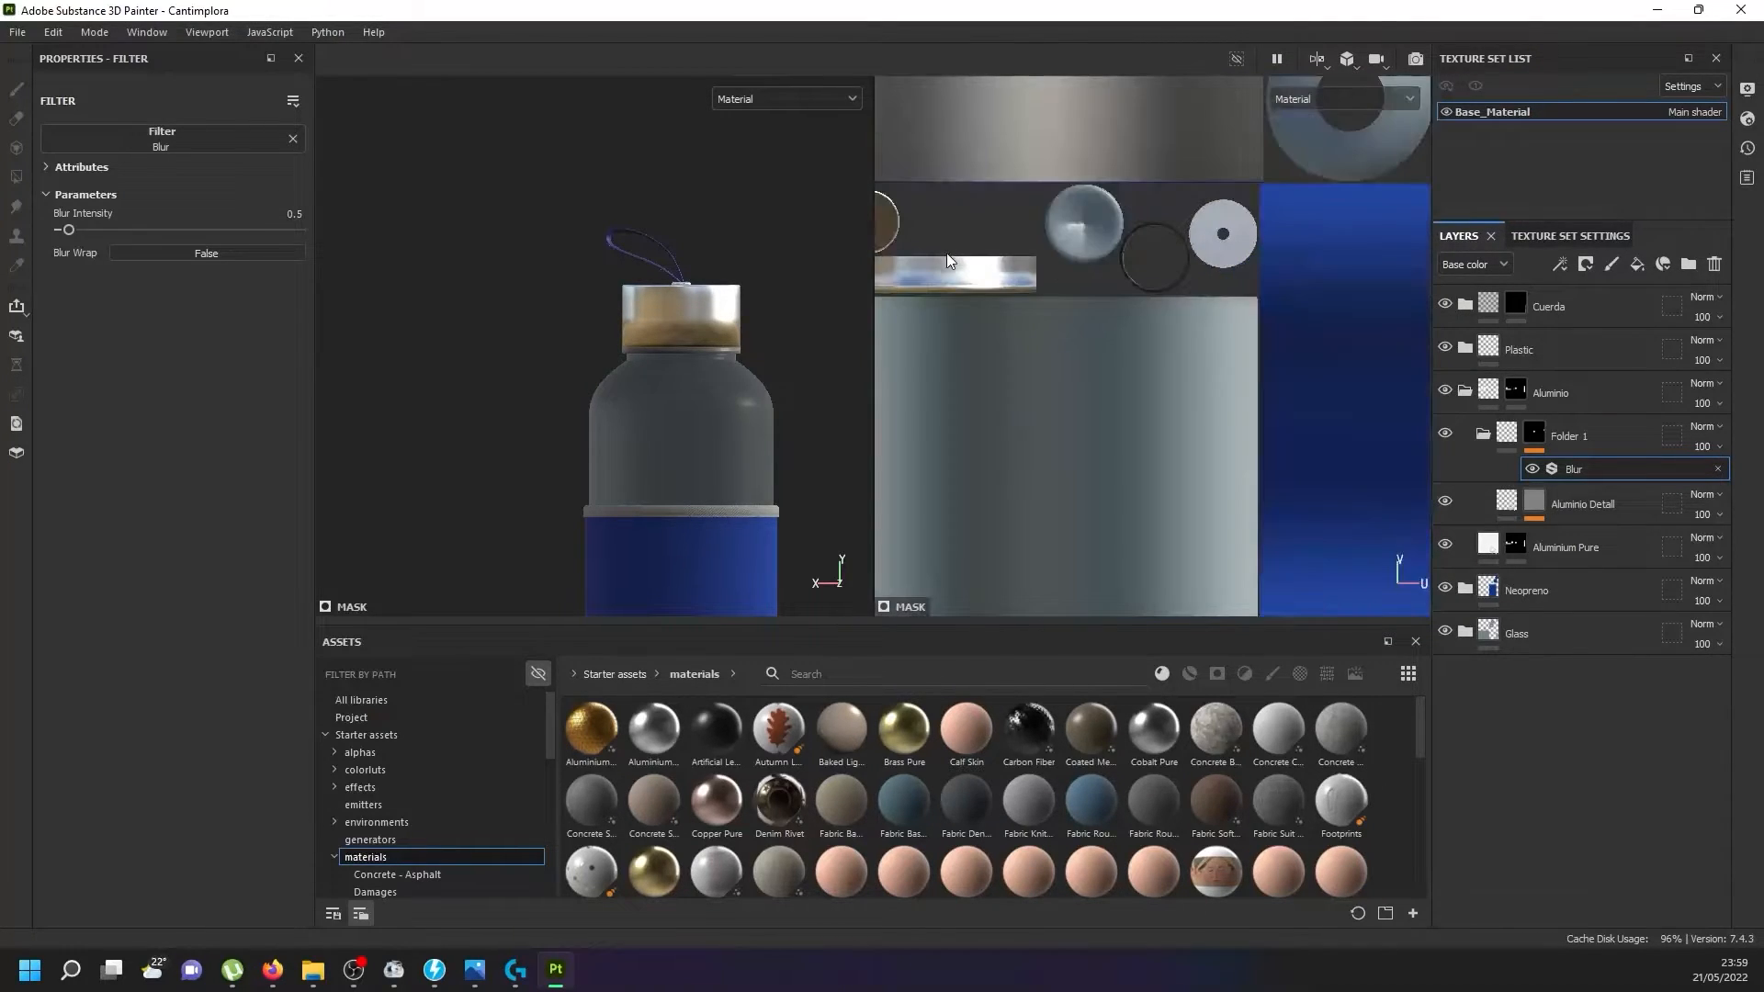
alt+middle_drag(946, 256, 1040, 266)
scroll(995, 286, up, 4)
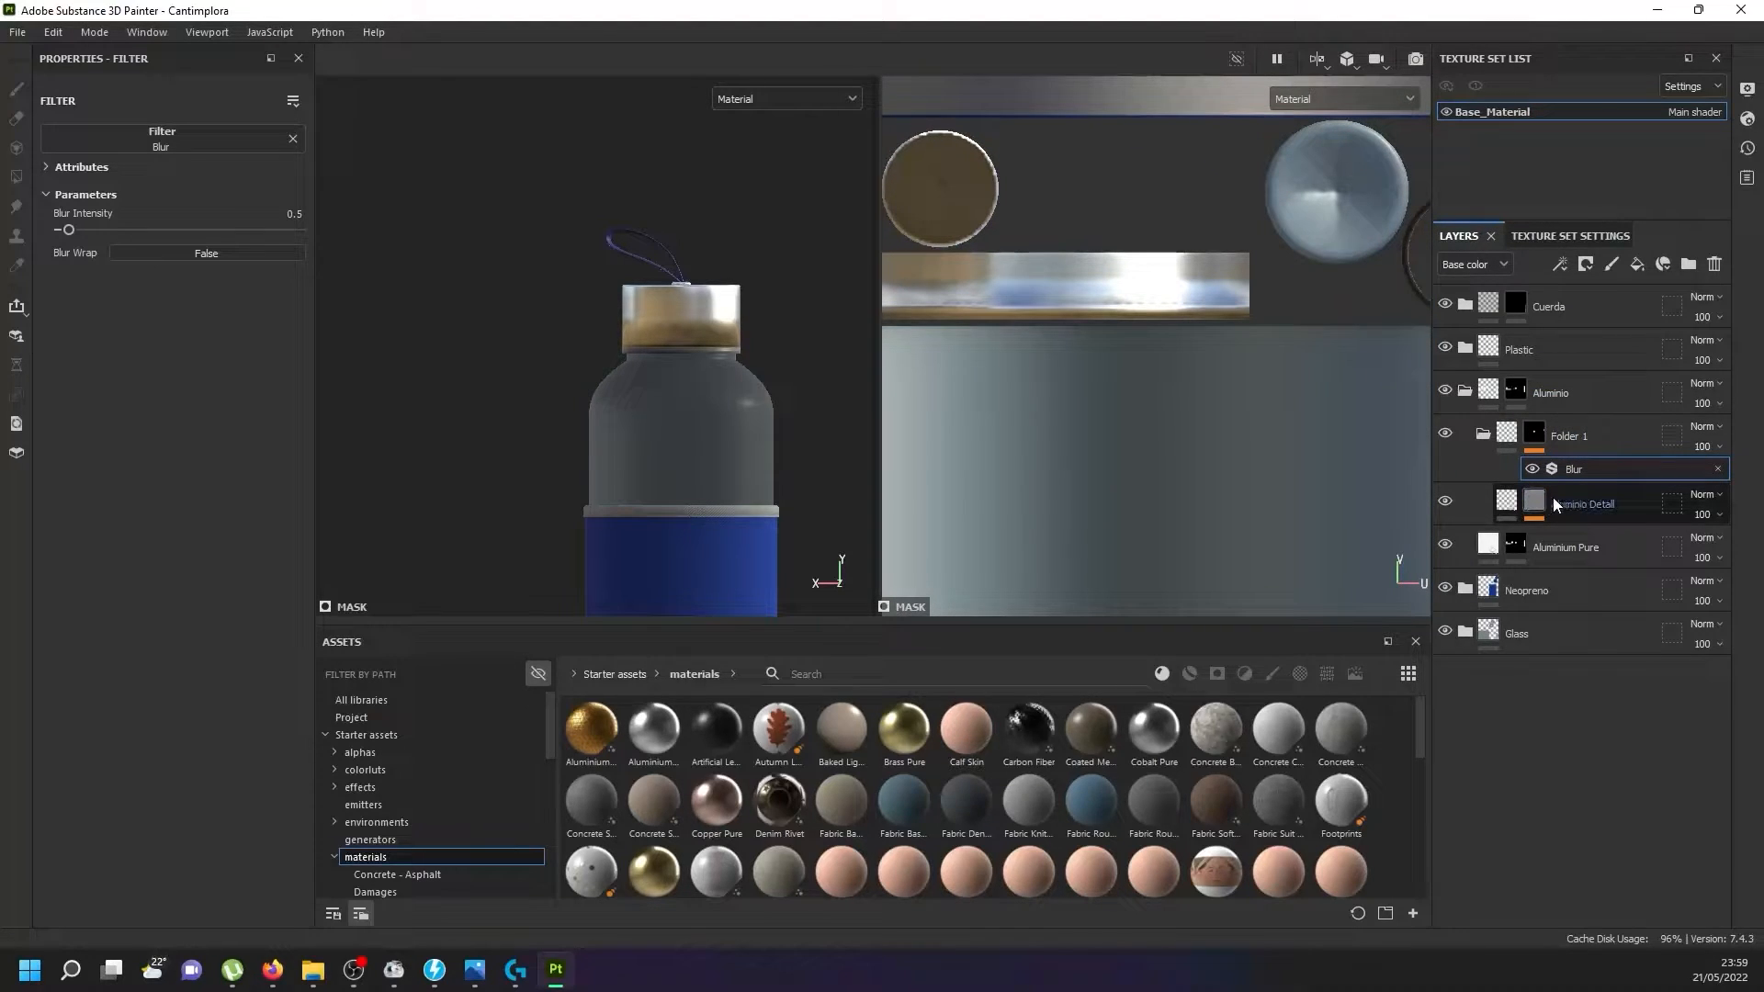
Duplicate the Aluminio Detail layer and move the copy out of the masked folder, directly above it in the Aluminio group.
click(1517, 497)
click(1508, 505)
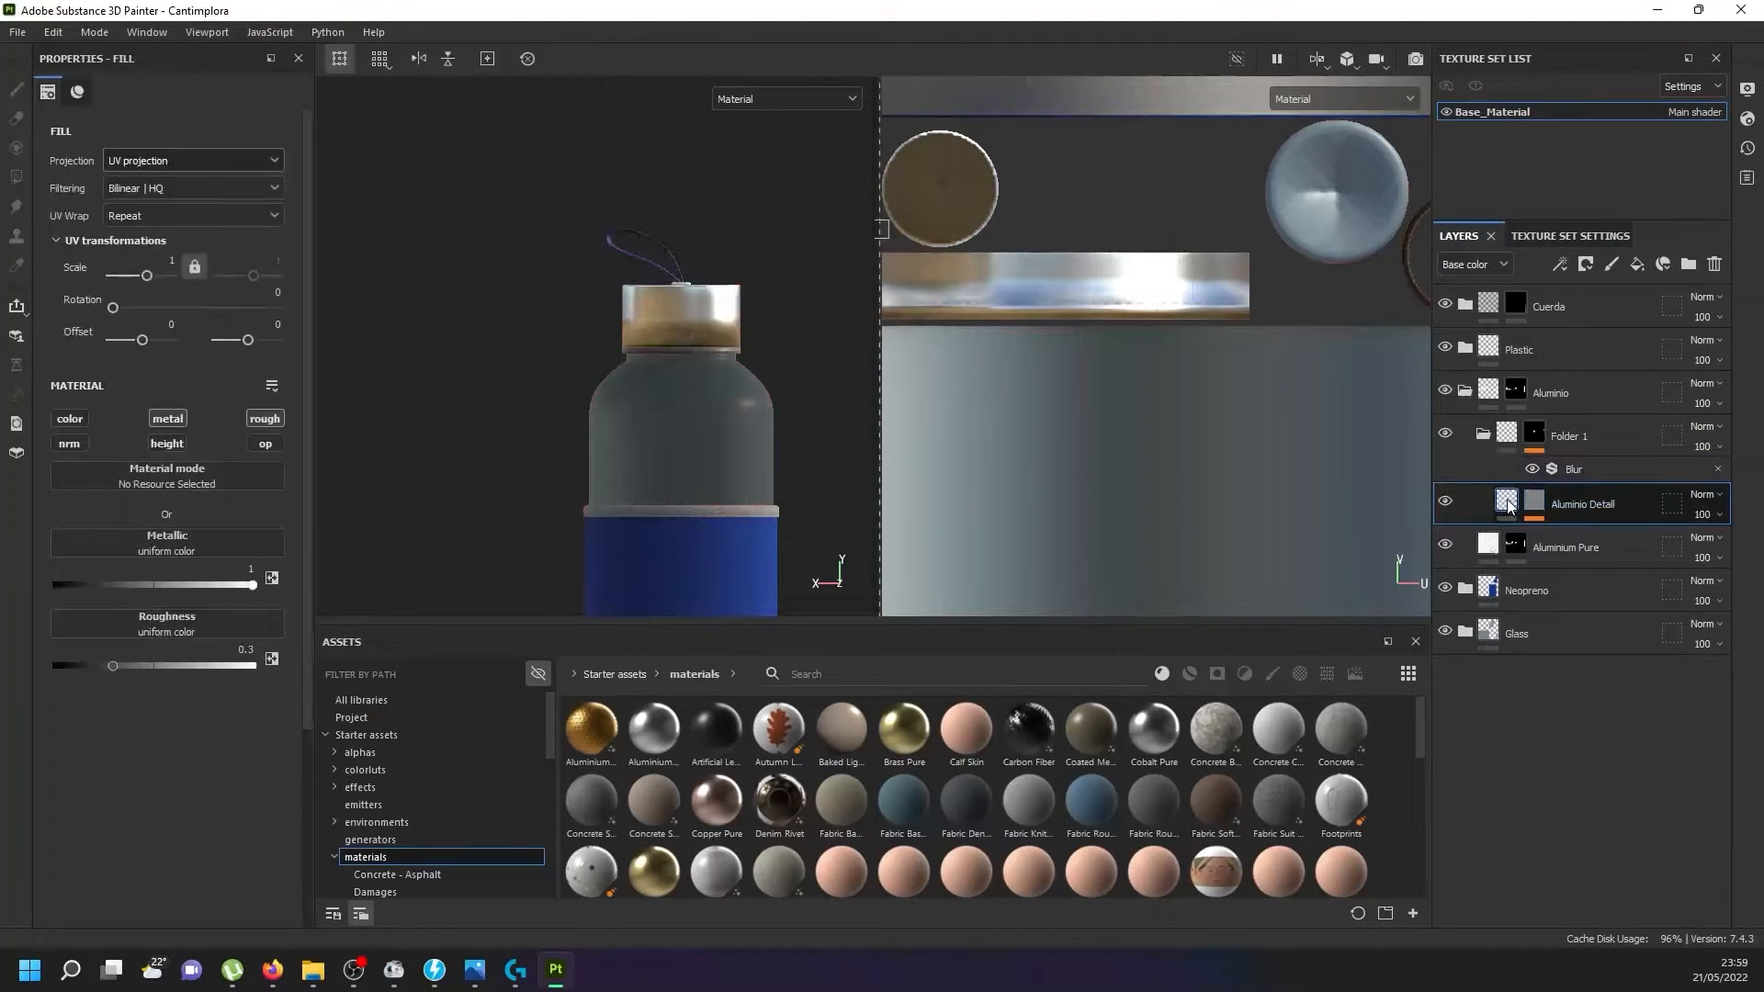
key(ctrl+d)
drag(1560, 494, 1532, 434)
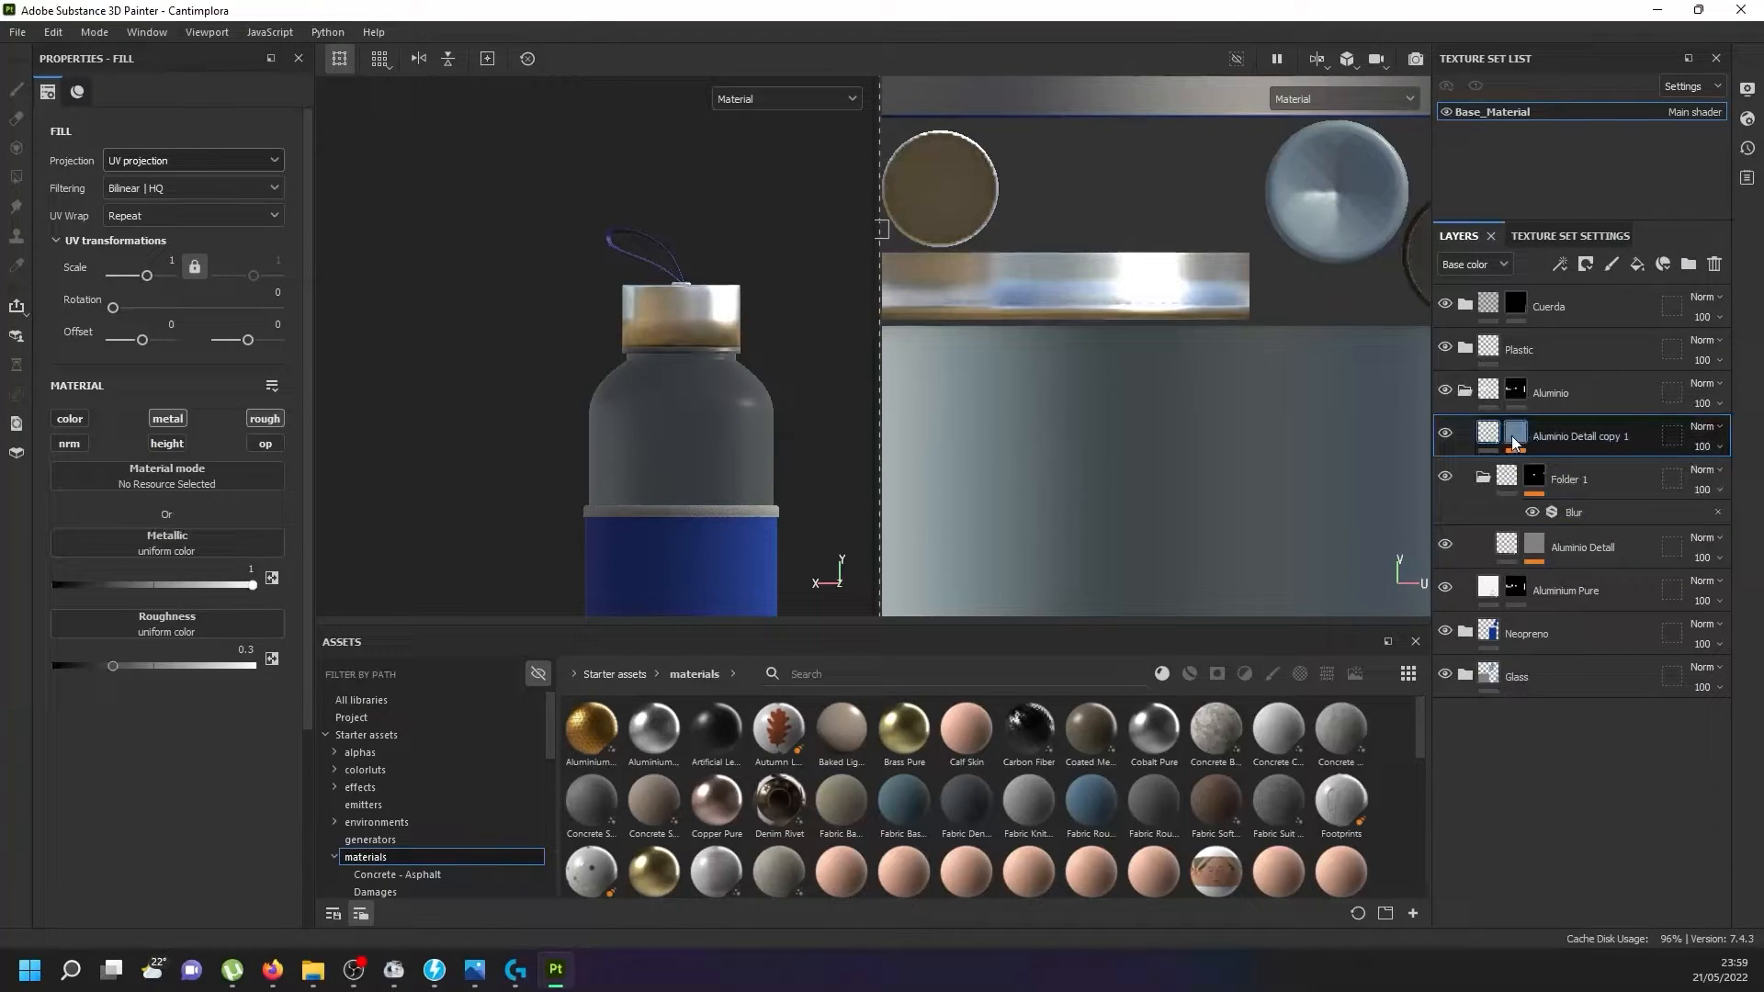
Replace the Anisotropic Radial texture in the Aluminio Detail copy's mask fill with Anisotropic Noise.
click(1512, 435)
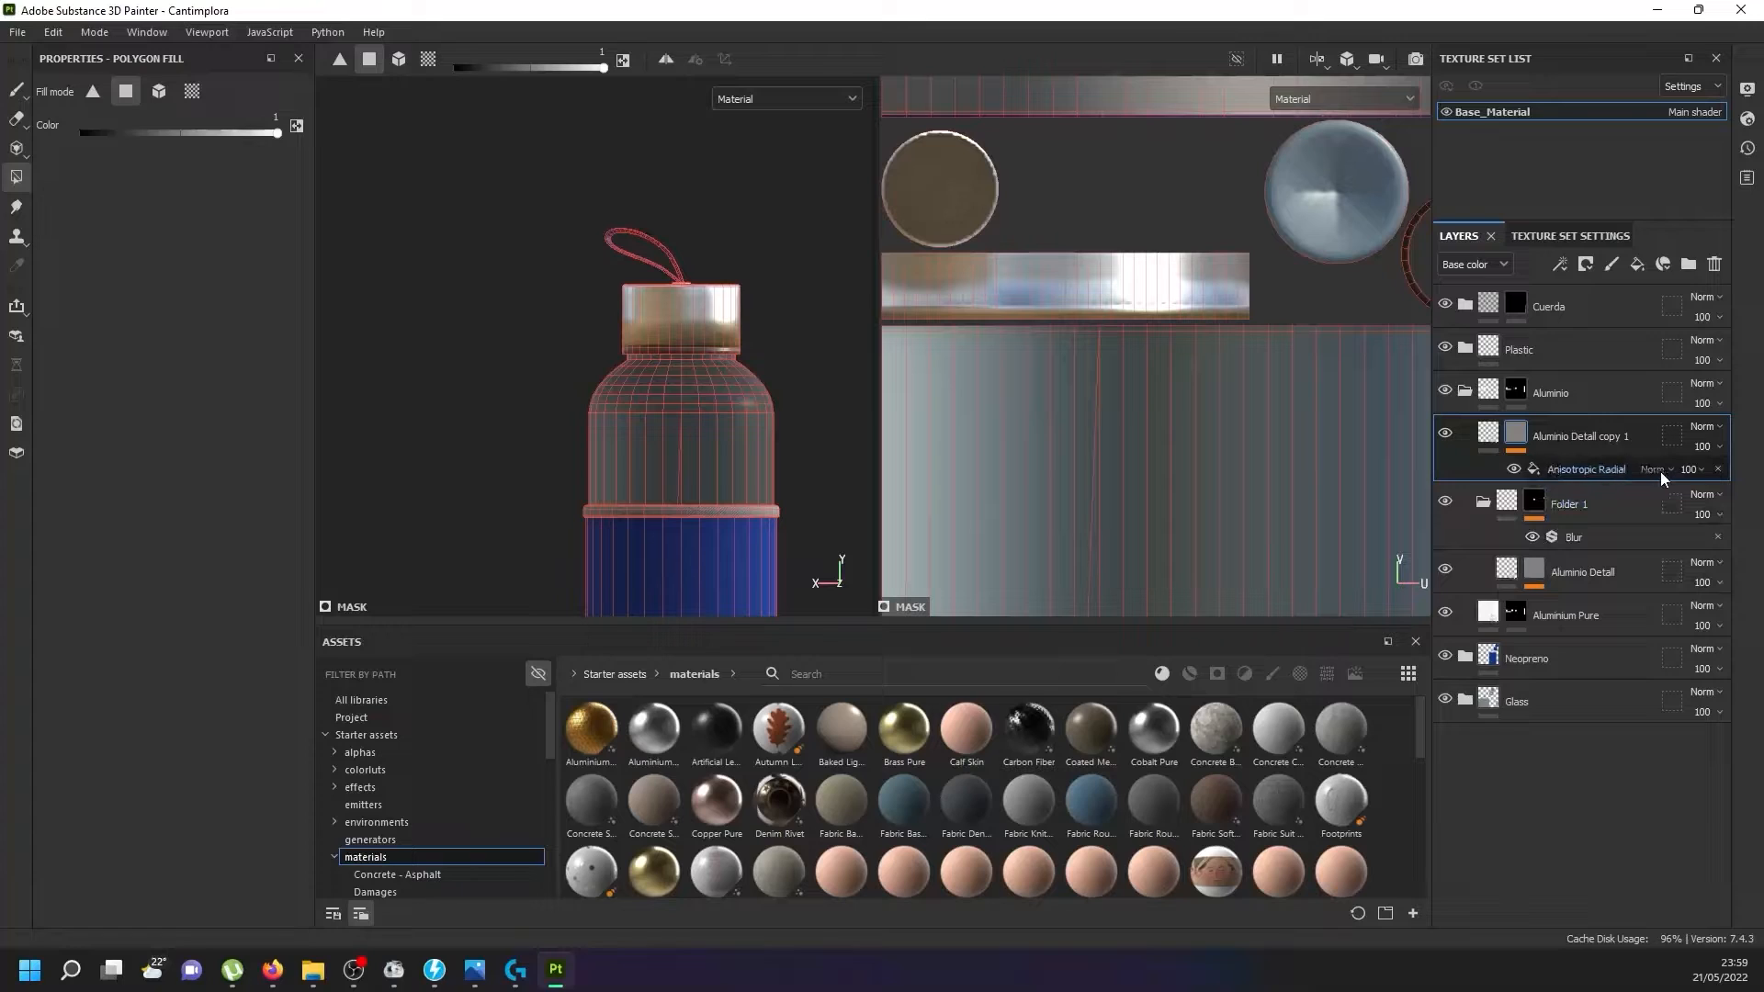
click(1568, 467)
click(157, 431)
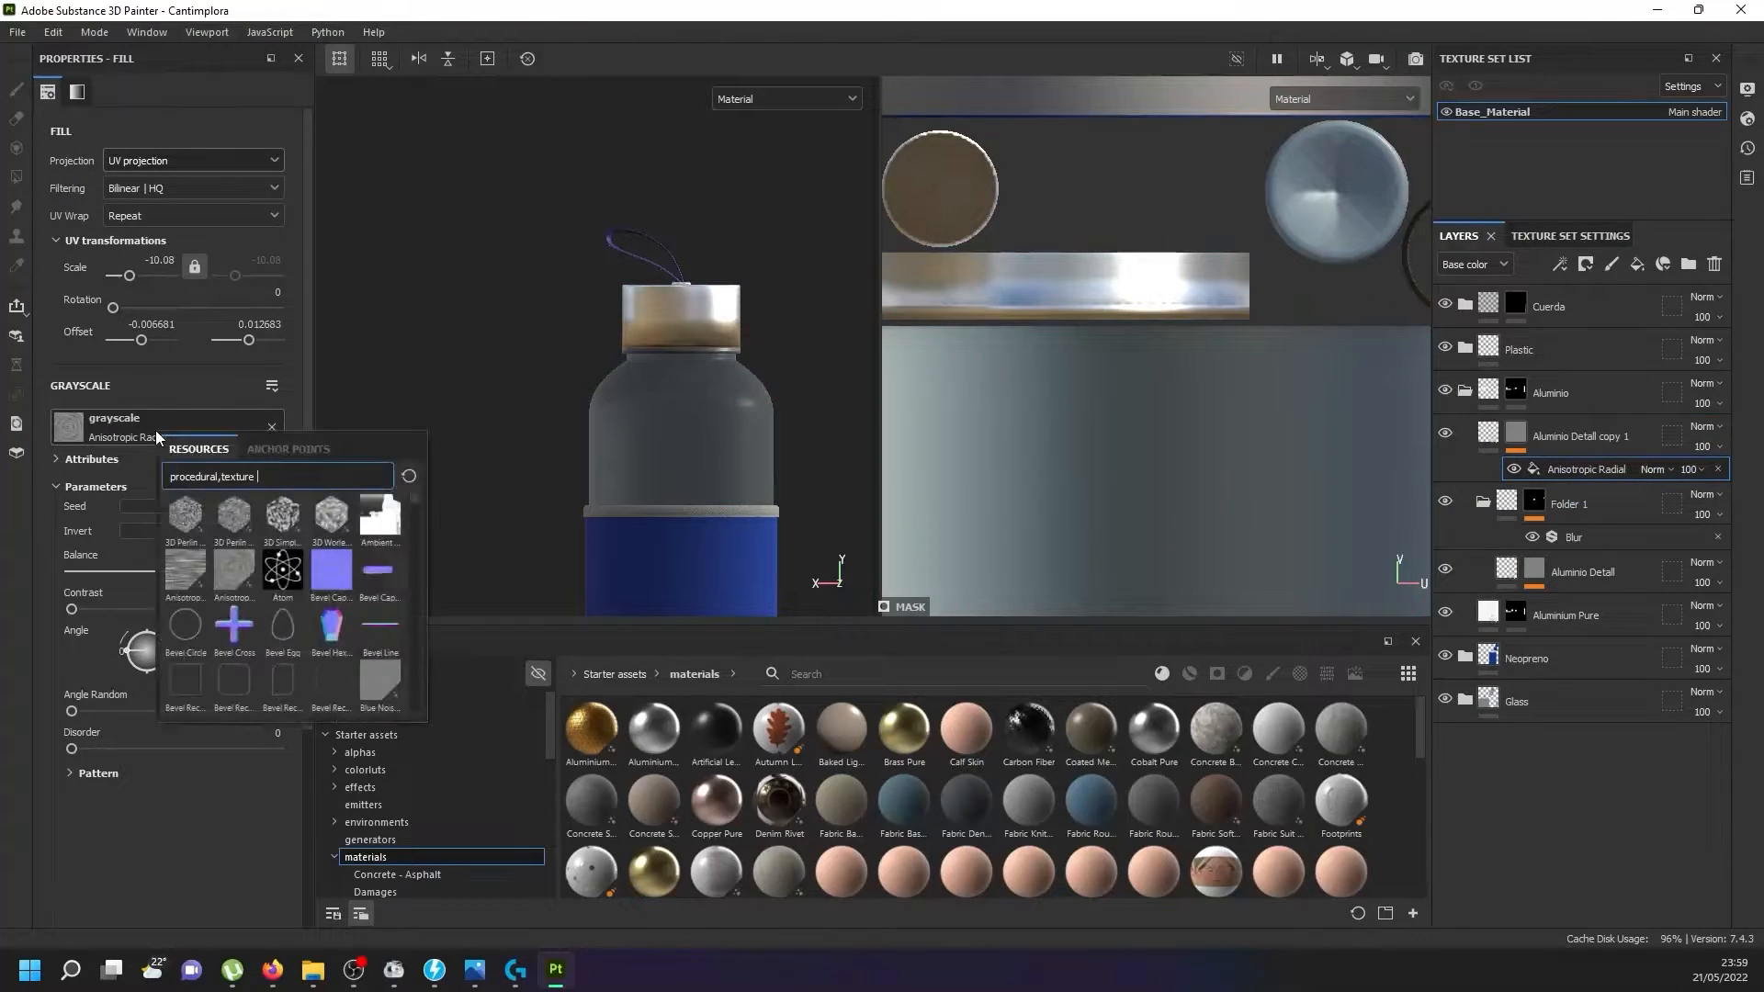
click(180, 564)
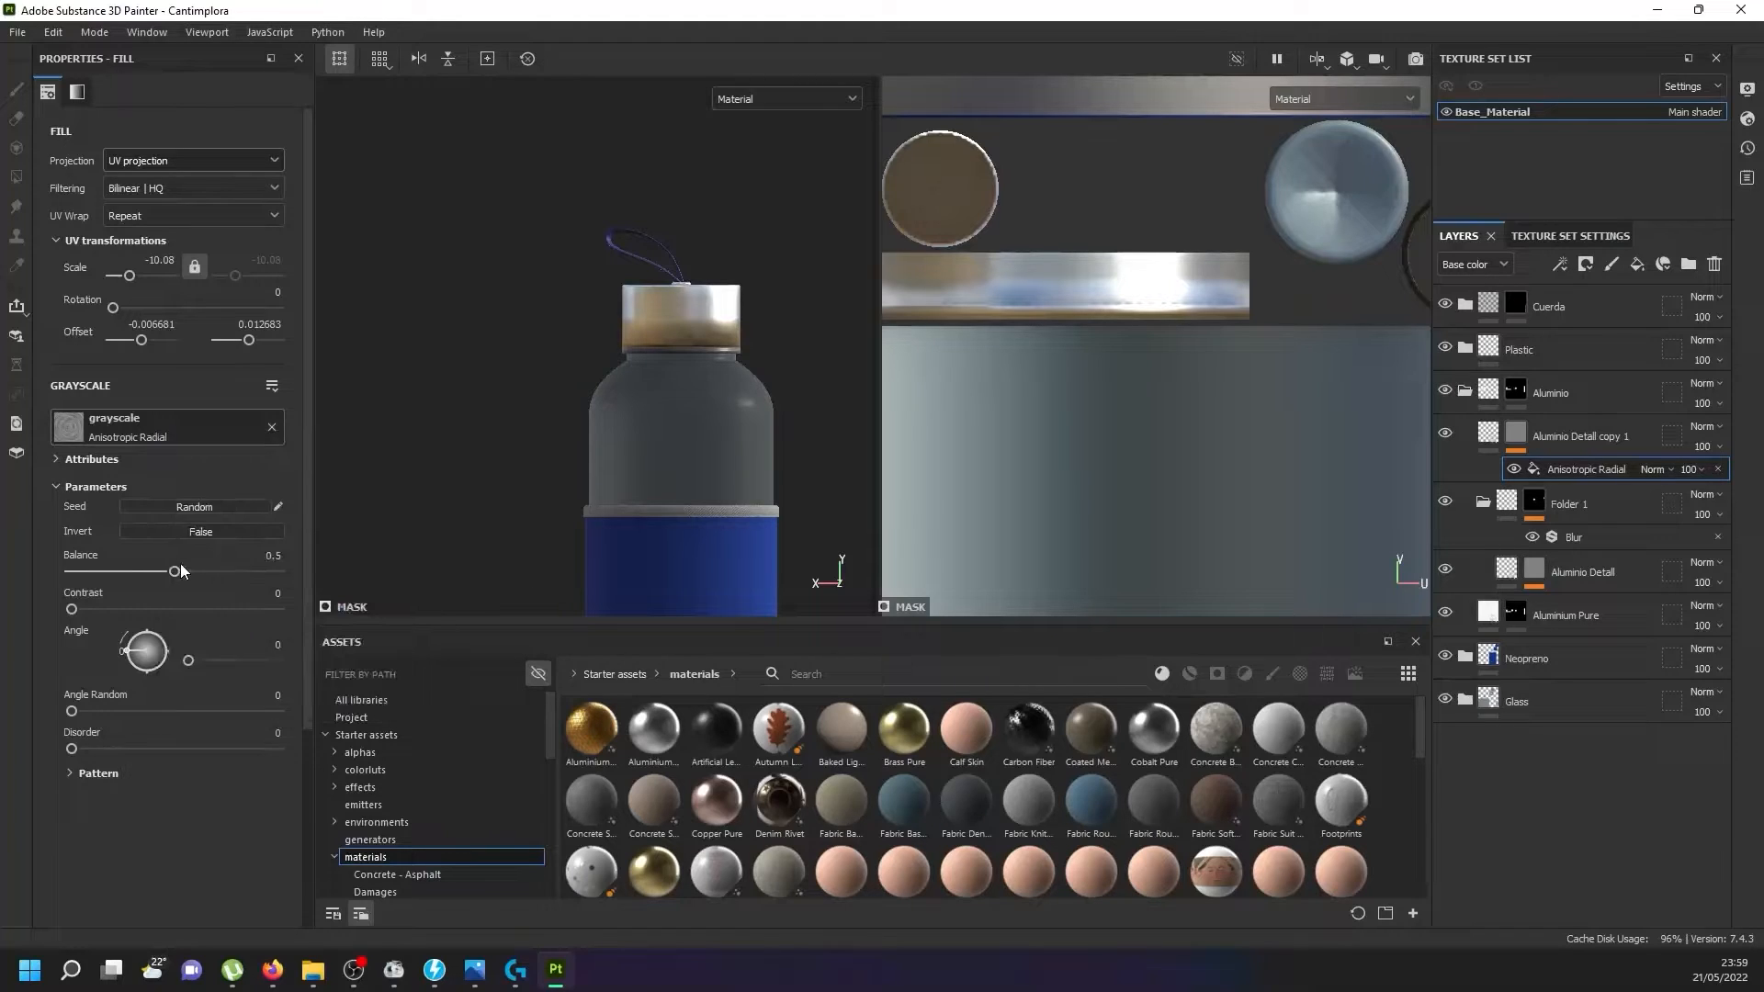
scroll(728, 318, up, 5)
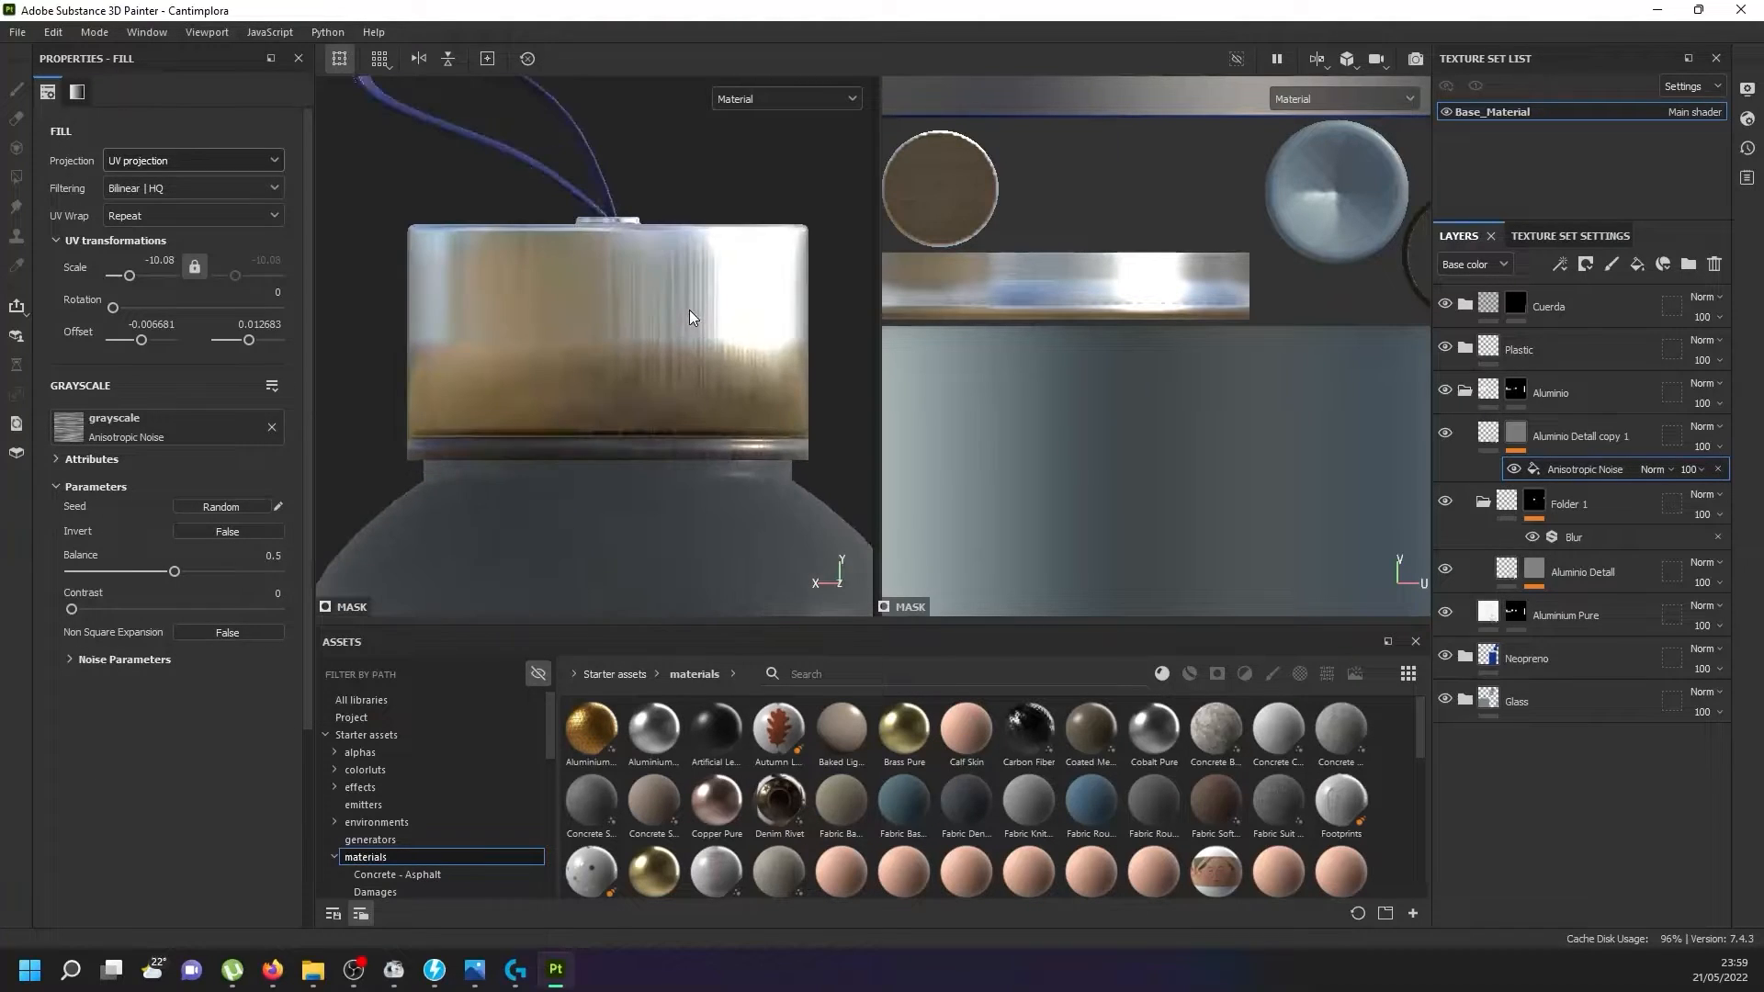
Rotate the Anisotropic Noise fill to 270 degrees so its brushed lines run around the cap's side.
scroll(956, 317, down, 5)
scroll(1168, 334, up, 8)
scroll(1169, 335, up, 5)
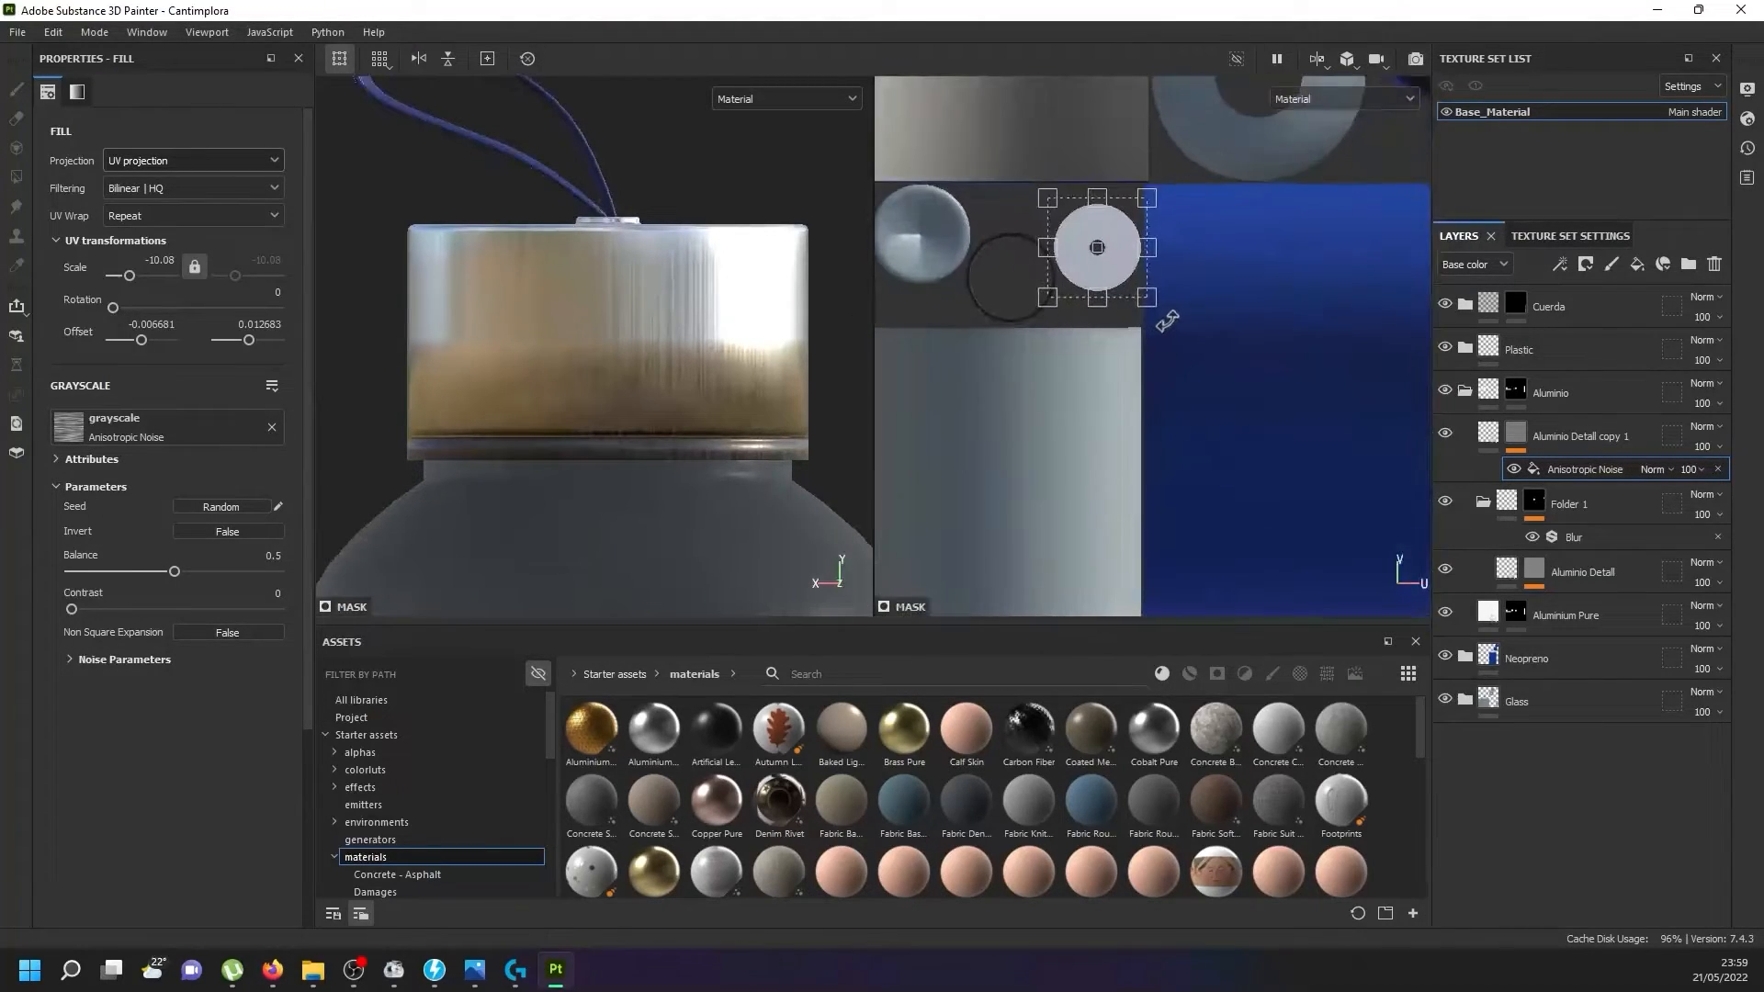
drag(1165, 327, 990, 303)
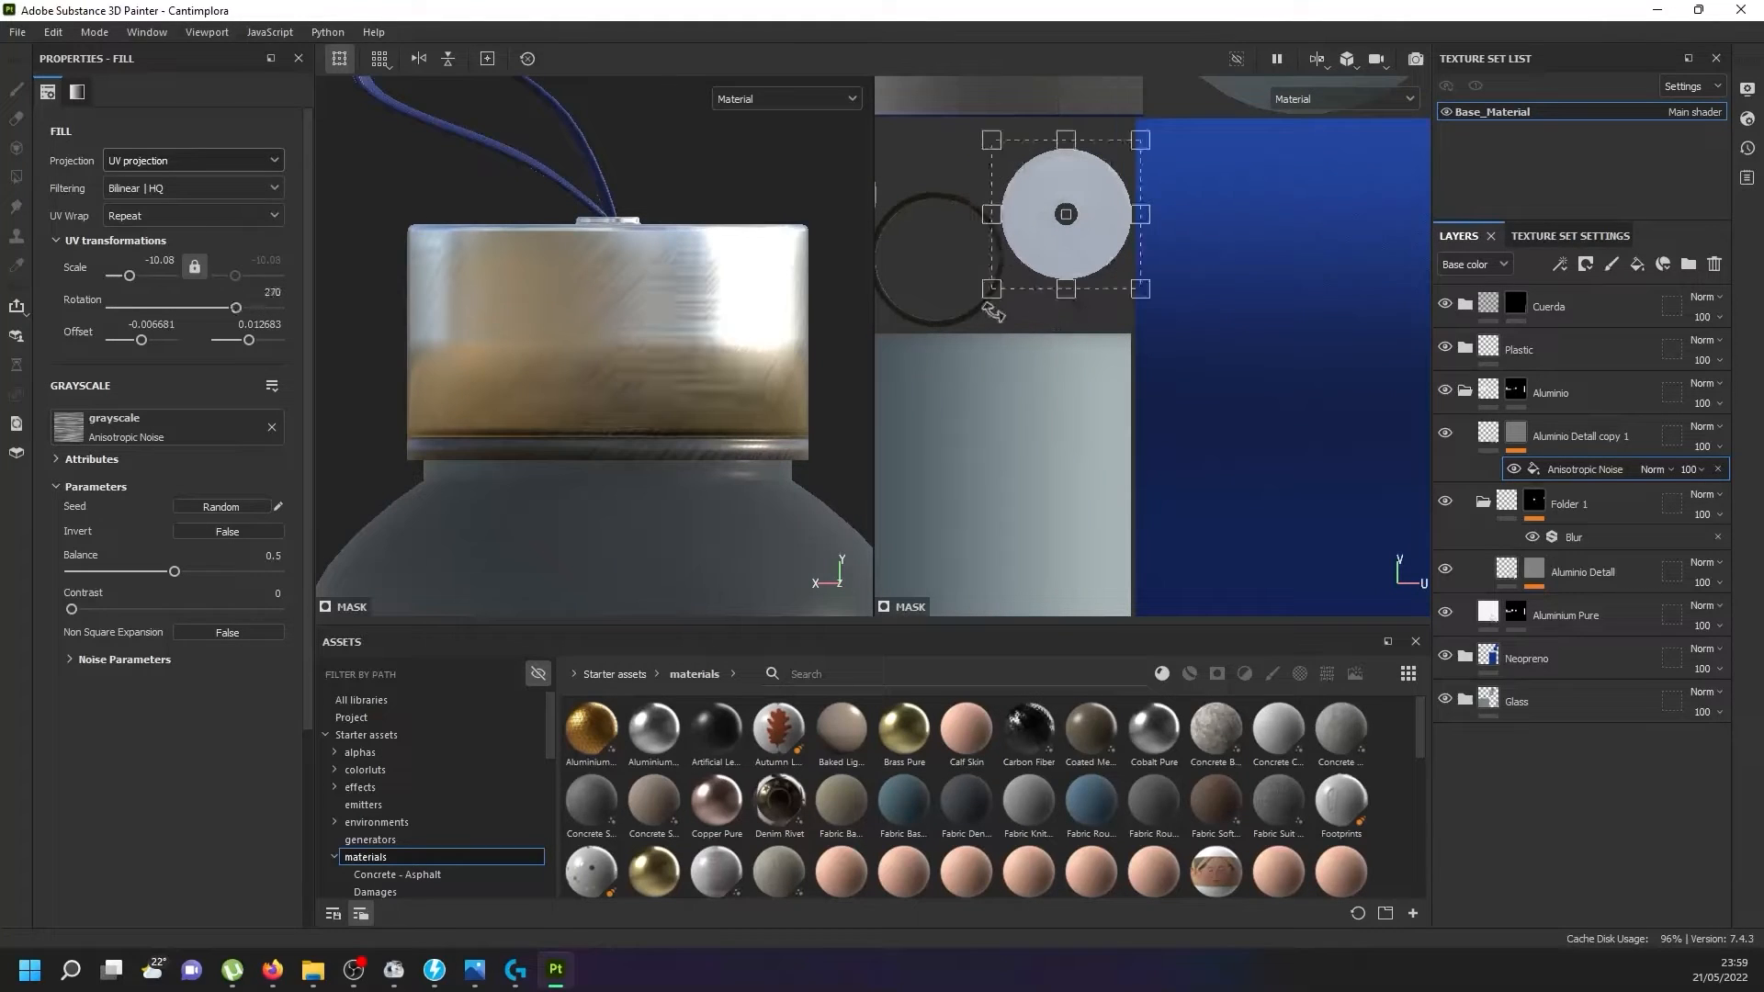
alt+drag(564, 295, 581, 345)
scroll(598, 382, up, 5)
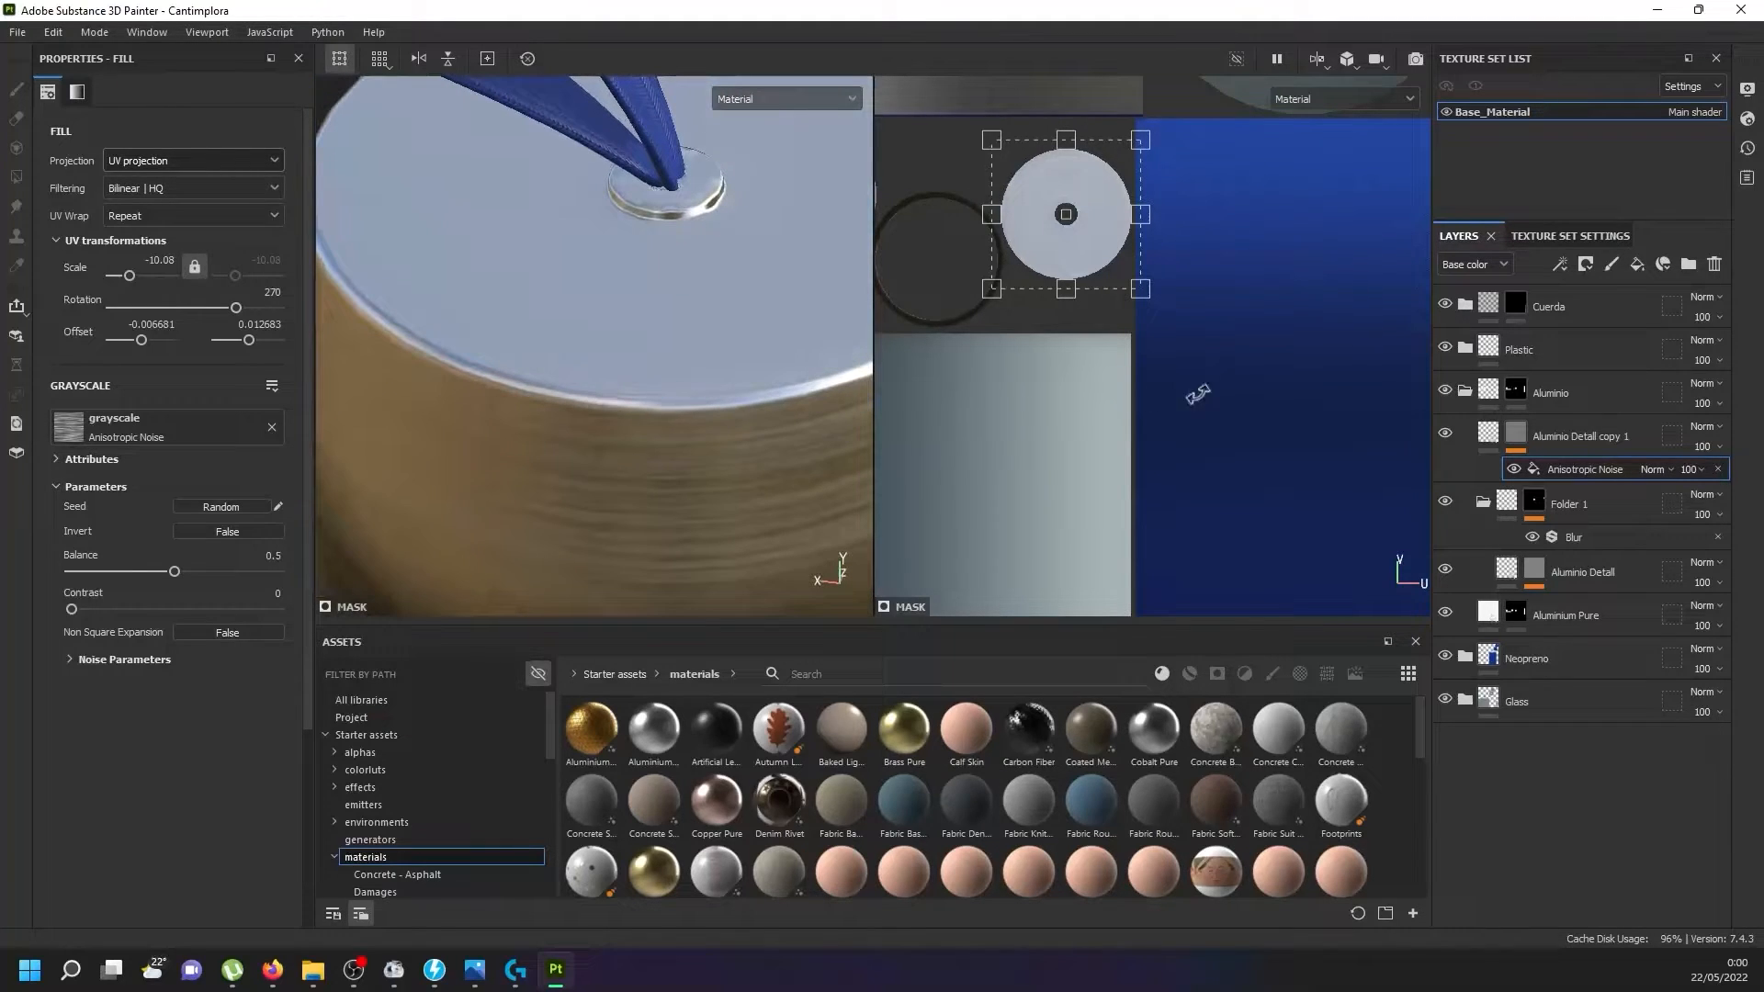
Group the Aluminio Detail copy into a new folder and give that folder a black mask.
click(1565, 428)
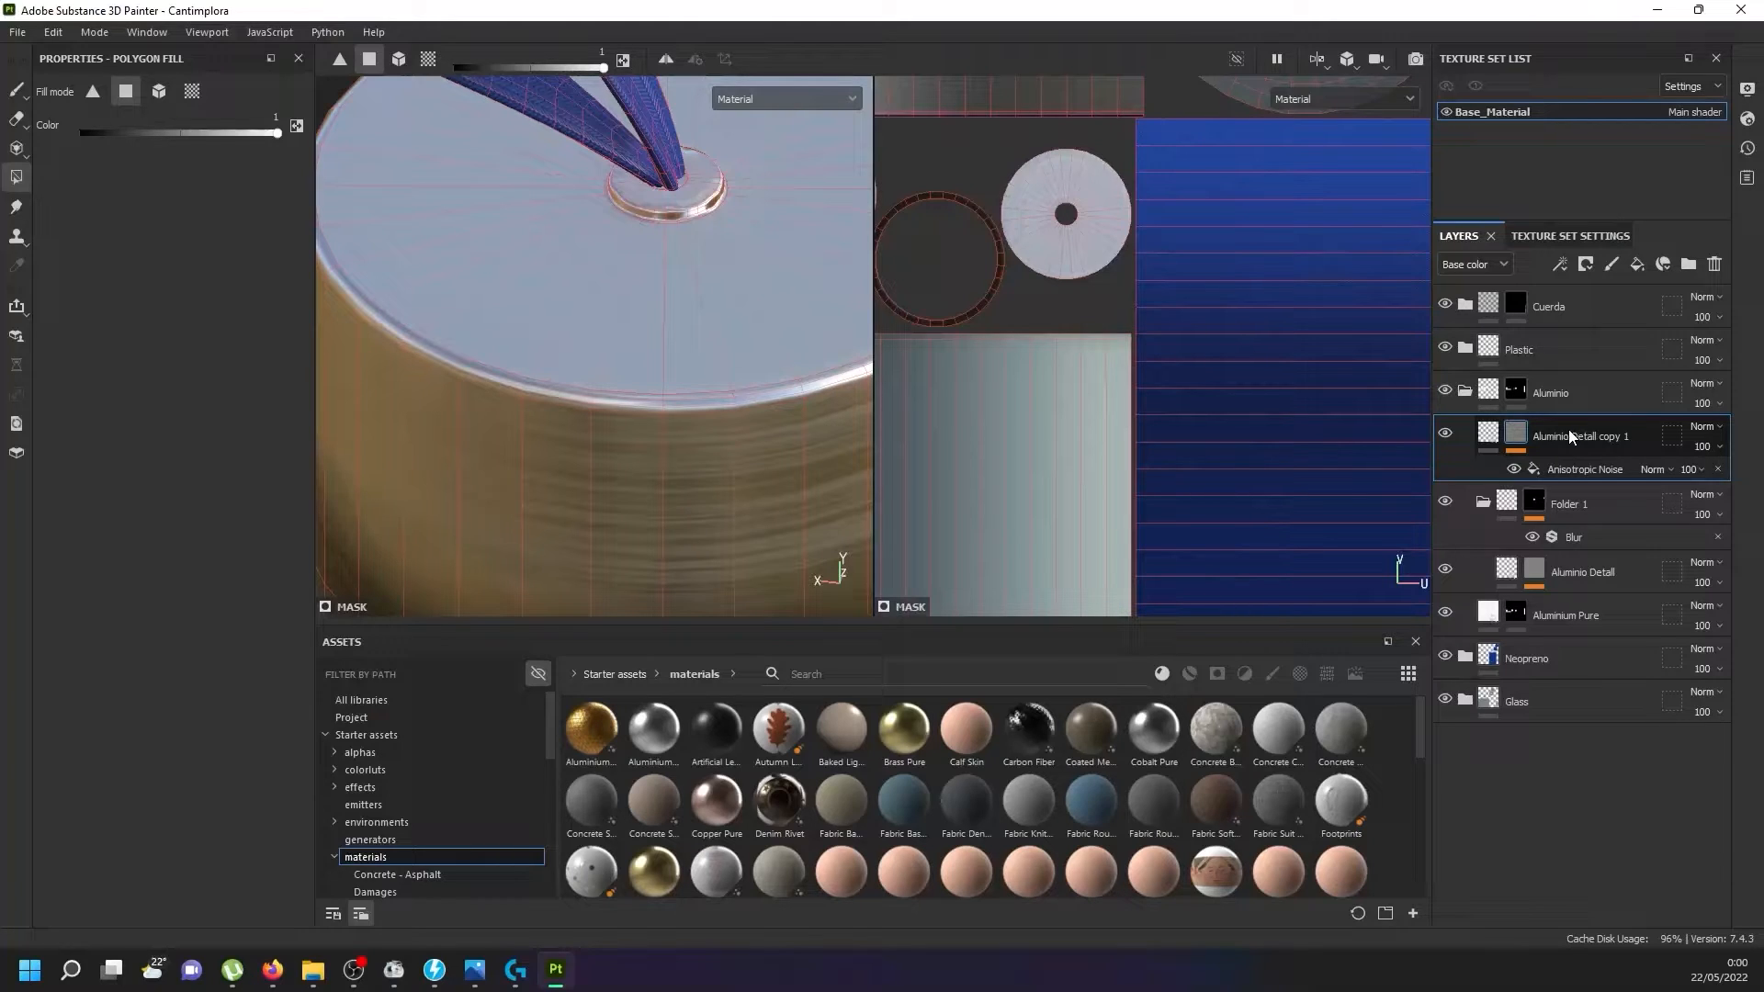
key(ctrl+g)
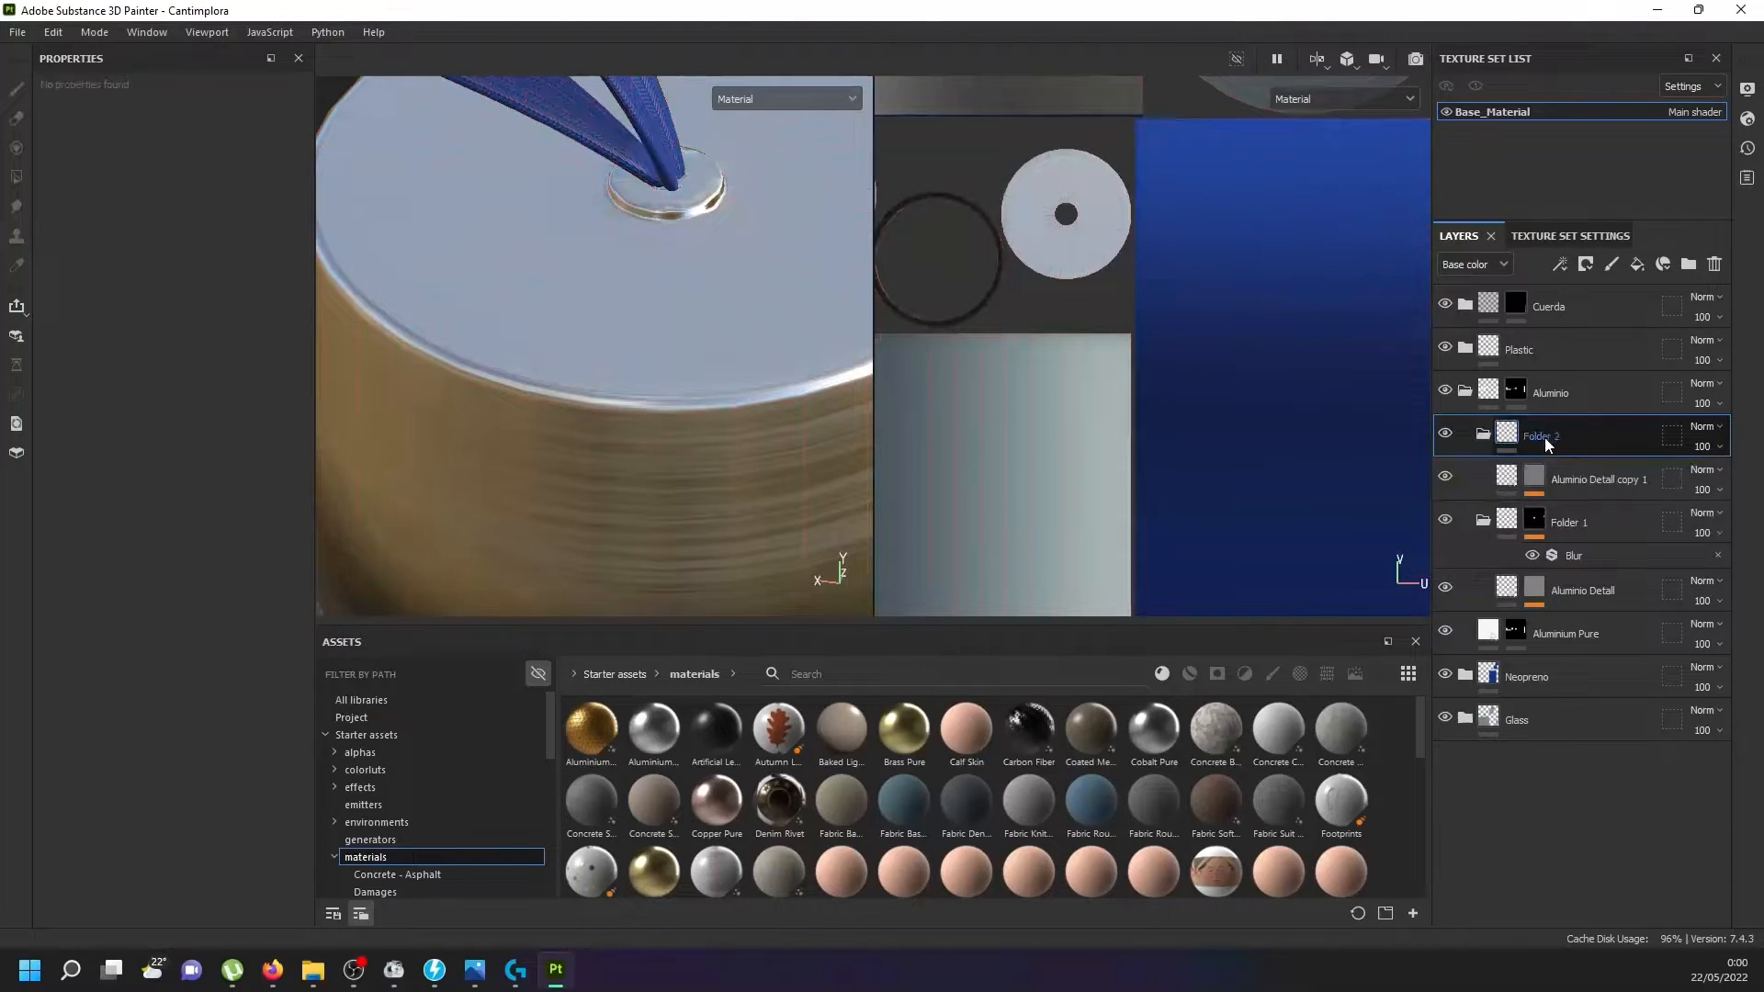
right_click(1544, 438)
click(1580, 46)
Fill the polygons of the horizontal aluminium strip in the UV layout white on the new folder's mask.
scroll(1004, 297, down, 5)
alt+middle_drag(1007, 296, 1238, 328)
scroll(1067, 328, up, 5)
drag(969, 371, 1339, 376)
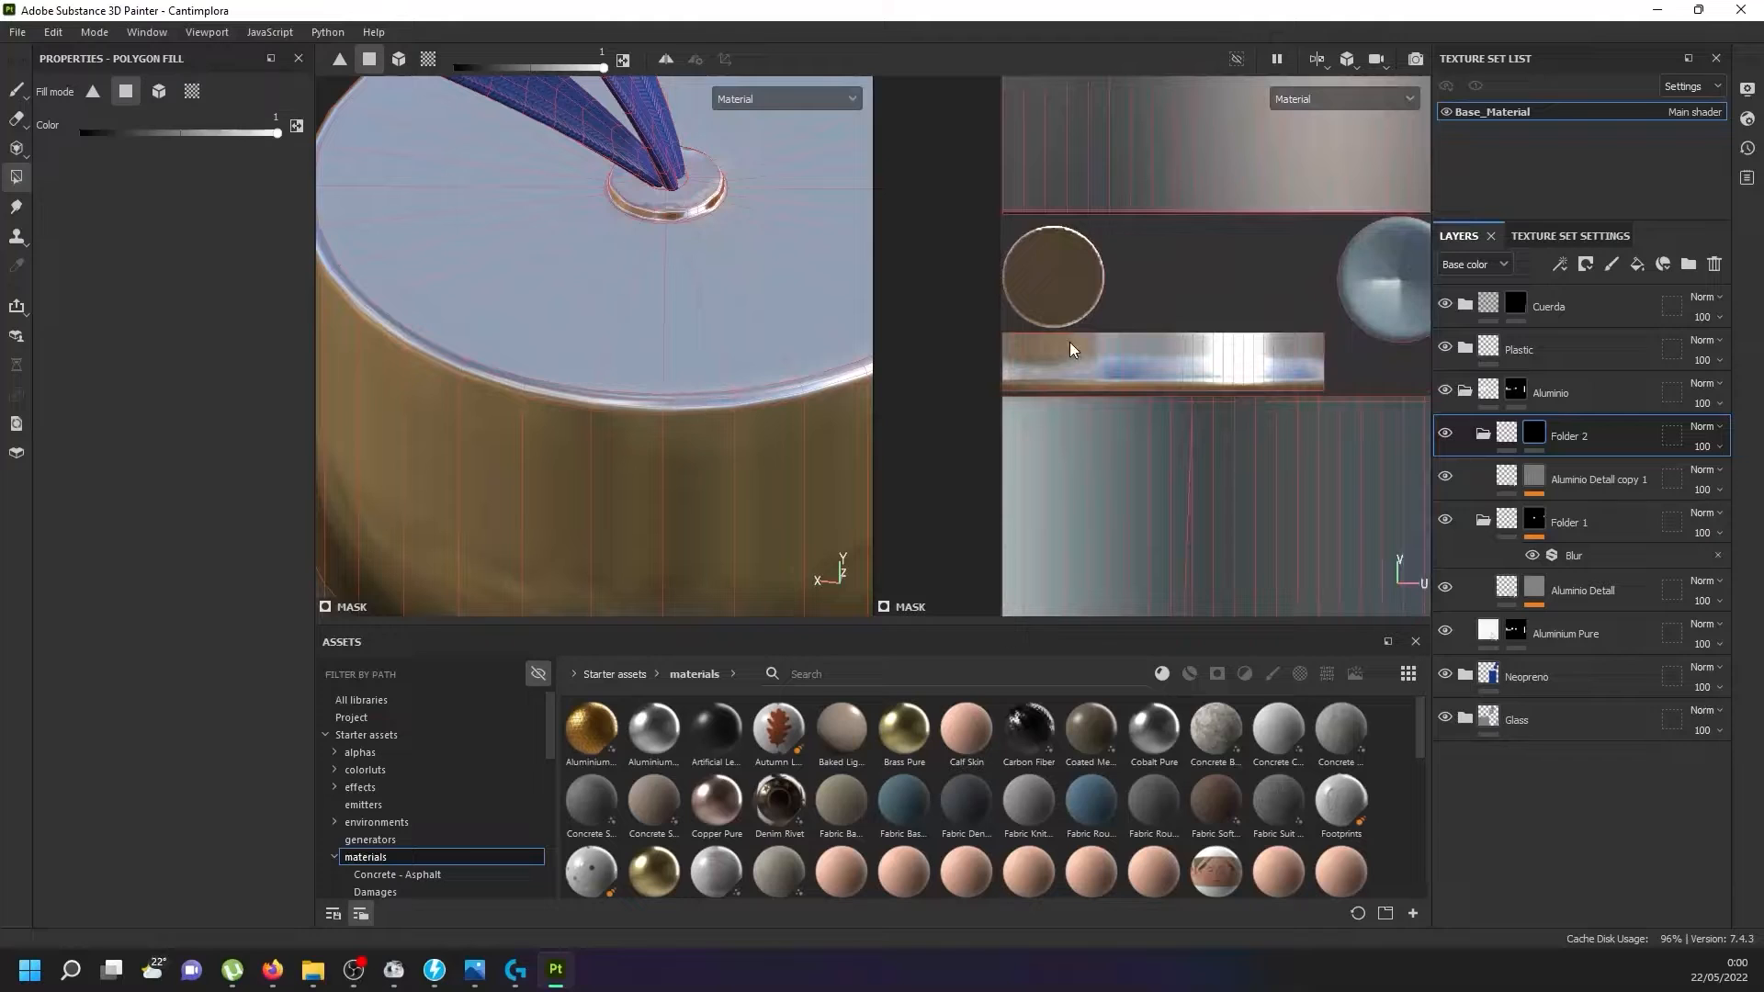
Examine the cap and the UV layout to locate the vertical strip that covers the cap's outer side.
scroll(1070, 342, down, 3)
scroll(1378, 334, up, 3)
scroll(1272, 351, up, 5)
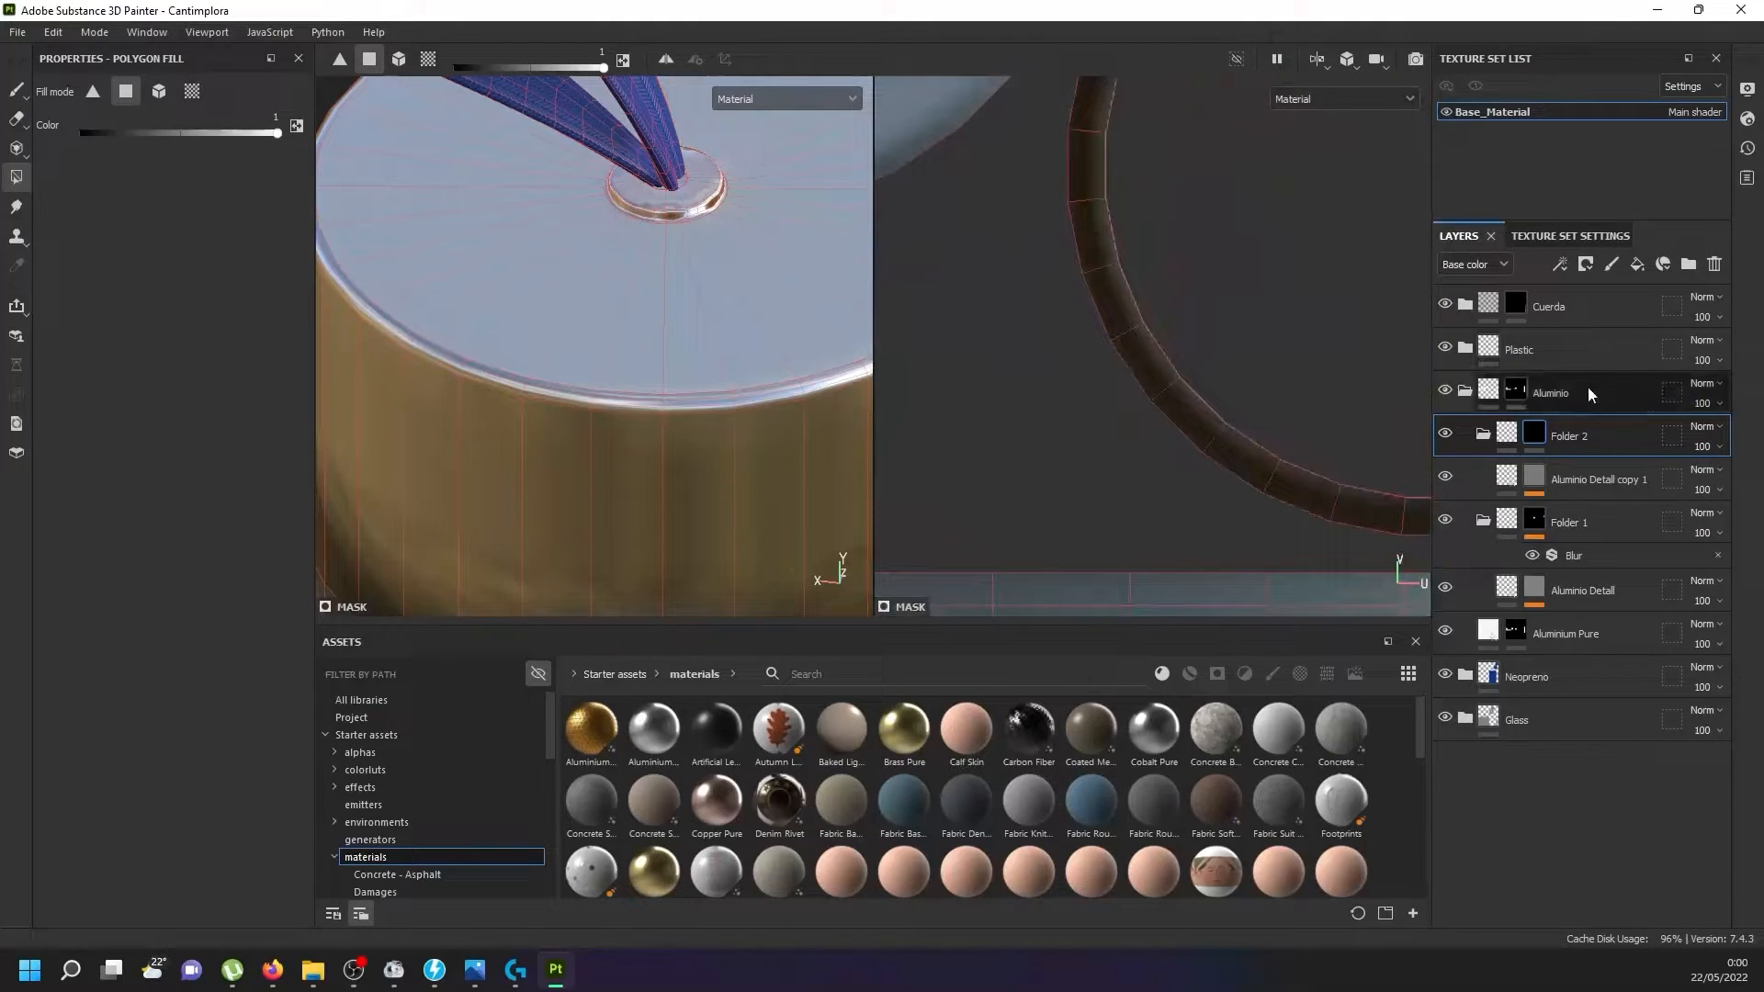
click(1505, 480)
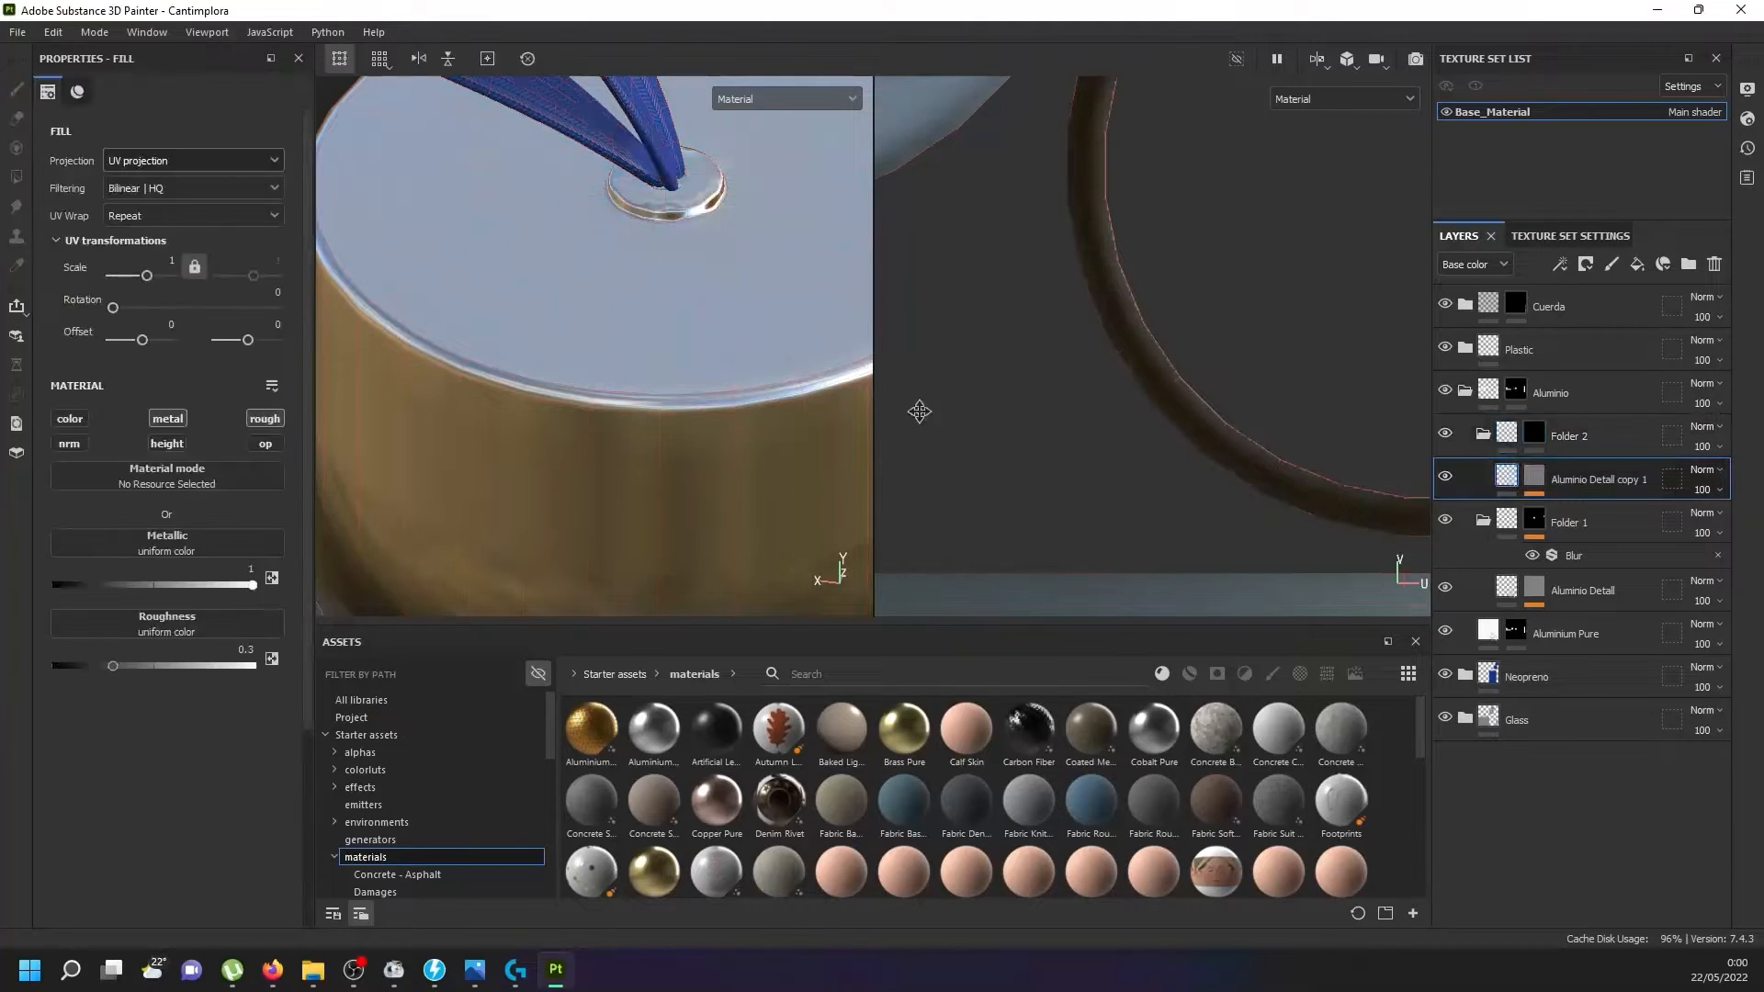
alt+drag(643, 418, 676, 329)
scroll(677, 332, down, 5)
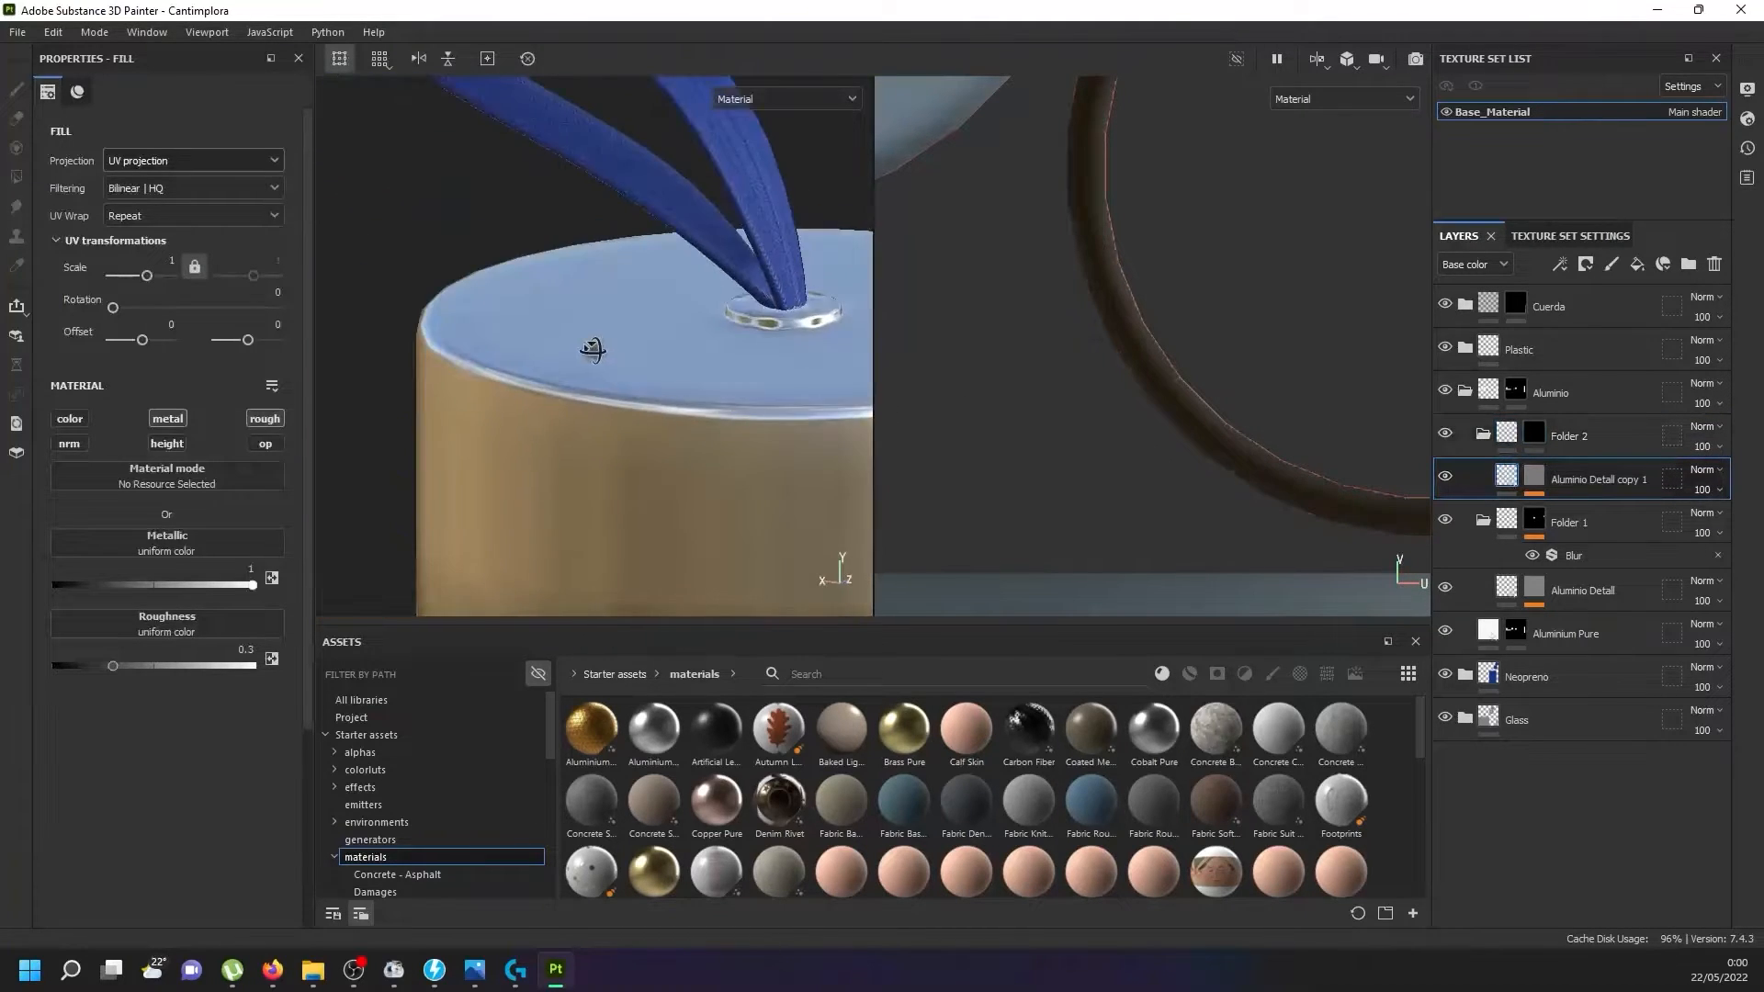
scroll(1045, 352, down, 3)
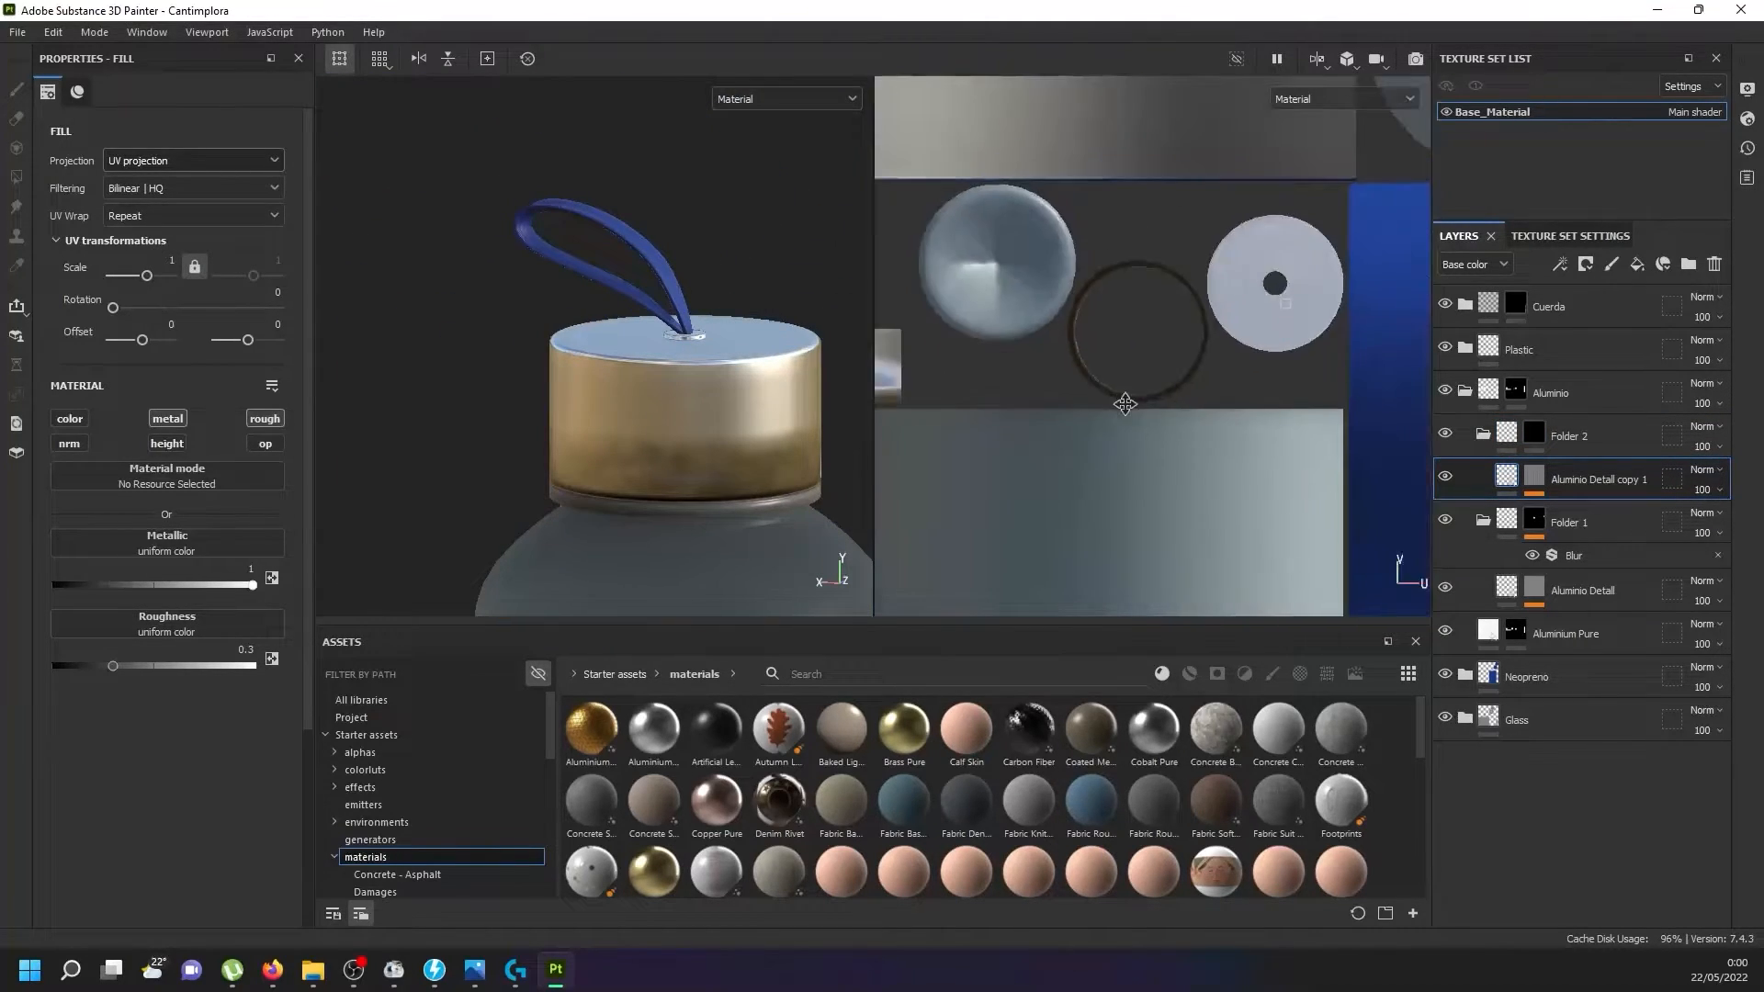
scroll(1173, 422, up, 4)
middle_drag(1173, 421, 923, 379)
scroll(923, 378, up, 2)
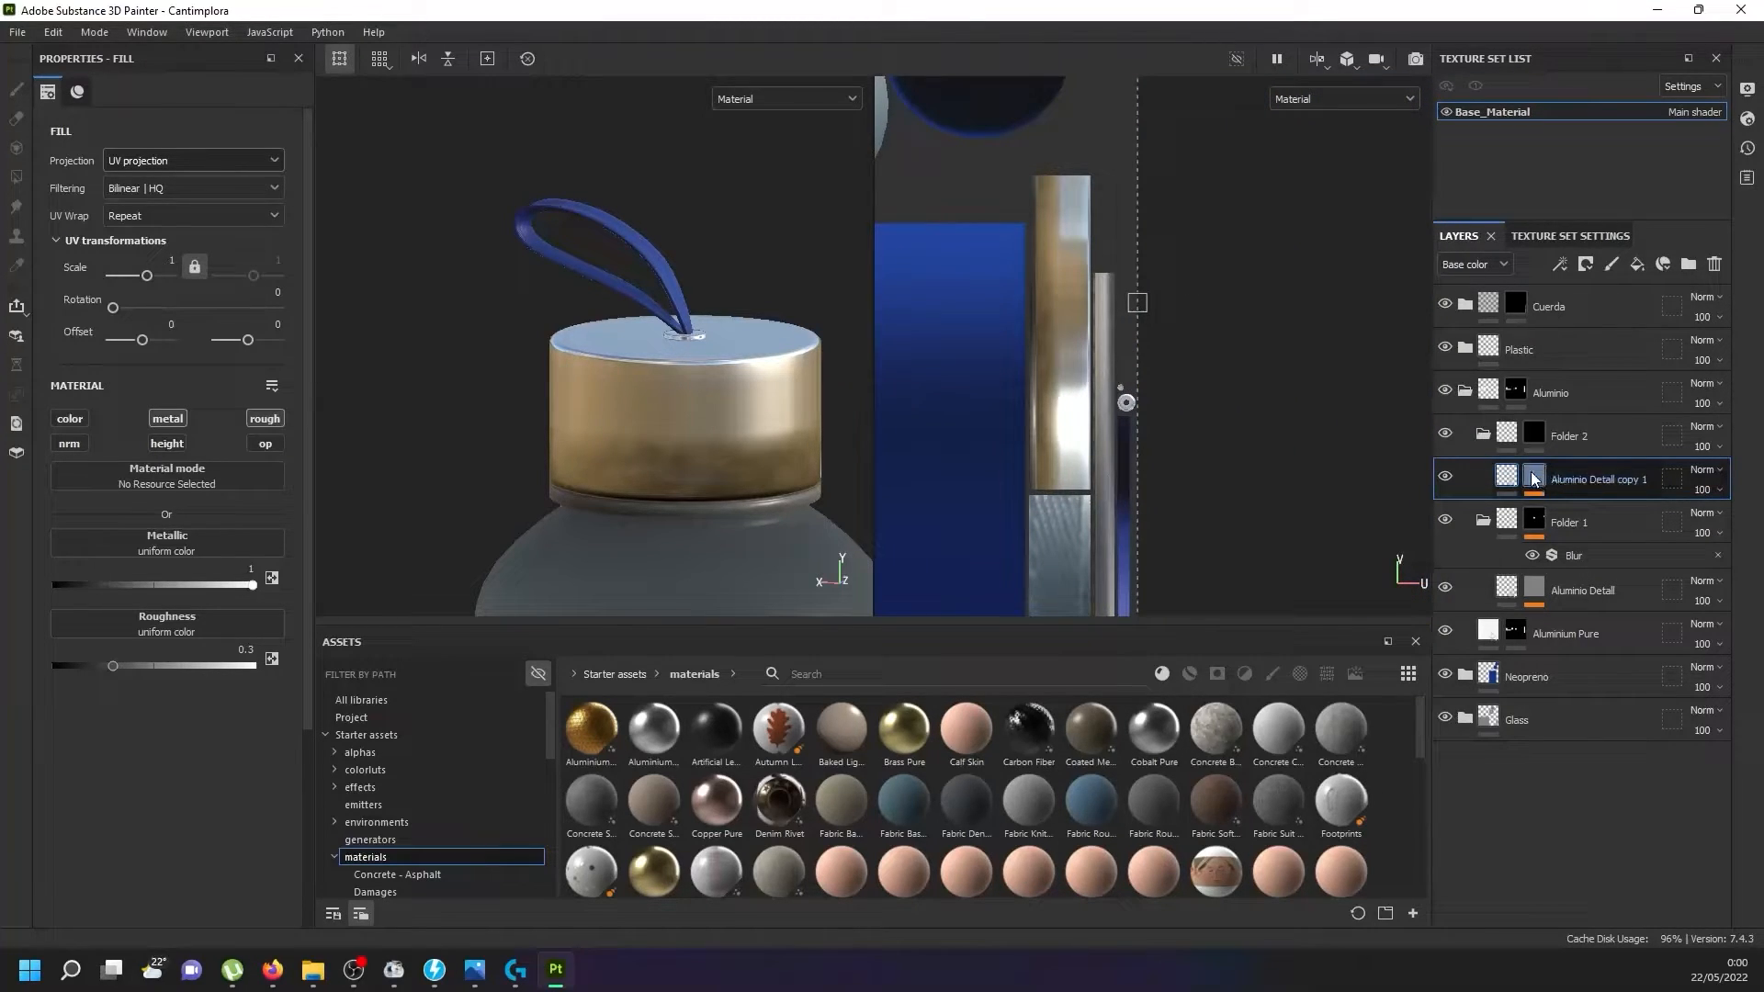
Fill the vertical strip of the cap's outer side white on Folder 2's mask, covering its full length.
click(1535, 433)
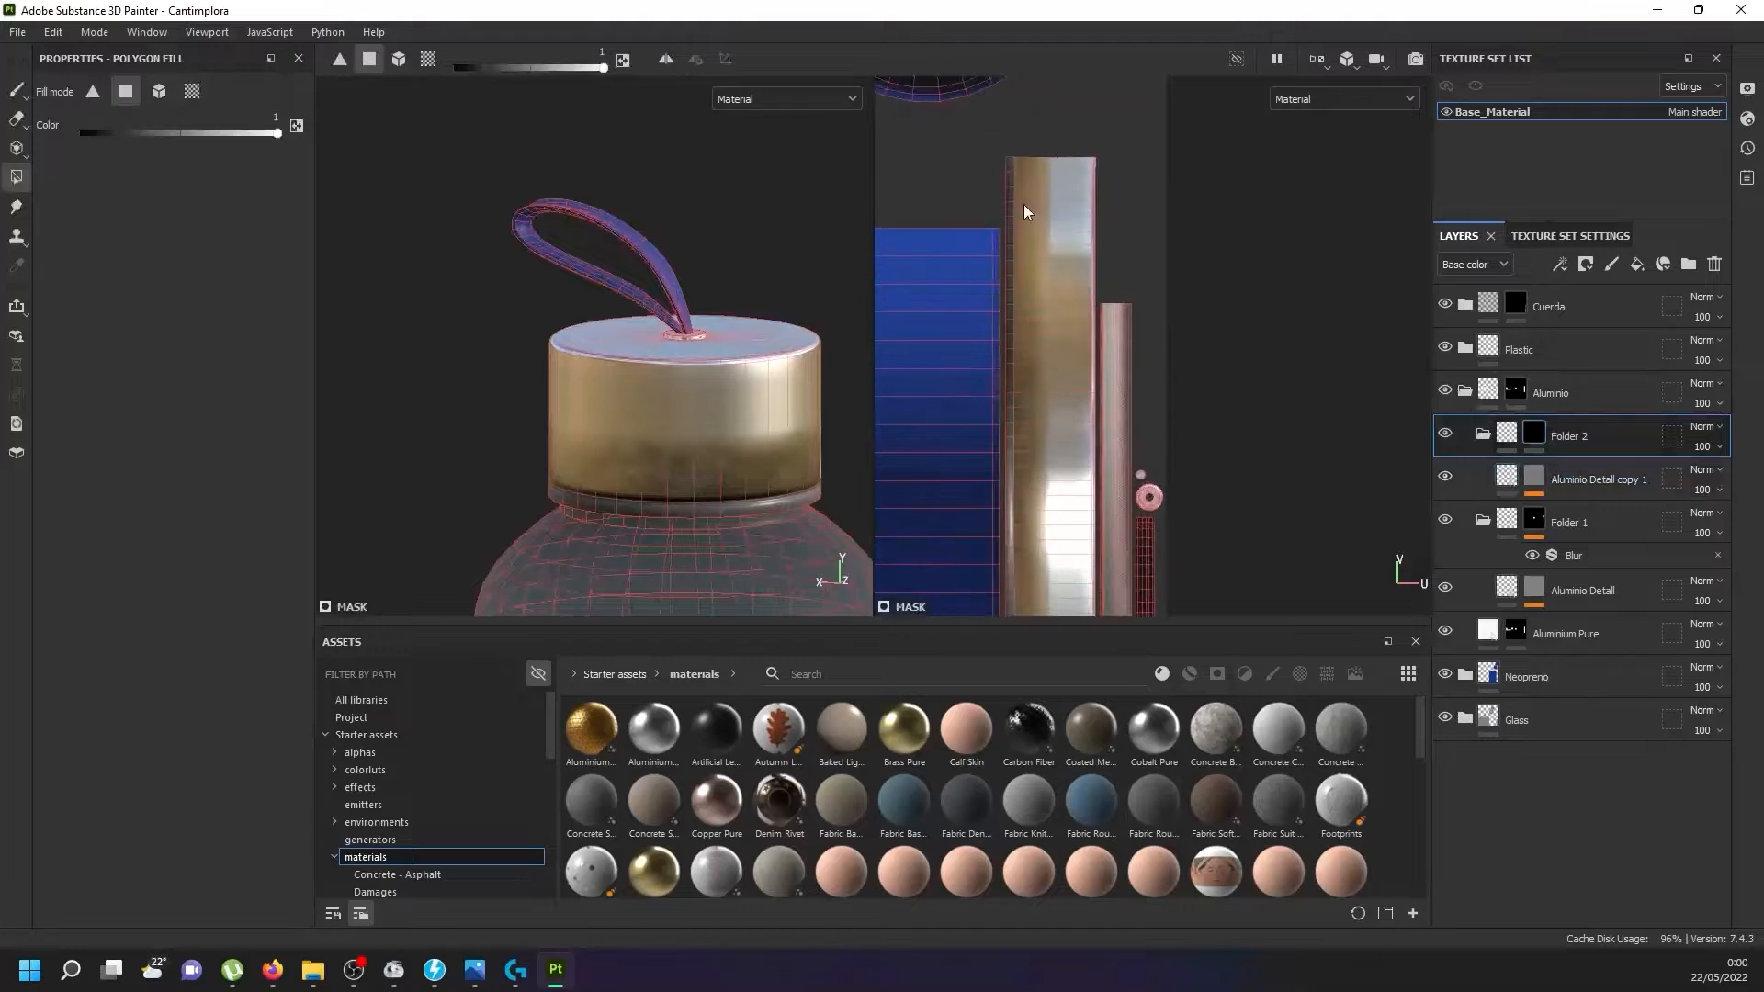
drag(1062, 332, 1099, 582)
middle_drag(1099, 560, 1077, 322)
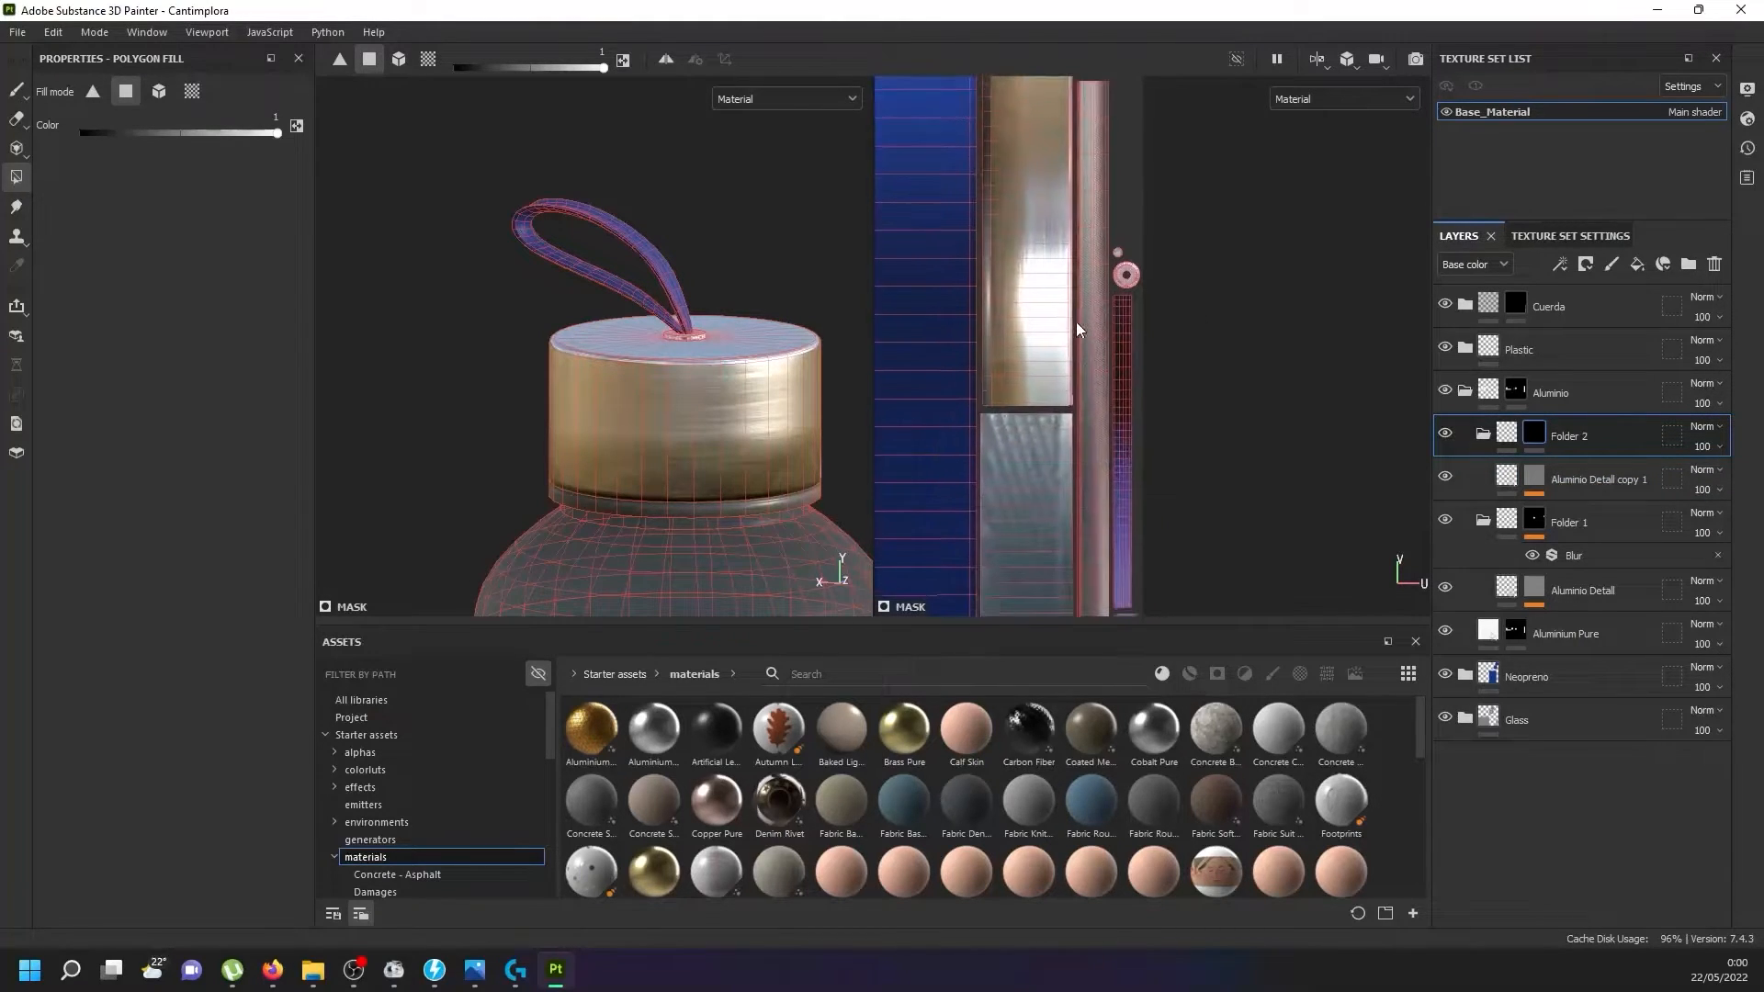
drag(1066, 398, 1071, 406)
scroll(1067, 384, up, 5)
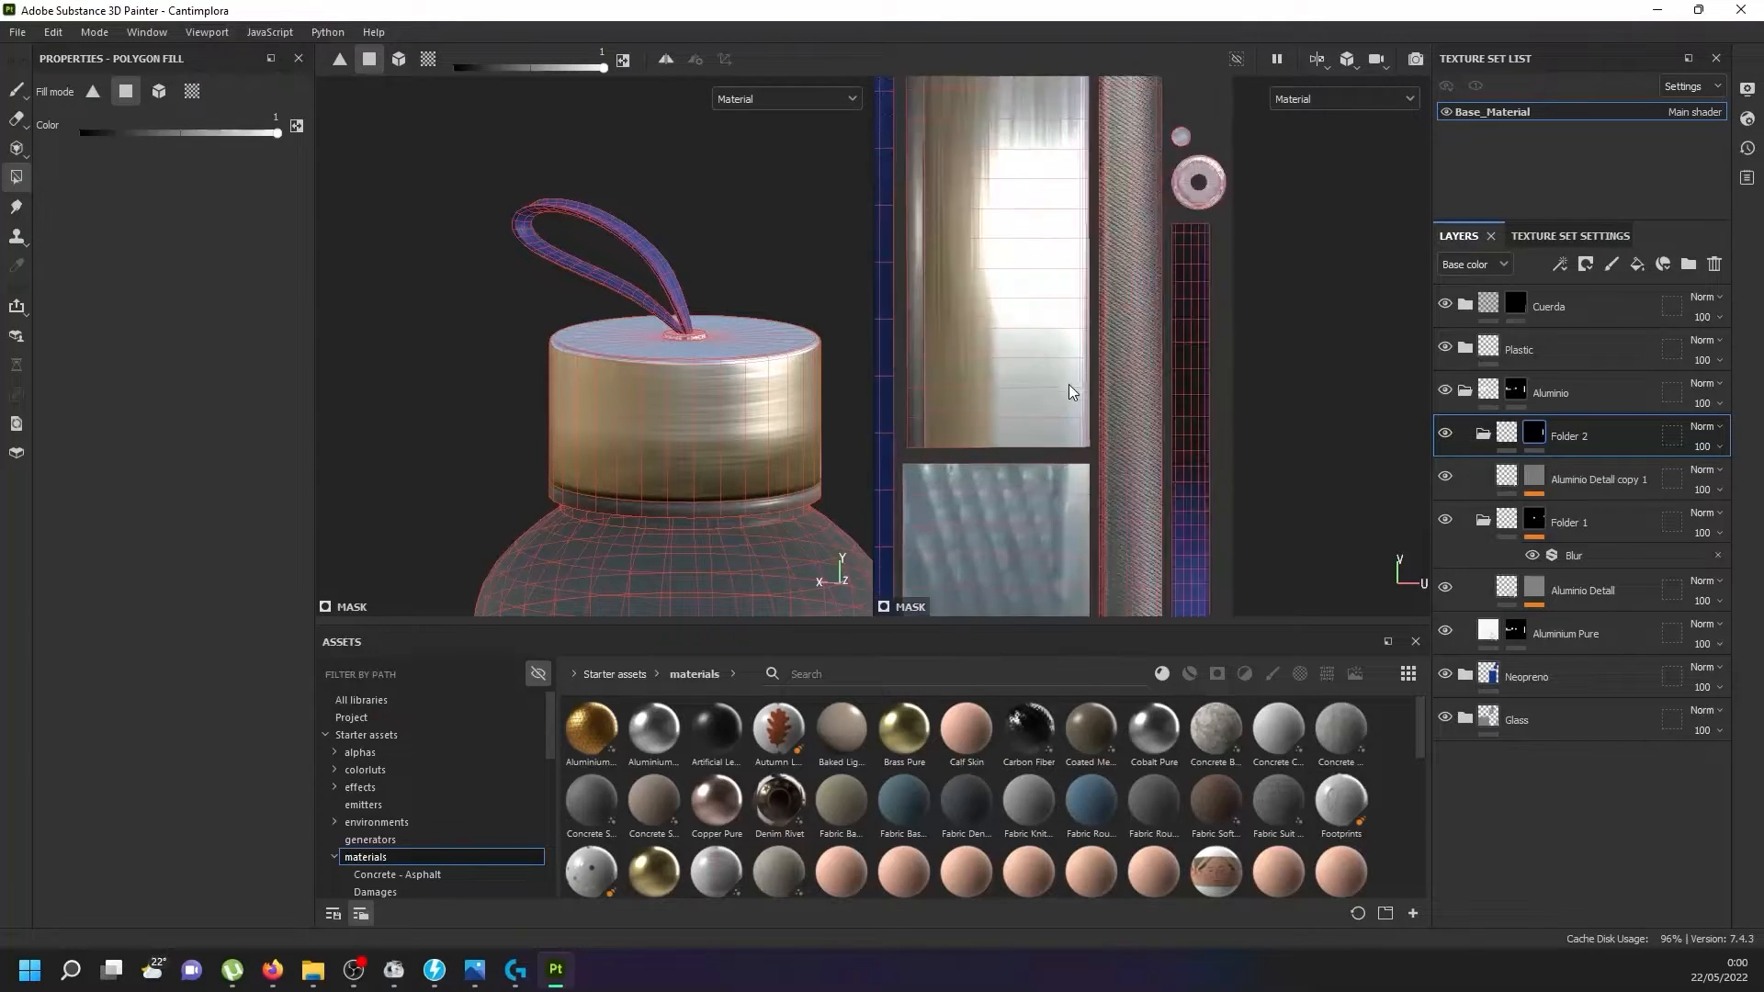
scroll(641, 461, up, 5)
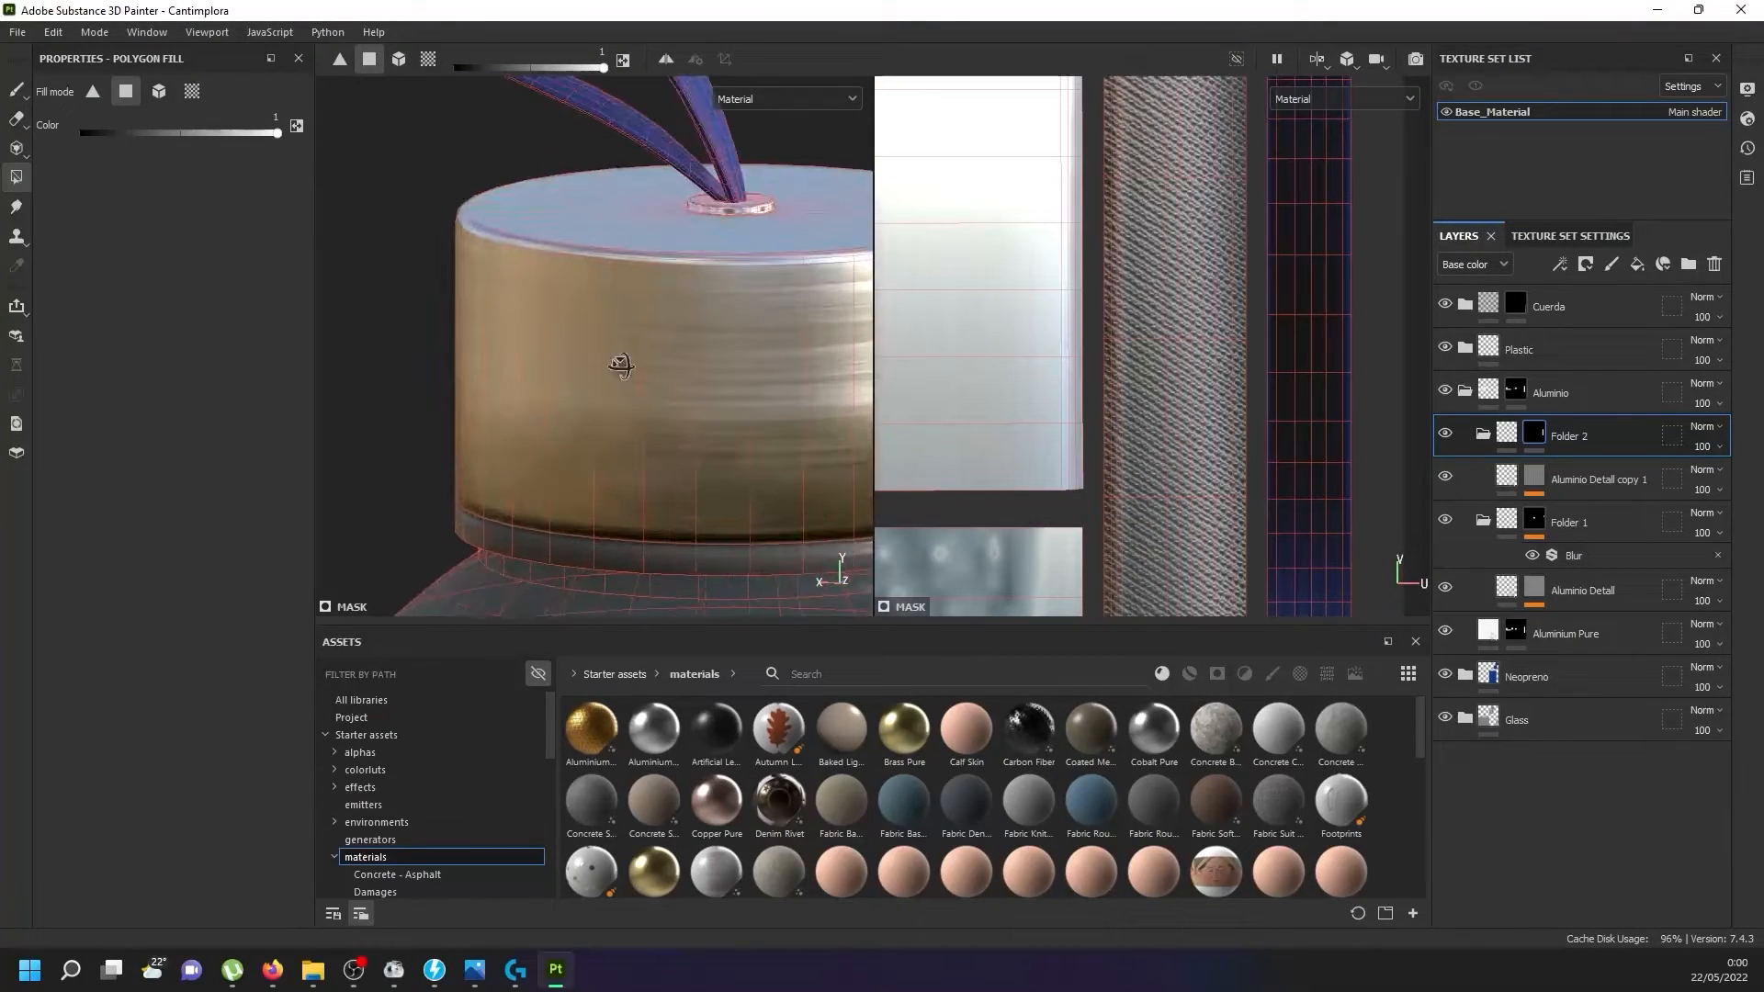
alt+drag(618, 362, 637, 465)
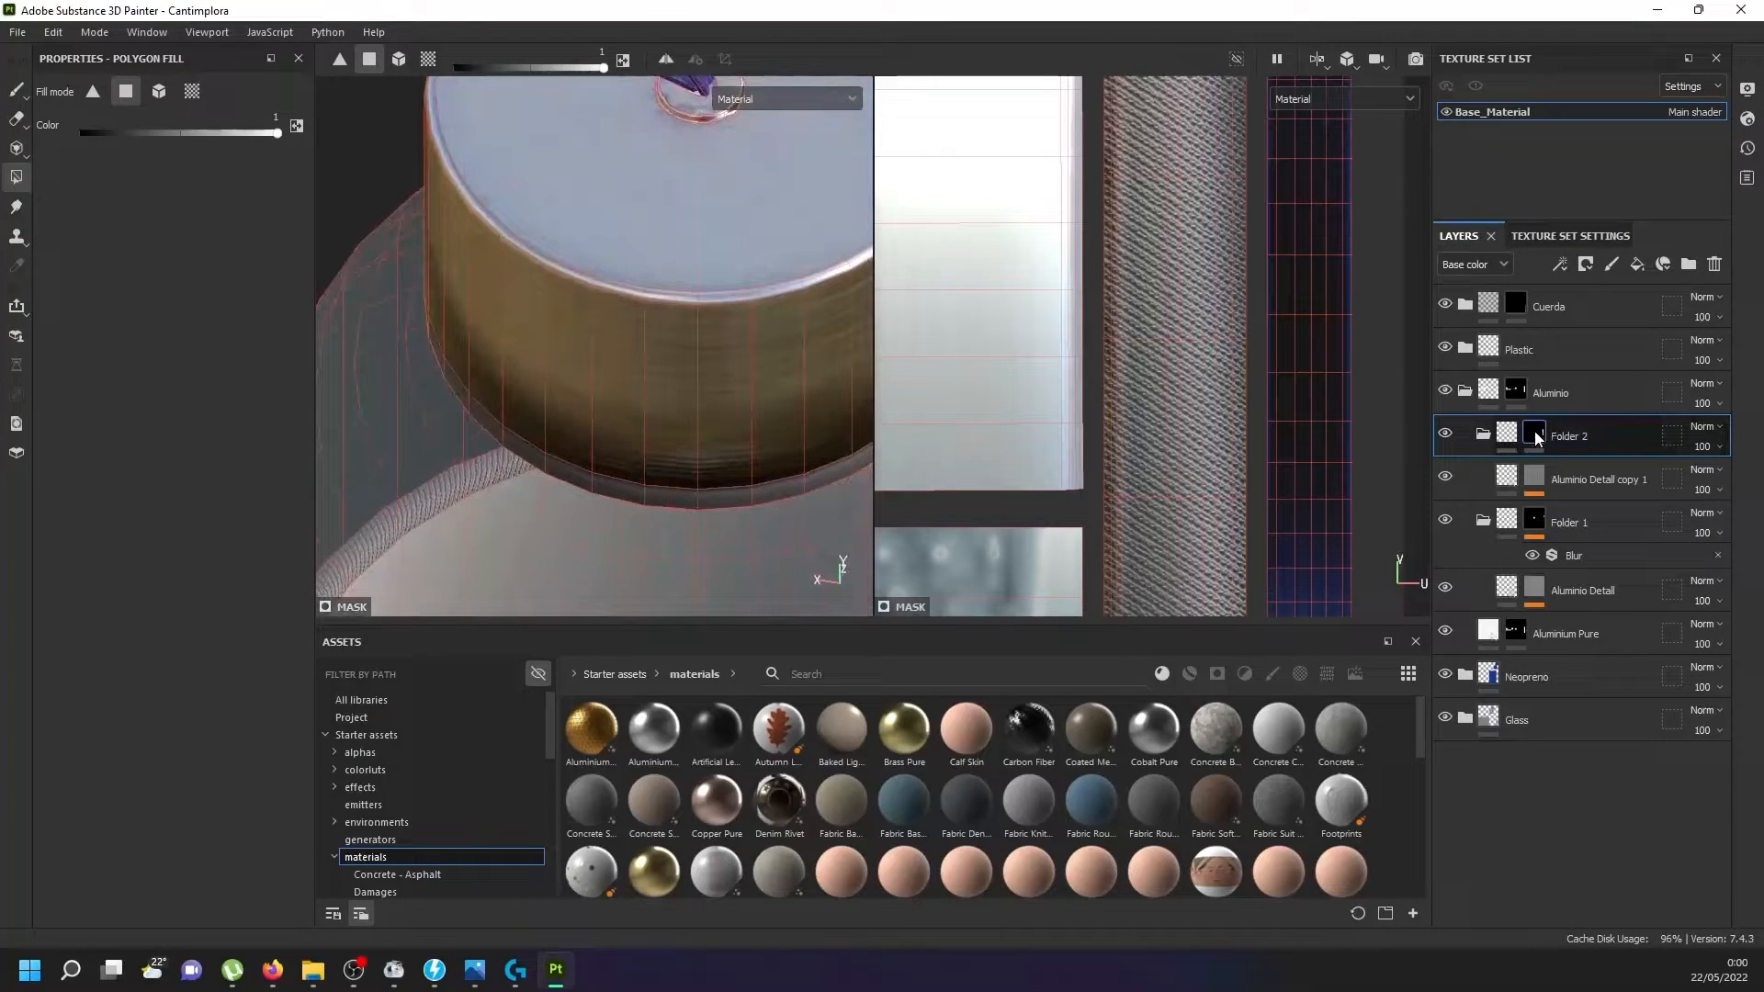
Add a Blur filter to Folder 2's mask and check the brushed side of the cap.
right_click(1534, 432)
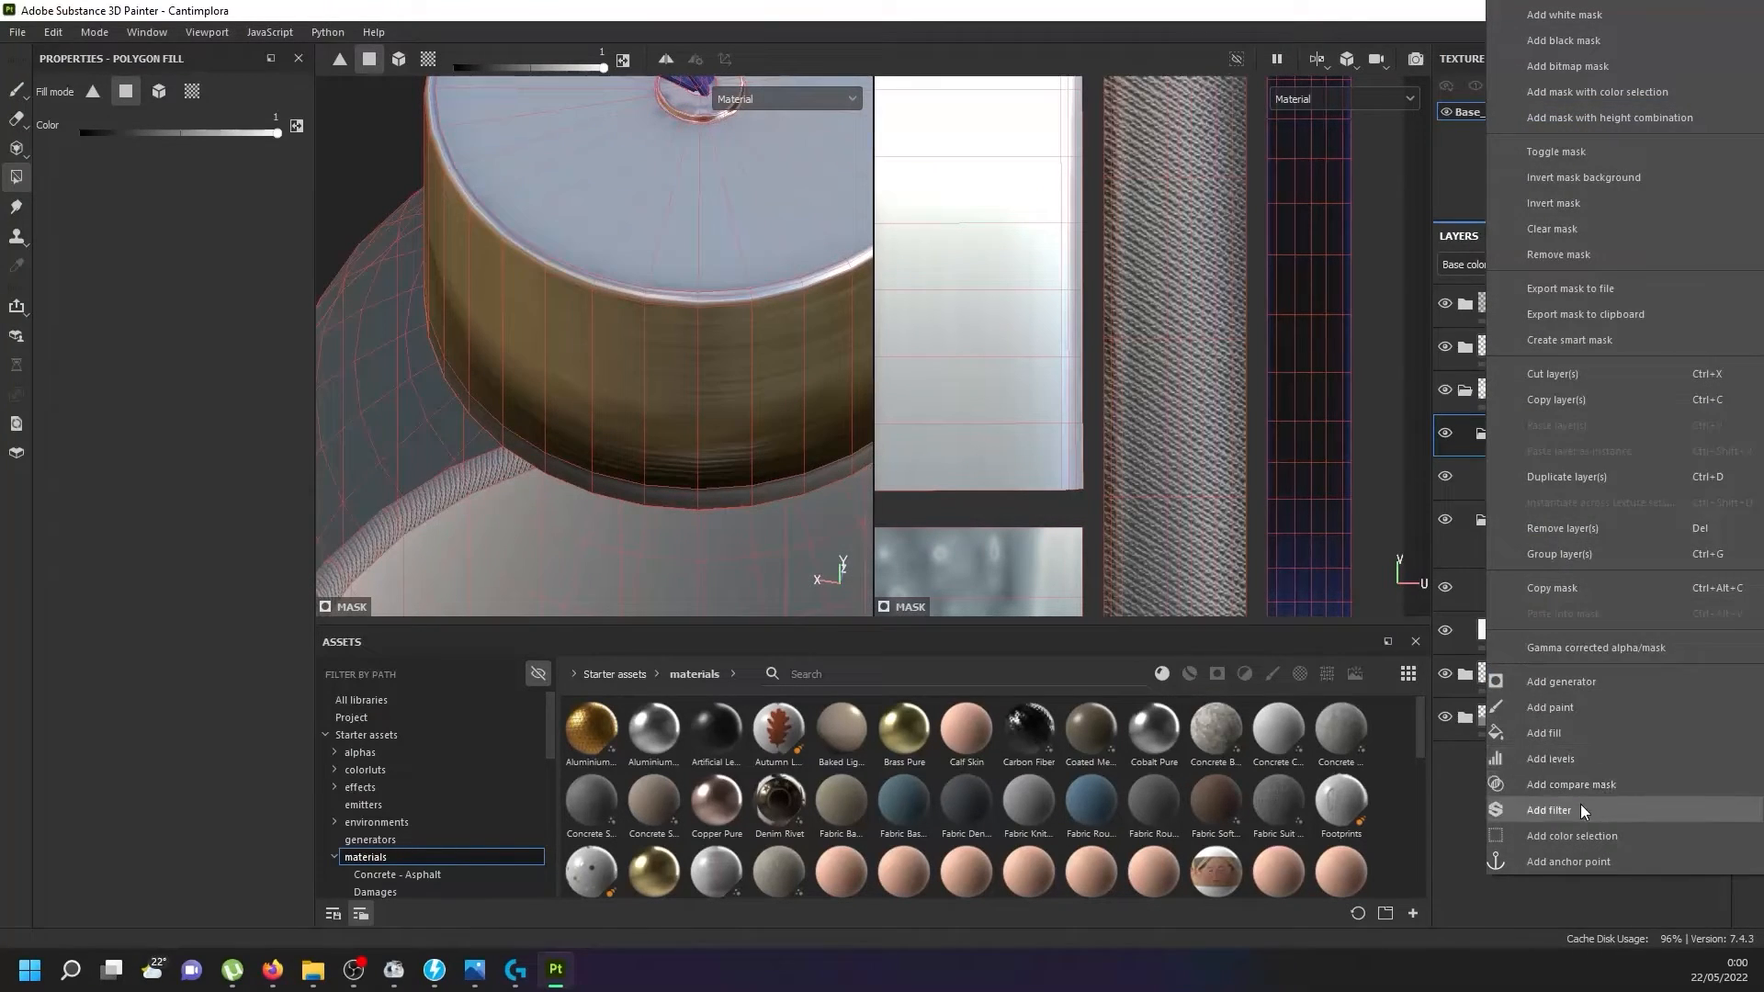
click(1580, 810)
click(221, 141)
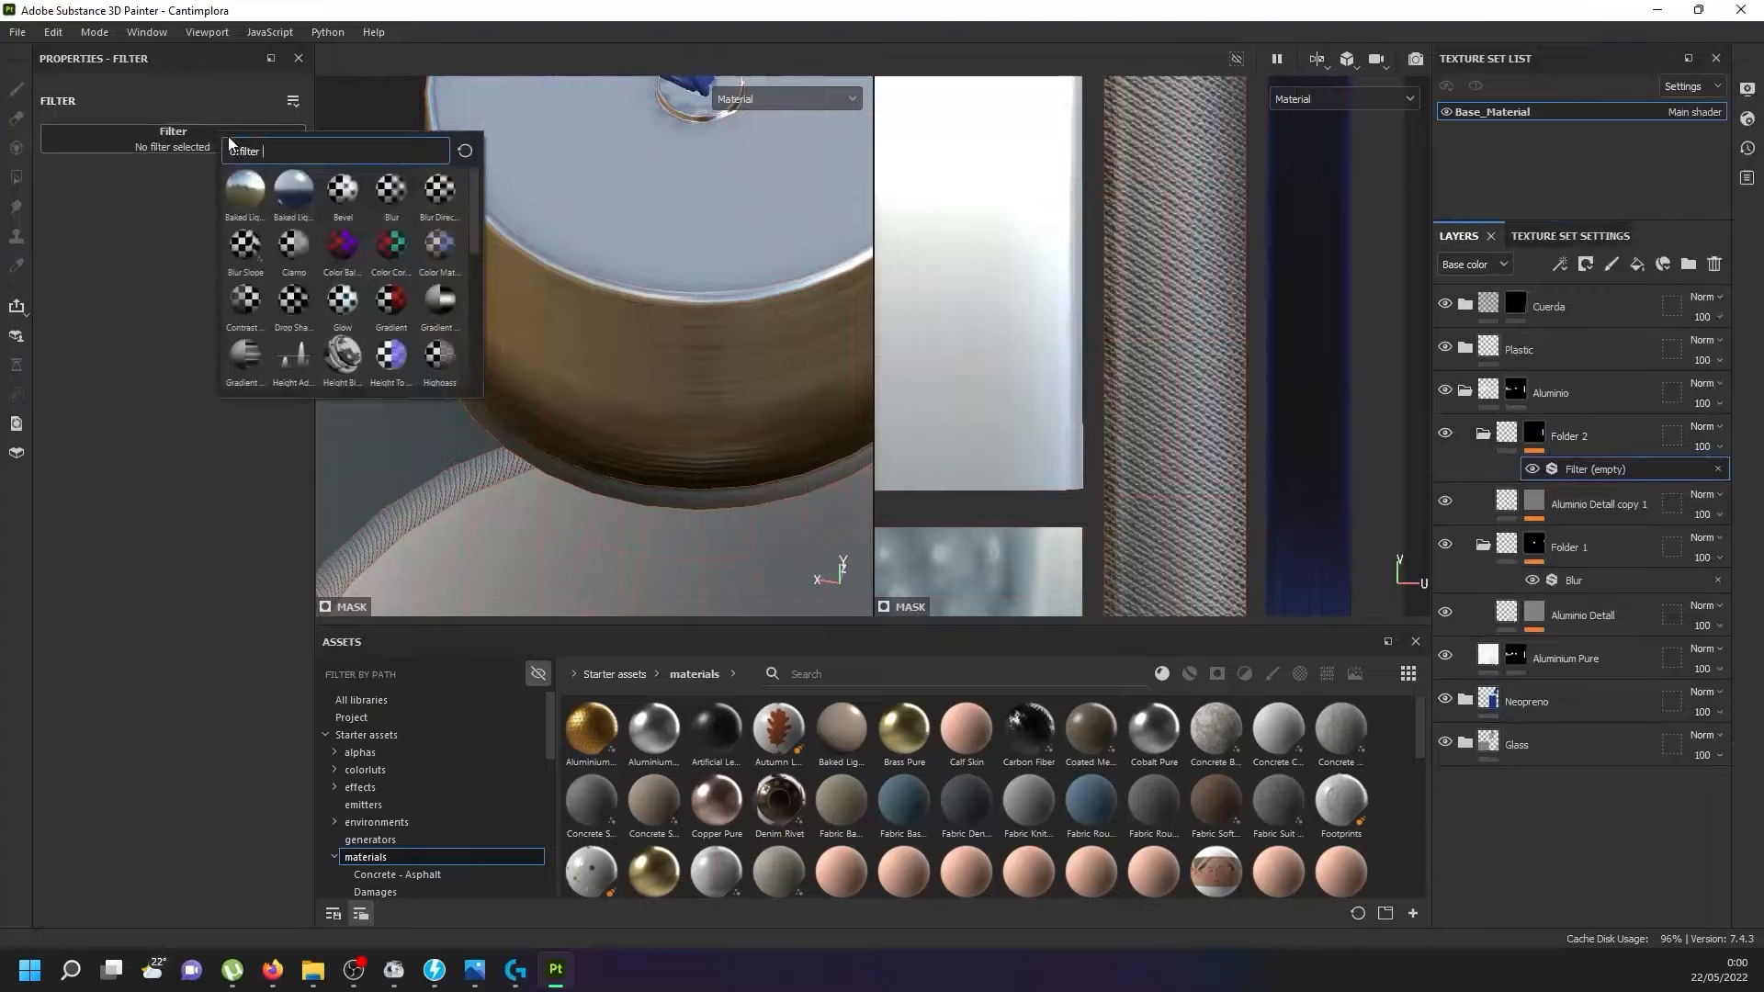
click(390, 192)
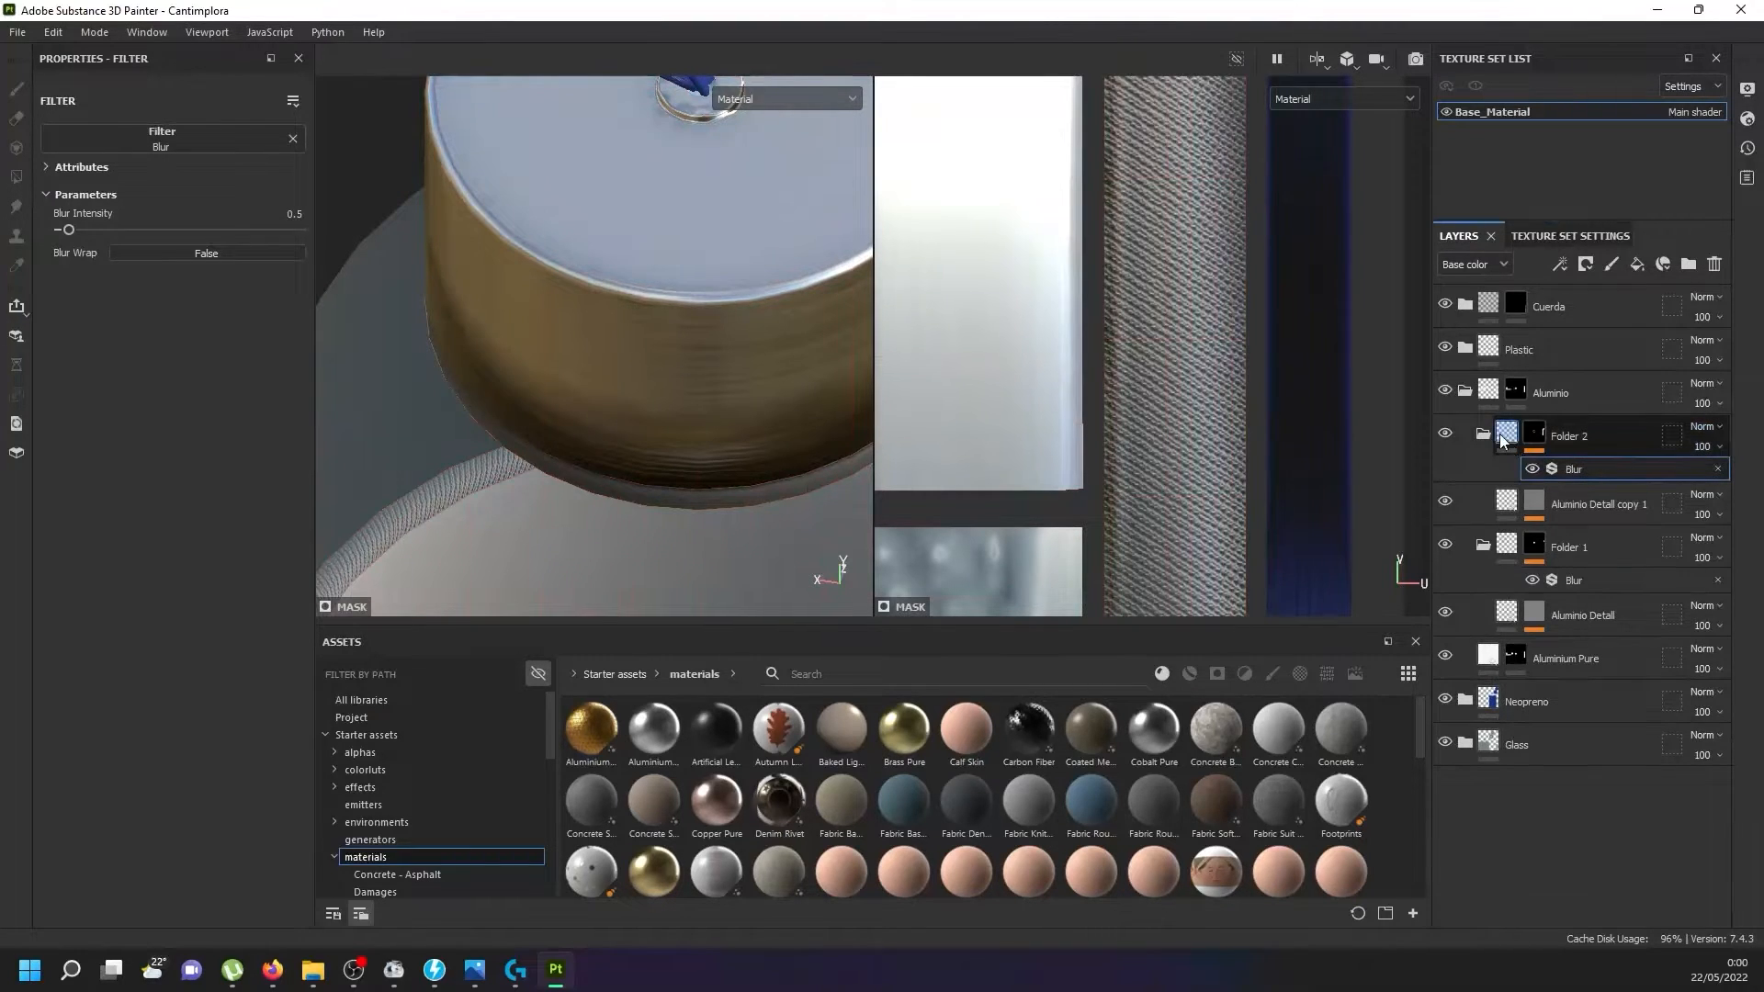
click(1442, 434)
scroll(577, 300, up, 2)
scroll(593, 331, down, 6)
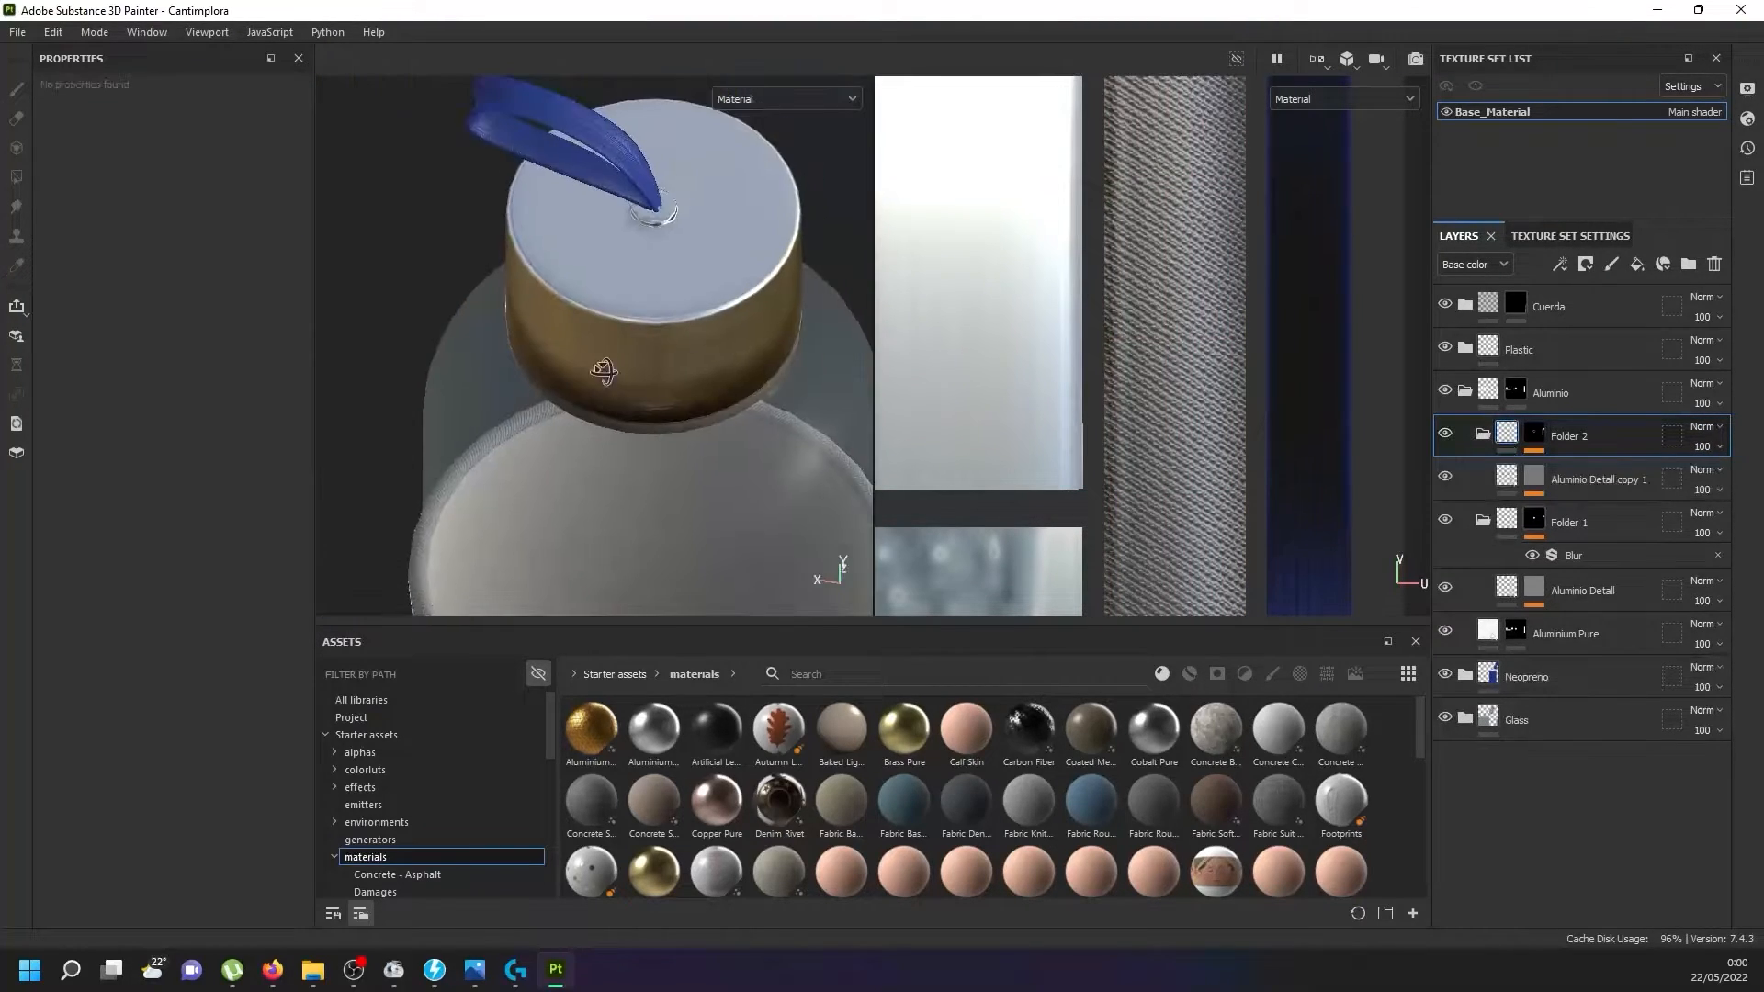
alt+drag(603, 370, 590, 252)
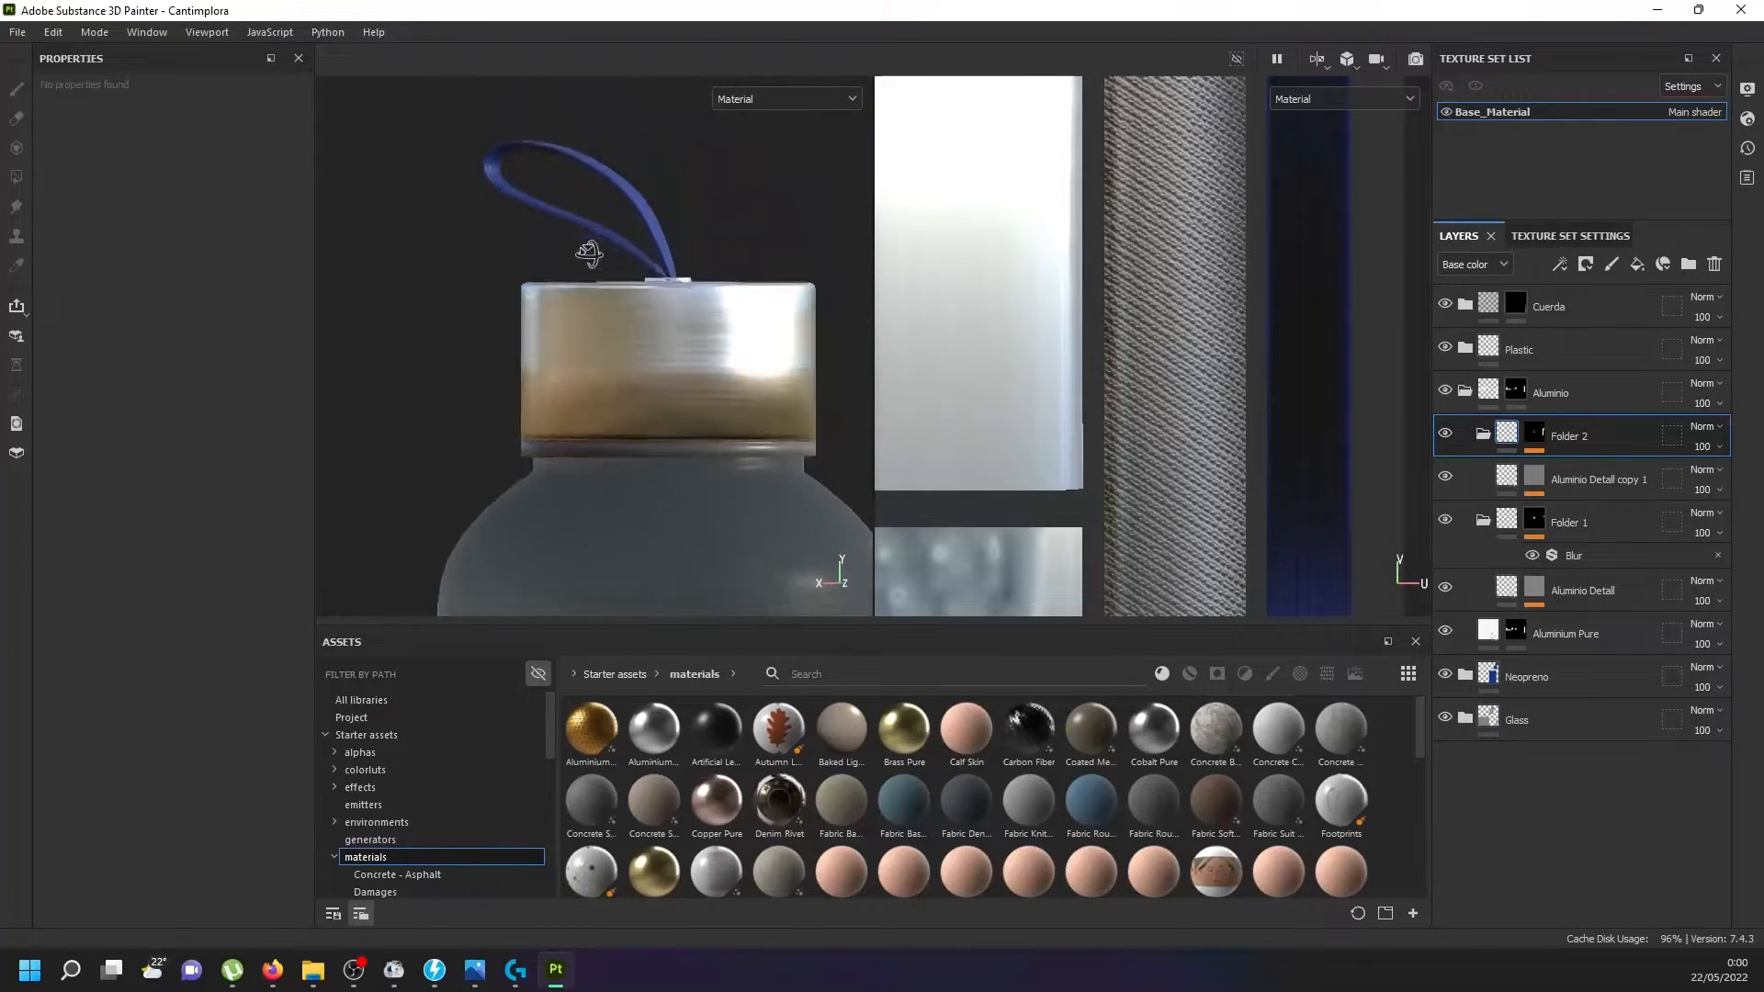
Collapse both detail folders and rename Folder 2 as Rect and Folder 1 as Circle.
click(1485, 439)
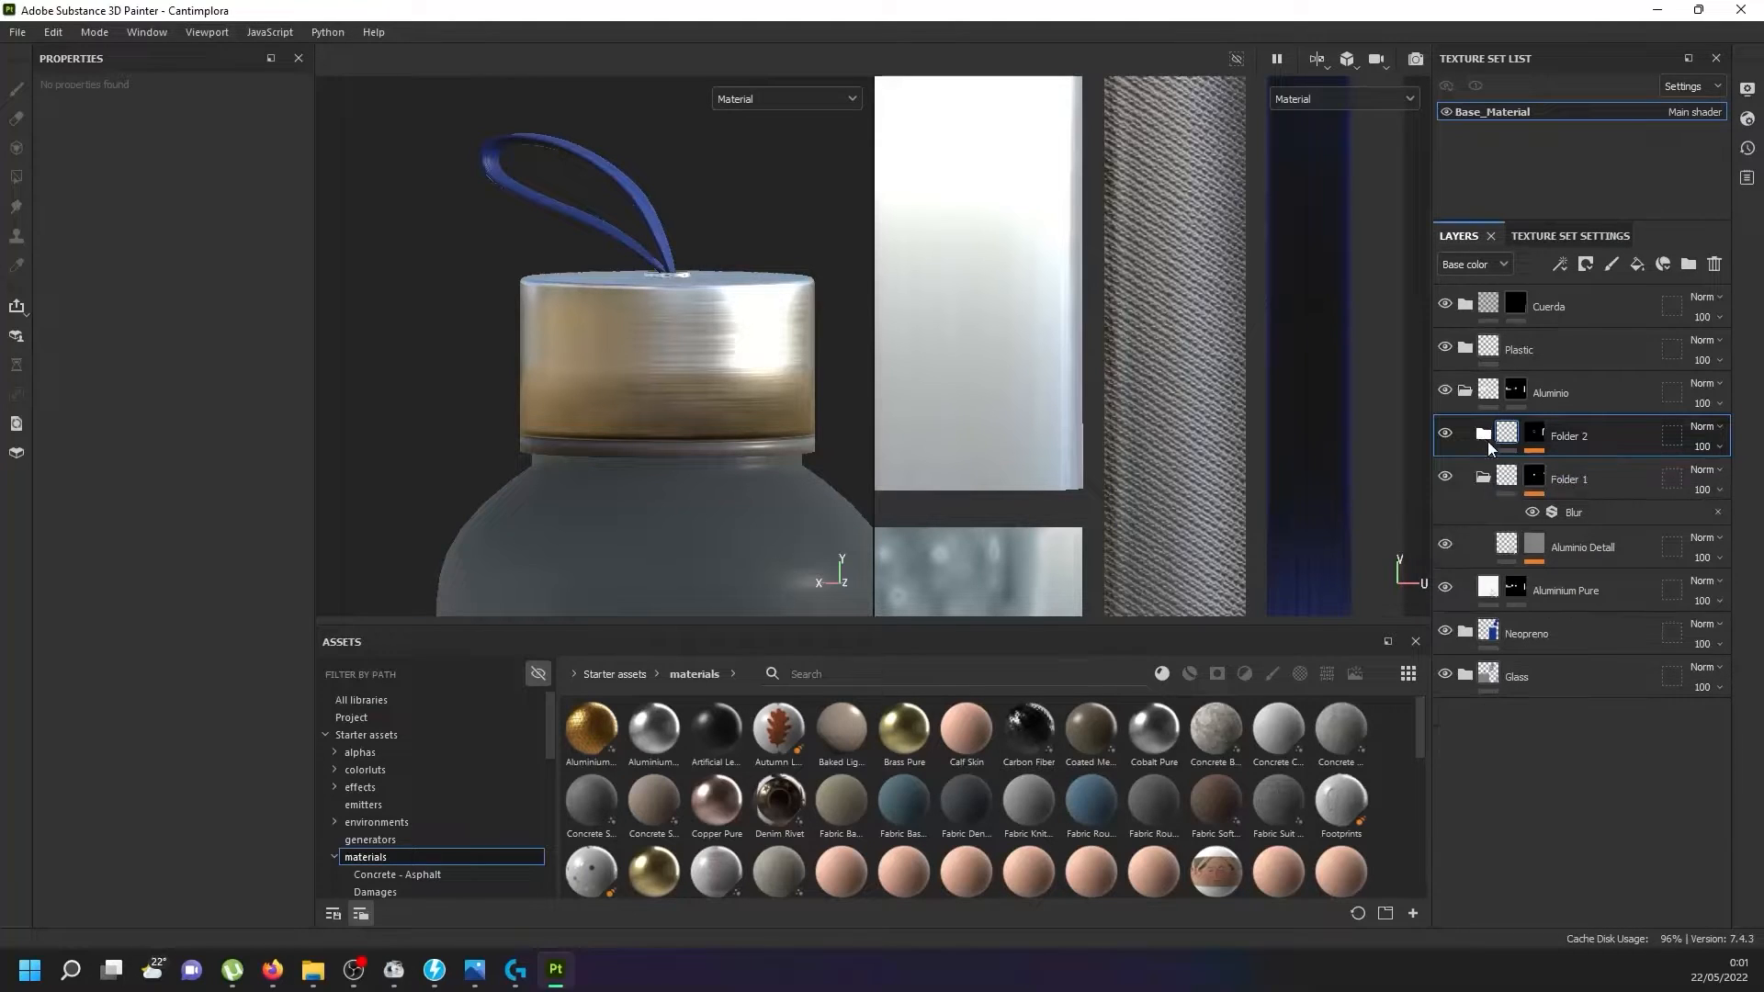
click(1483, 477)
double_click(1570, 439)
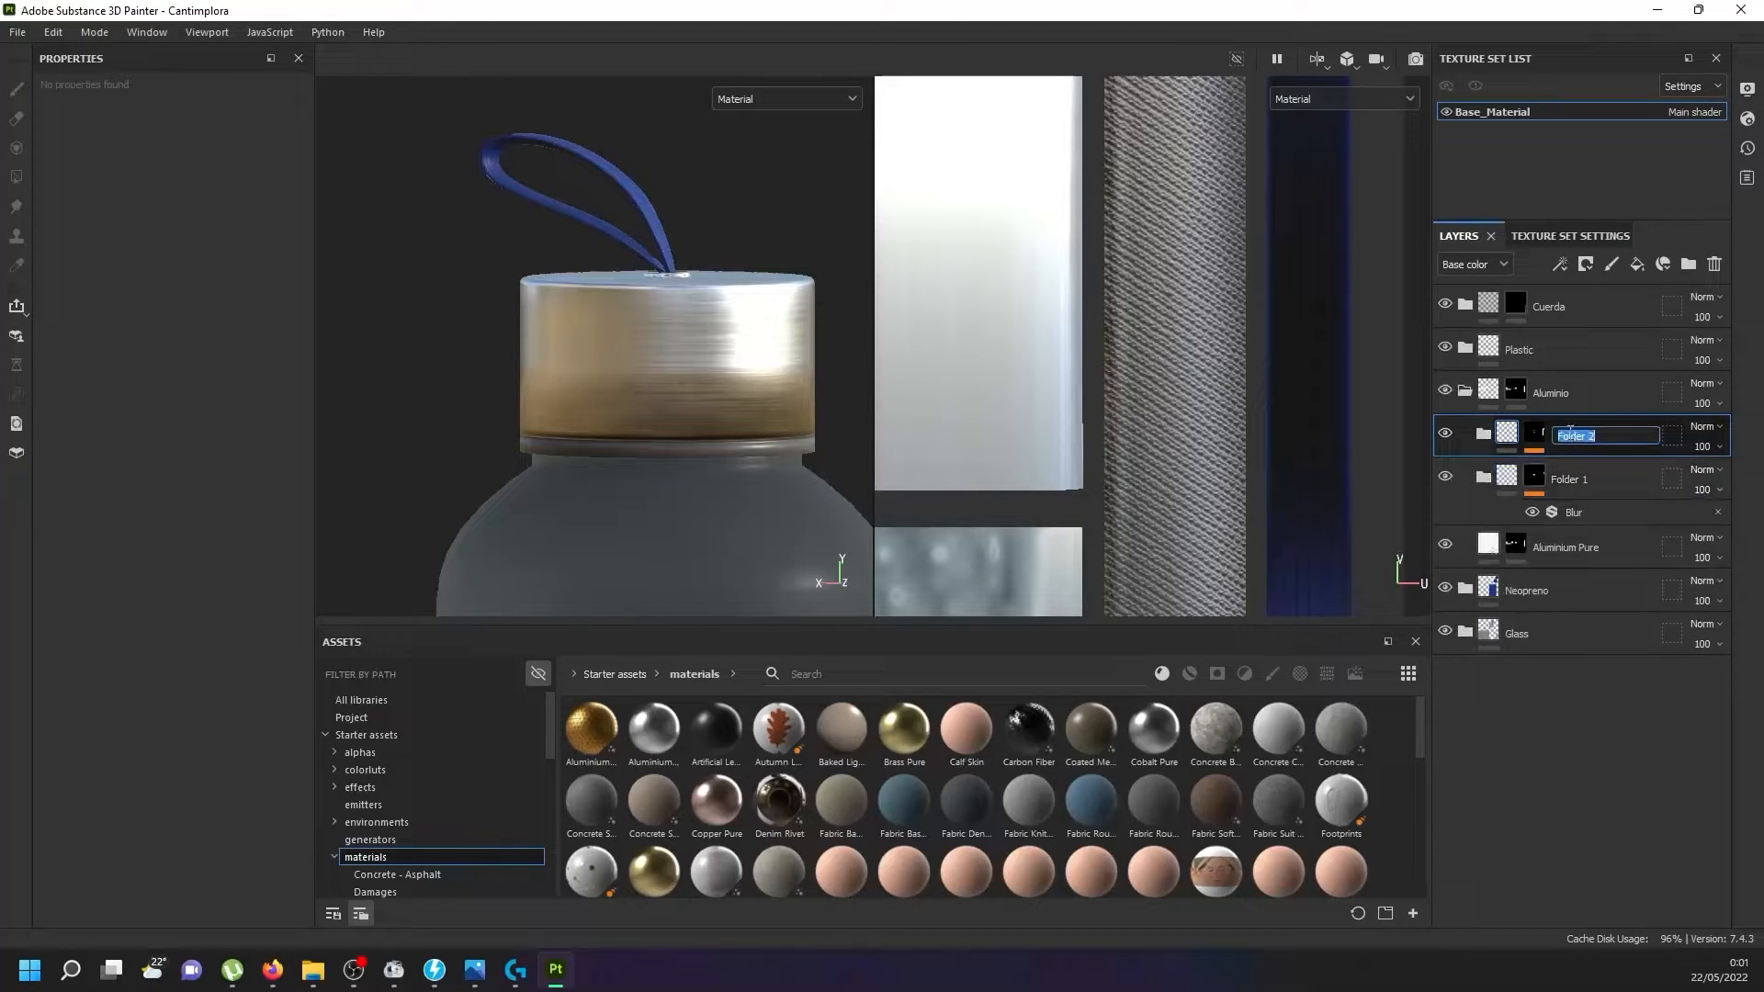
text(Rect)
click(1569, 463)
double_click(1574, 478)
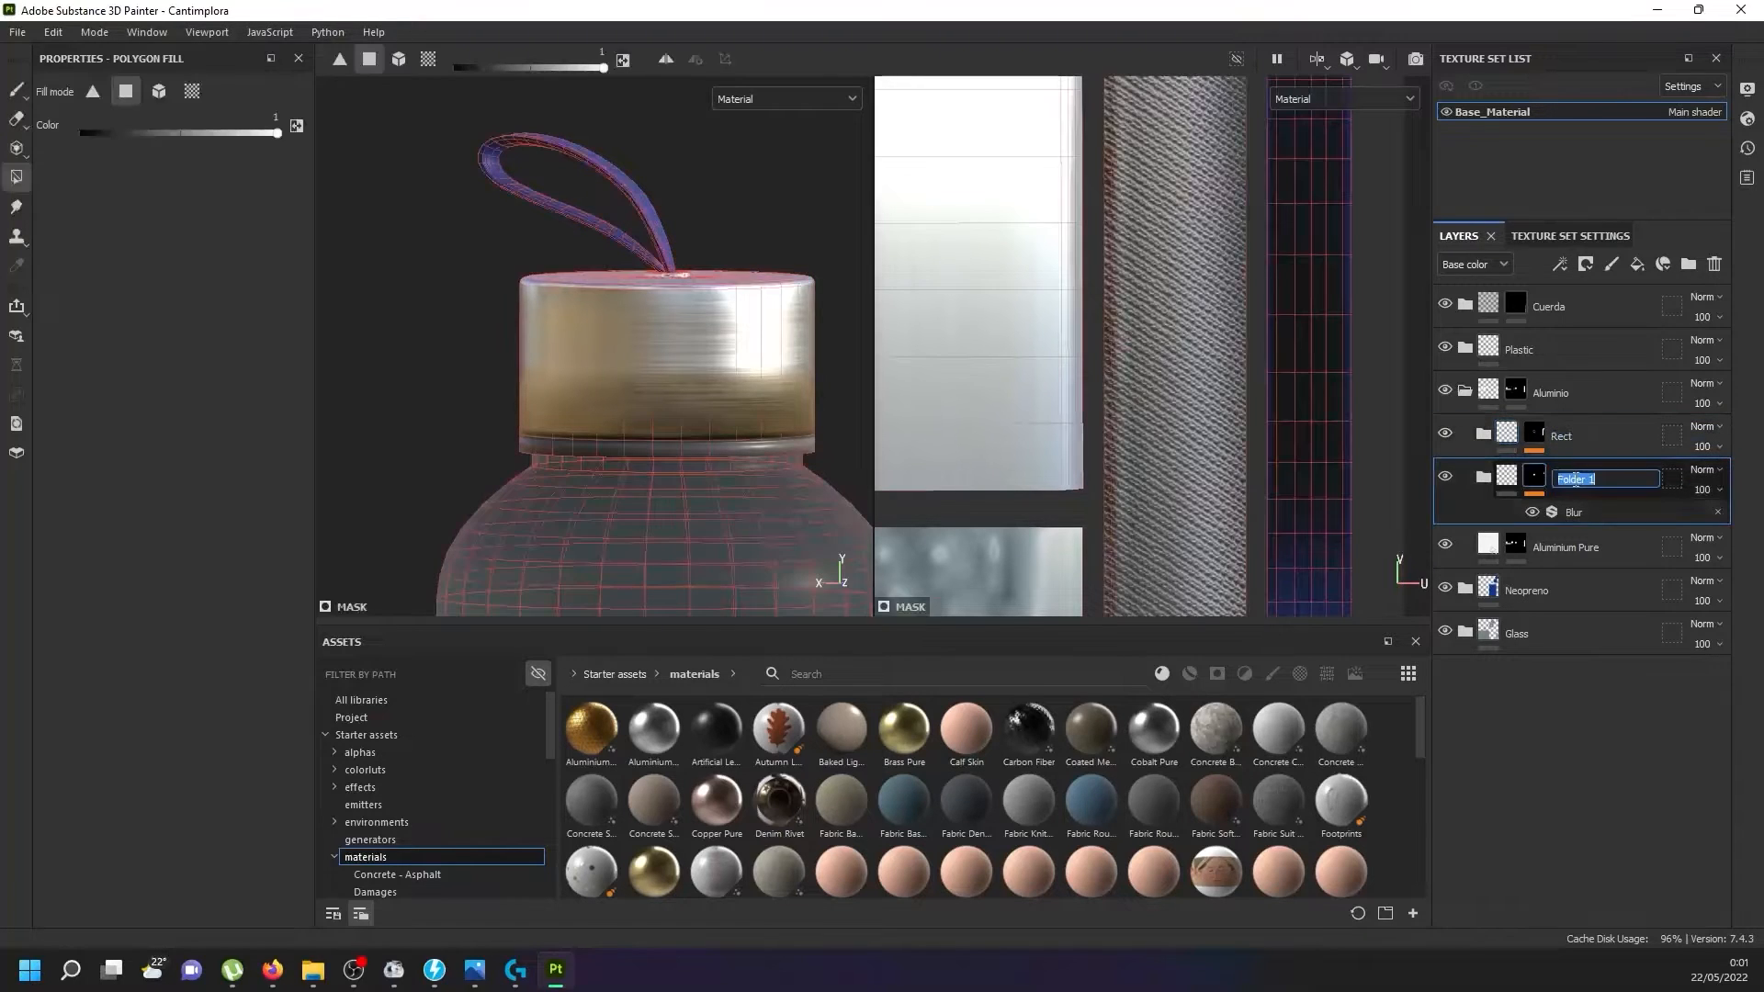
text(Circle)
key(Return)
Group the Rect and Circle folders together and name the new folder Detail.
ctrl+click(1579, 442)
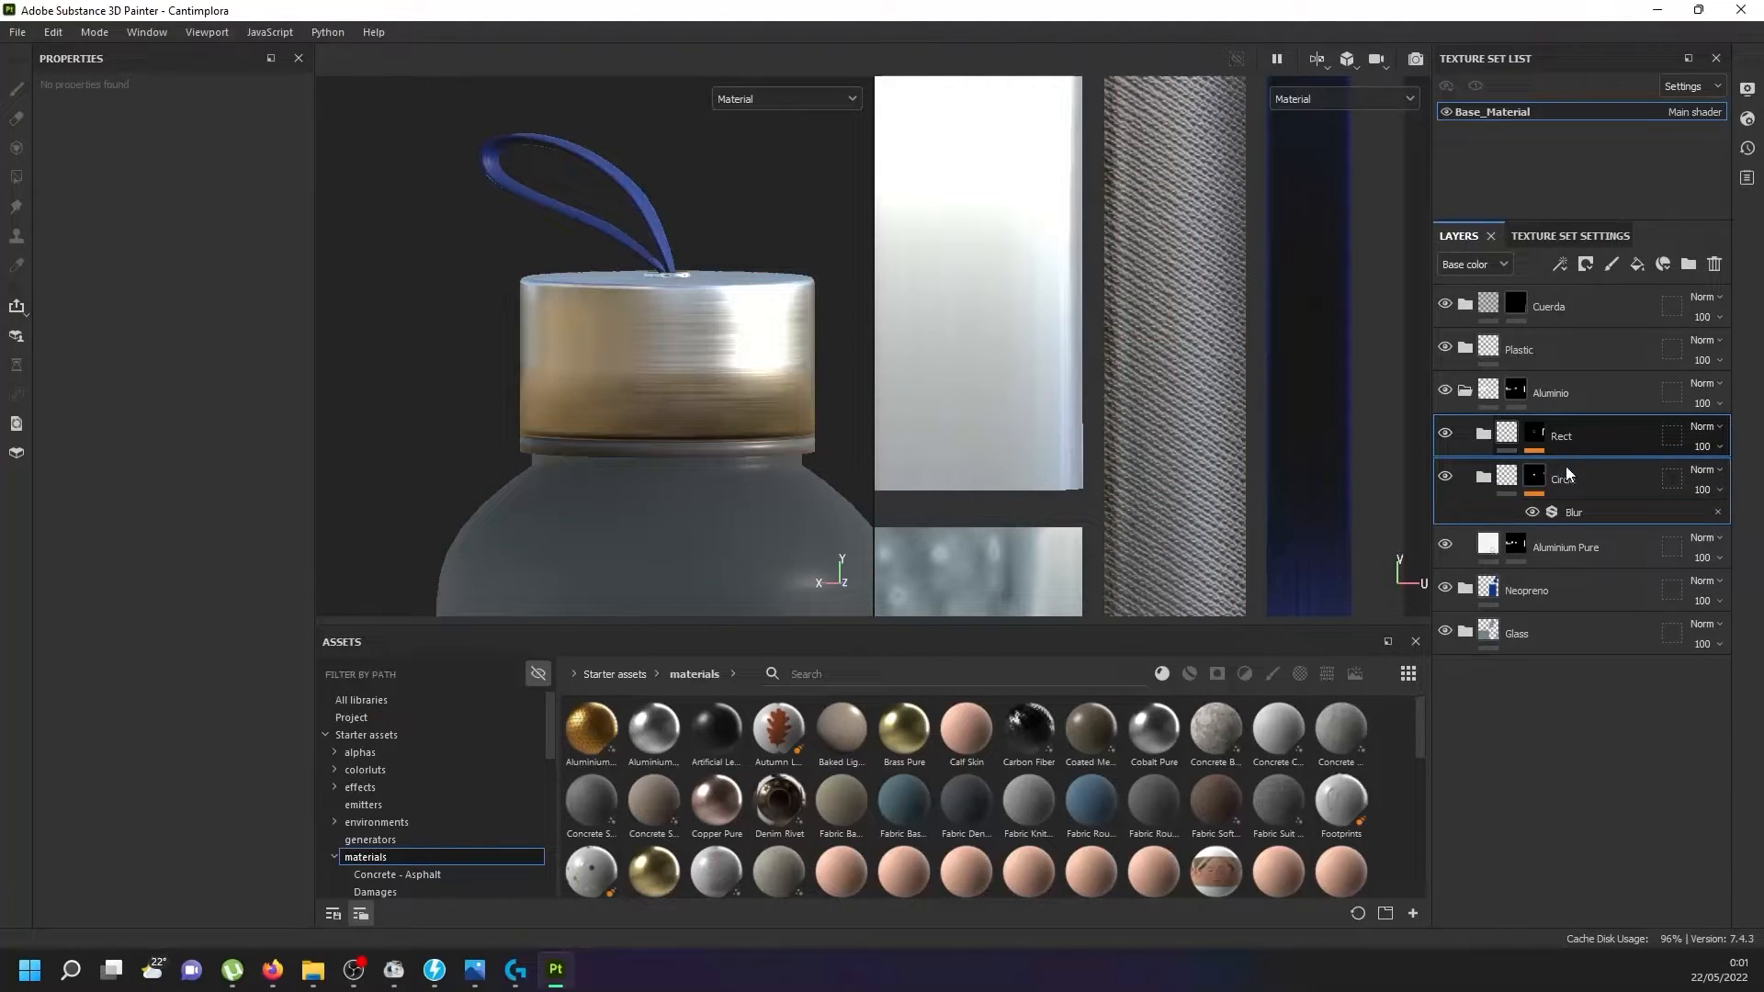
key(ctrl+g)
double_click(1556, 439)
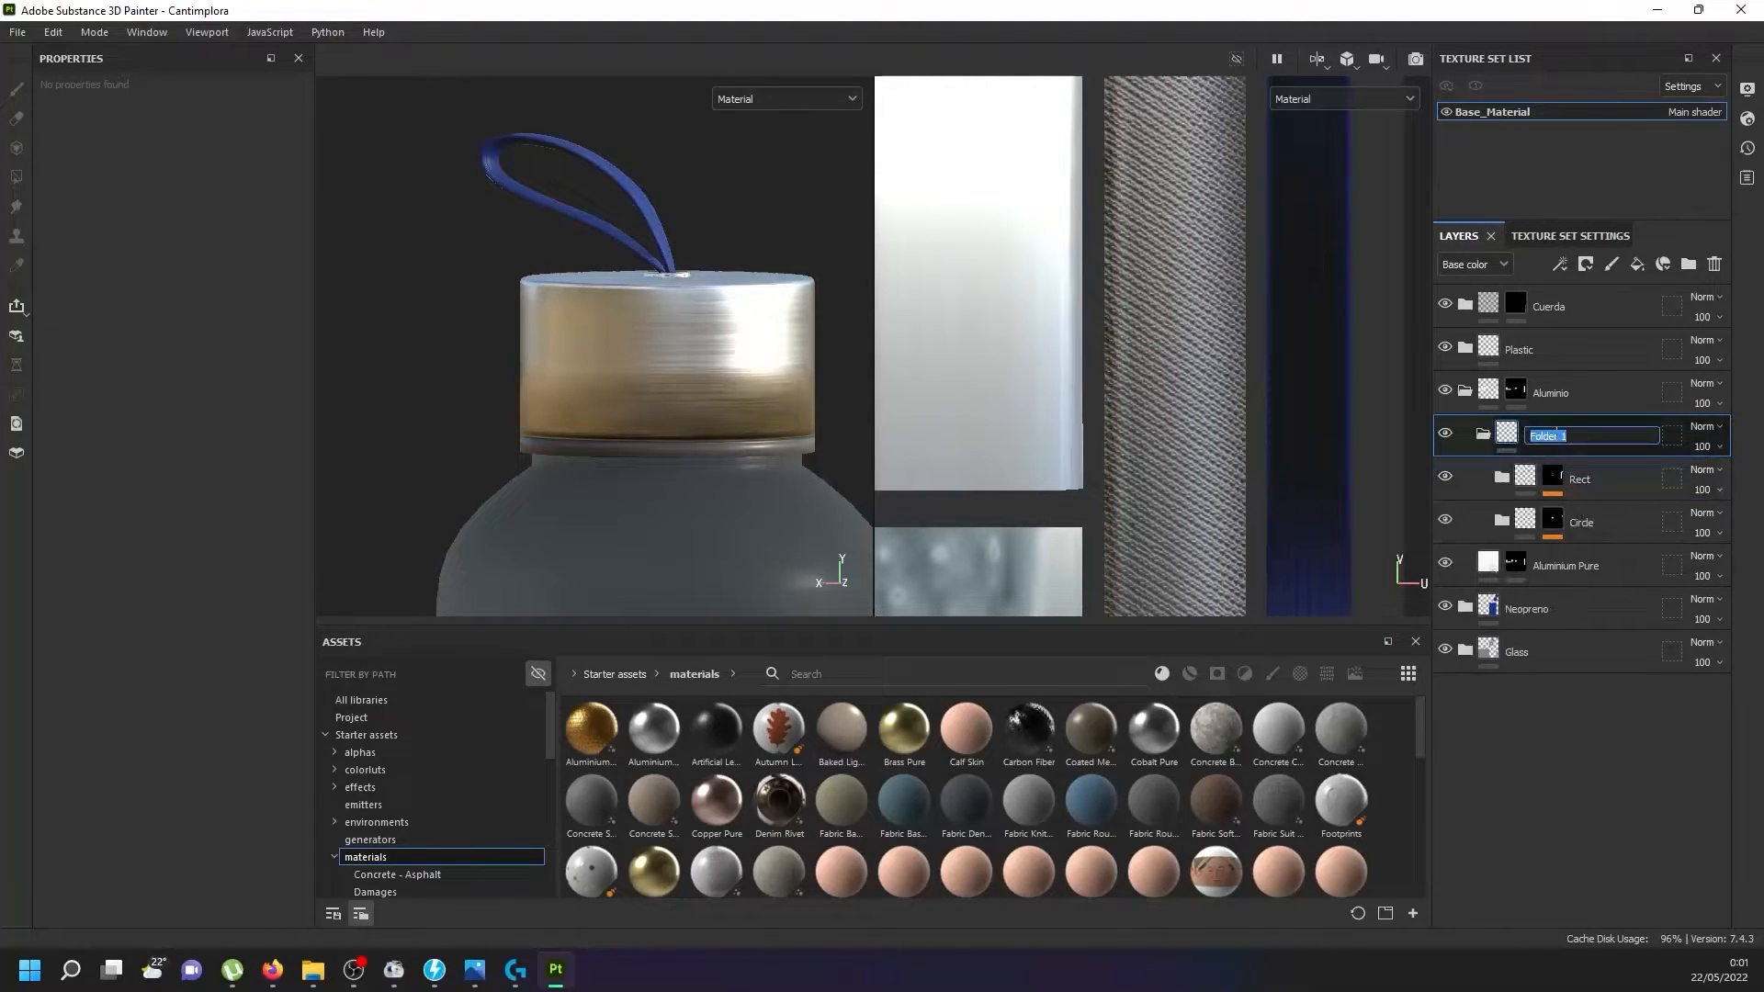
text(S)
text(etall)
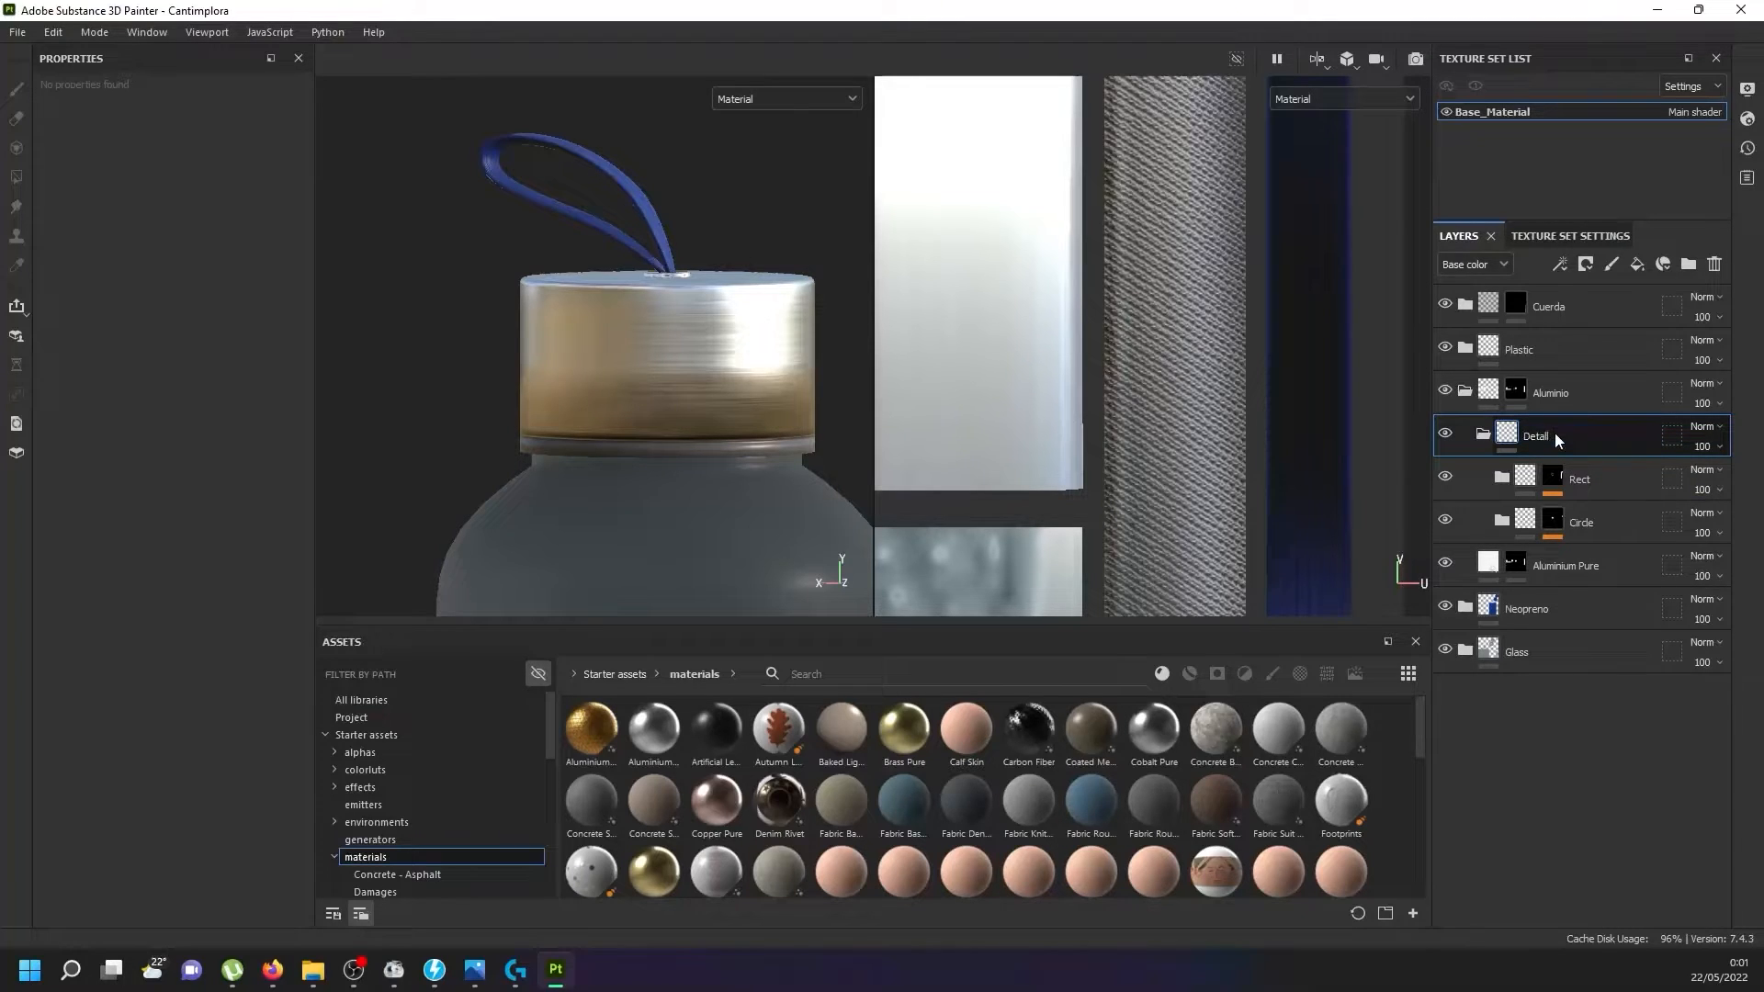
key(Return)
Try lowering the Detail folder's opacity to 0, and undo the change.
click(1720, 447)
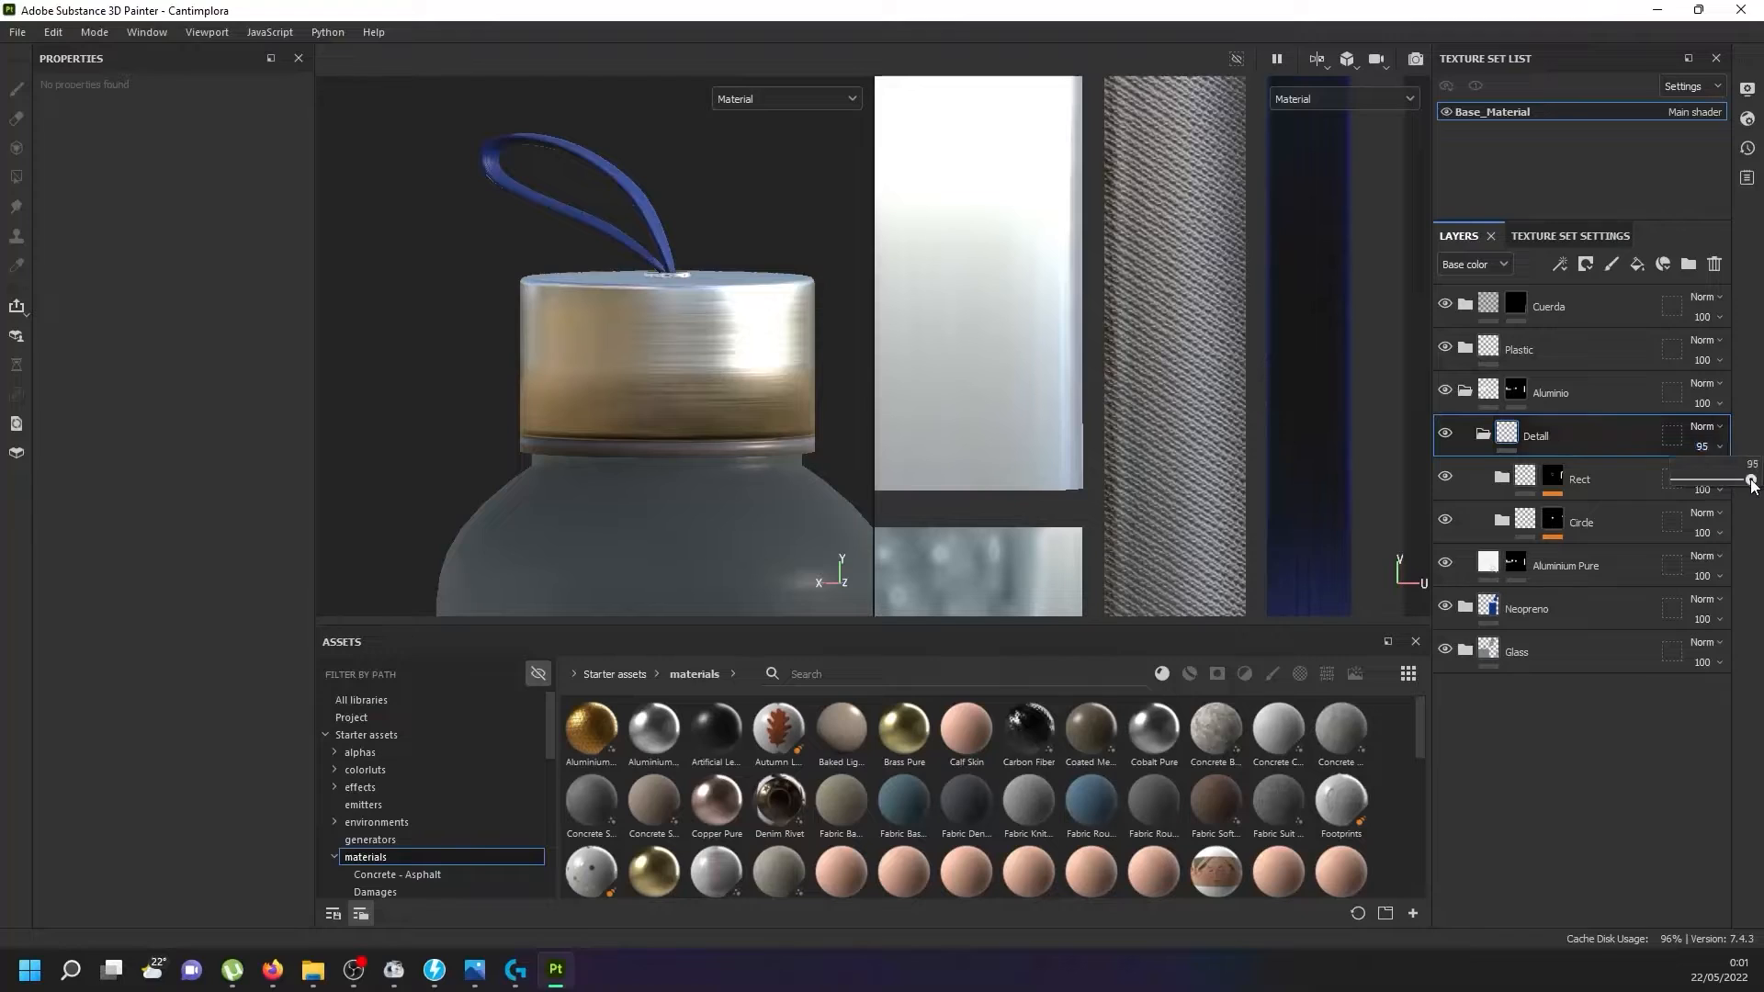
drag(1749, 481, 1671, 476)
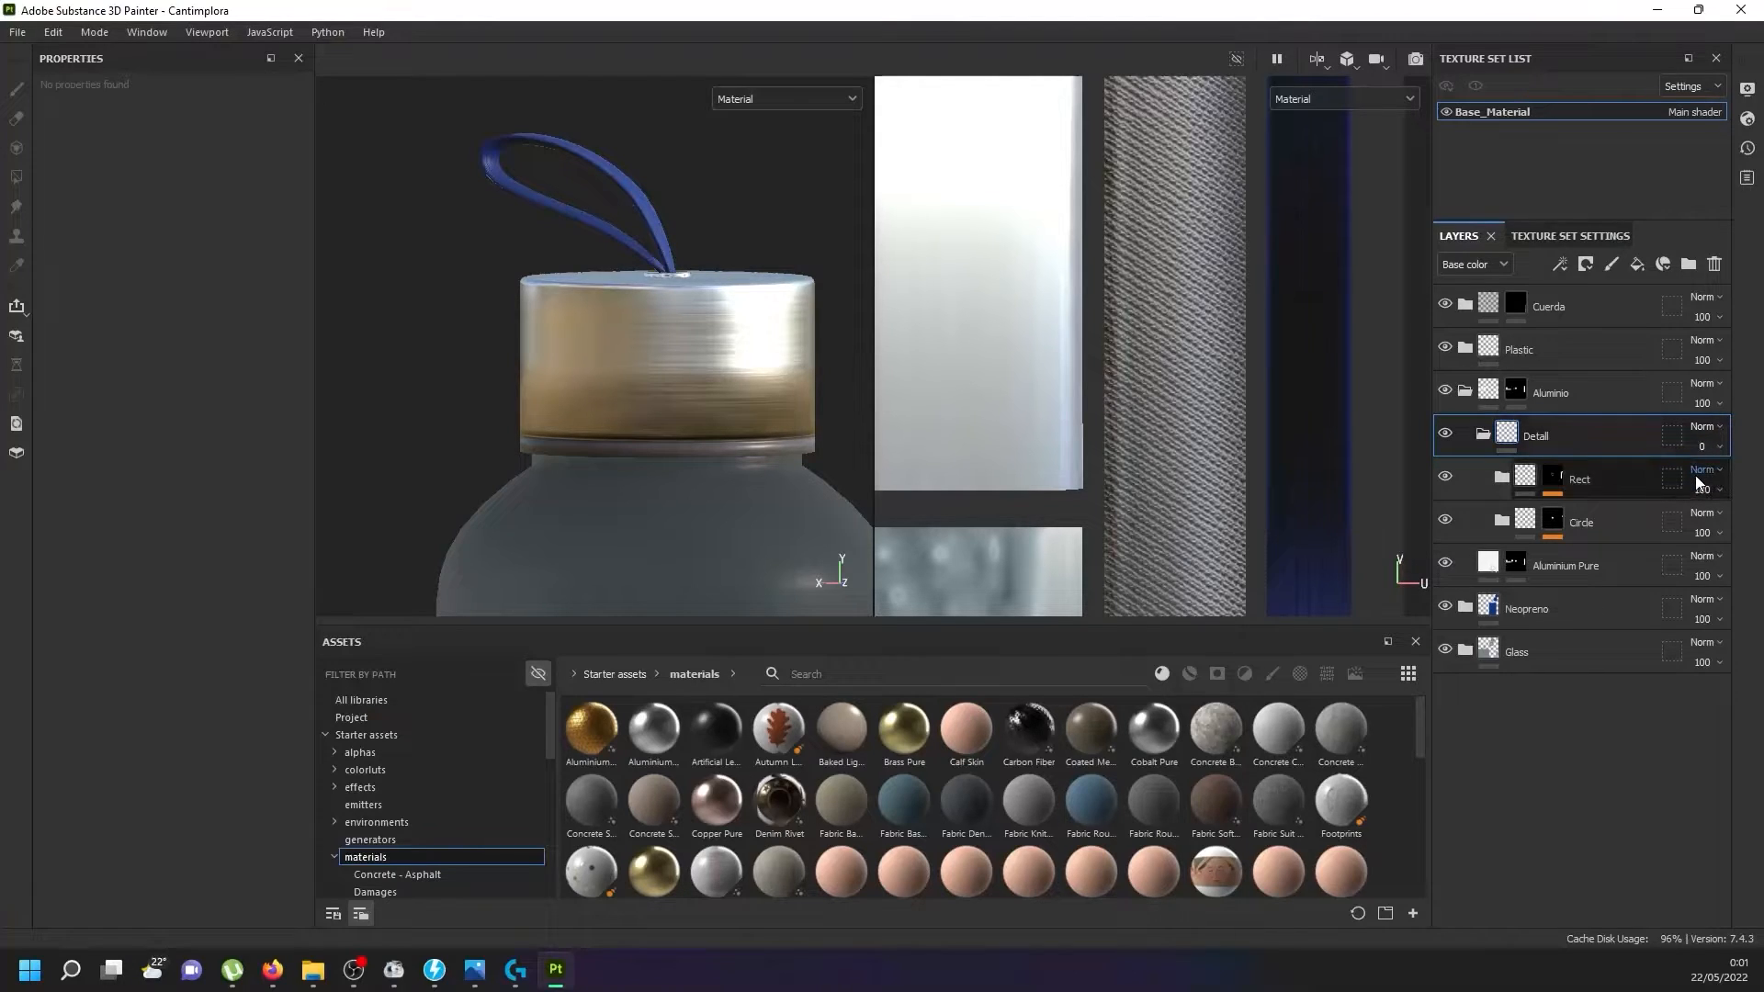
key(ctrl+z)
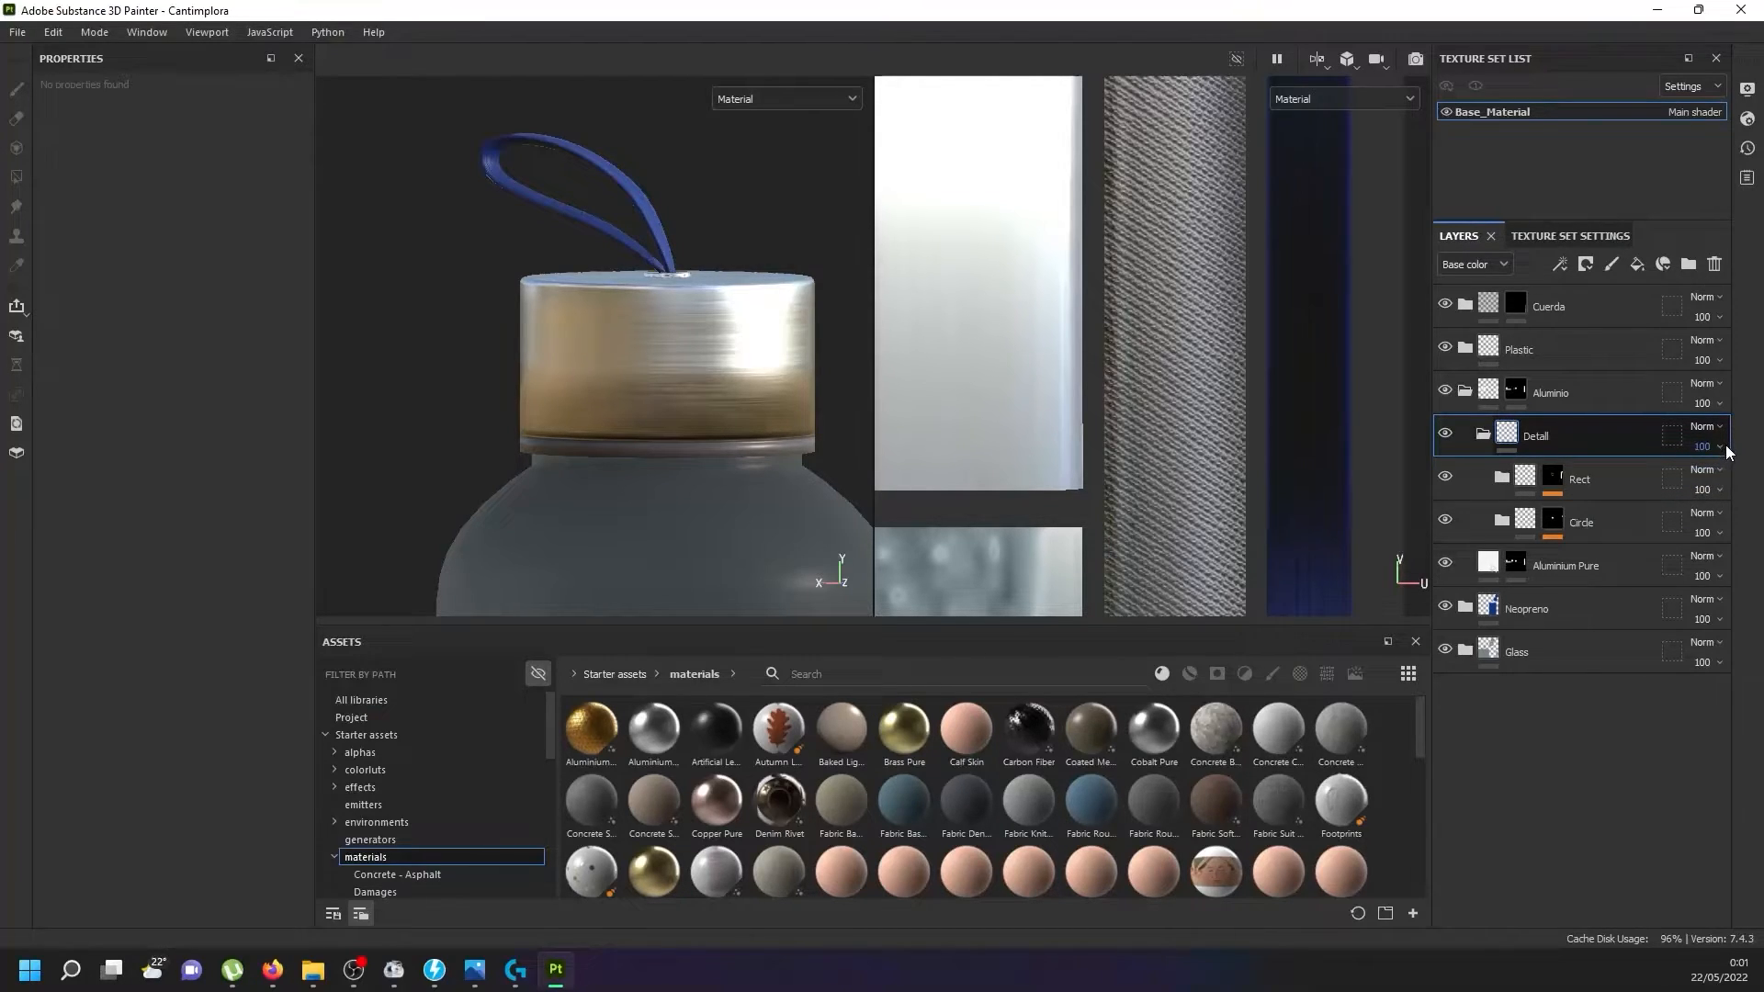
click(1726, 447)
Expand the Rect folder and try lowering its Aluminio Detail copy layer's opacity to about 65.
click(1501, 477)
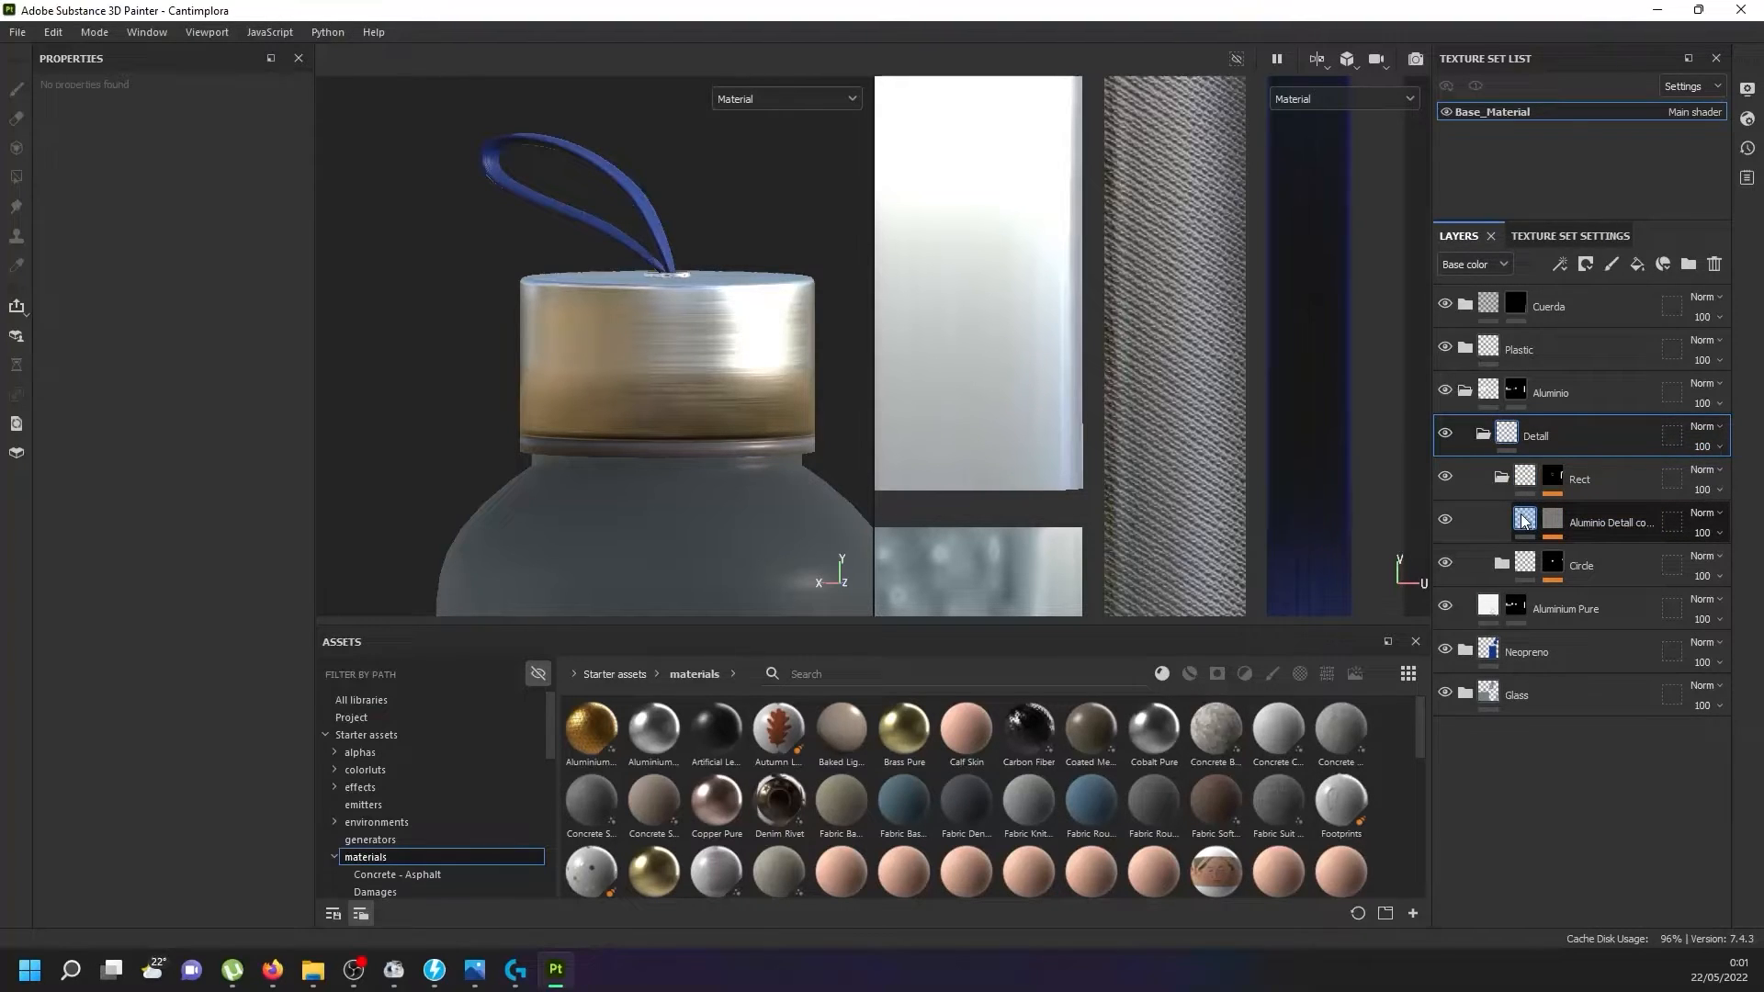
click(1524, 522)
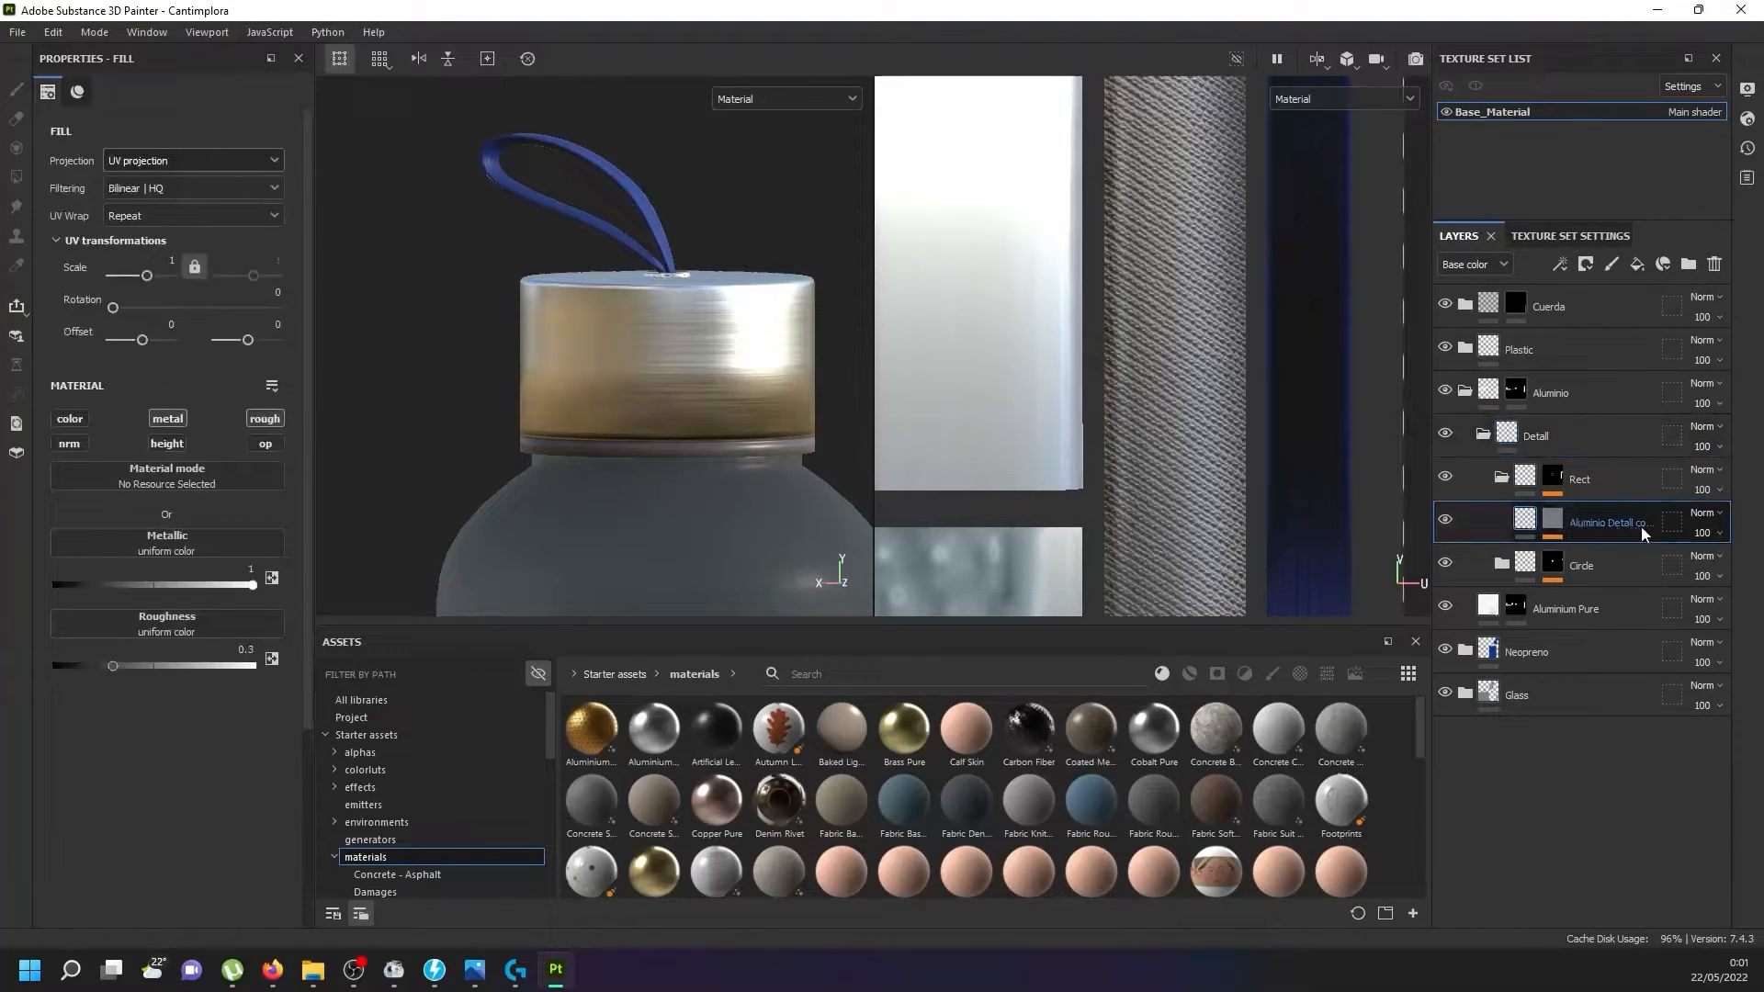
click(1724, 533)
drag(1753, 566, 1730, 569)
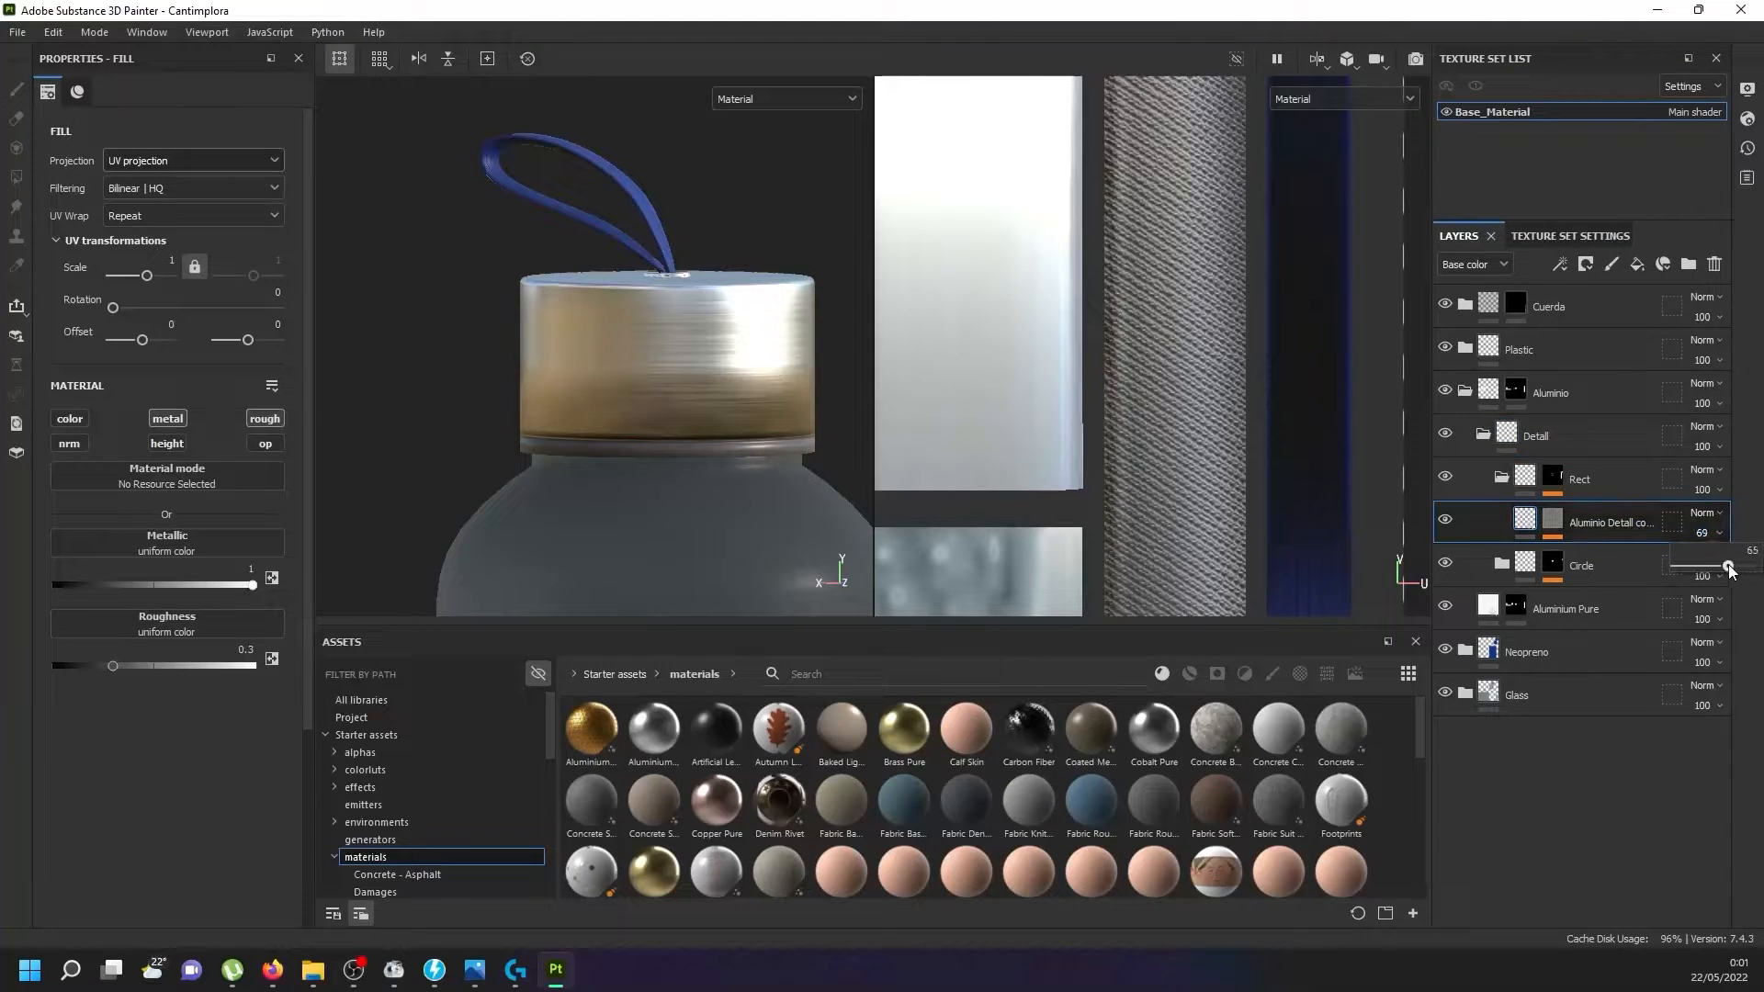
Set the opacity of the Anisotropic Noise fill in the Rect detail layer's mask to 35.
click(1552, 521)
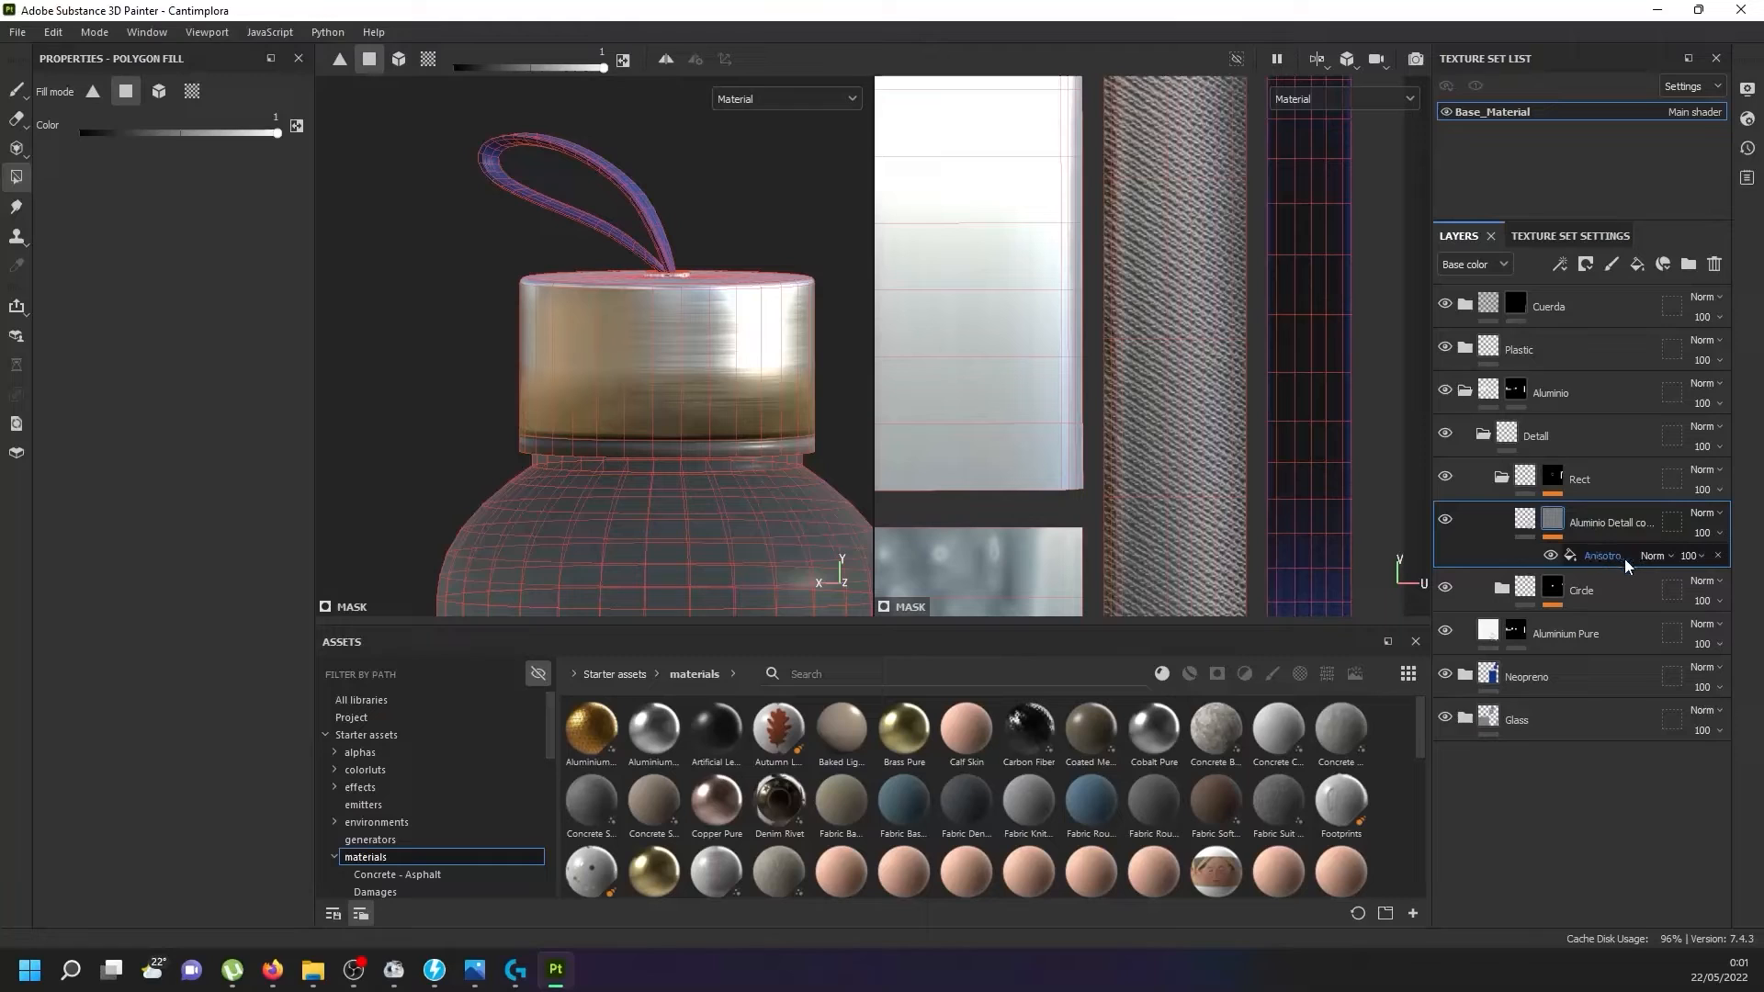
click(1687, 558)
click(1703, 557)
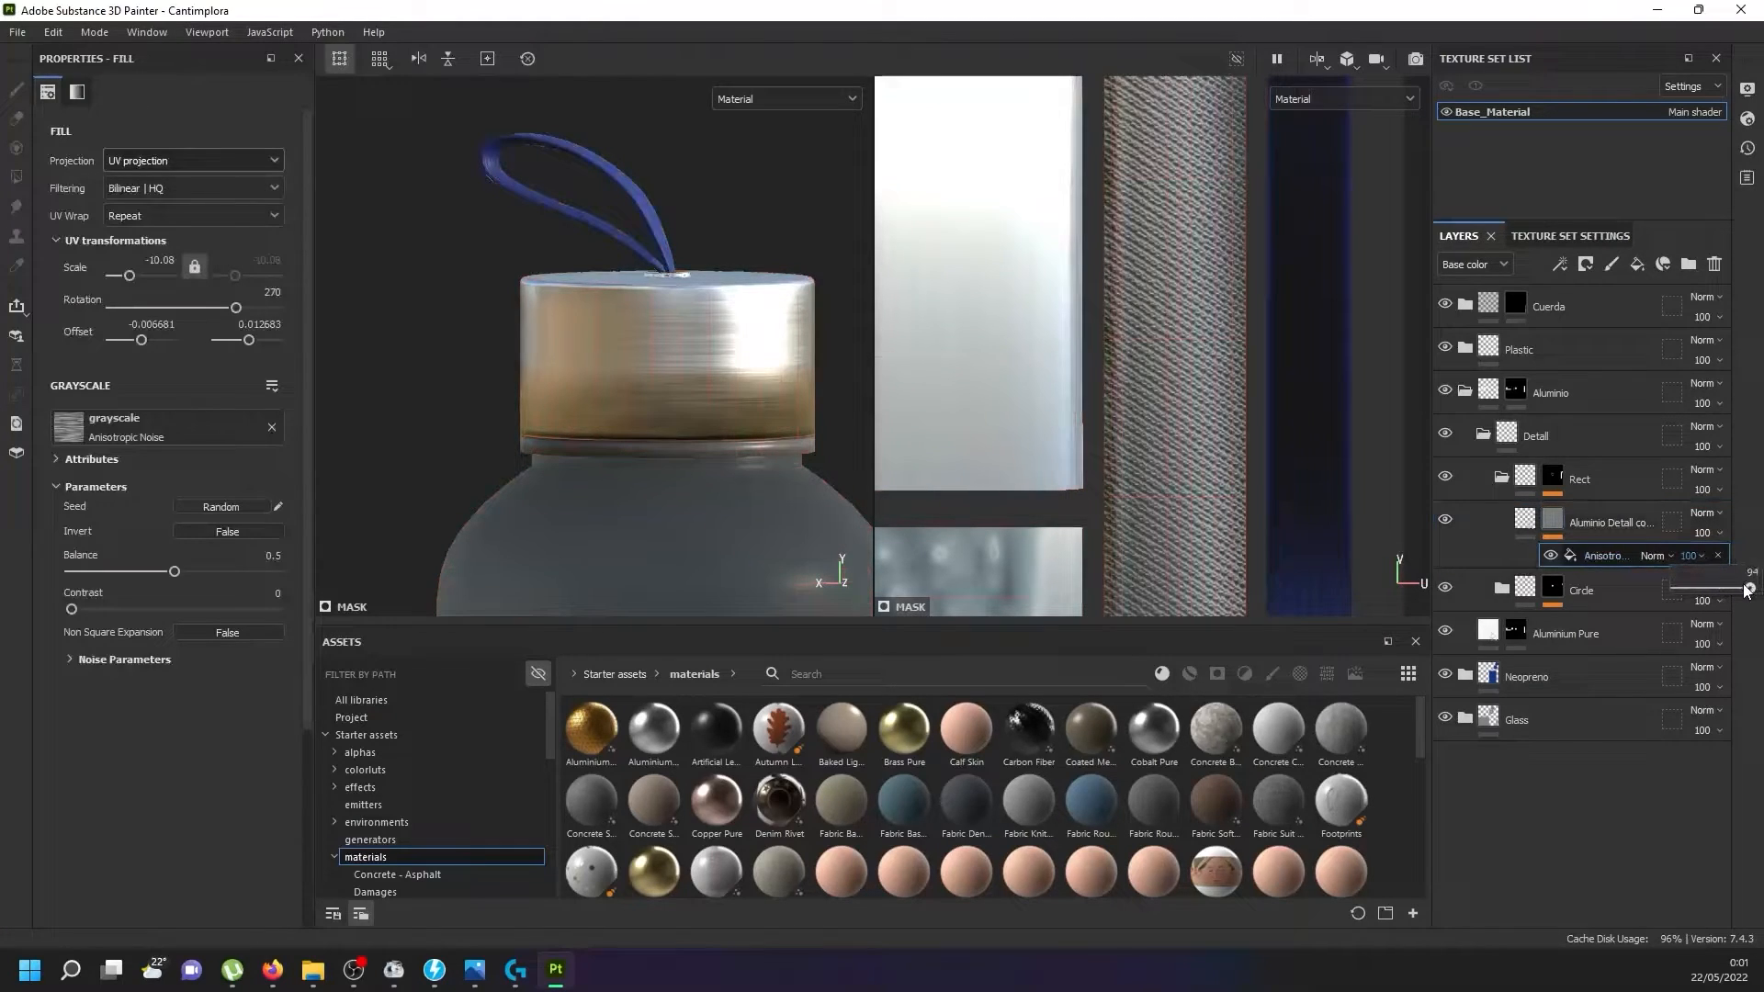
drag(1754, 588, 1707, 585)
scroll(706, 341, up, 3)
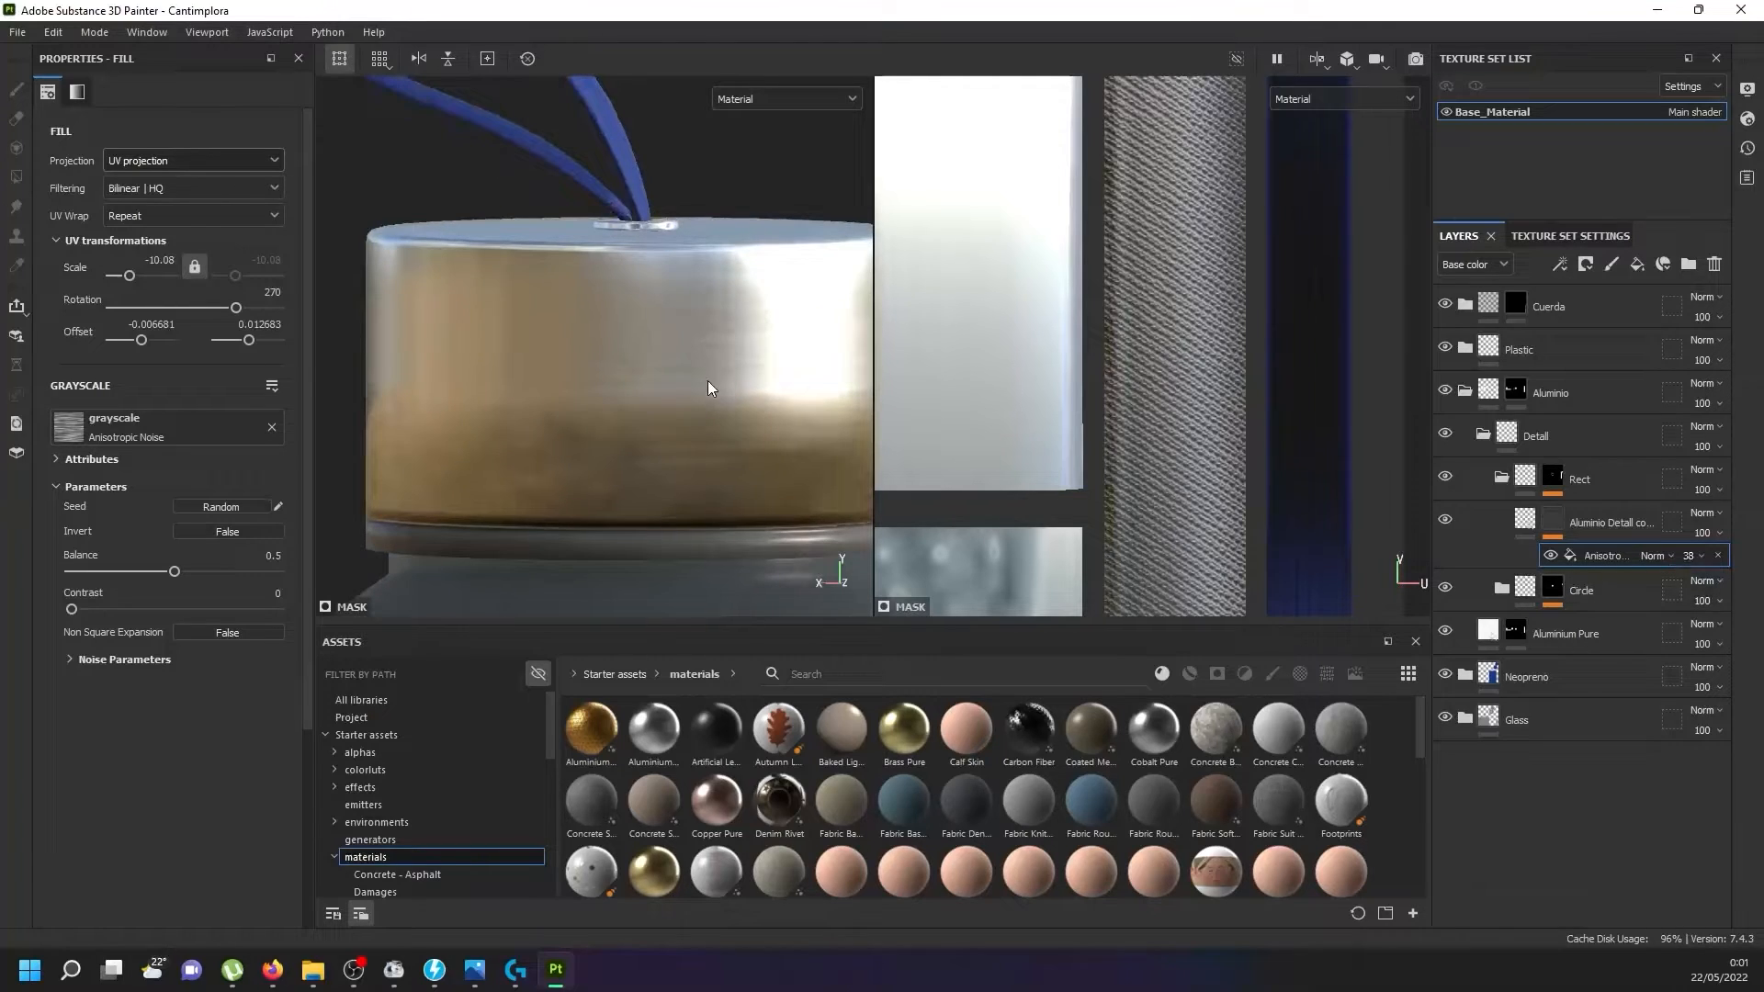
mouse_move(707, 380)
alt+mouse_down()
mouse_move(747, 347)
mouse_move(741, 382)
alt+mouse_up()
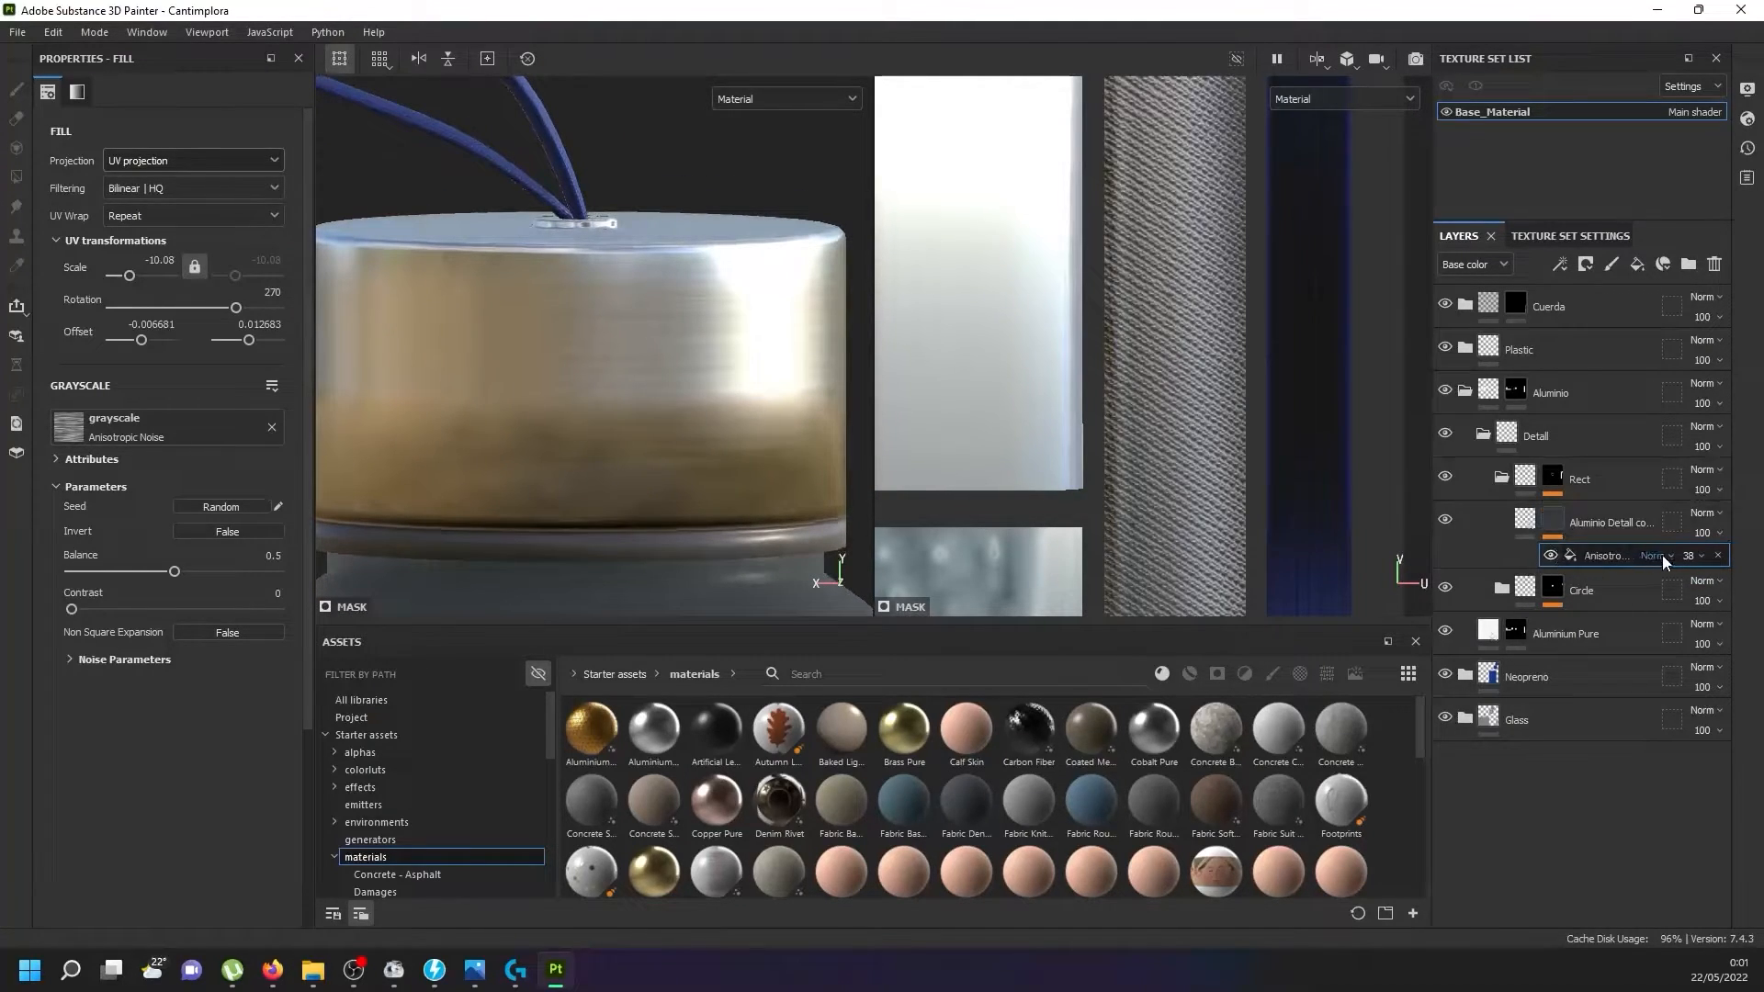
click(1694, 555)
text(35)
key(Return)
Expand the Circle folder and set the opacity of the Anisotropic Radial fill in its Aluminio Detail mask to 35.
click(1602, 584)
click(1601, 588)
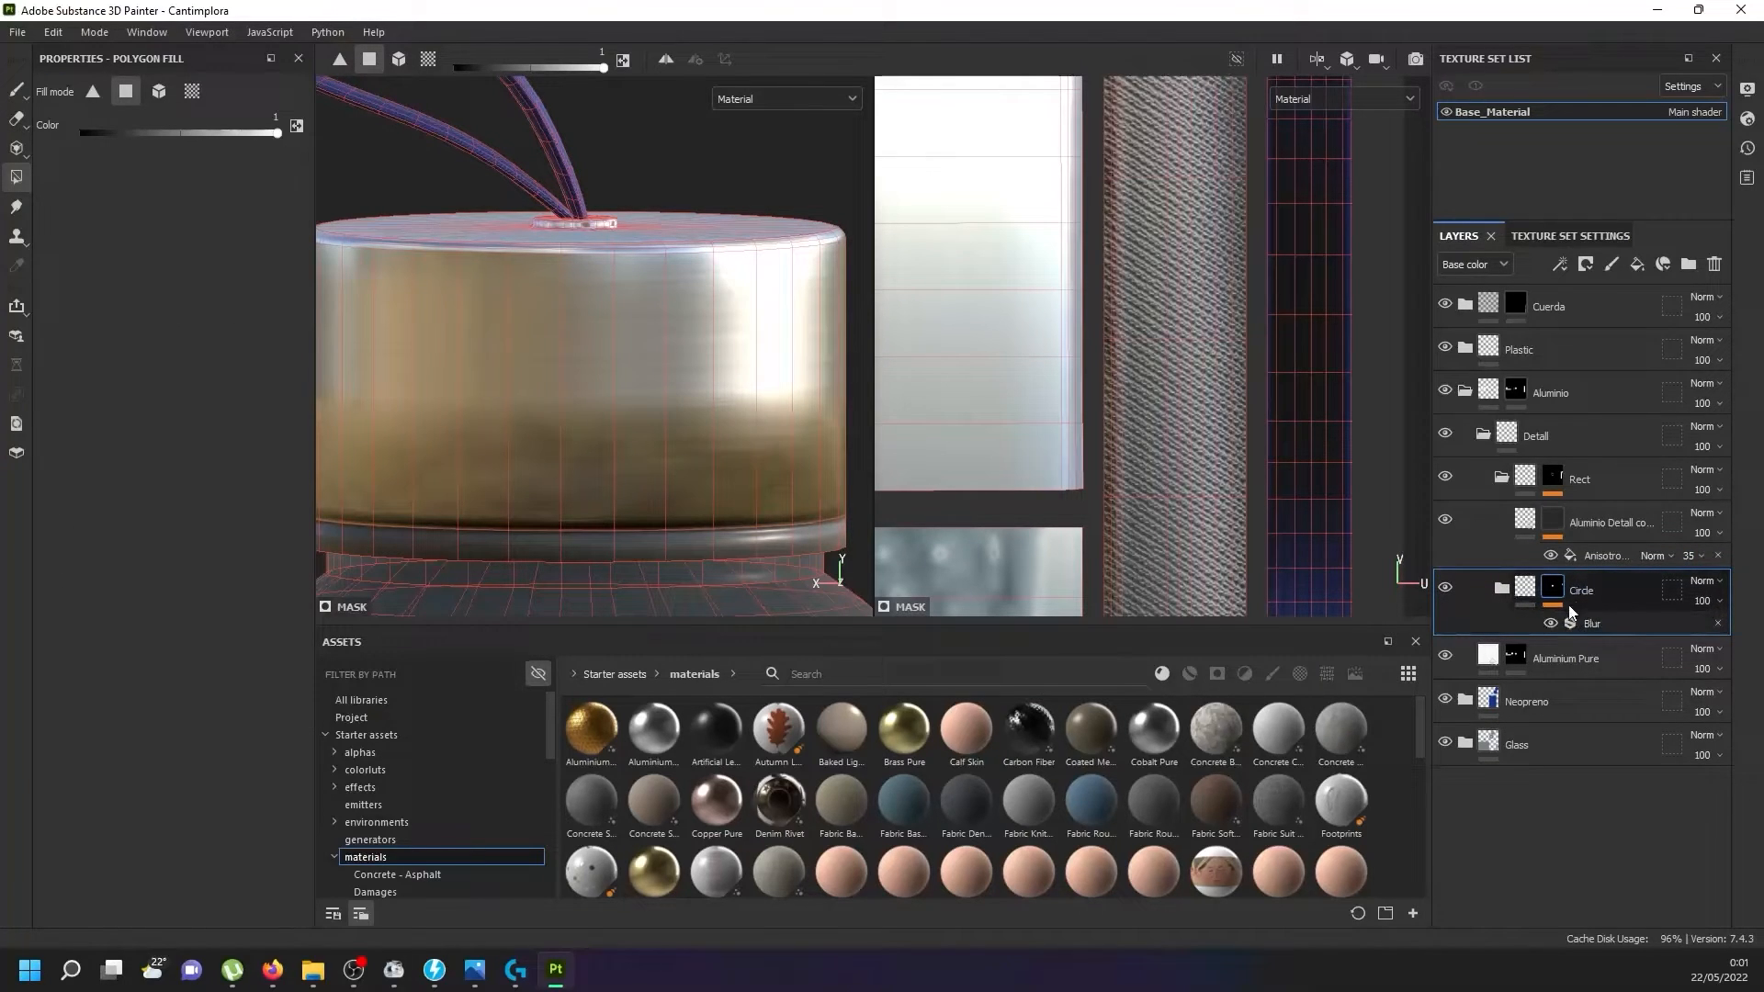
click(1503, 589)
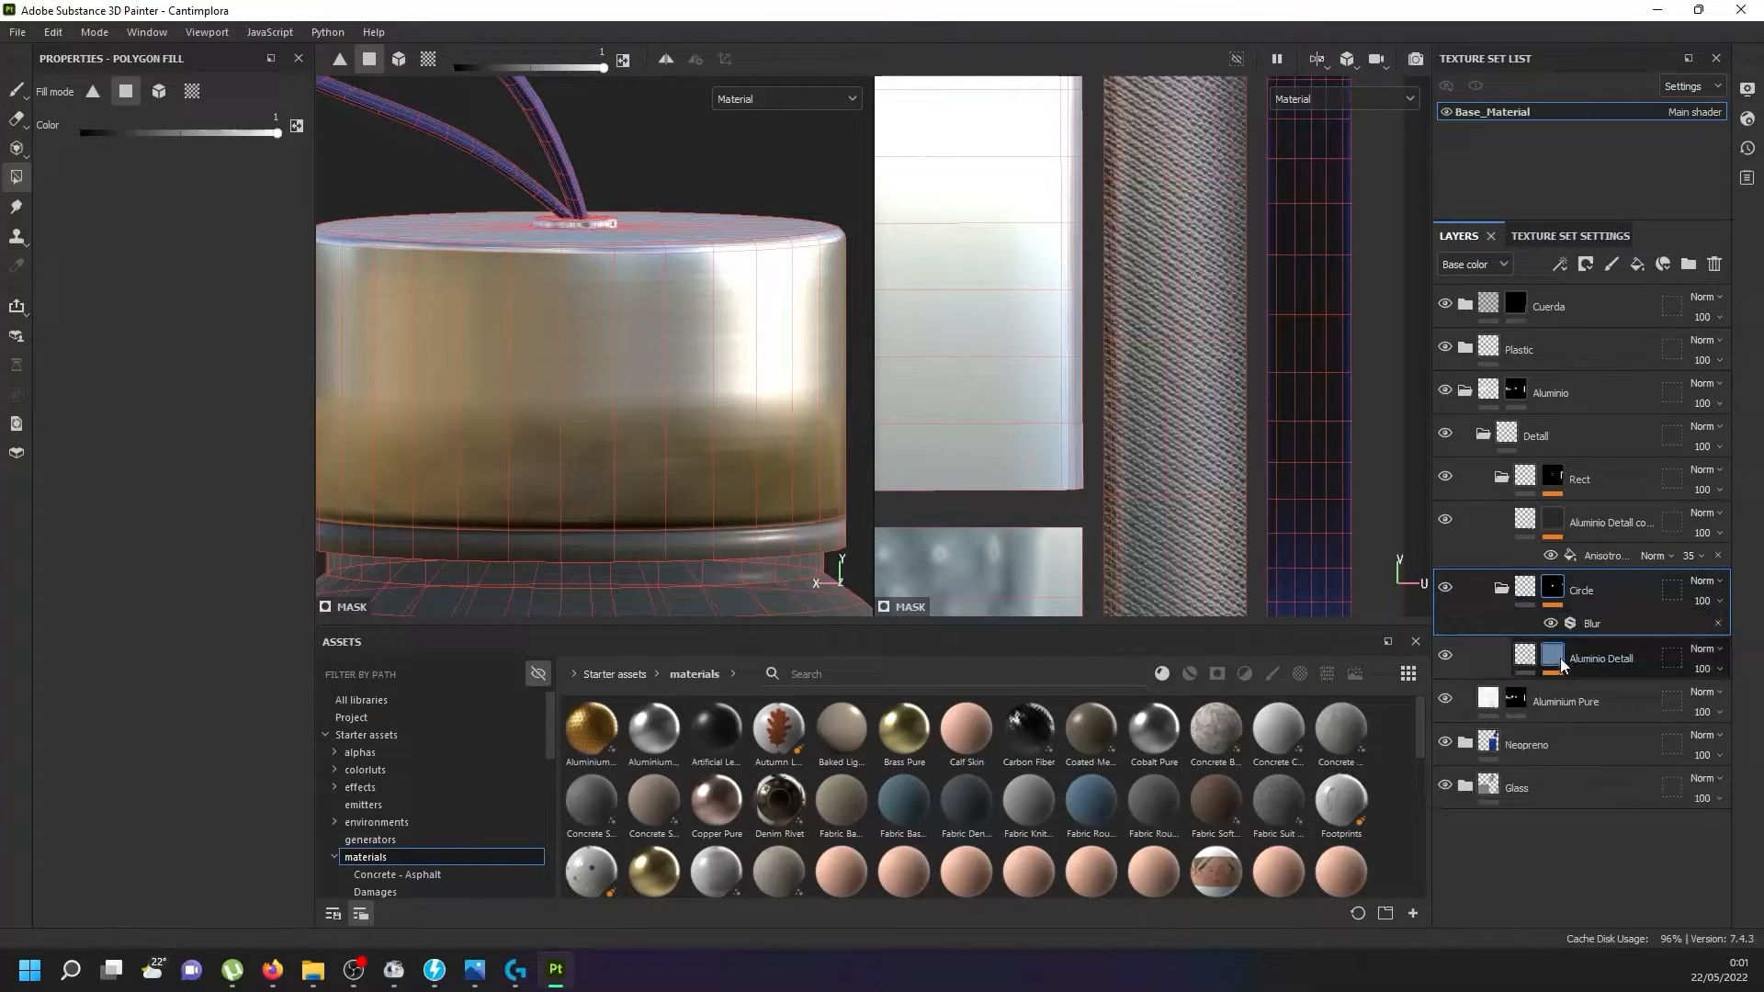
click(1560, 659)
click(1689, 694)
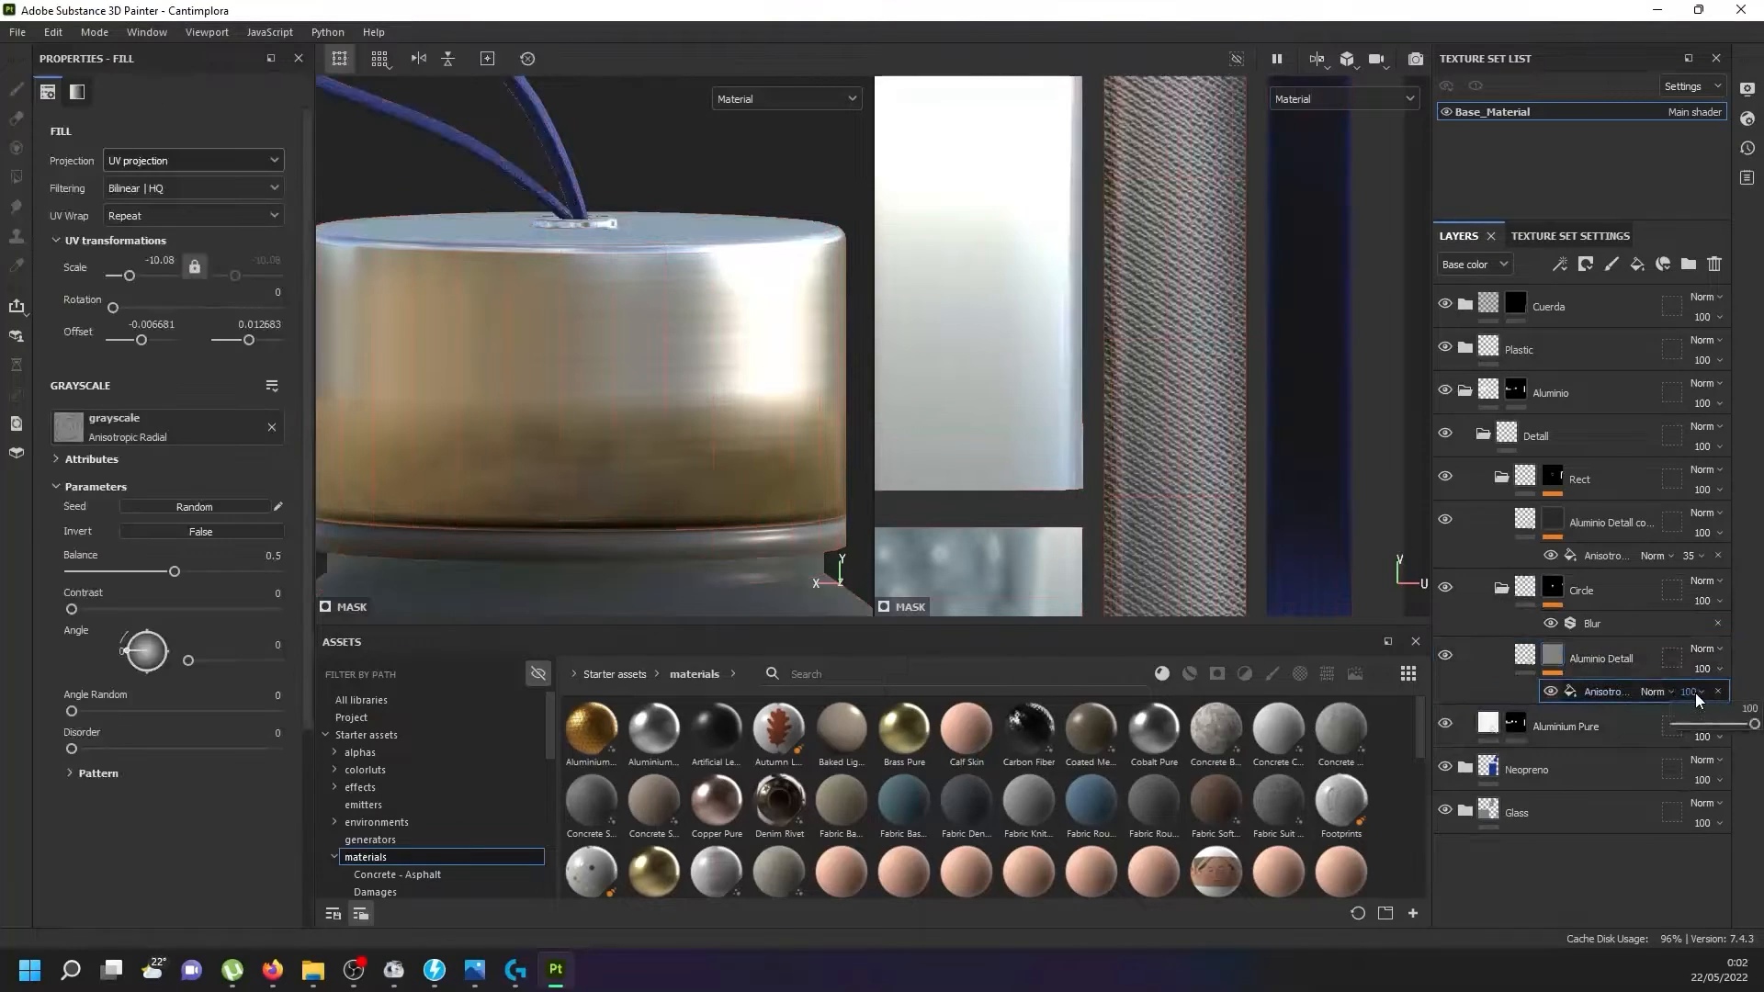
click(1695, 693)
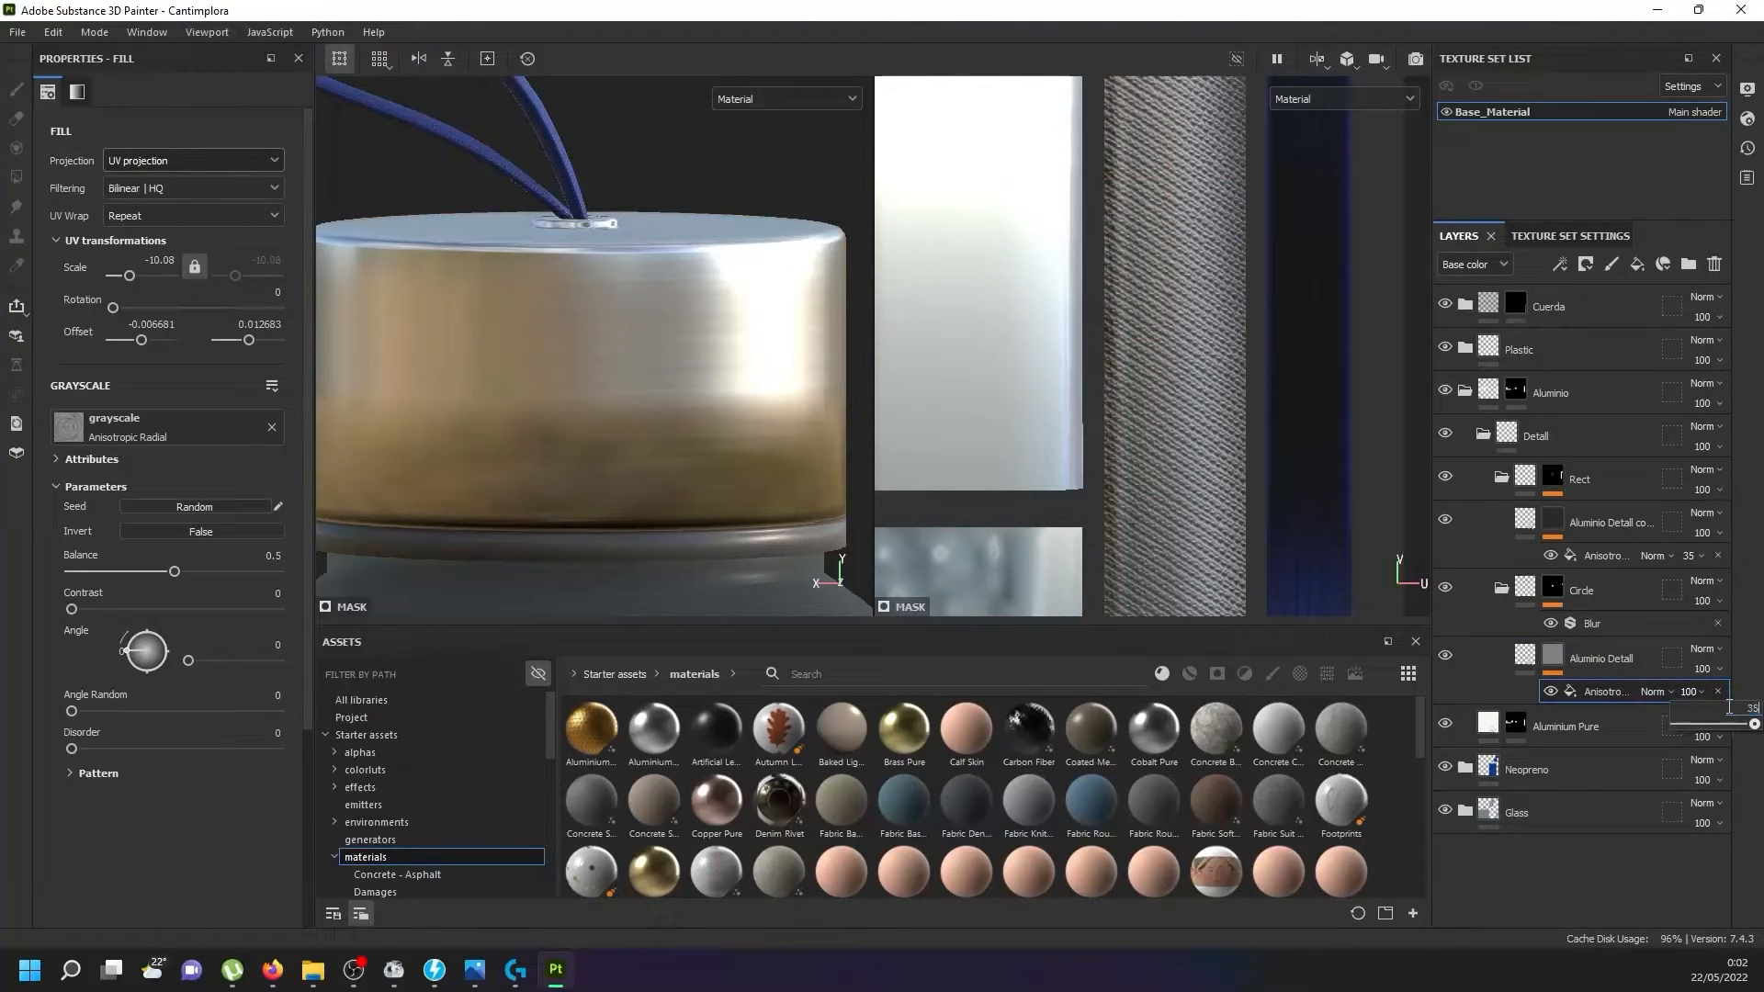
key(Return)
Examine the brushing on the cap's top and sides from several angles and distances.
alt+drag(632, 119, 647, 310)
scroll(654, 301, down, 6)
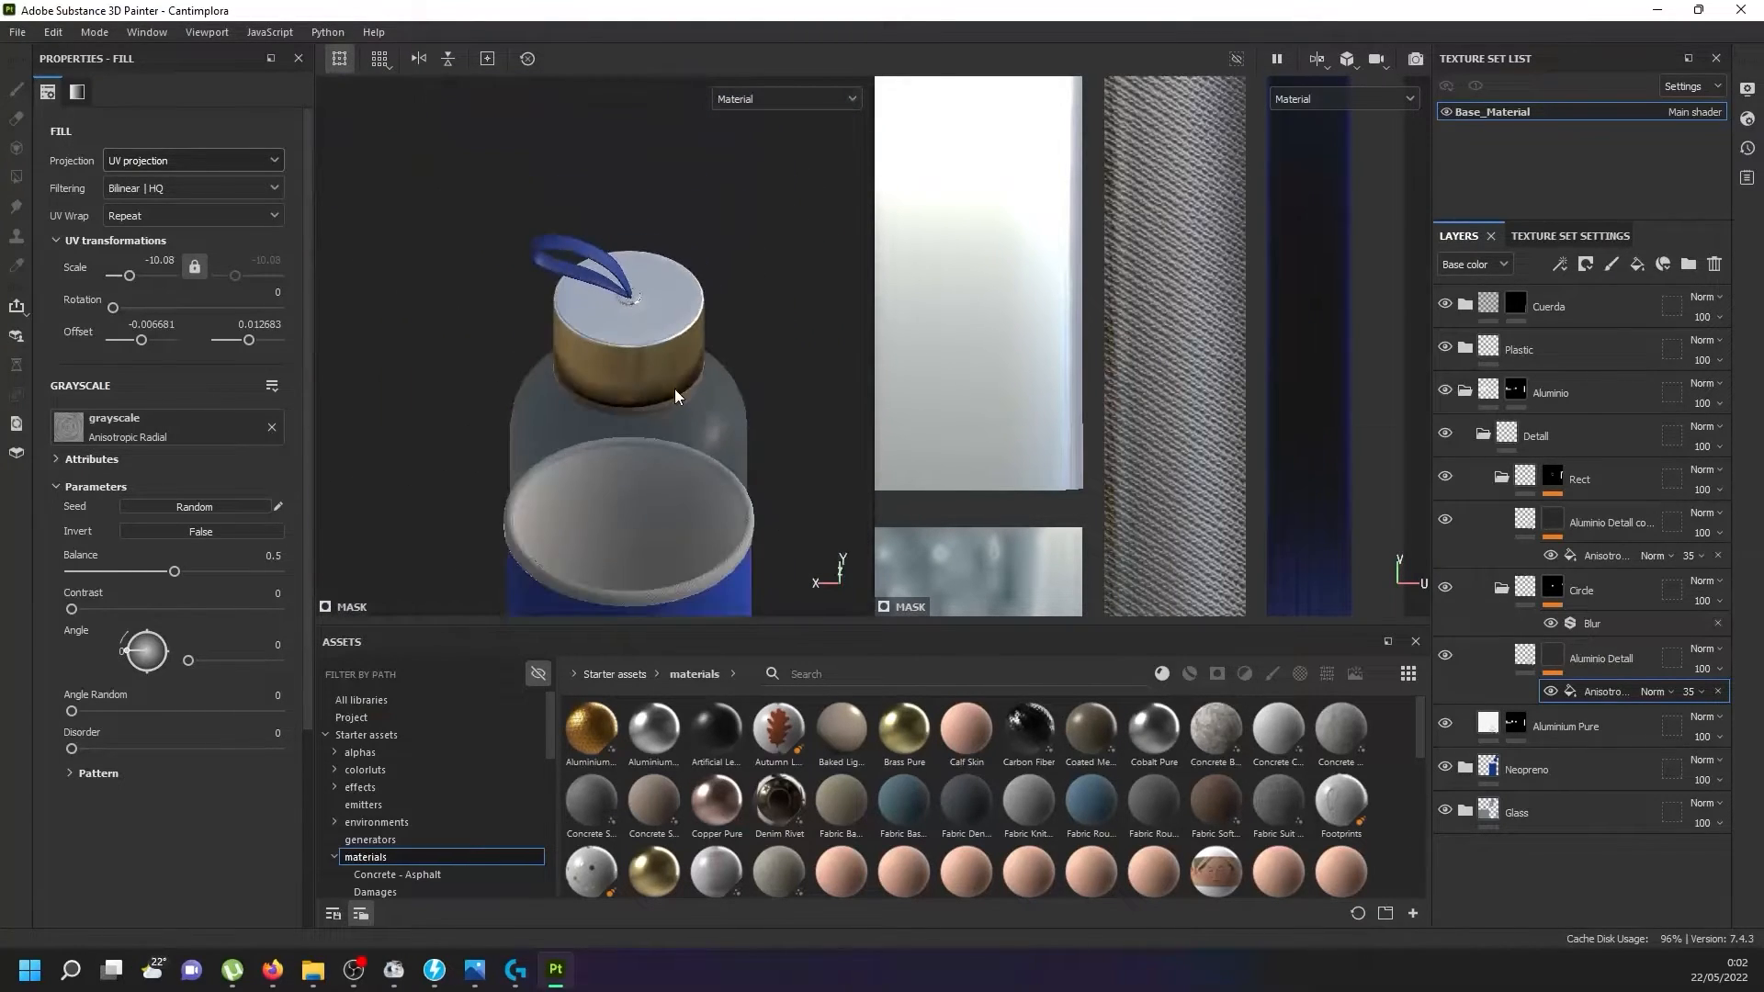
alt+drag(674, 389, 655, 418)
scroll(648, 362, up, 5)
scroll(632, 362, up, 3)
scroll(632, 362, down, 7)
scroll(649, 434, up, 6)
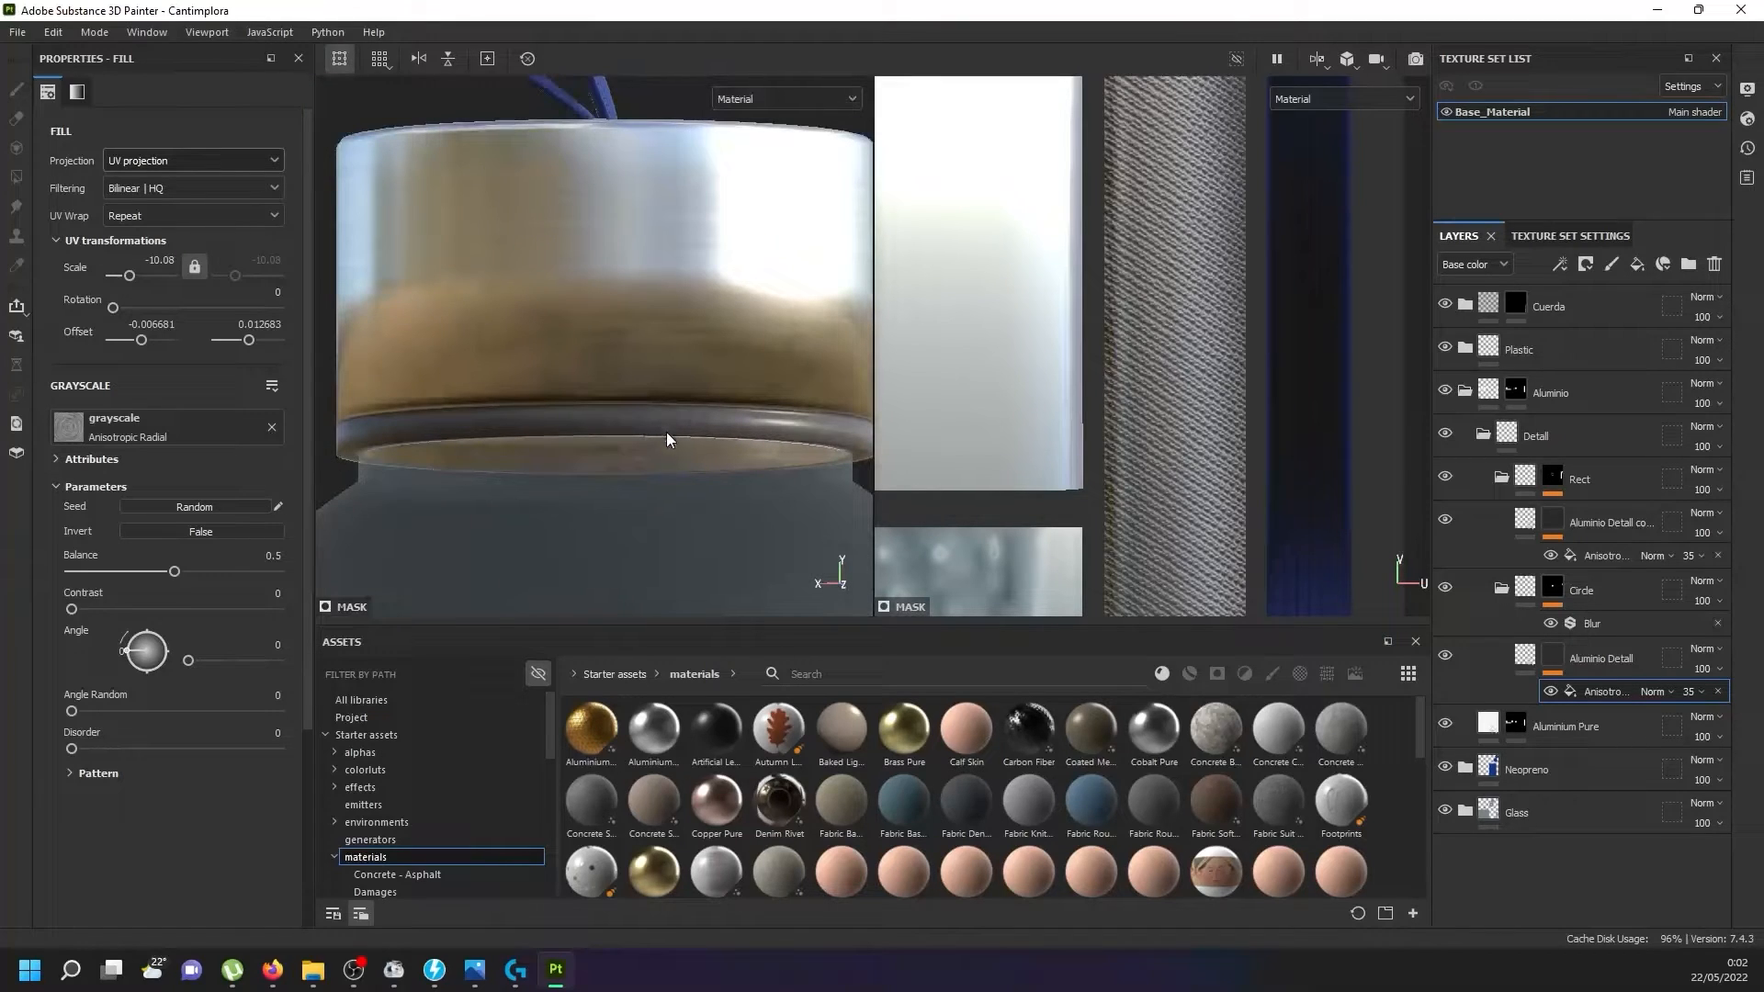
Collapse the Detail folder, expand the Plastic folder, and enable the Plastic fill layer's metallic and roughness channels.
click(1483, 436)
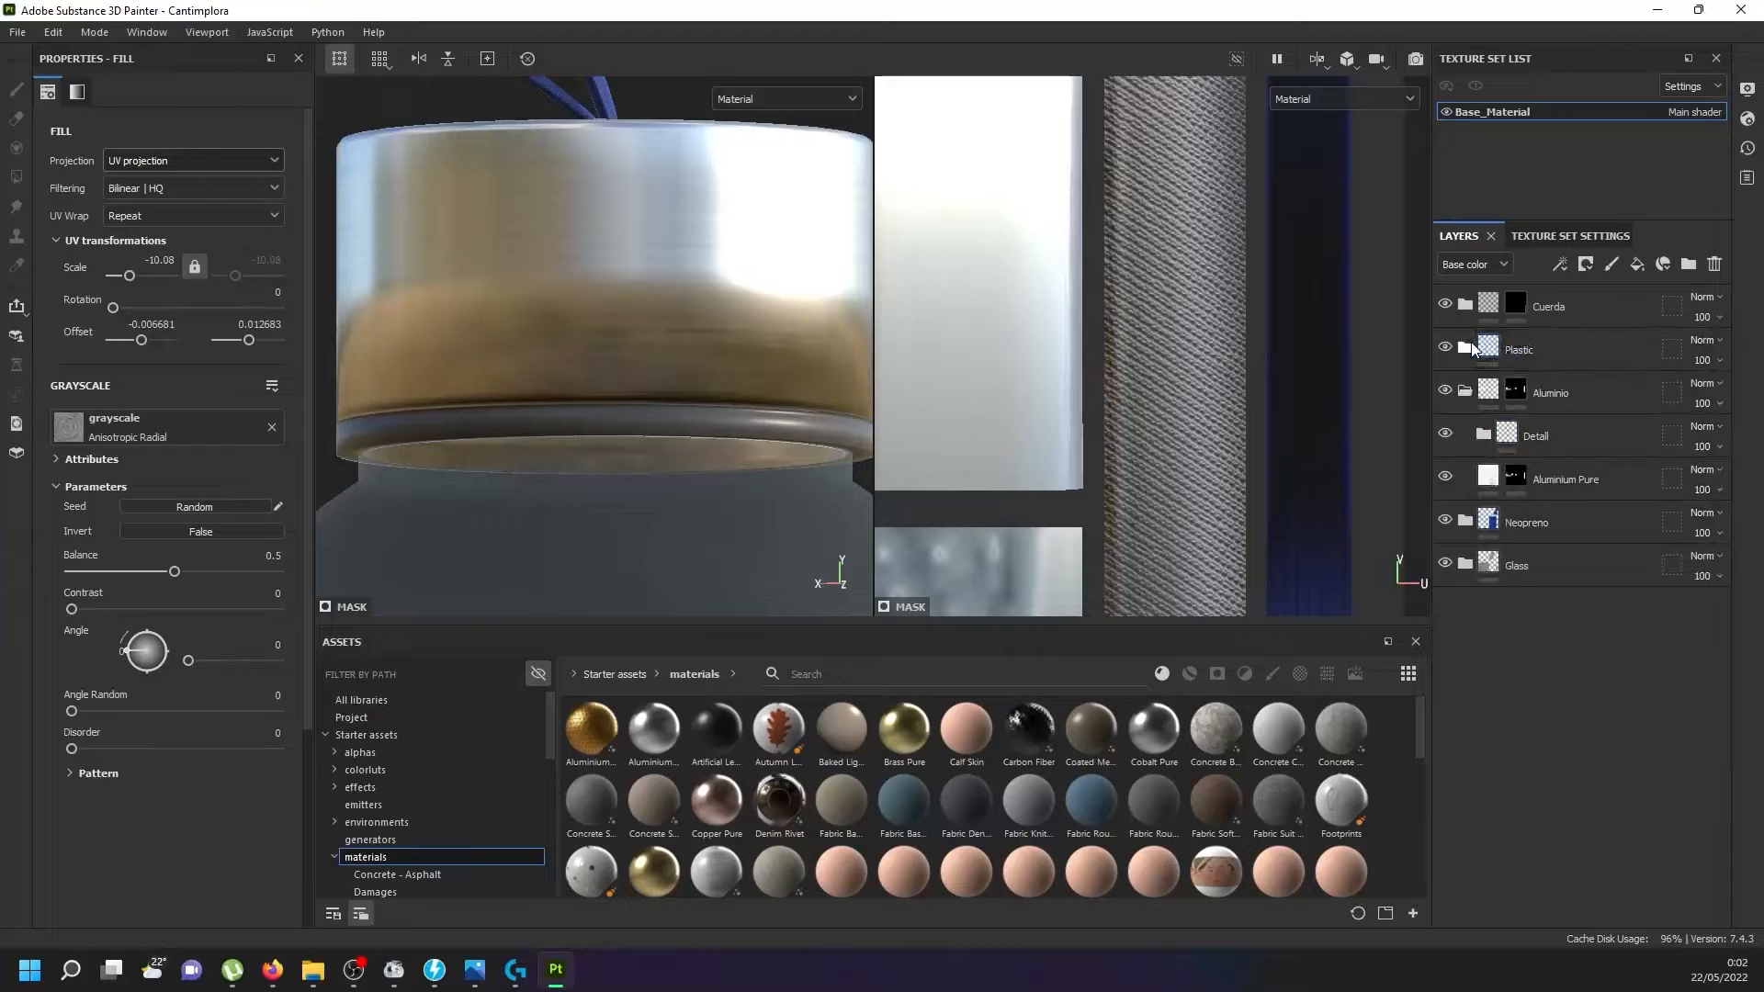
click(1468, 349)
click(1488, 393)
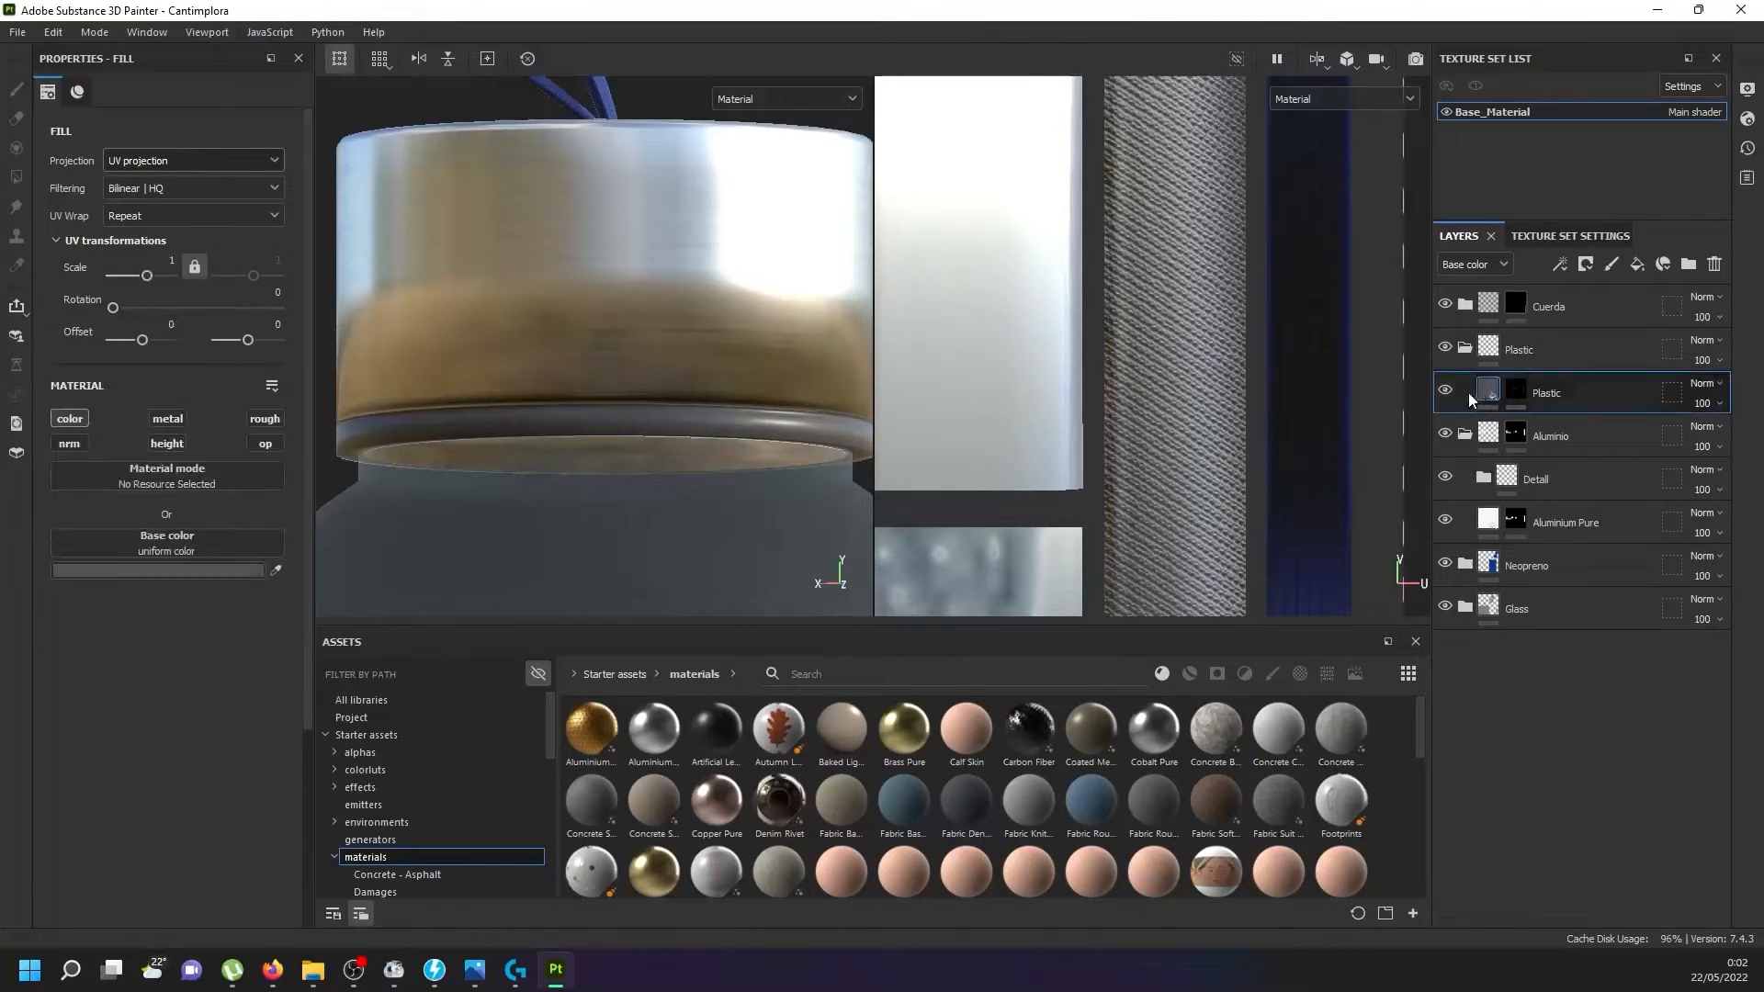
click(177, 420)
click(261, 422)
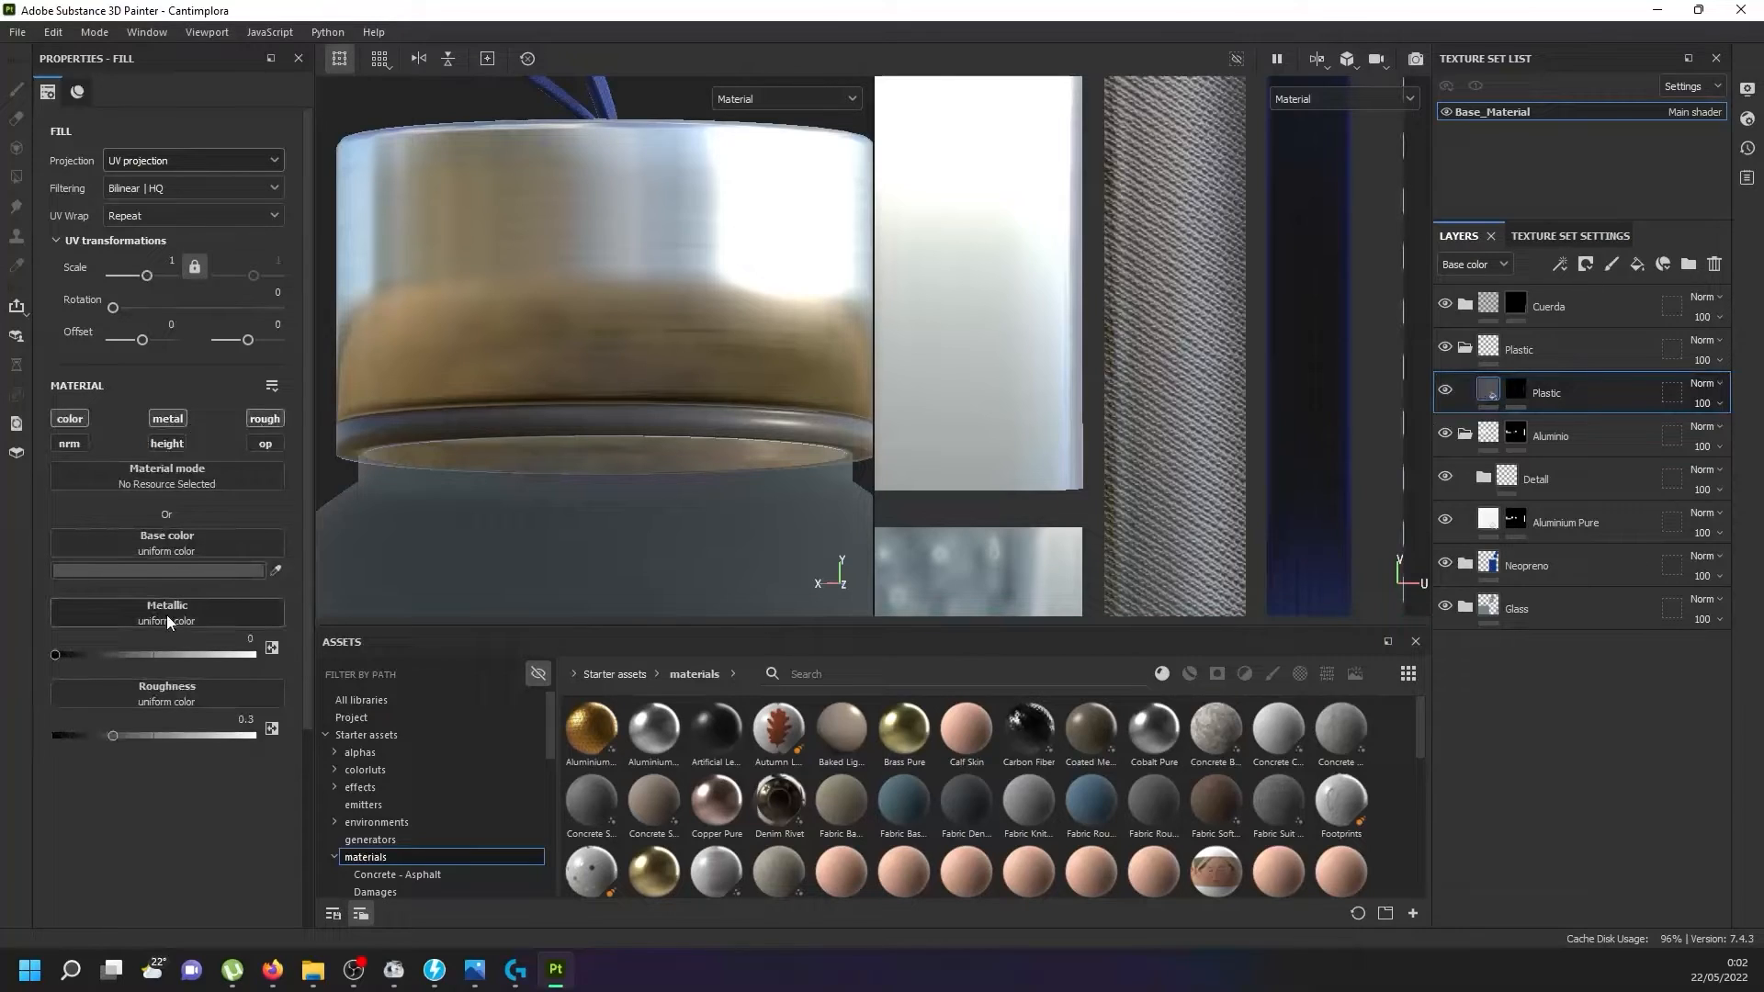
Set the Plastic layer's metallic value to 0.2.
drag(57, 654, 65, 653)
click(235, 638)
text(0.2)
mouse_move(114, 732)
mouse_down()
mouse_move(211, 721)
mouse_move(20, 709)
mouse_move(113, 716)
mouse_up()
scroll(529, 488, down, 2)
alt+drag(529, 498, 629, 479)
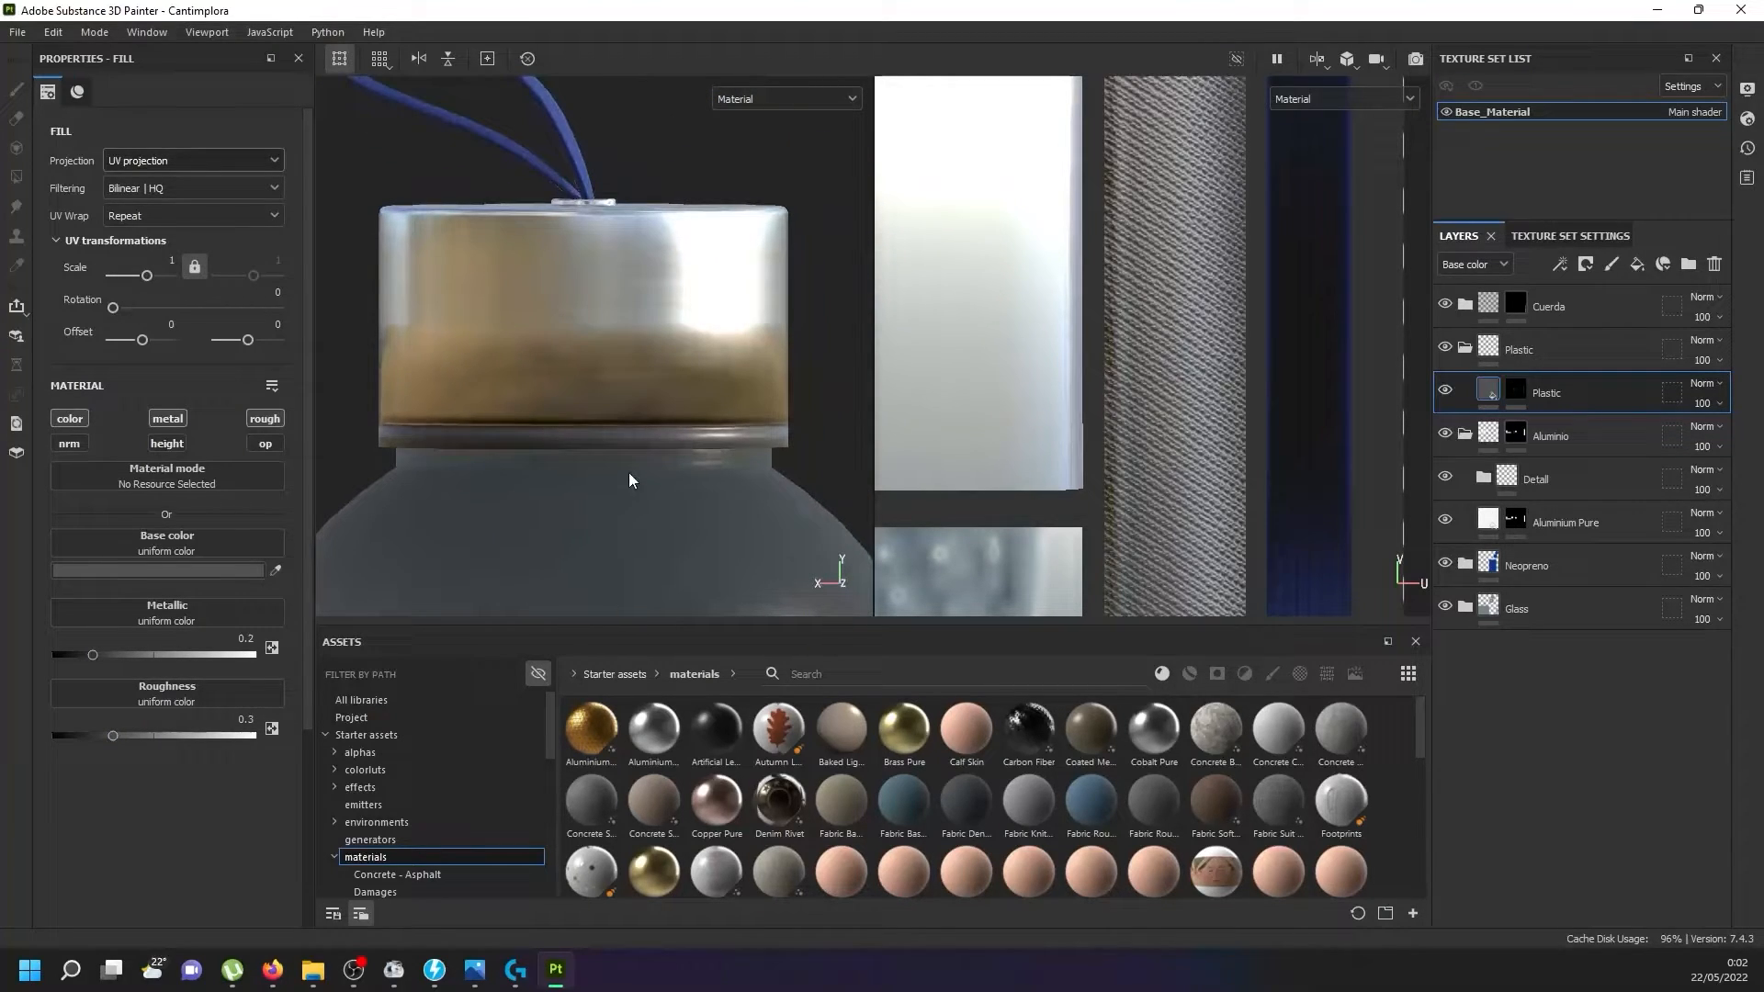
Expand the Glass folder, enable the metallic channel on its Glass fill layer, and set the metallic value to 1.
alt+drag(747, 388, 675, 461)
scroll(678, 412, down, 6)
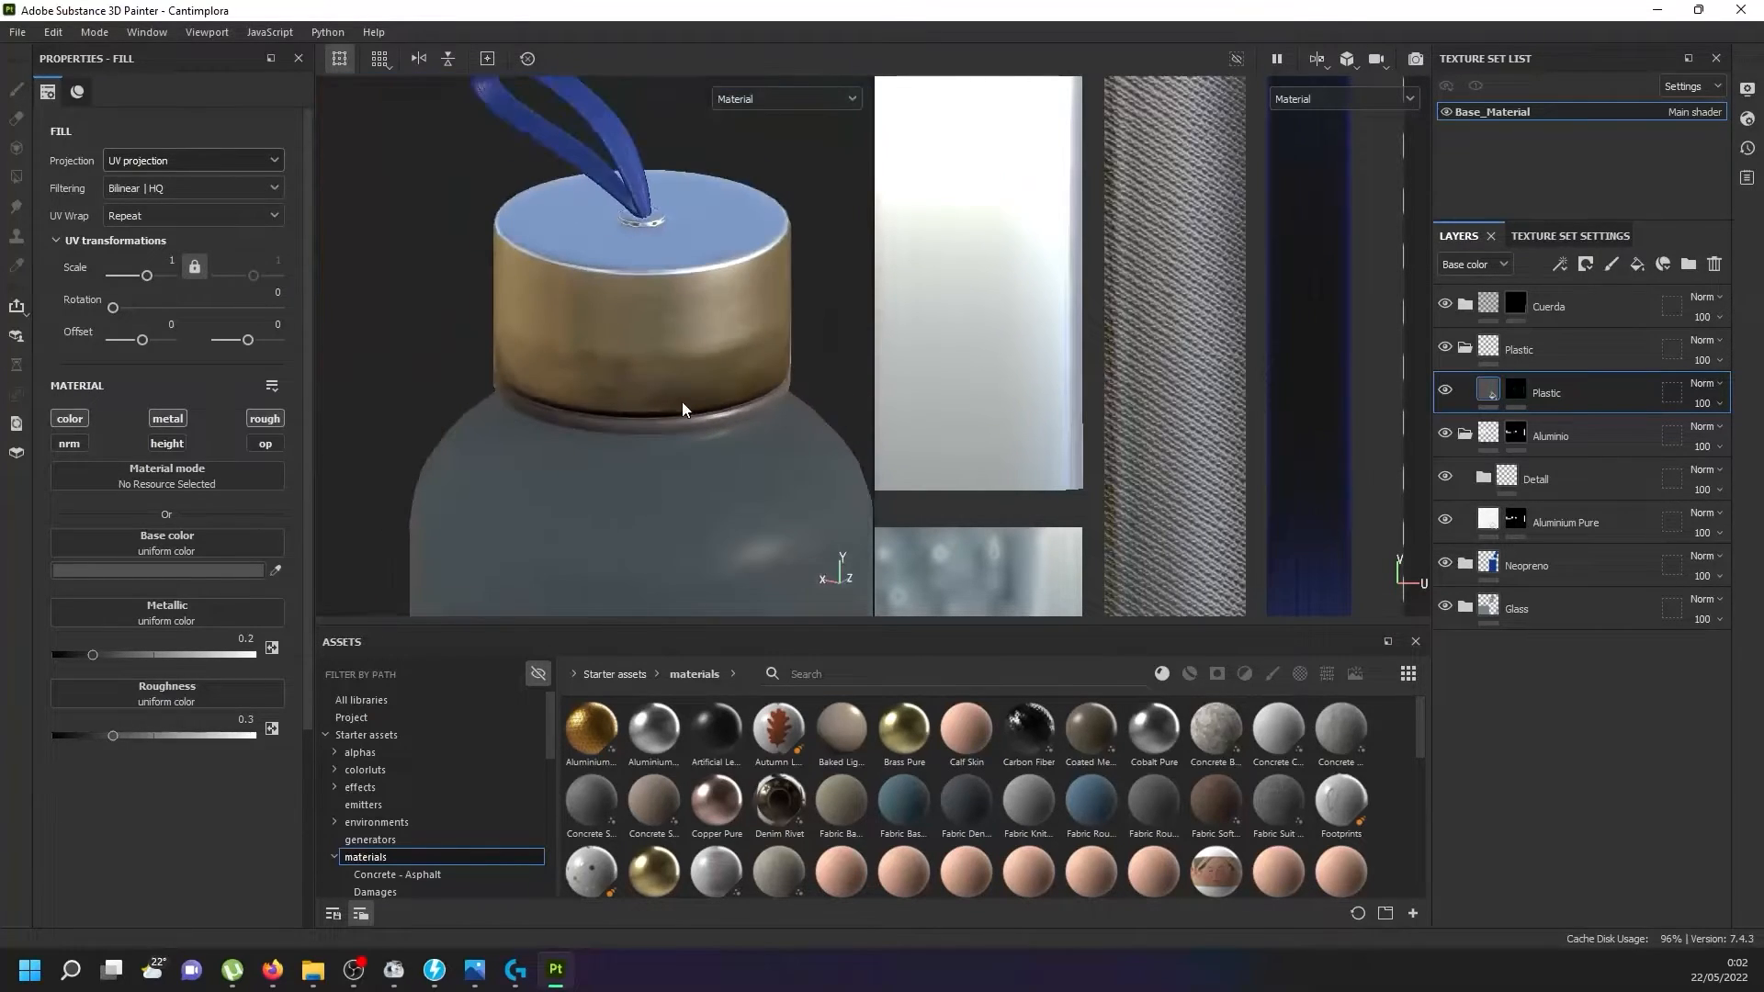
scroll(681, 425, down, 3)
scroll(674, 489, up, 3)
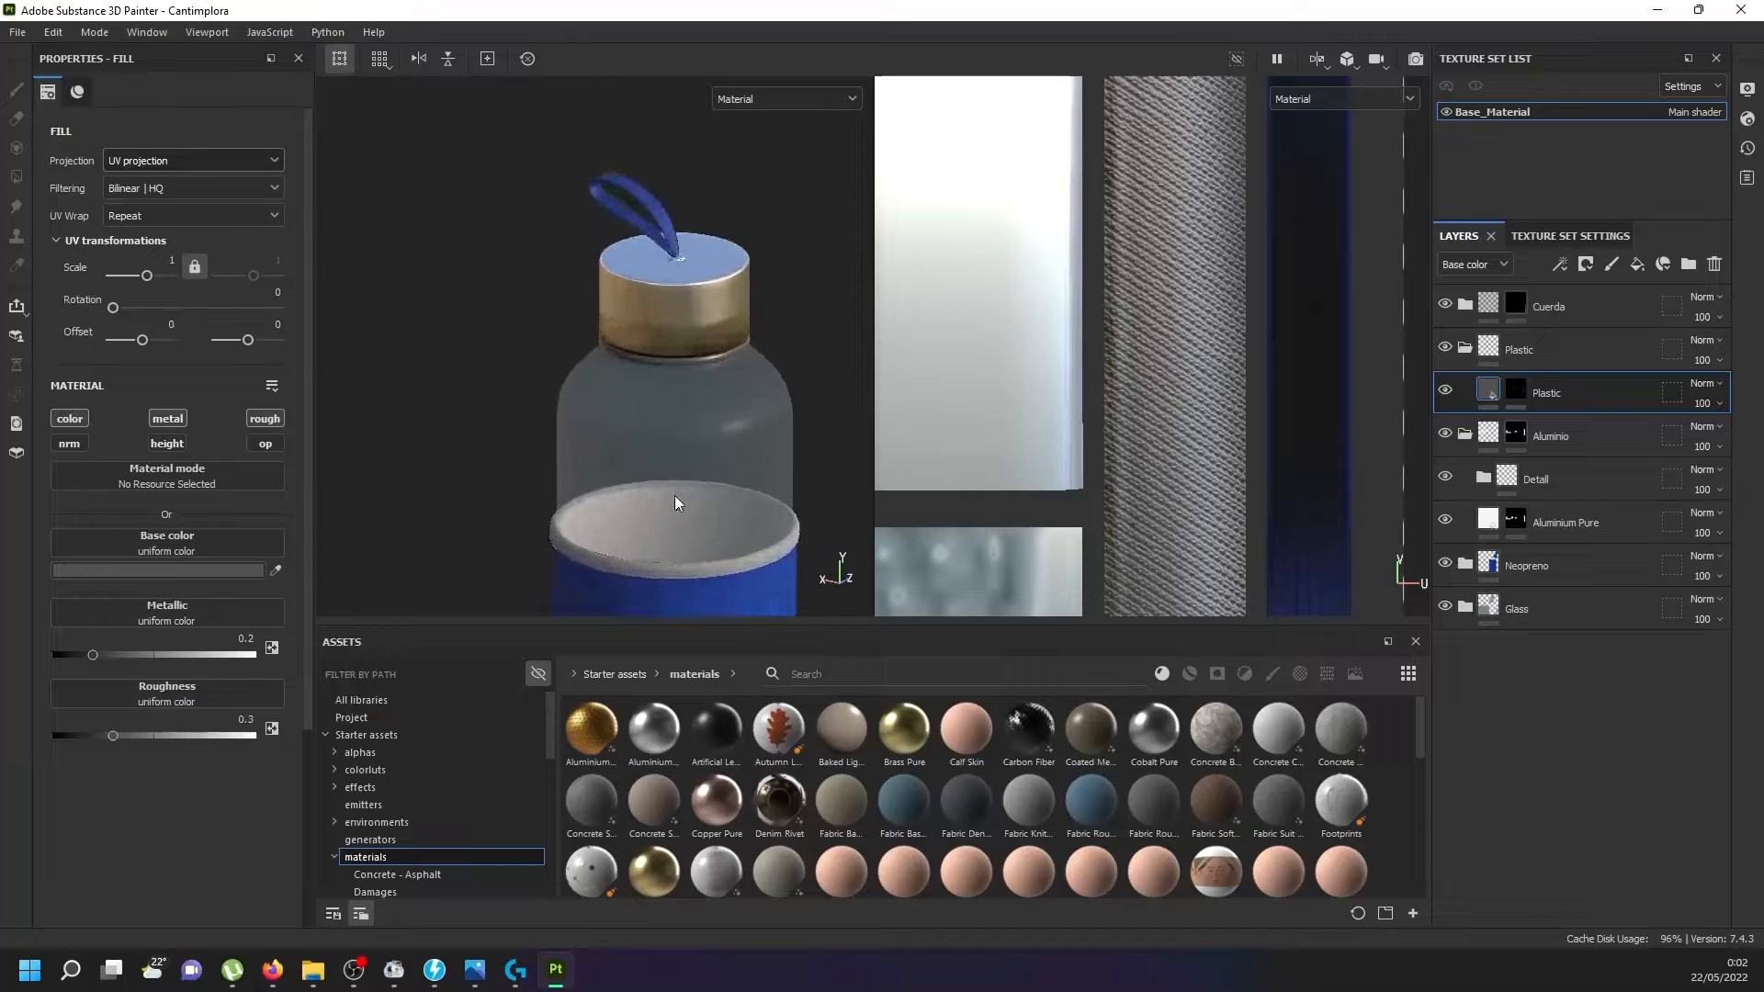
click(1466, 607)
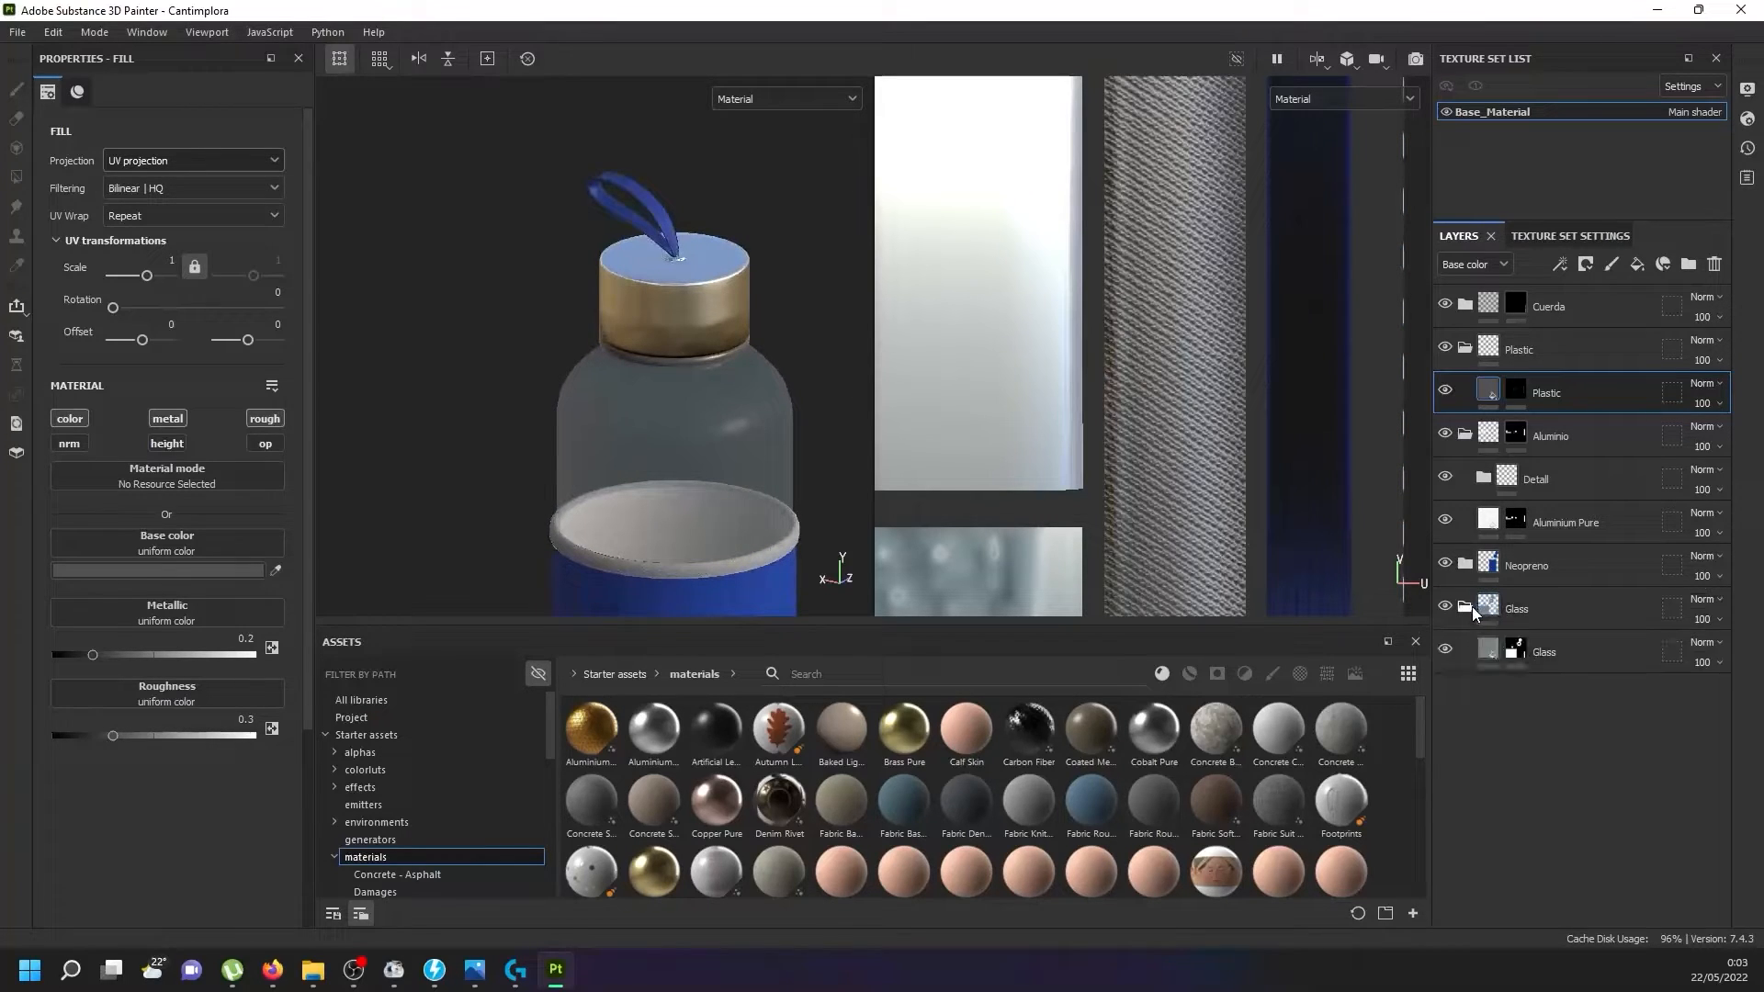
click(1495, 647)
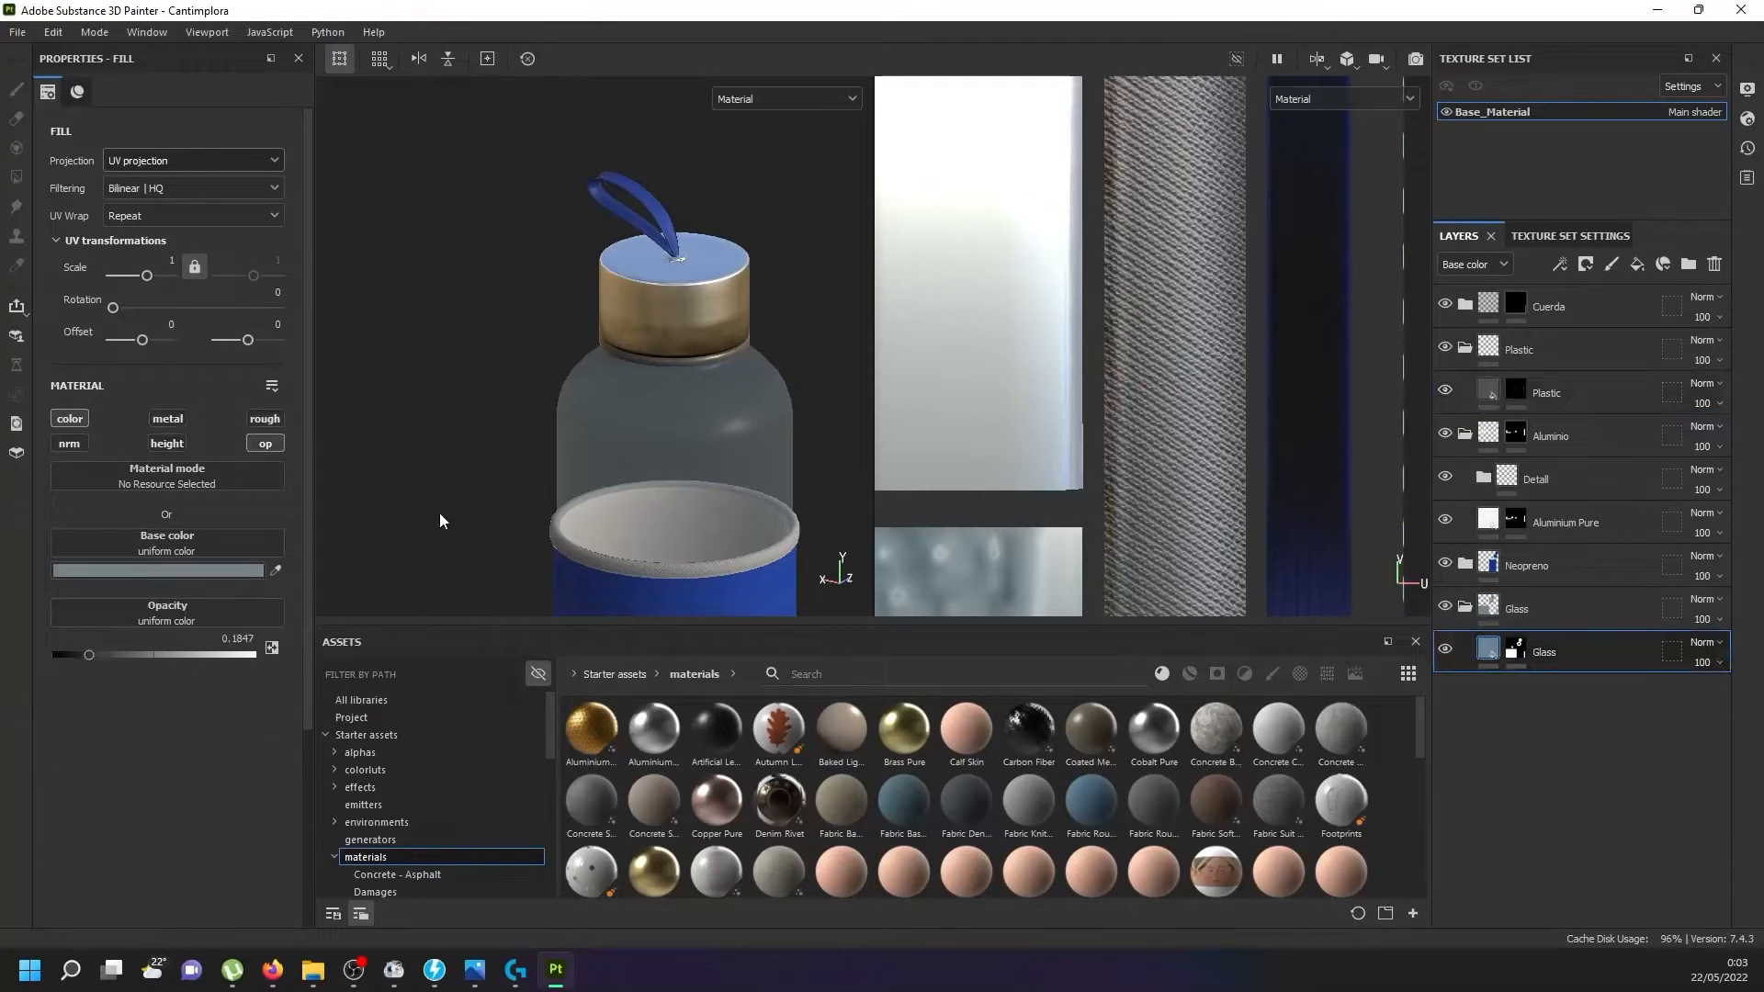
scroll(630, 443, up, 4)
alt+drag(631, 444, 605, 362)
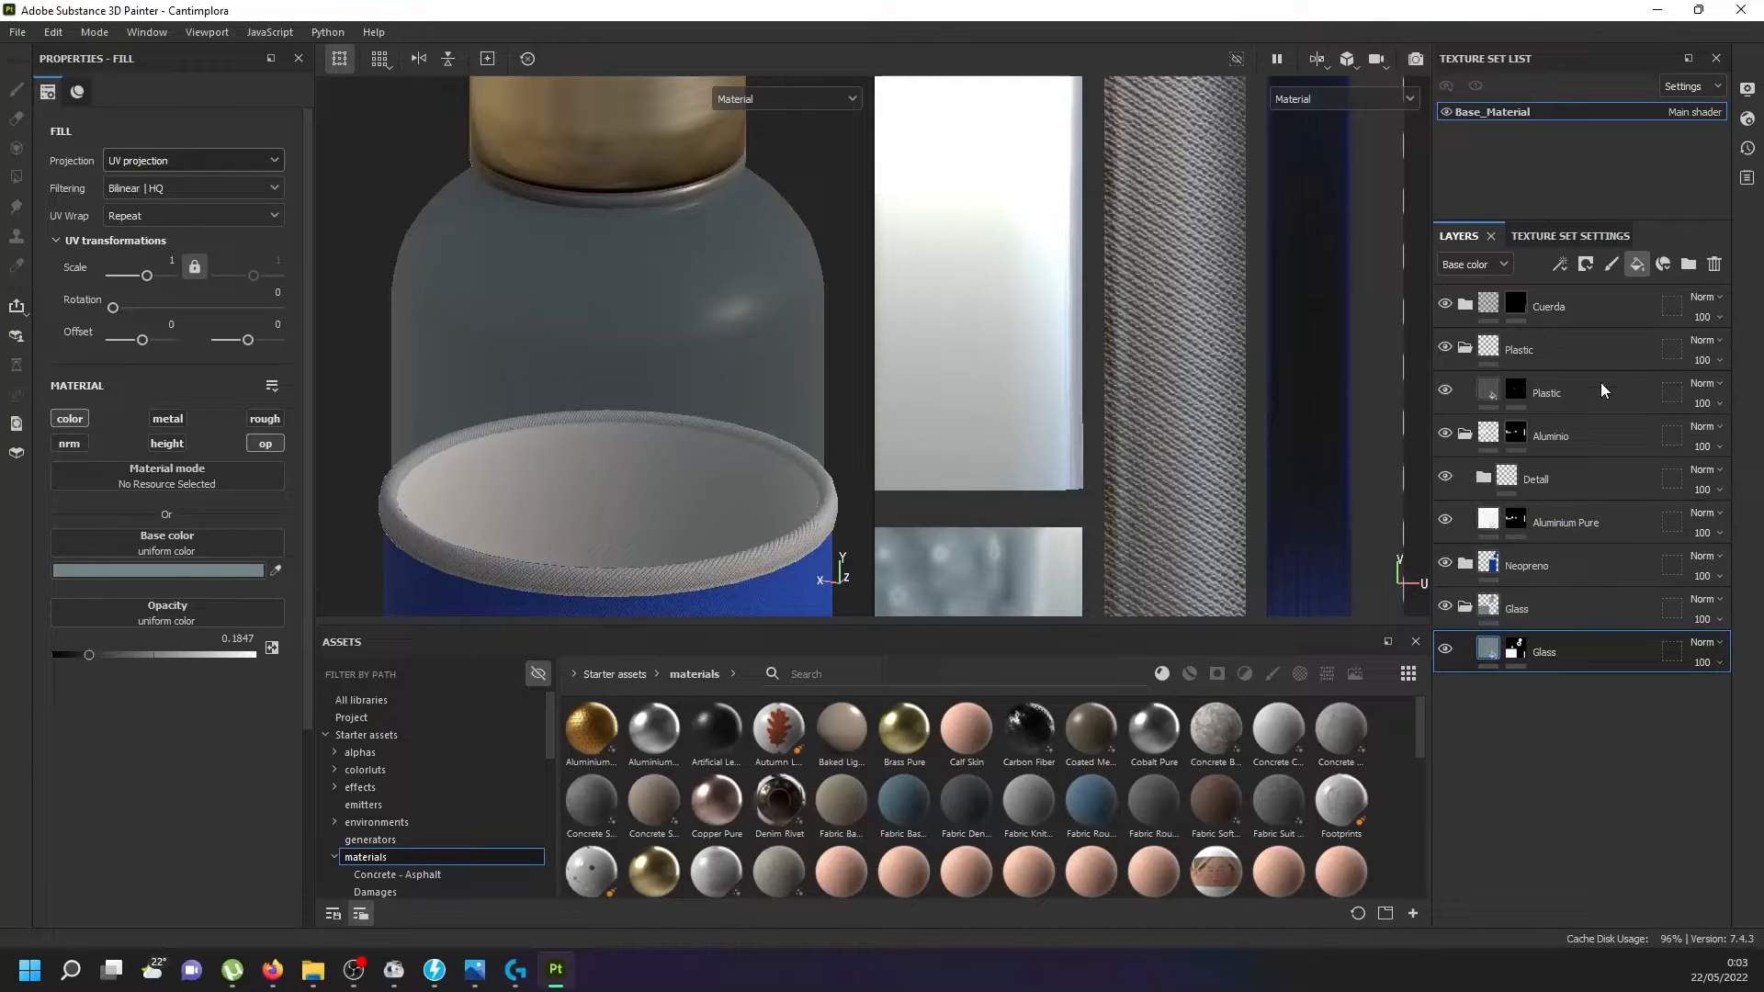
click(1637, 263)
key(ctrl+z)
click(168, 418)
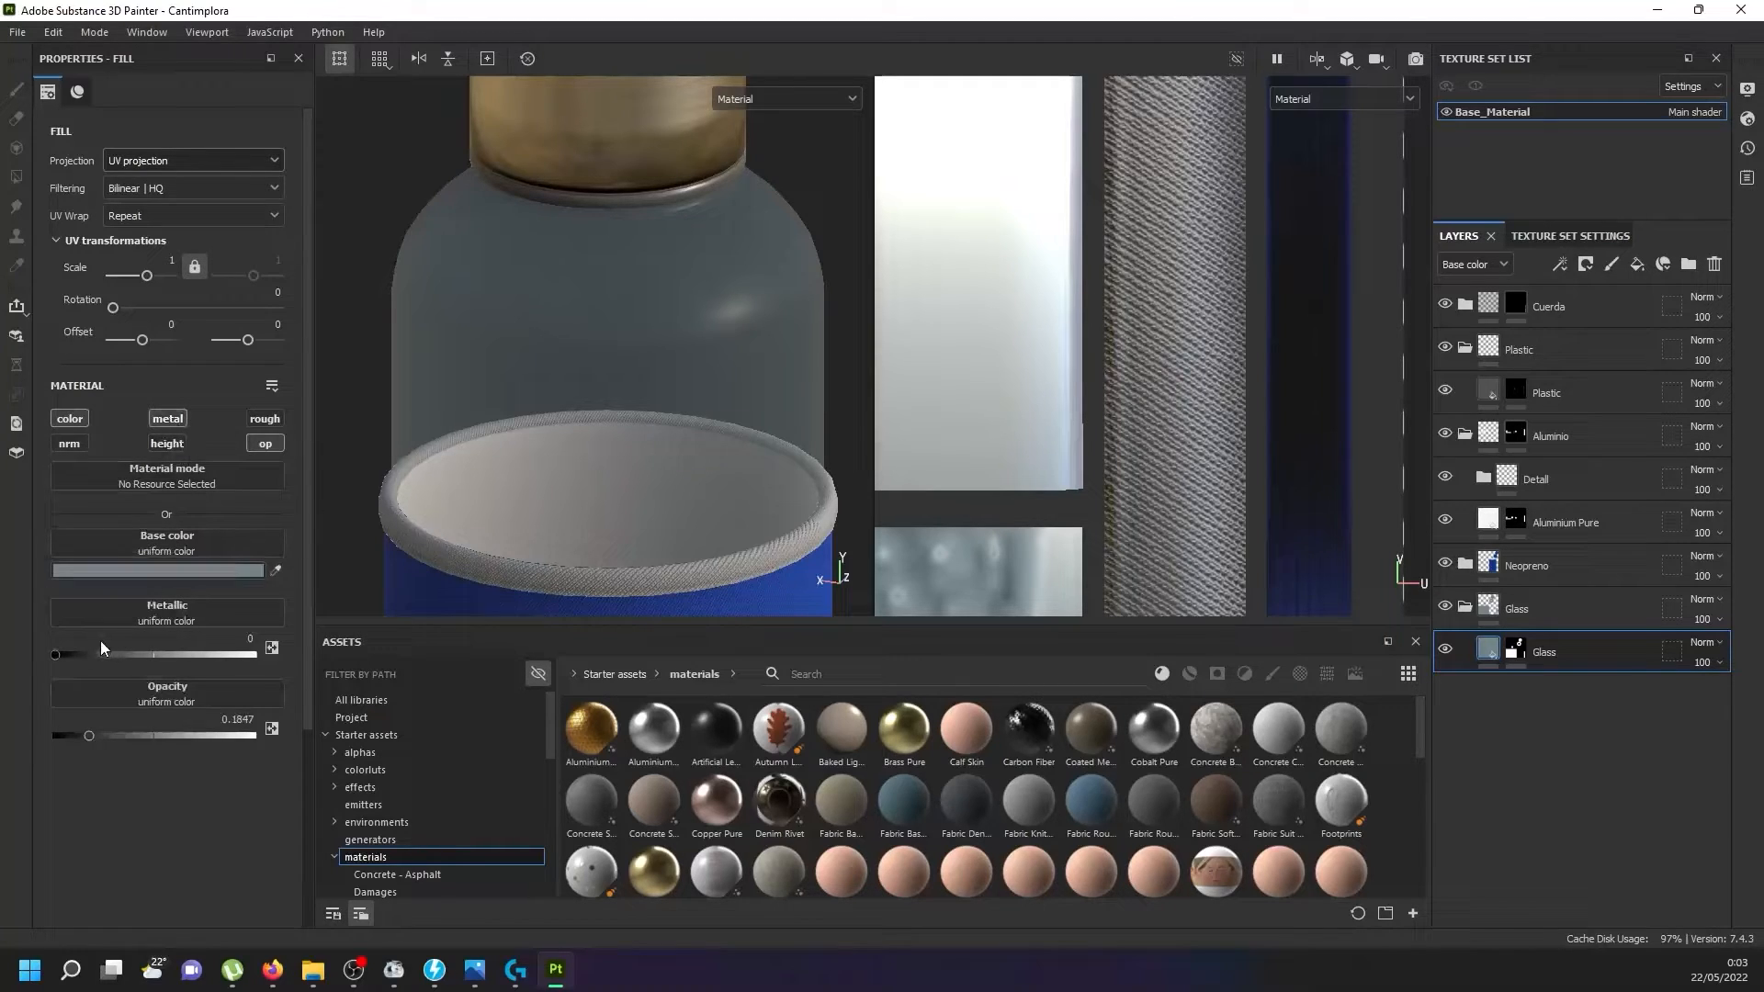
drag(58, 653, 252, 654)
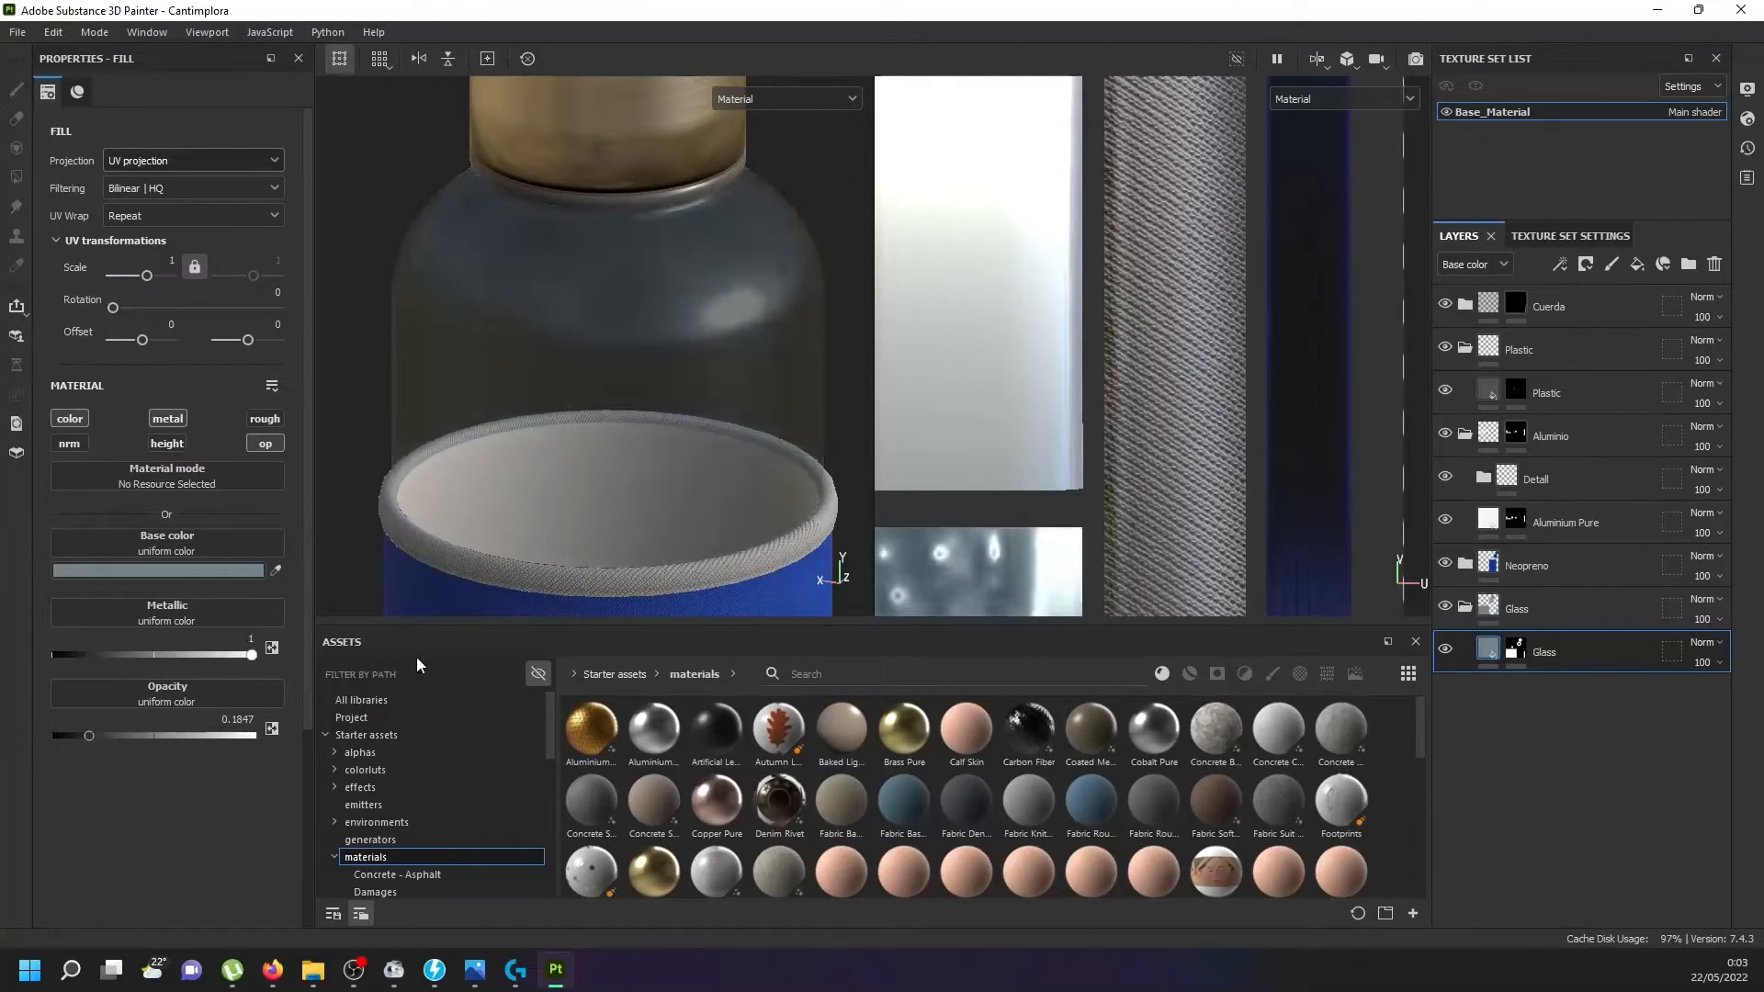
Set the Glass layer's opacity channel to 0.4 after trying 0.3.
scroll(632, 405, down, 3)
scroll(632, 405, up, 2)
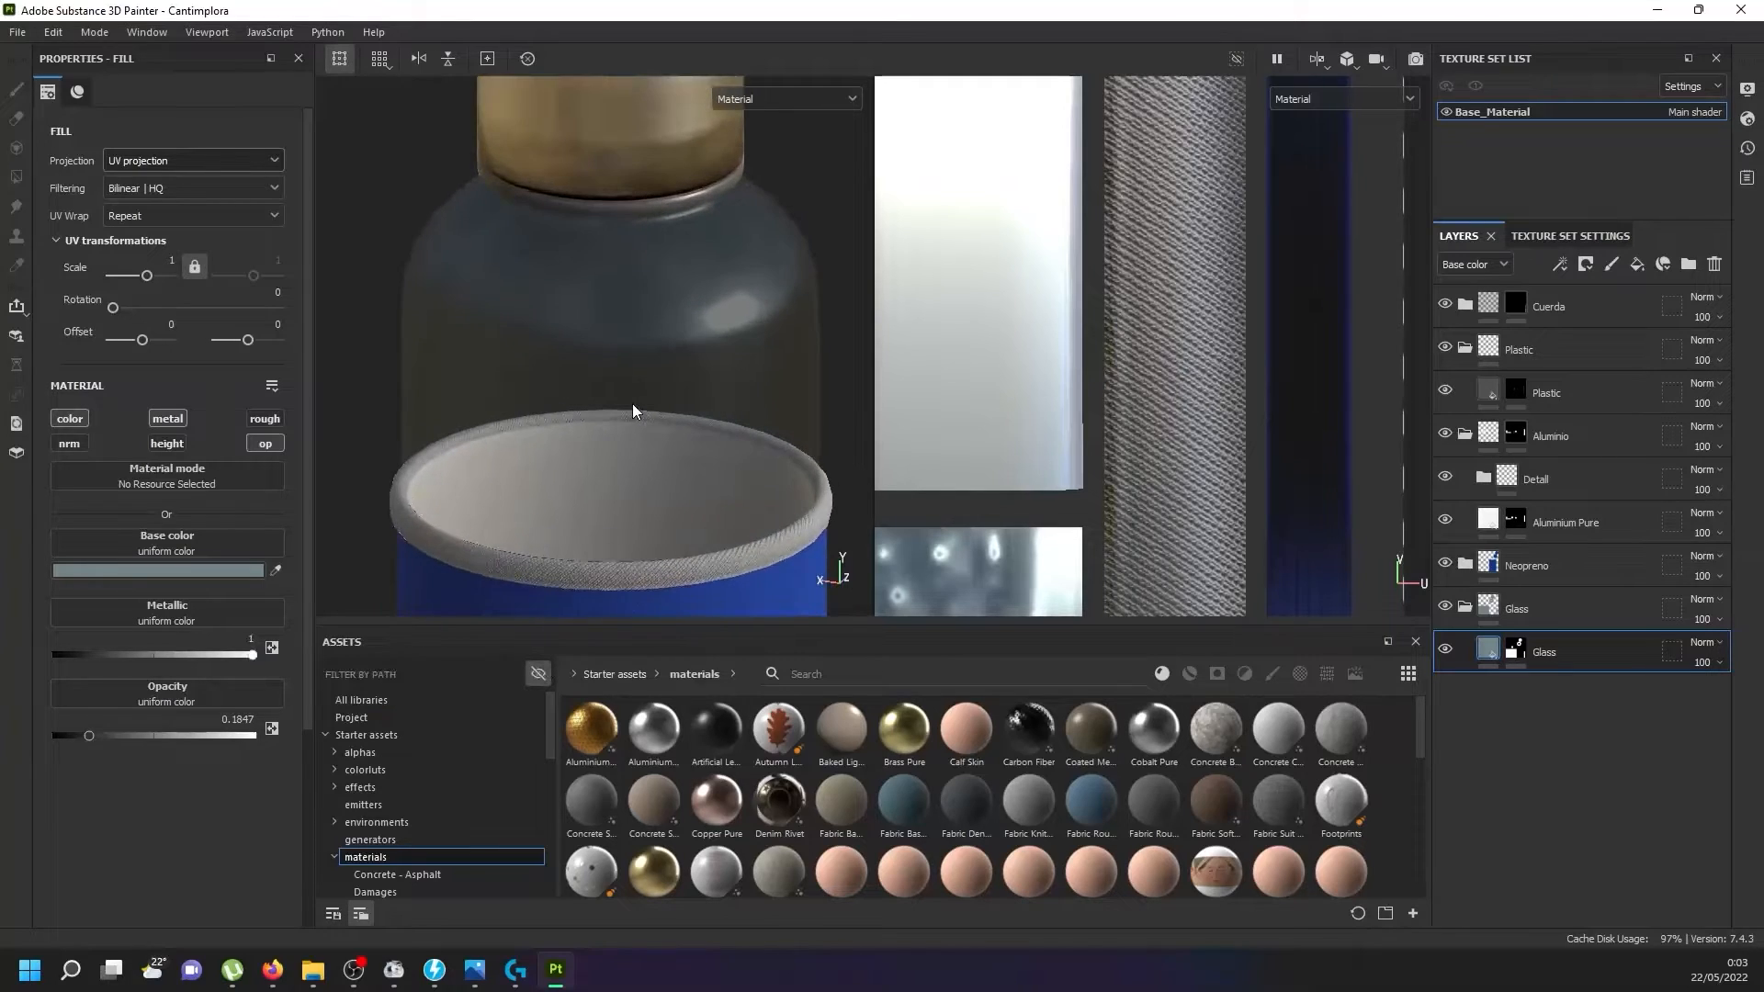
scroll(531, 447, down, 1)
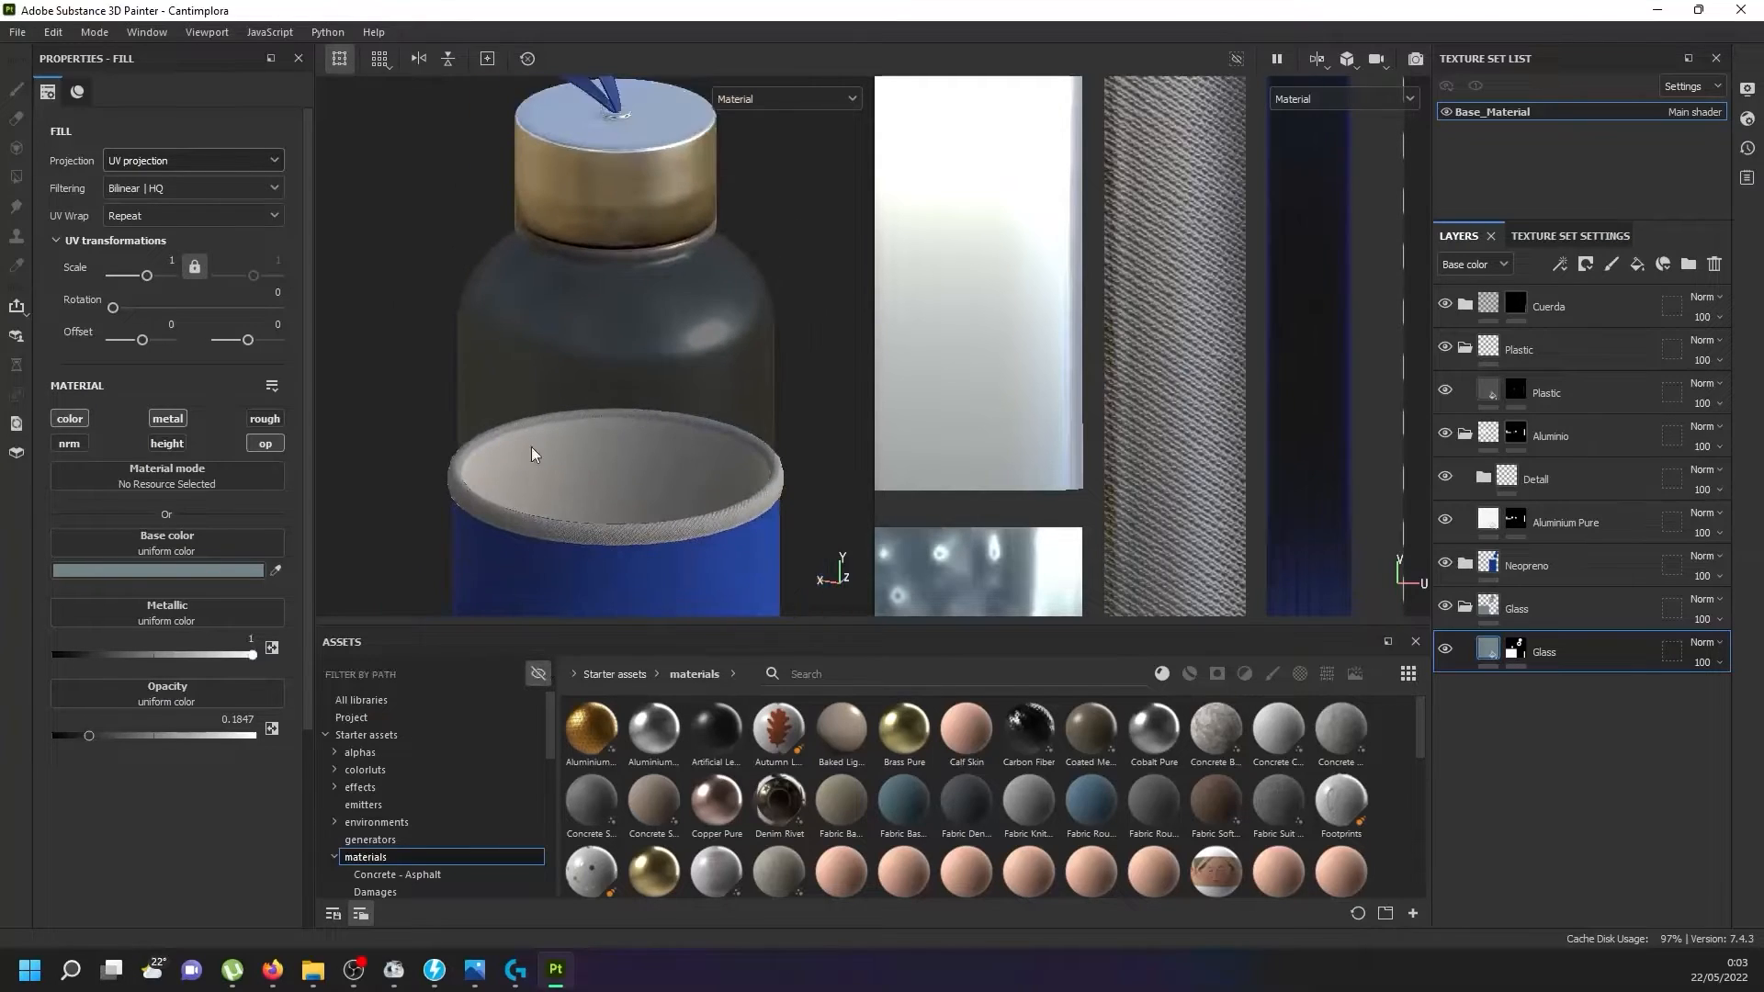
double_click(221, 719)
key(Return)
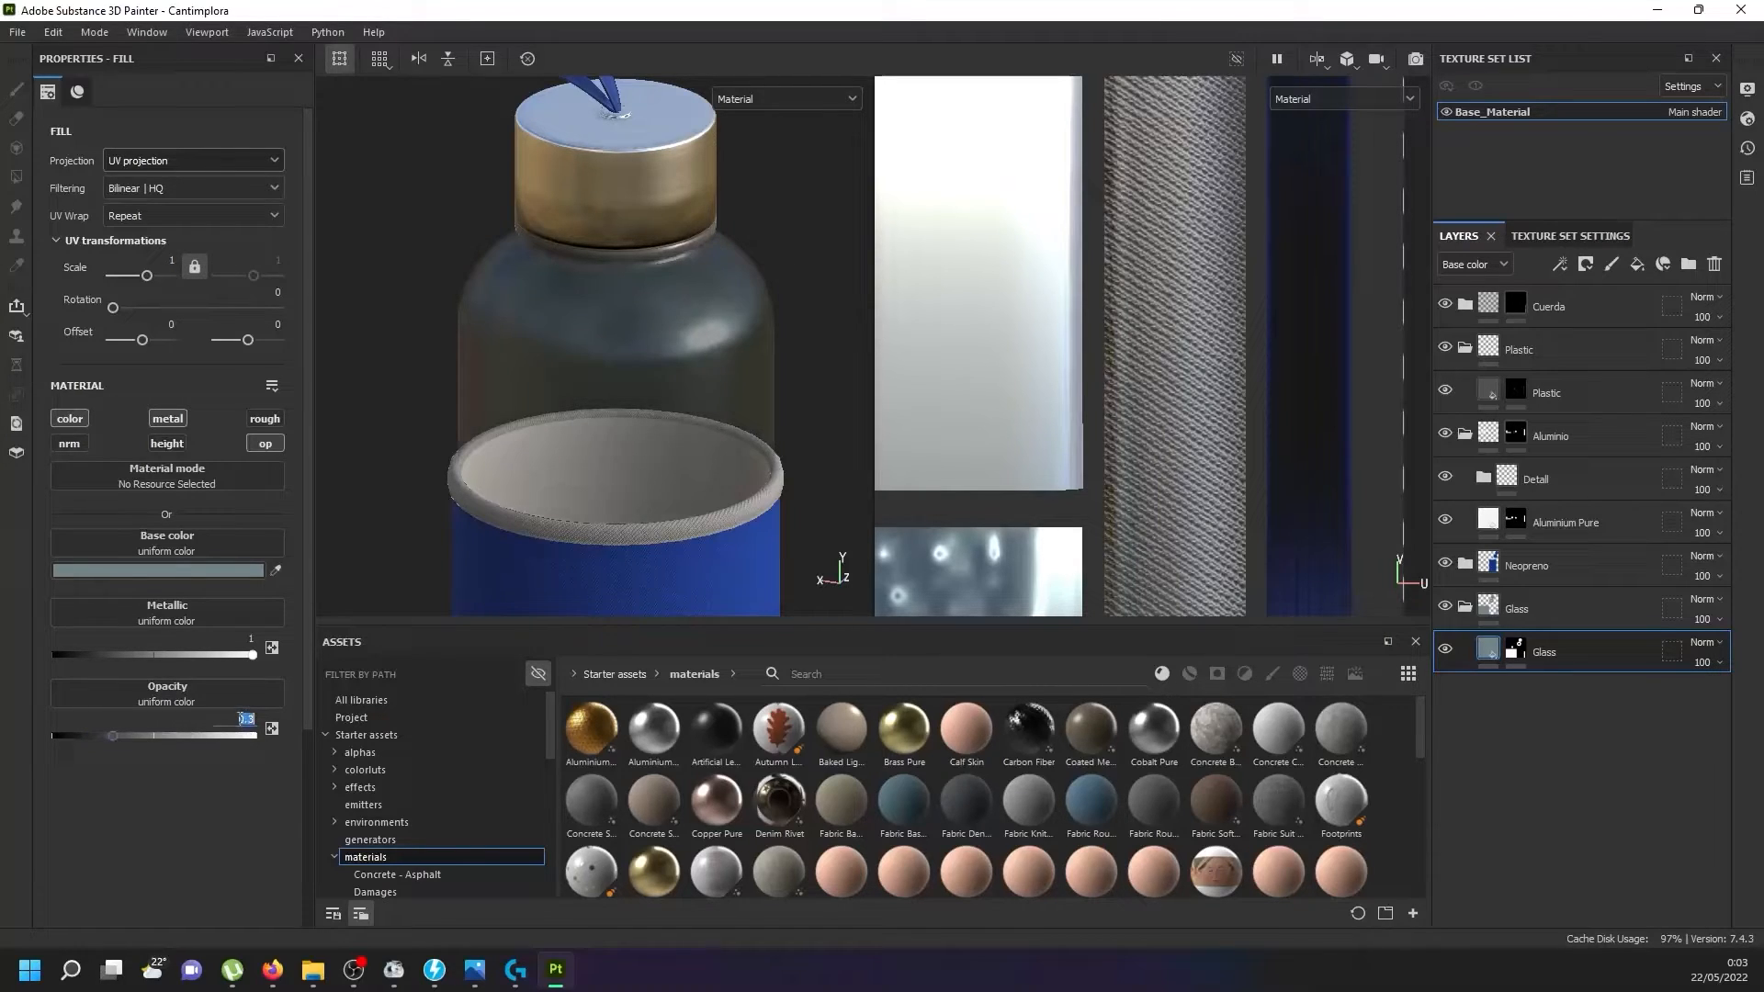
text(0.4)
key(Return)
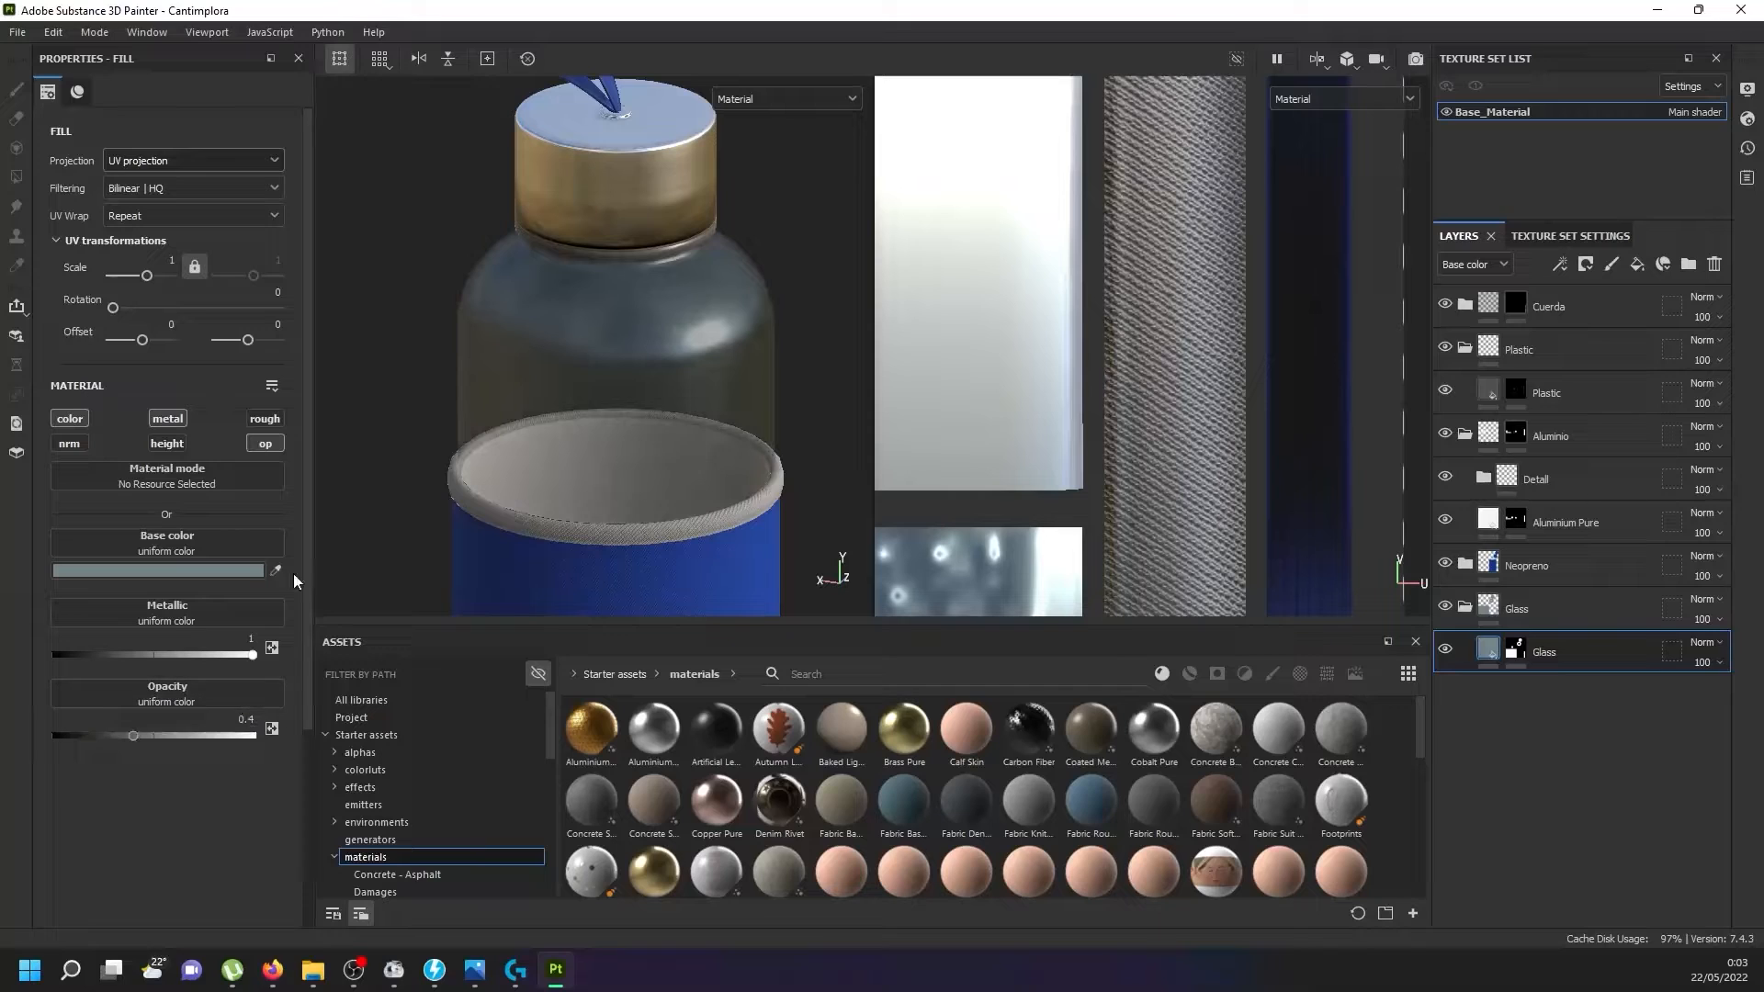
Enable the Glass layer's roughness channel and try a roughness of 0 on the bottle.
alt+drag(513, 417, 467, 323)
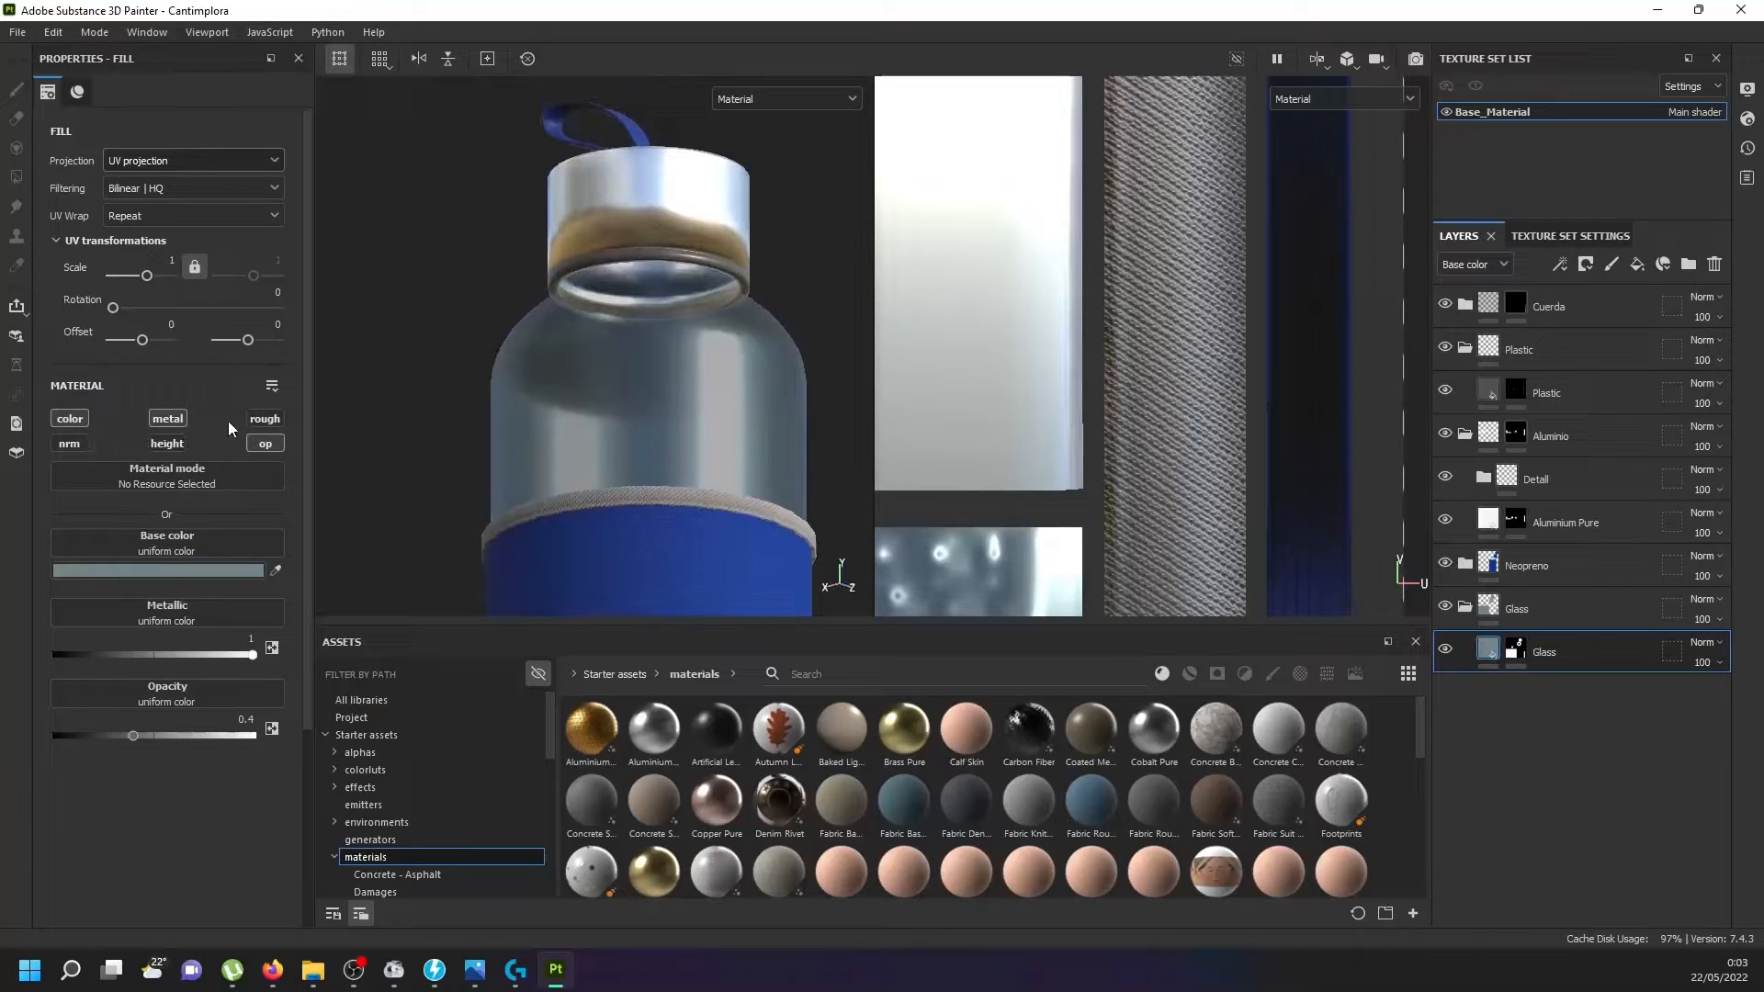
click(257, 419)
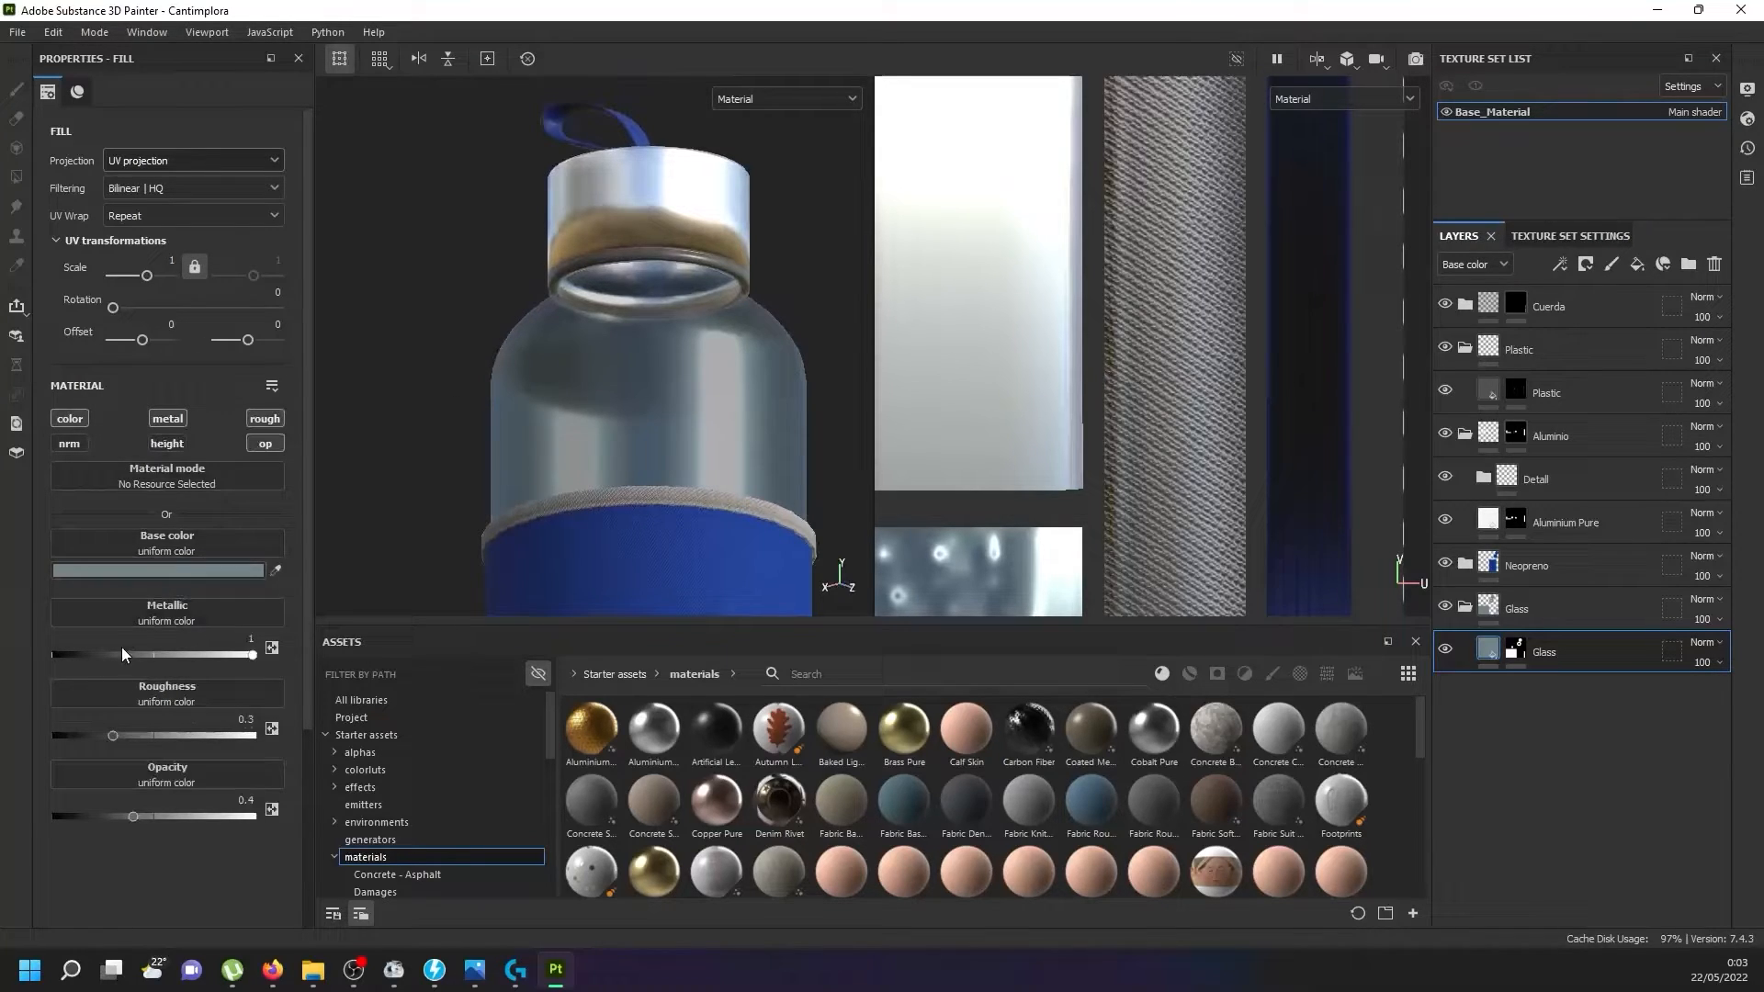
drag(113, 735, 3, 733)
scroll(516, 410, down, 3)
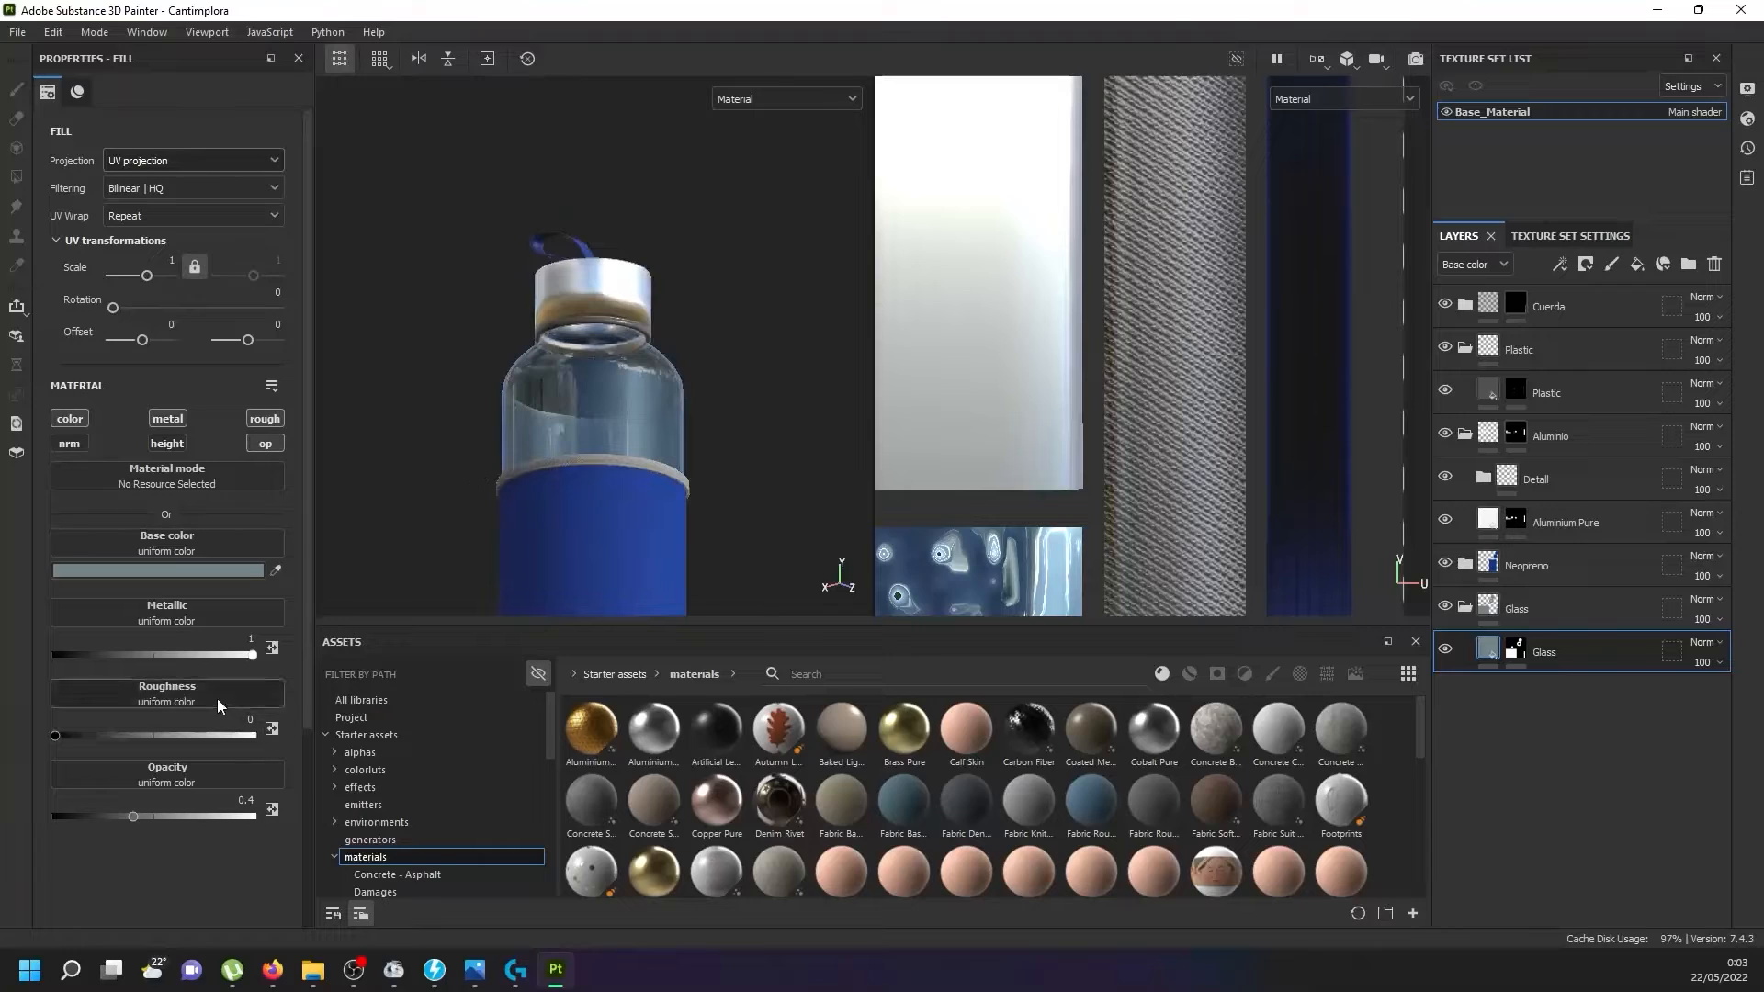
Try a Glass roughness of 0.2, settle on 0.1, and check the reflections on the bottle.
click(241, 721)
text(0.2)
key(Return)
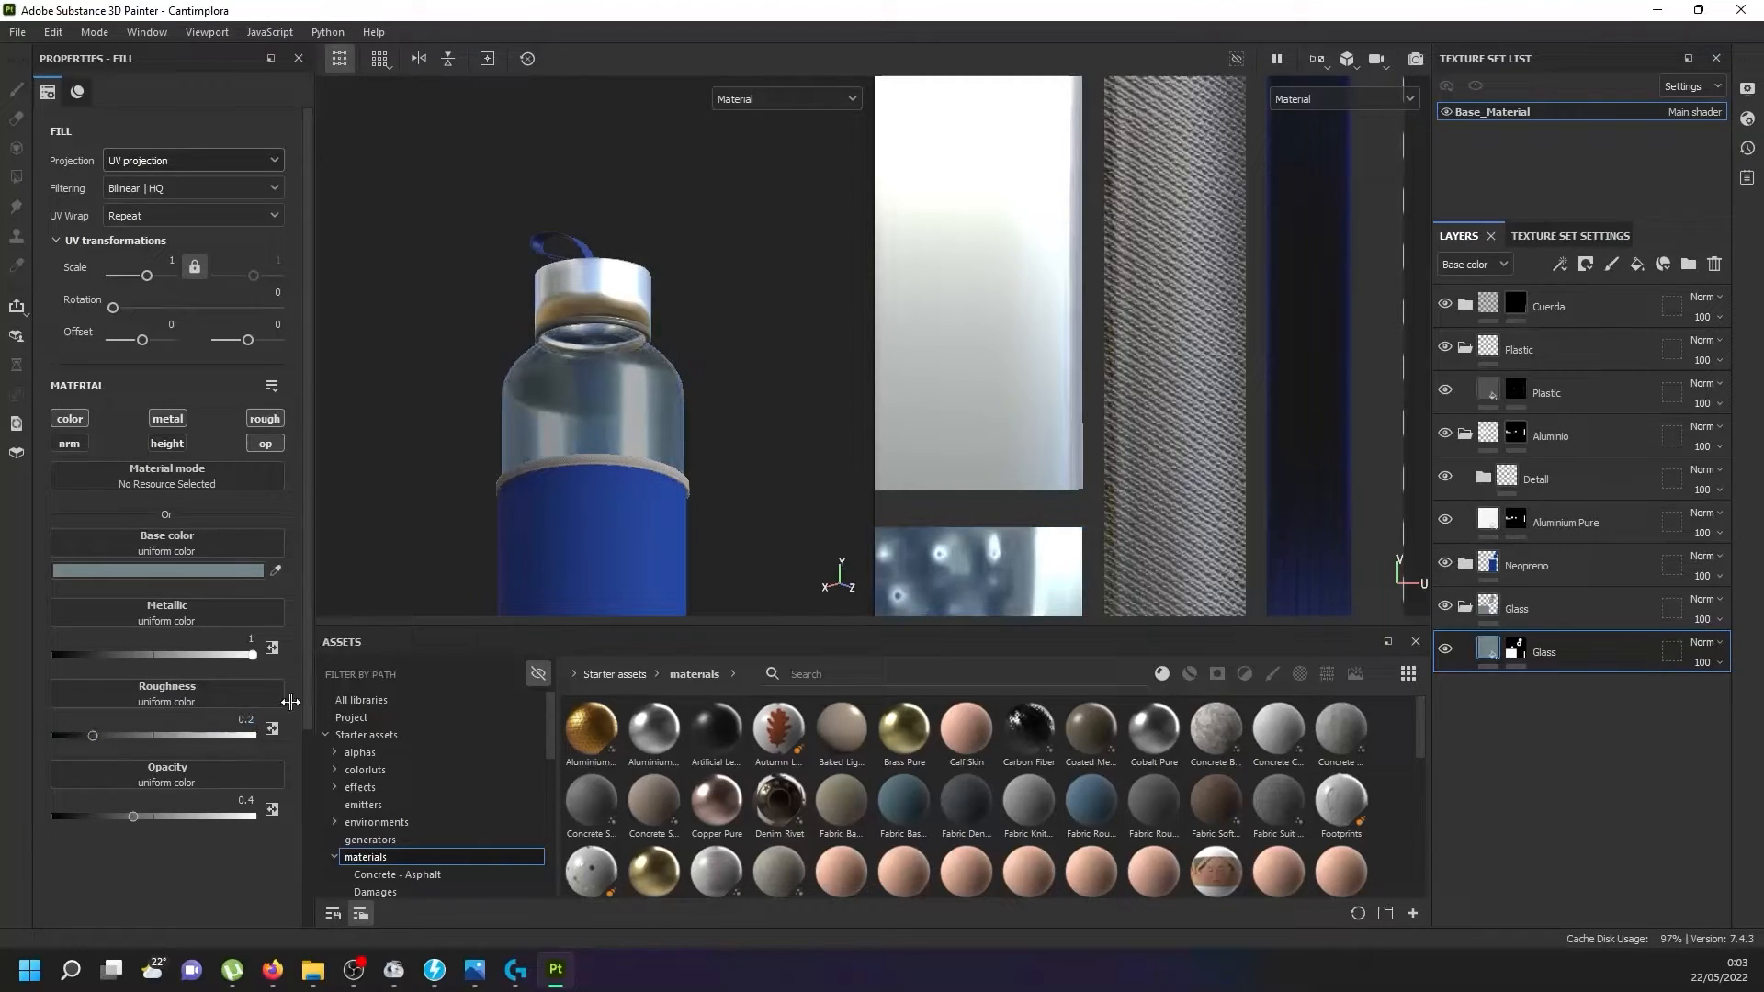
click(237, 720)
text(0.1)
key(Return)
mouse_move(591, 361)
alt+mouse_down()
mouse_move(562, 369)
mouse_move(573, 379)
alt+mouse_up()
scroll(572, 380, up, 3)
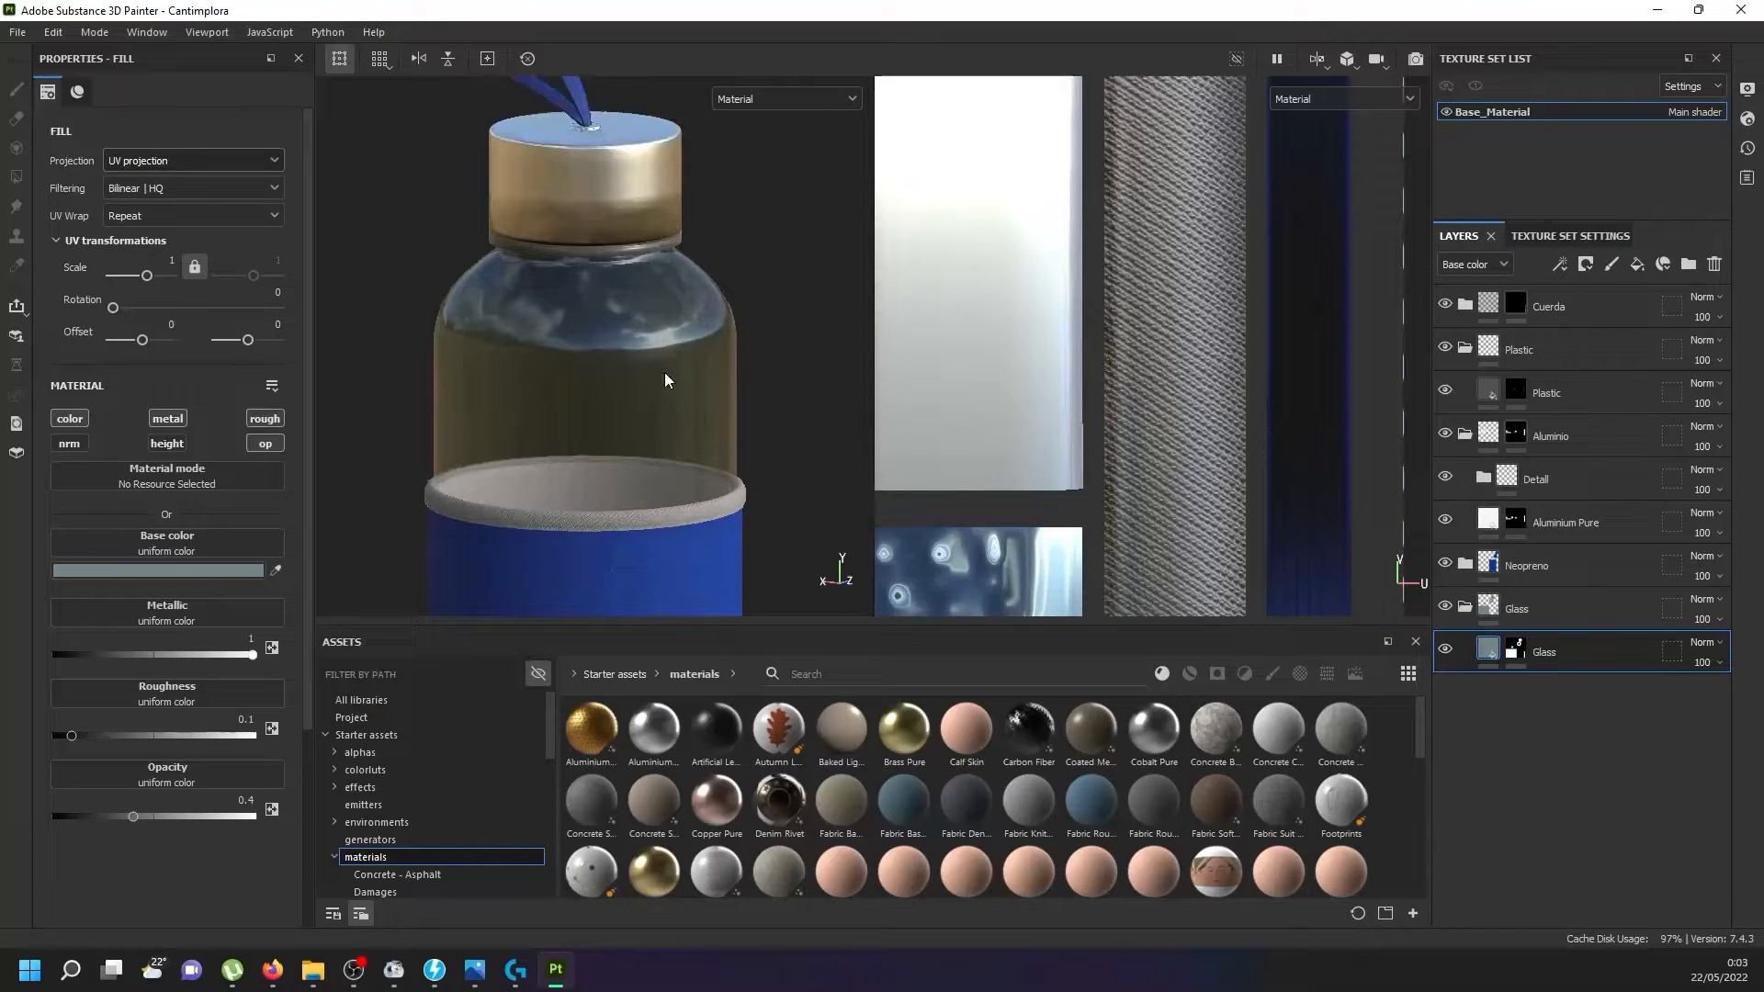
alt+drag(664, 372, 607, 420)
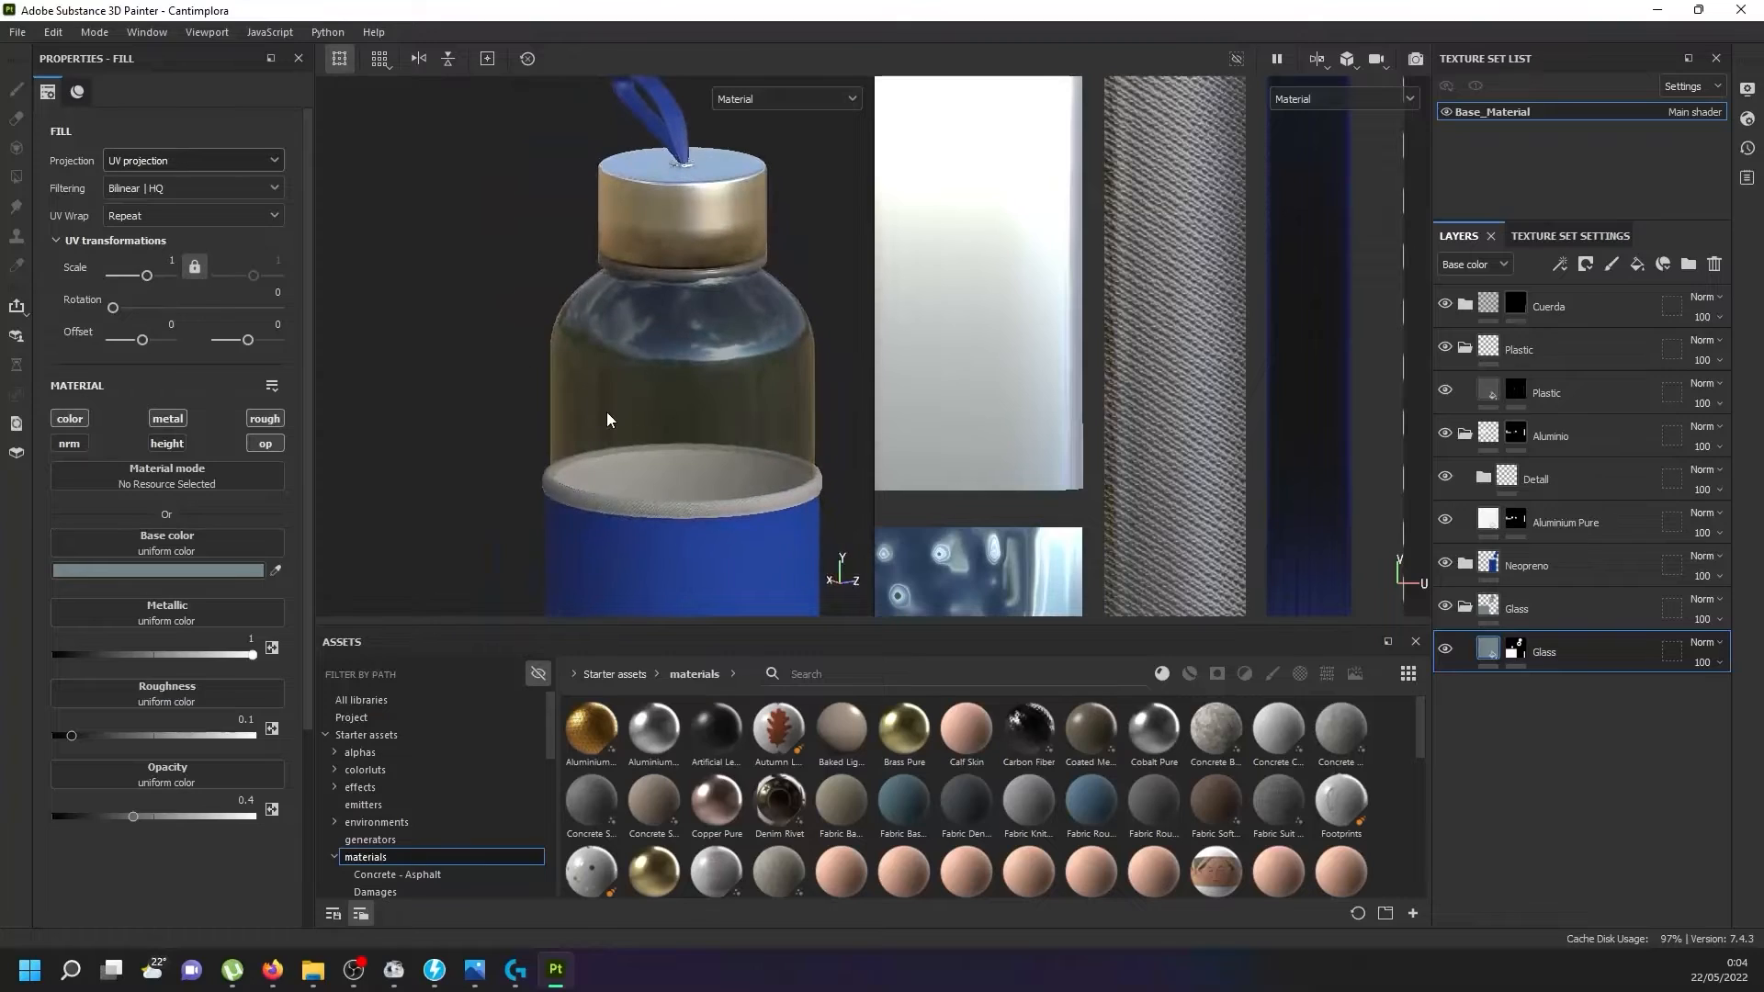
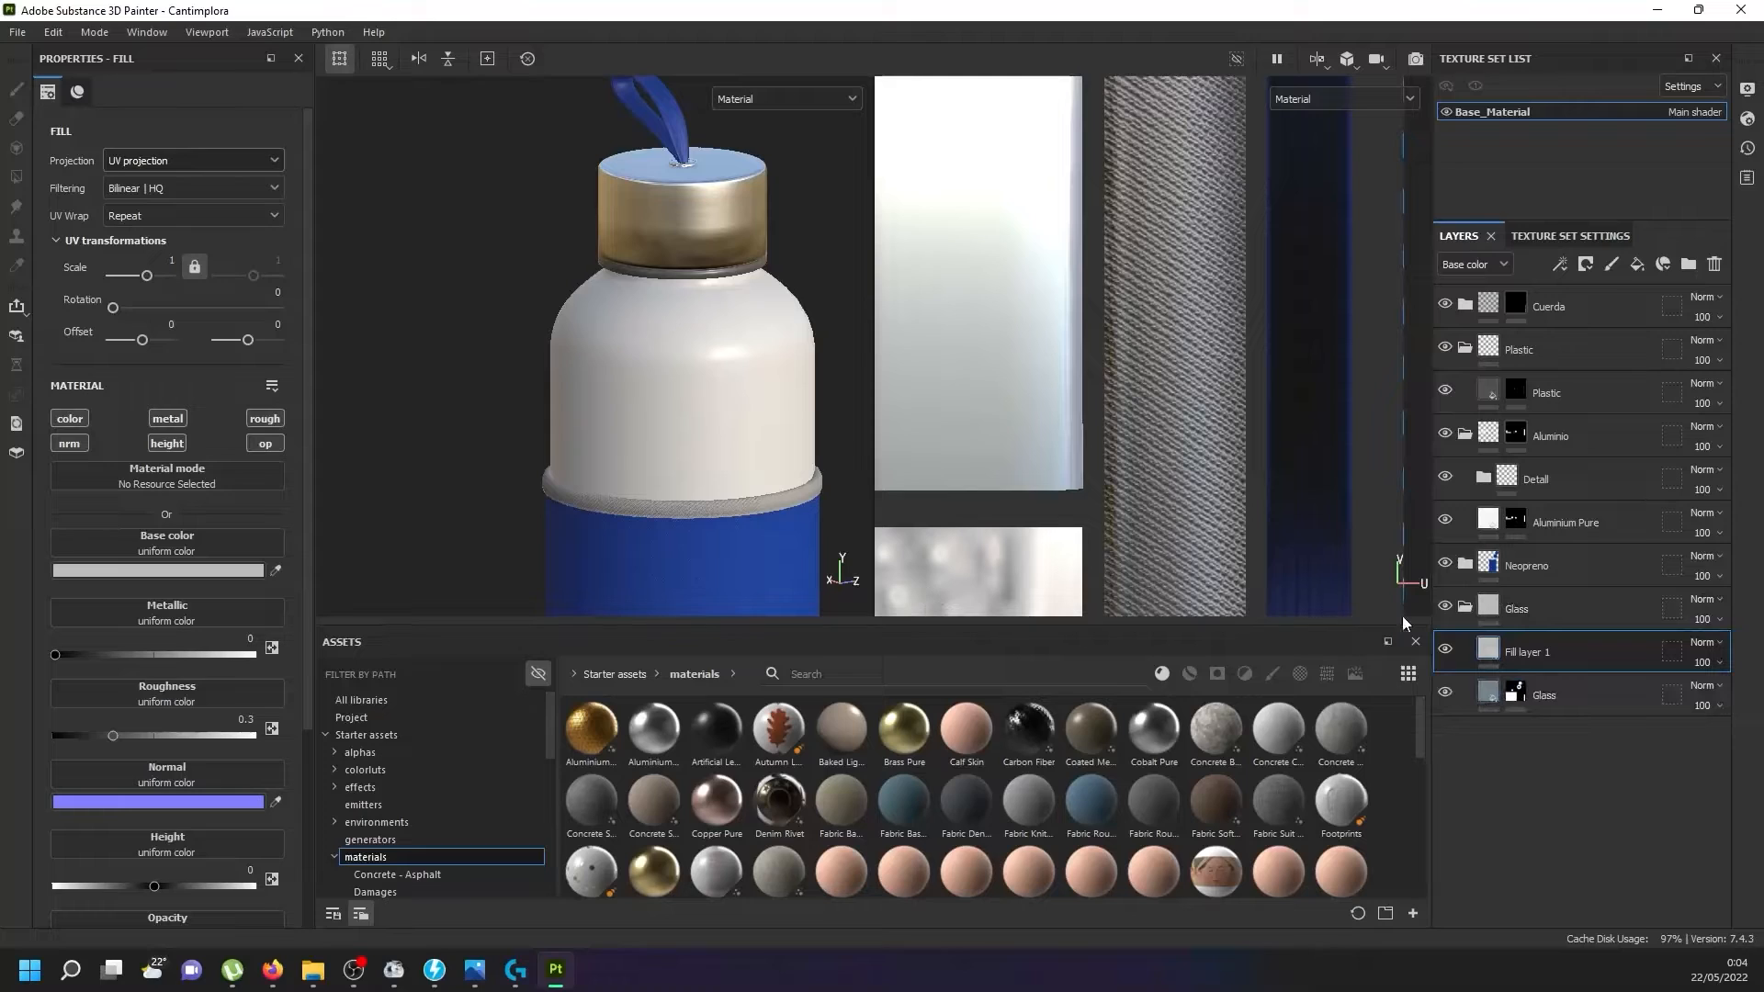
Add a black mask to the Glass folder and reveal only the bottle's glass parts with a whole-mesh polygon fill.
click(1540, 606)
right_click(1540, 605)
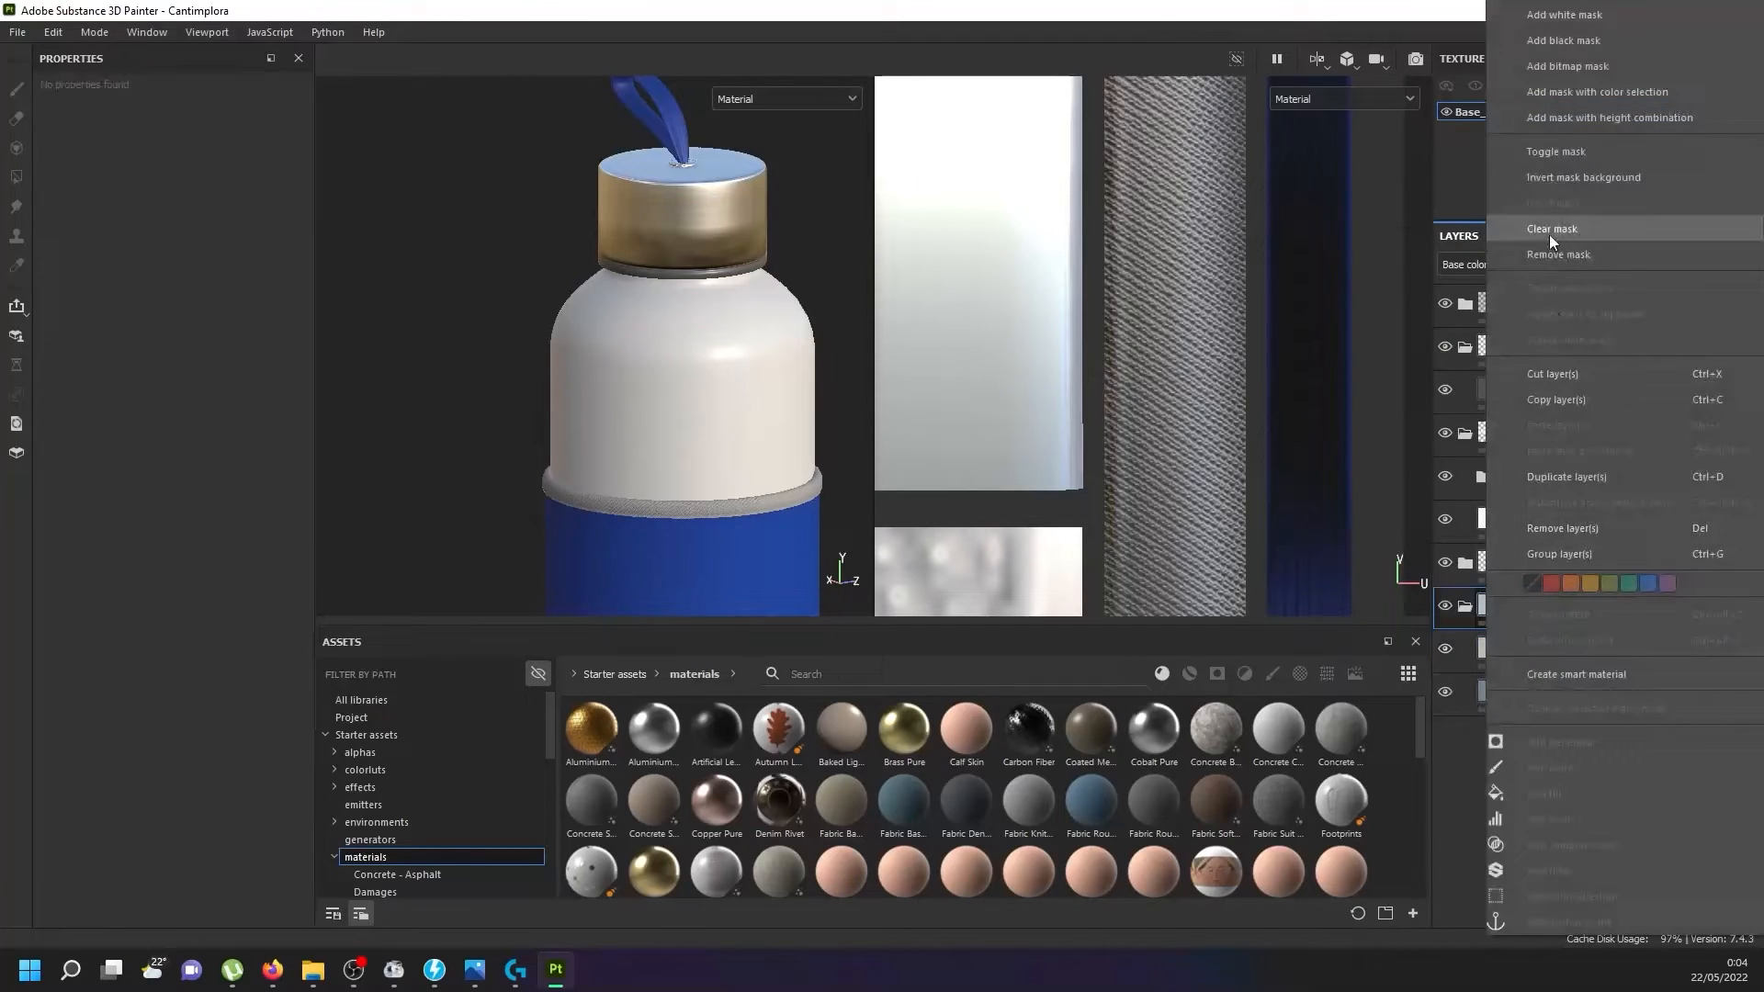
click(1584, 40)
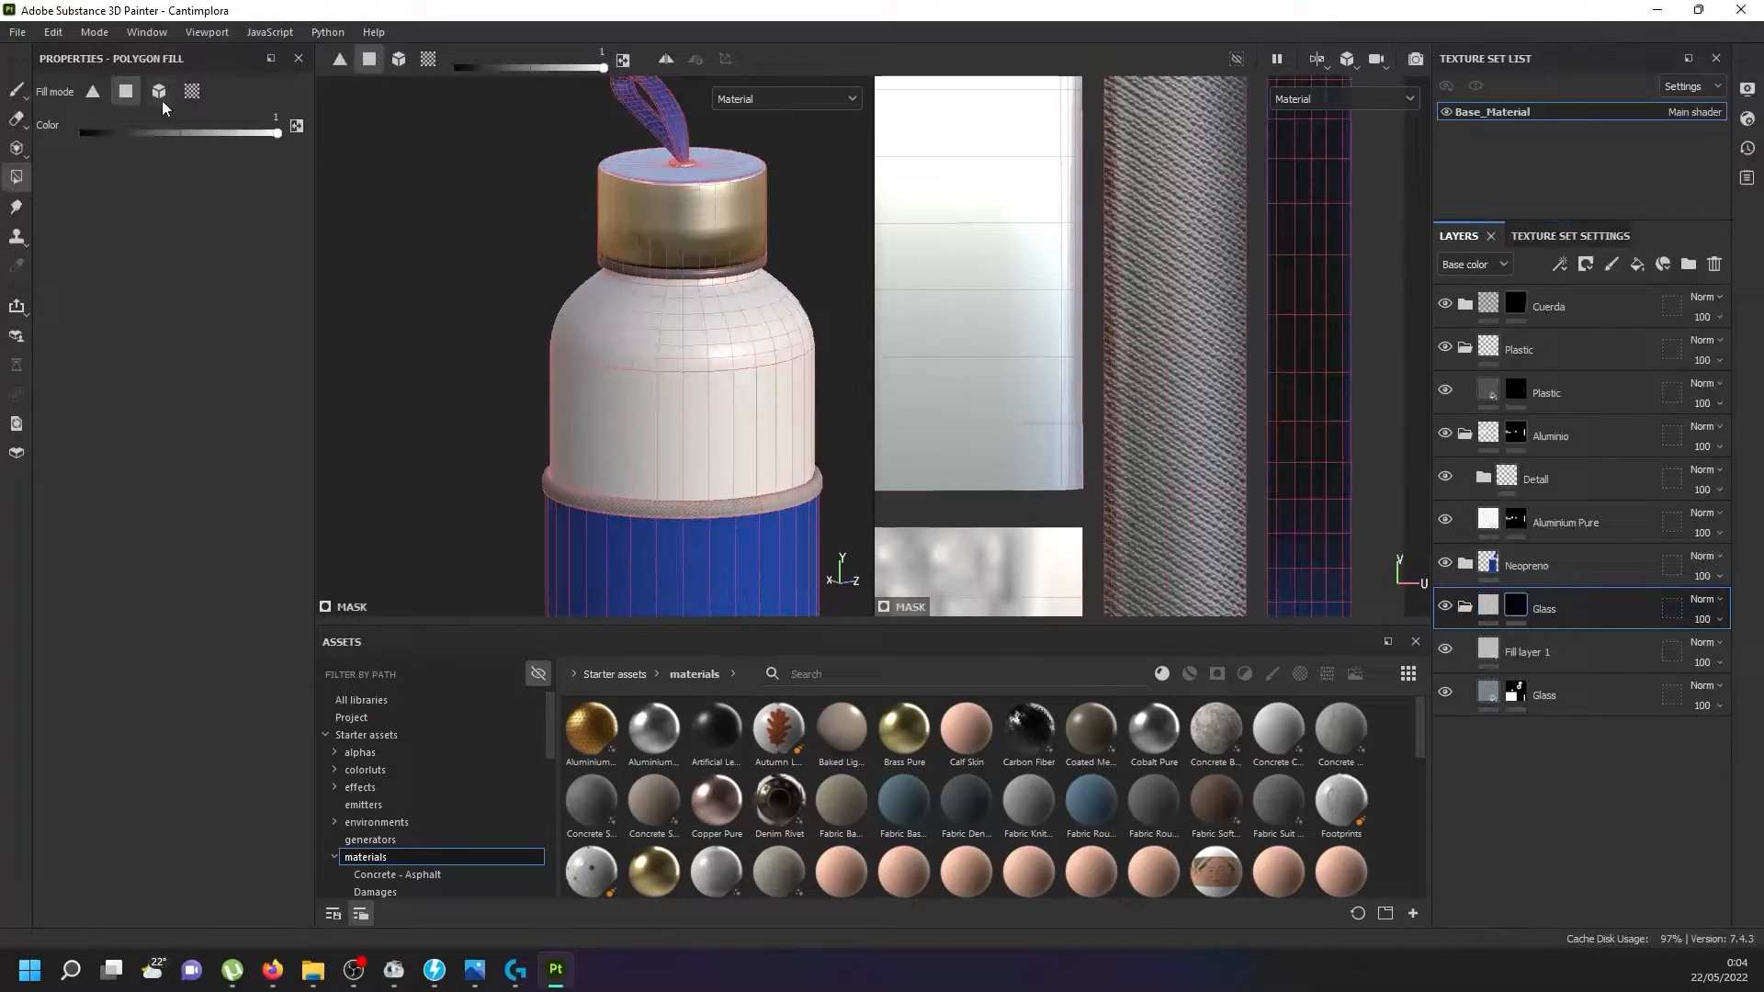
click(159, 91)
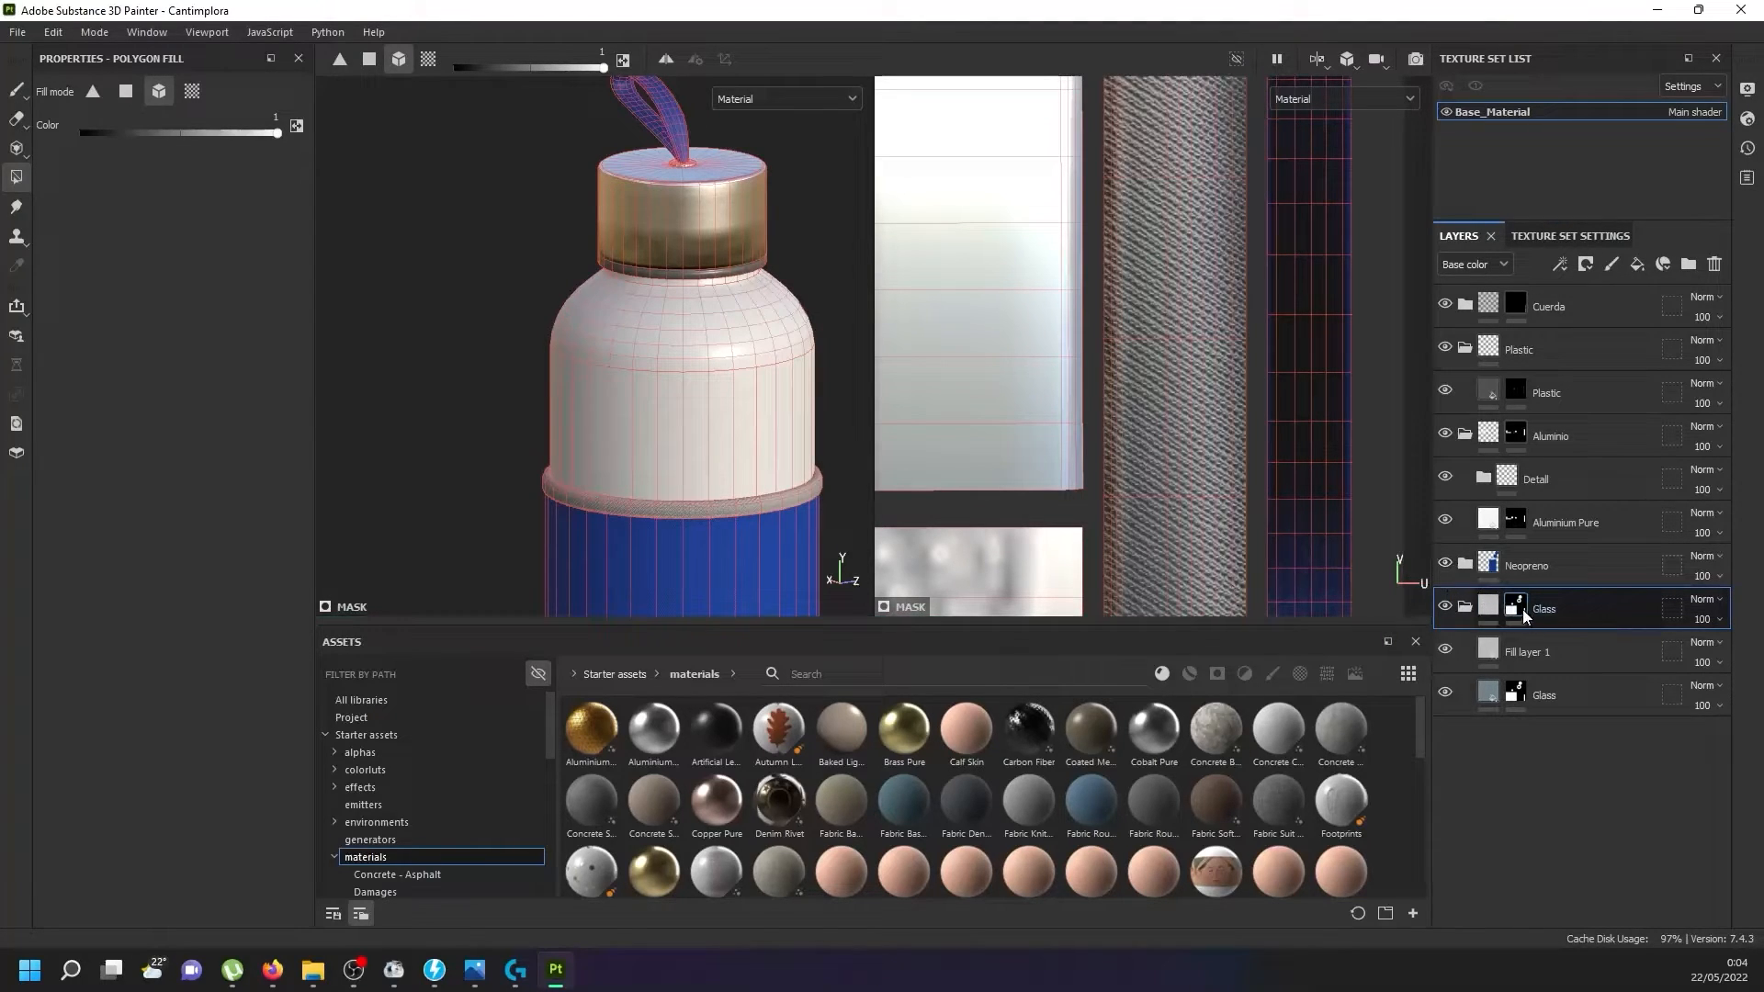
Turn off the color, normal, height and opacity channels on Fill layer 1, leaving only metallic and roughness enabled.
click(1525, 652)
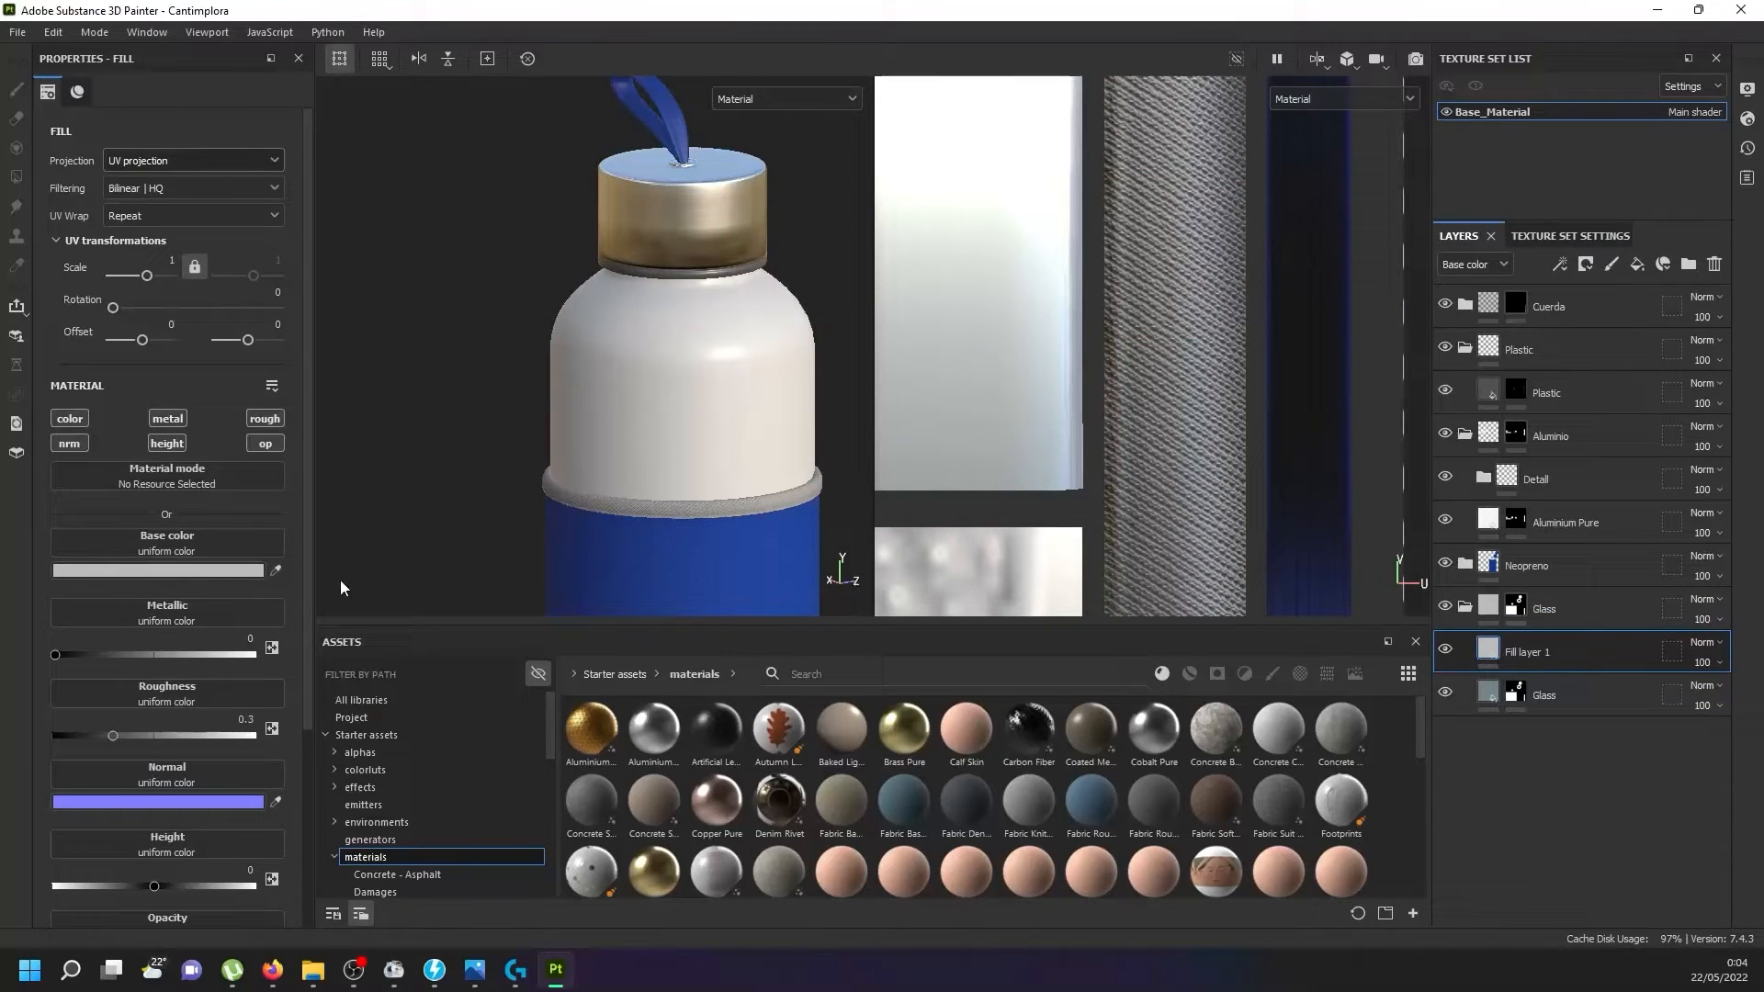
click(69, 419)
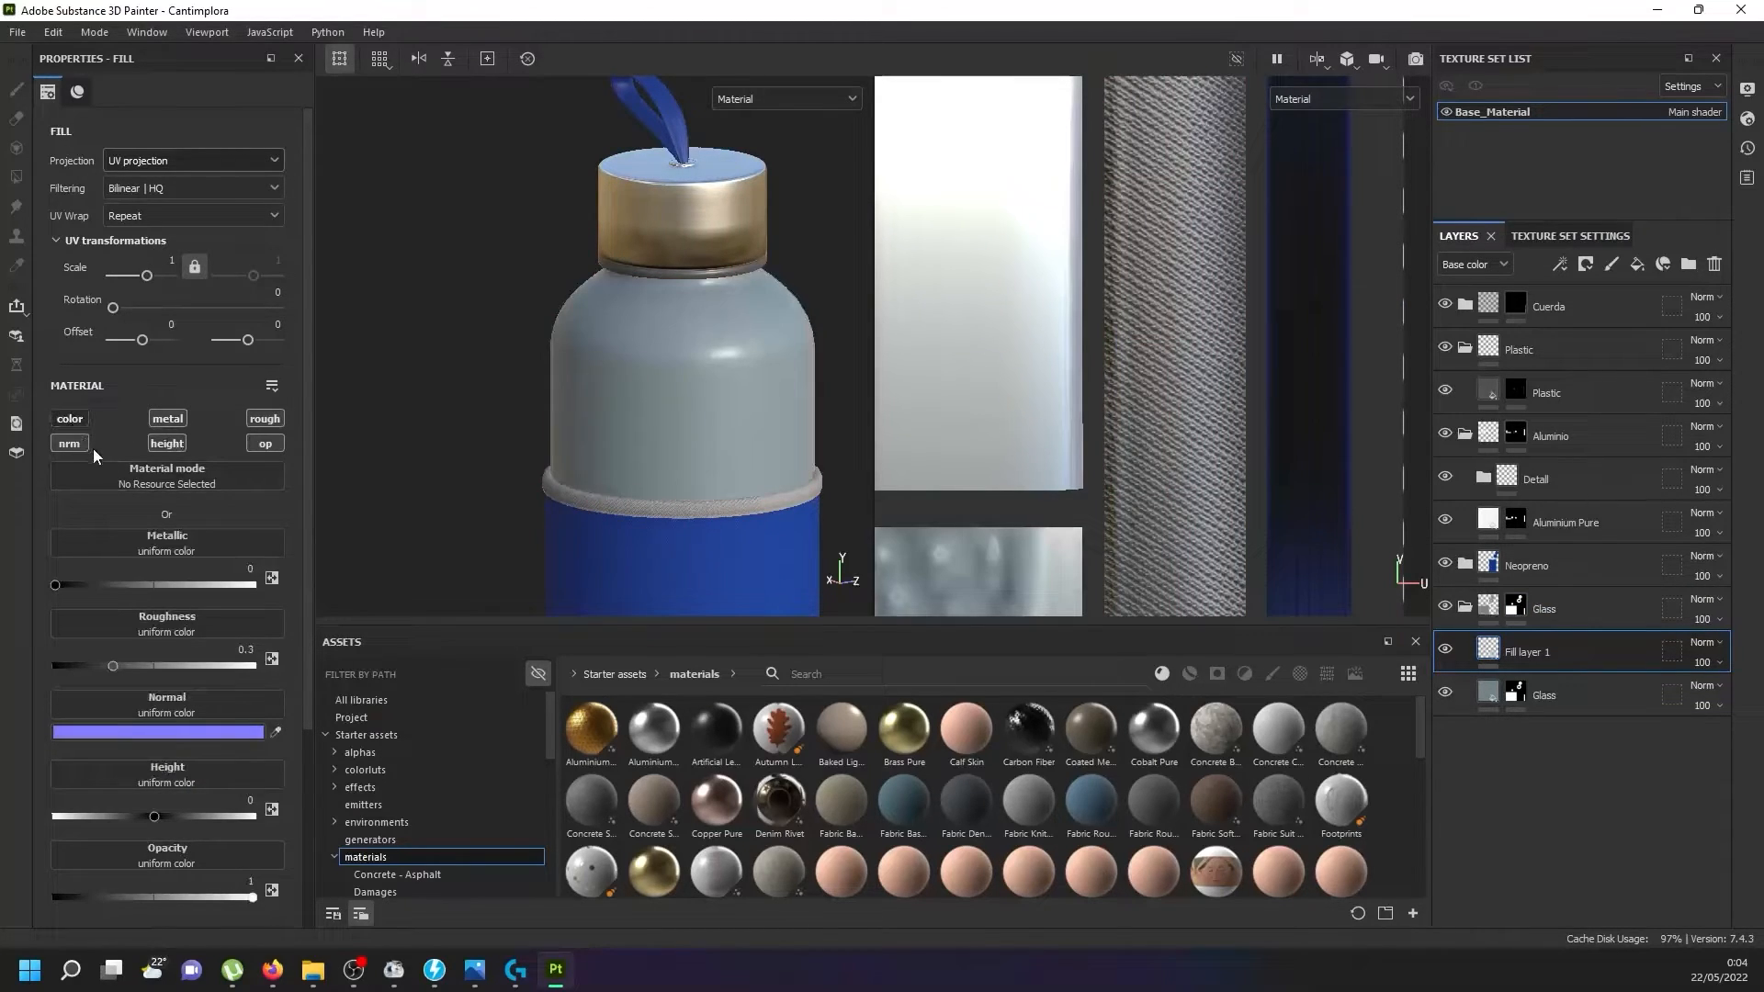
click(73, 445)
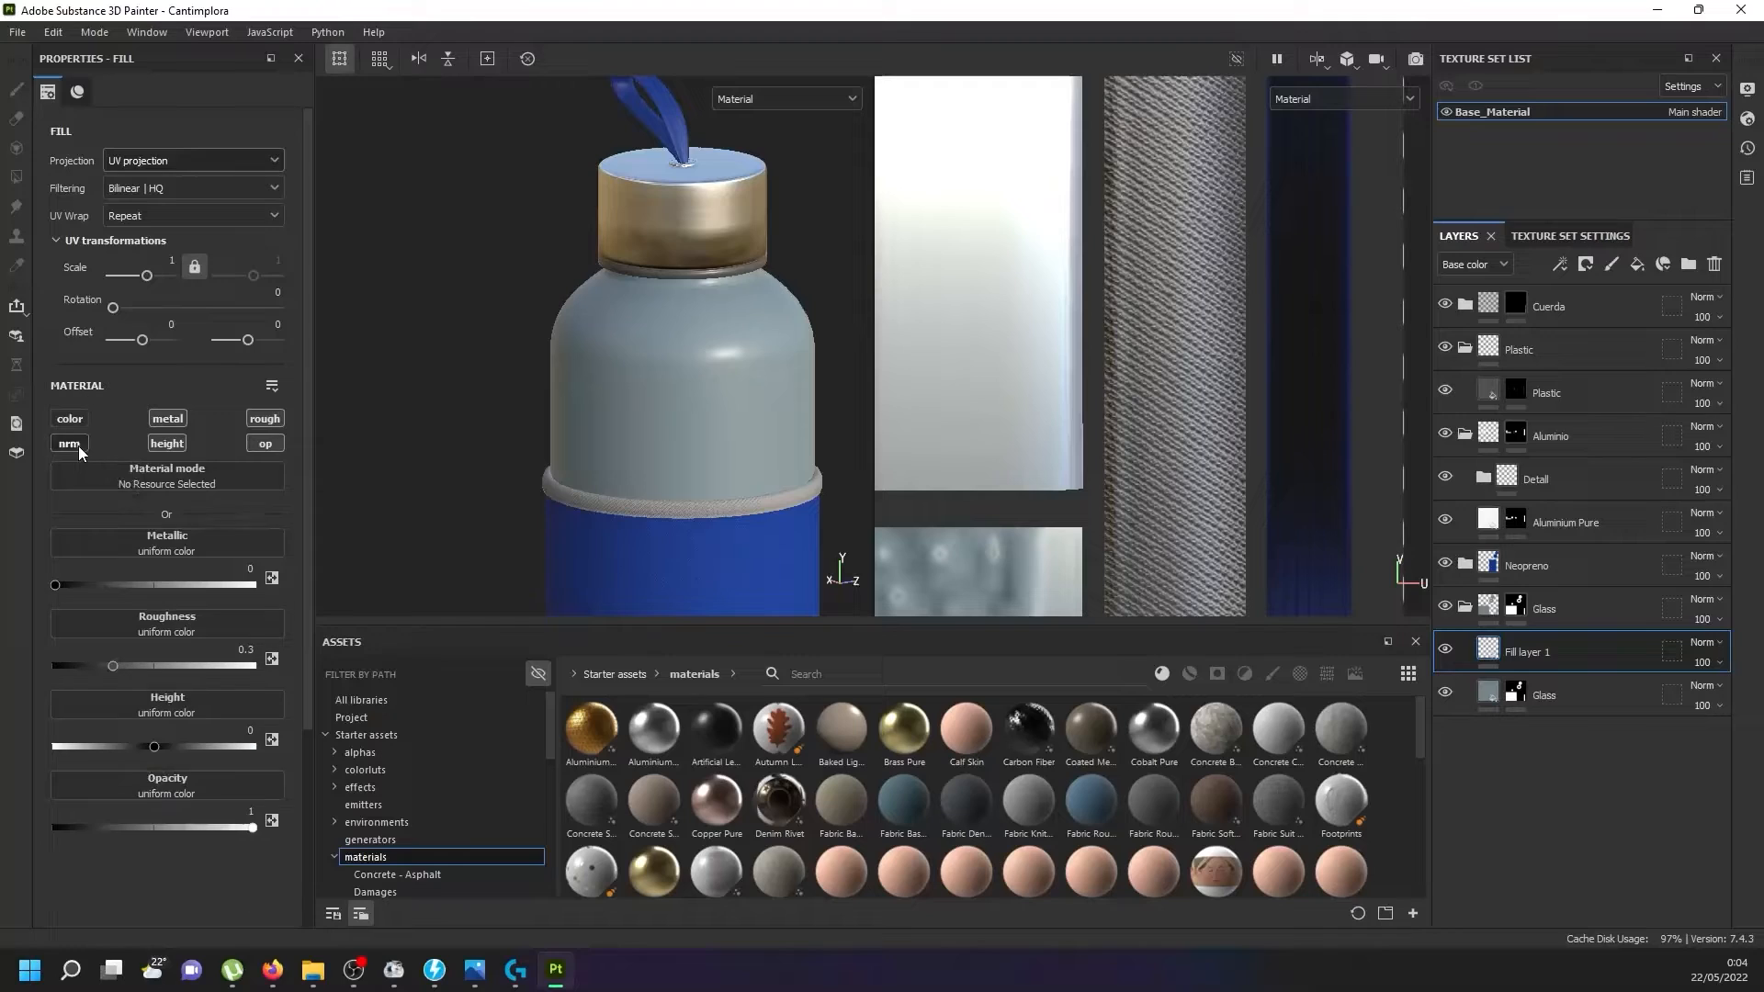
click(156, 444)
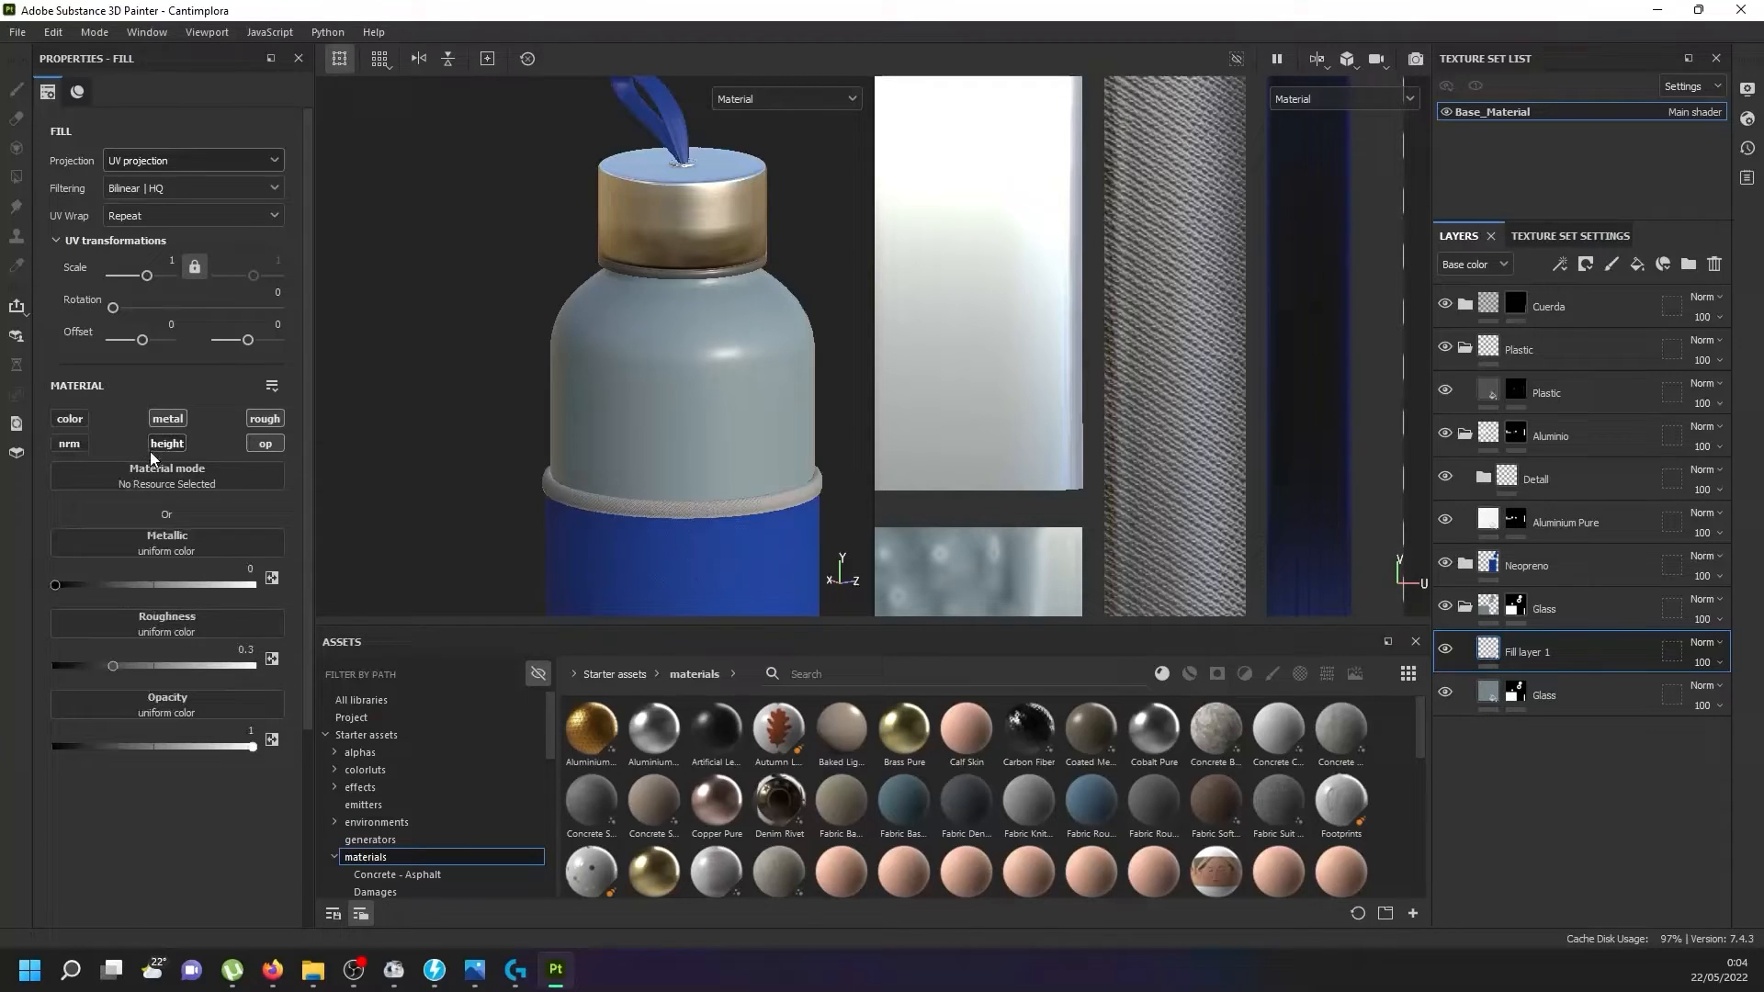
click(256, 444)
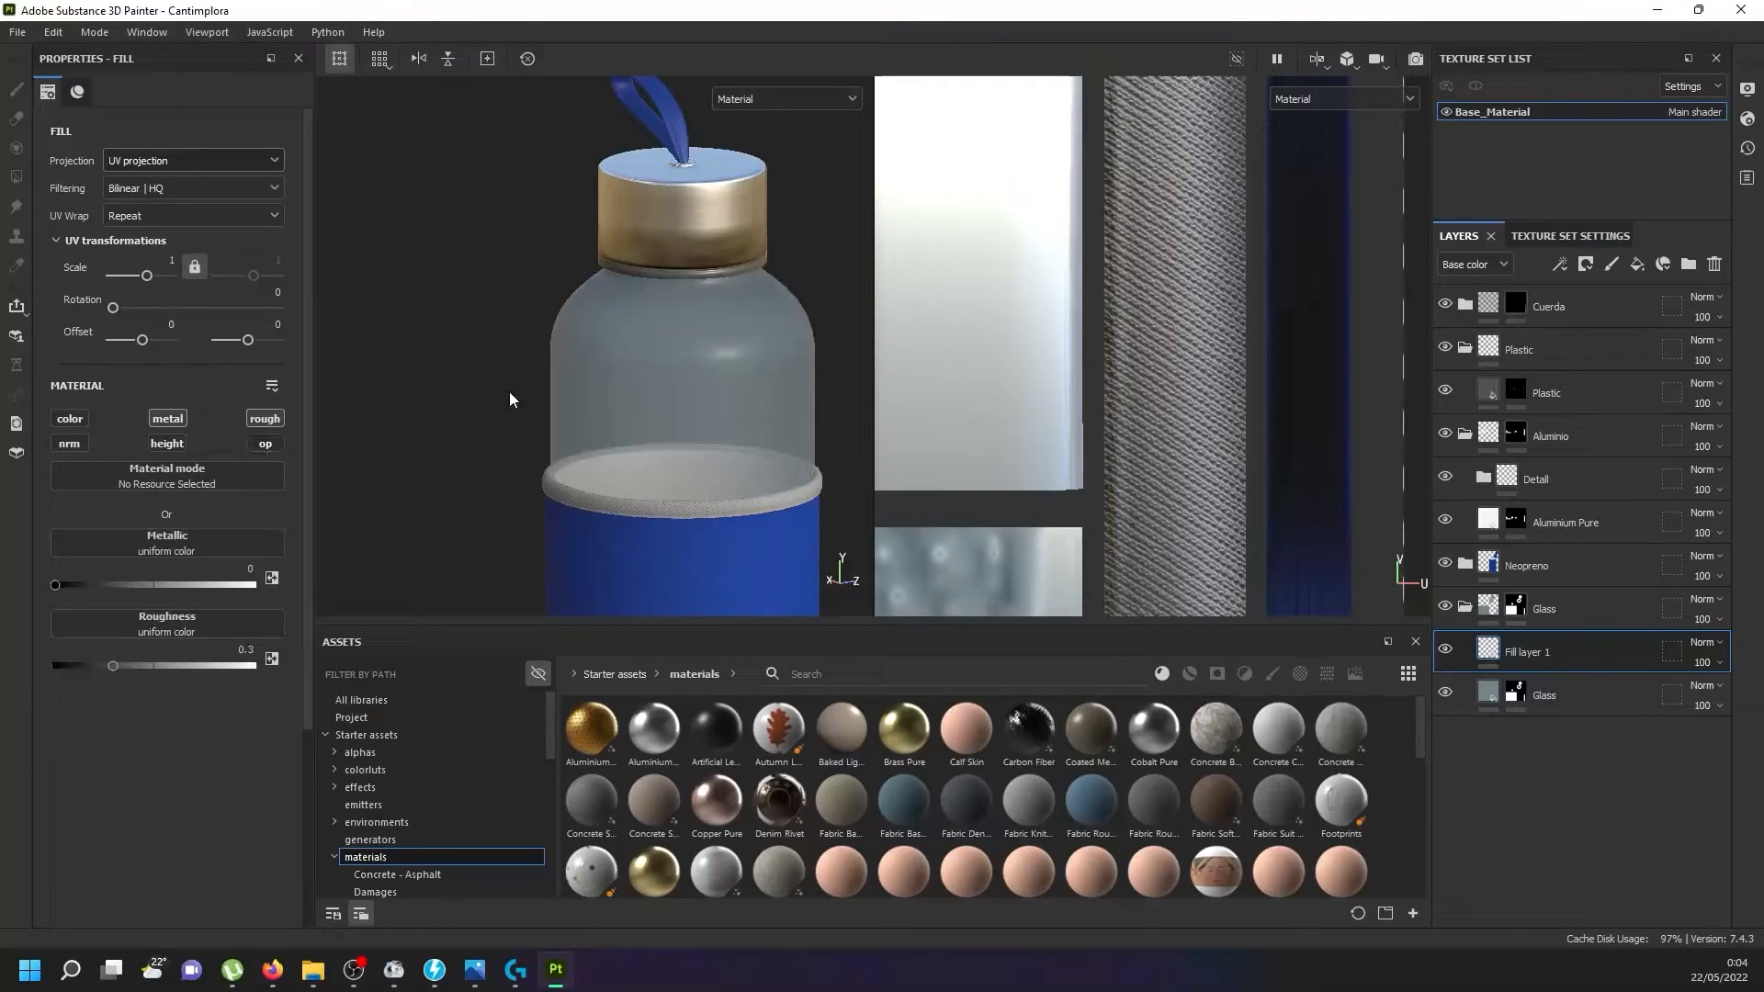
scroll(630, 420, up, 2)
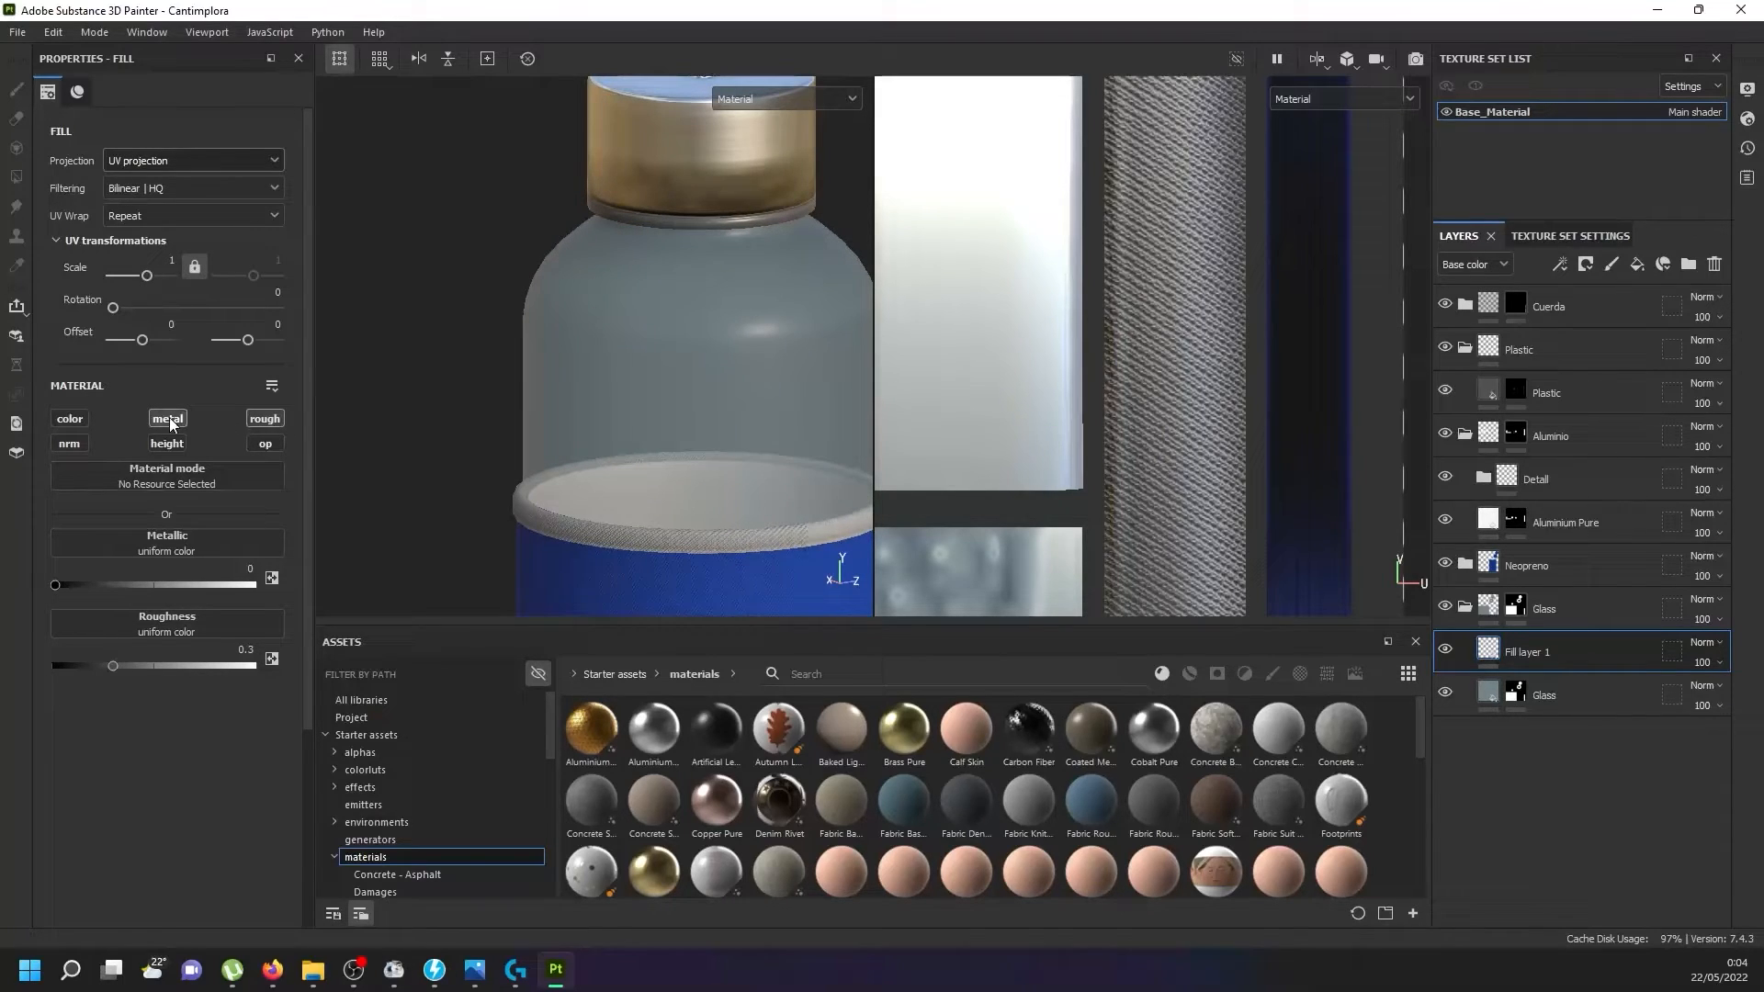
Add a black mask to Fill layer 1 and give it a fill effect using the Grunge Scratches Rough texture.
right_click(1551, 653)
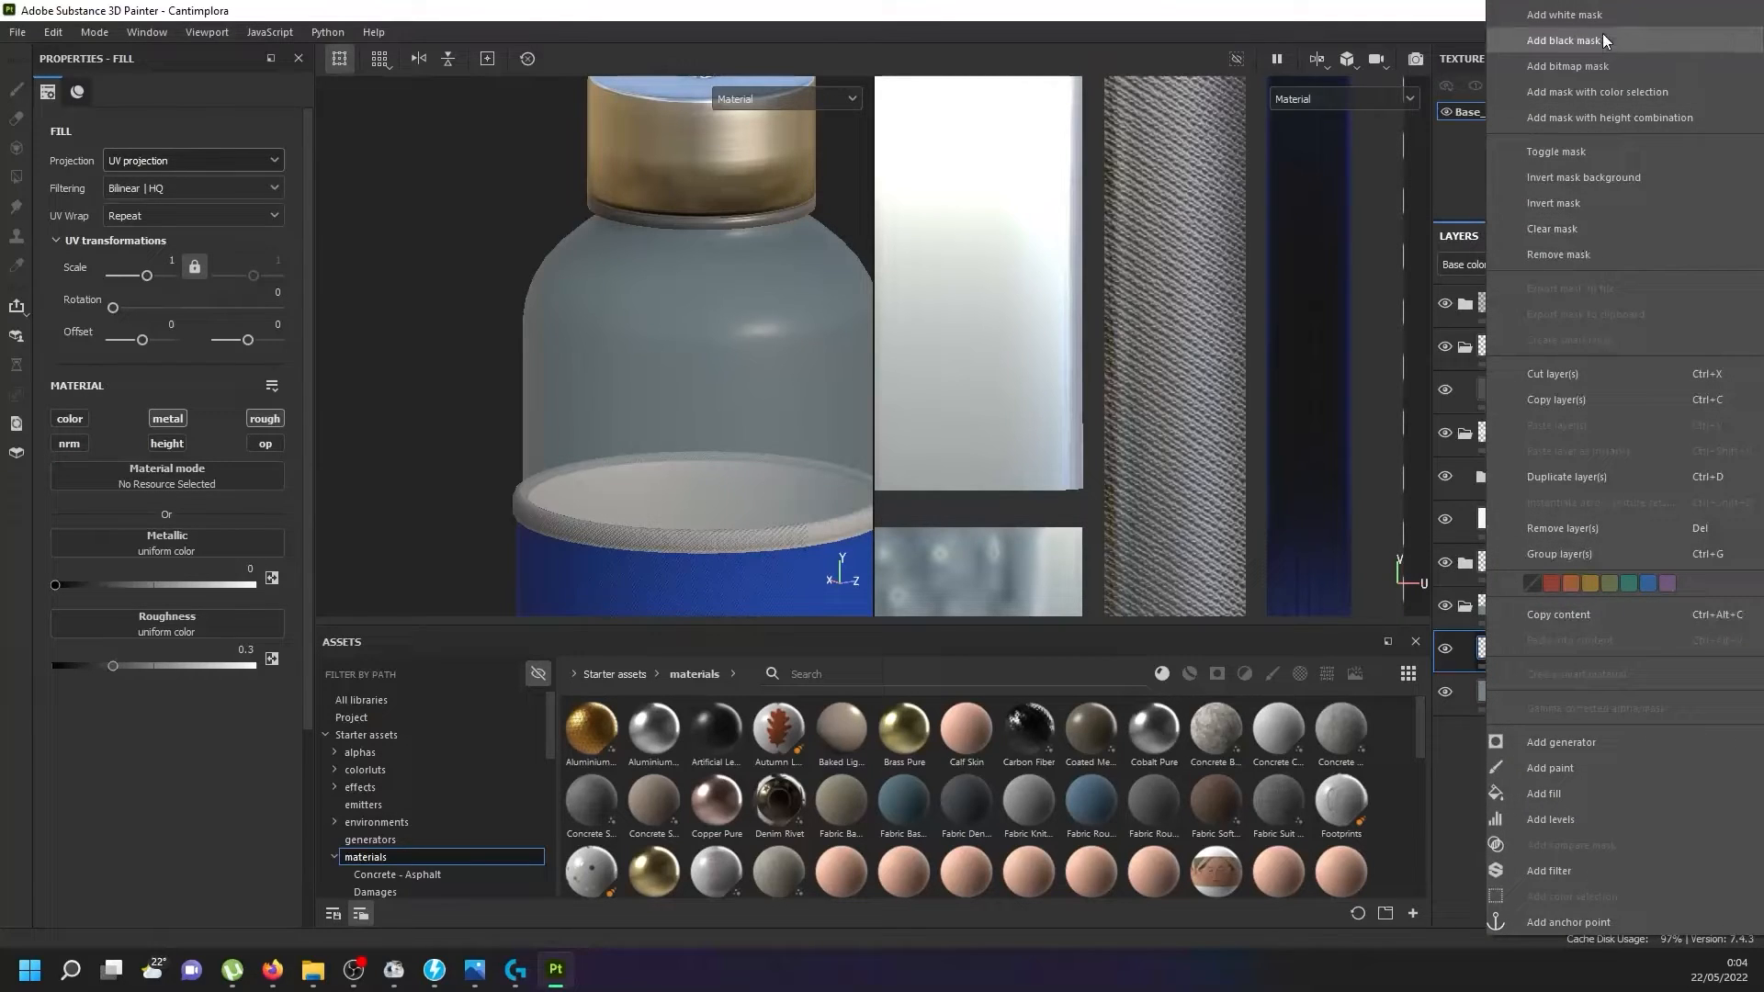
click(1602, 40)
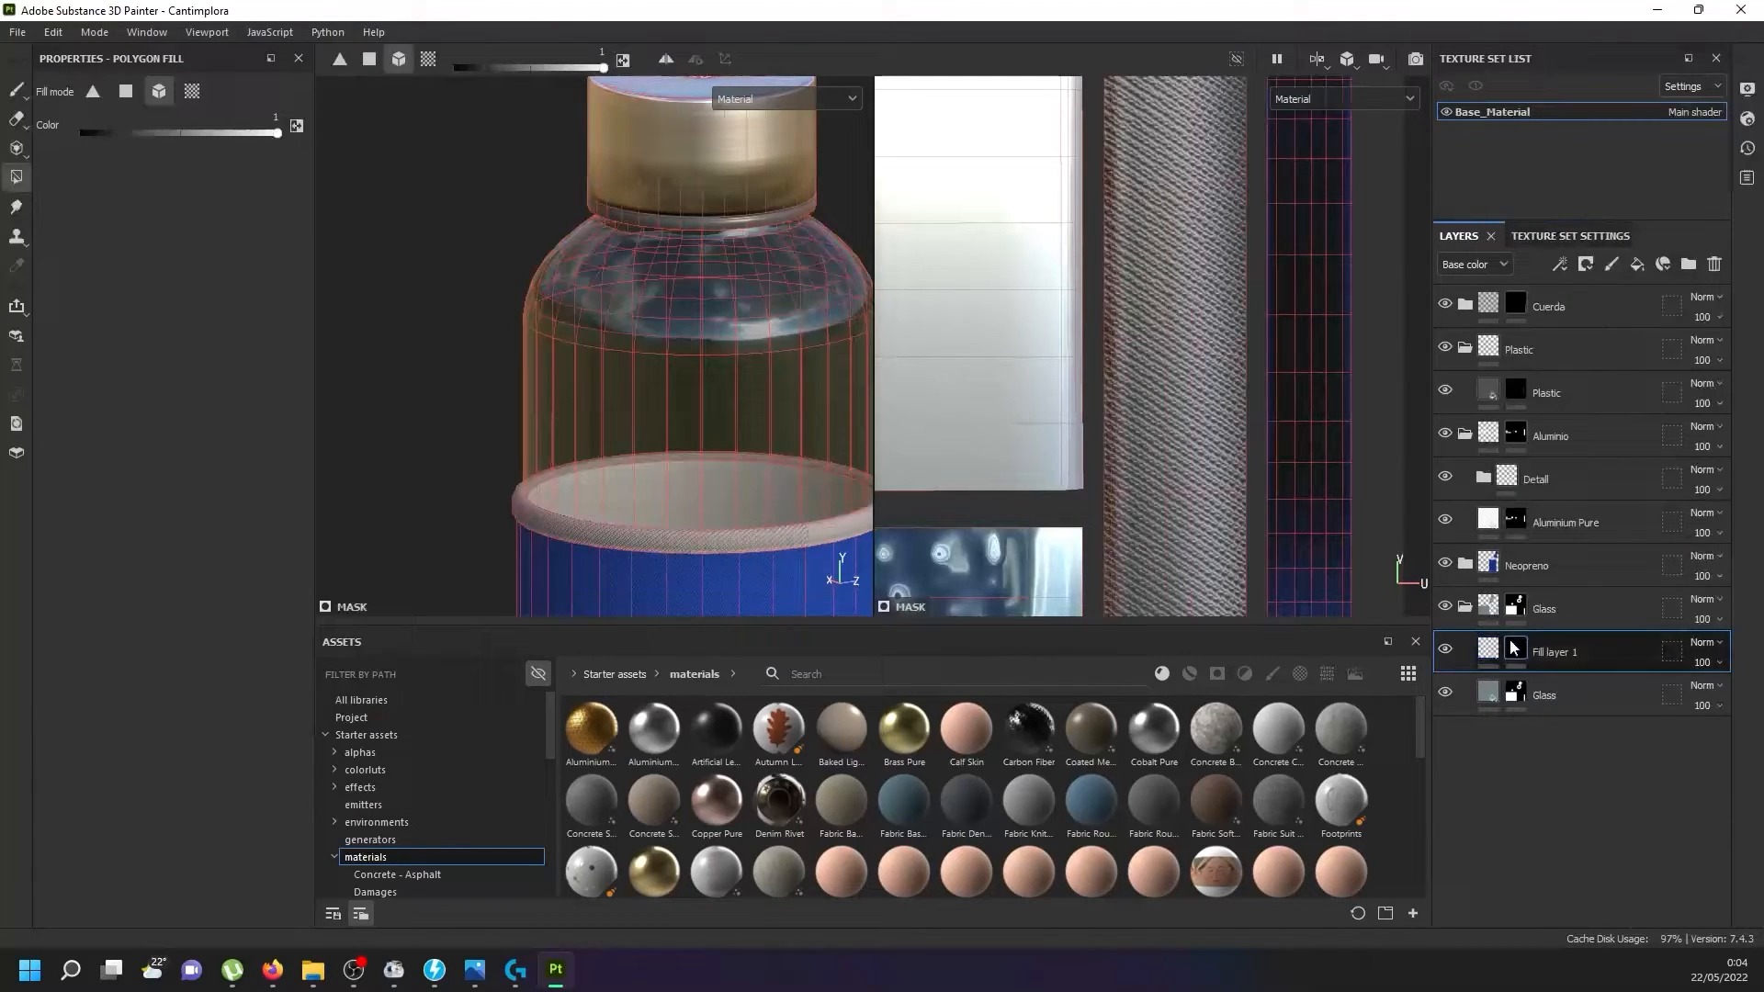
right_click(1519, 639)
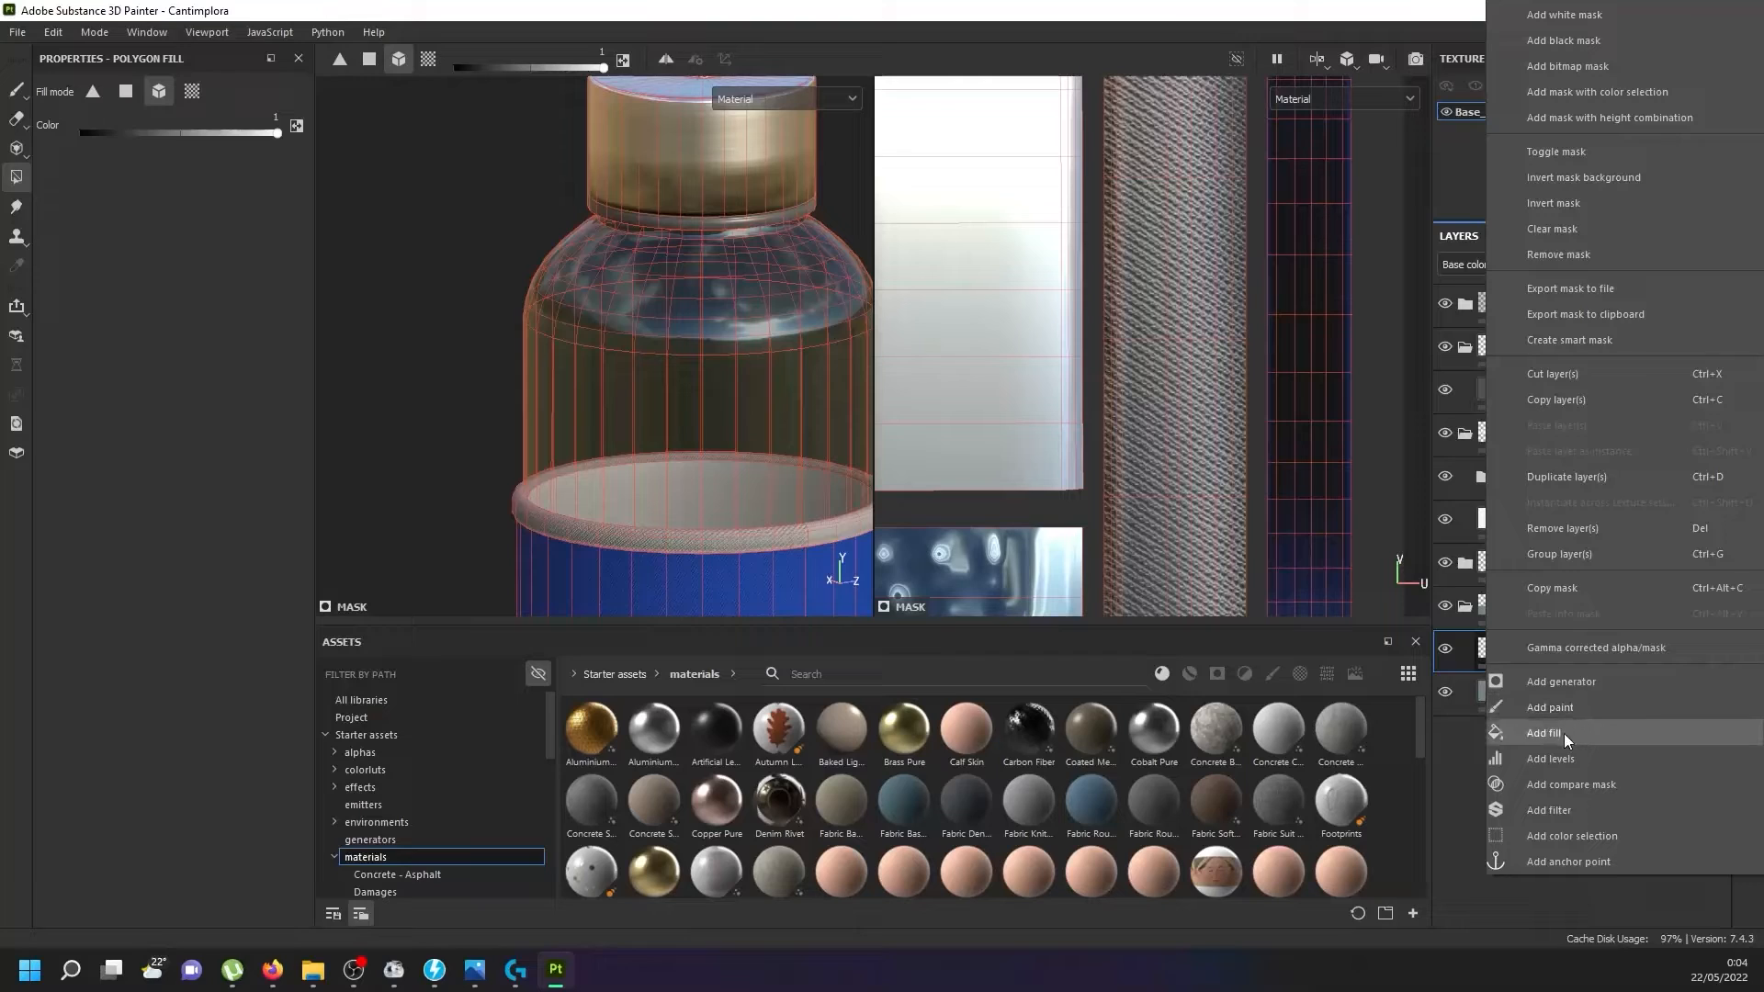
click(1564, 733)
click(185, 432)
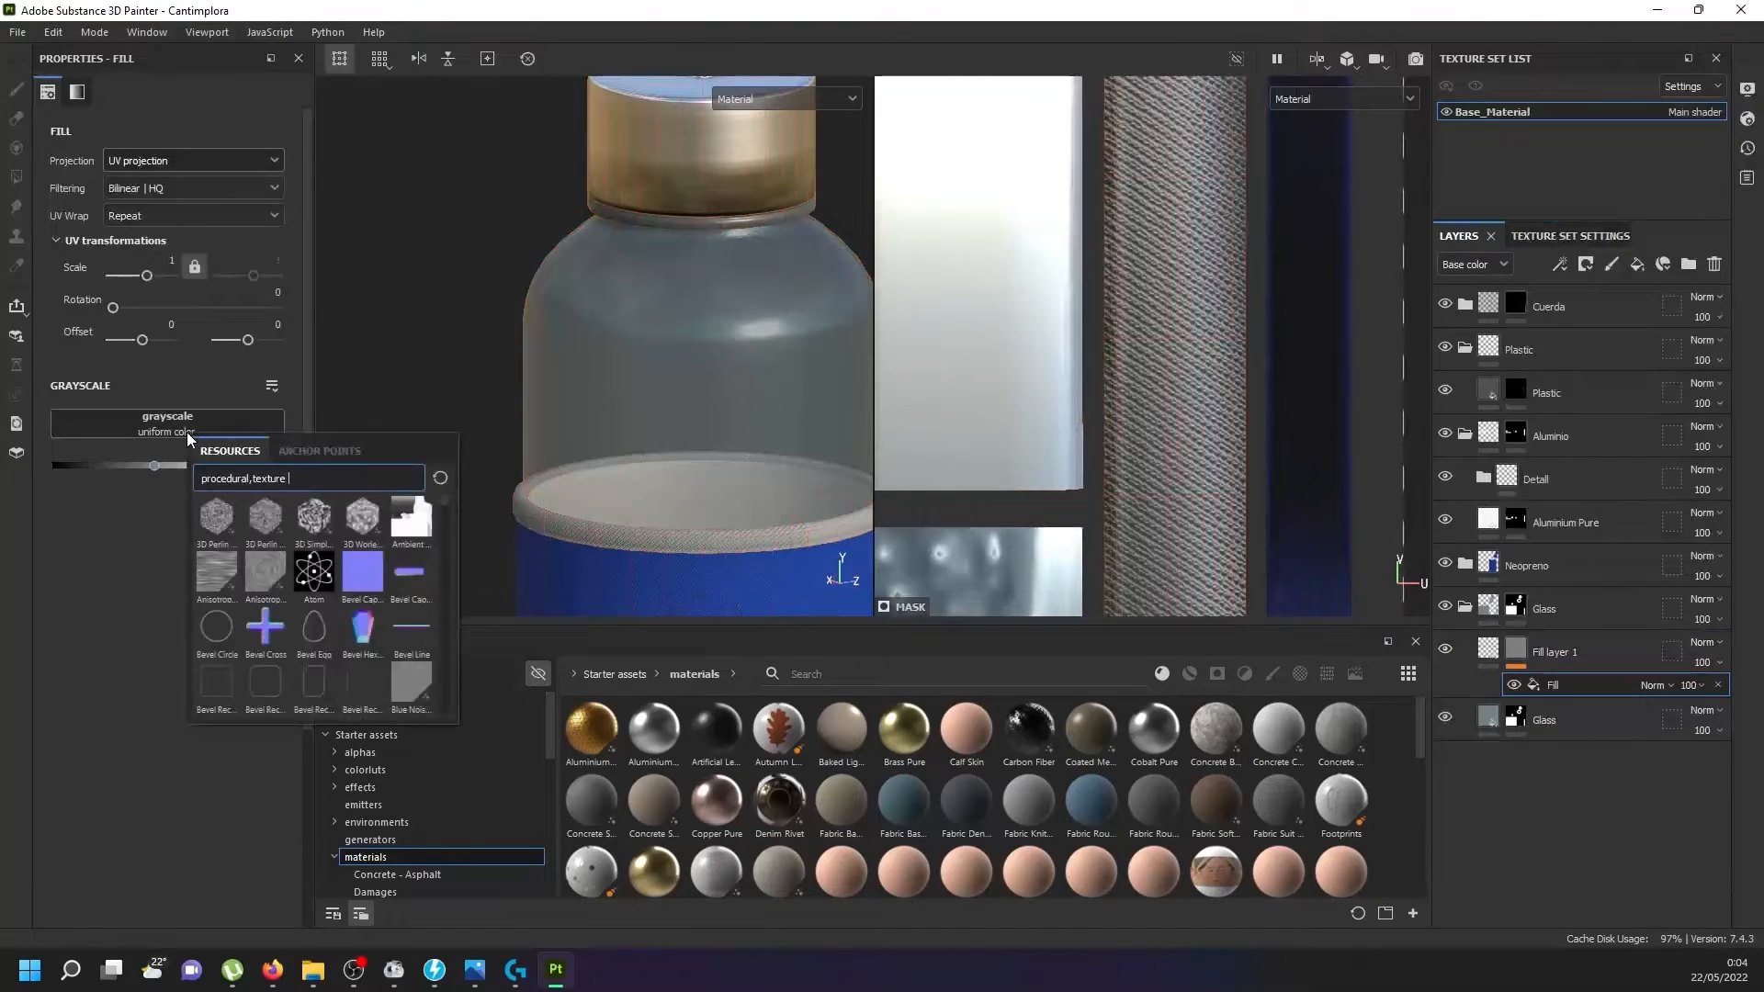
text(scra)
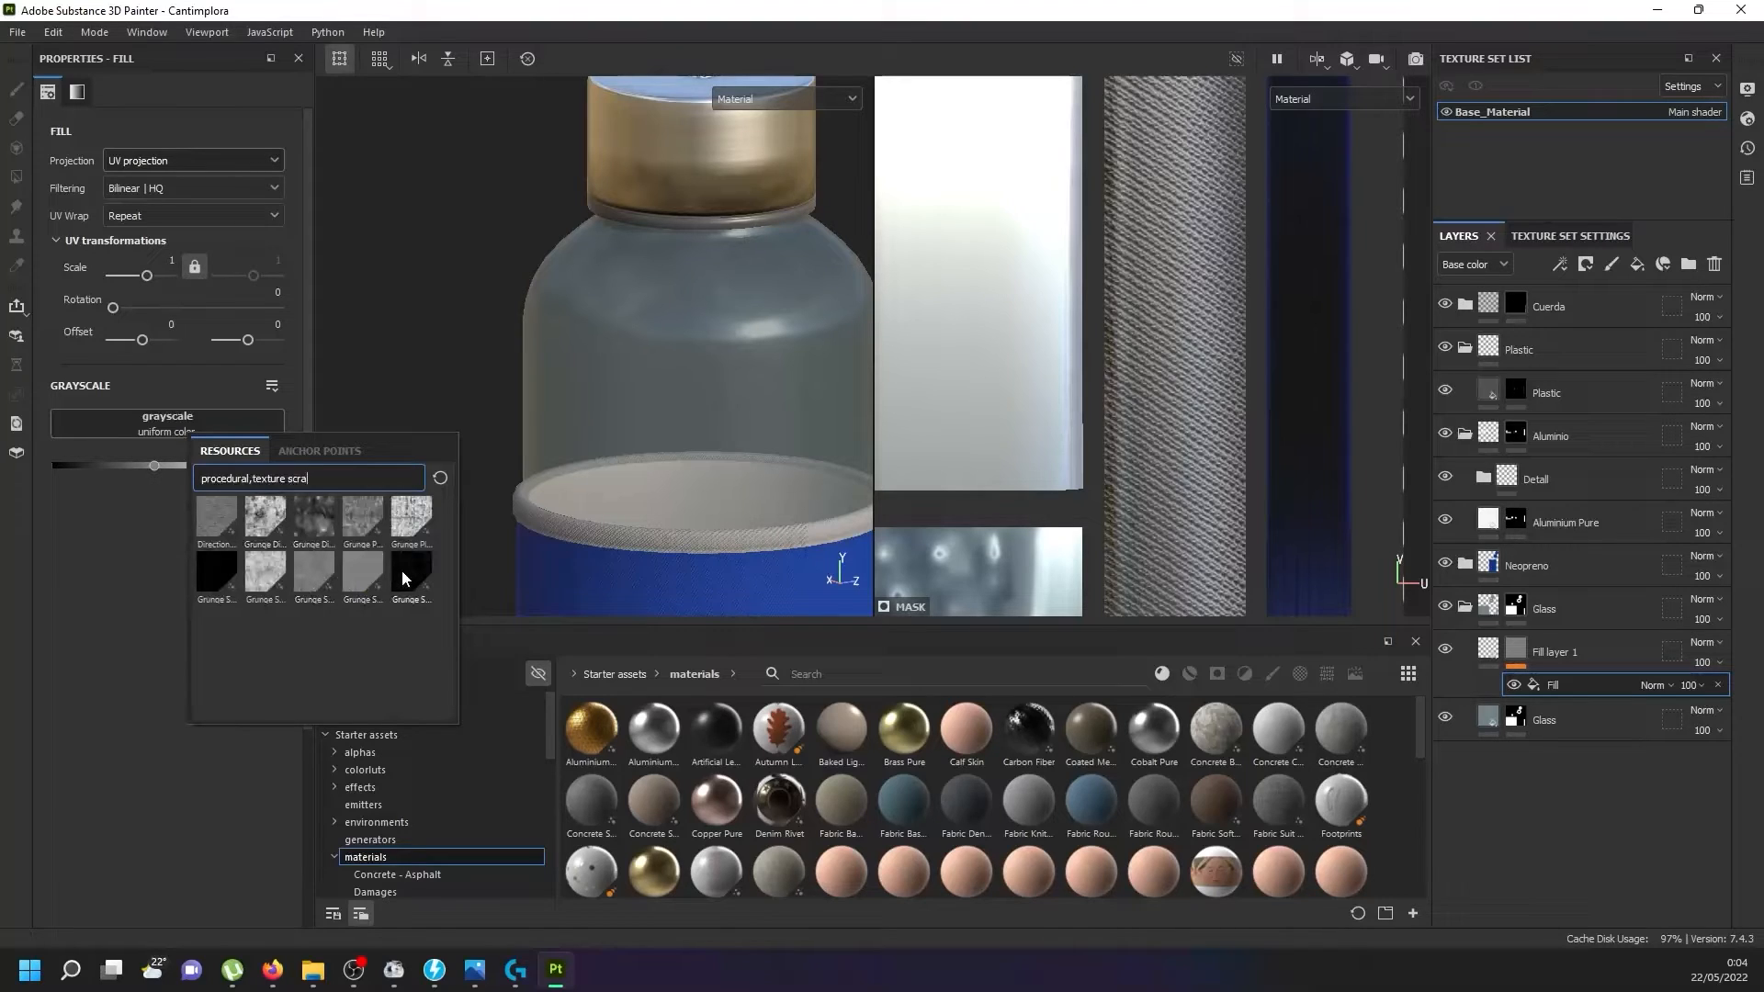
click(402, 575)
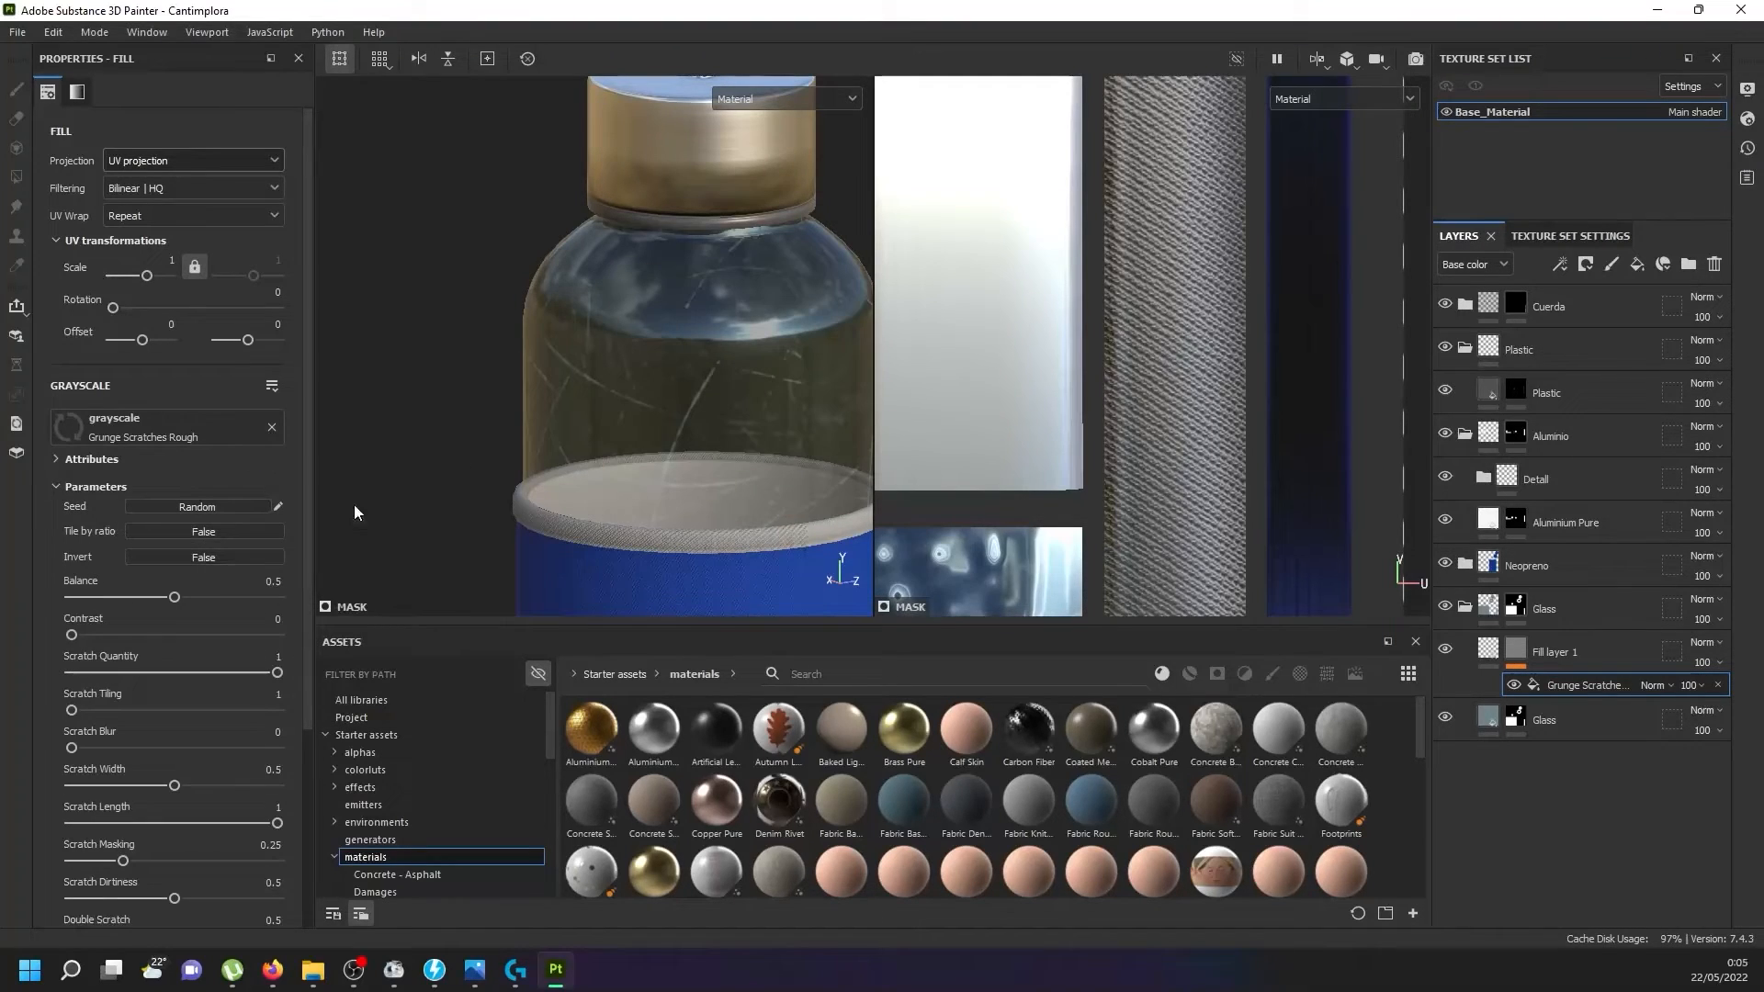
Try scratch balance values of 0.95 and 0.25 on the glass and settle on 0.44.
scroll(659, 313, down, 3)
alt+drag(679, 354, 693, 383)
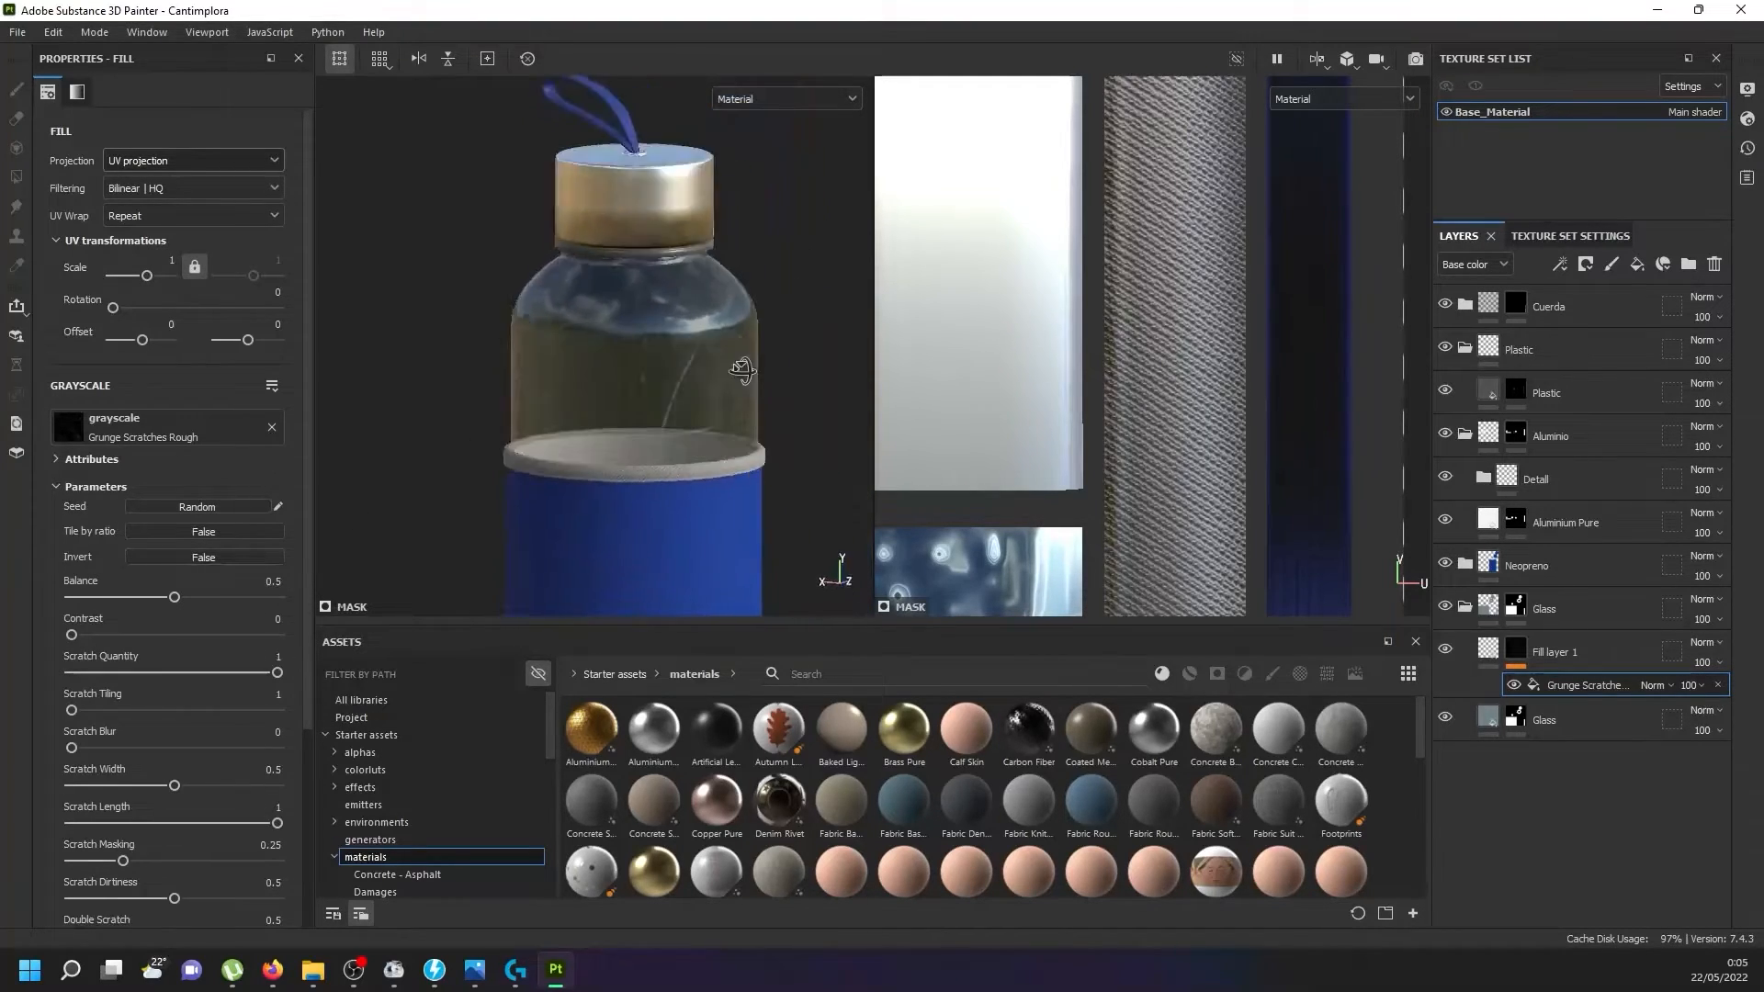
scroll(693, 383, up, 2)
scroll(692, 390, up, 5)
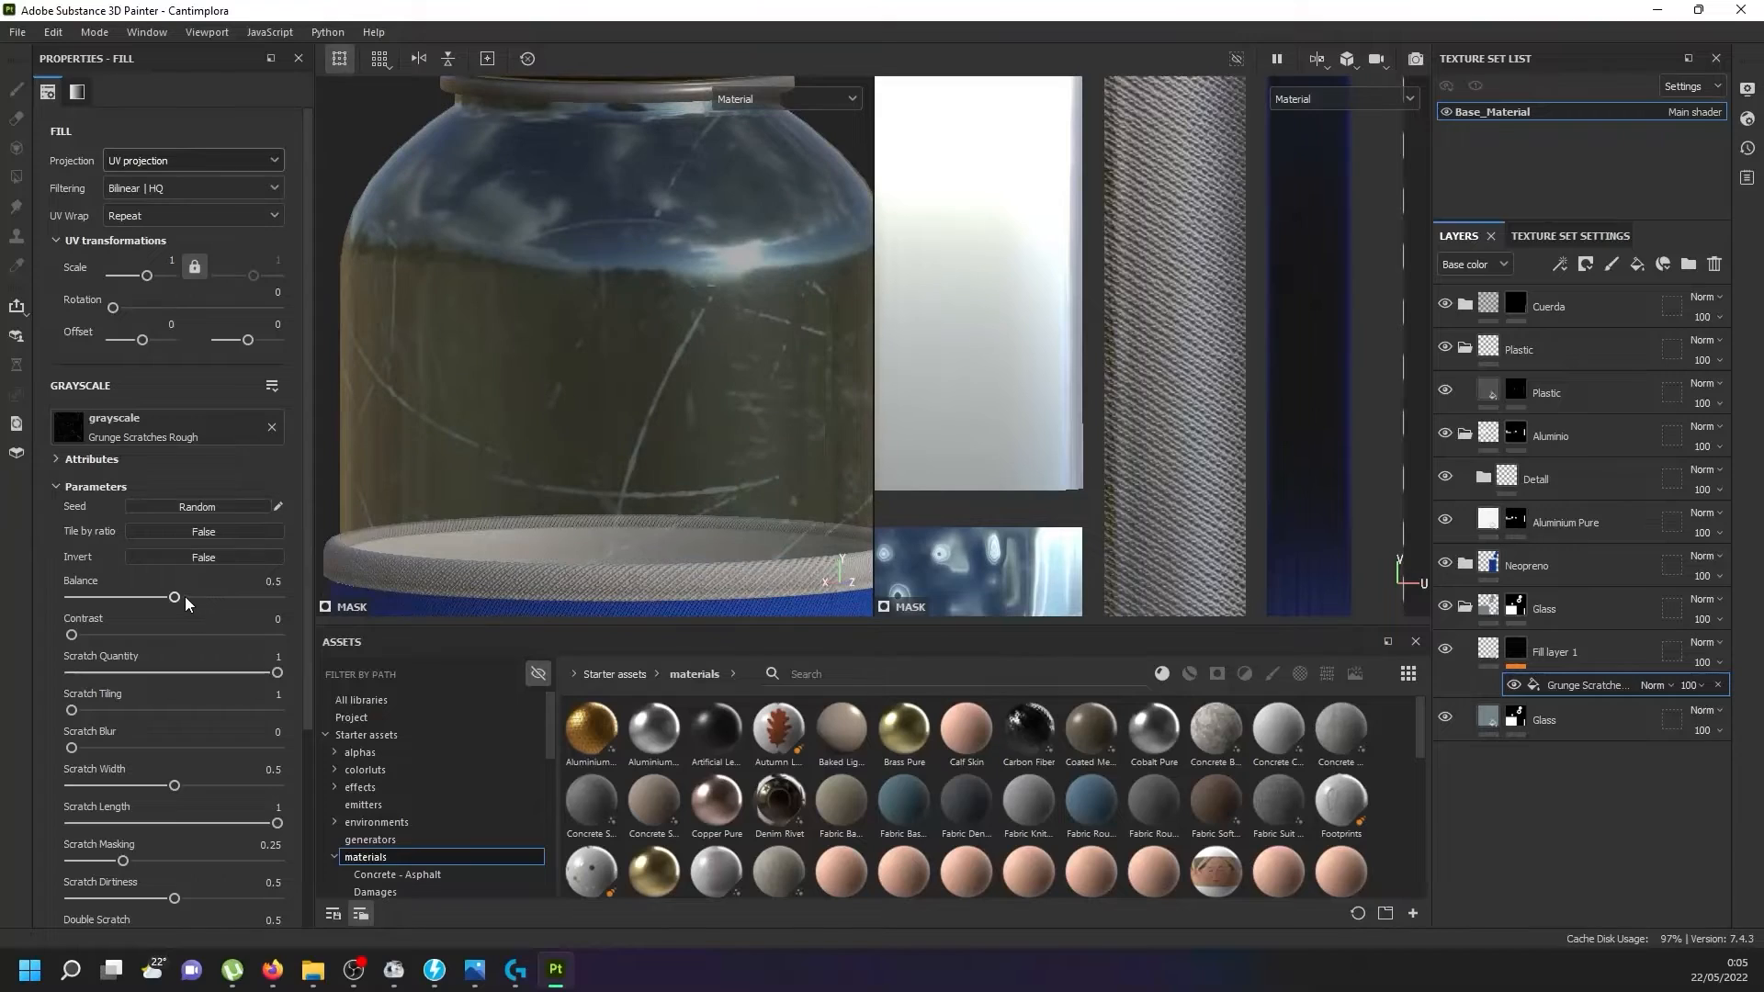
drag(175, 592, 265, 603)
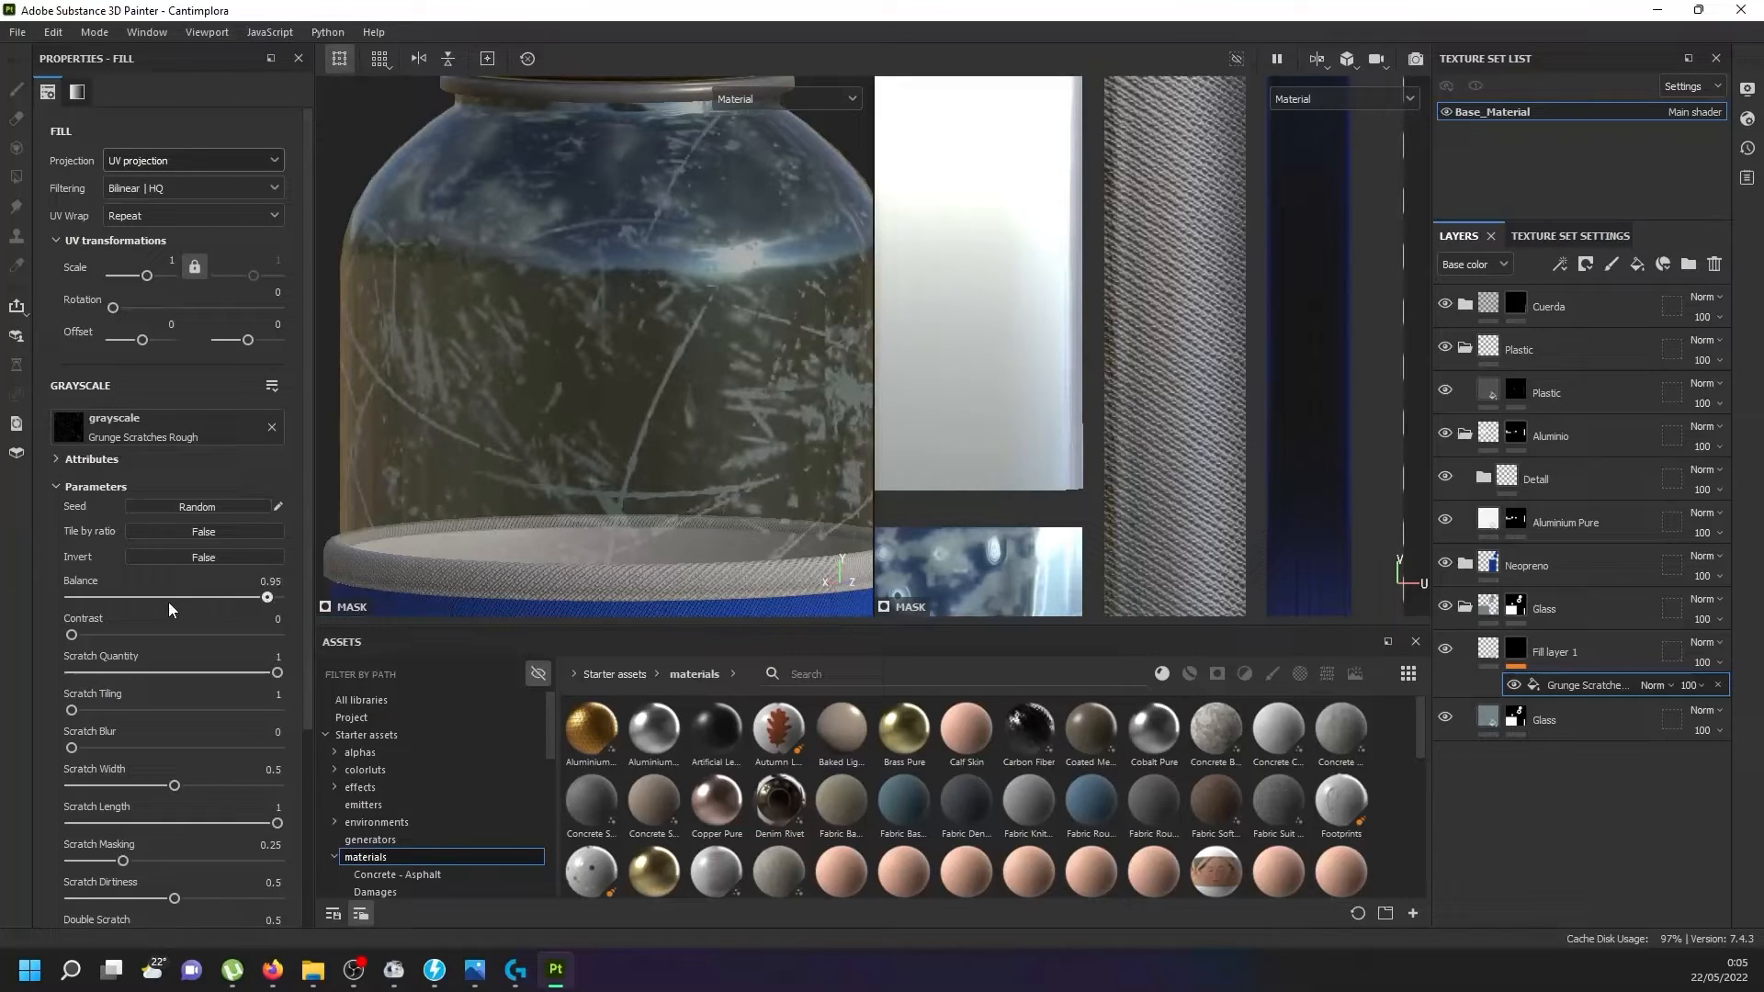
click(145, 597)
click(122, 597)
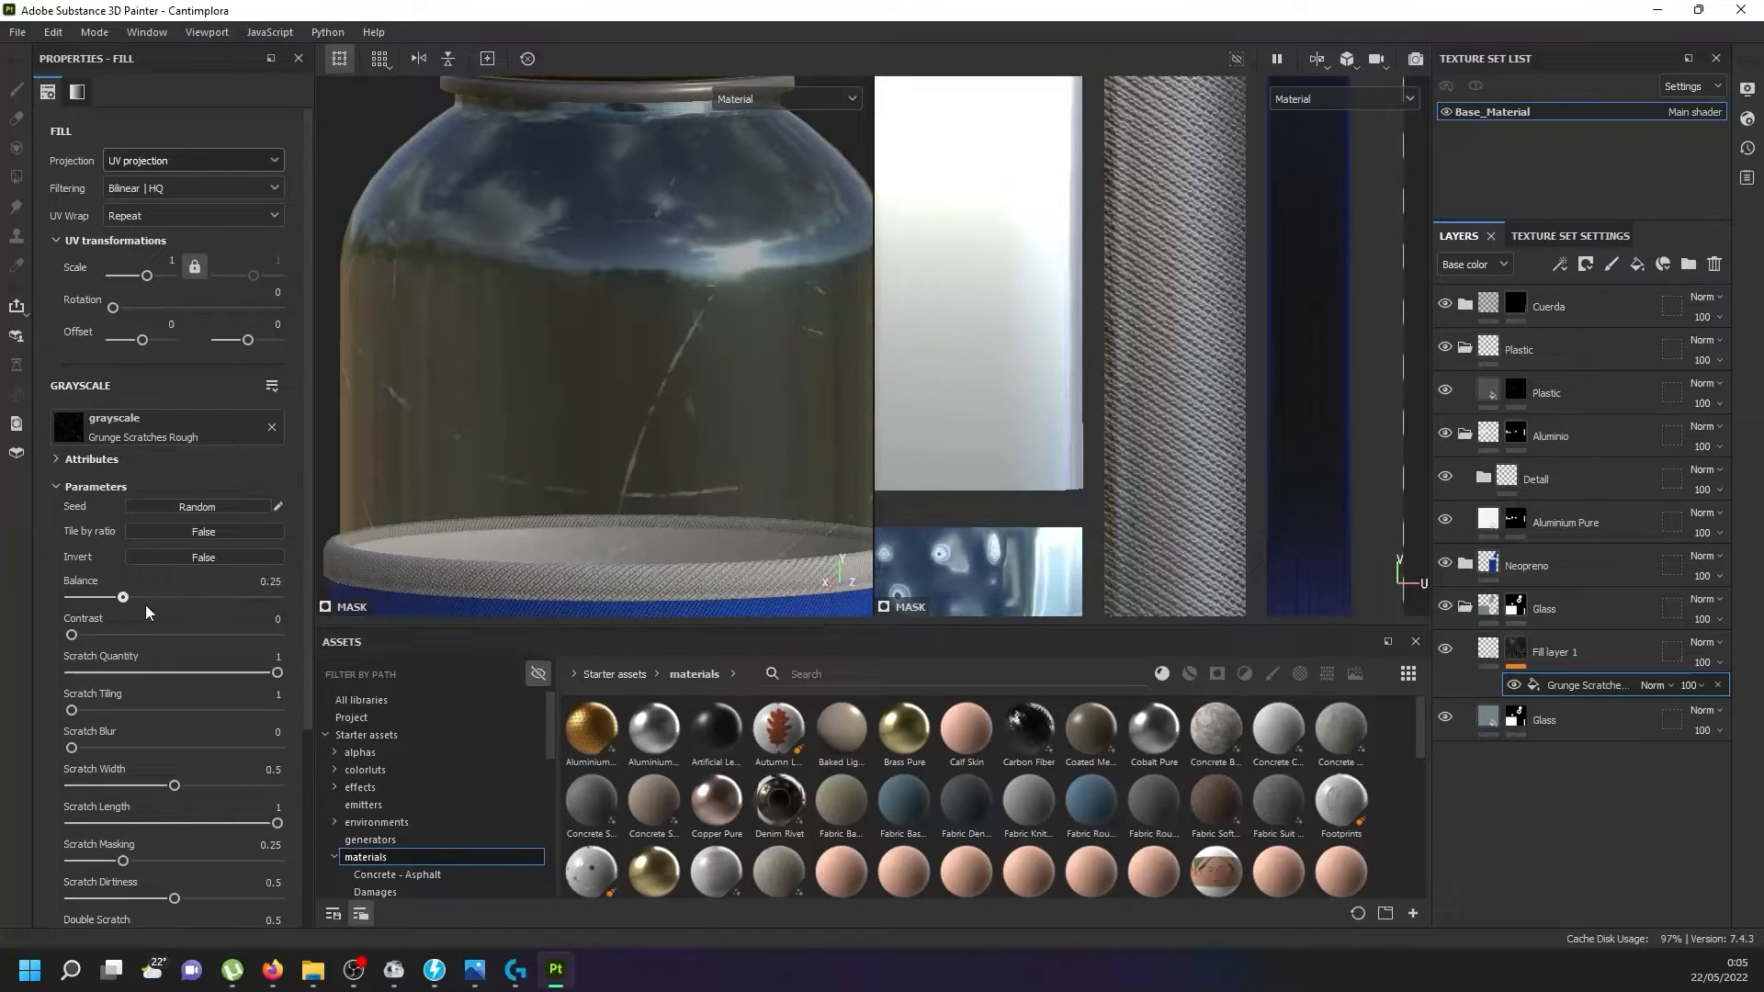
click(162, 604)
Set the Scratch Width to 0 and the Scratch Length to 0.24, checking the glass from several angles.
drag(163, 785, 72, 780)
scroll(128, 782, down, 1)
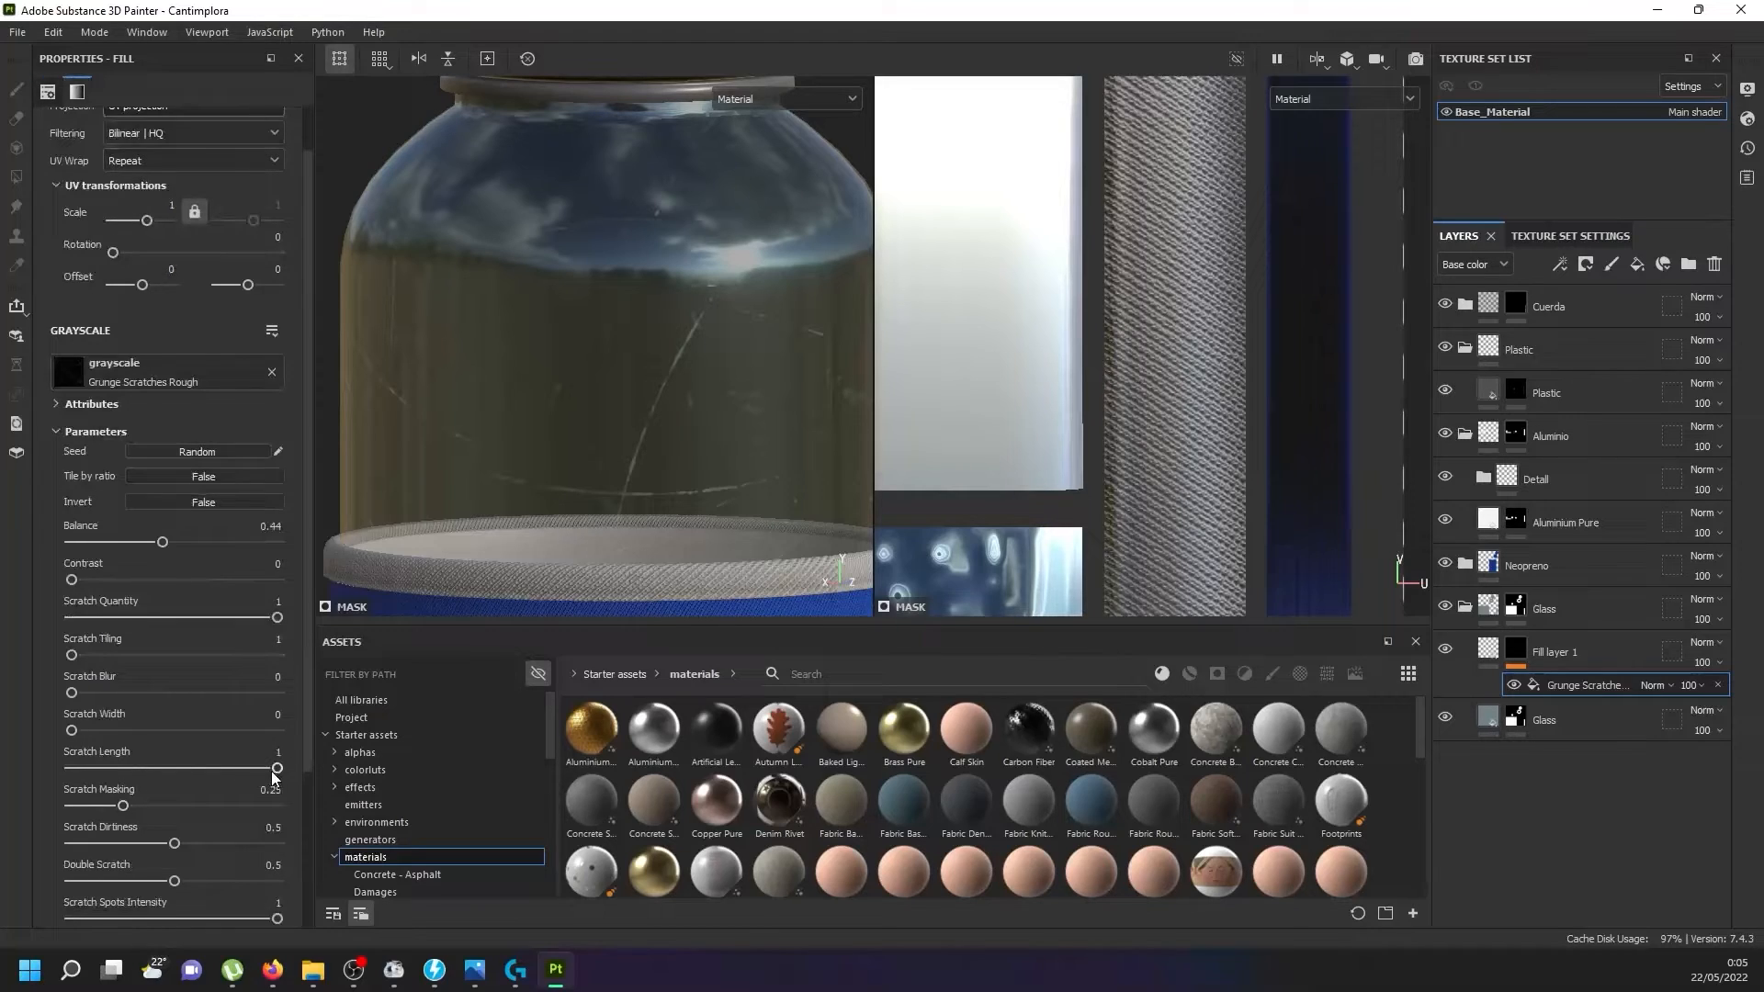
drag(272, 778, 122, 775)
scroll(450, 537, down, 5)
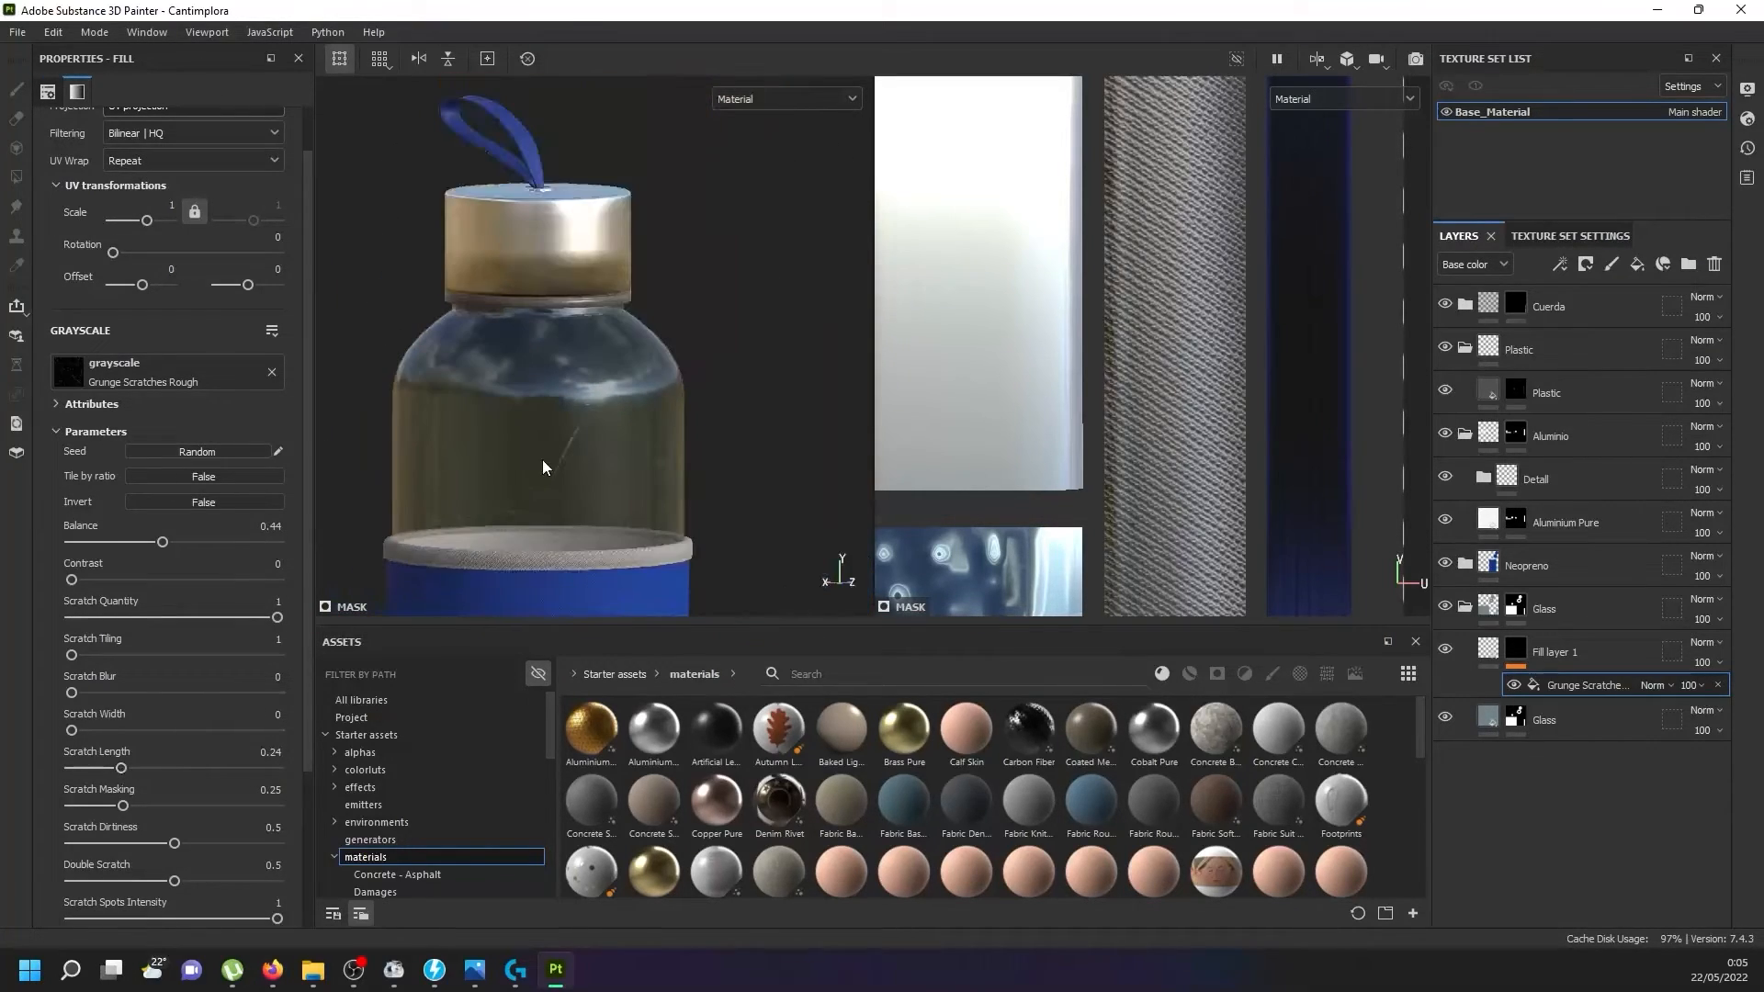
scroll(543, 461, up, 3)
alt+drag(453, 307, 549, 425)
alt+middle_drag(549, 425, 605, 467)
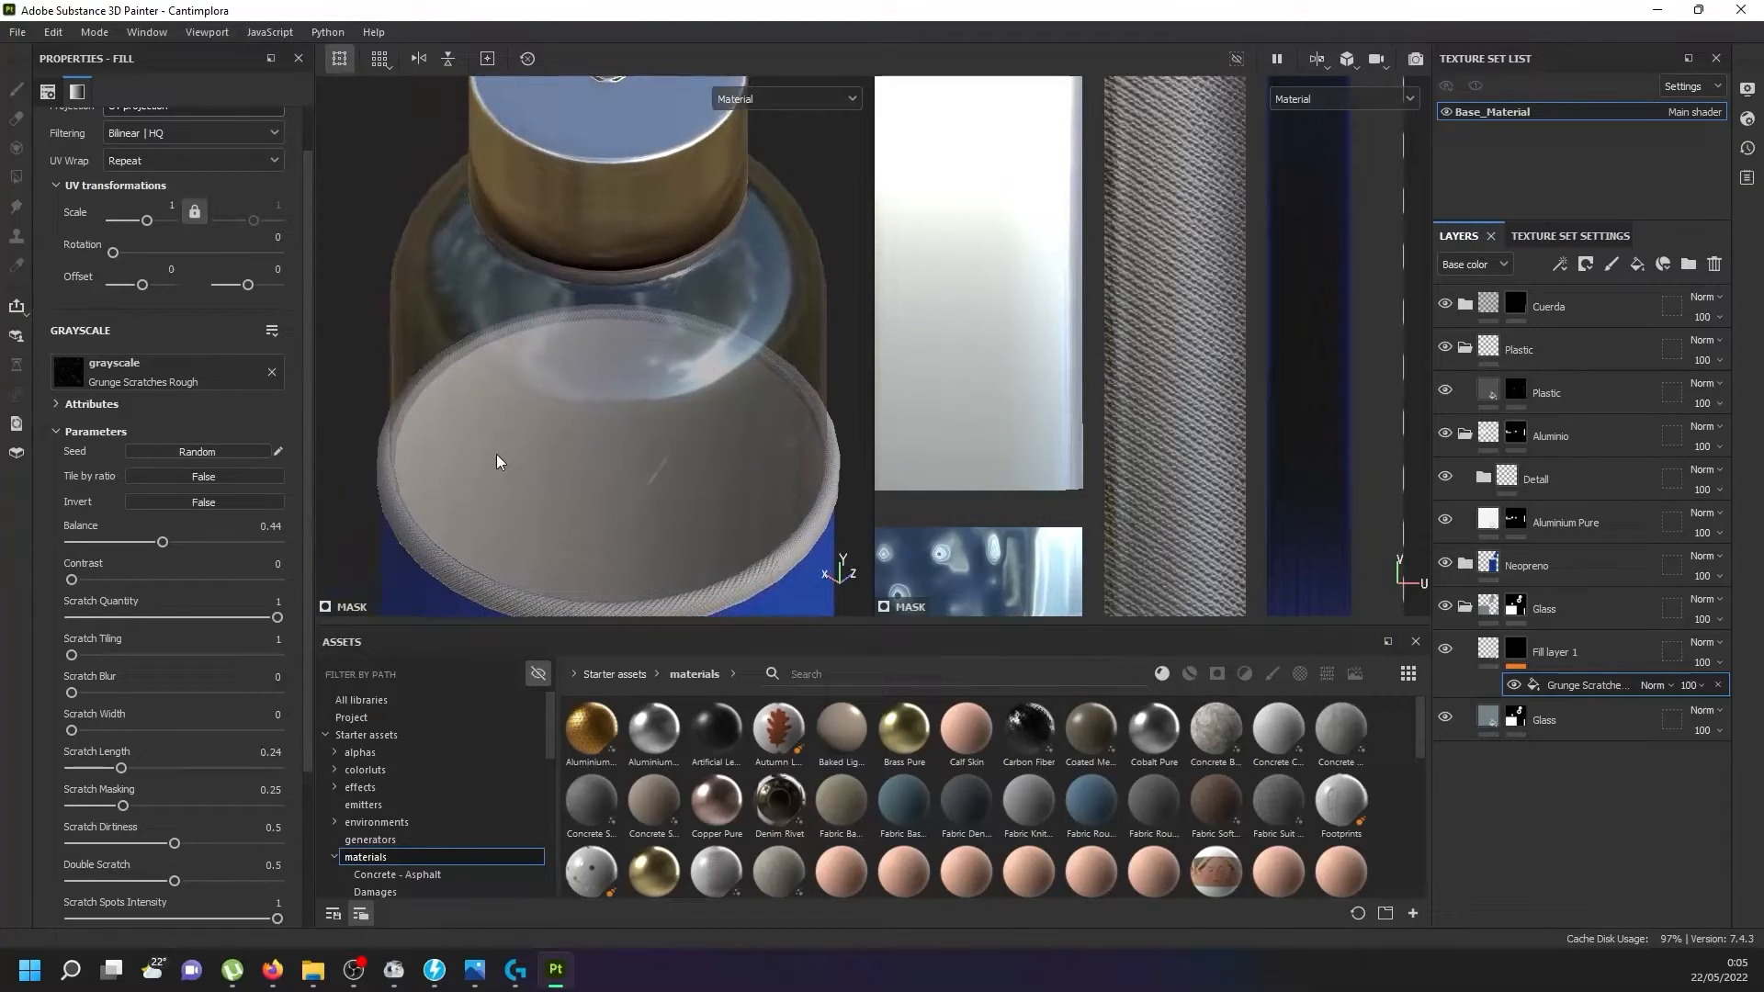
alt+drag(497, 461, 519, 329)
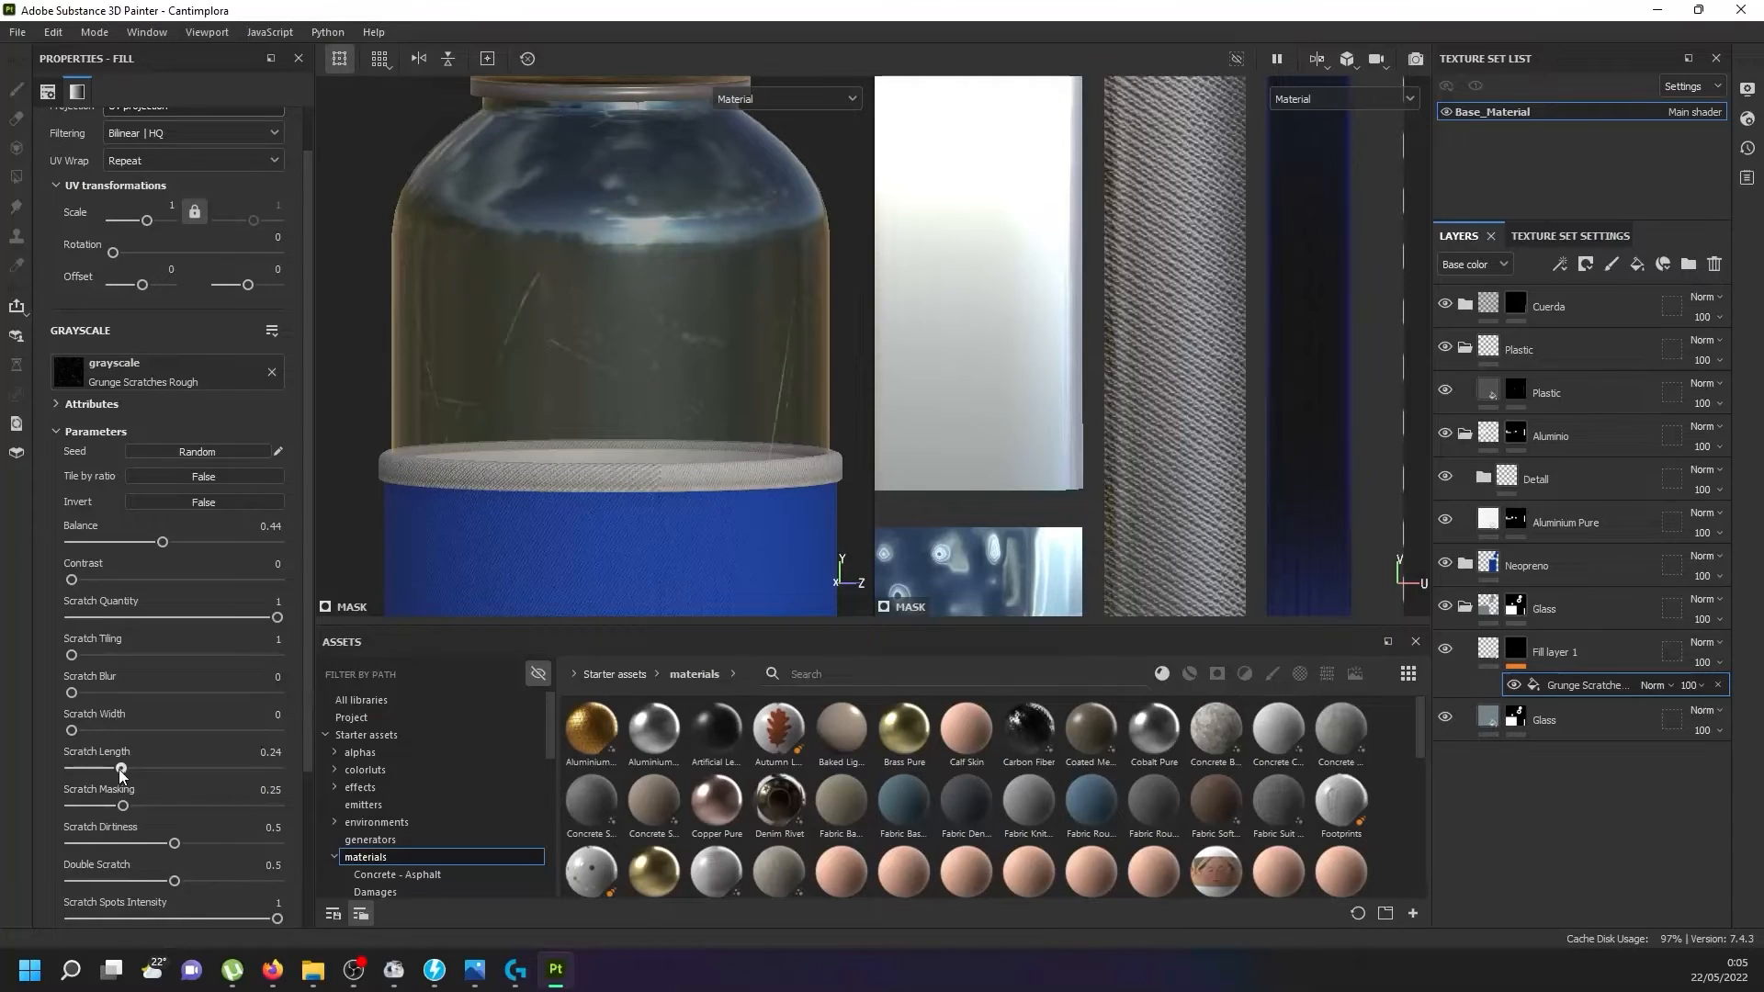
Refine the glass scratches with Scratch Length 0.19, Scratch Masking 0.26, Scratch Dirtiness 0.5 and Double Scratch 0.66.
drag(120, 768, 176, 844)
alt+drag(432, 597, 464, 487)
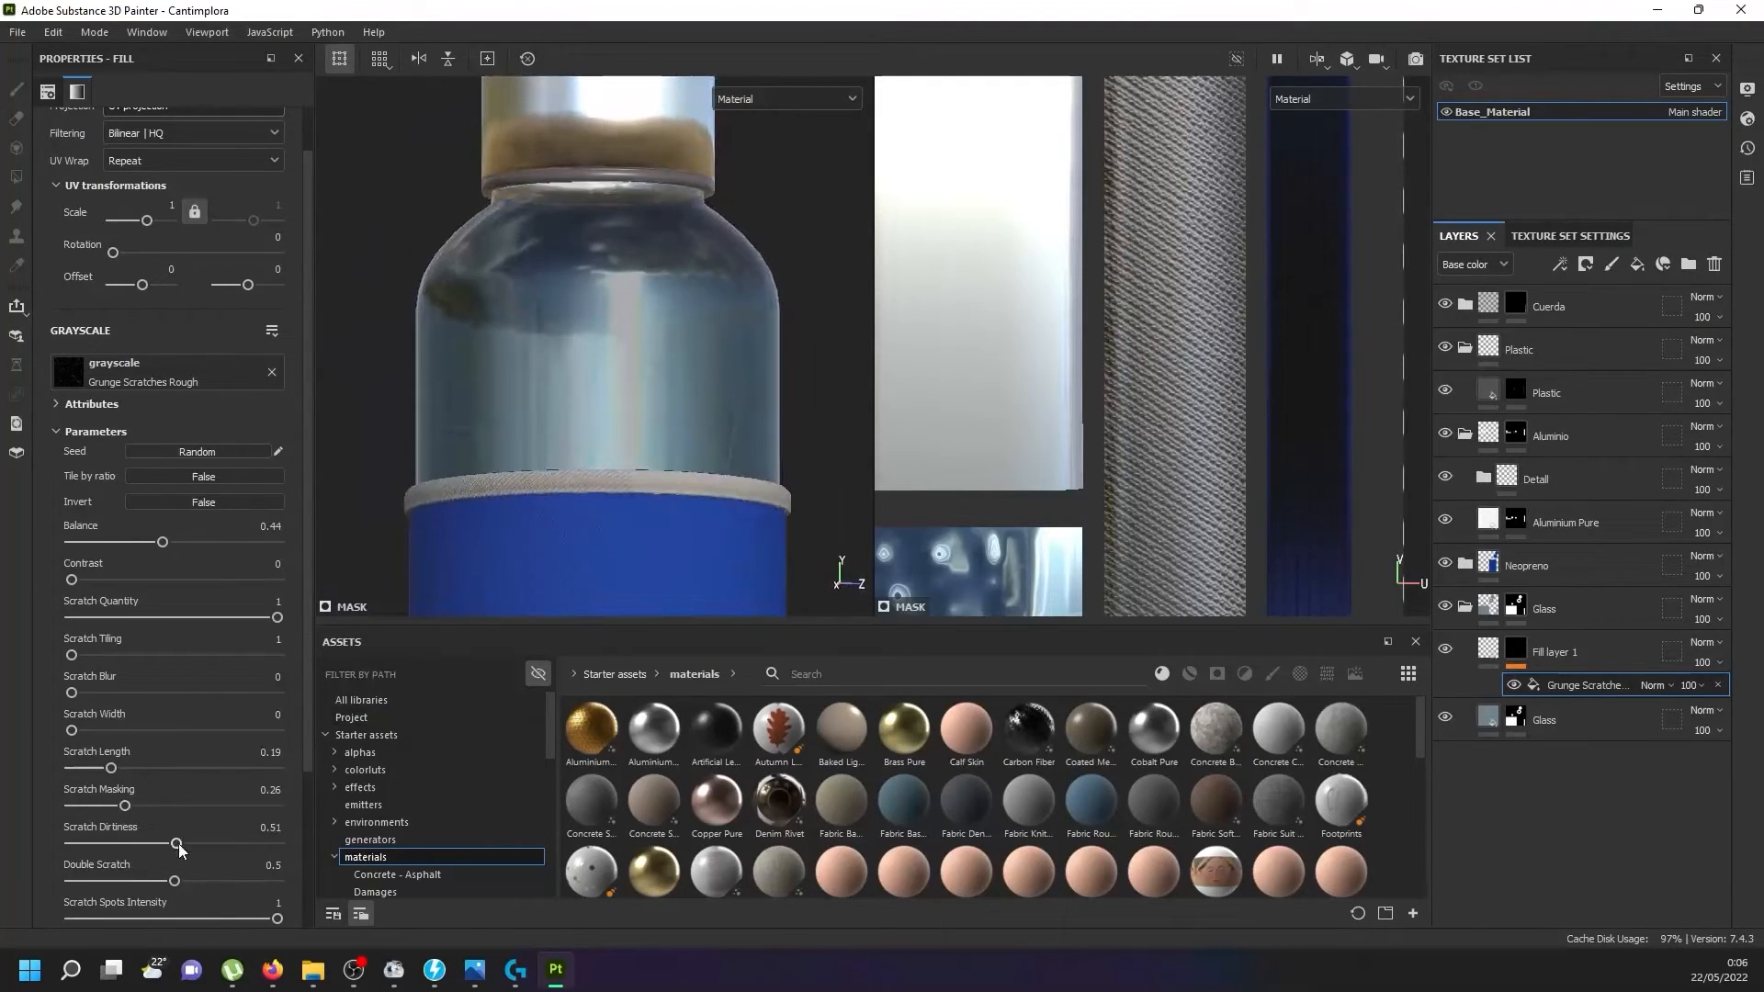
drag(125, 843, 206, 882)
key(ctrl+z)
alt+drag(564, 492, 535, 410)
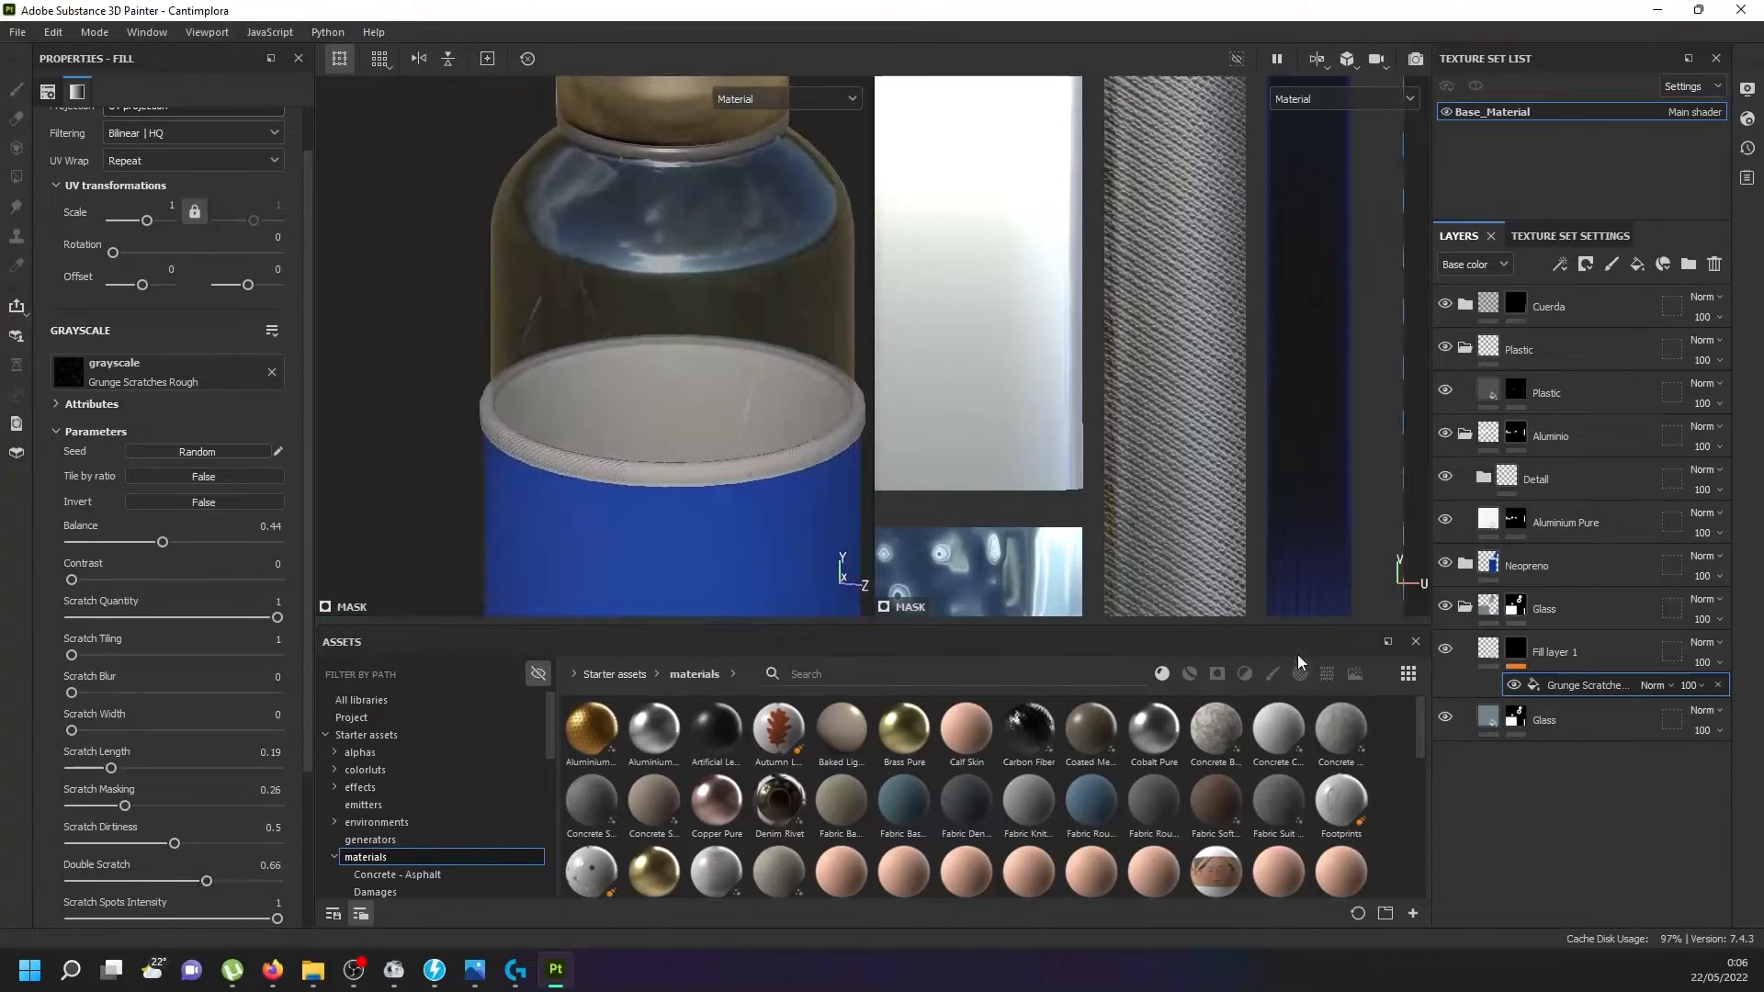
scroll(732, 496, up, 2)
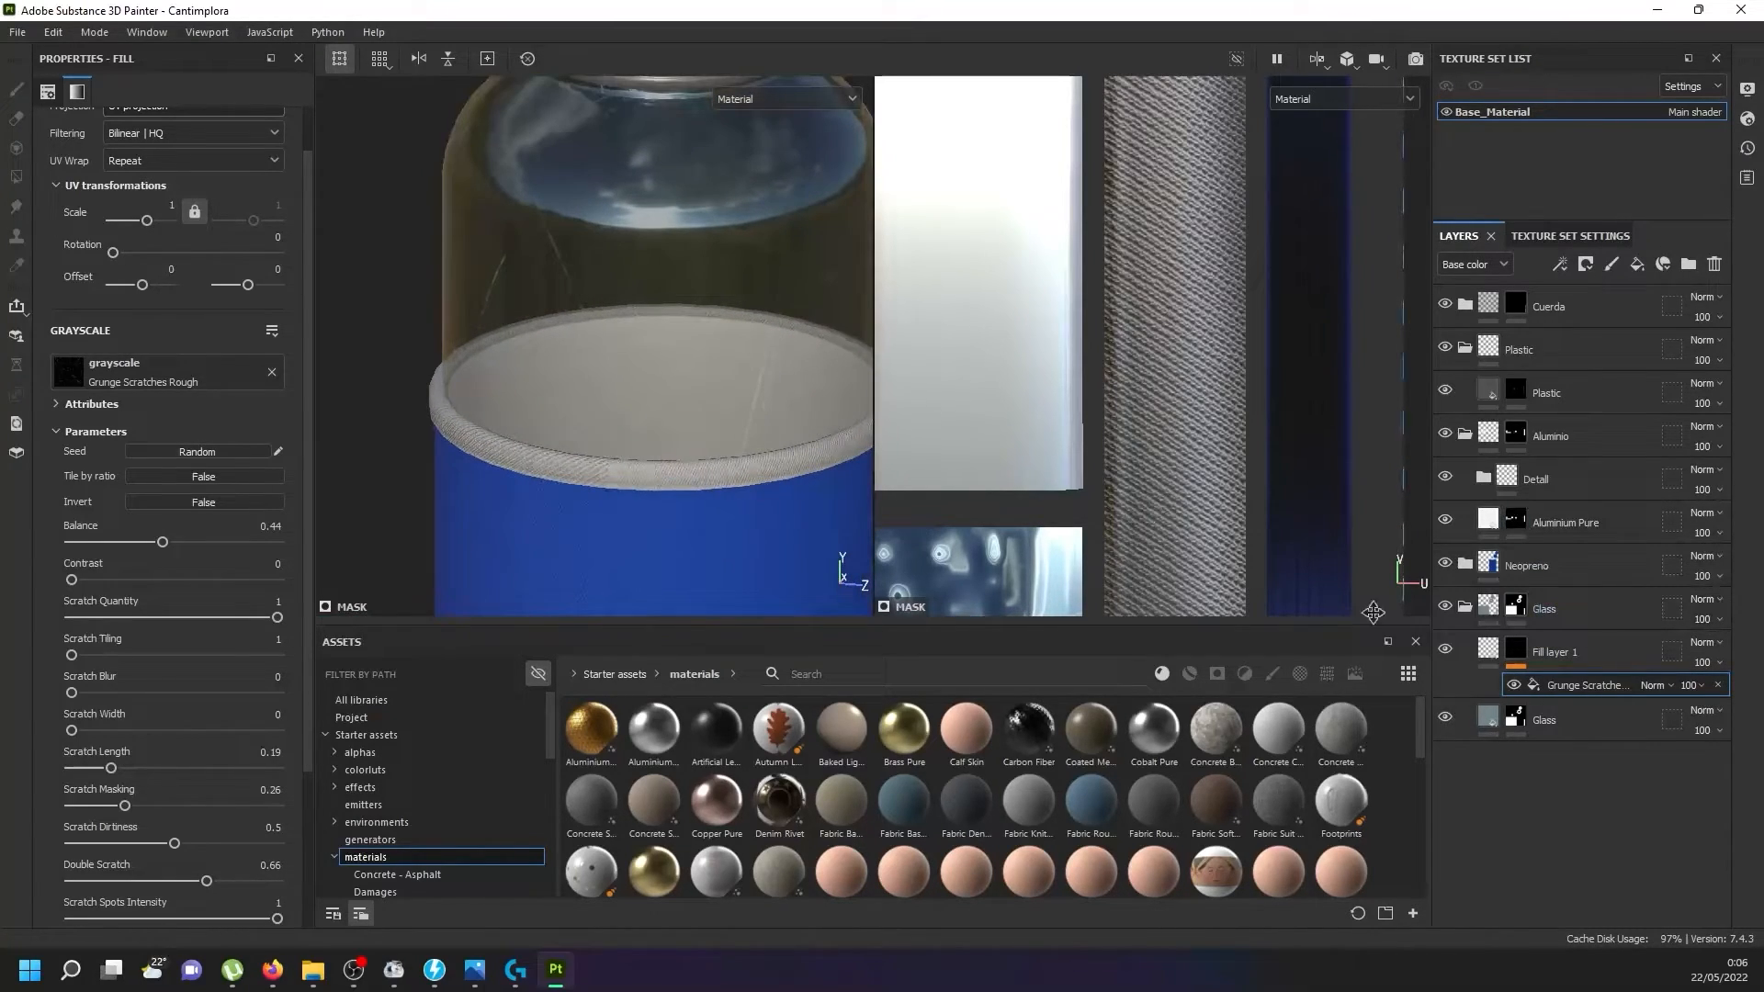
Hide the scratches layer Fill layer 1, duplicate it, and make the copy visible.
click(1445, 649)
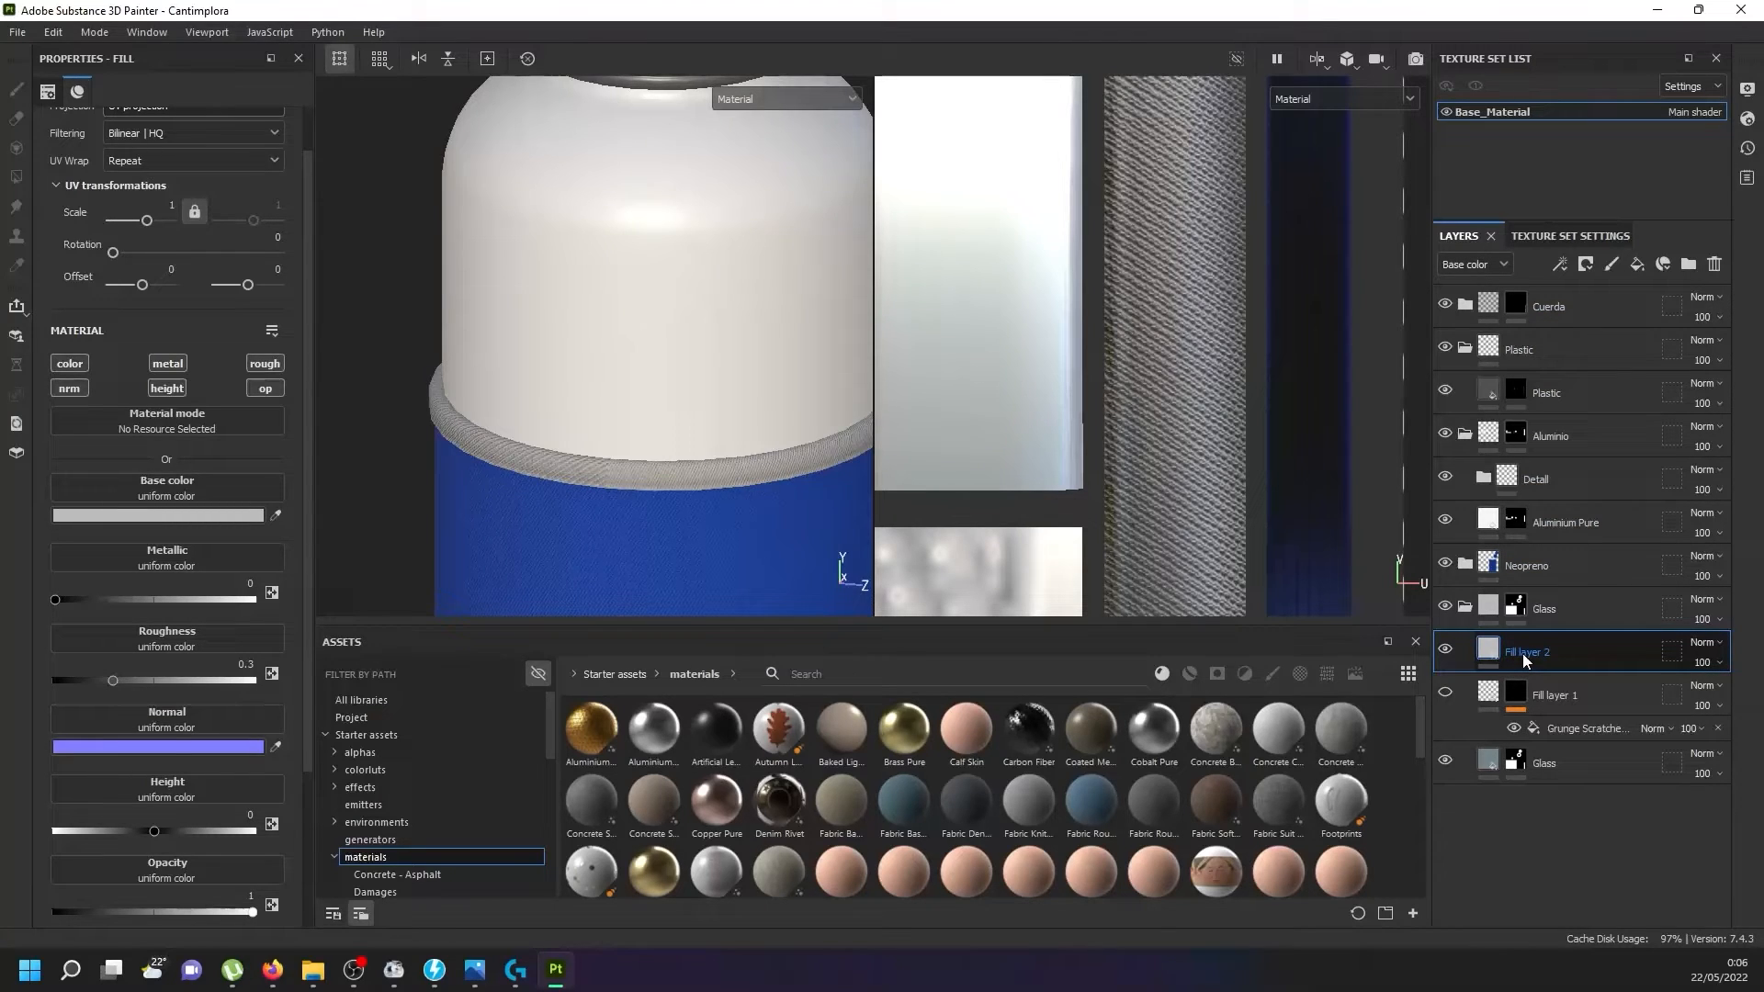
key(ctrl+z)
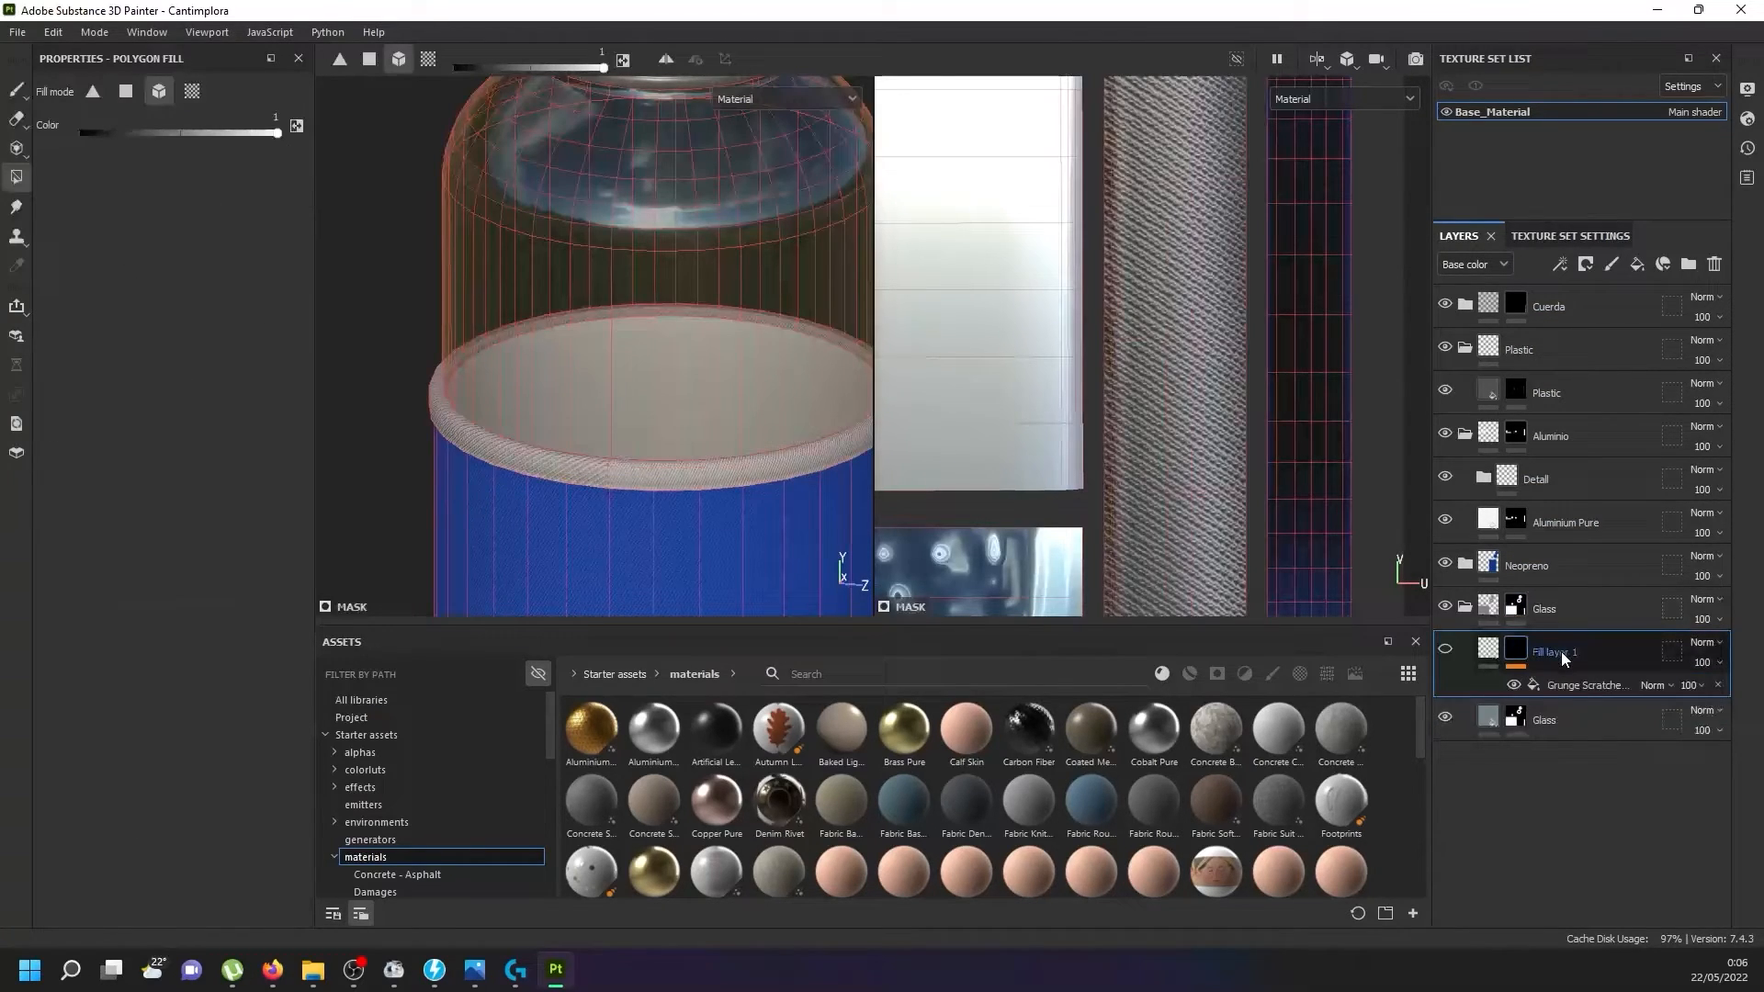
key(ctrl+d)
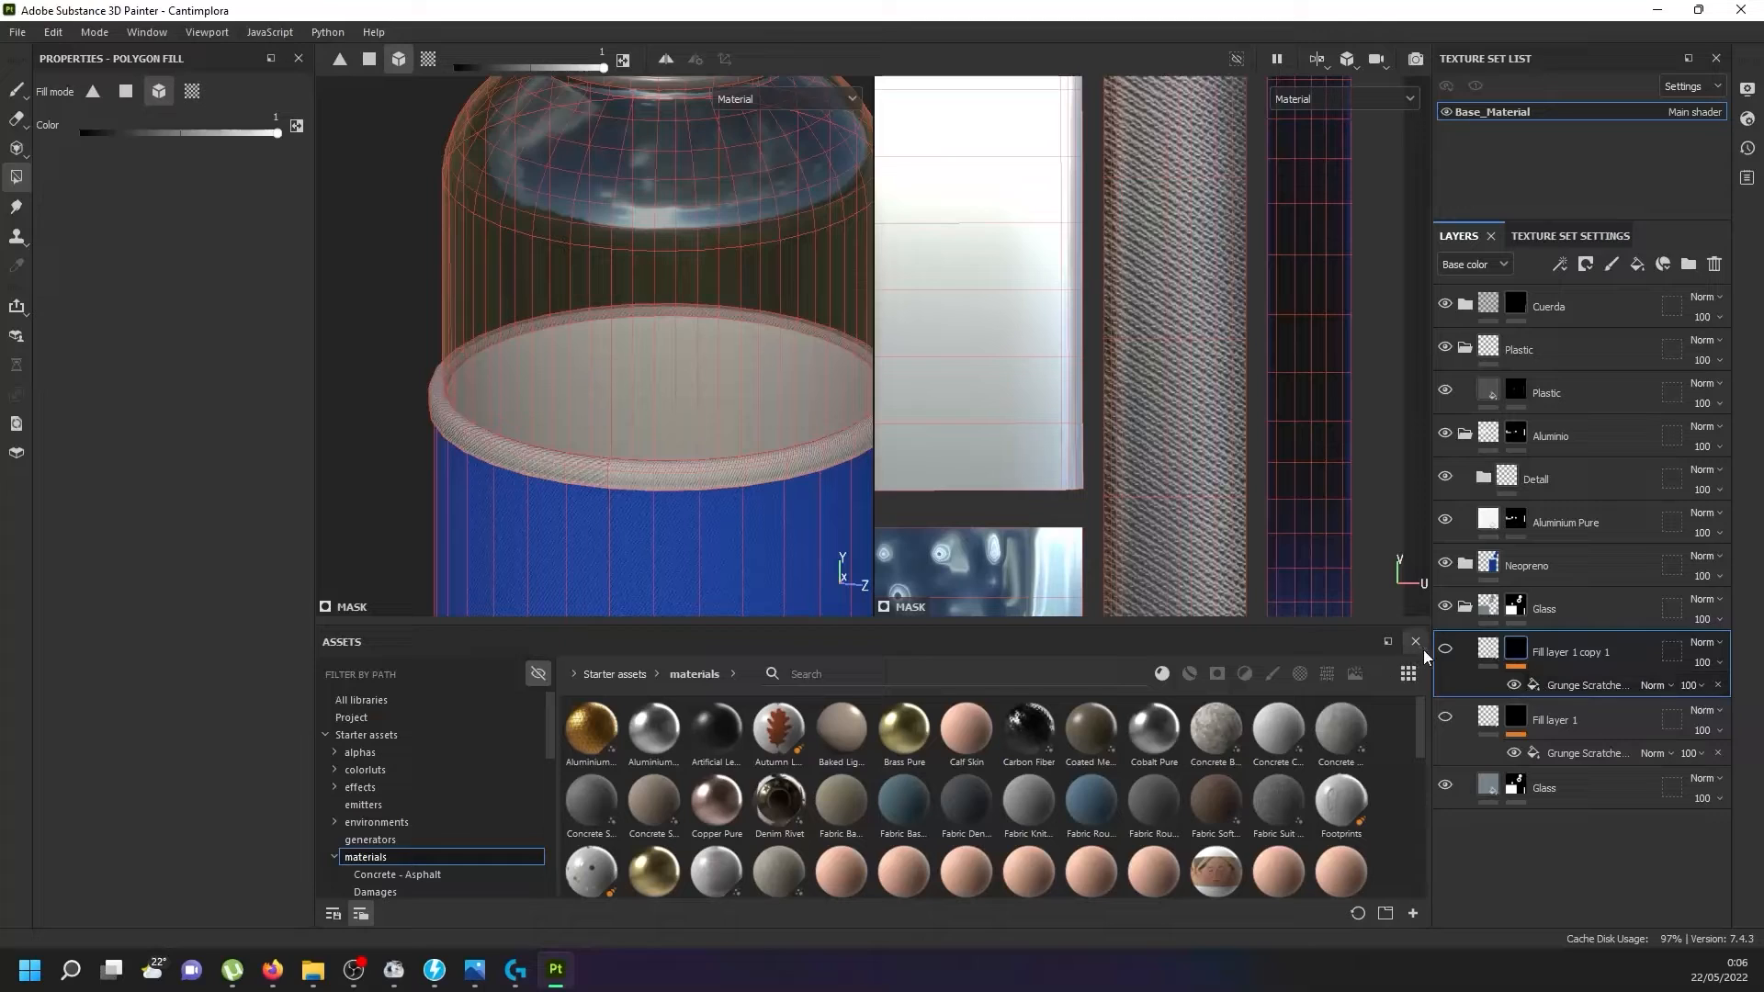
click(1442, 649)
Replace the scratches texture in the mask fill of Fill layer 1 copy 1 with Grunge Dirt Scratchy, searching the textures for "grun".
click(1584, 685)
click(135, 373)
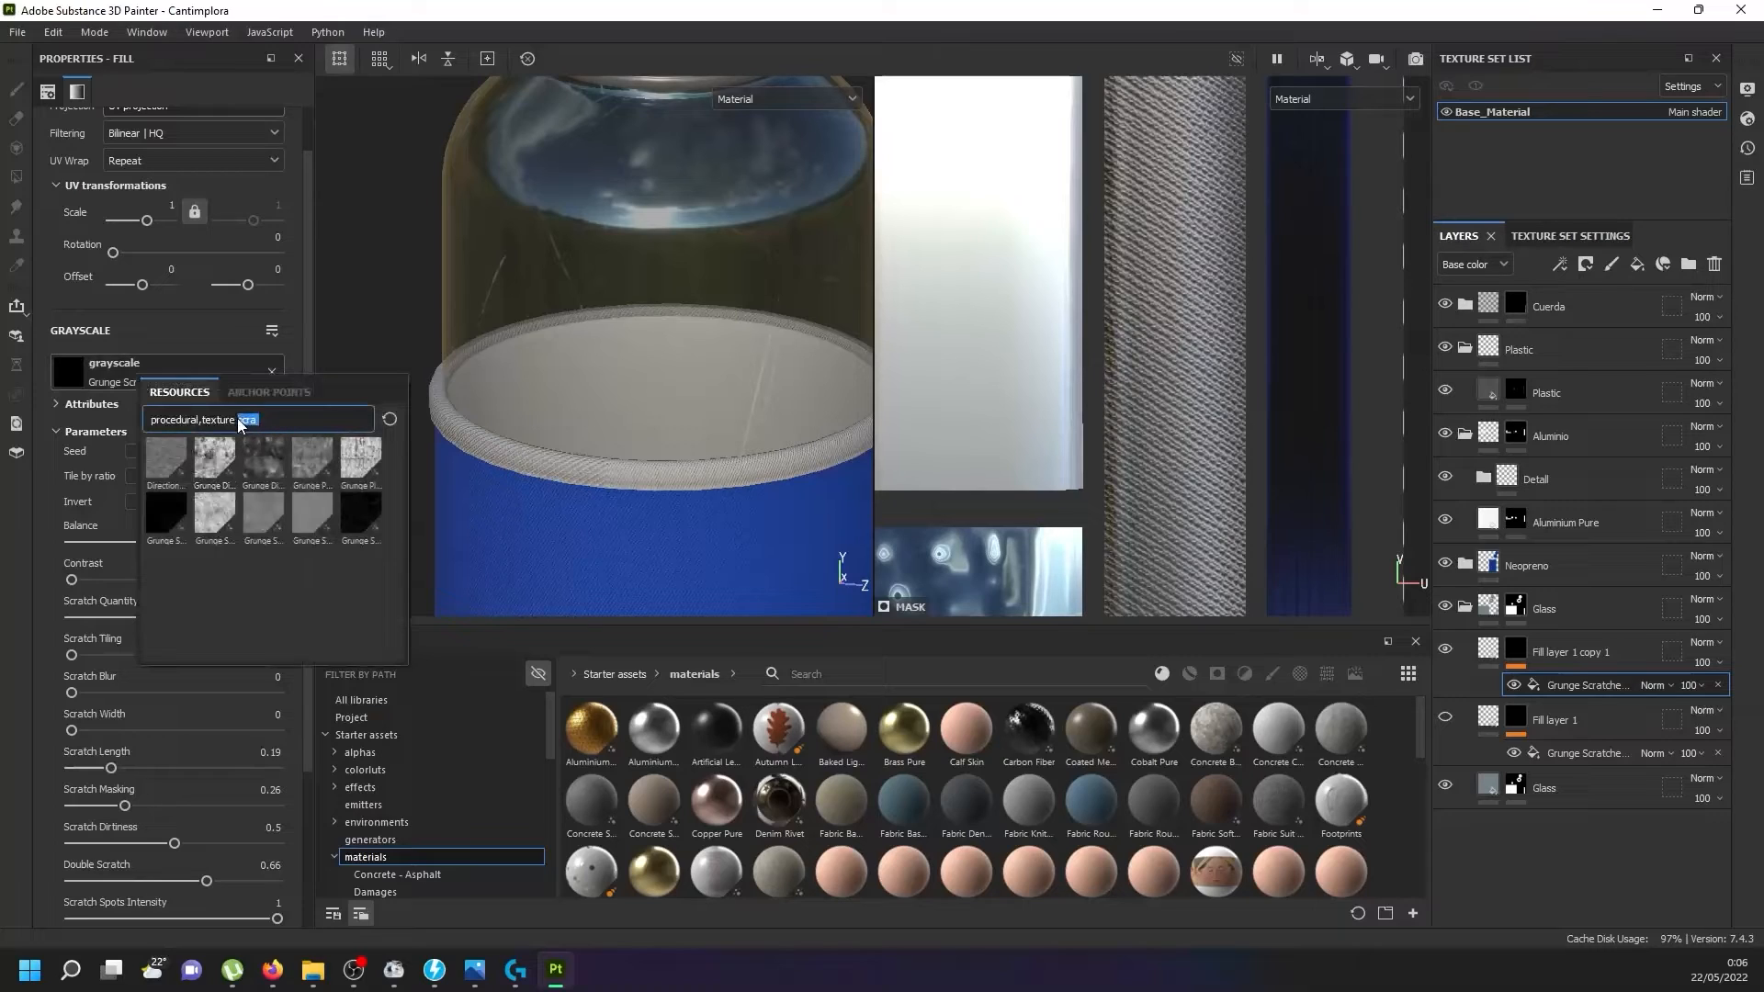
text(r)
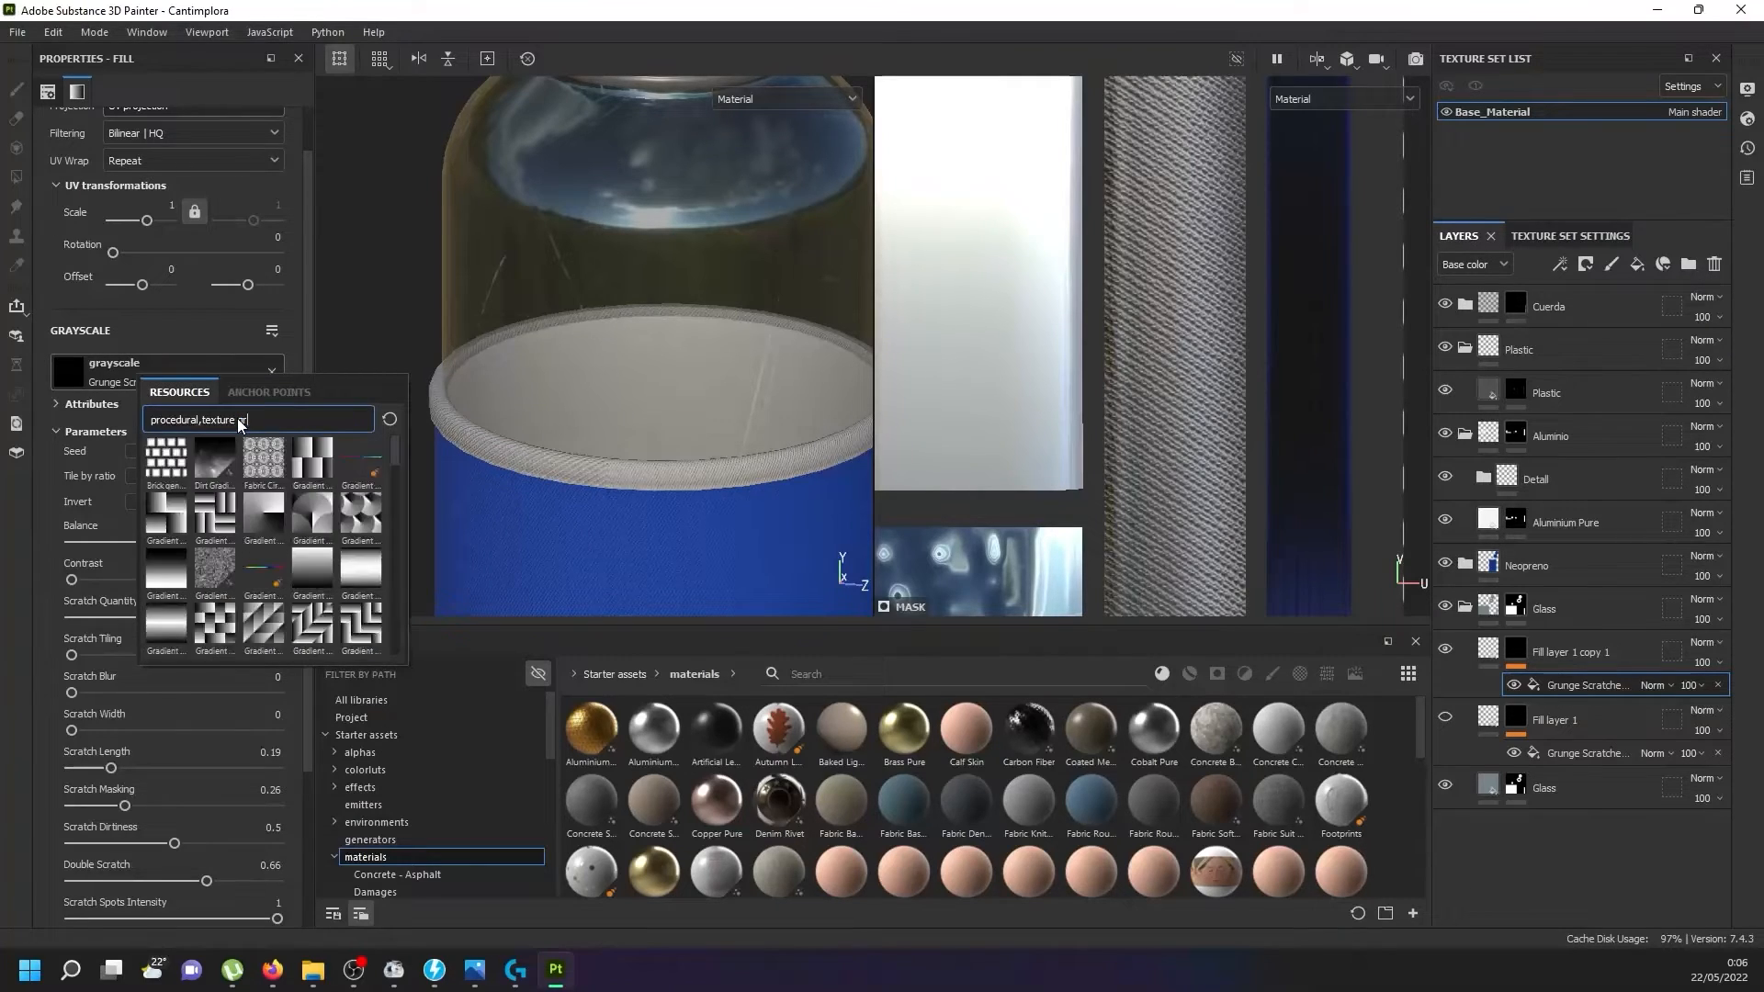
text(un)
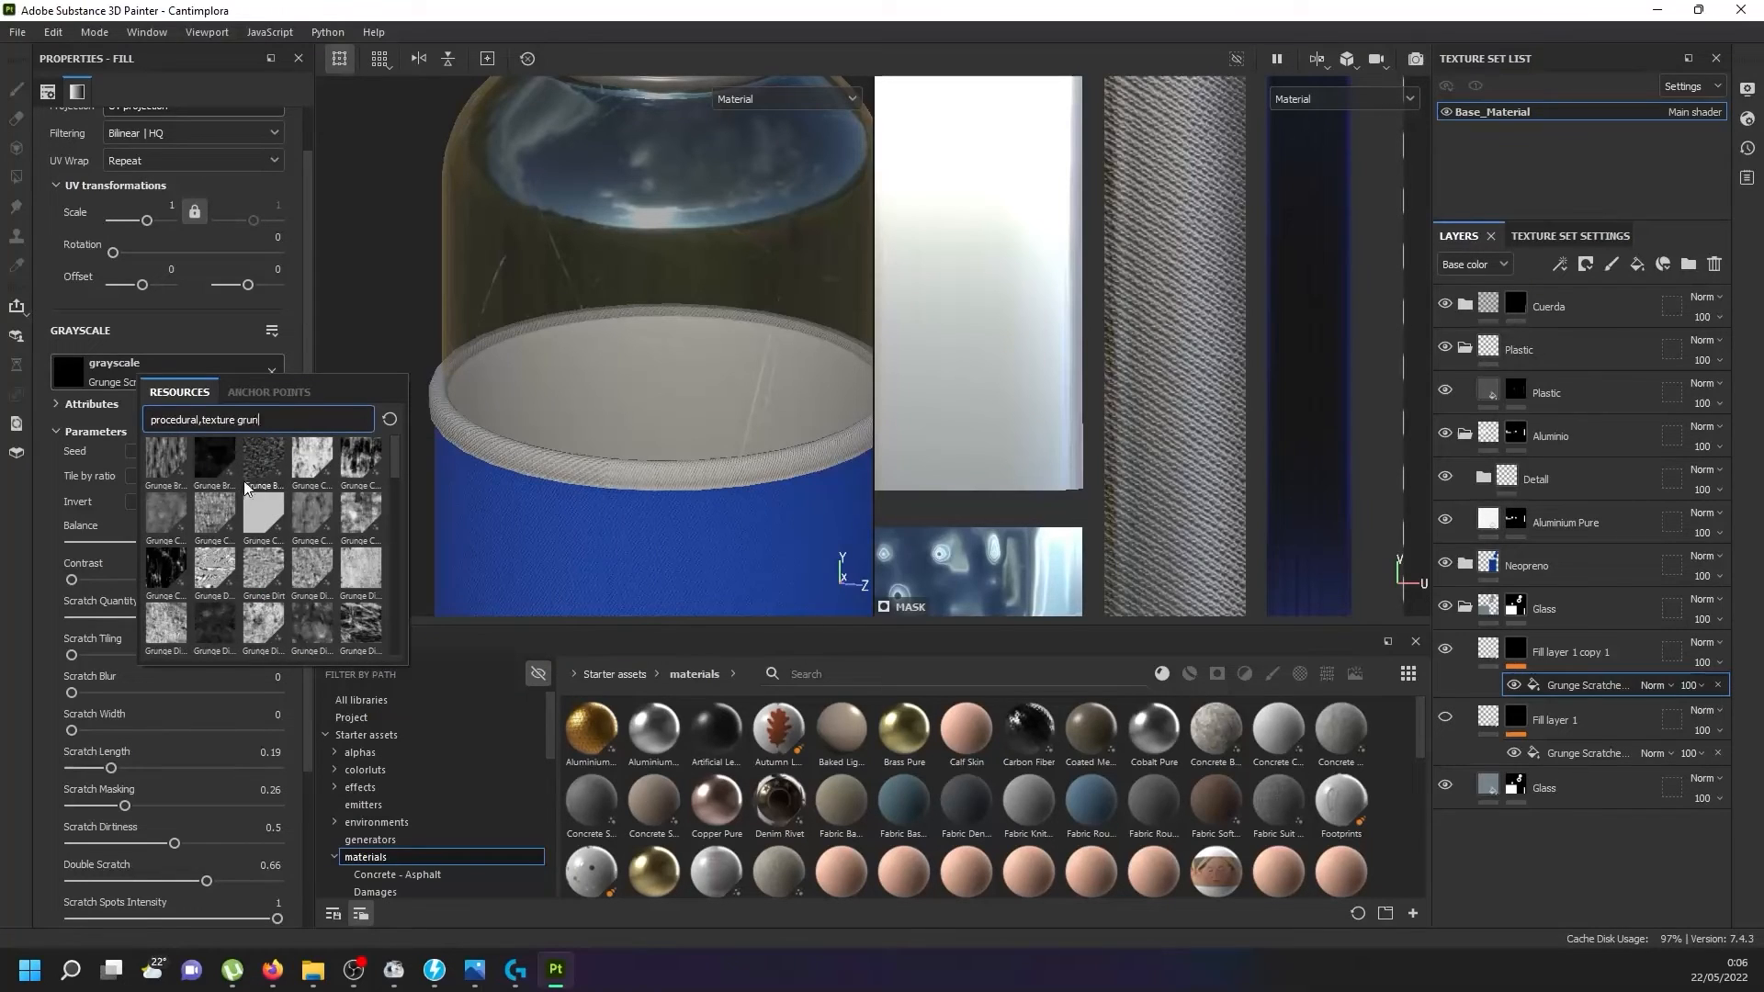
mouse_move(314, 528)
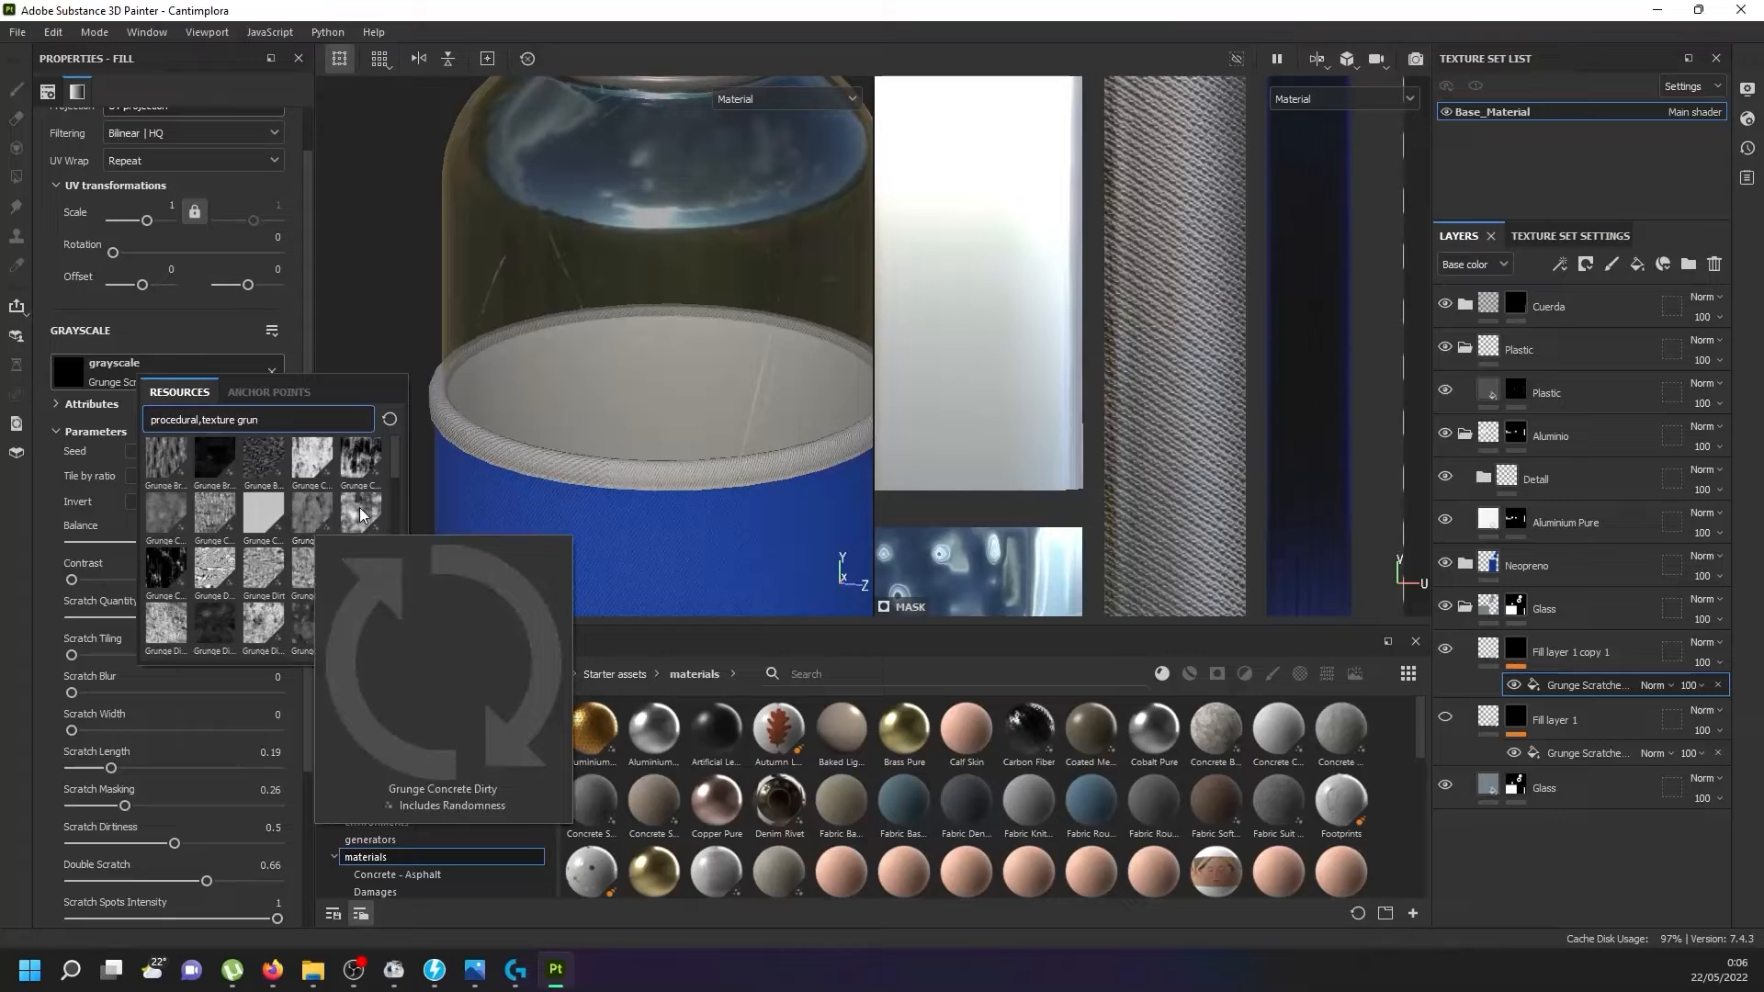
mouse_move(253, 574)
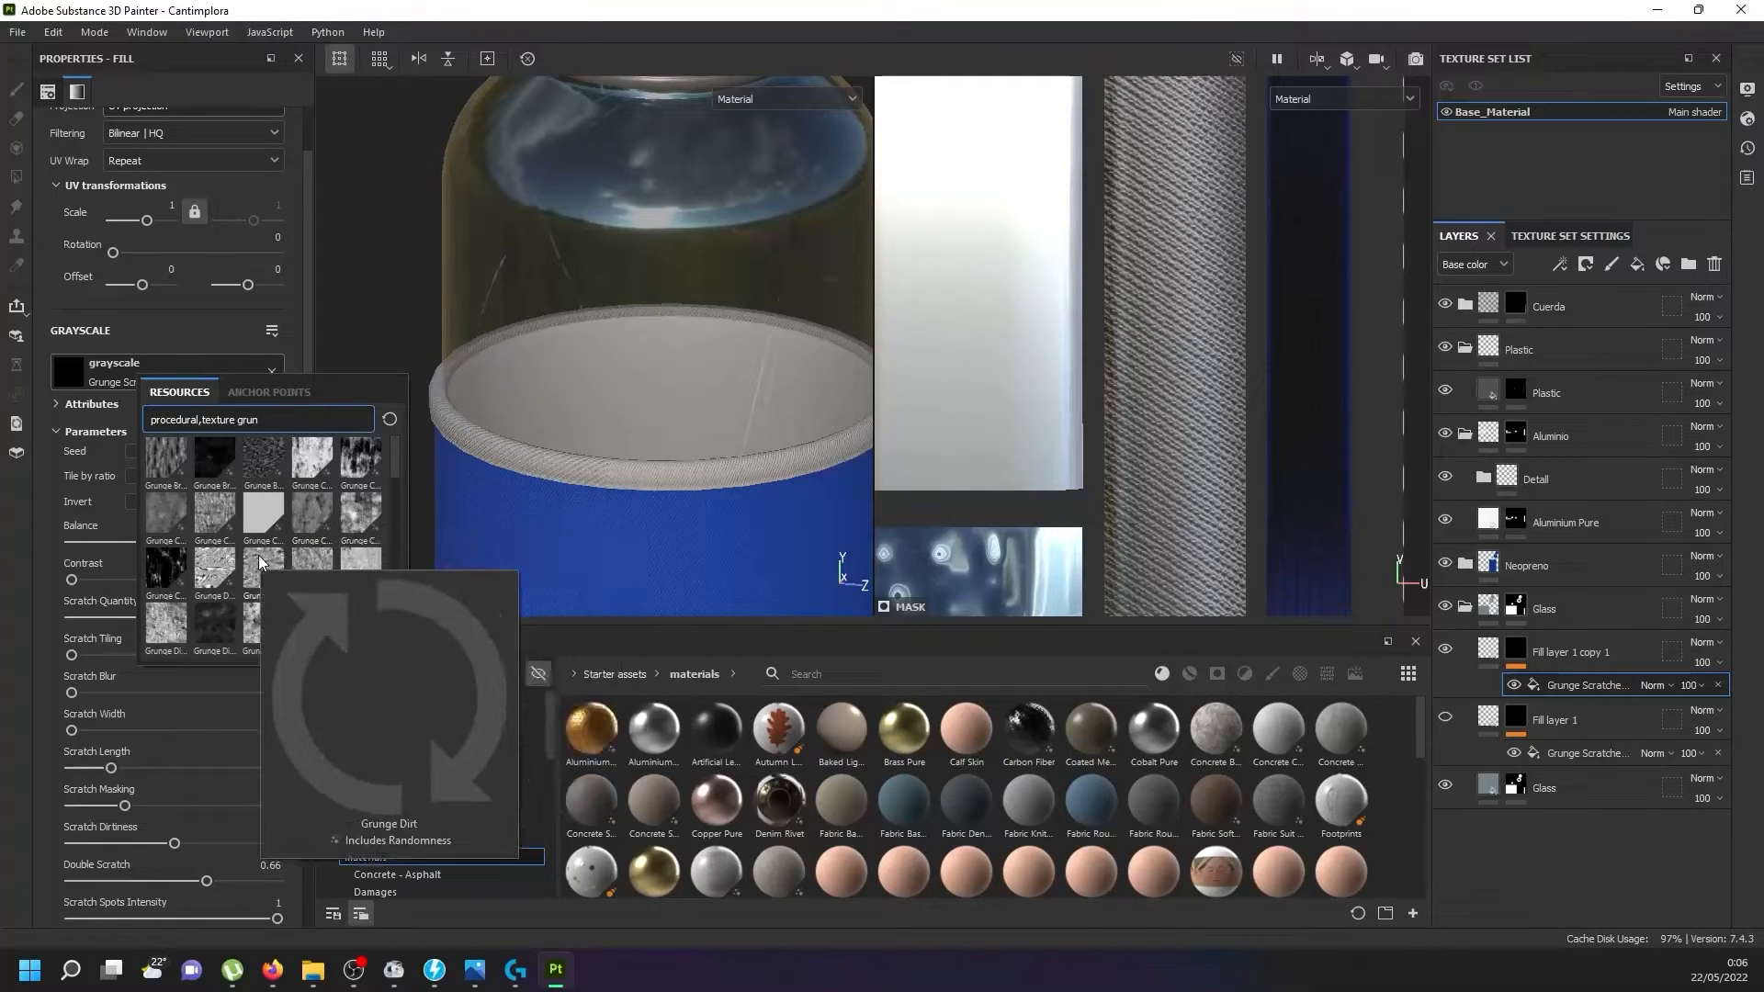
mouse_move(372, 520)
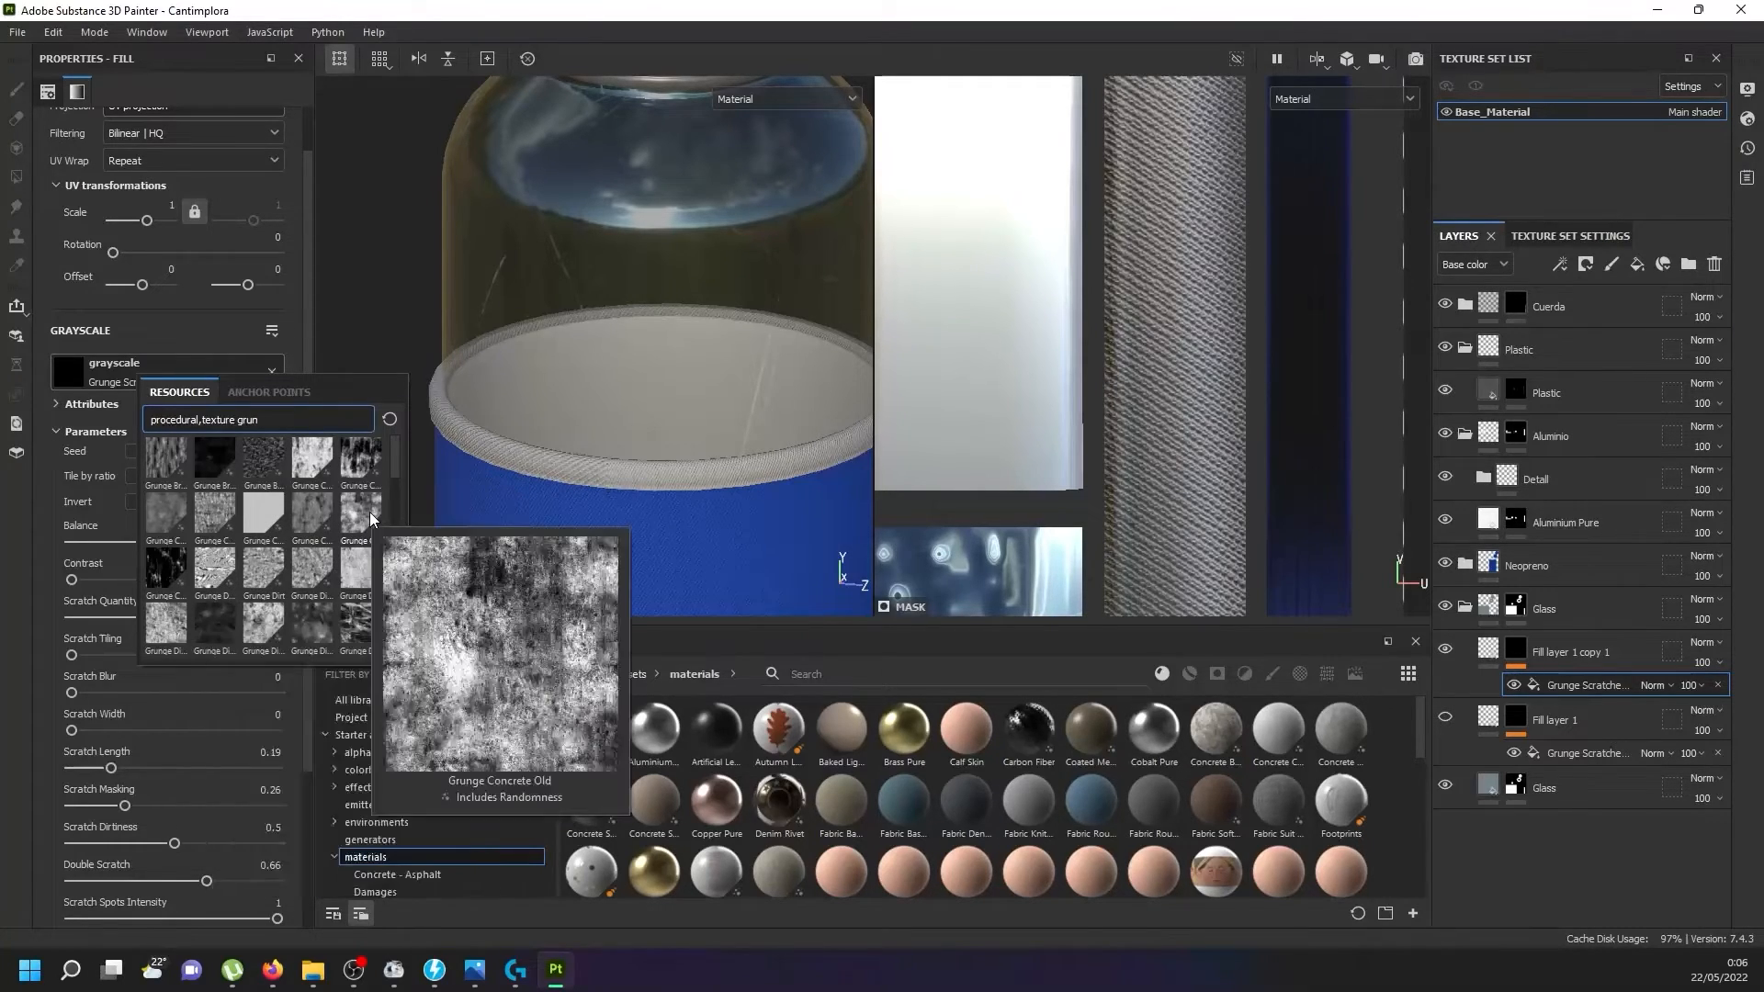
mouse_move(228, 608)
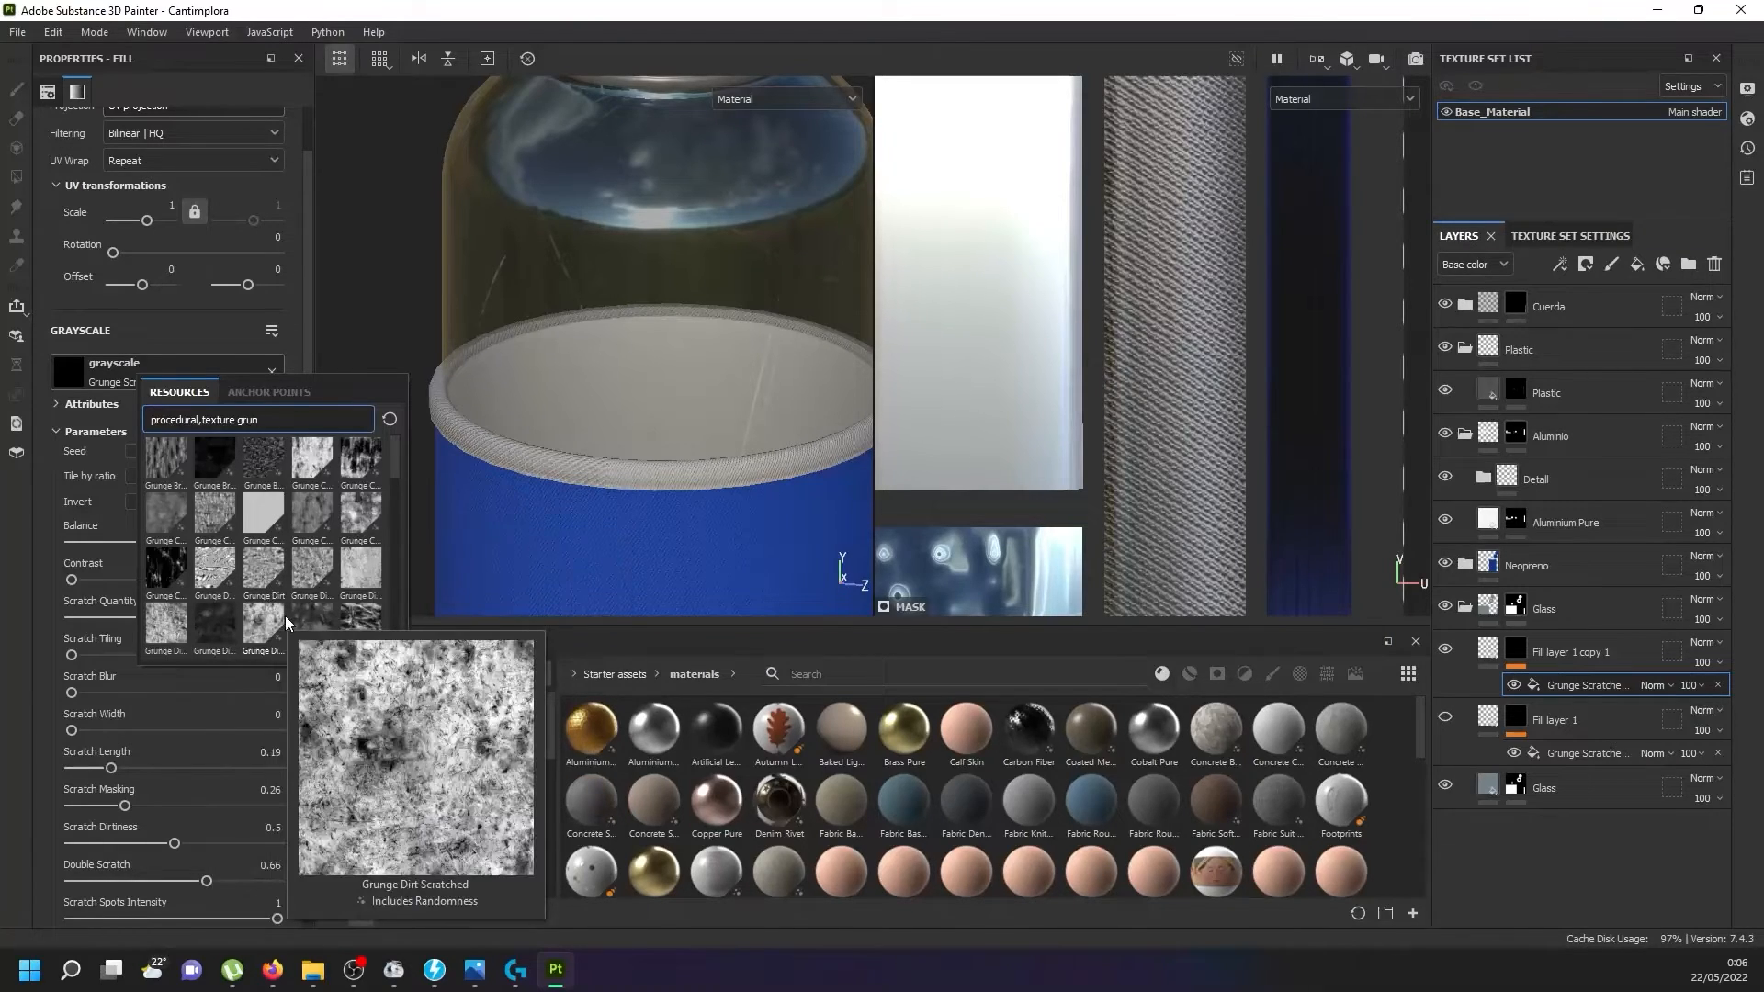
mouse_move(317, 610)
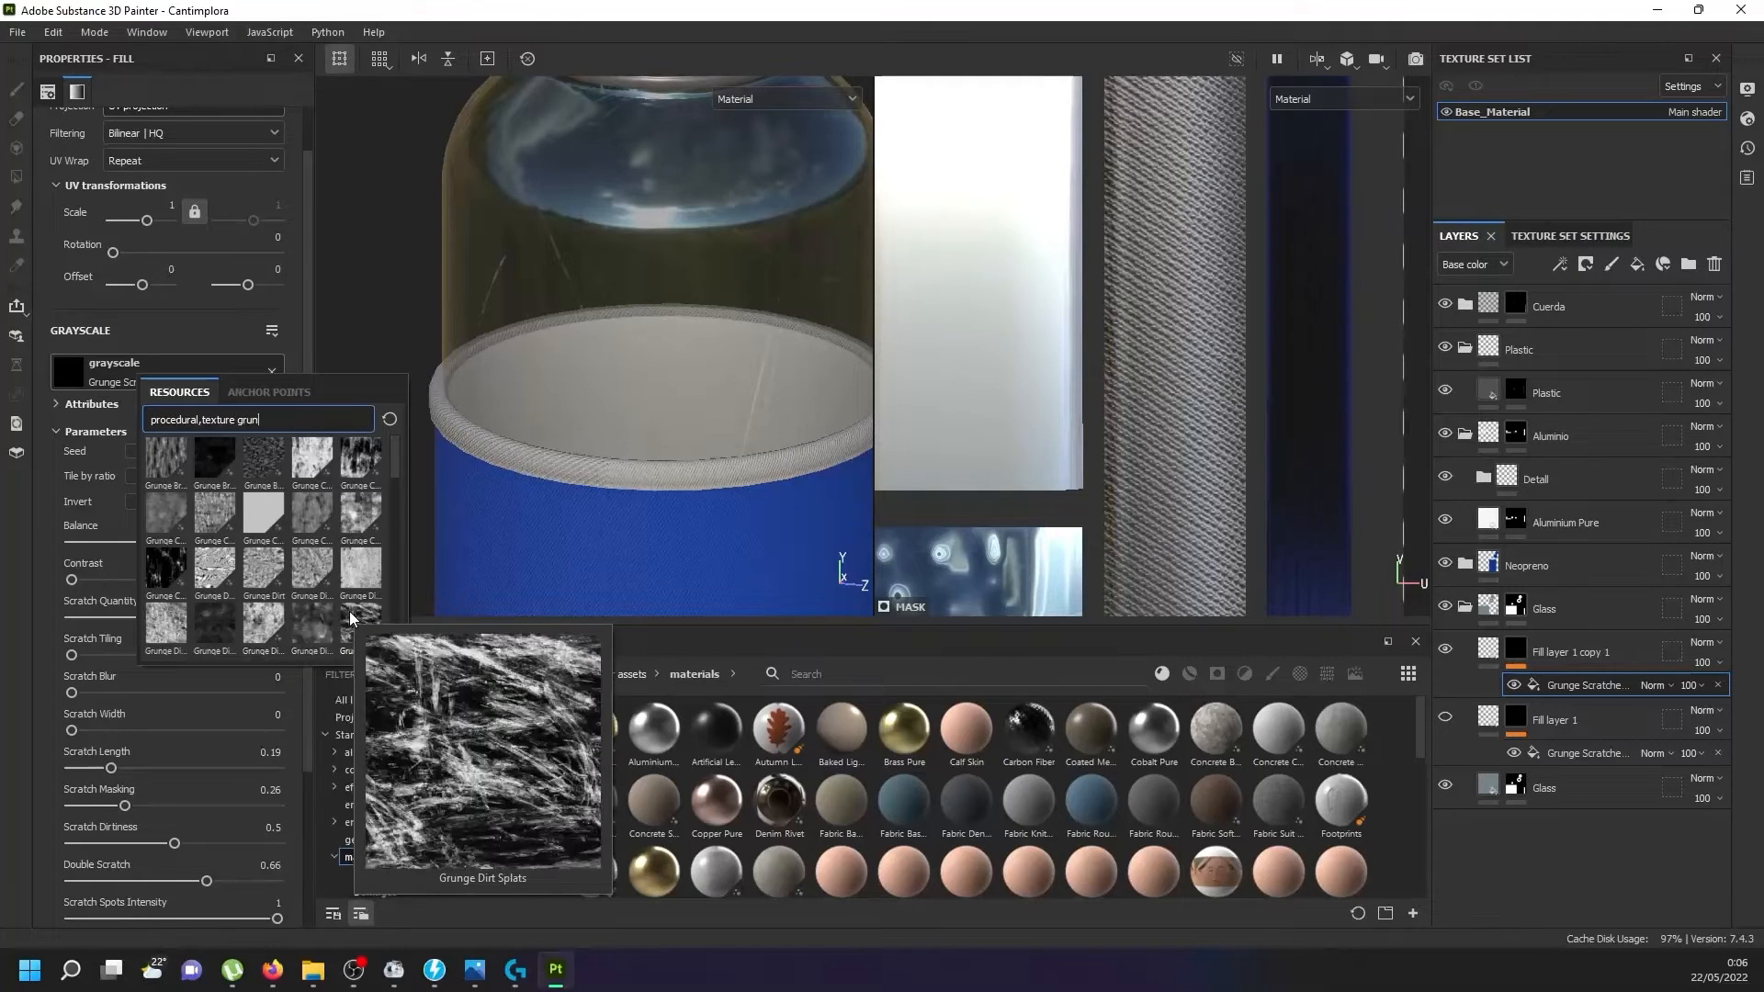
click(321, 616)
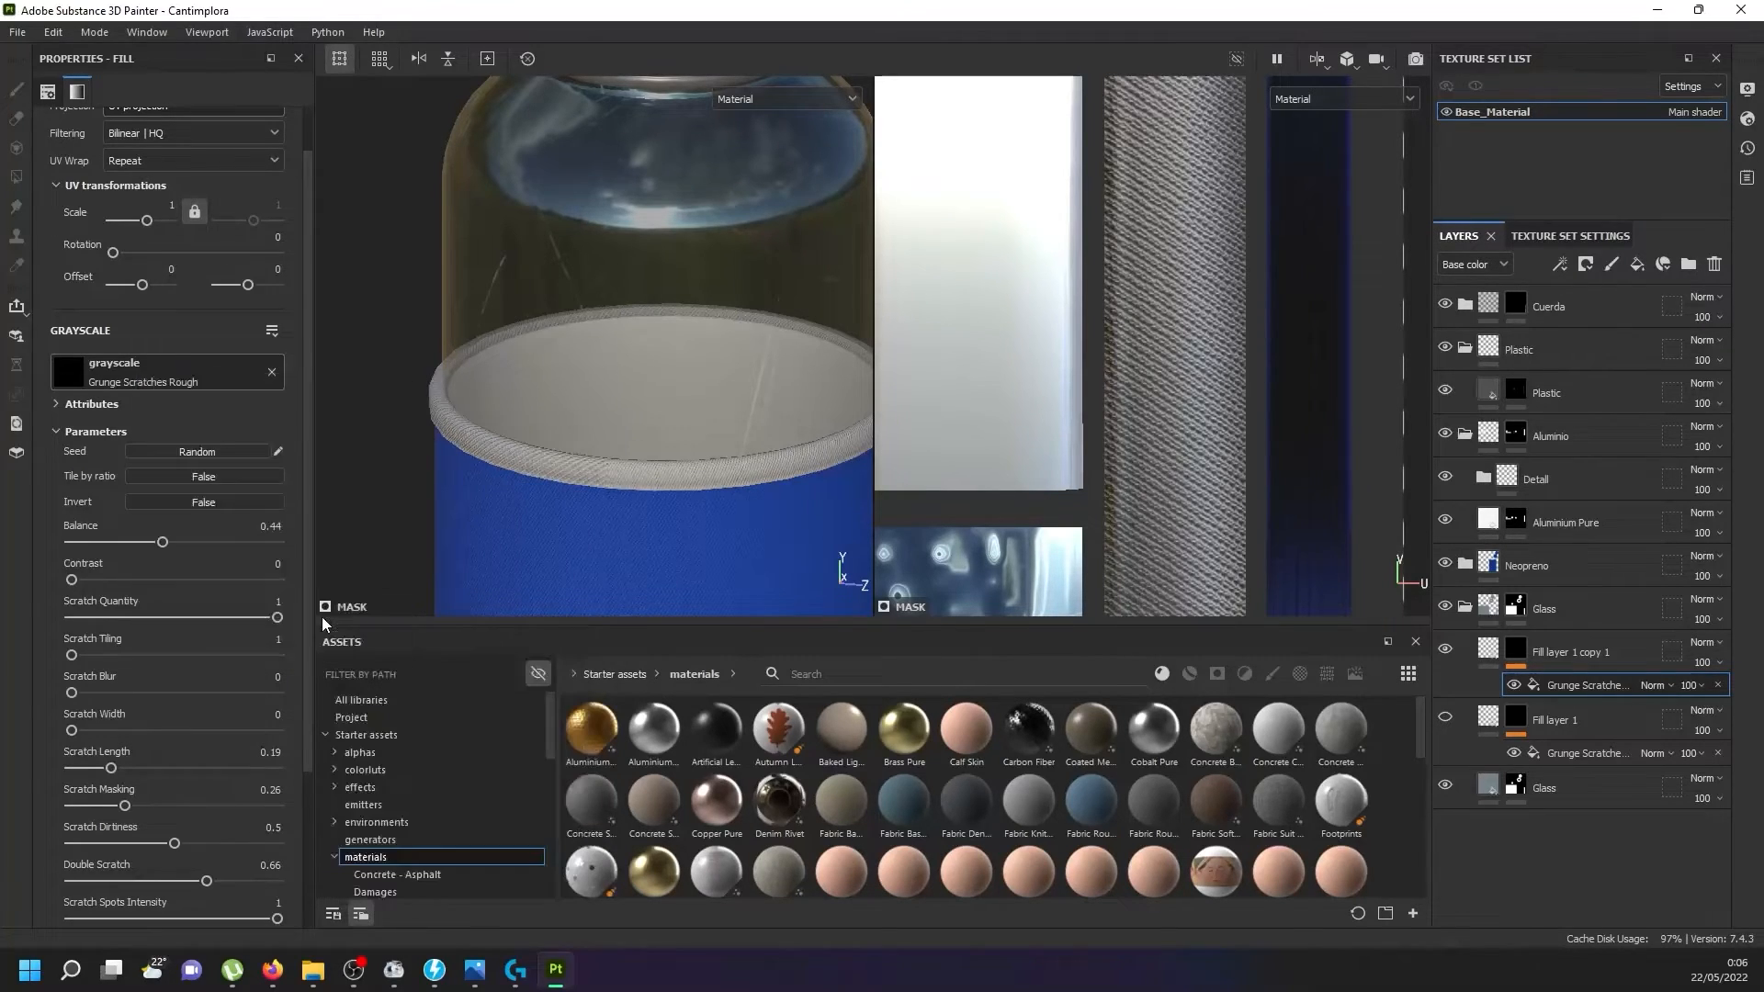
scroll(593, 310, down, 3)
scroll(631, 239, up, 3)
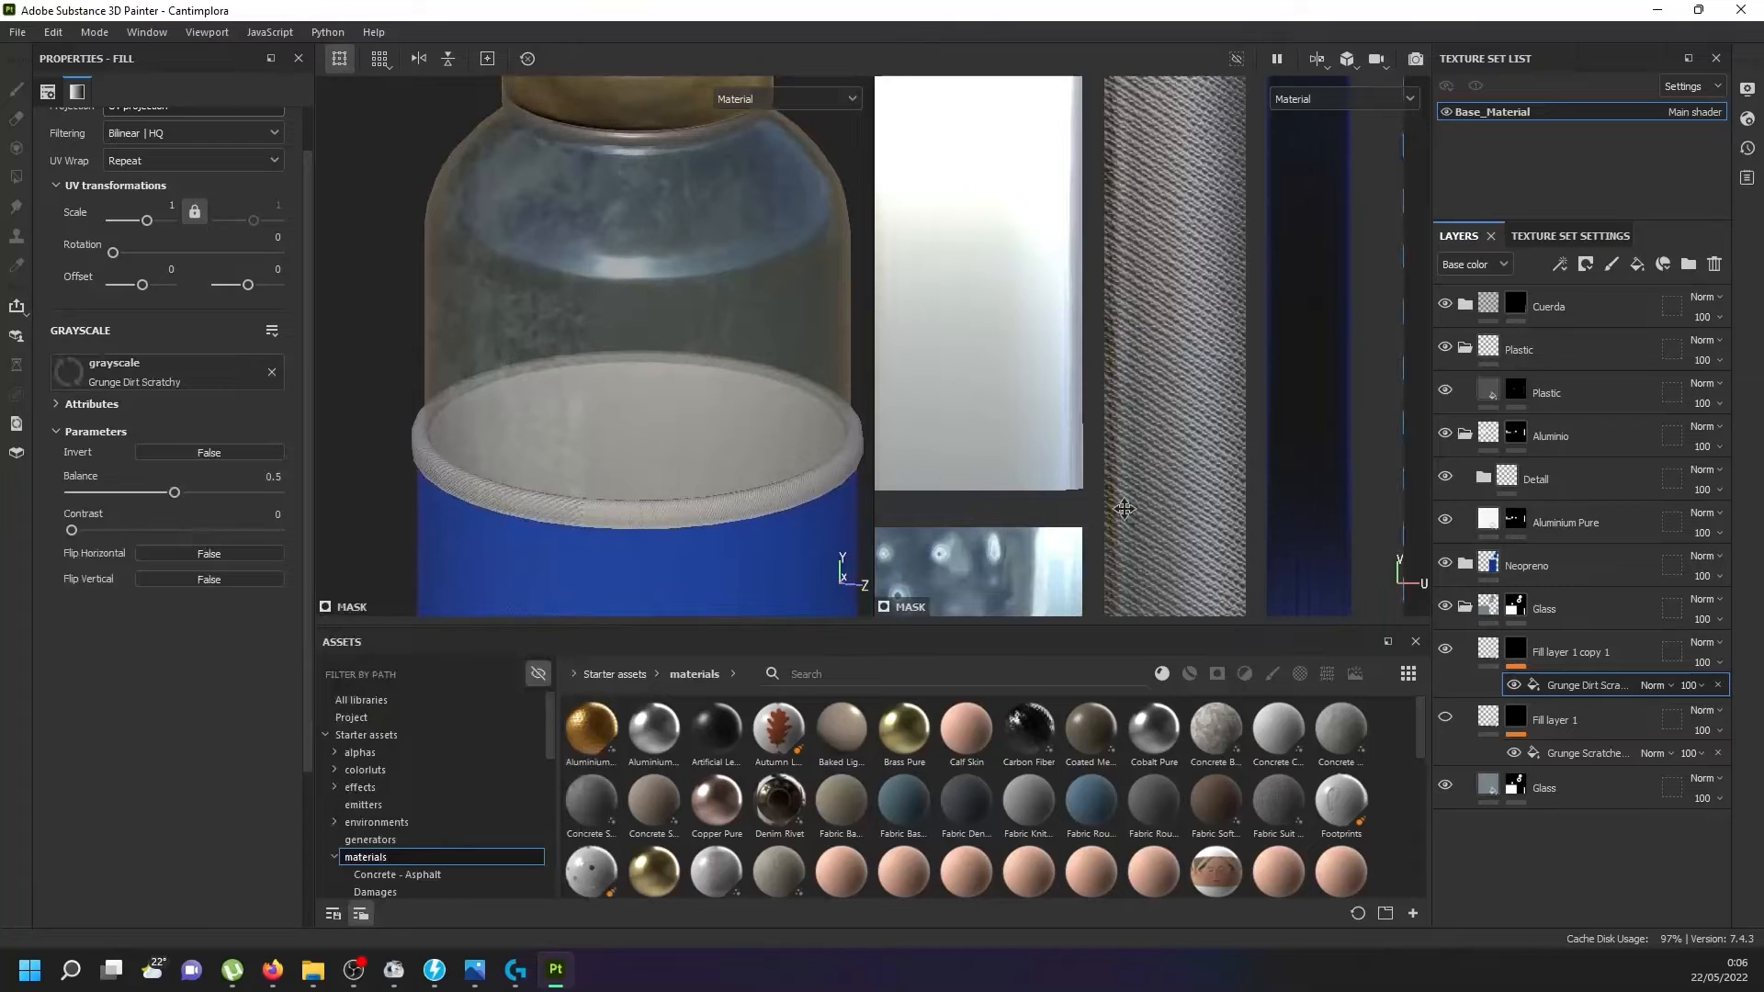
Try Balance values of 0.25 and 1 for the Grunge Dirt Scratchy mask and settle on 0.49.
alt+drag(590, 327, 531, 223)
scroll(551, 303, up, 3)
alt+drag(564, 301, 514, 386)
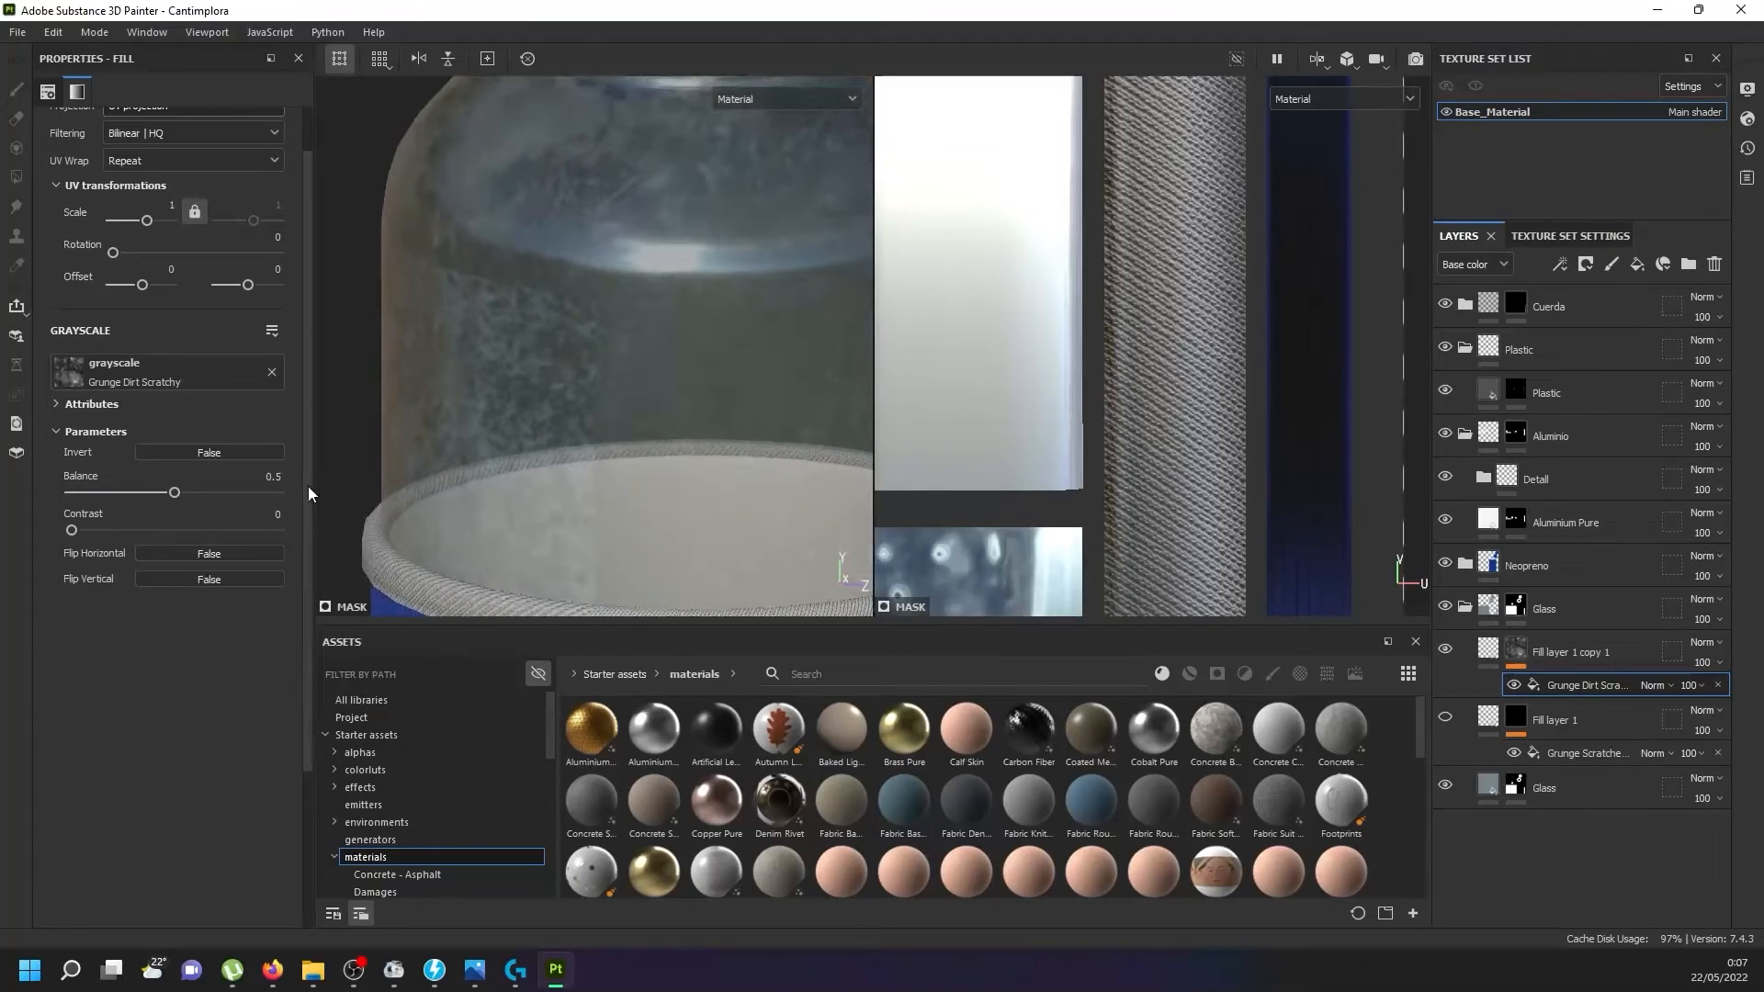
drag(175, 493, 122, 494)
scroll(601, 408, down, 2)
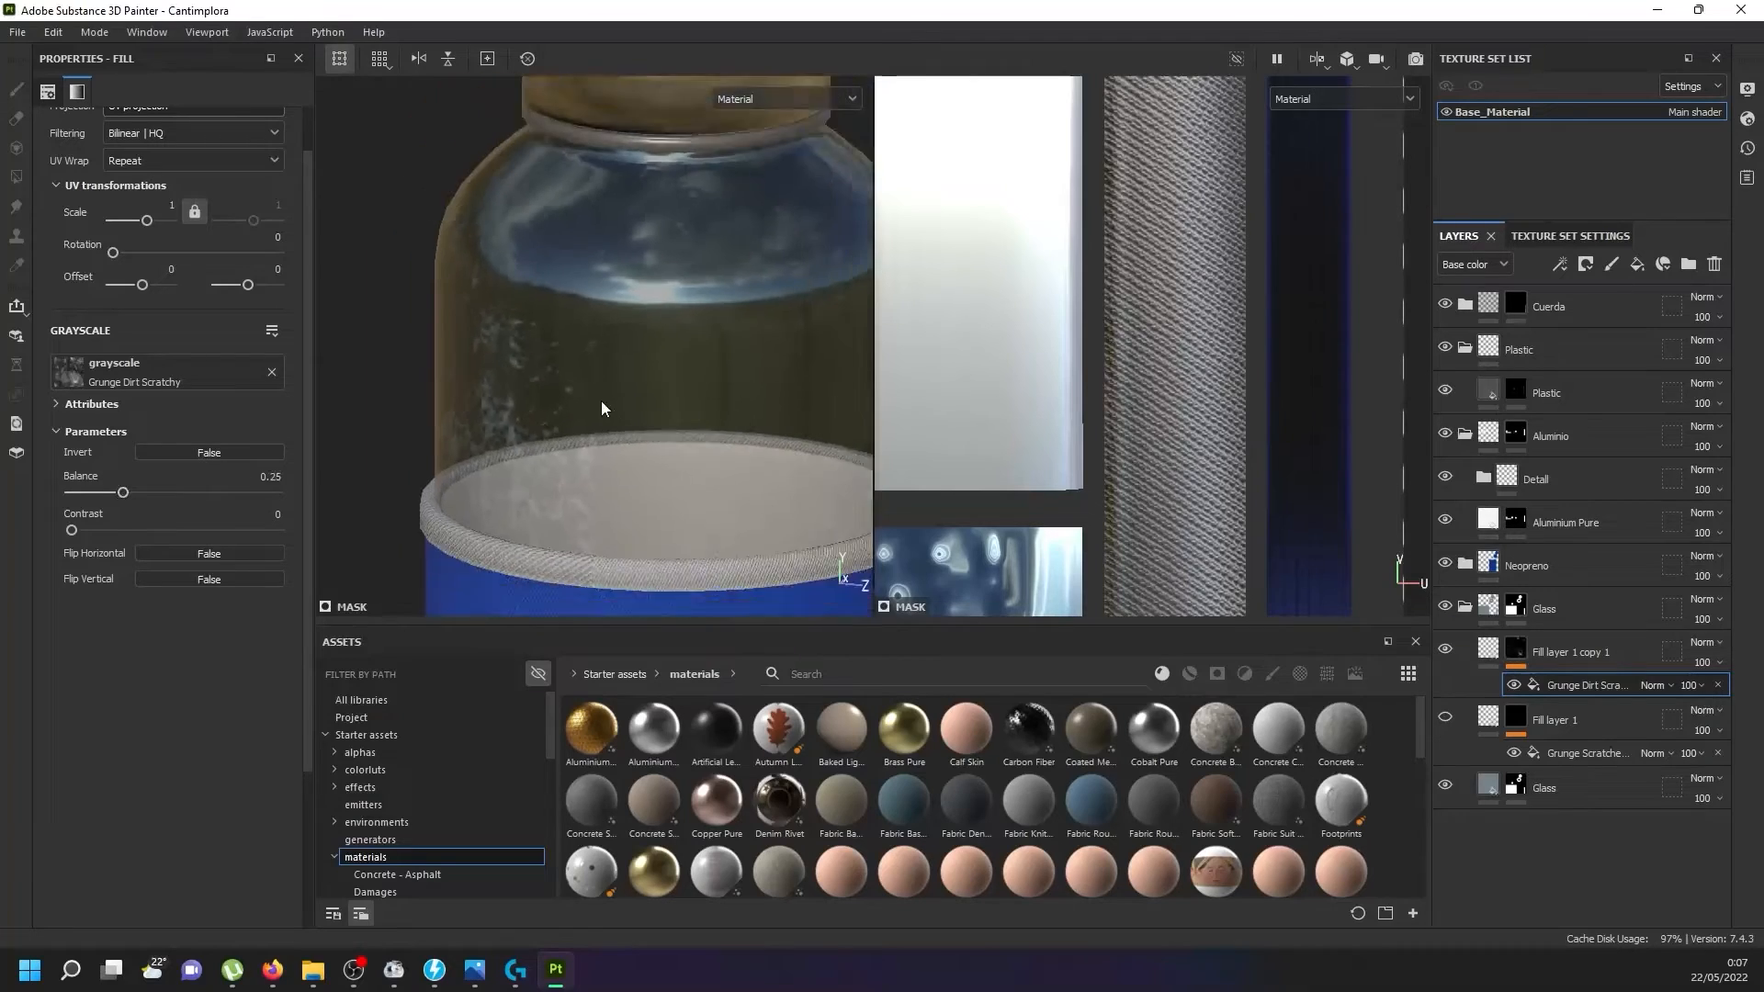
scroll(602, 408, down, 2)
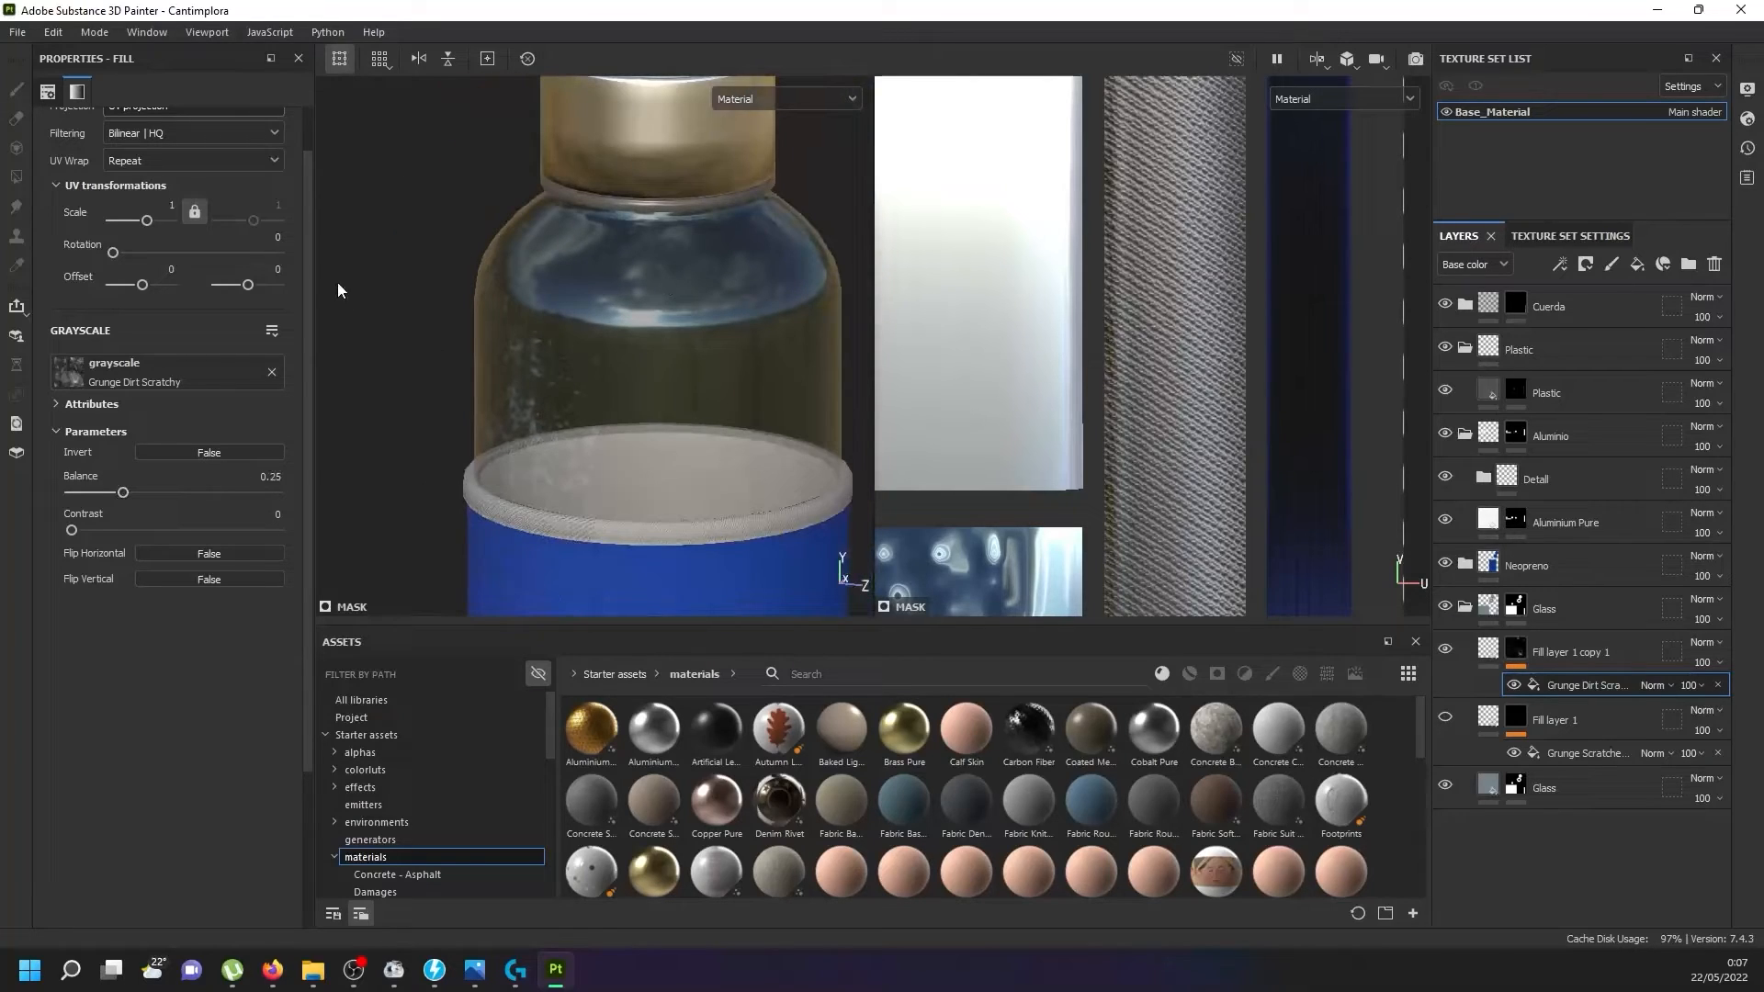
scroll(185, 324, up, 1)
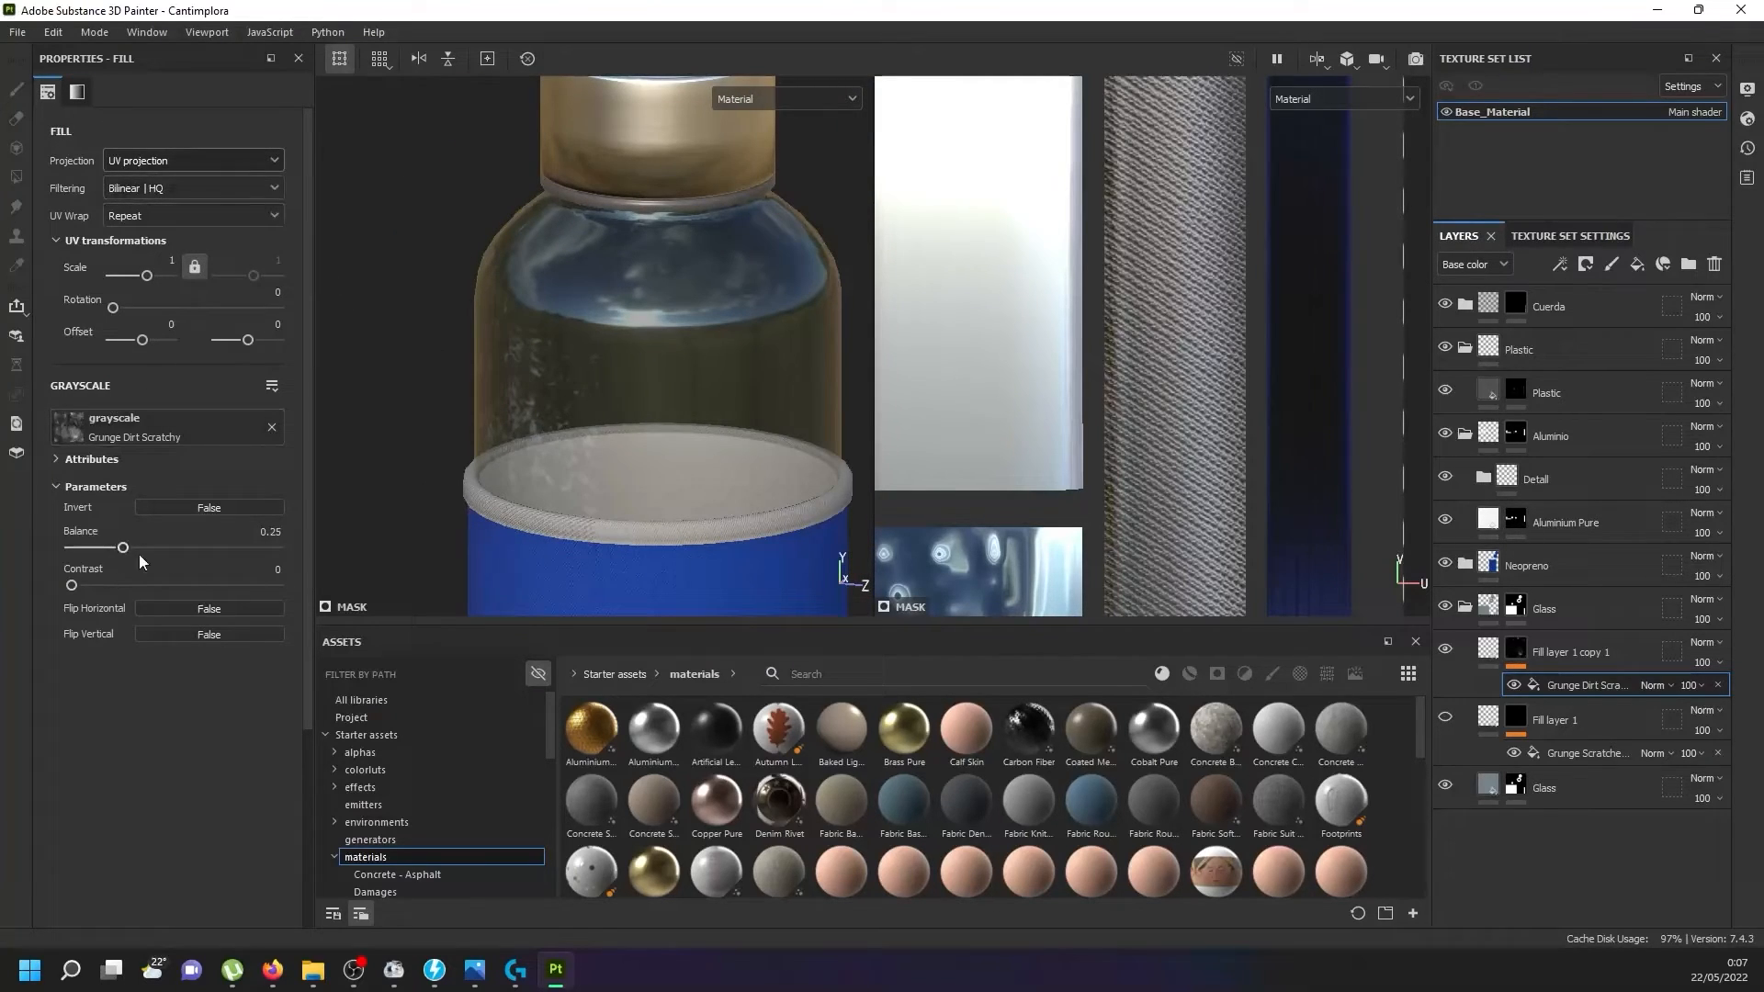
drag(129, 549, 322, 564)
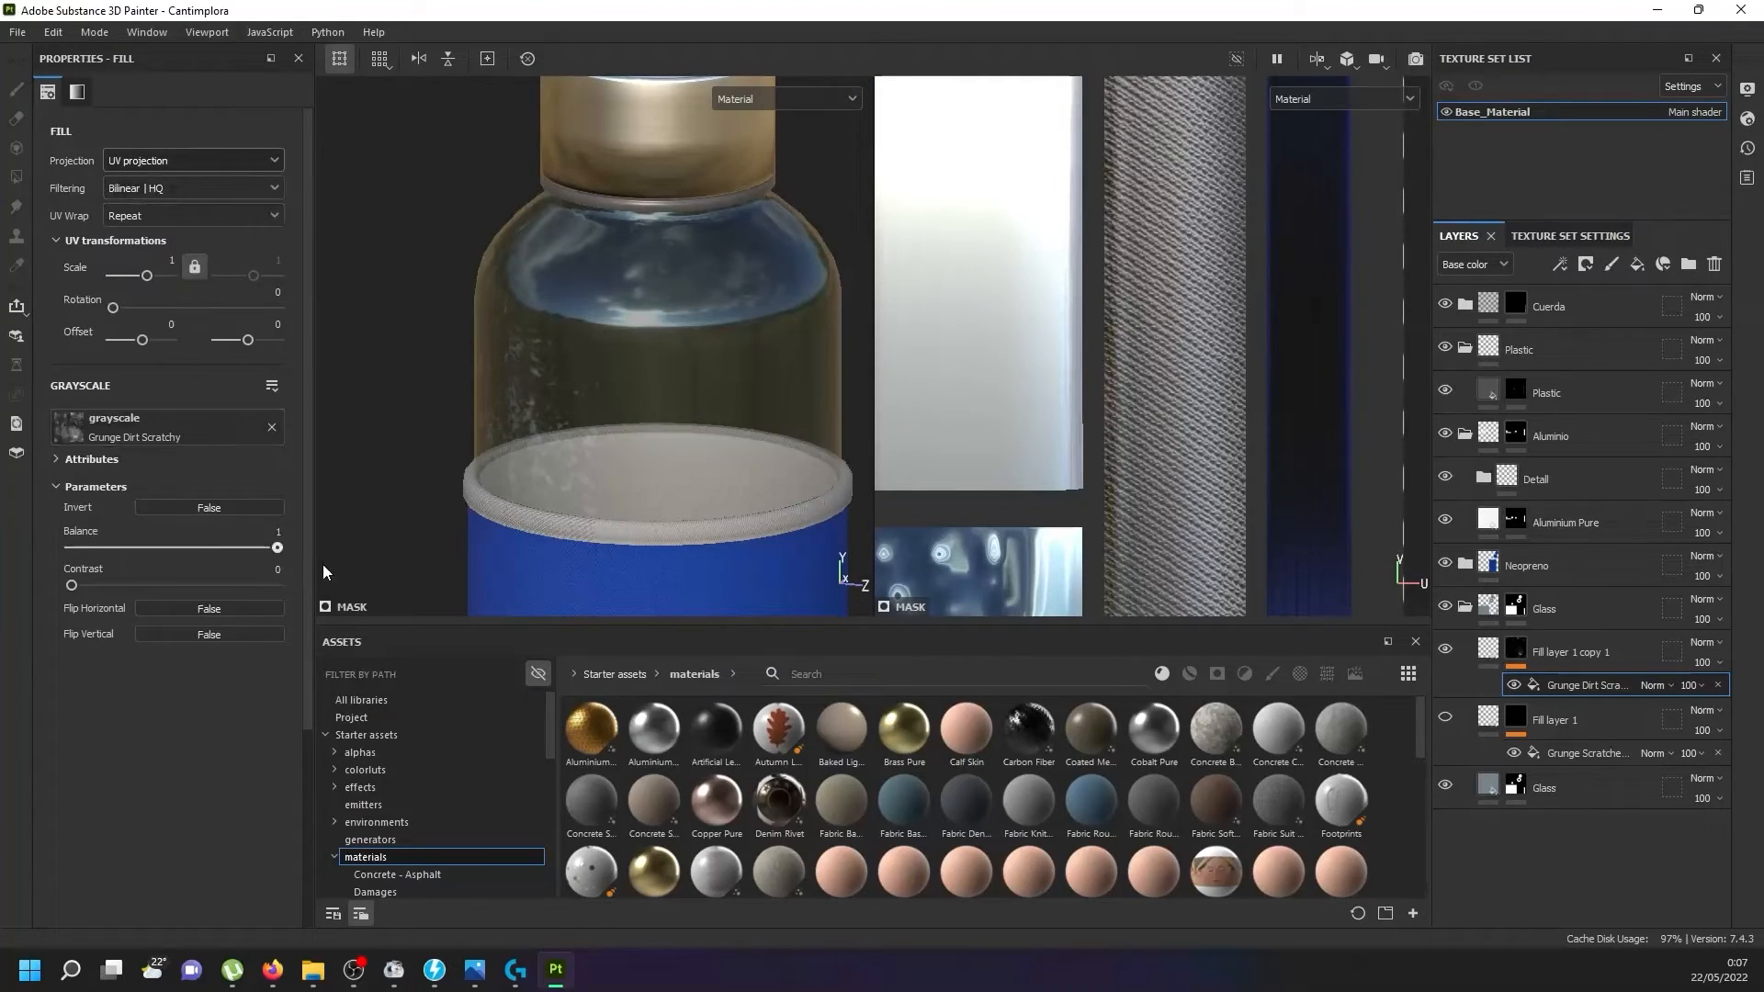
click(171, 547)
scroll(614, 321, up, 3)
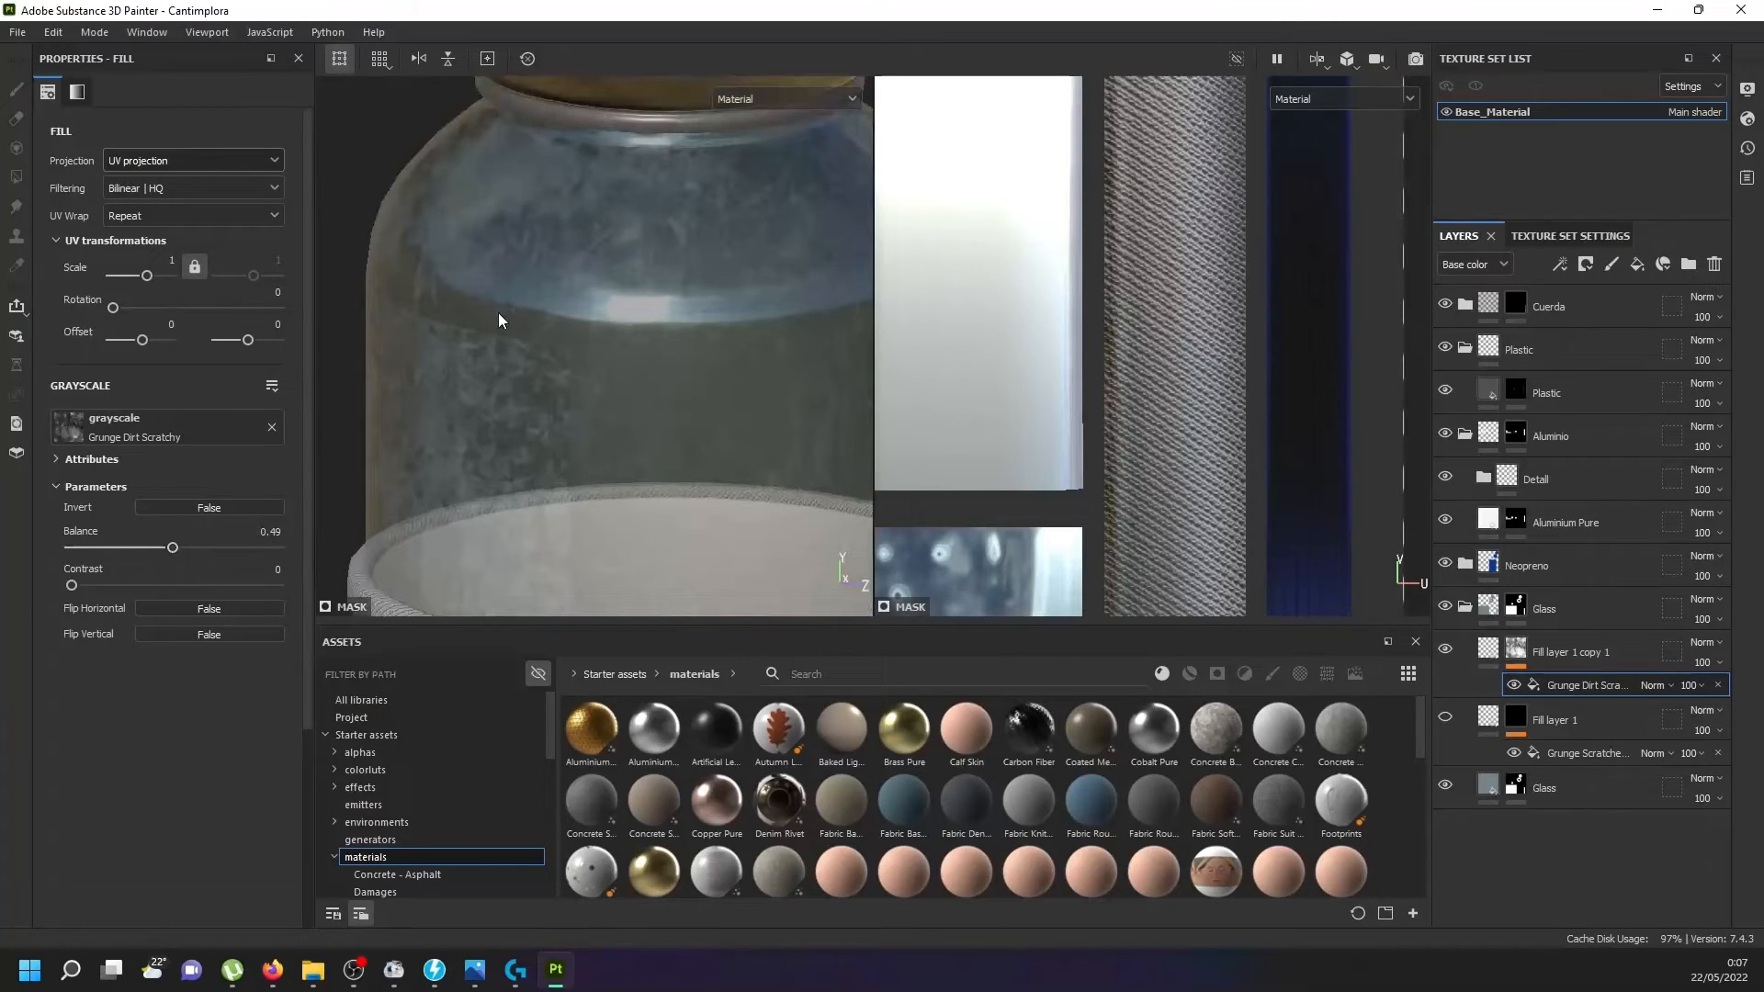
Switch the grunge mask fill to Tri-planar projection and check the glass up close and from farther away.
click(184, 156)
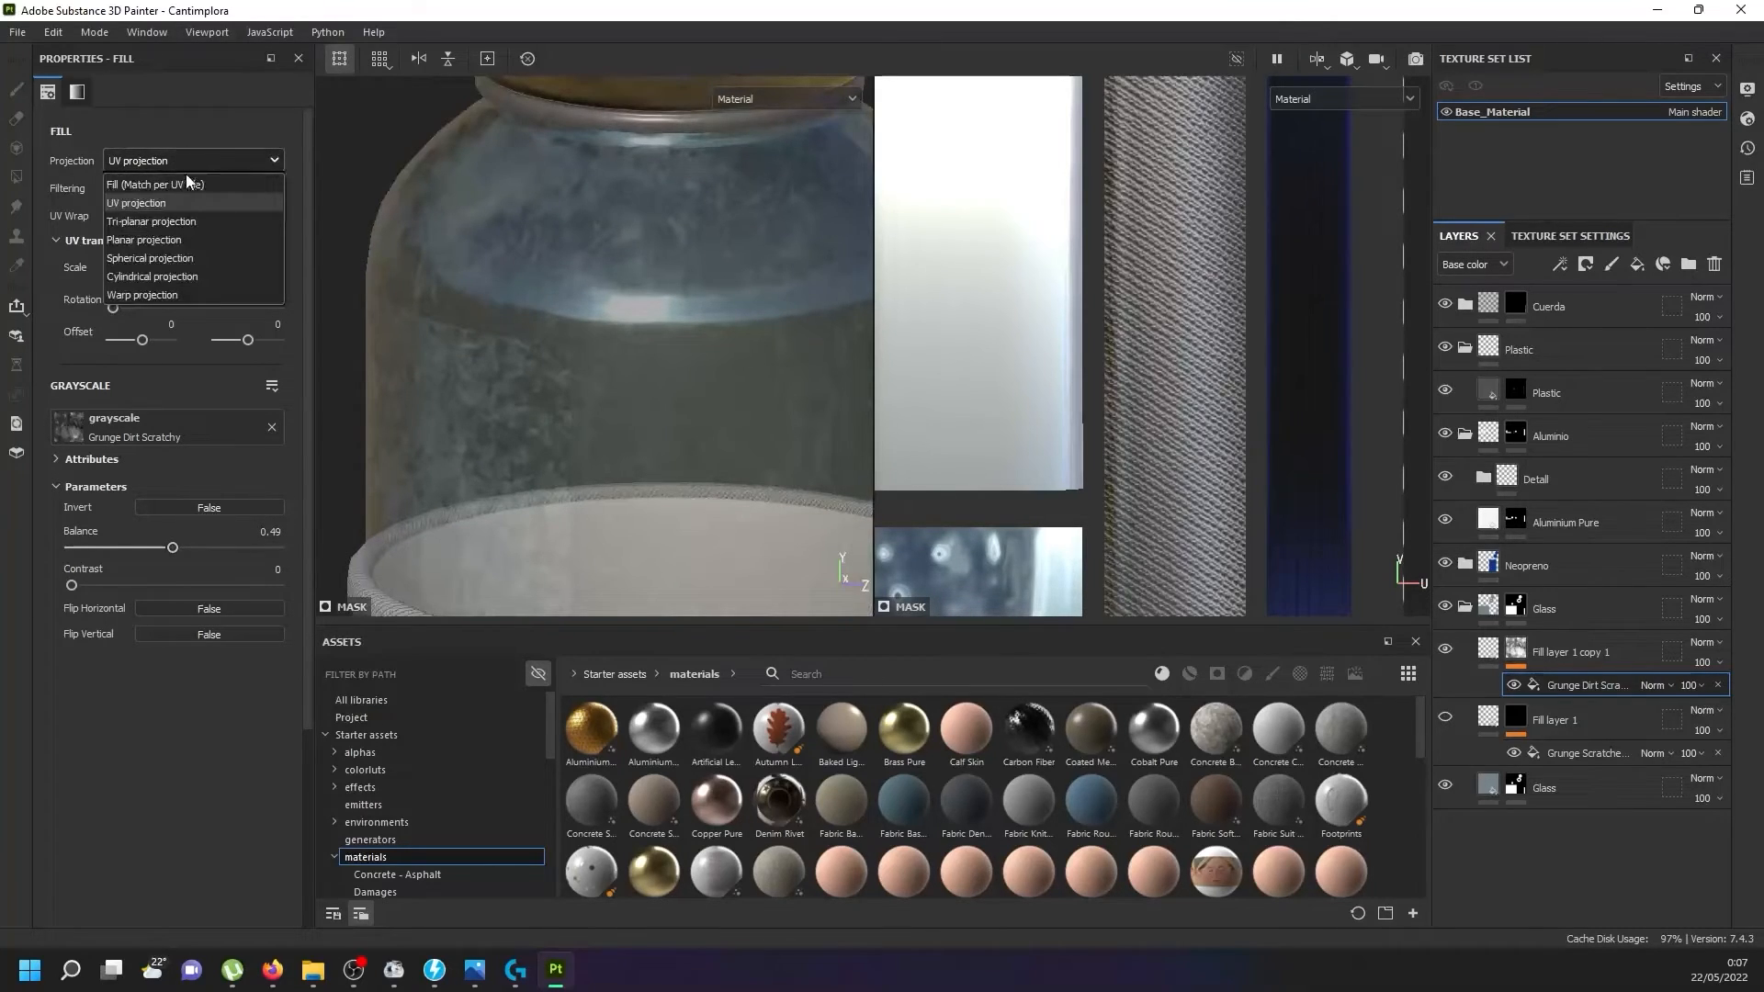
click(178, 226)
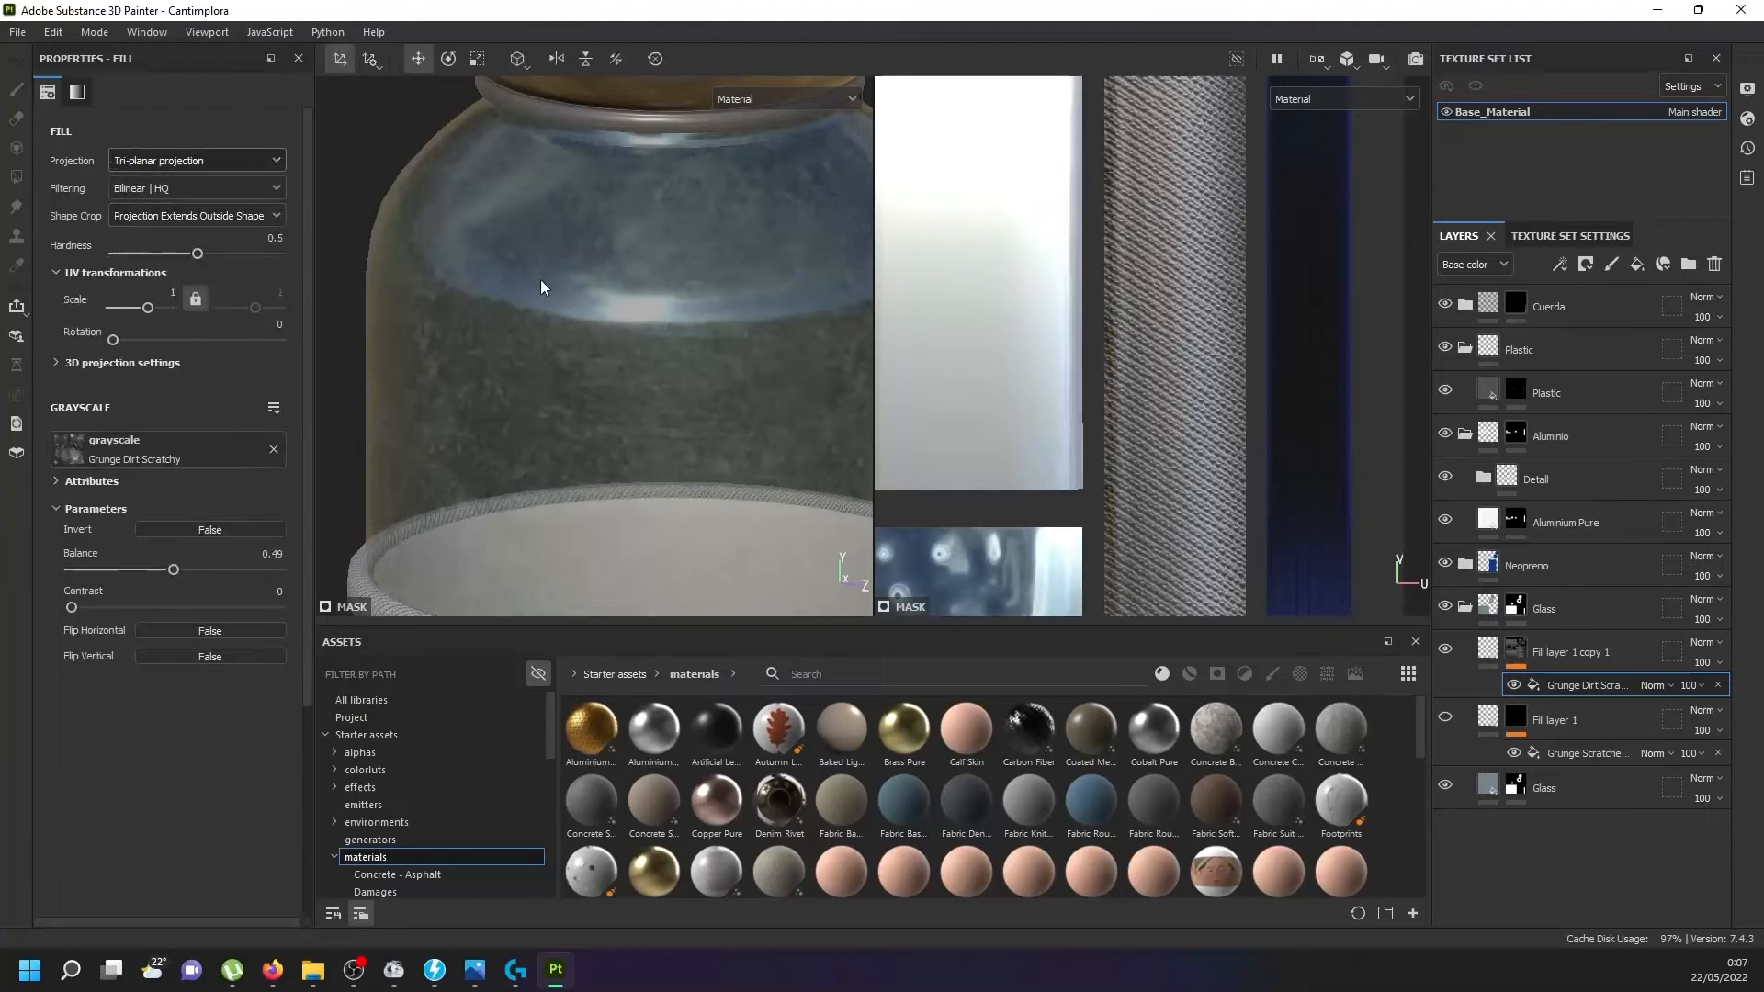
scroll(627, 311, down, 3)
alt+drag(619, 312, 664, 287)
scroll(664, 287, down, 10)
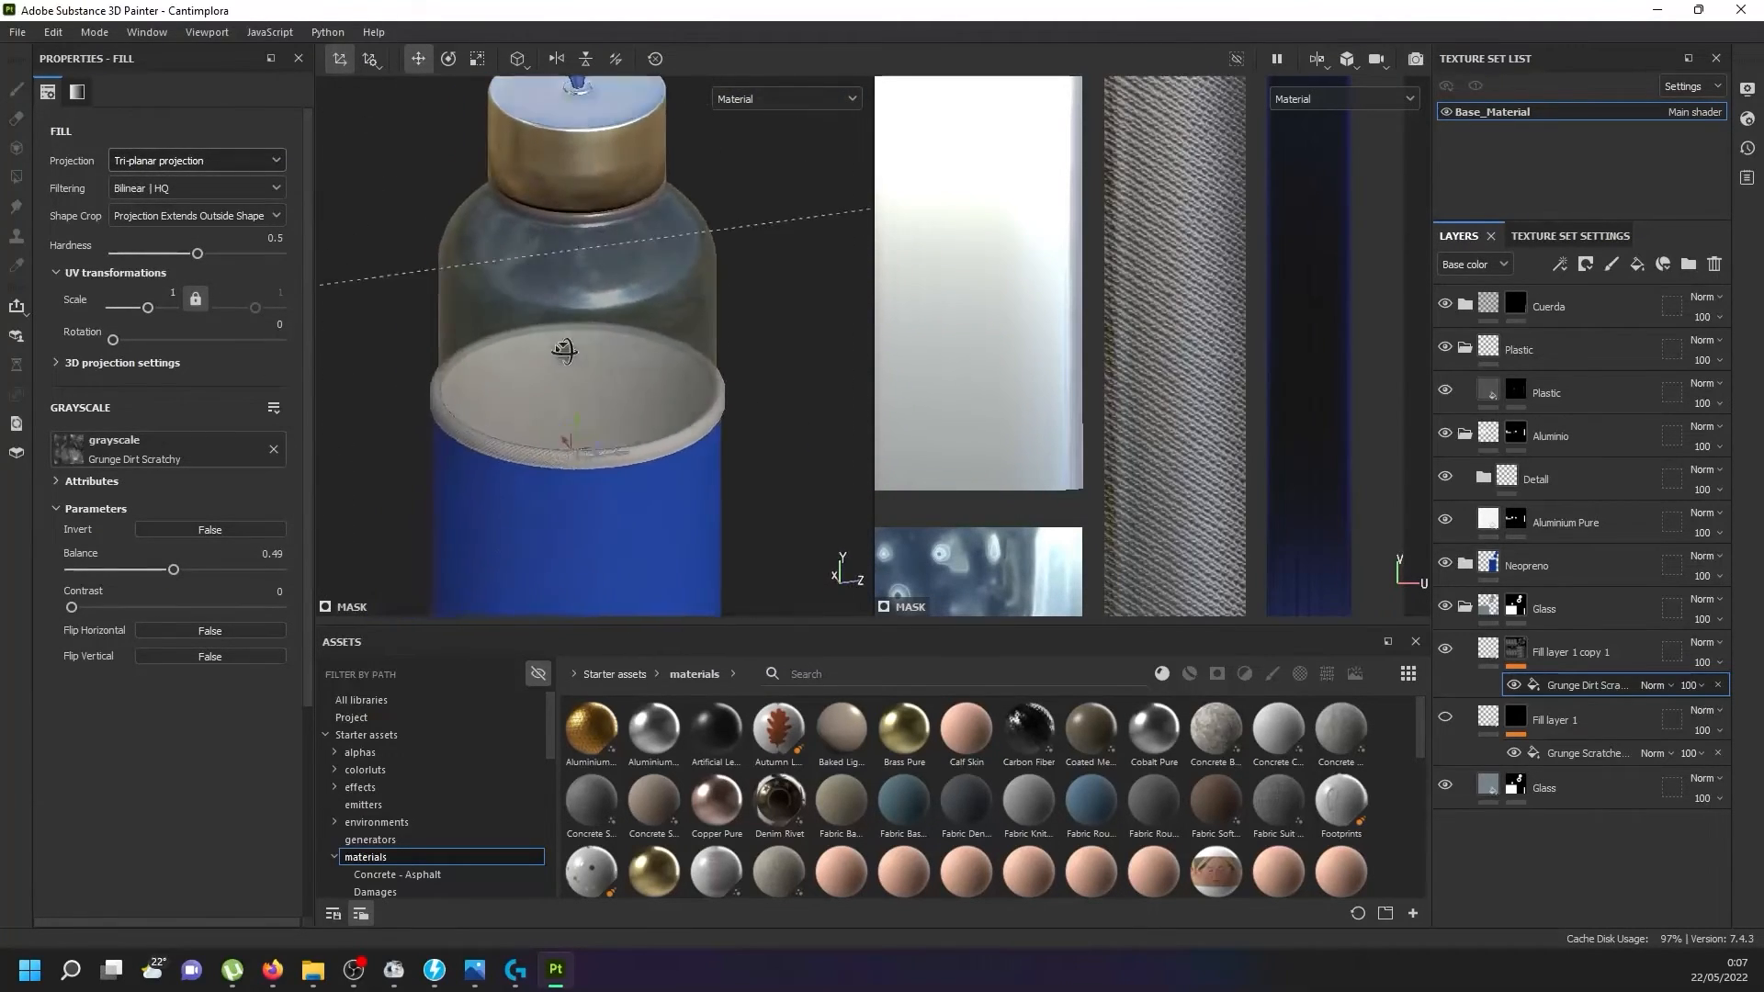
alt+drag(589, 372, 397, 439)
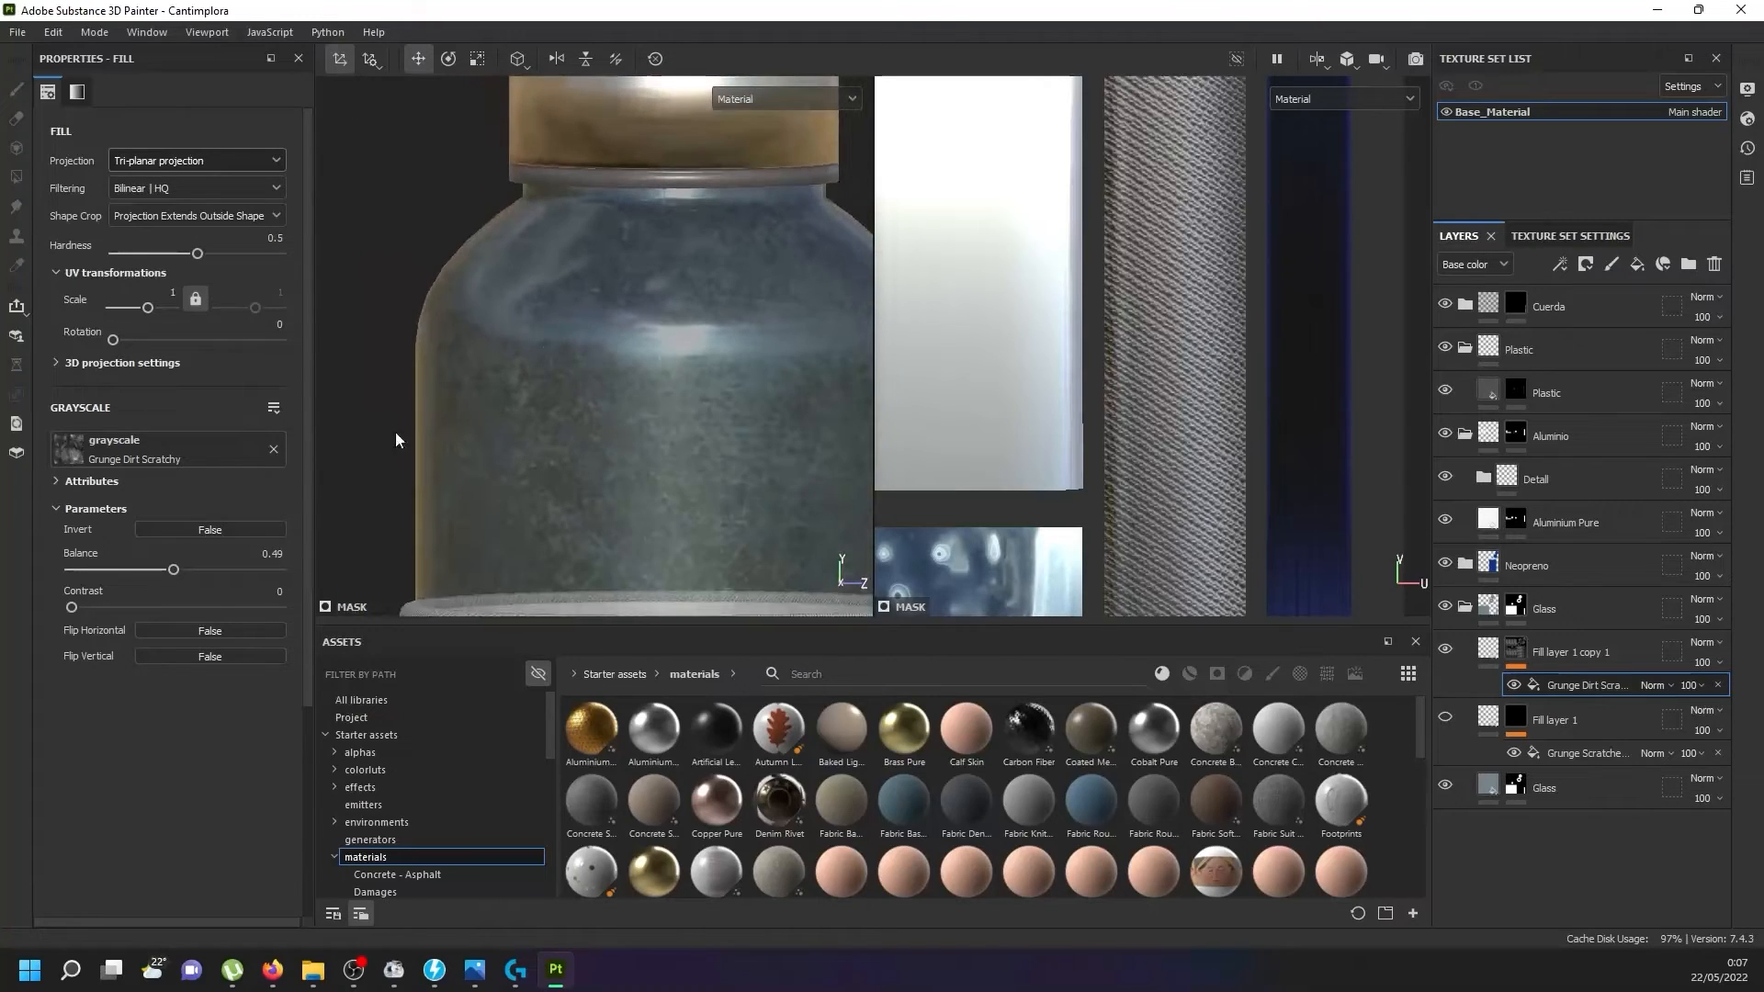
Set the grunge mask's Balance to 0.46 and lower its opacity to 25, checking the glass from several angles.
mouse_move(166, 566)
mouse_down()
mouse_move(145, 566)
mouse_move(167, 565)
mouse_up()
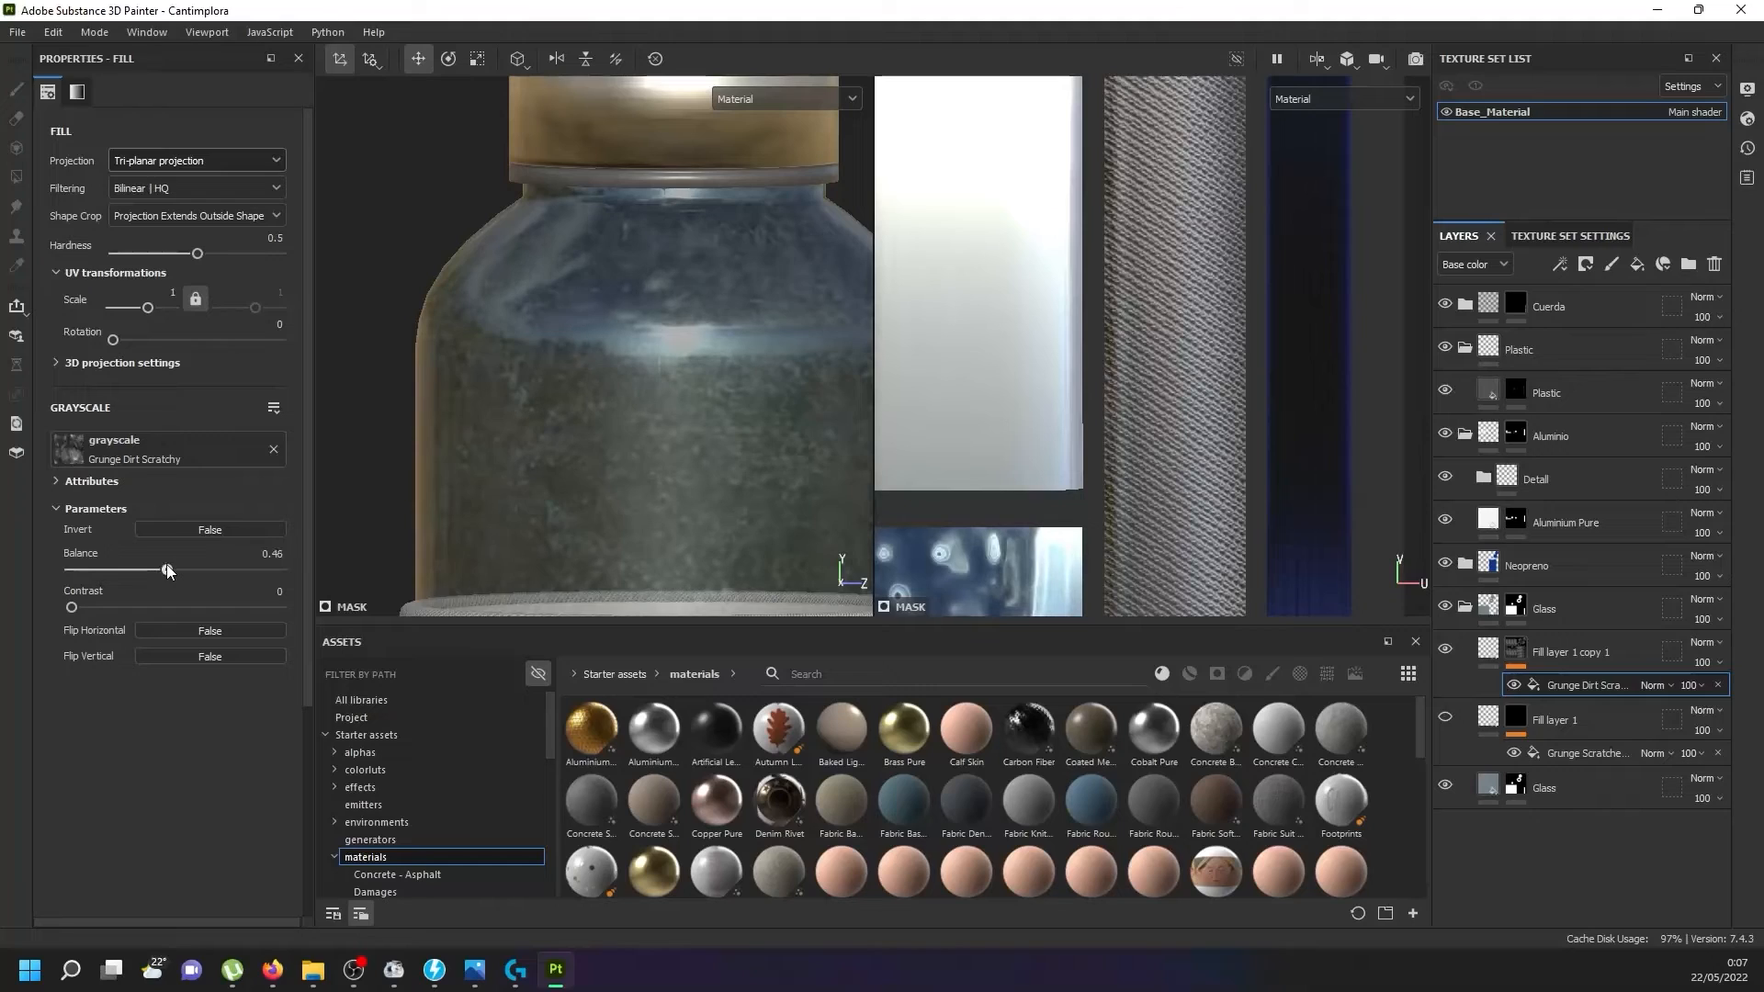
click(1701, 687)
drag(1748, 726, 1700, 725)
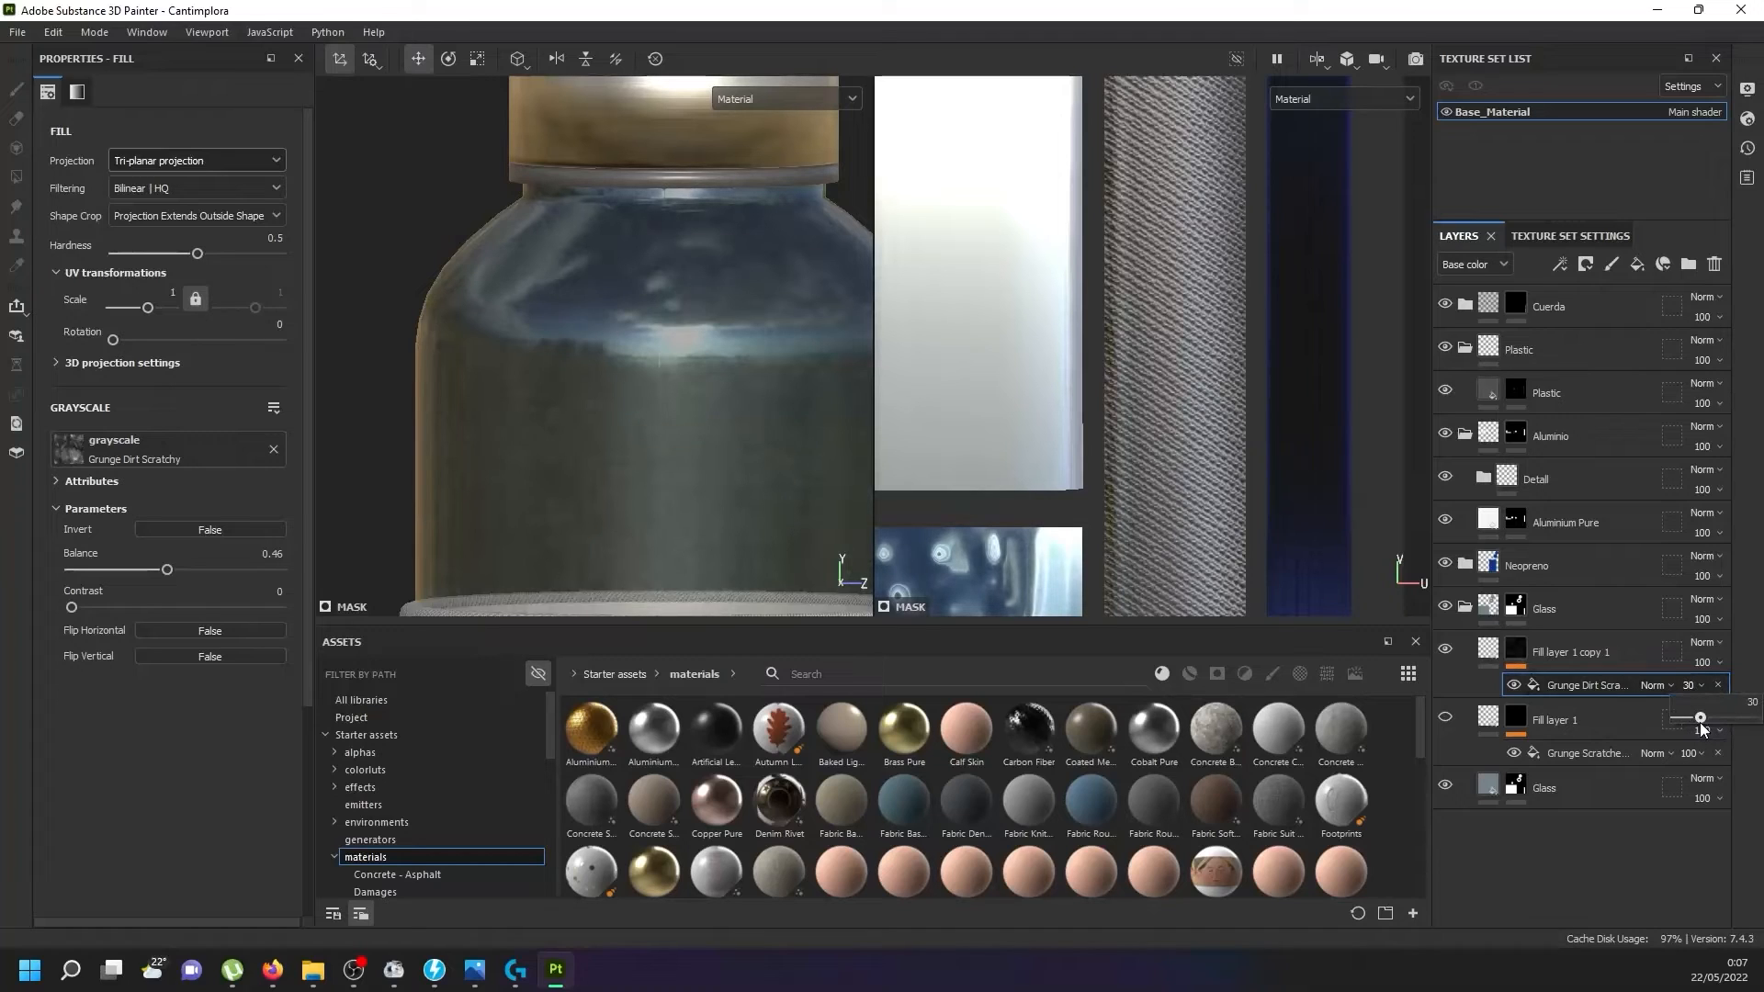
scroll(646, 444, up, 3)
scroll(645, 445, down, 4)
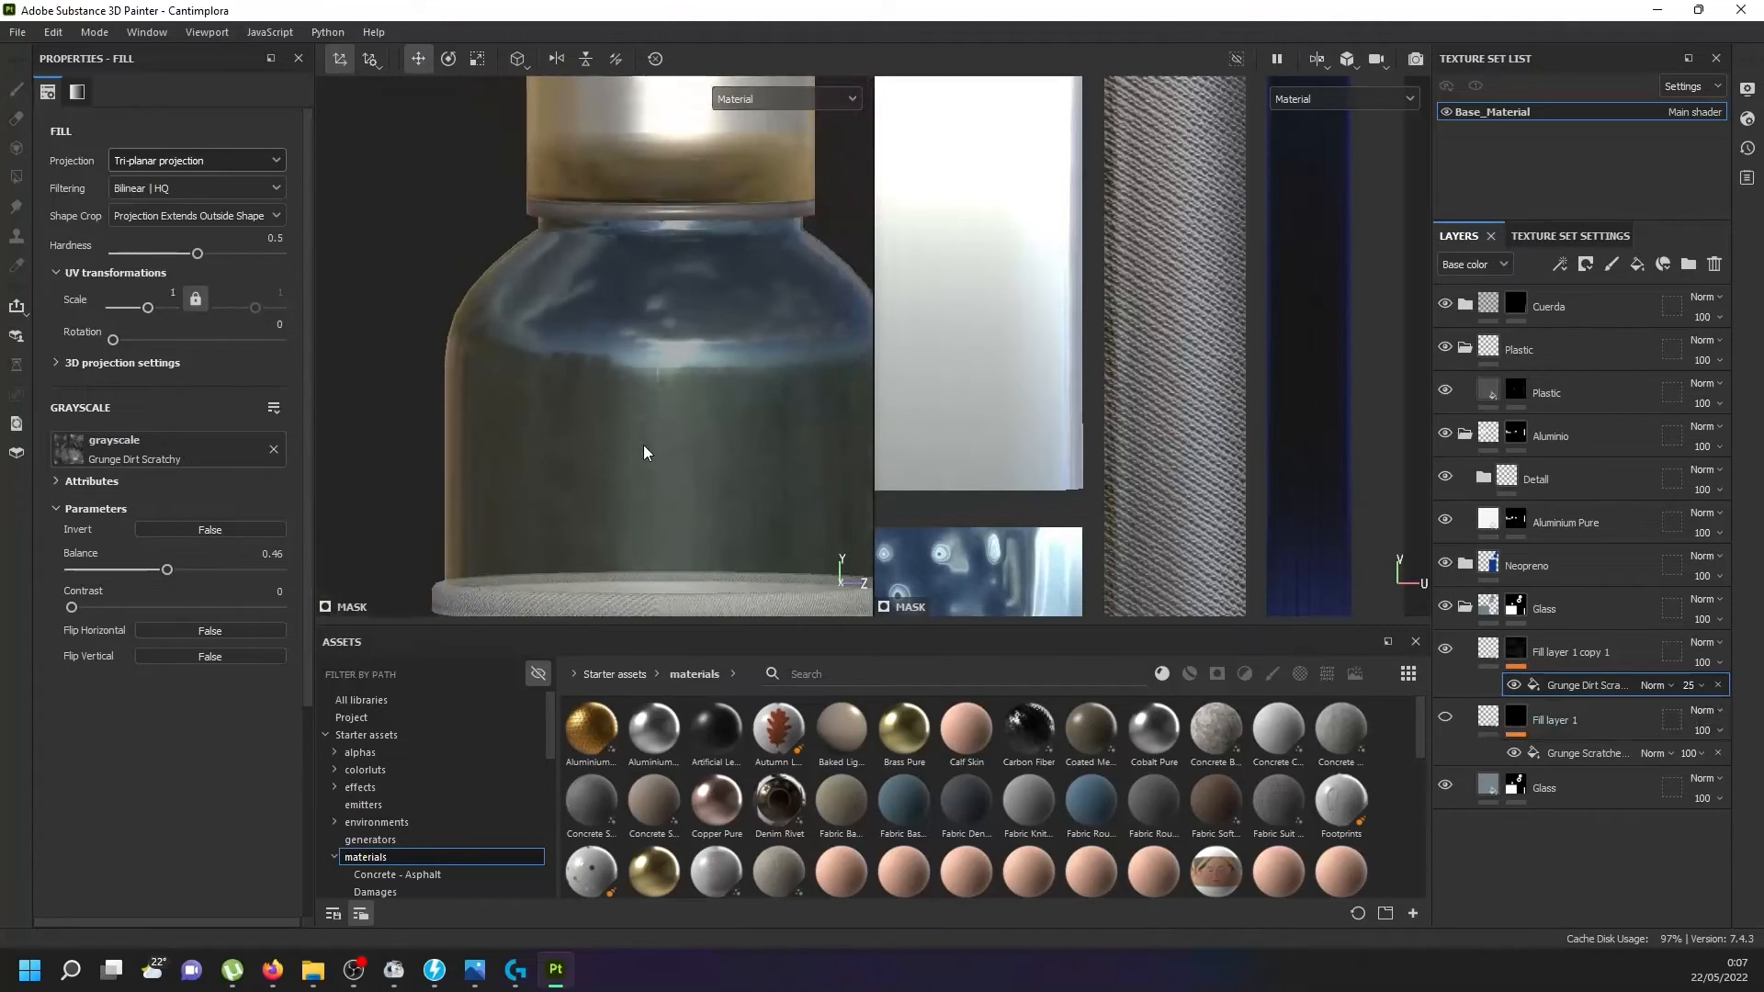
alt+drag(643, 445, 386, 441)
scroll(631, 376, up, 3)
scroll(631, 378, up, 1)
alt+drag(604, 422, 567, 420)
Review the base Glass layer's material values and set the Metallic of Fill layer 1 copy 1 to 0.5, checking the bottle.
click(1489, 648)
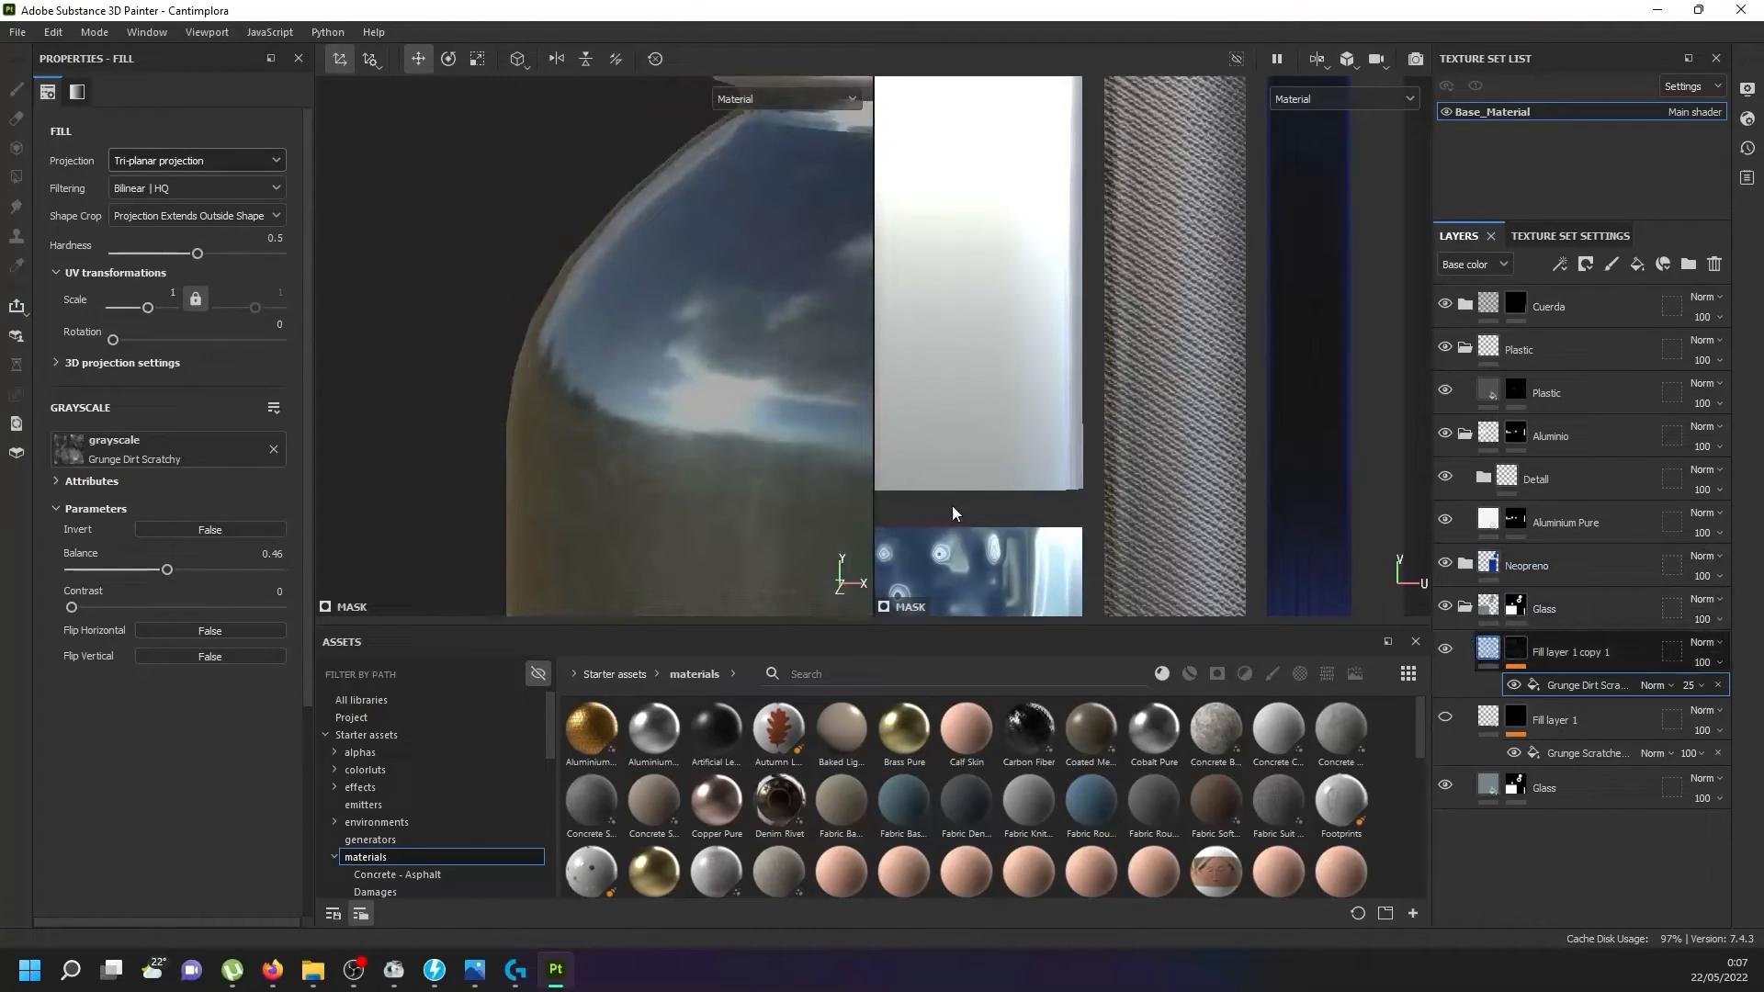
key(Delete)
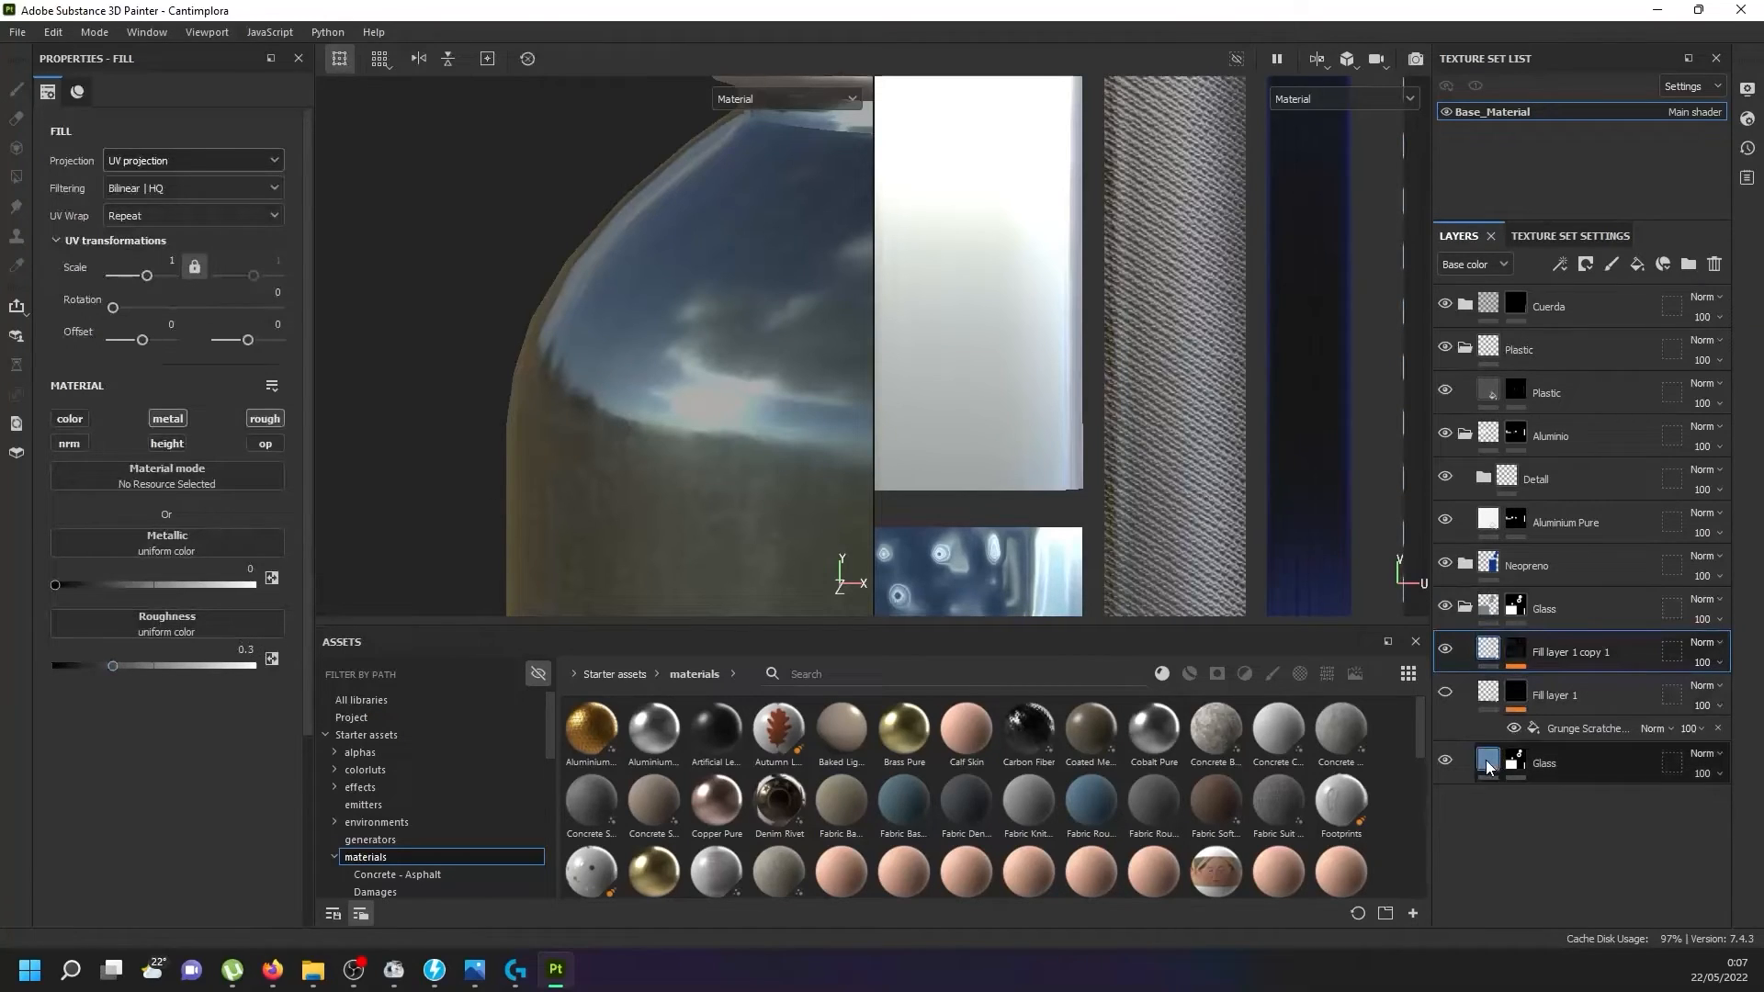
click(1490, 768)
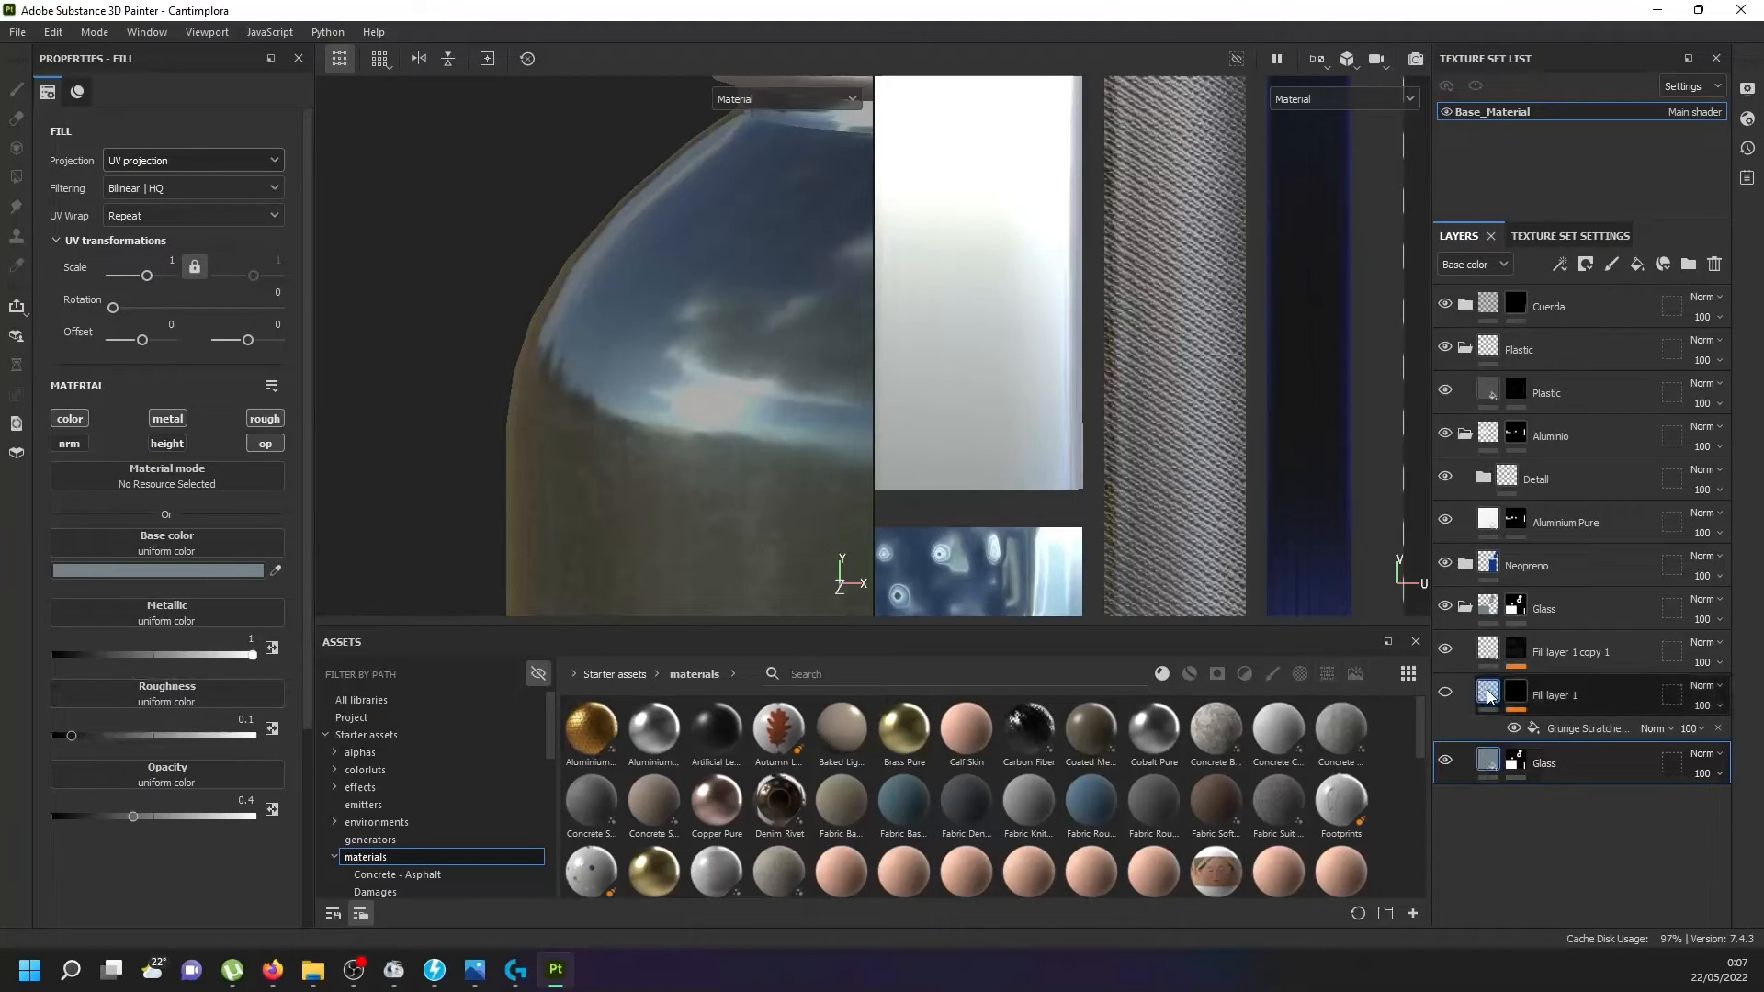
click(1488, 649)
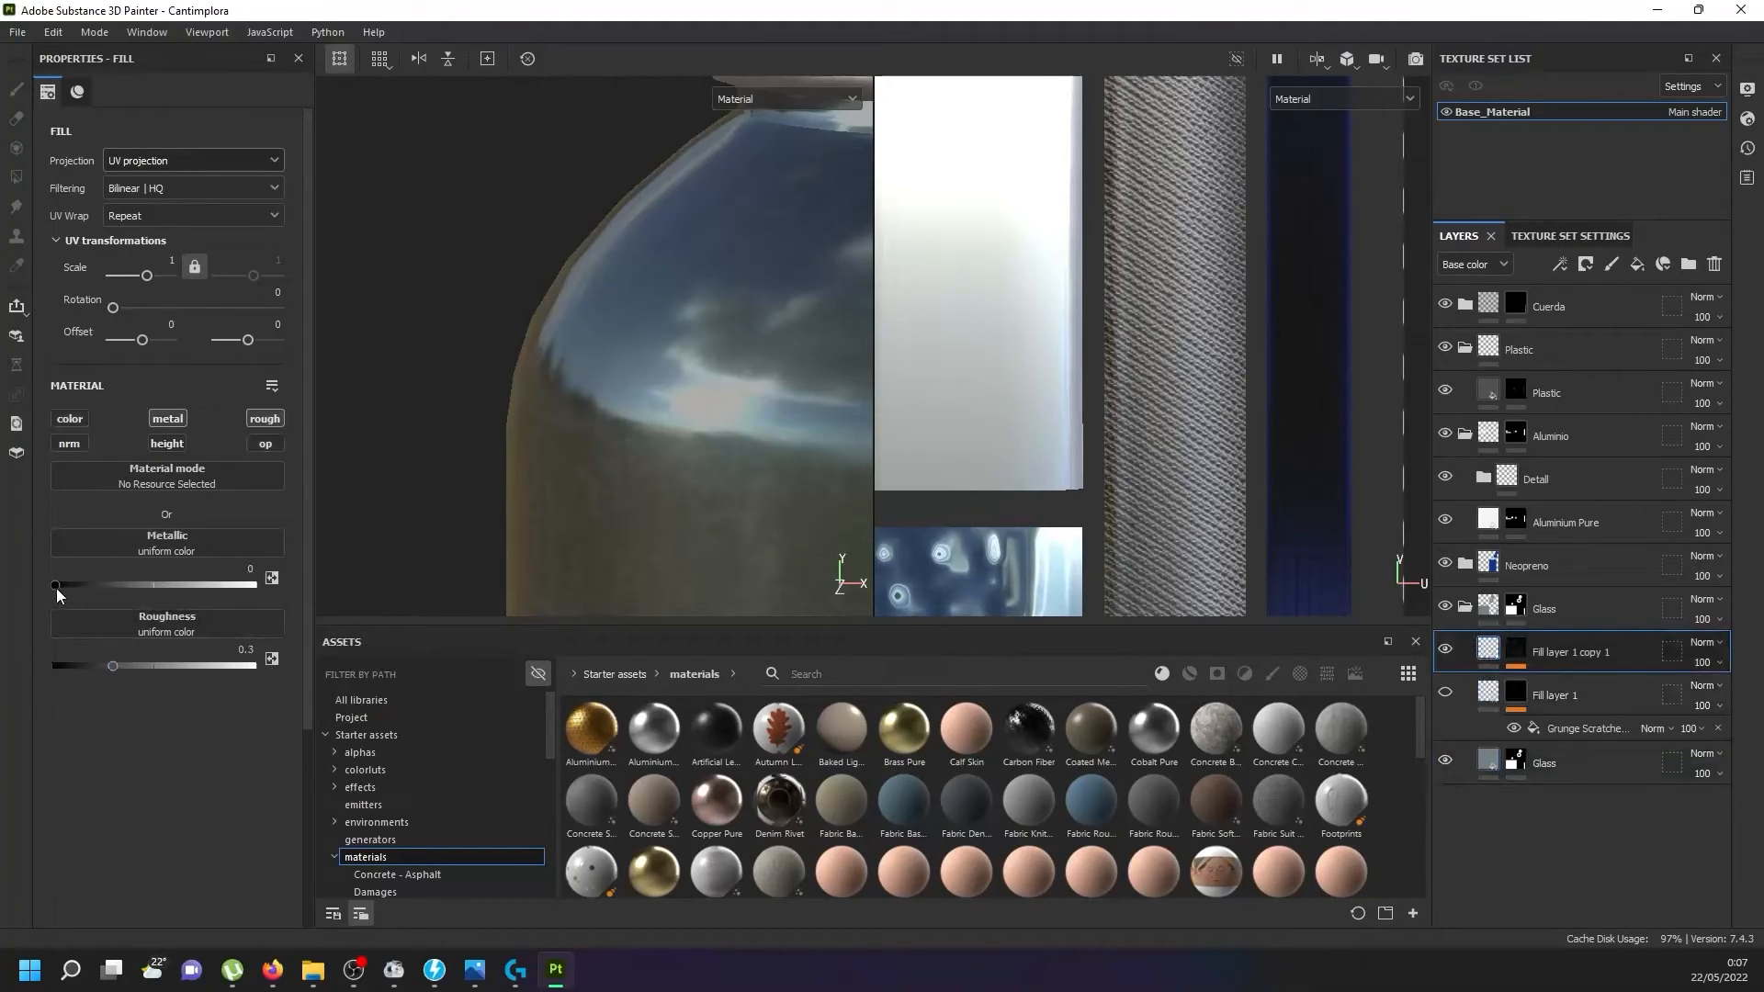
click(248, 569)
scroll(638, 432, down, 4)
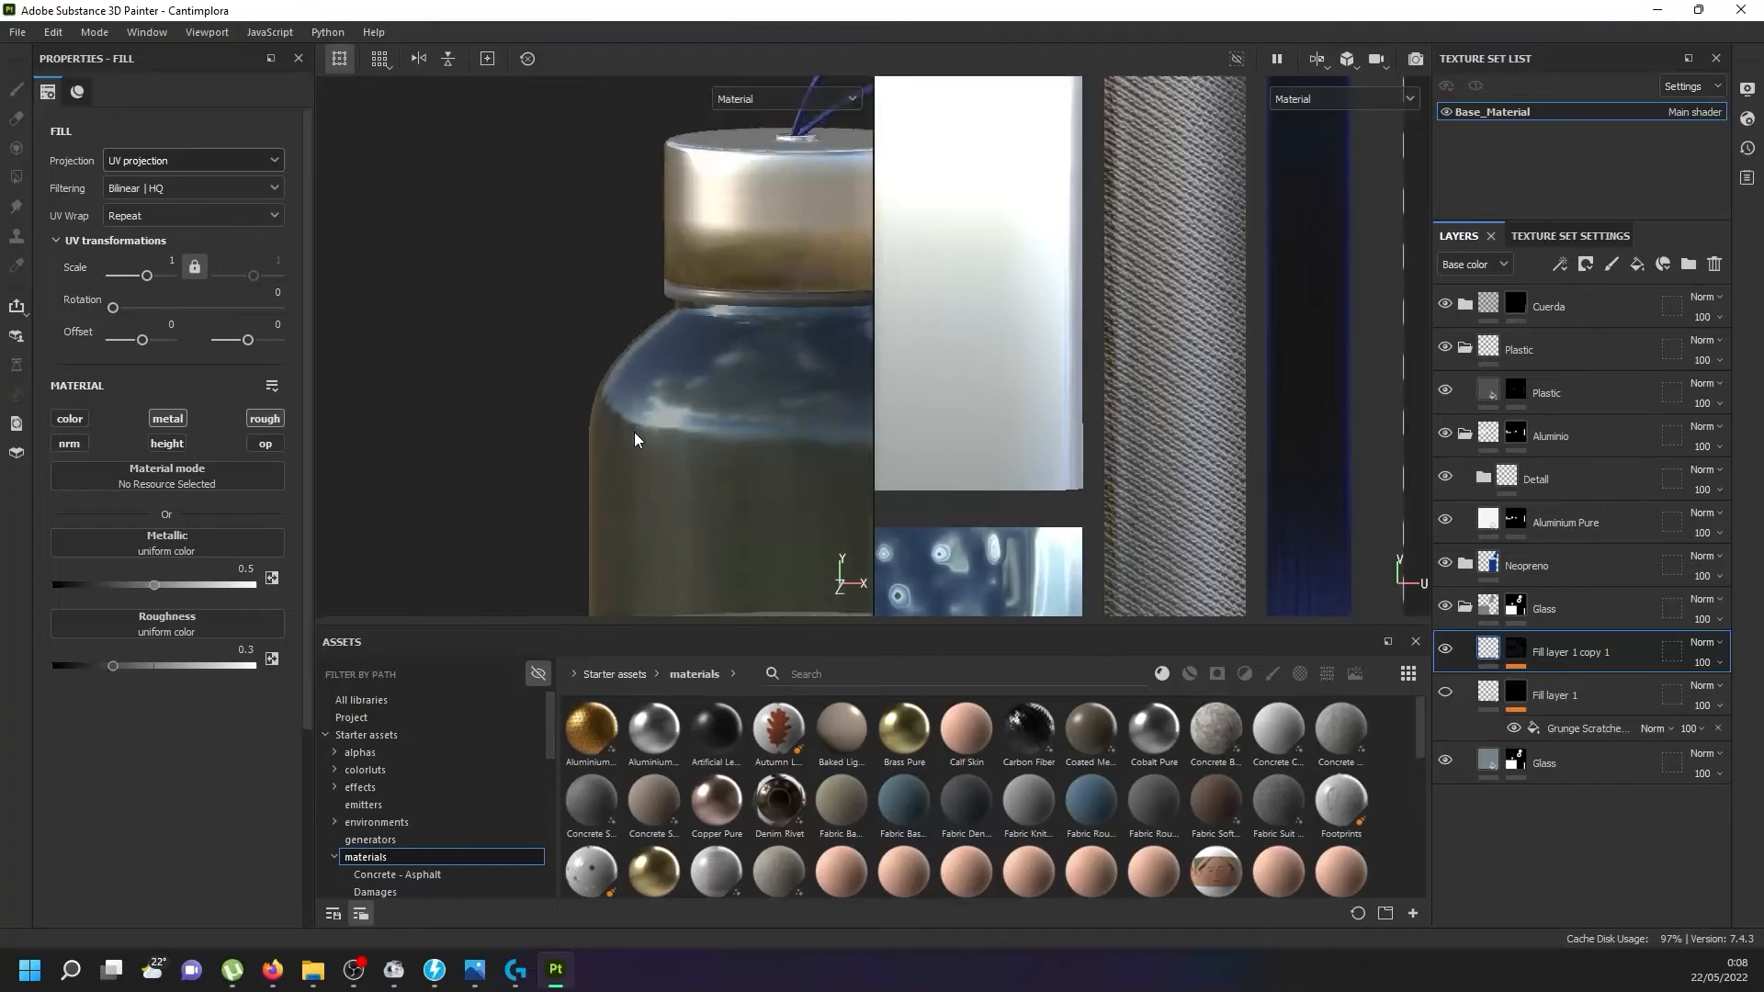
alt+drag(634, 432, 507, 448)
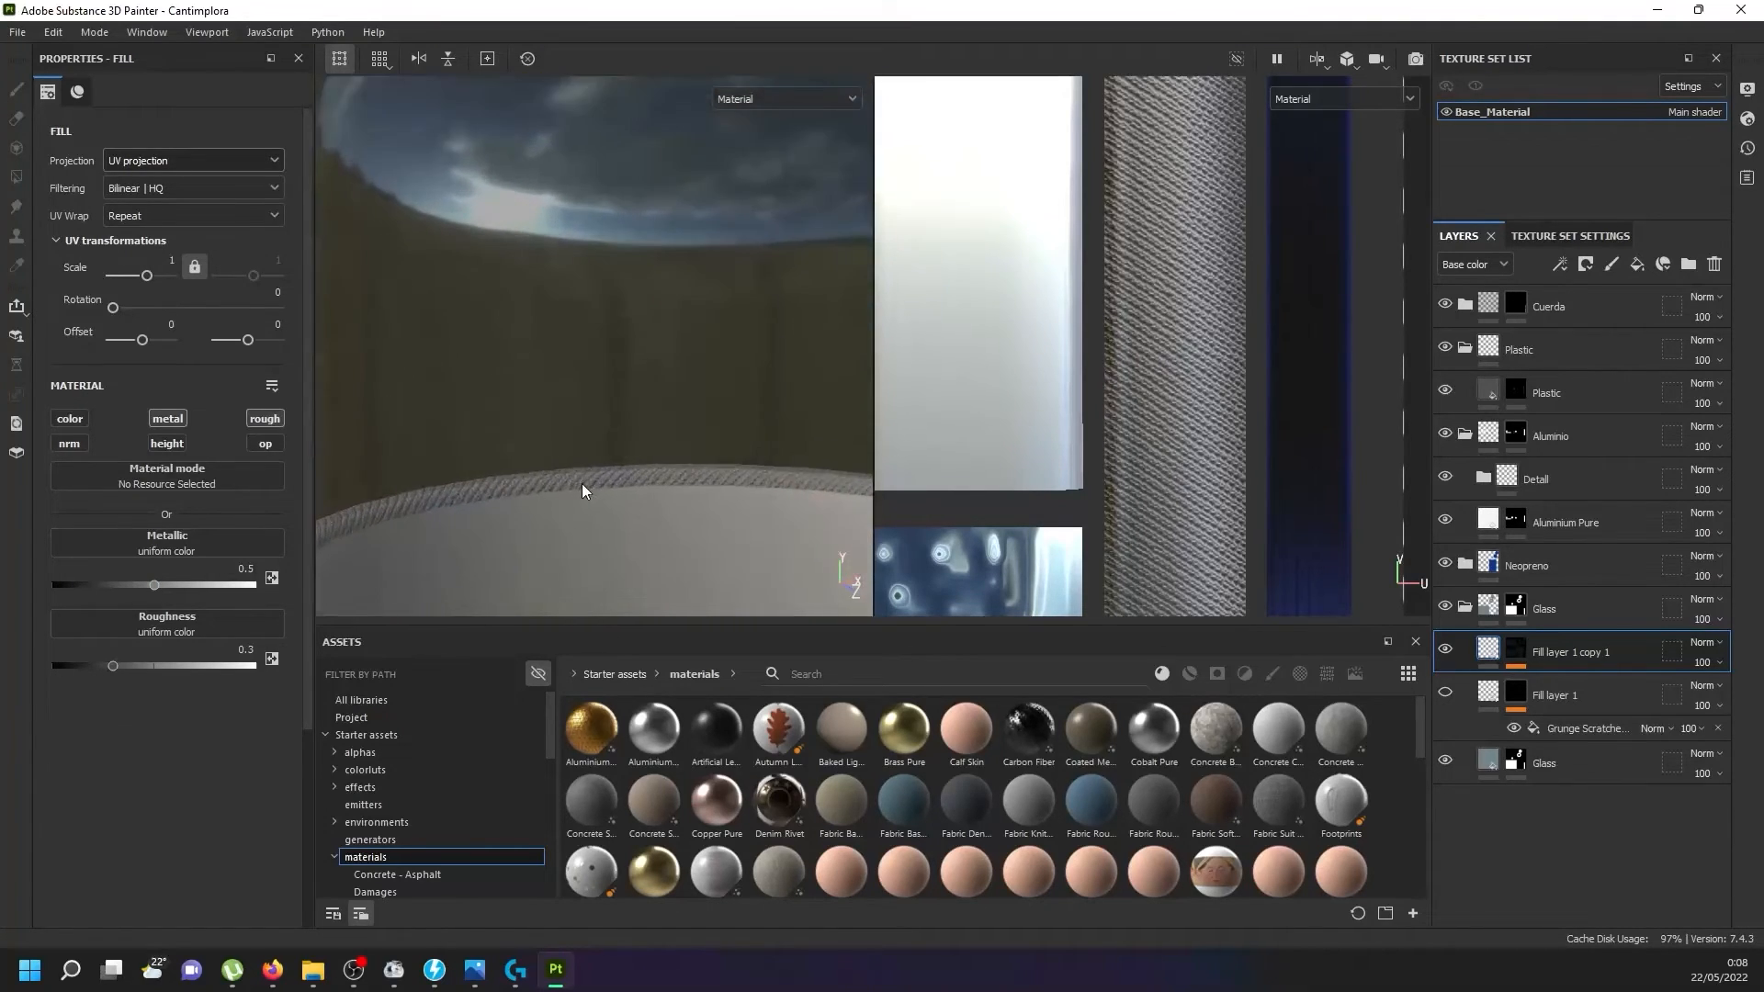
scroll(583, 487, down, 4)
alt+drag(599, 496, 701, 438)
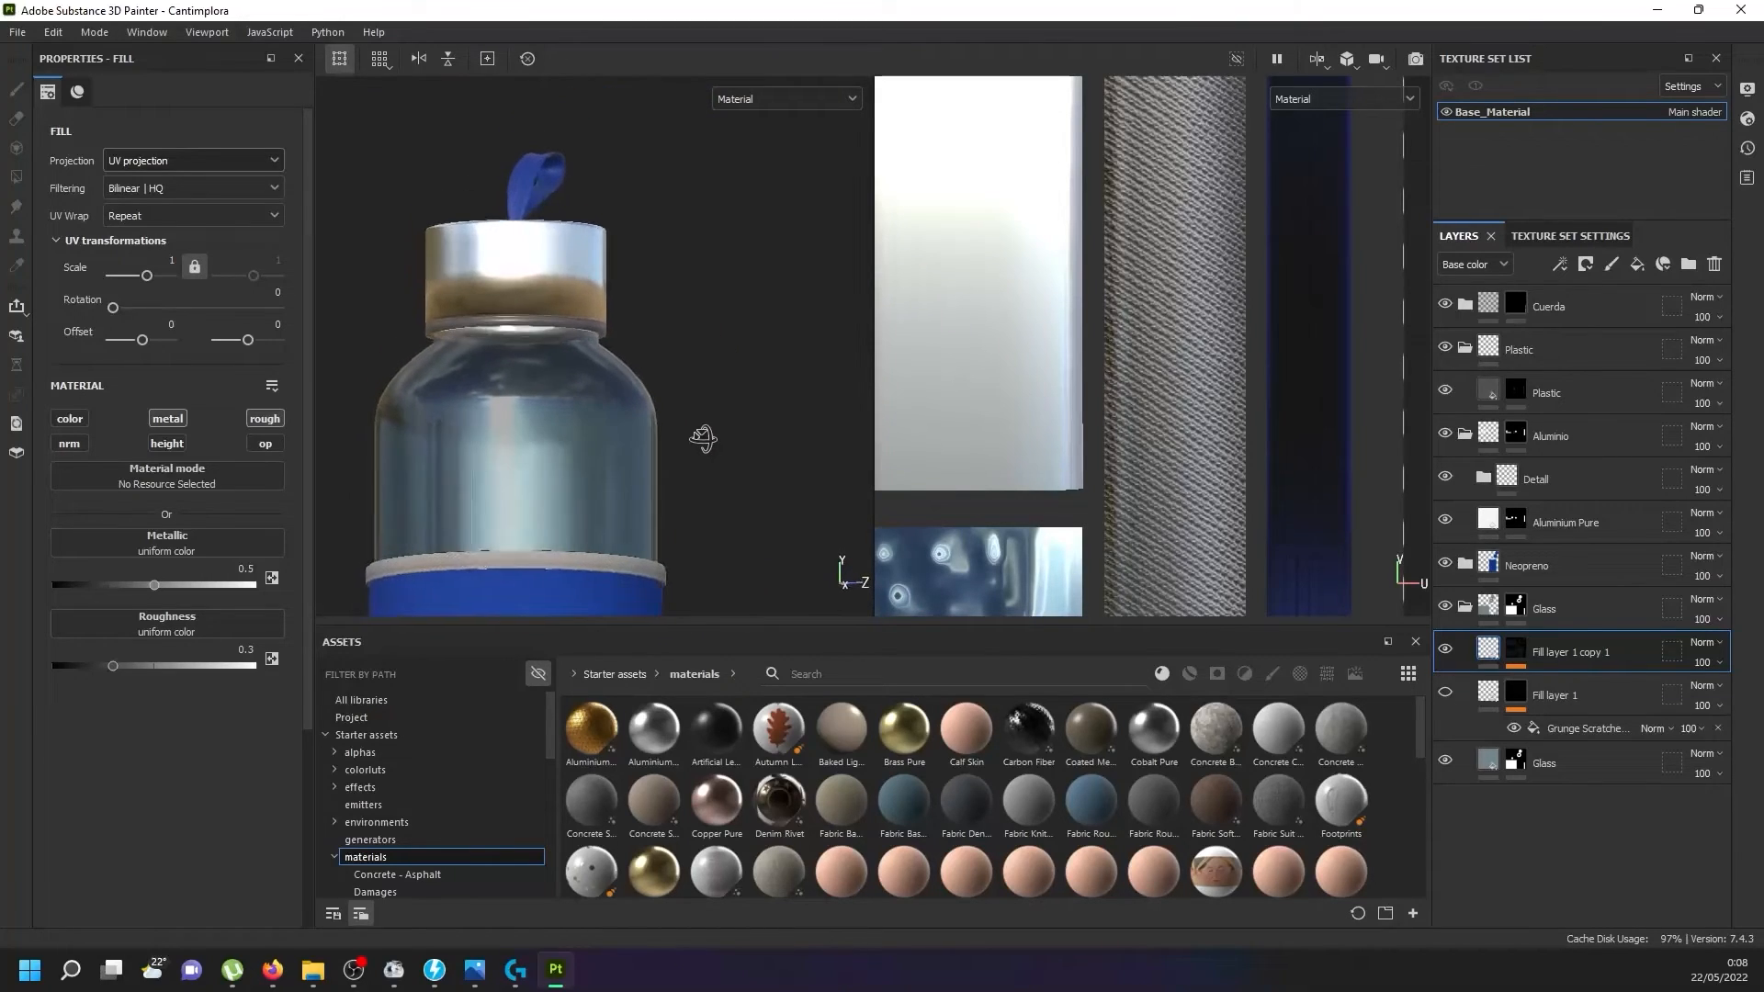
Change the base Glass fill layer to Tri-planar projection and inspect the glass up close.
click(1459, 763)
click(179, 153)
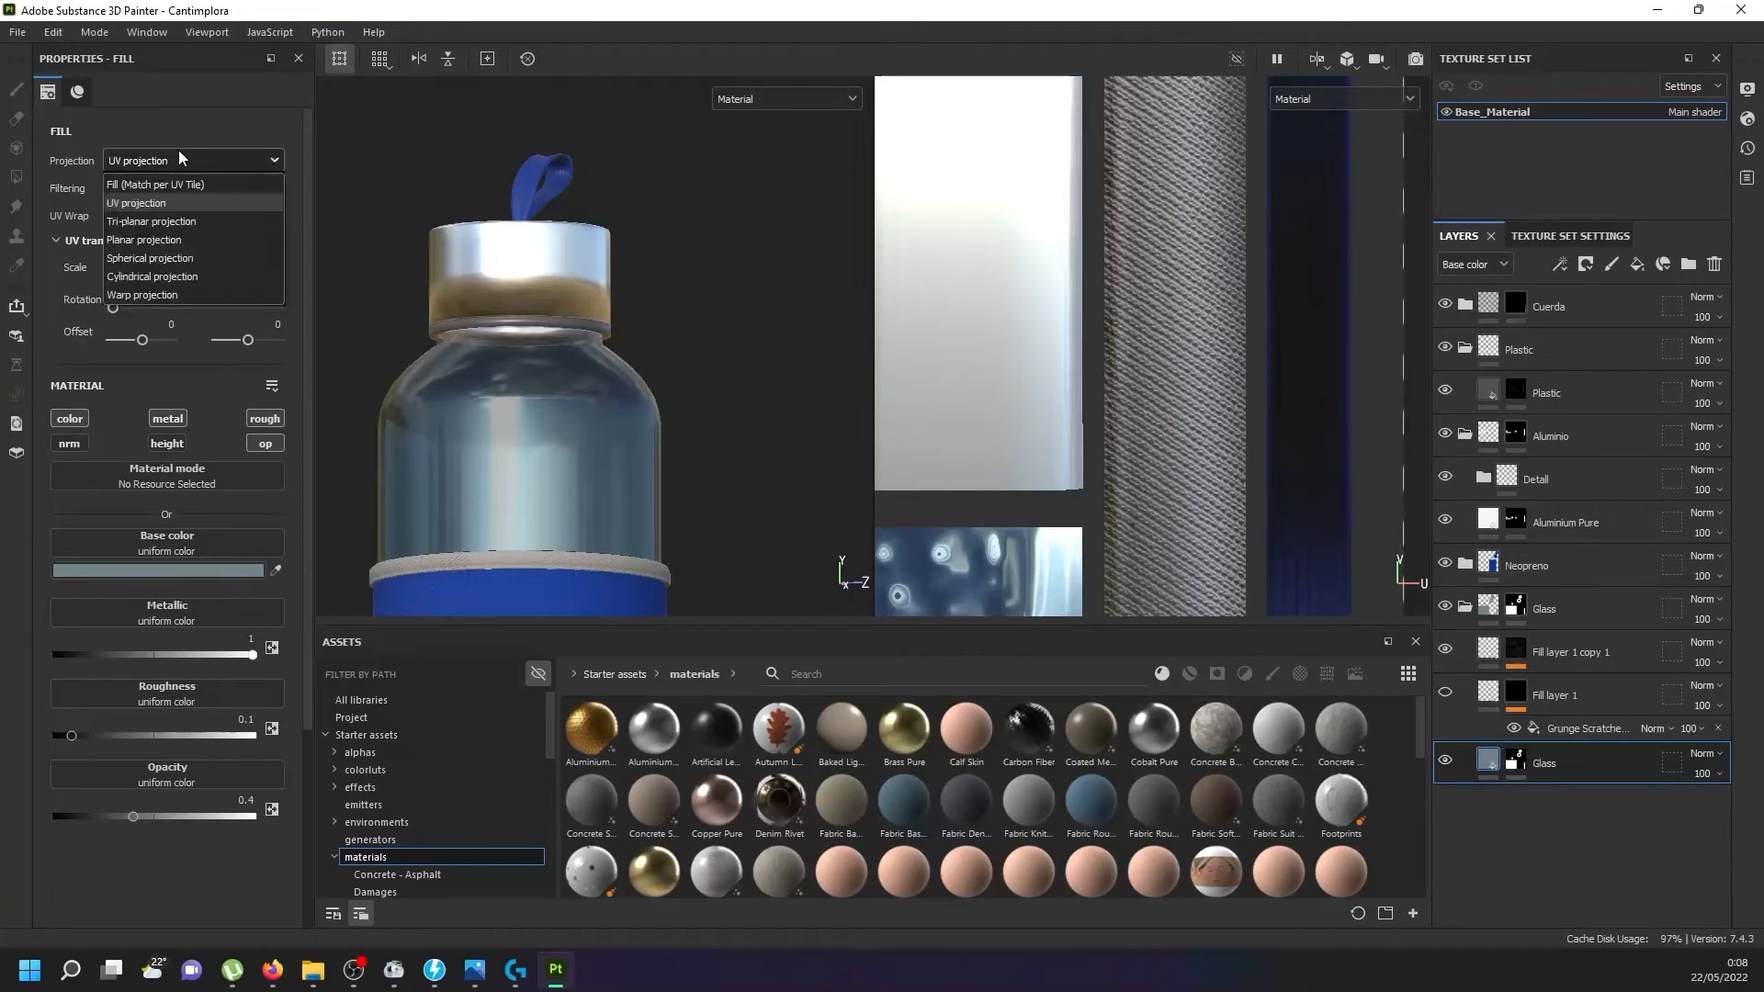
click(180, 219)
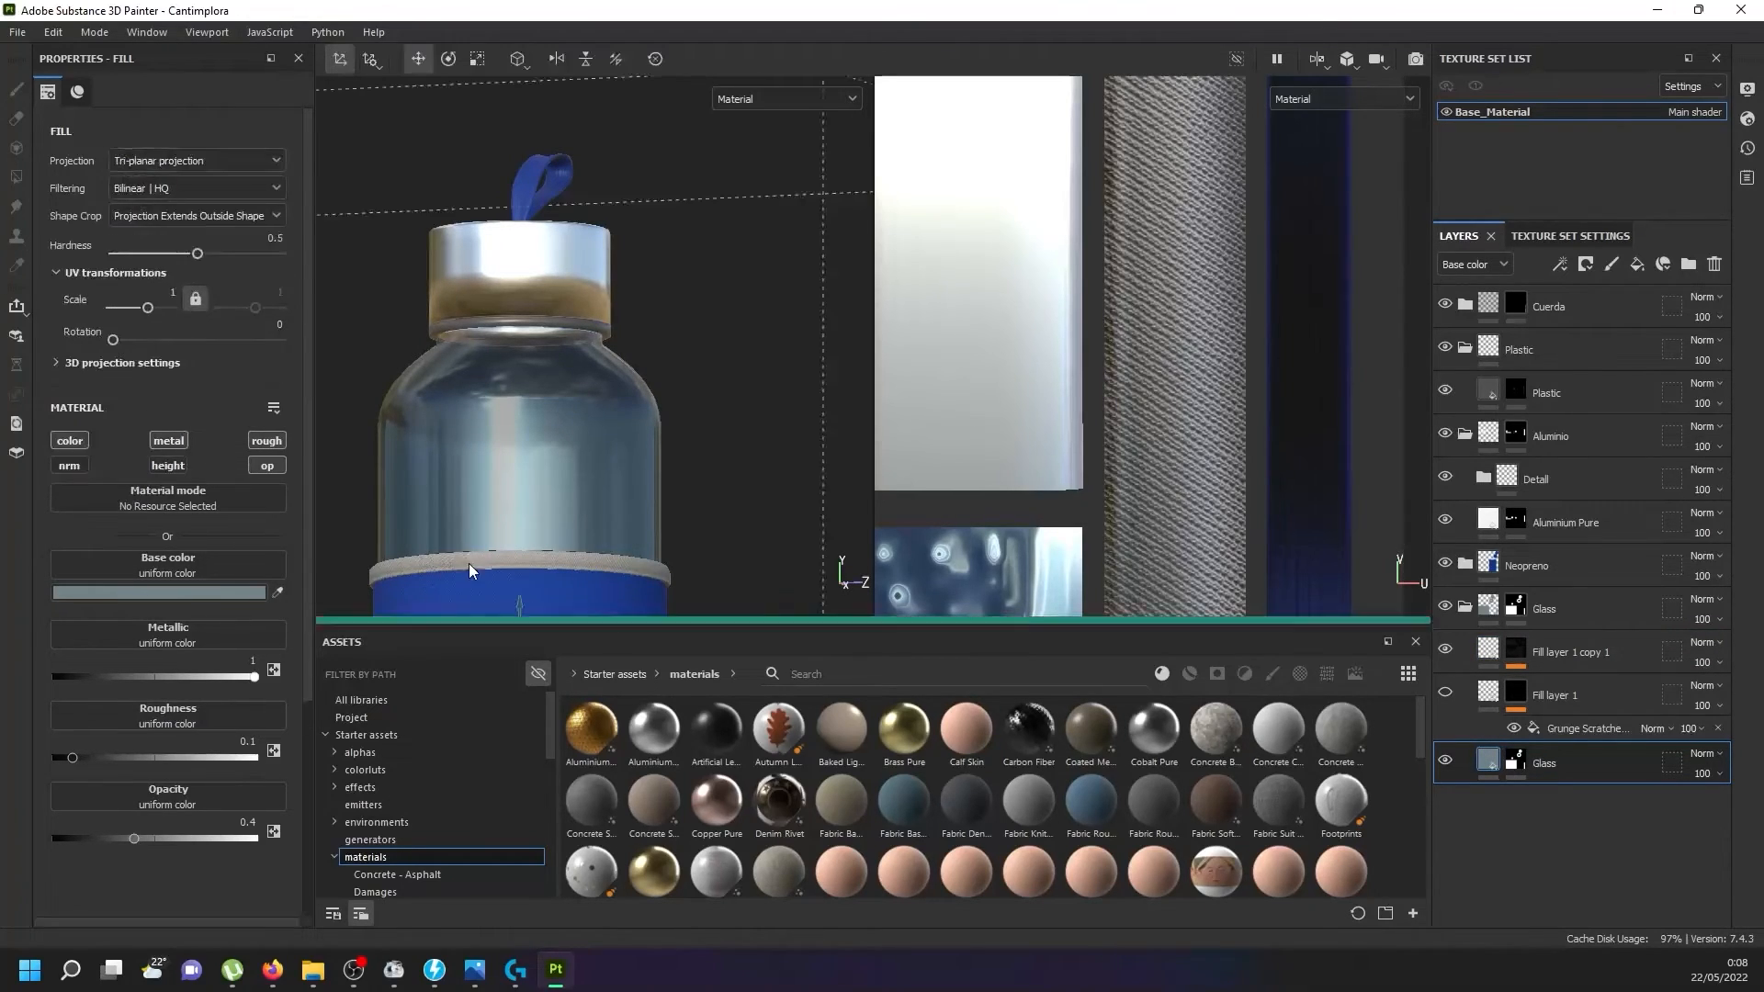
alt+drag(469, 482, 445, 445)
scroll(481, 457, up, 4)
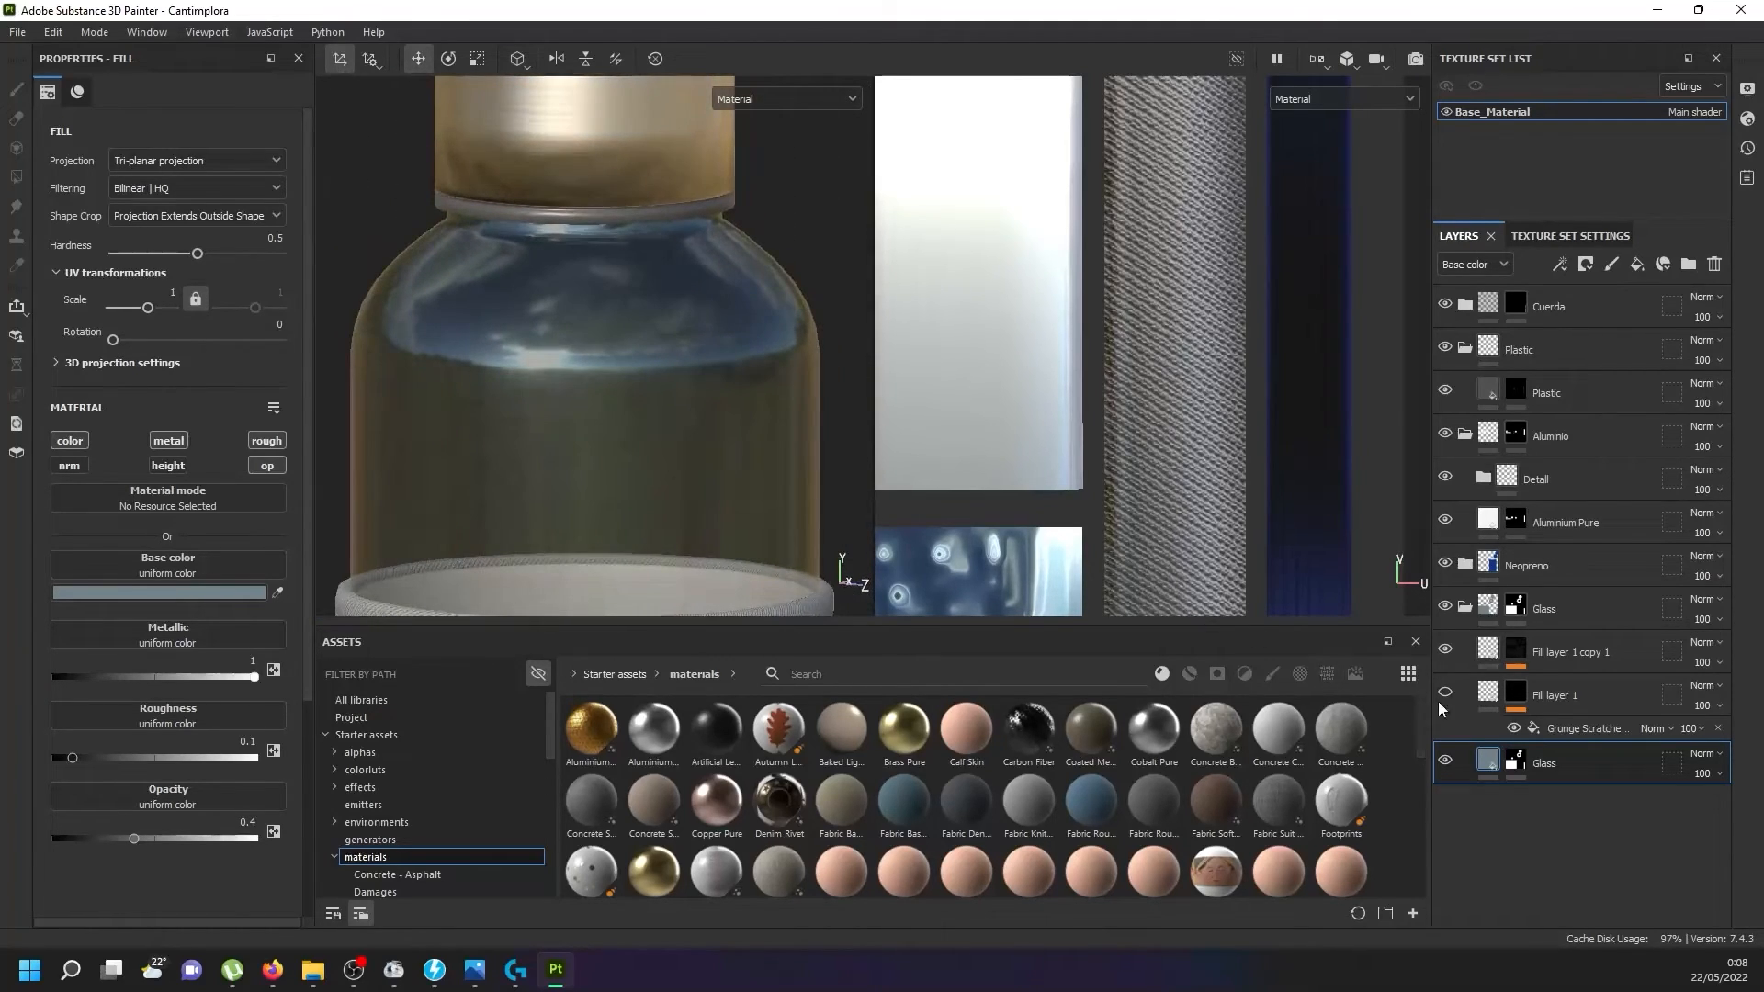
Make Fill layer 1 visible, move it above Fill layer 1 copy 1 in the Glass folder, and check the bottle's glass.
click(1514, 610)
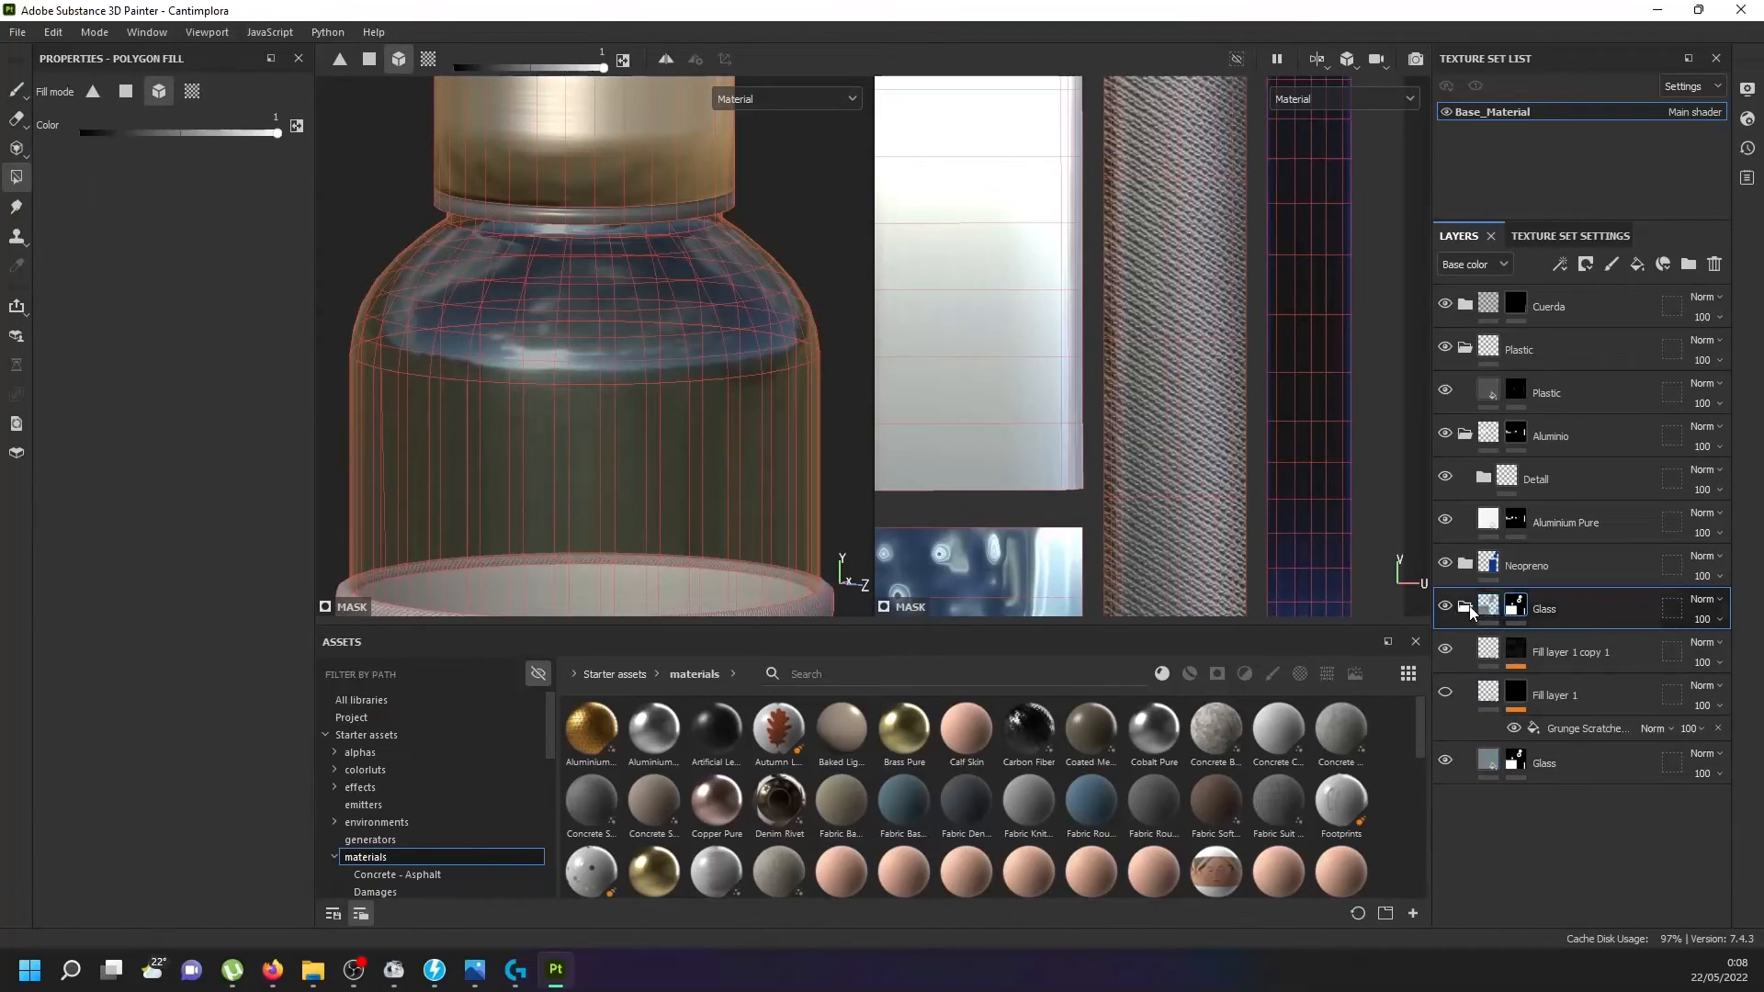
click(1489, 647)
click(1491, 663)
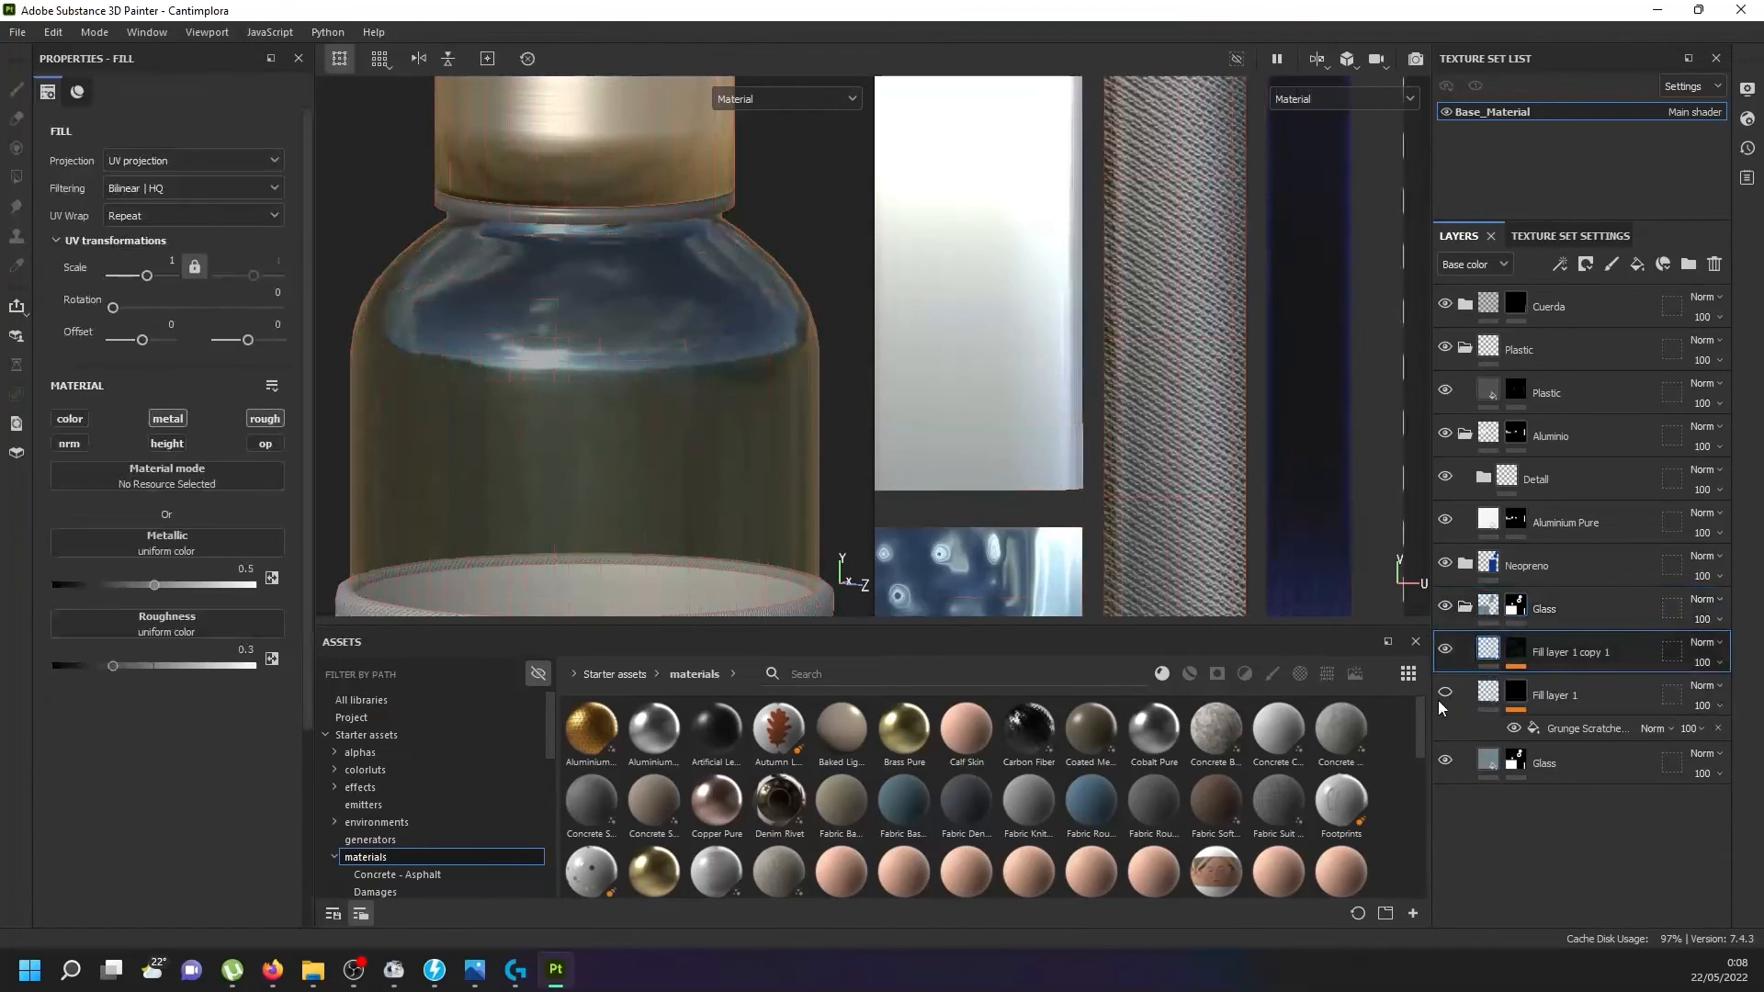
drag(1572, 692, 1558, 632)
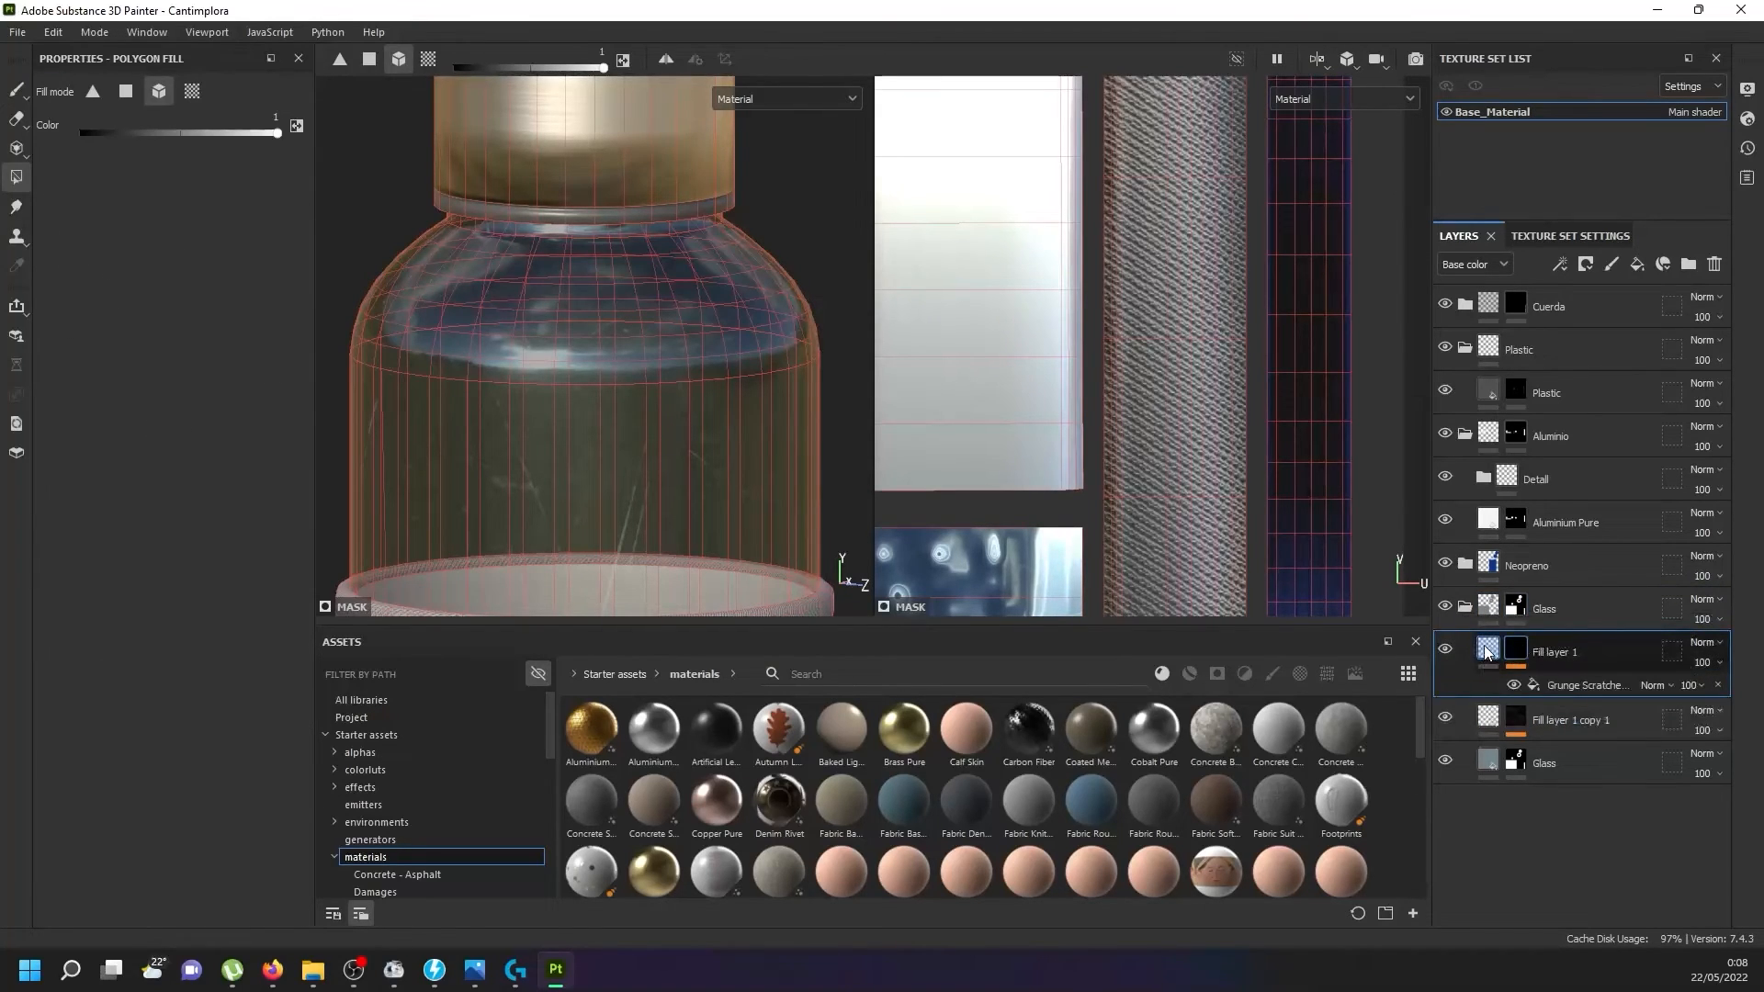
click(1484, 648)
alt+drag(708, 504, 706, 418)
scroll(709, 472, down, 2)
scroll(514, 451, up, 4)
scroll(532, 442, down, 4)
In Fill layer 1's Grunge Scratches Rough mask fill, set Dust Intensity to 0.47 and Scratch Length to 0.
click(1516, 649)
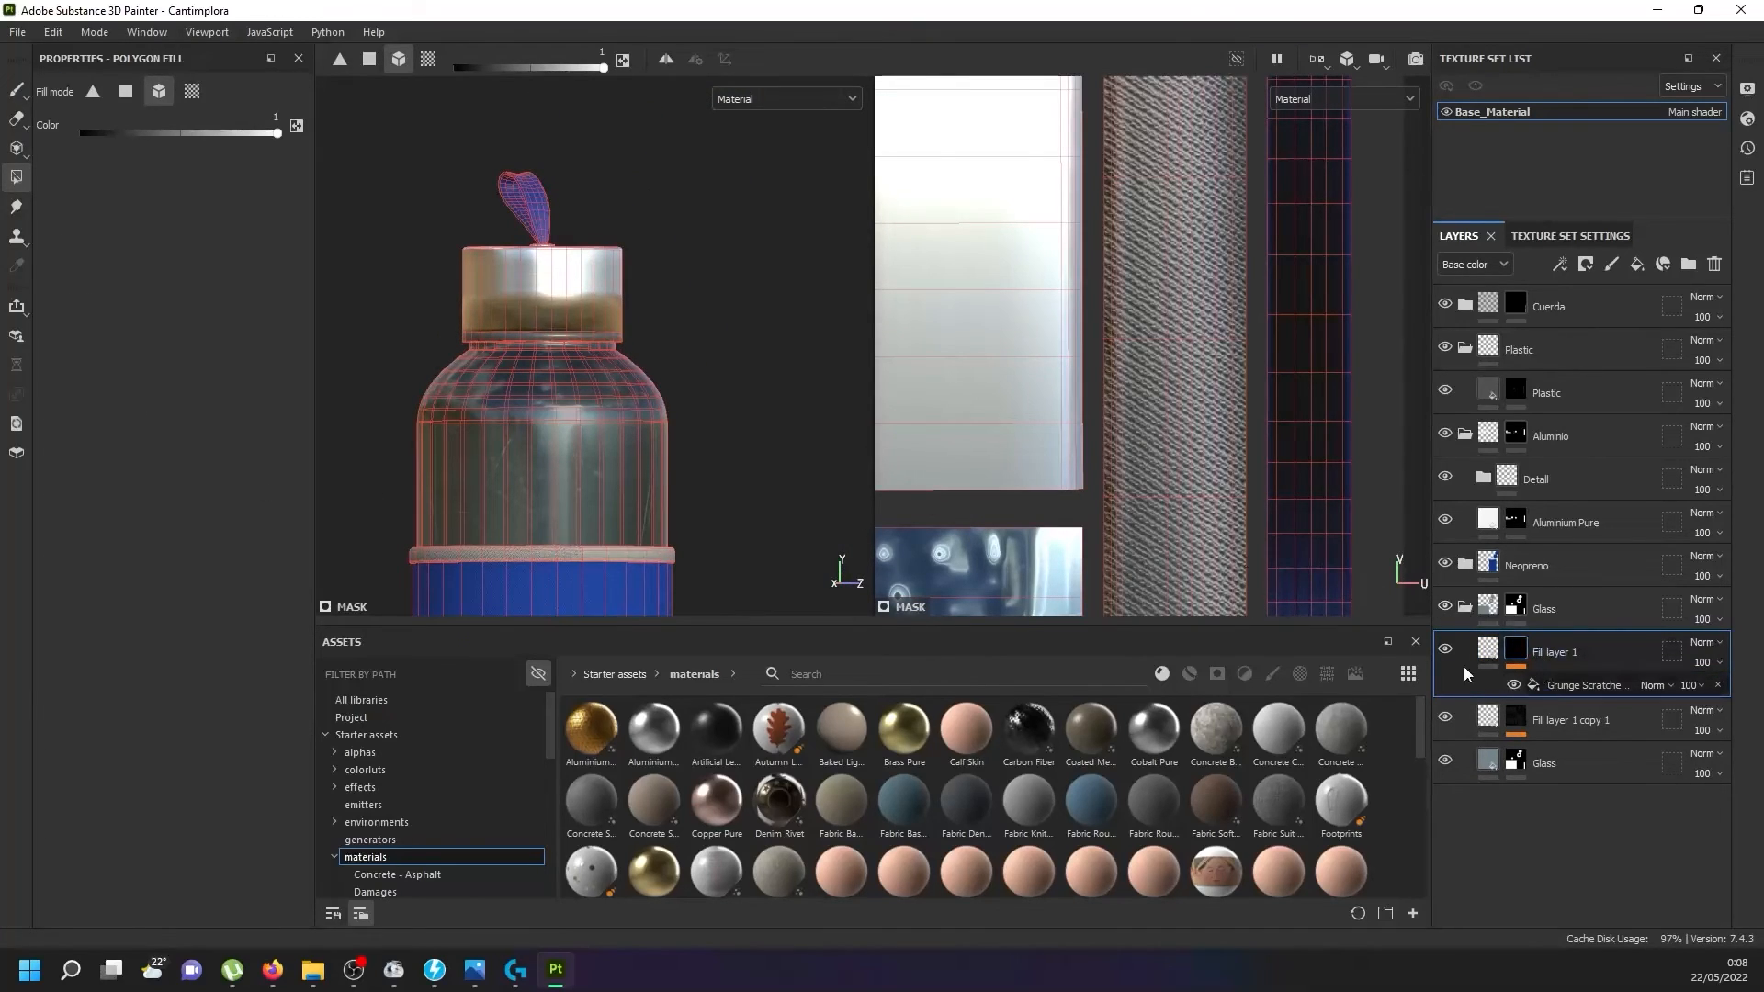
click(1561, 684)
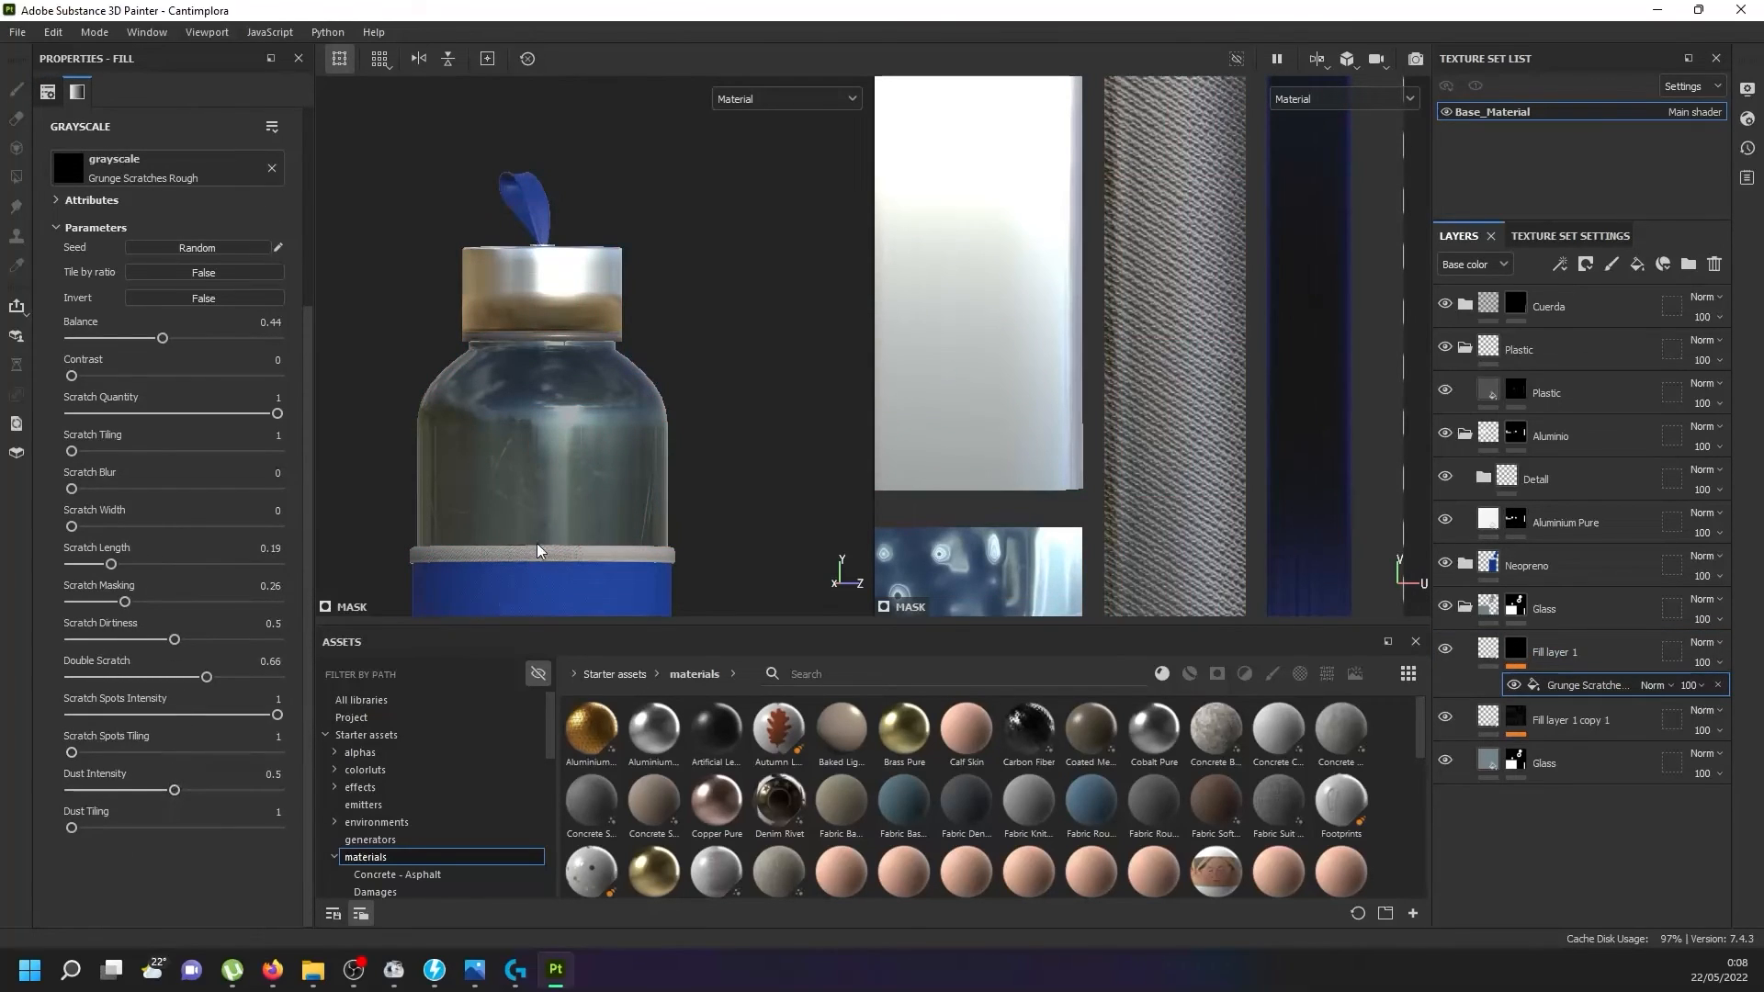
scroll(529, 540, up, 5)
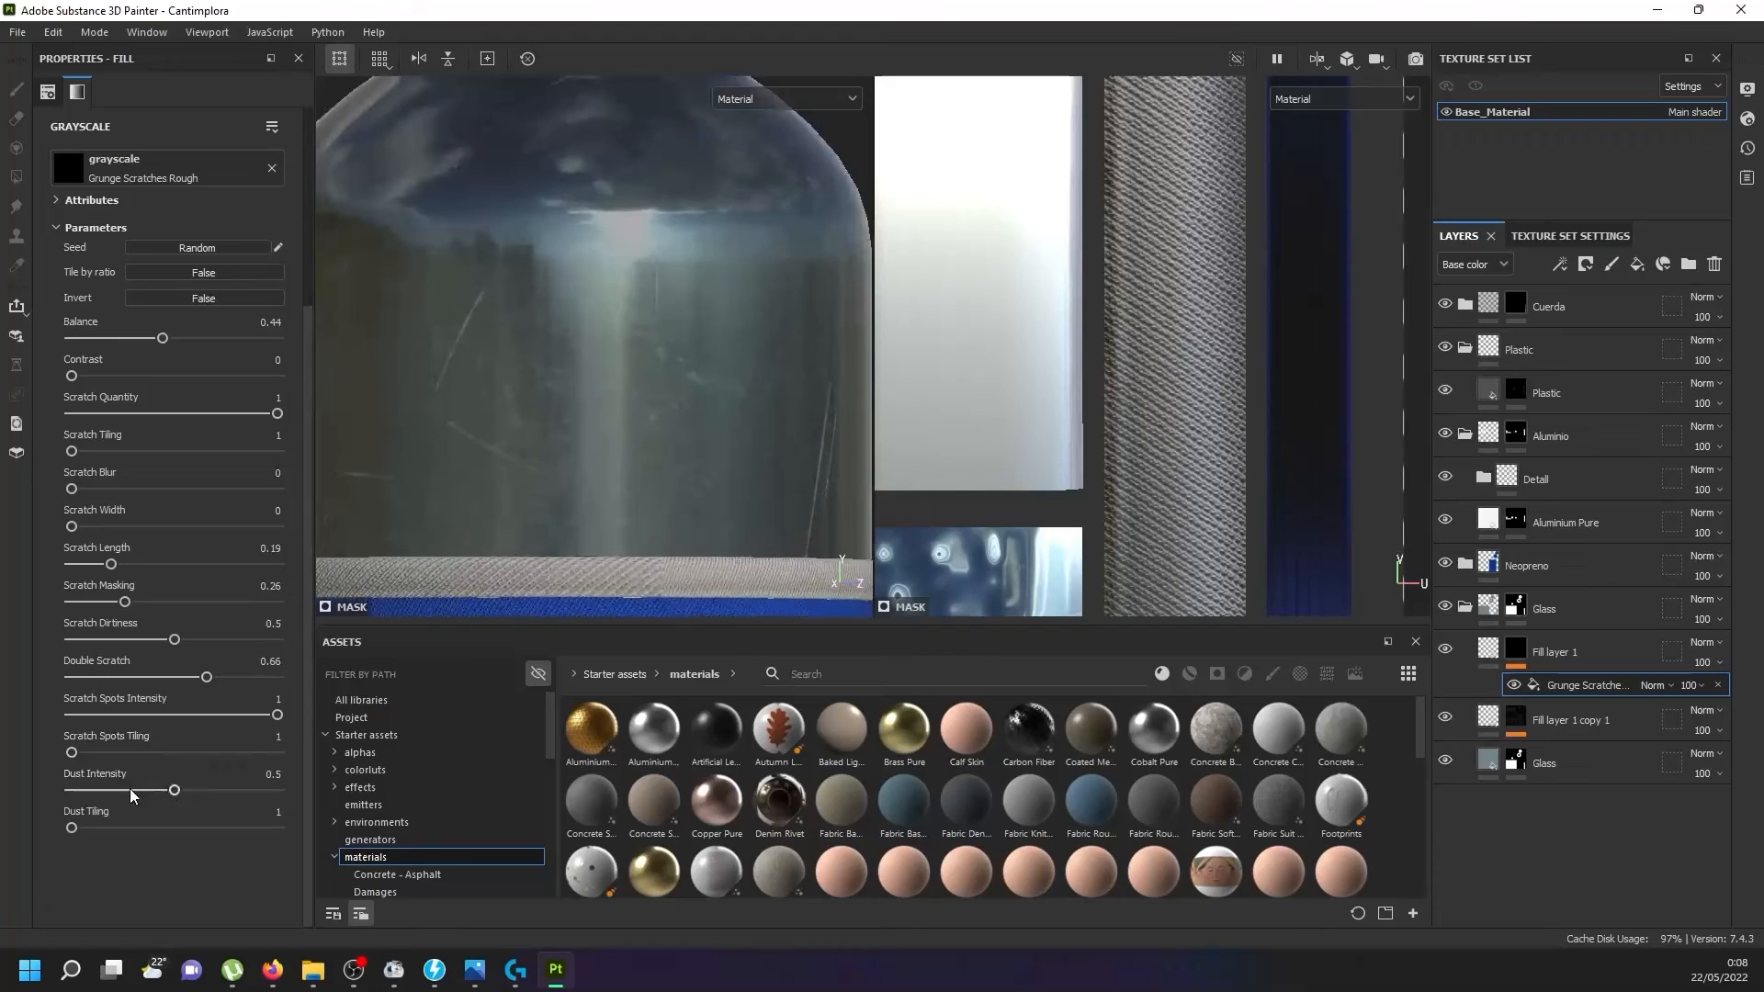
click(75, 788)
click(162, 788)
drag(111, 564, 75, 566)
Try to shrink the scratches mask's projection frame over the UV layout.
scroll(1103, 427, down, 15)
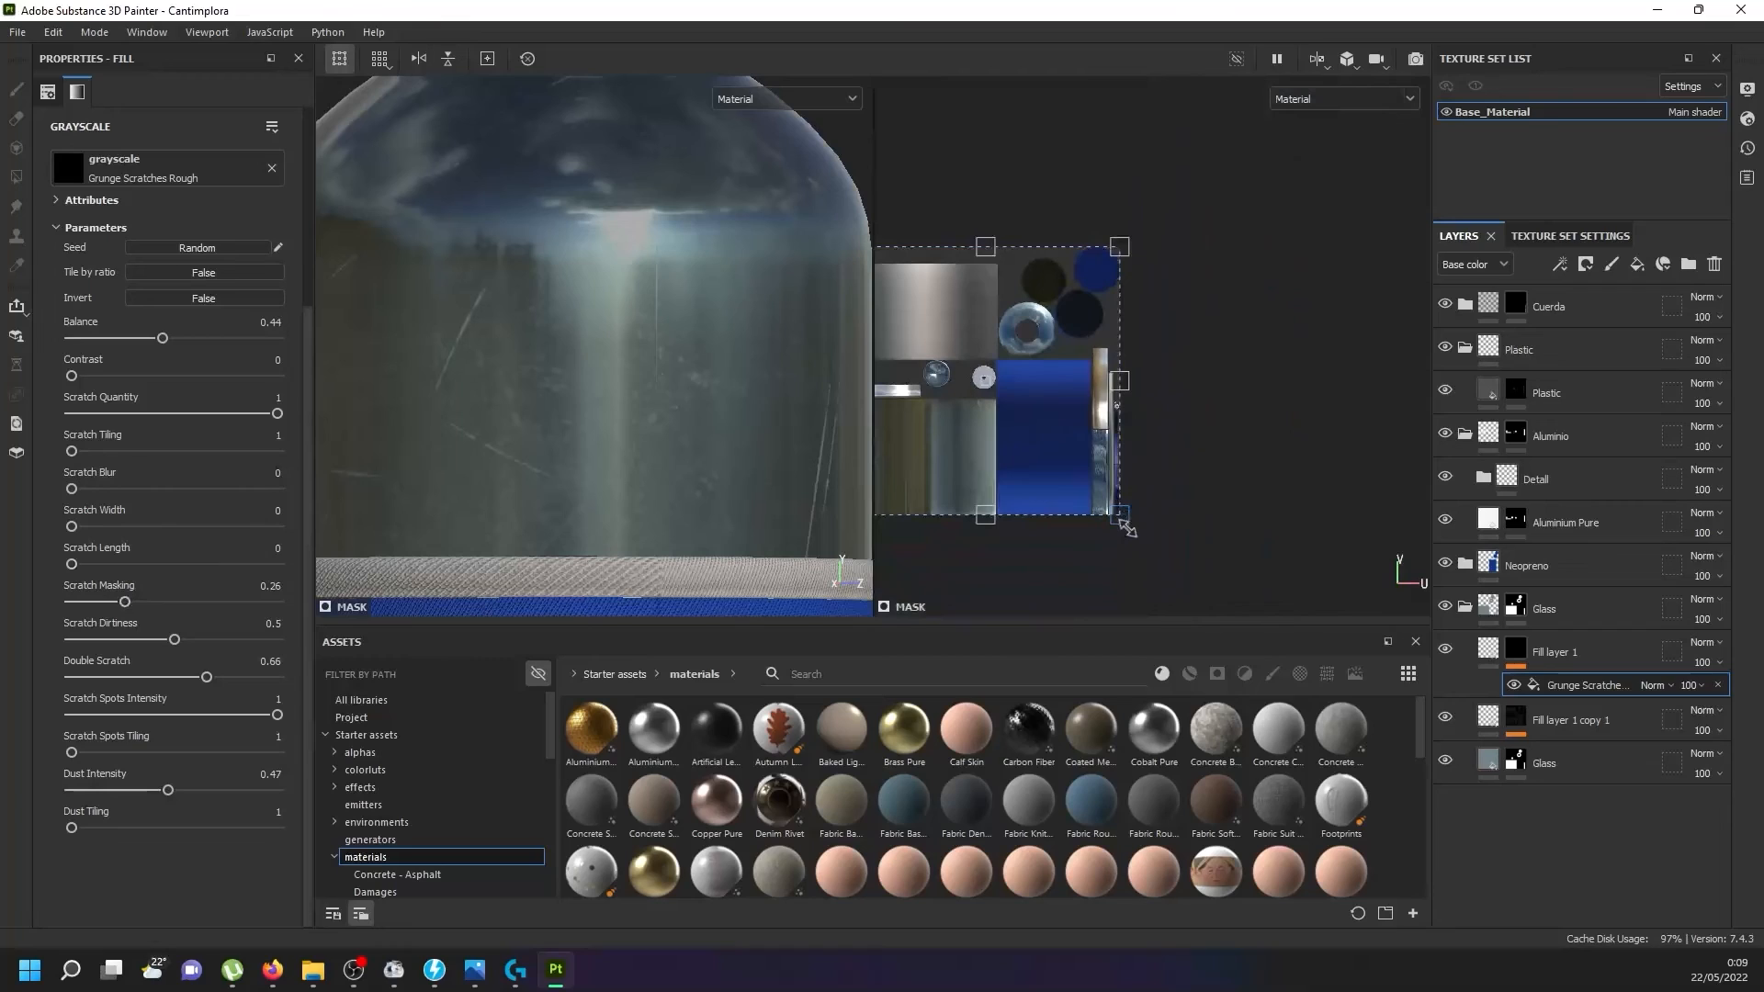
drag(1121, 517, 1032, 450)
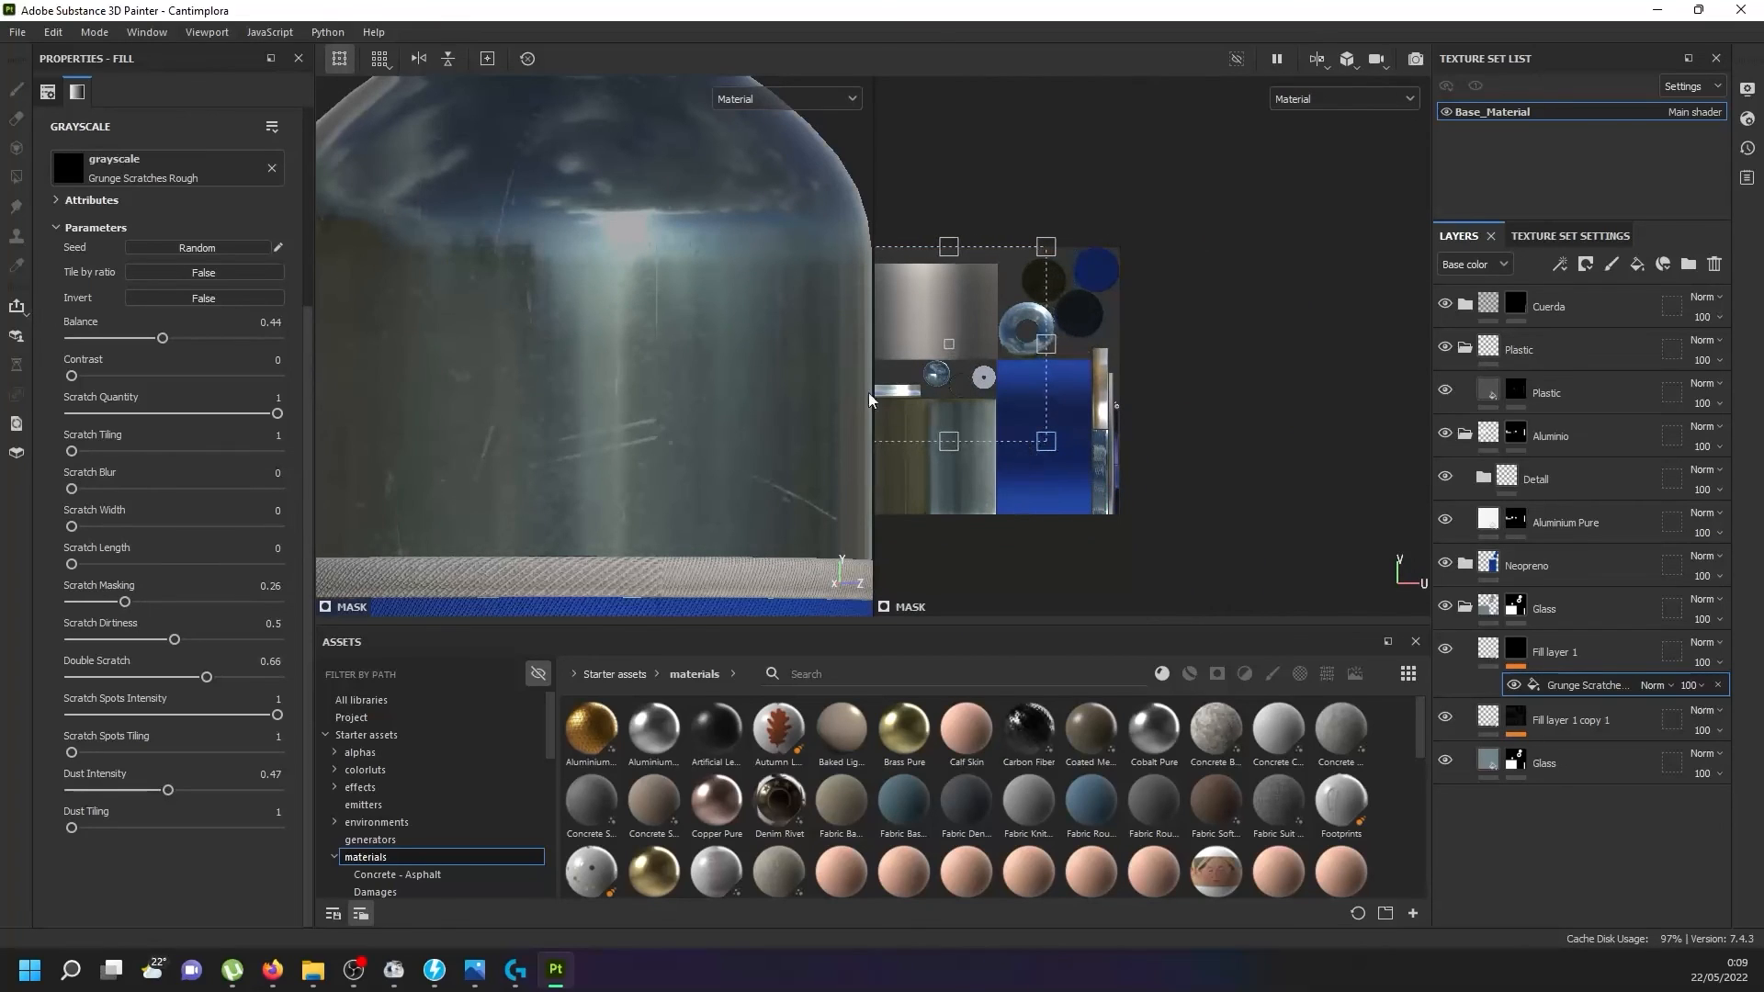
key(ctrl+z)
Set the scratches mask fill's UV scale to 5 and inspect the scratches on the glass.
scroll(346, 338, up, 3)
scroll(152, 336, up, 5)
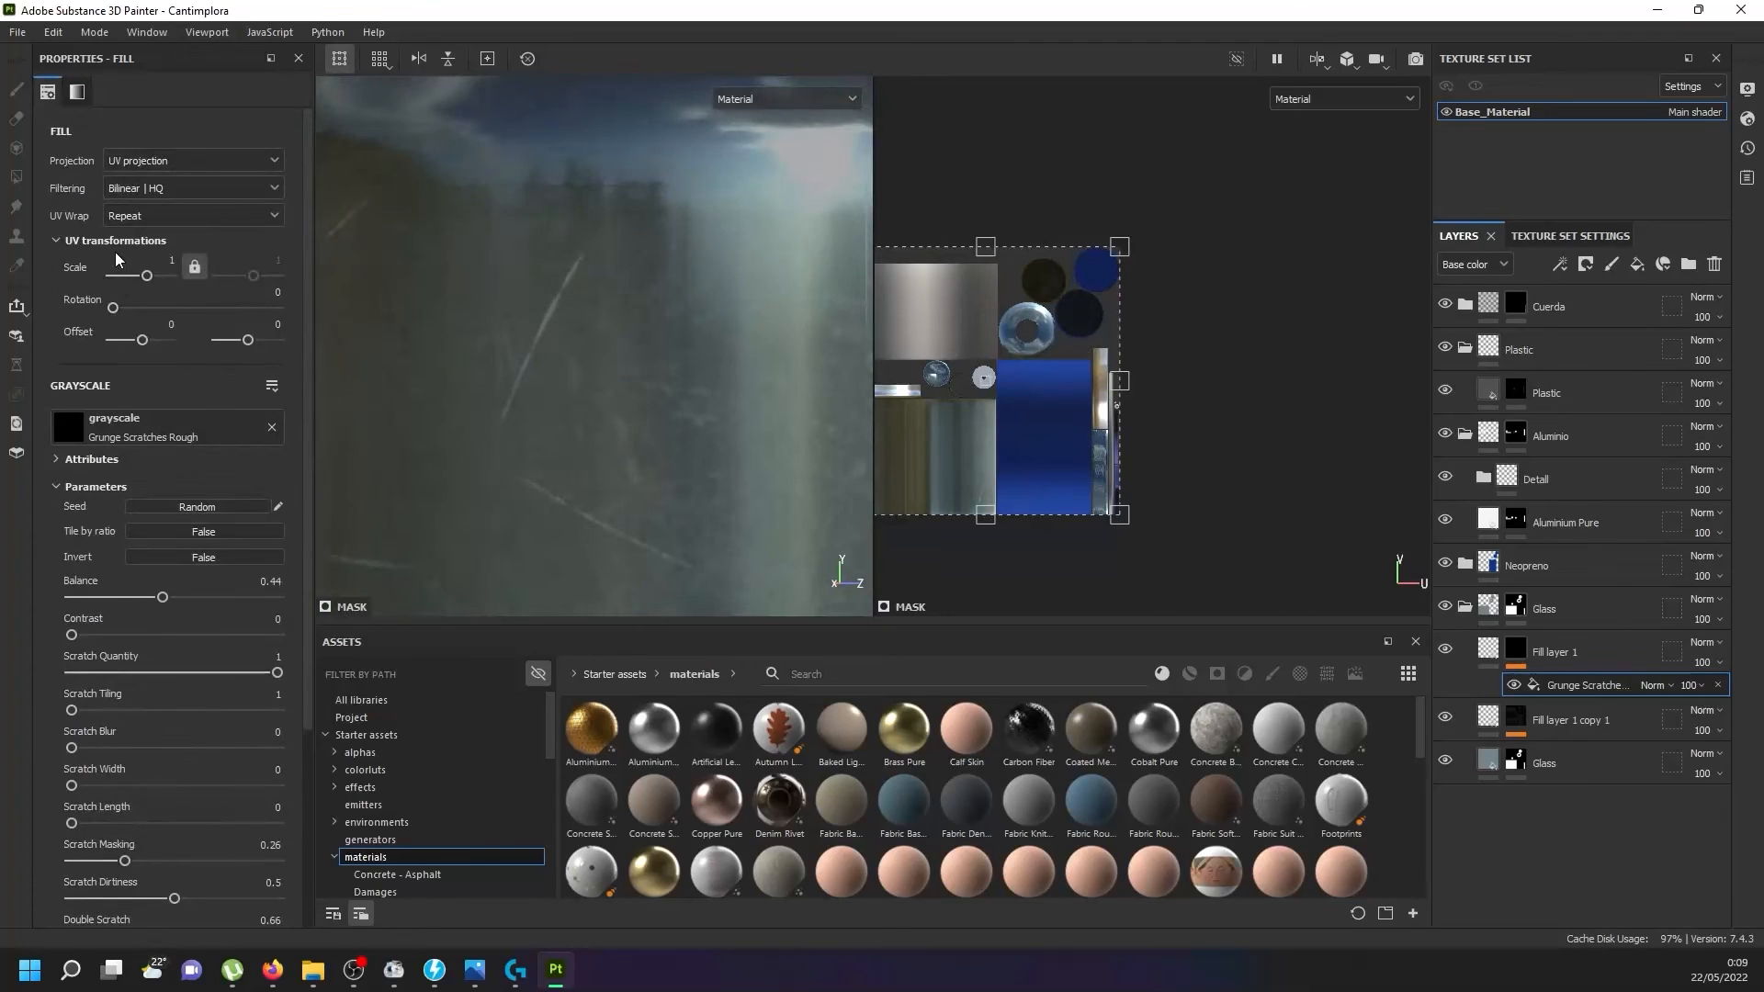
double_click(160, 266)
text(5)
key(Return)
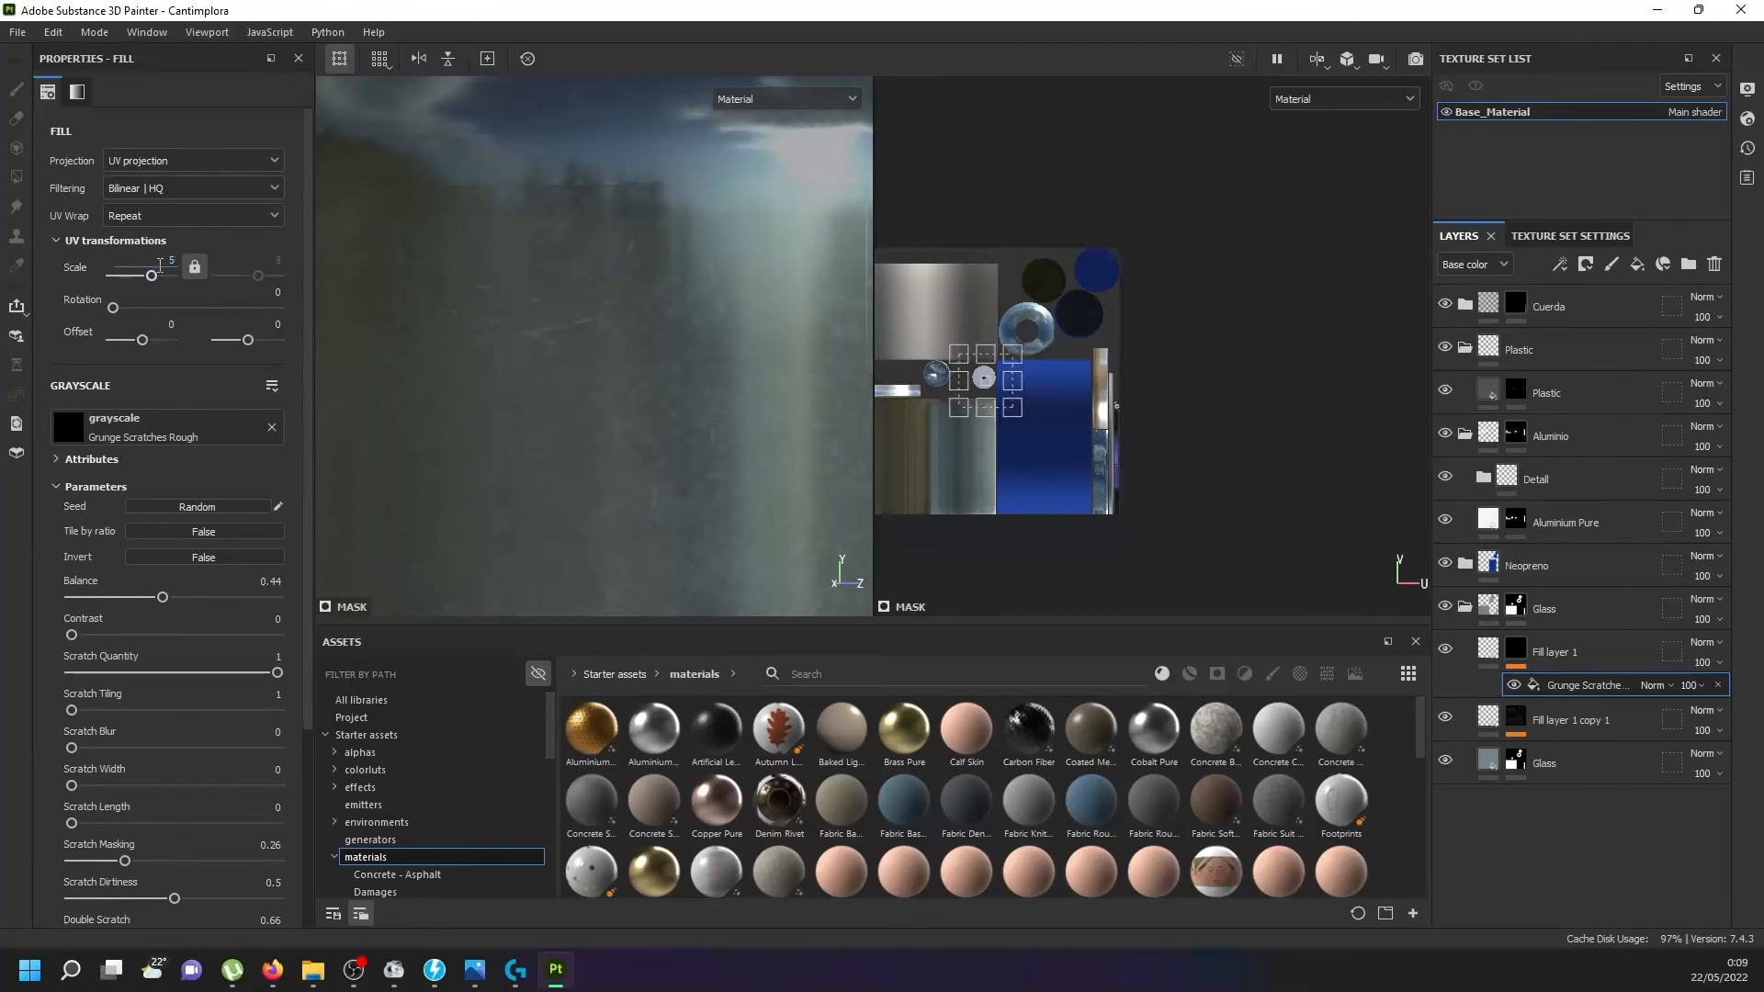
scroll(640, 266, down, 6)
scroll(651, 271, up, 3)
alt+drag(652, 268, 615, 307)
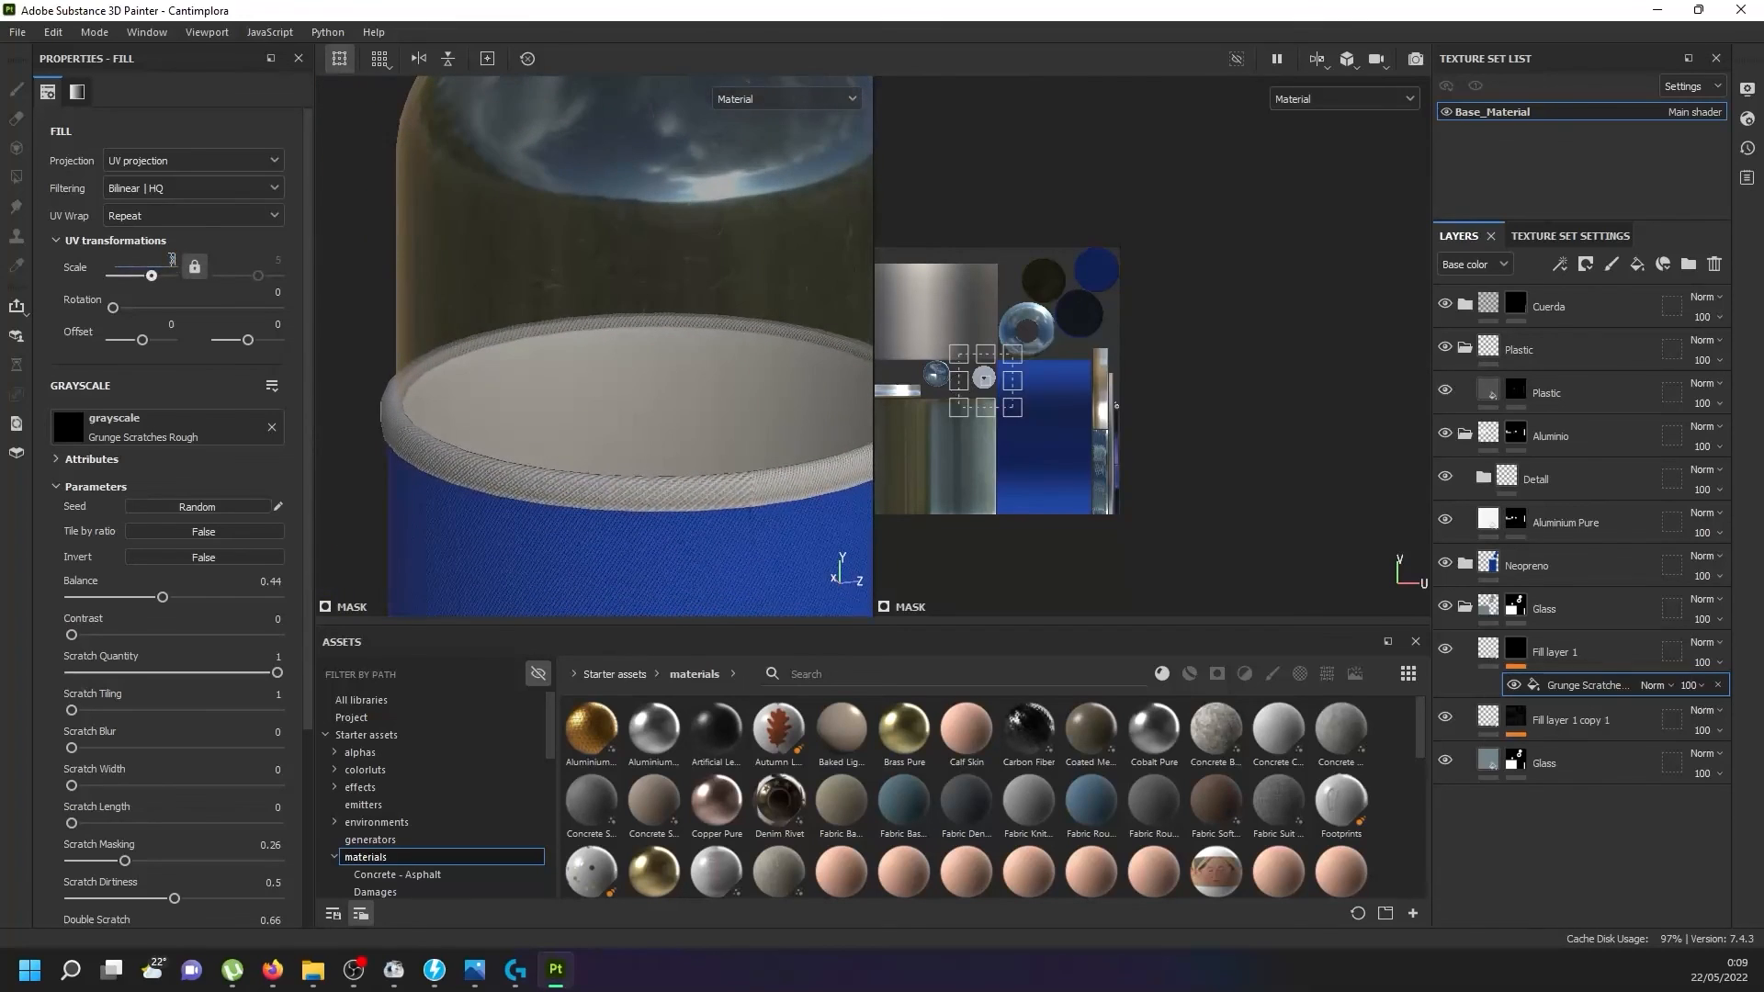
Set the scratches mask fill's UV scale to 3 and check the whole bottle from several angles and distances.
text(3)
key(Return)
scroll(384, 257, down, 4)
alt+drag(520, 321, 378, 263)
scroll(580, 264, up, 3)
alt+drag(580, 263, 591, 212)
scroll(576, 296, down, 4)
scroll(586, 156, up, 5)
alt+middle_drag(590, 212, 563, 420)
scroll(564, 389, down, 4)
alt+middle_drag(610, 478, 617, 185)
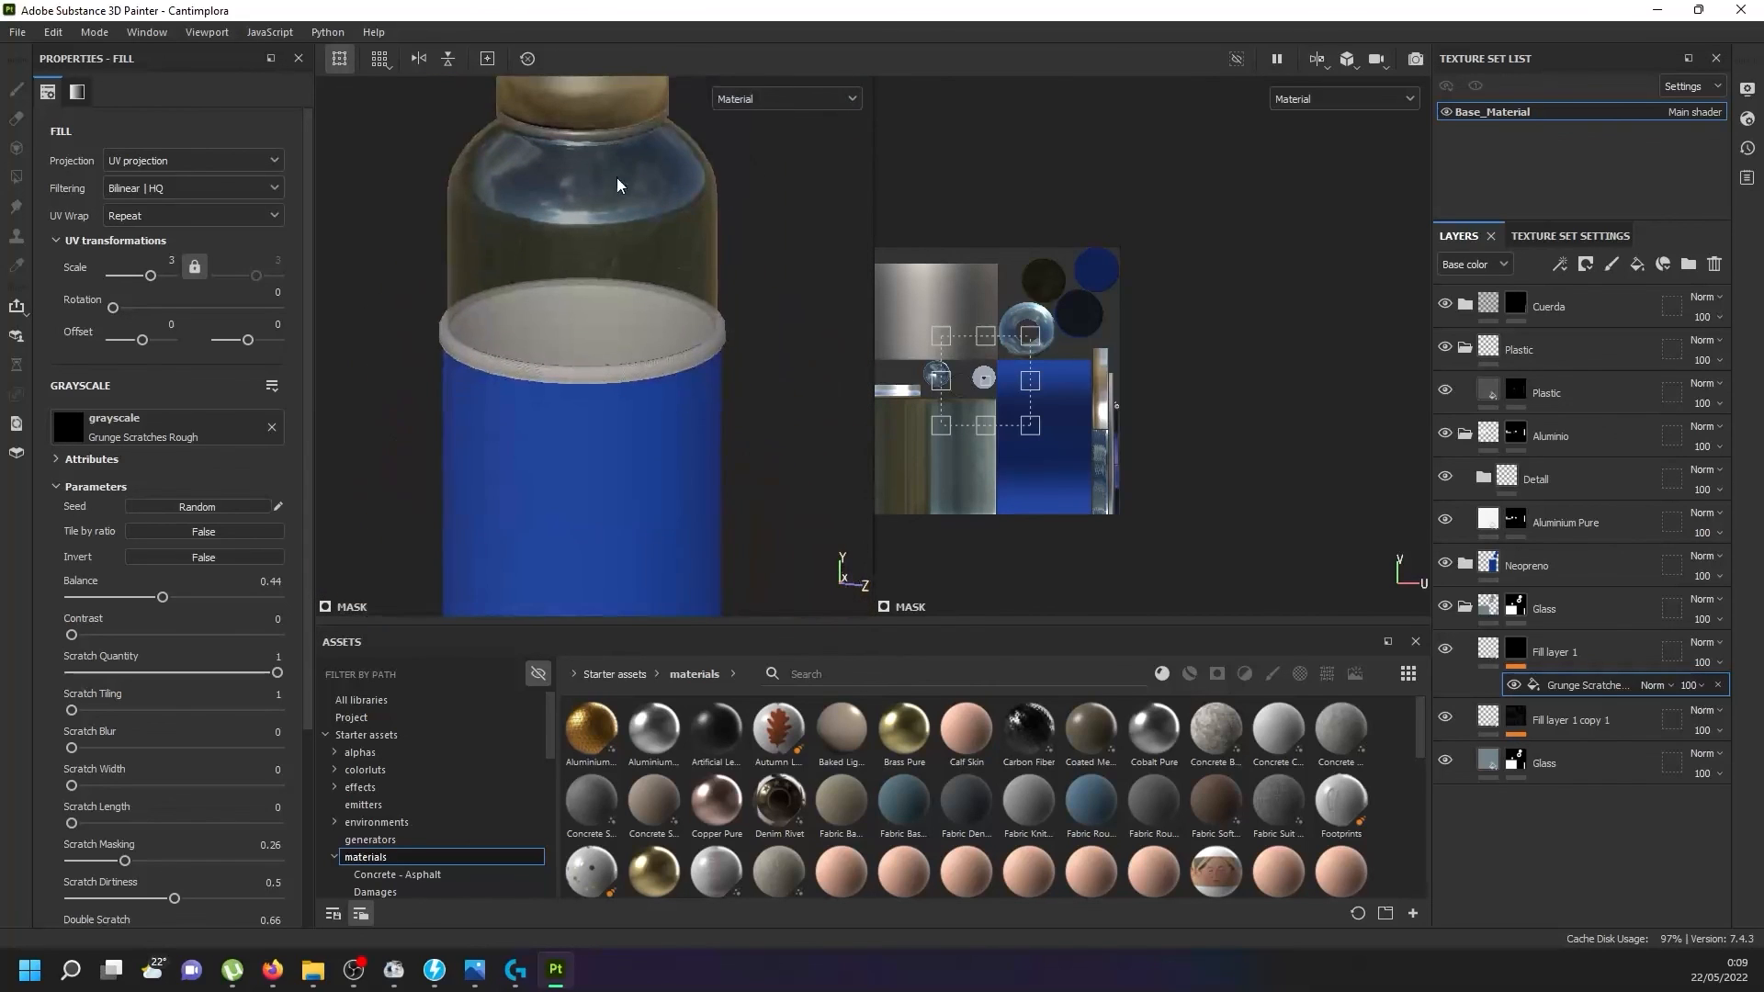
alt+middle_drag(606, 447, 609, 227)
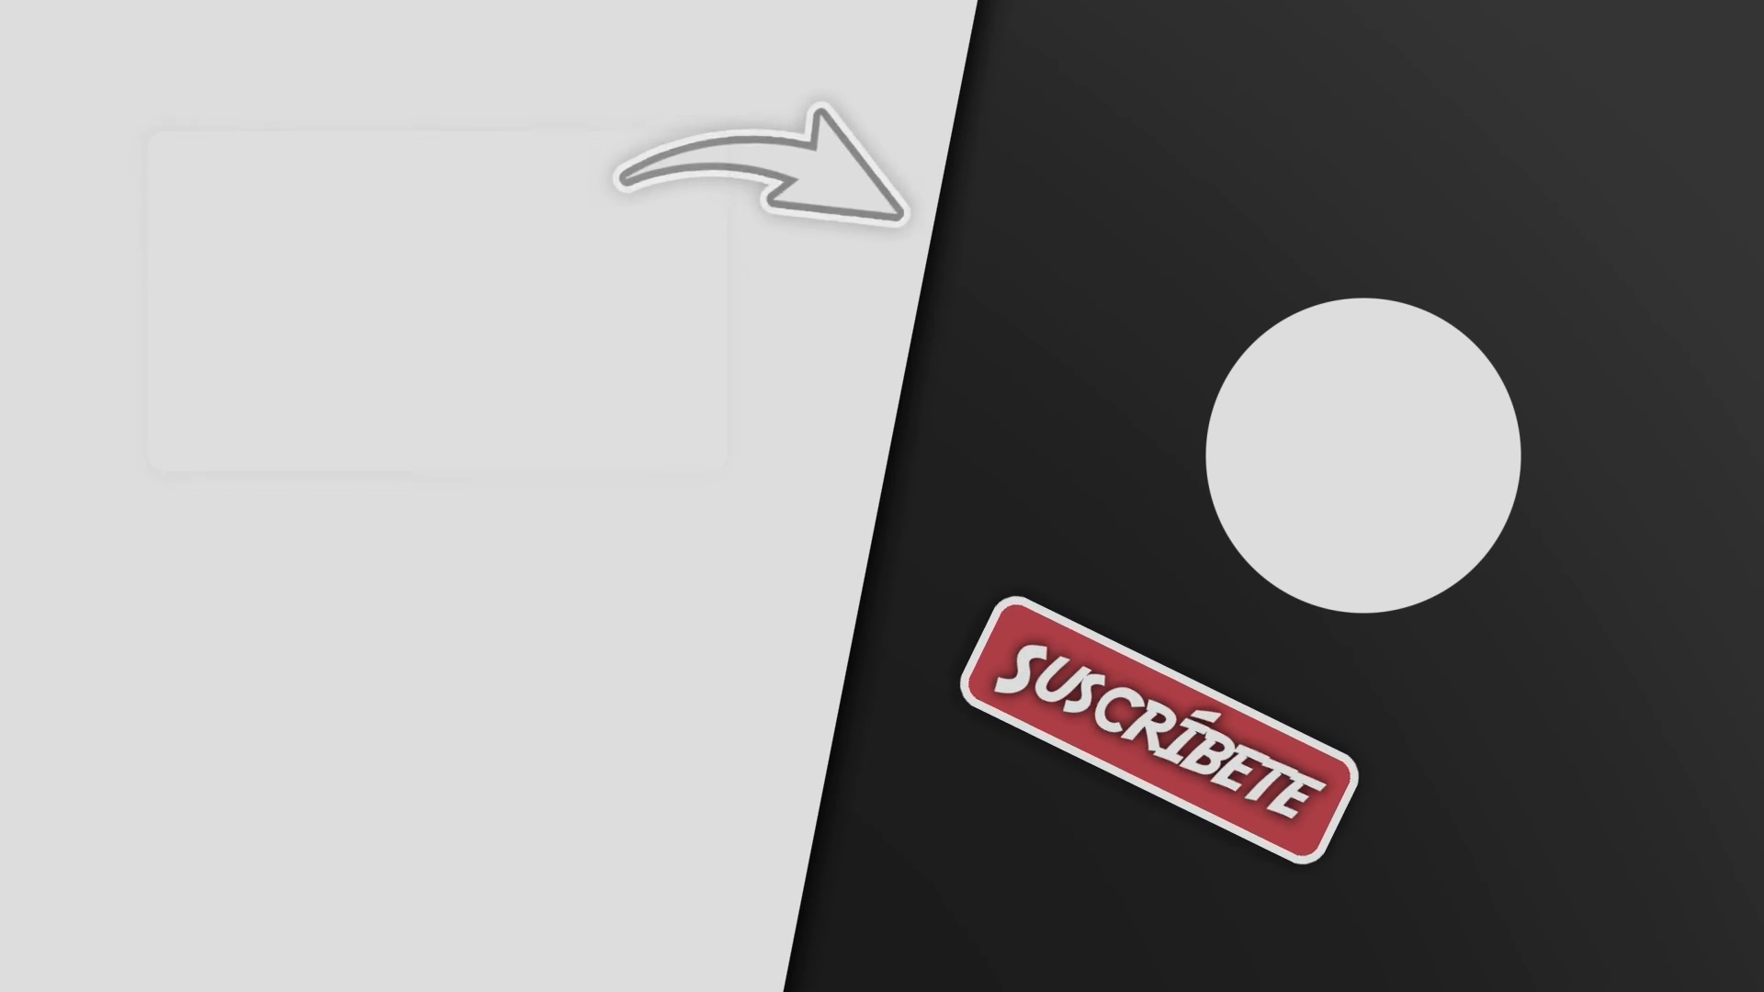